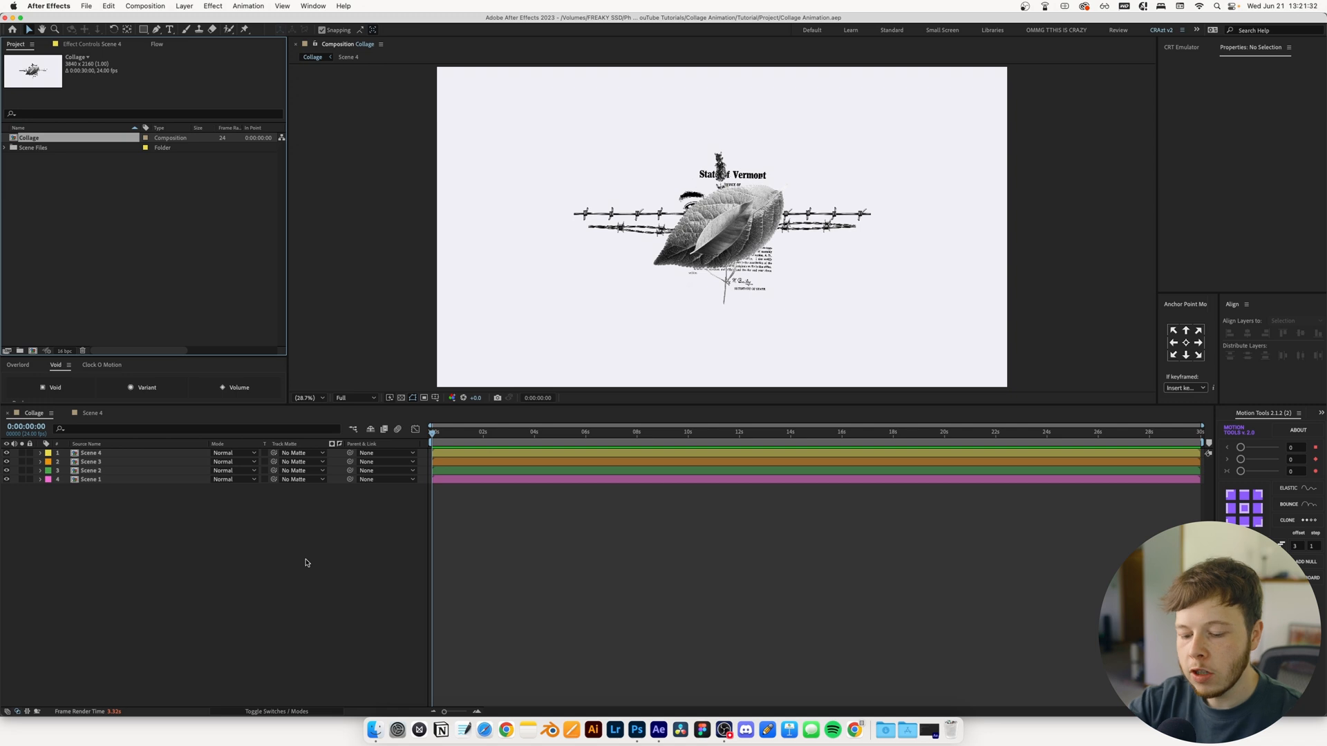
Add an adjustment layer above the scene layers and apply Posterize Time with a frame rate of 12
key(super+alt+y)
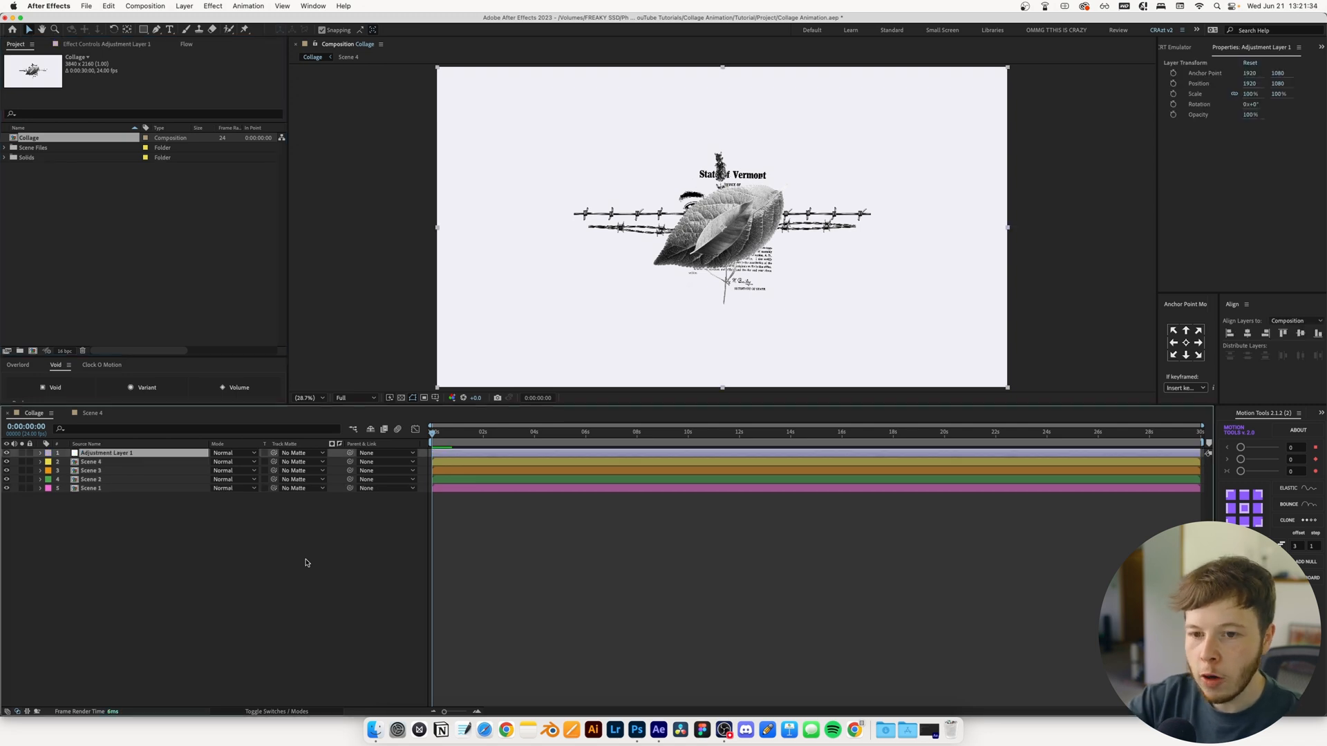
key(ctrl+space)
text(post)
key(Return)
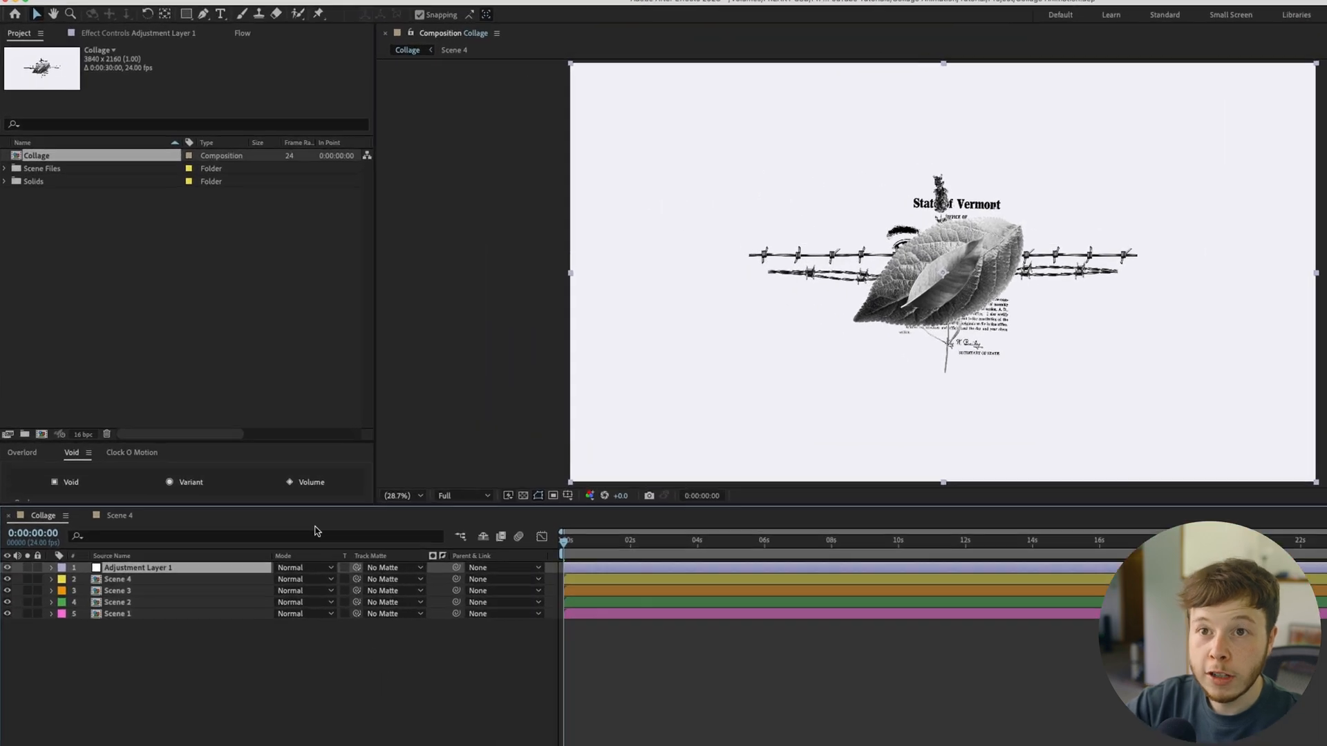
click(131, 33)
click(210, 78)
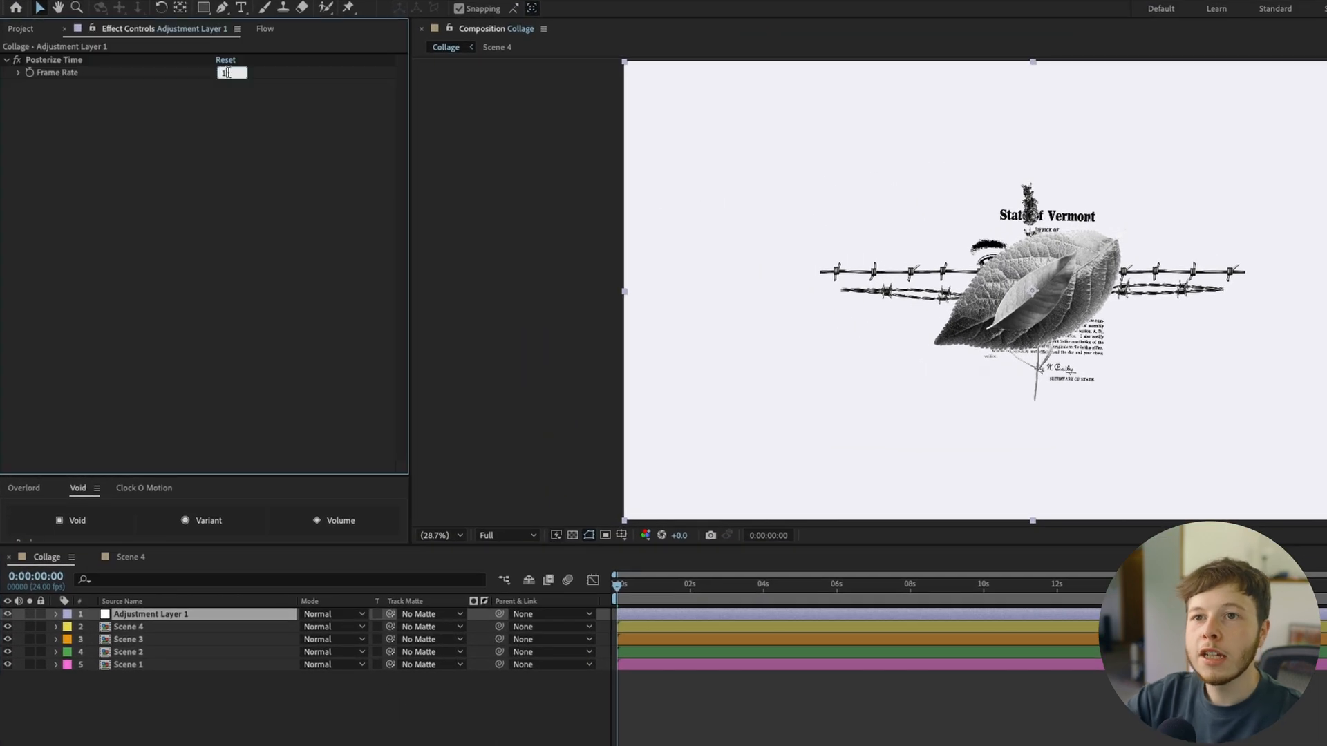
key(Return)
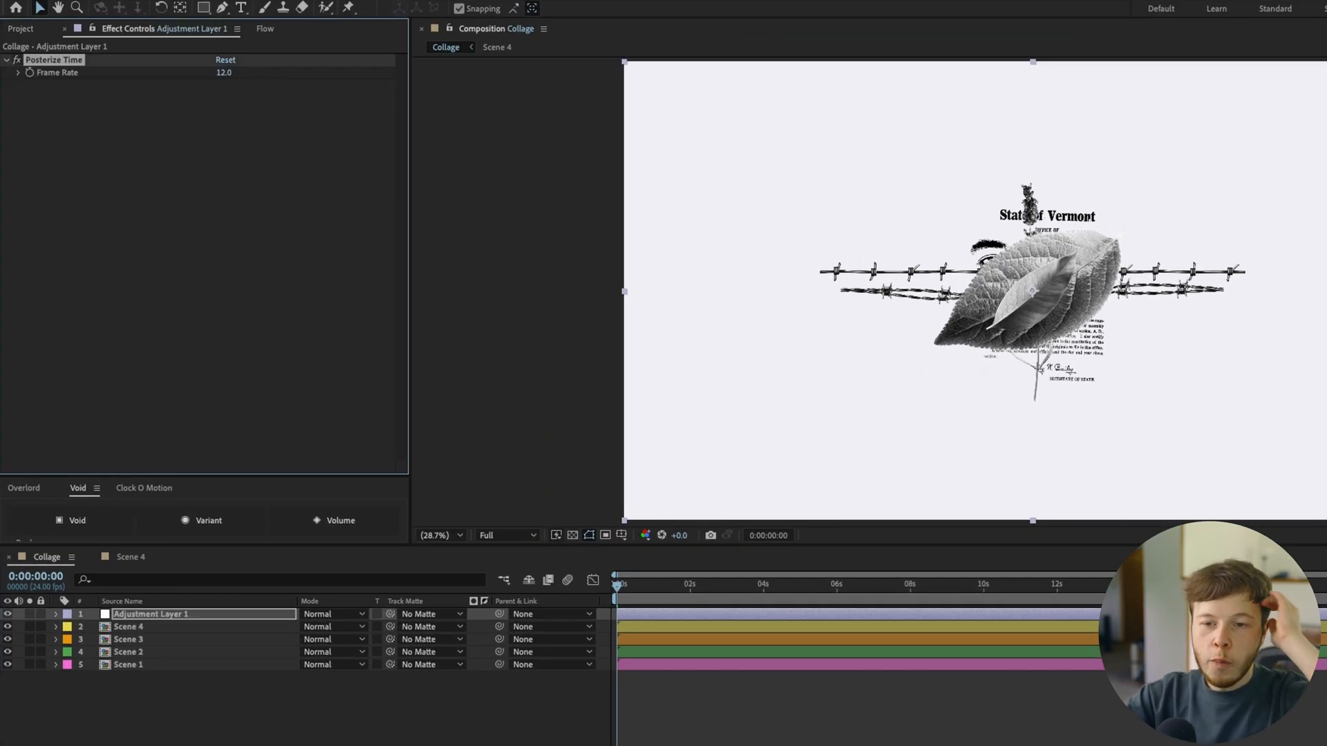
Rename the adjustment layer as Posterize
click(139, 614)
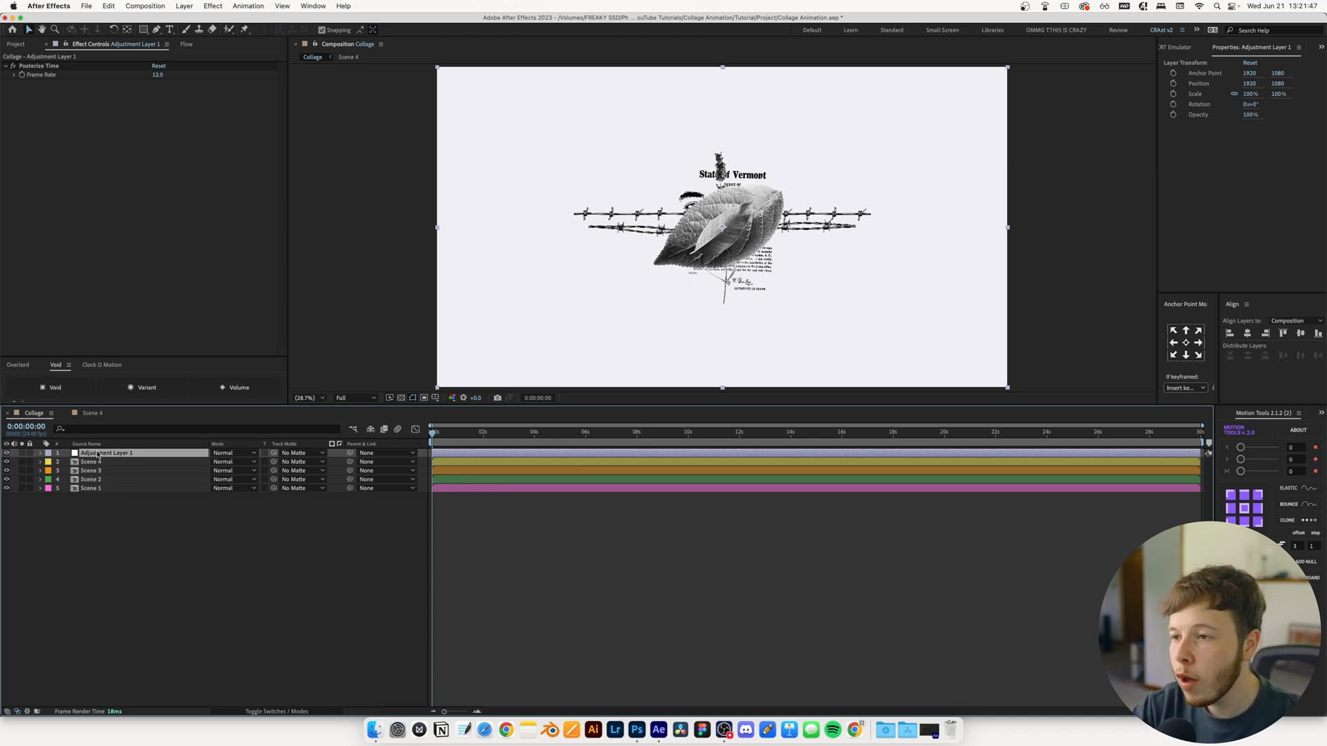
key(Return)
text(Posterize)
key(Return)
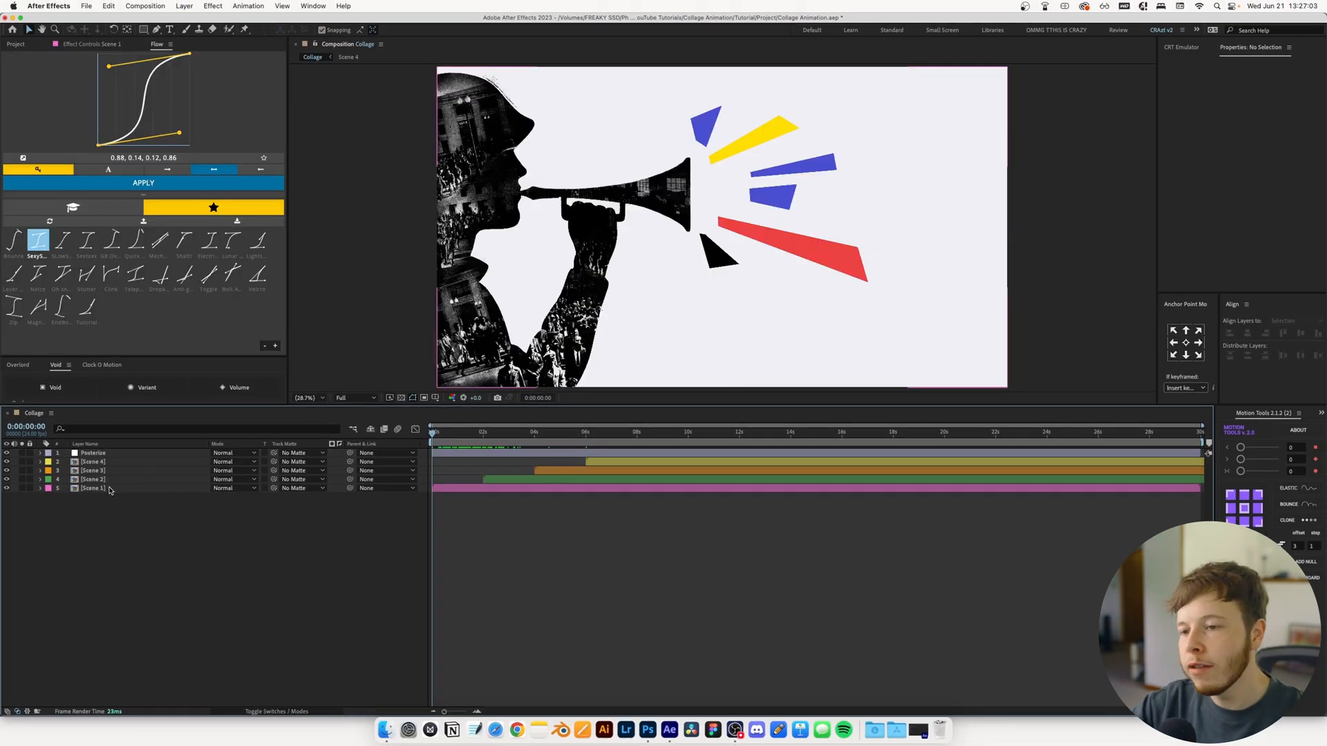
Open the Scene 1 composition and hide Layers 2 through 6, the coloured burst shapes
double_click(109, 490)
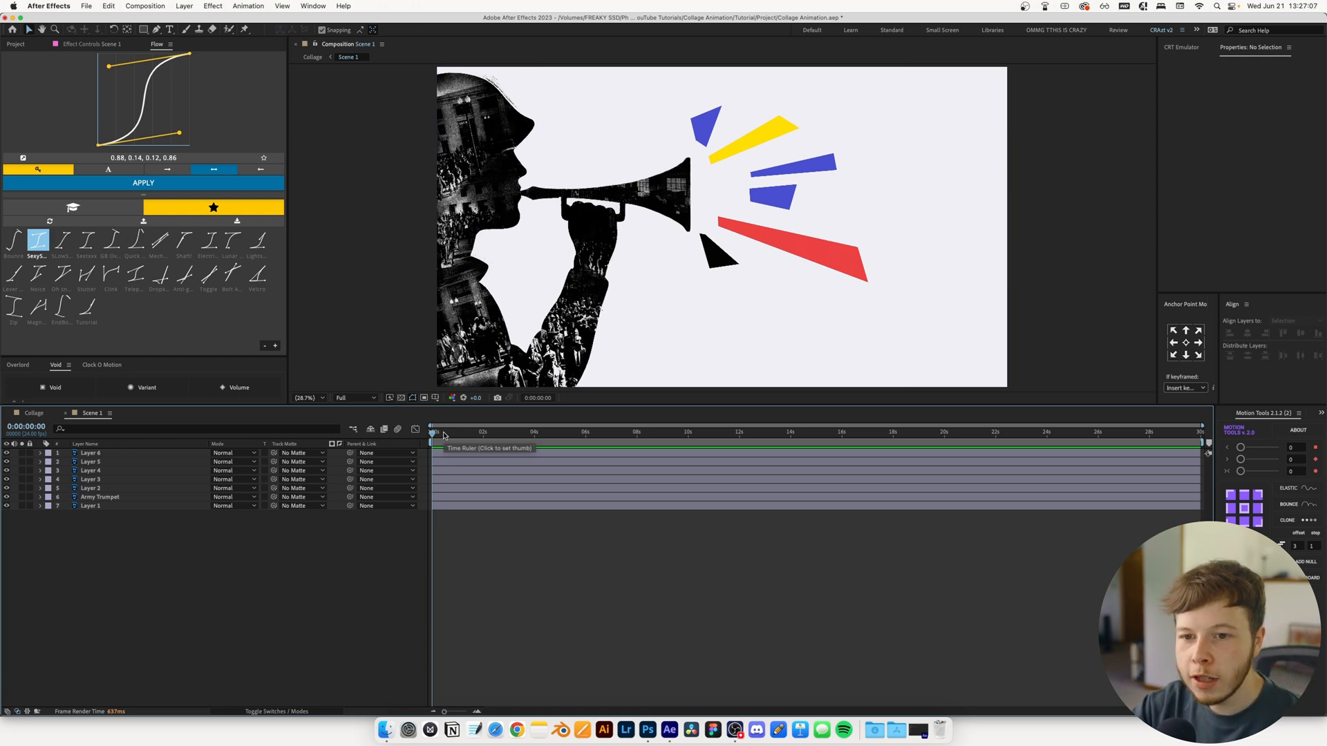
click(90, 488)
shift+click(93, 454)
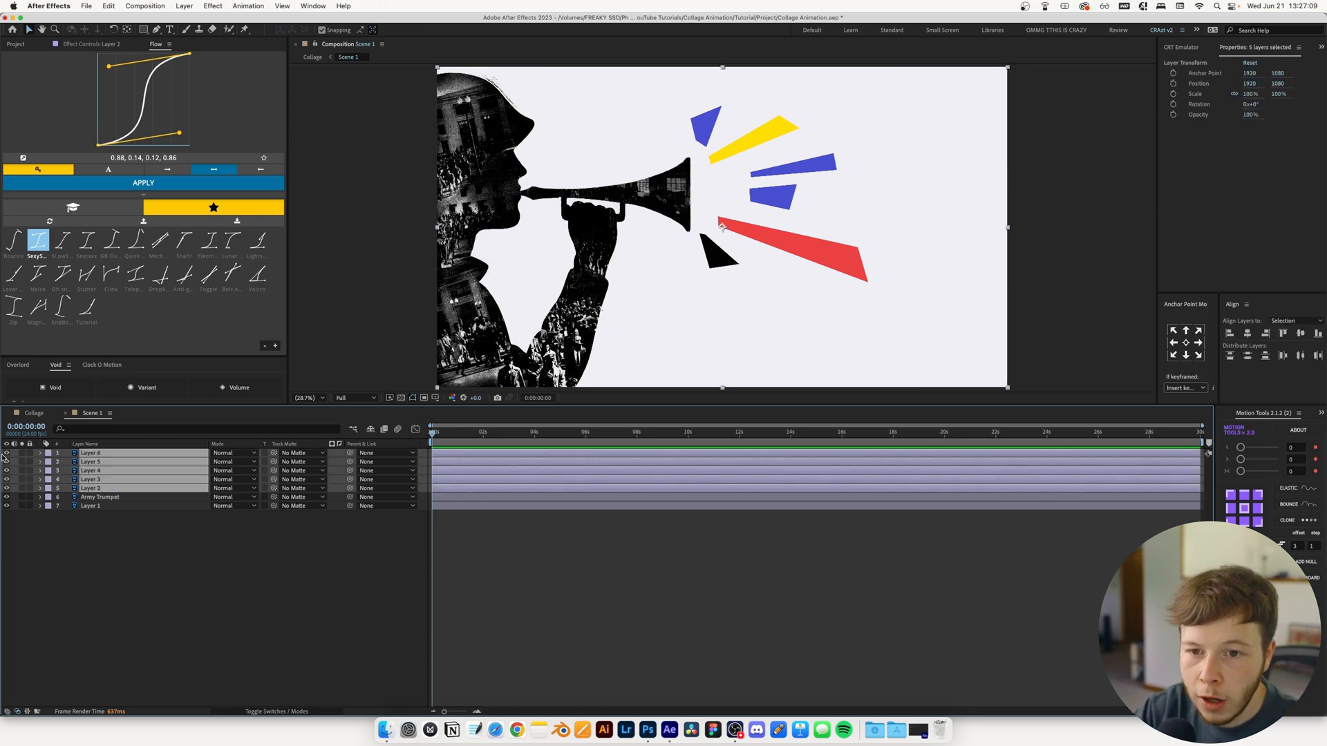
drag(6, 453, 6, 488)
click(159, 565)
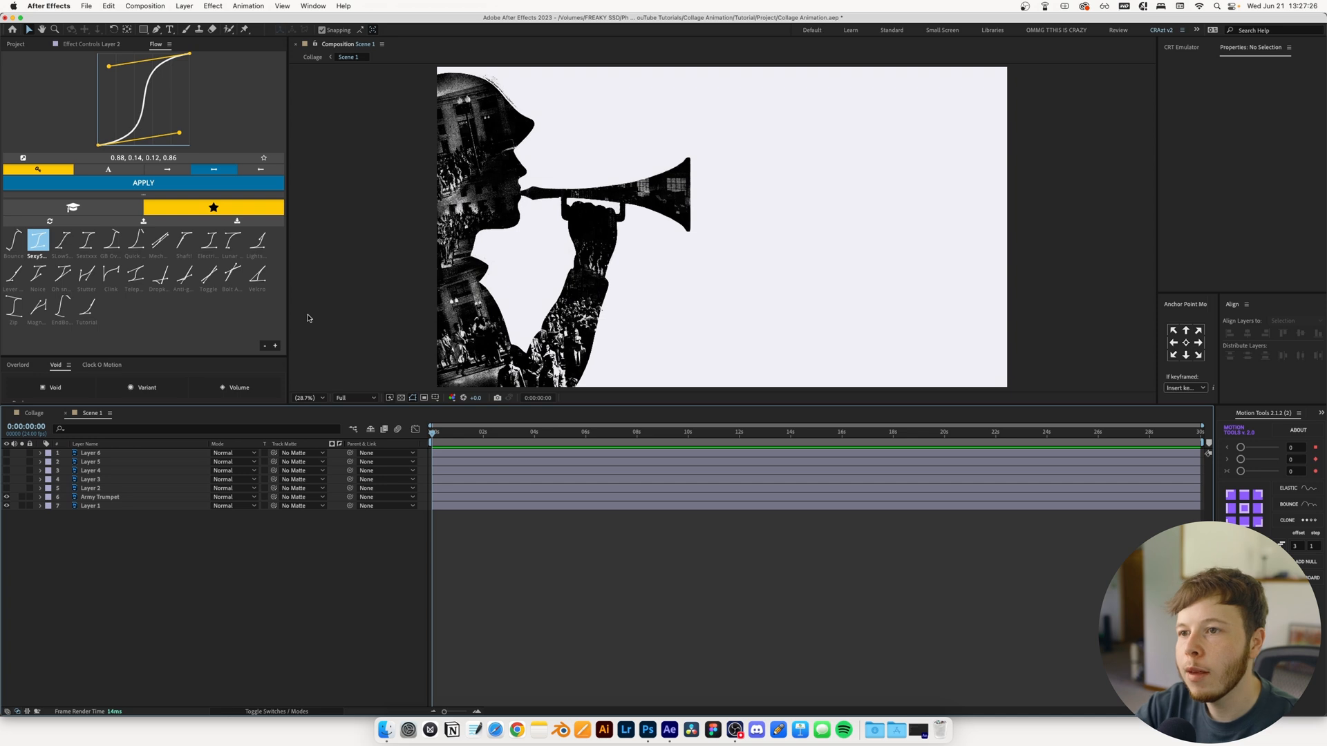
Make the Army Trumpet layer 3D and add a 50 mm two-node camera with depth of field enabled
key(F4)
click(268, 497)
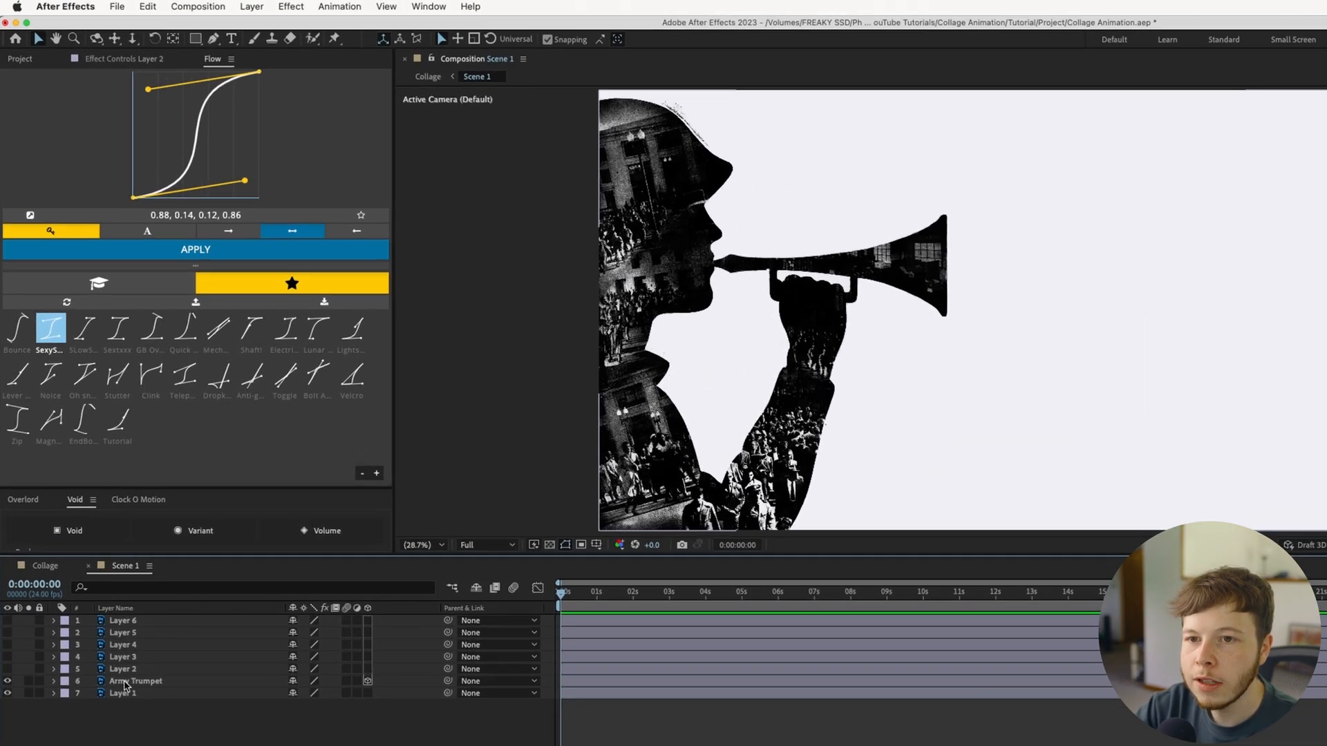
click(225, 6)
mouse_move(232, 25)
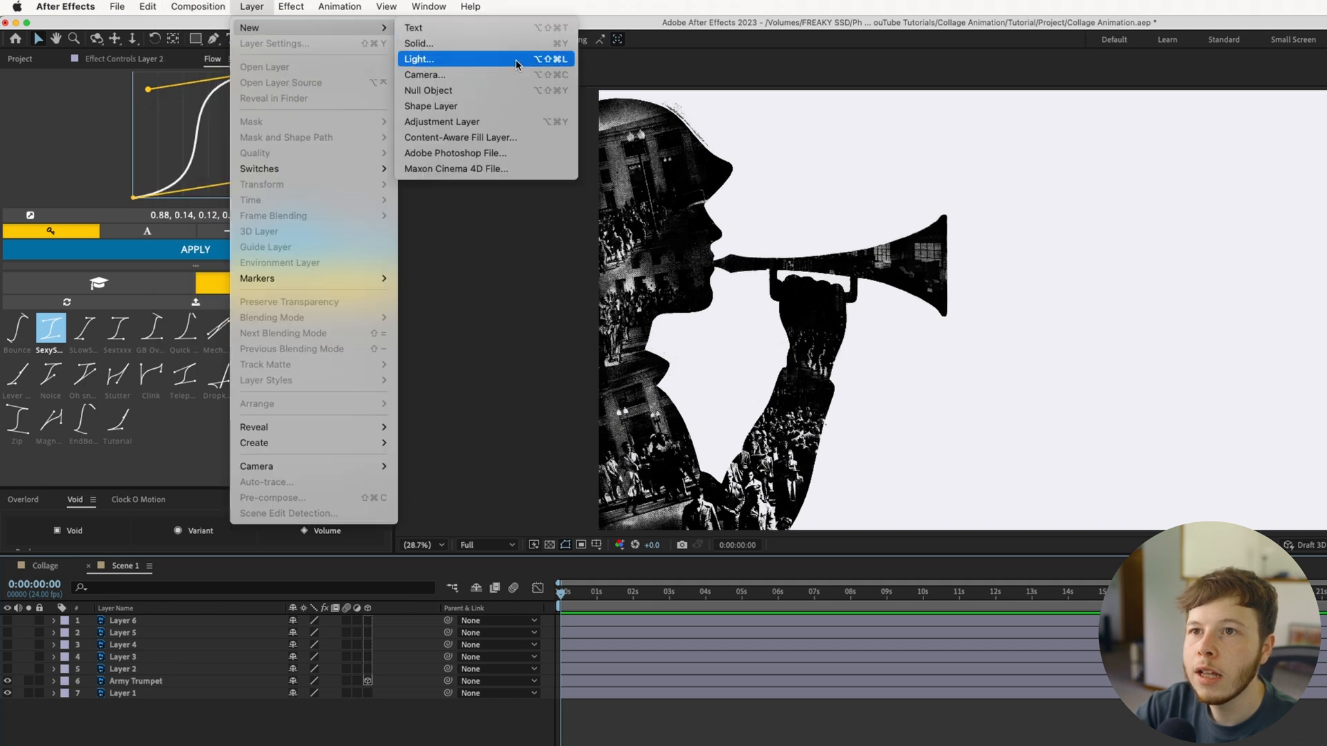
click(423, 75)
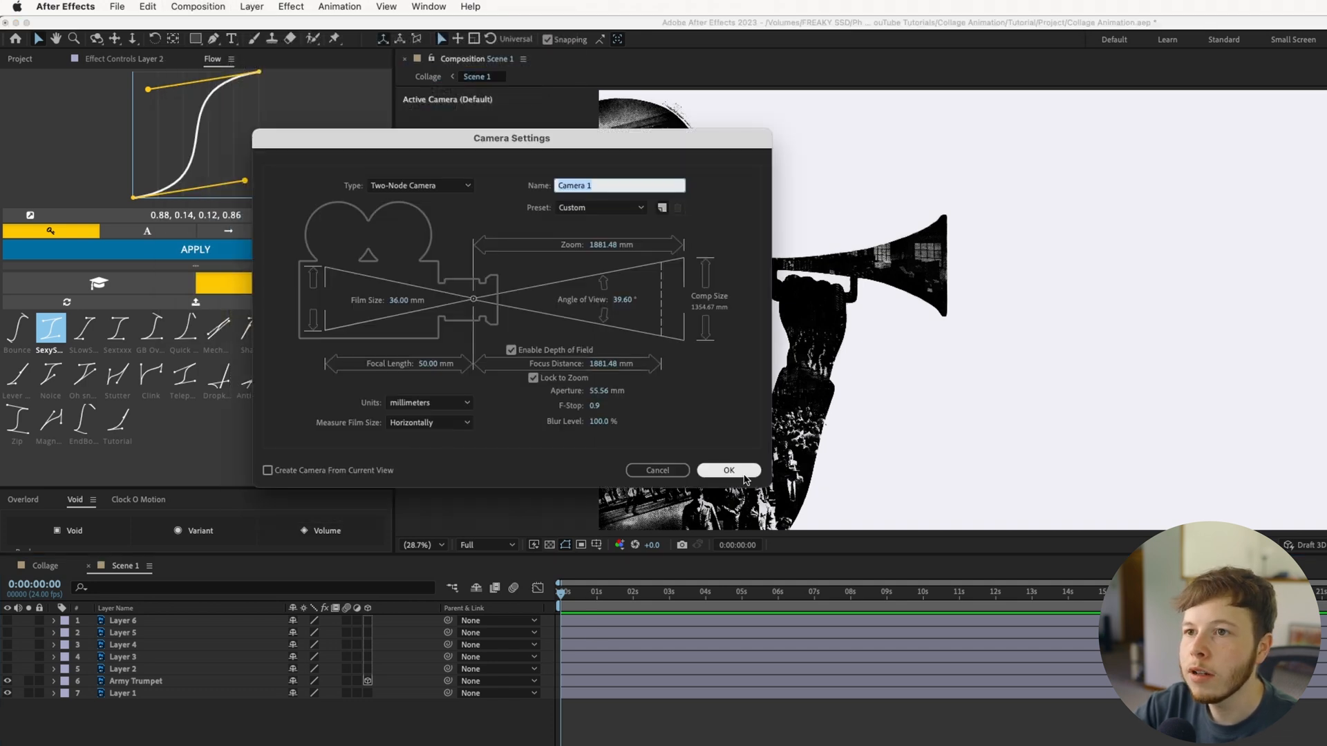
click(743, 474)
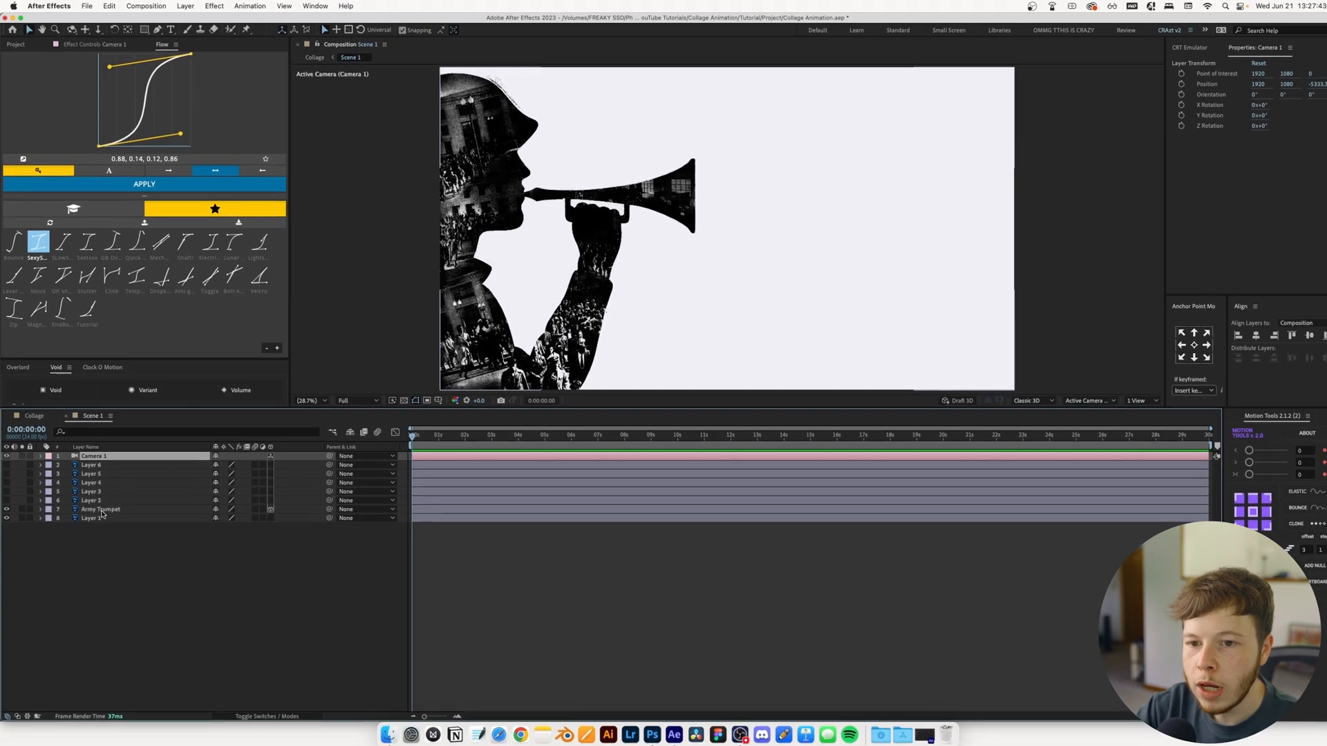
Select the Army Trumpet layer and display the composition in two views, camera and left
click(135, 694)
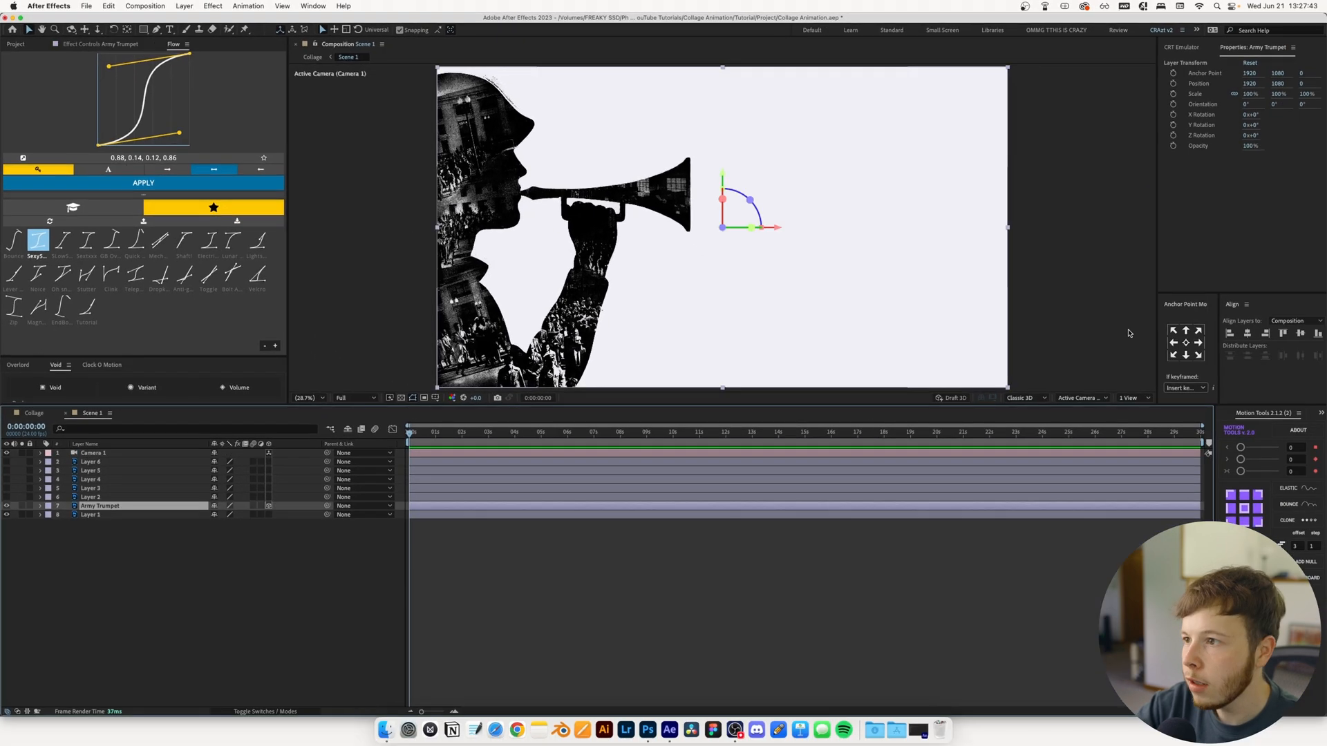
click(1120, 400)
click(1142, 420)
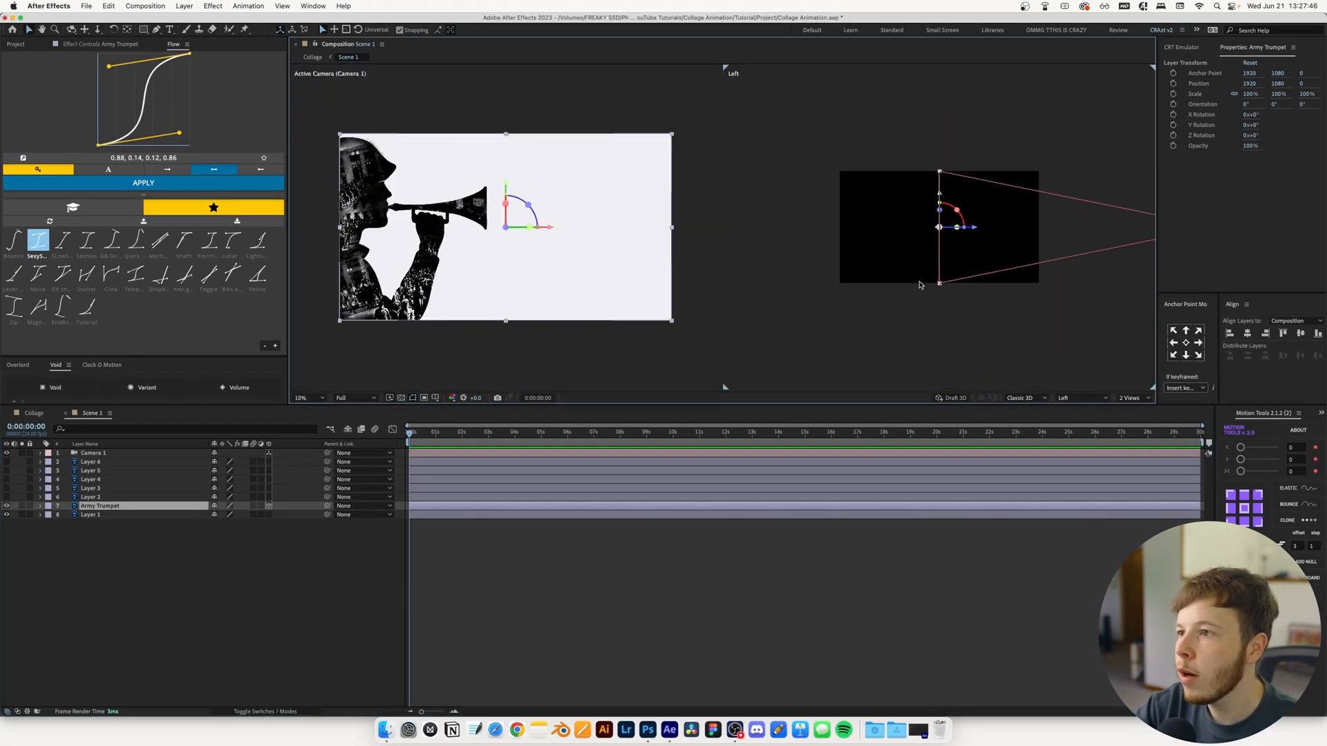
key(comma)
Keyframe Army Trumpet's Position at 1 second, and at frame 0 move it behind the camera to about 1920, 501, -5660
drag(413, 436, 434, 439)
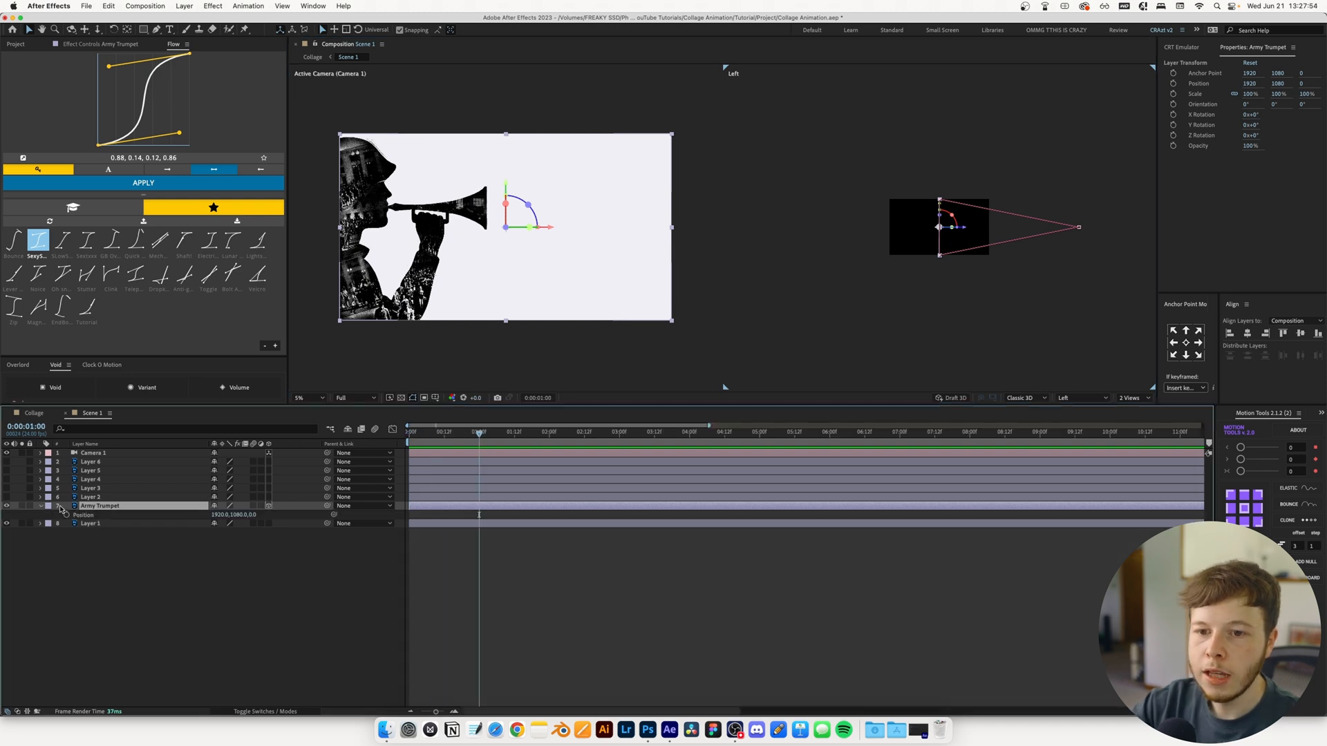
click(68, 514)
key(Home)
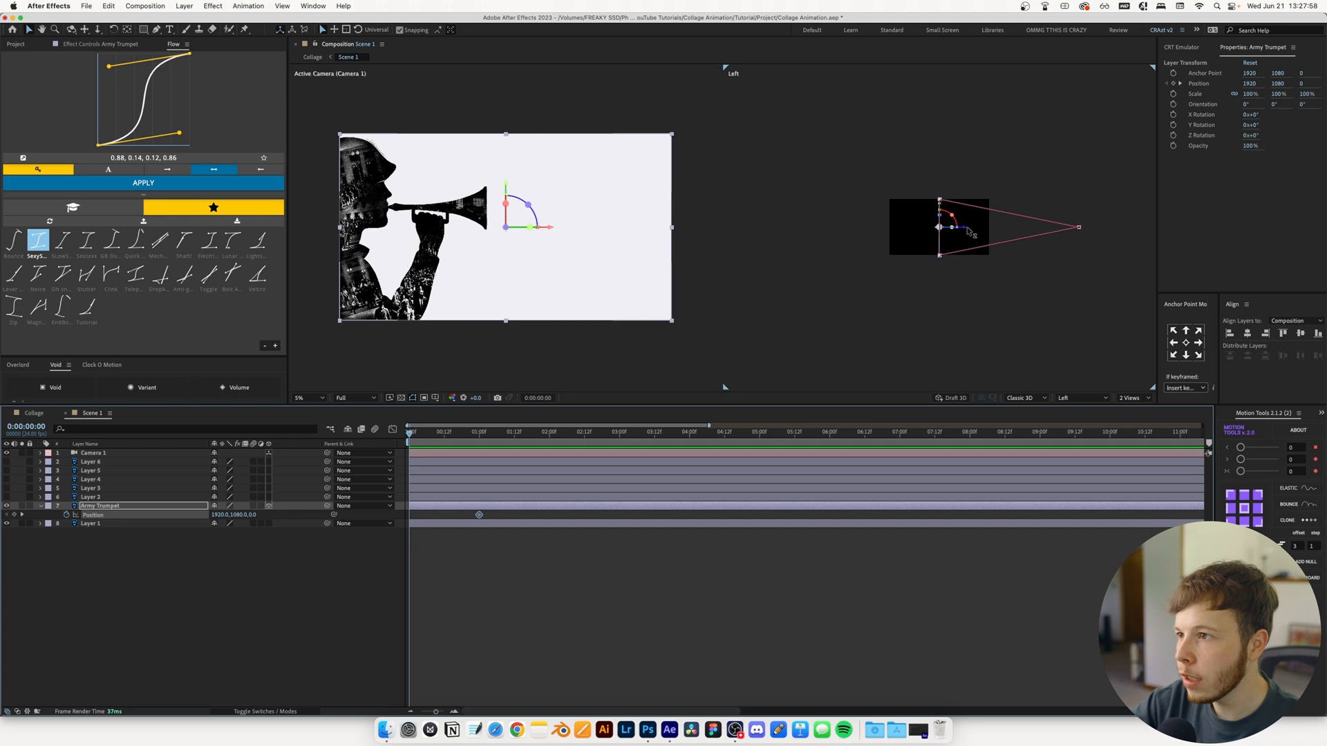
drag(970, 232, 1117, 232)
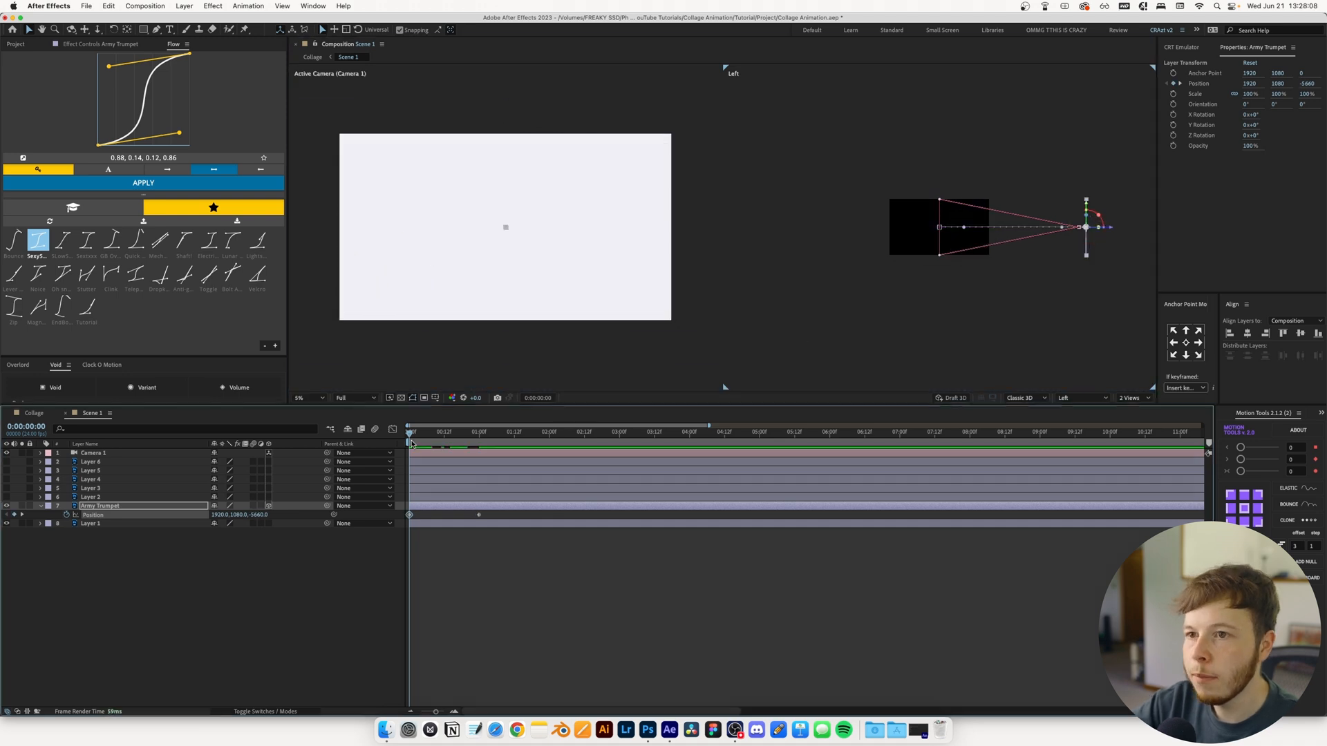
drag(1088, 210, 1088, 199)
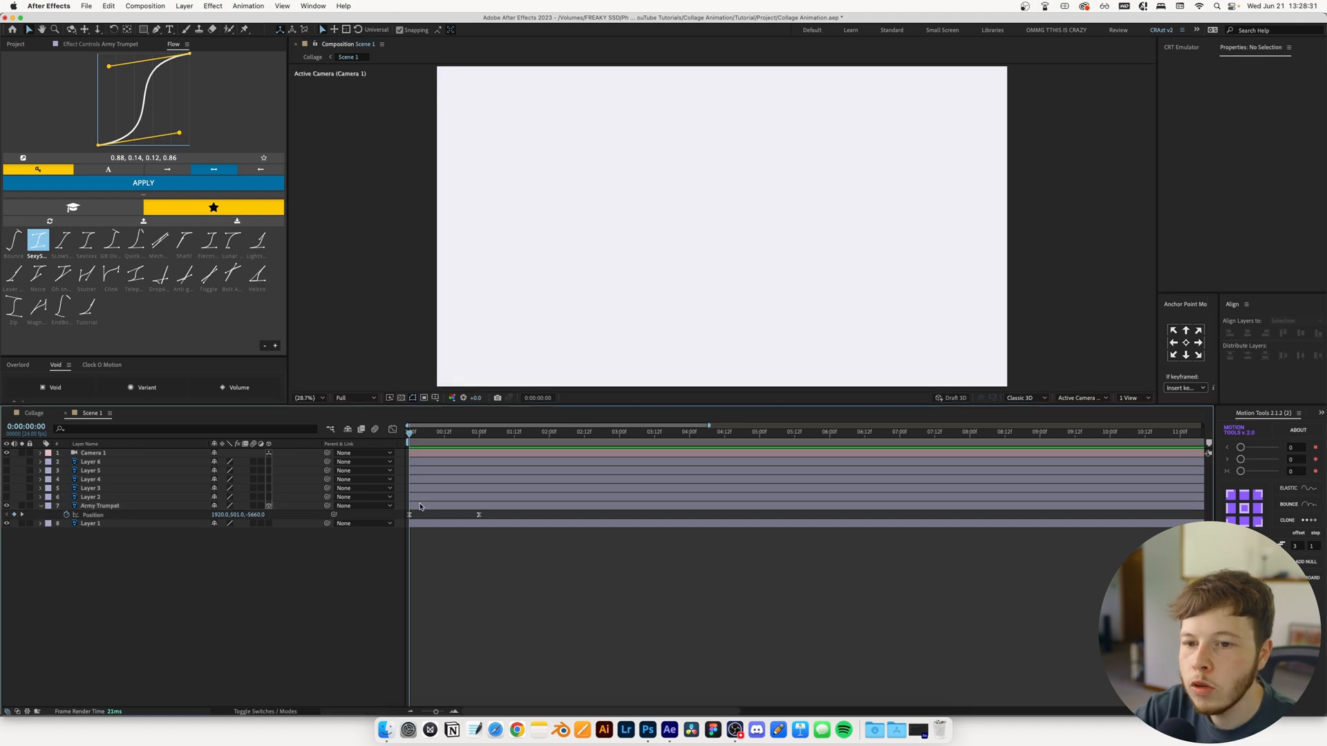
Reveal Army Trumpet's Scale alongside its Position and keyframe it at 100% at 1 second
click(421, 507)
key(shift+s)
drag(415, 435, 475, 437)
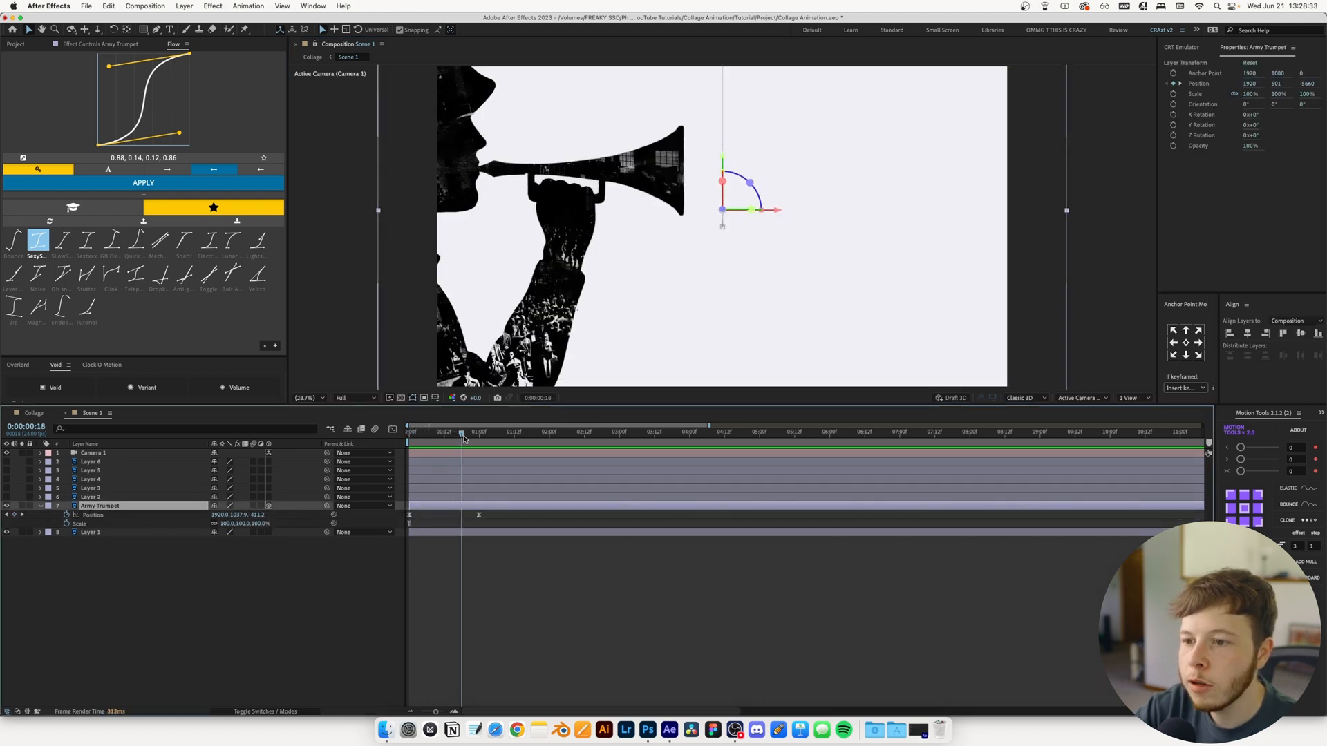
click(68, 524)
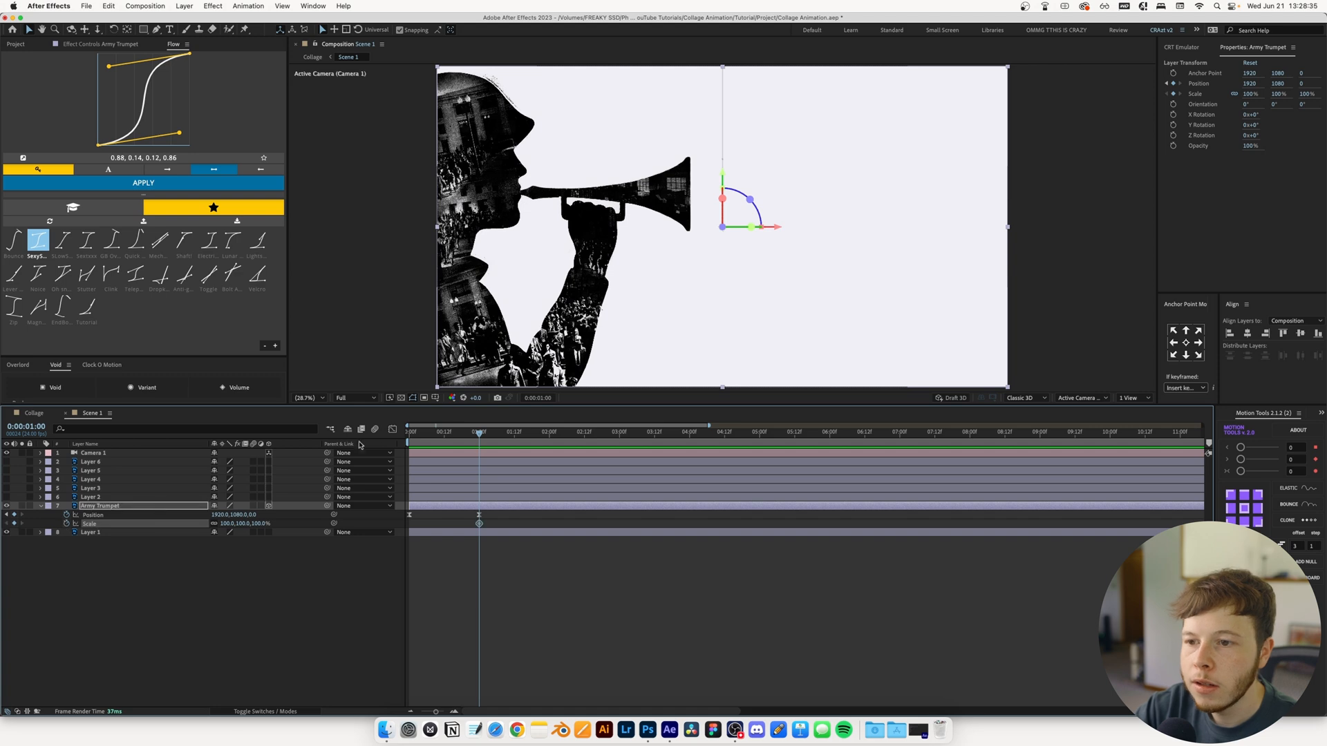
Play back the Collage composition from the beginning to check the trumpet soldier's entrance
drag(429, 440, 463, 437)
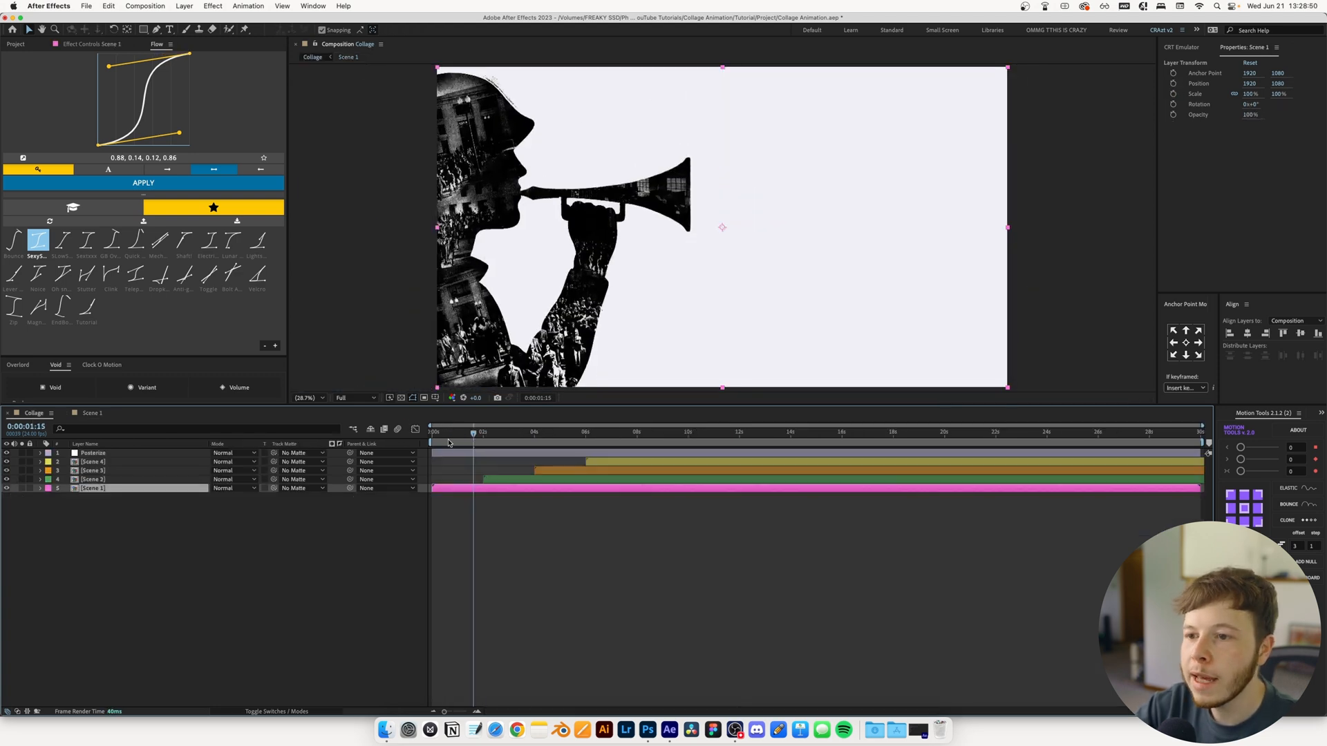
key(Home)
key(space)
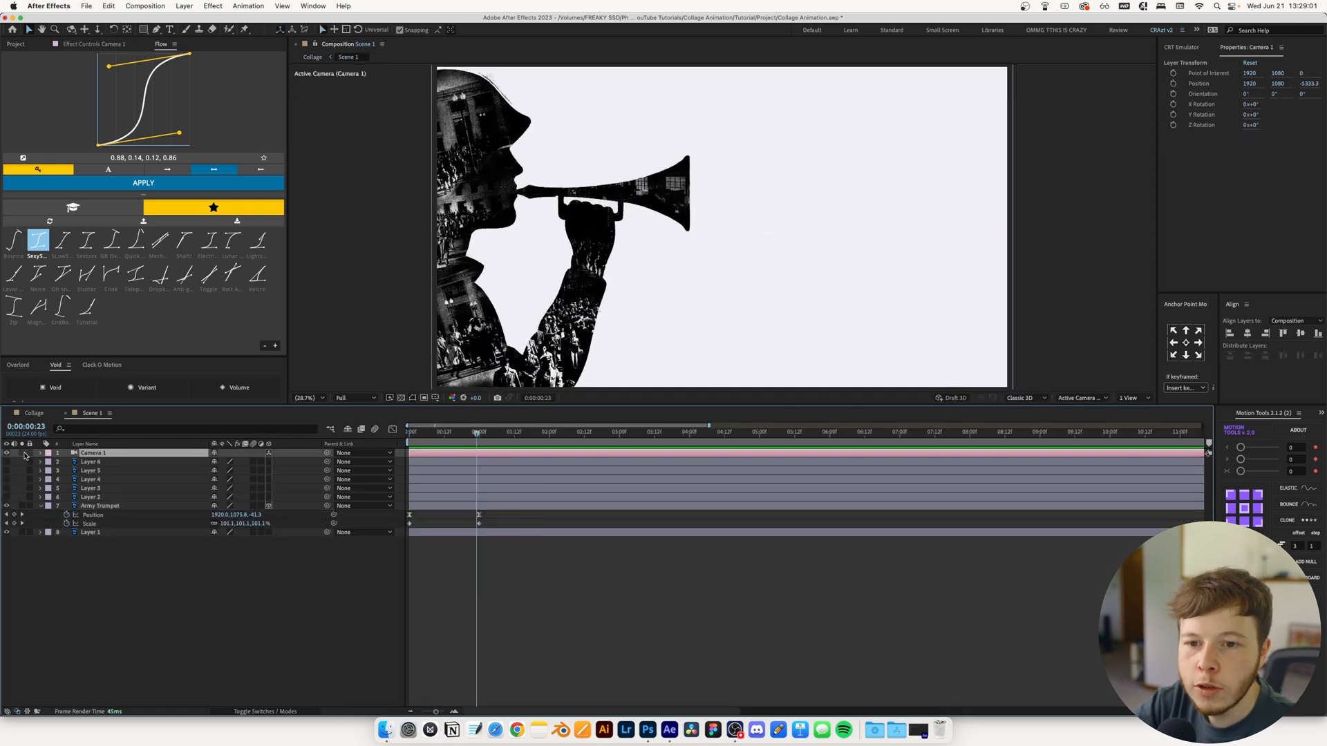
Set Camera 1's Iris Shape to Hexagon in its camera options
click(40, 454)
click(49, 471)
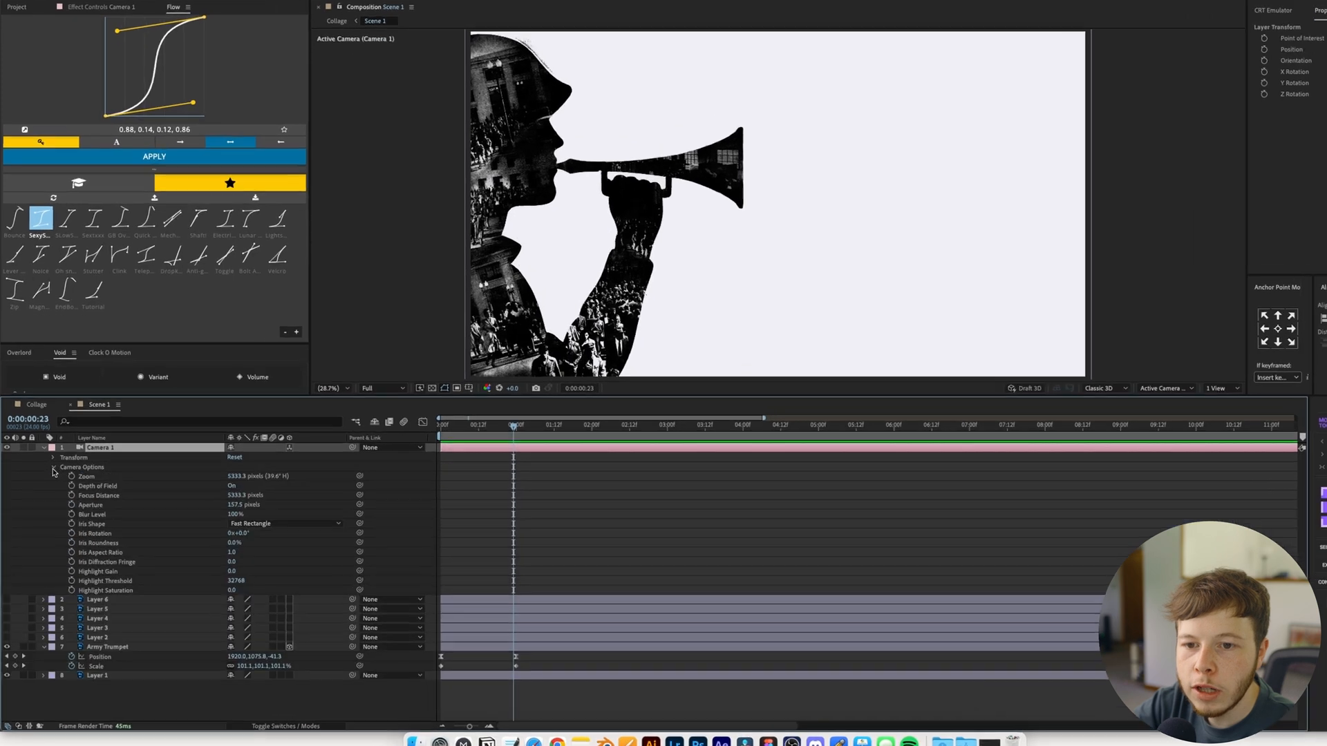
click(251, 520)
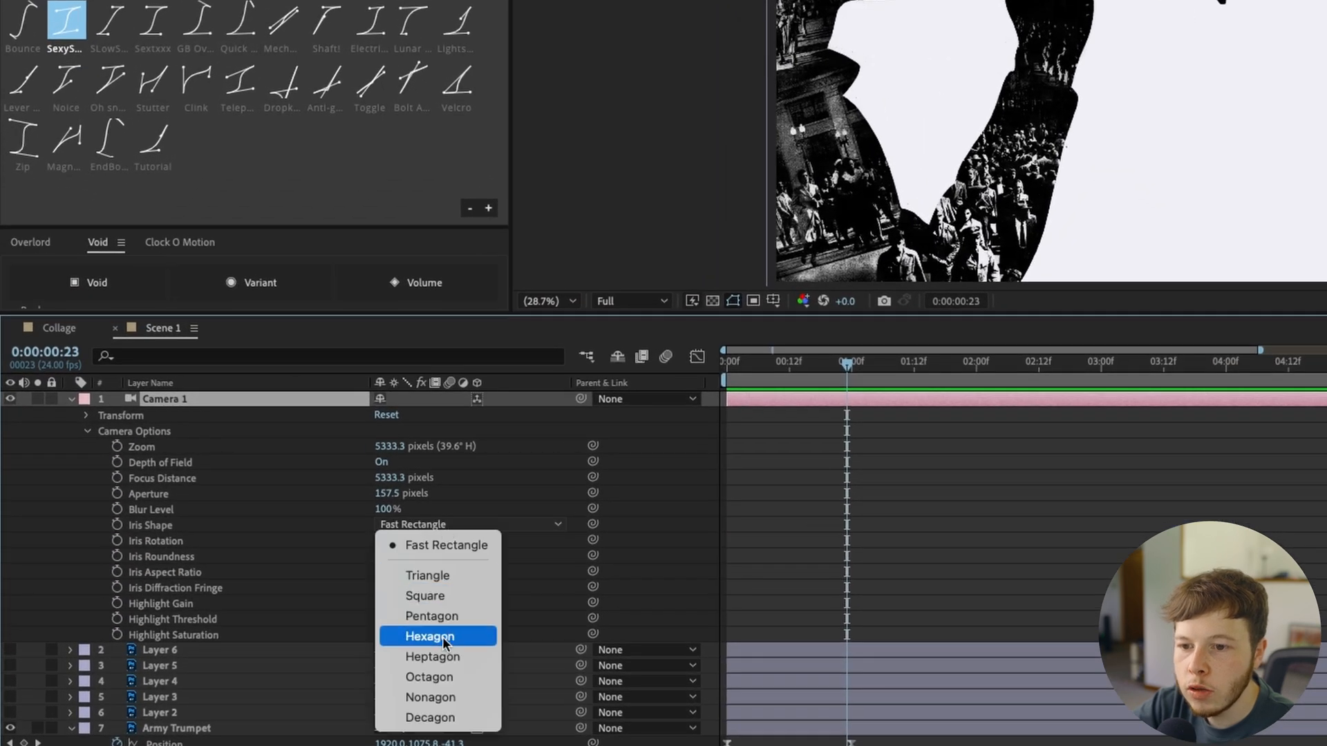
click(443, 637)
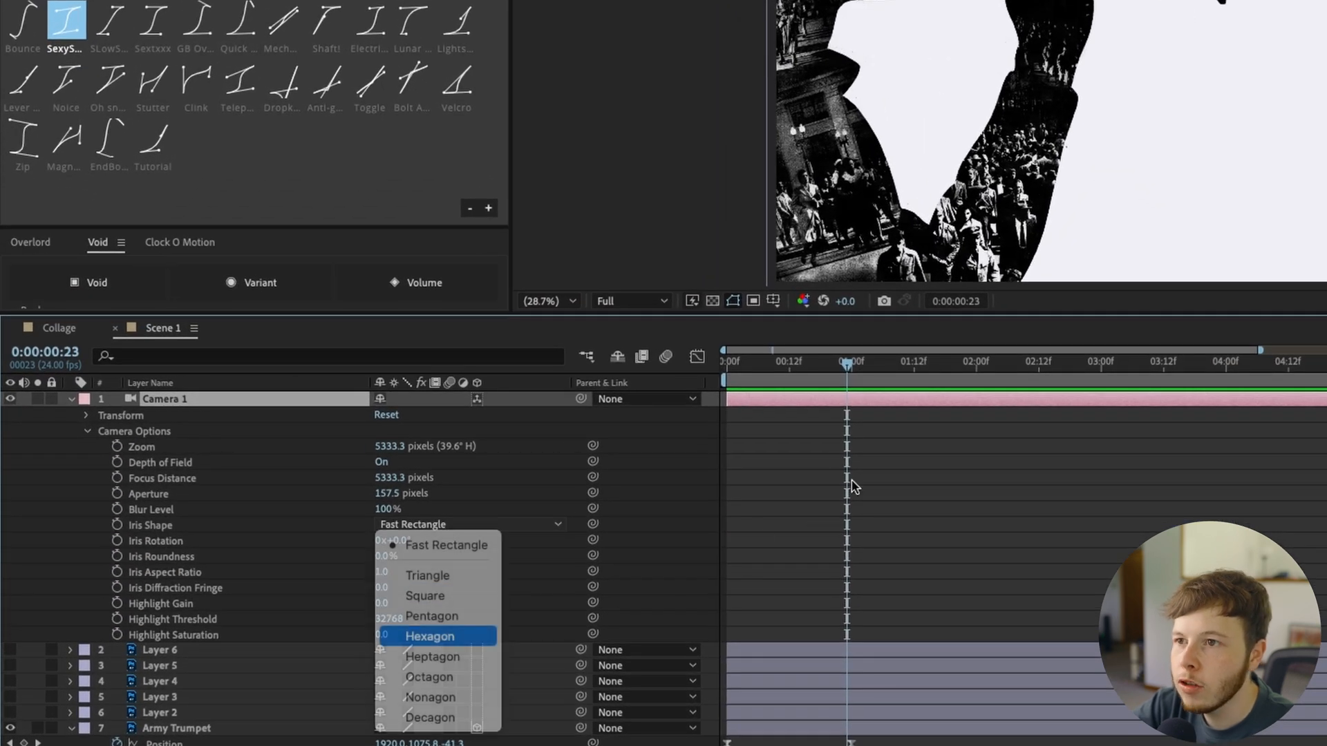
Try an aperture of 990.5 pixels on Camera 1 and check the blur at several early frames
drag(800, 384, 805, 387)
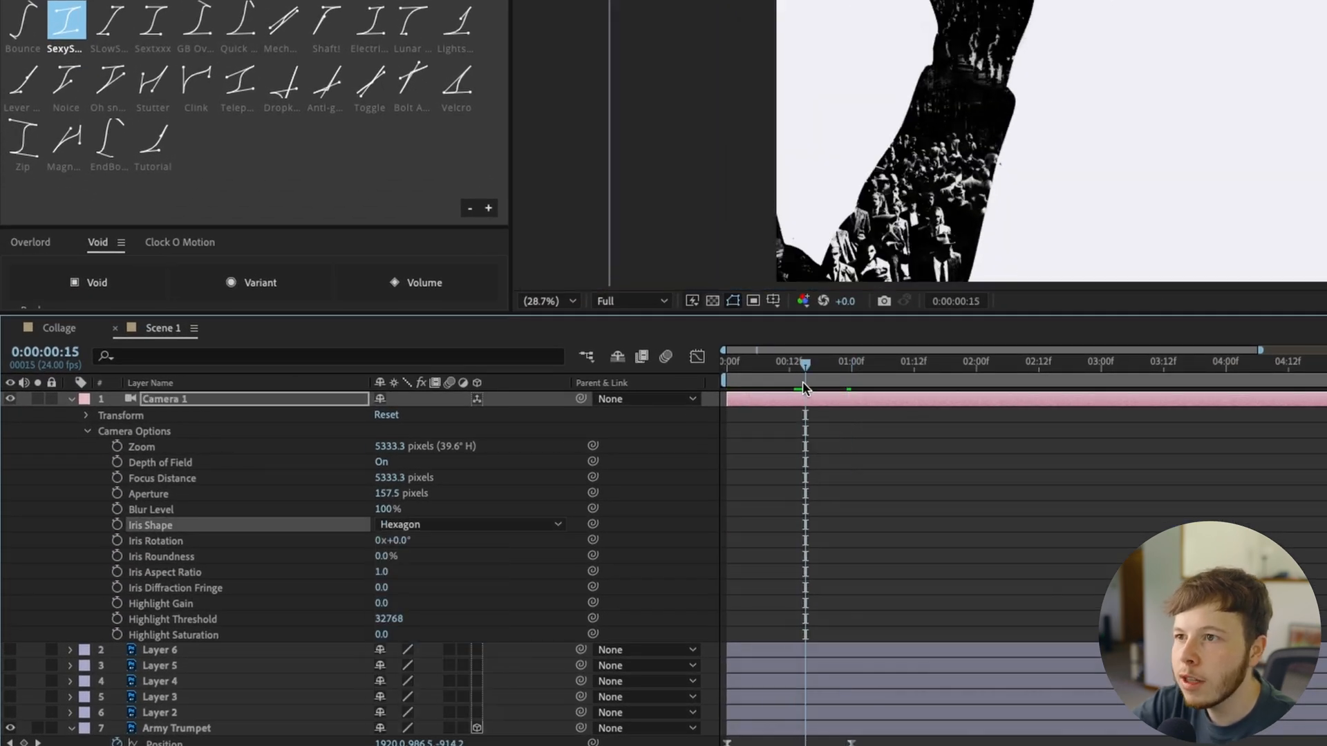
drag(391, 494, 669, 536)
click(743, 365)
click(757, 374)
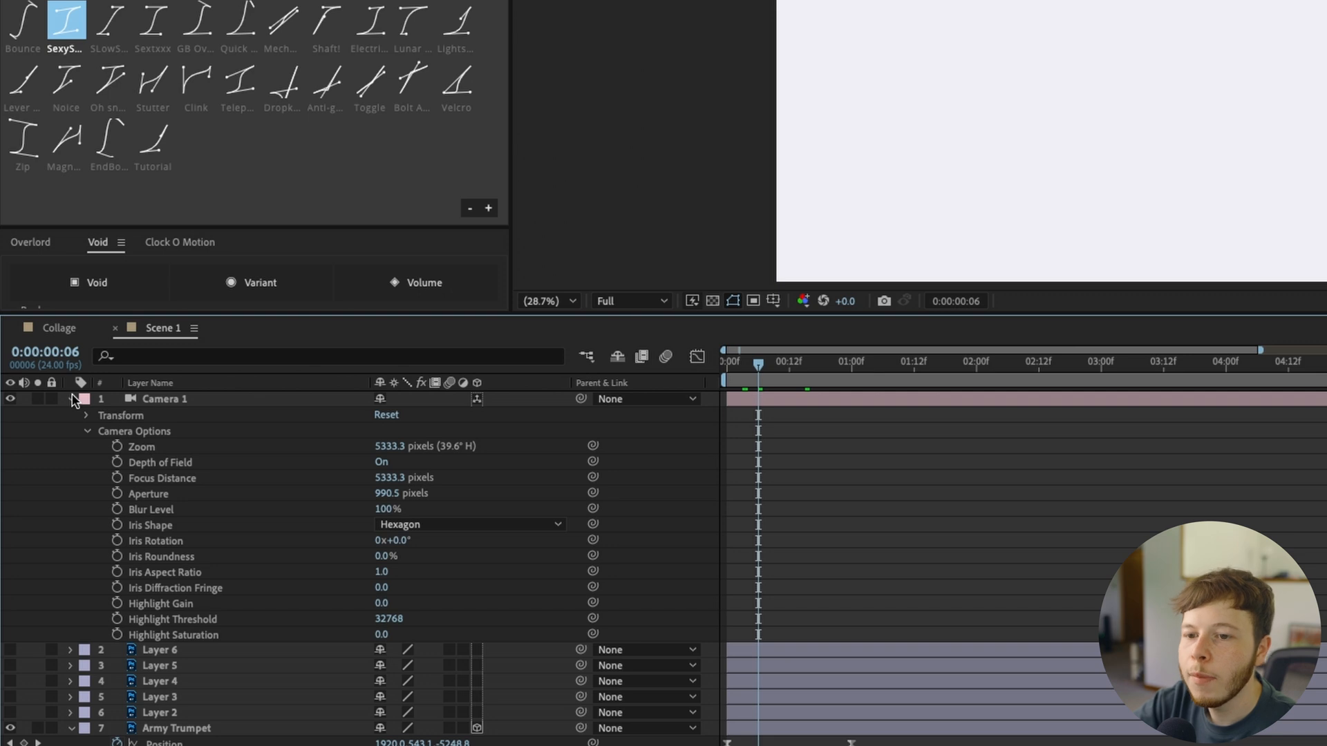
click(786, 365)
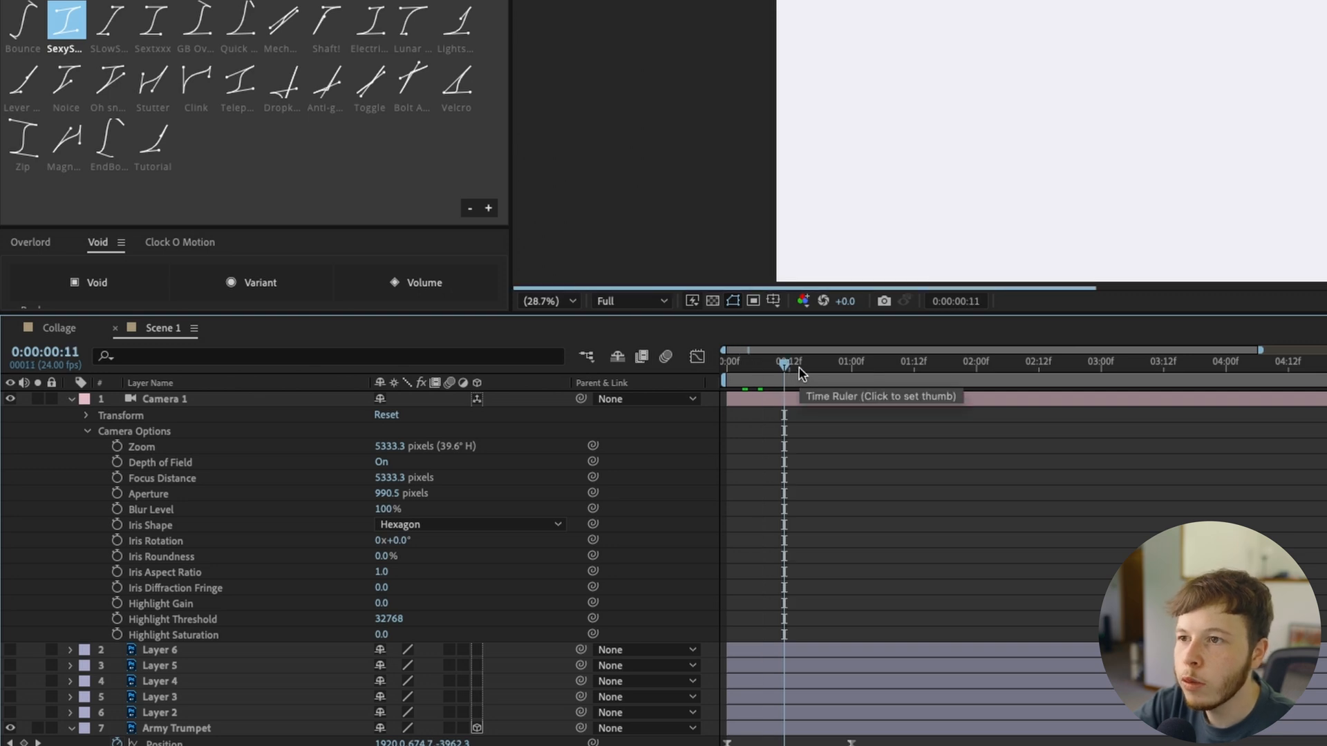
click(800, 365)
Set Camera 1's Aperture to 150 pixels and check the blur through the first second
click(389, 478)
text(1)
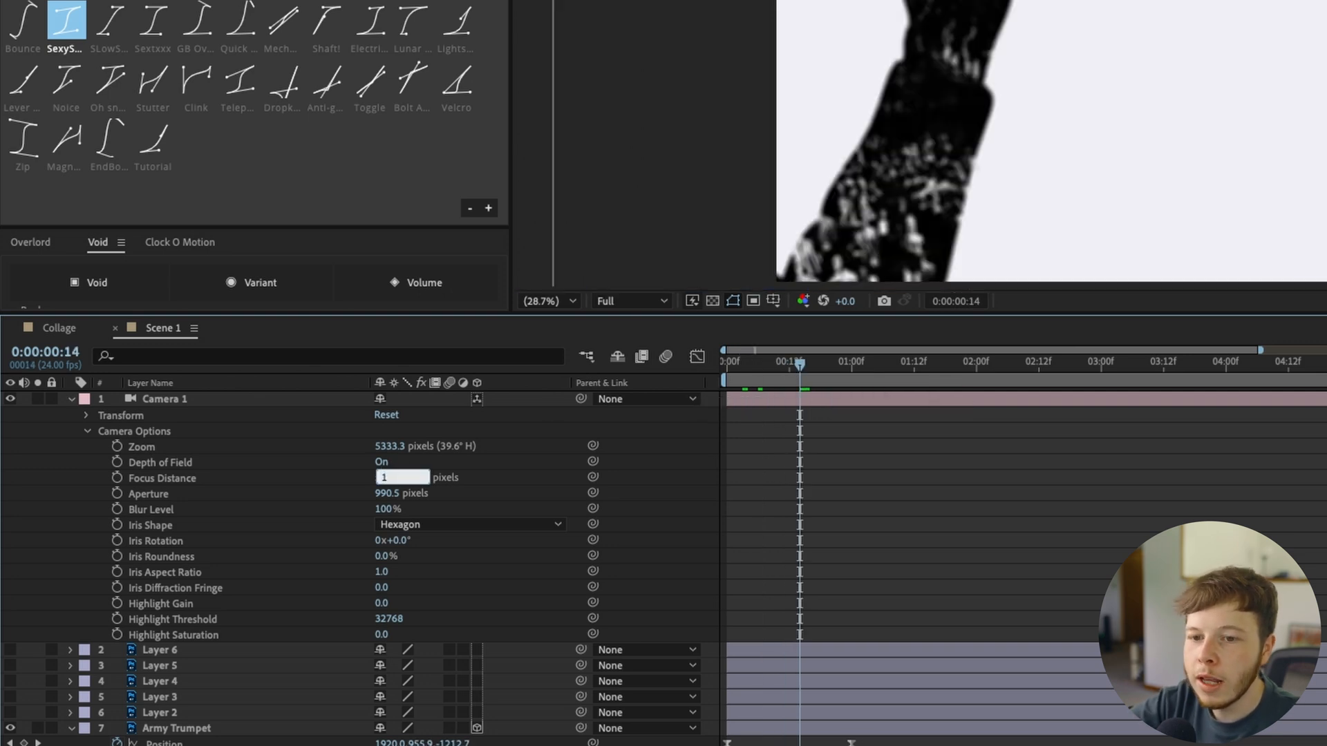
text(50)
key(Return)
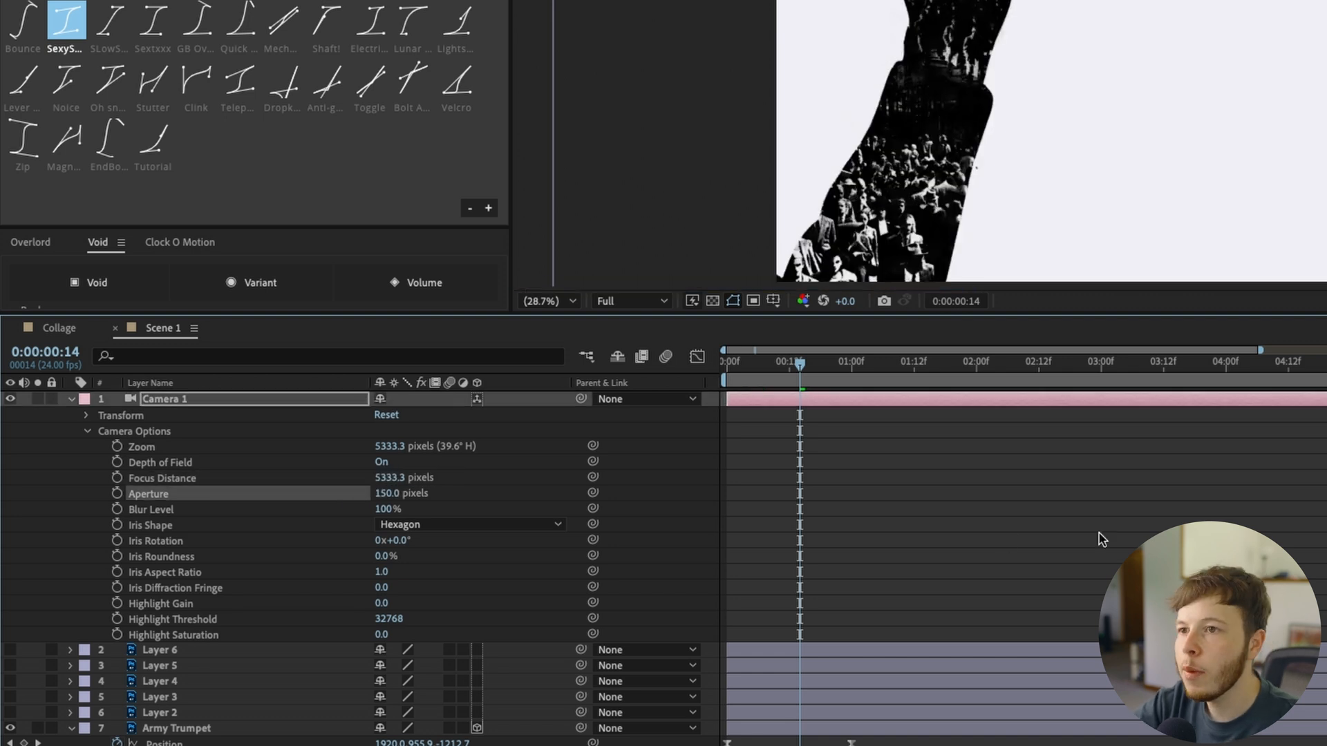
click(1099, 534)
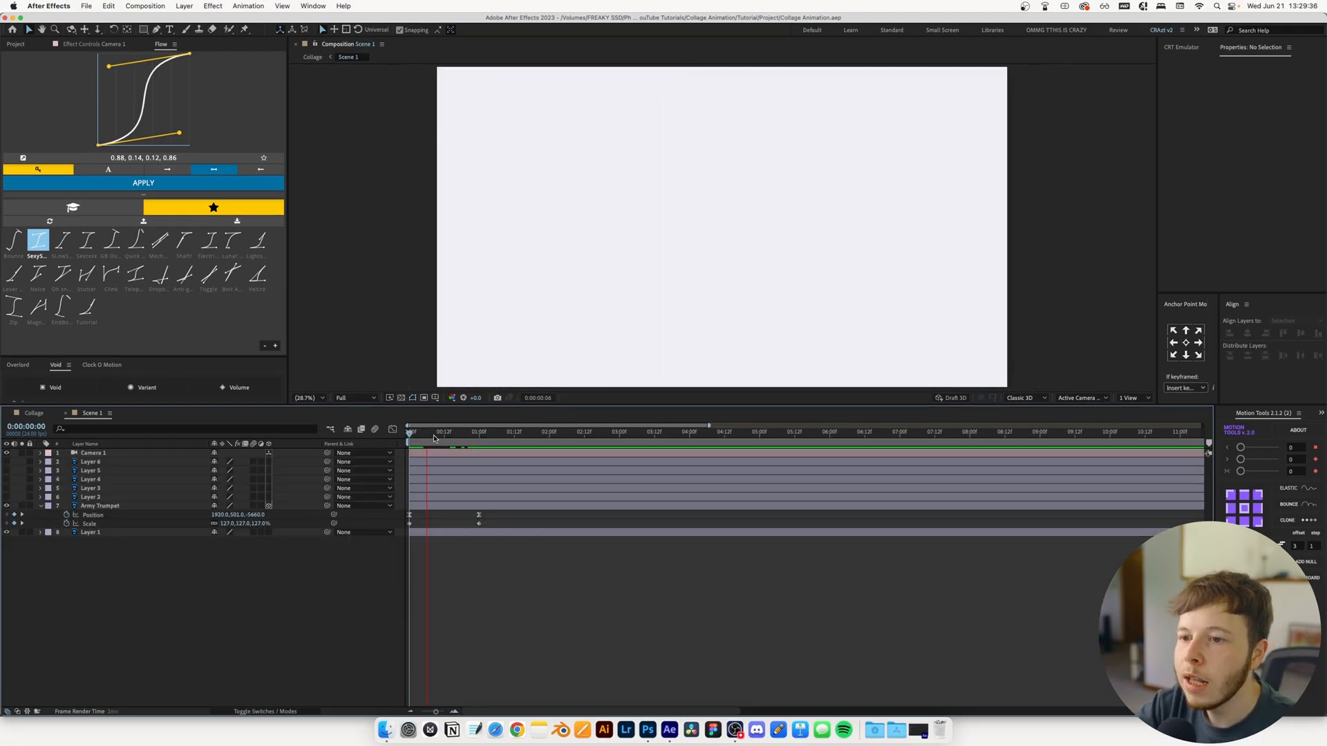
drag(435, 439, 486, 443)
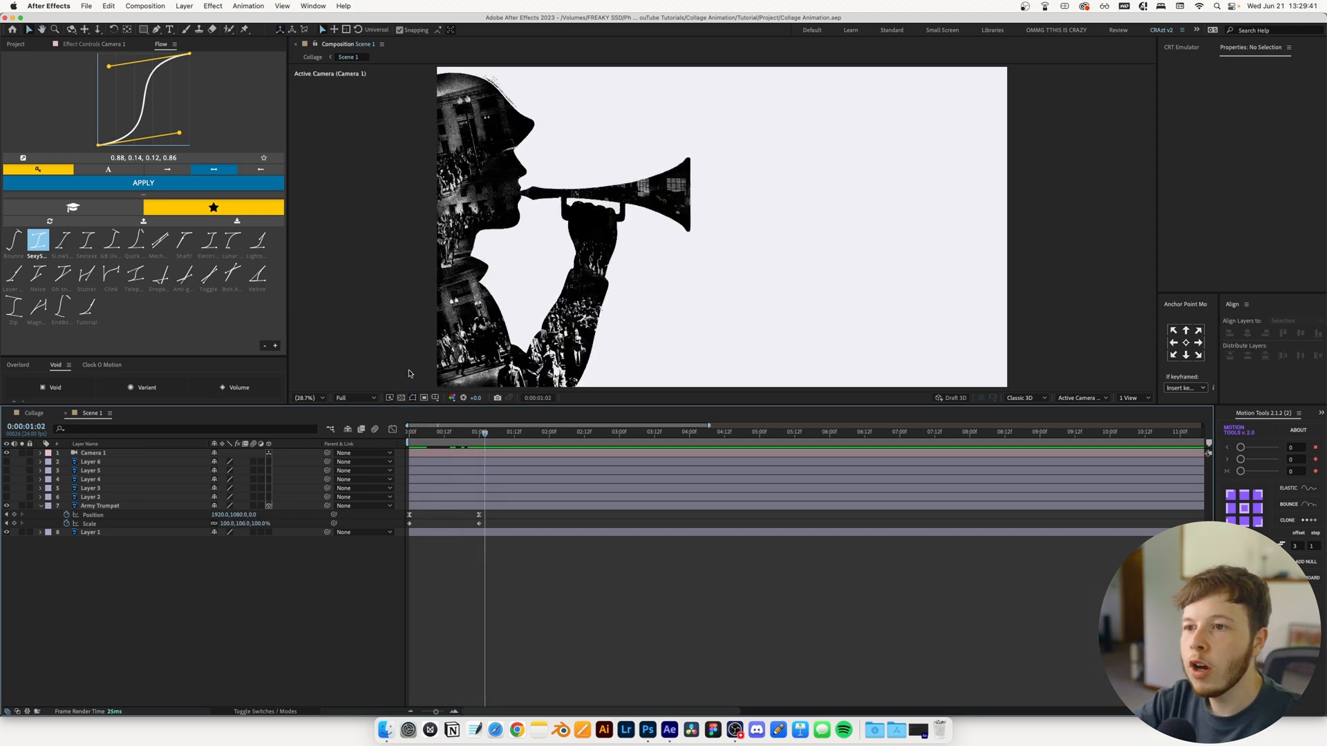
Draw five black tapered burst shapes radiating from the trumpet's bell with the Pen tool, each on its own shape layer
click(154, 31)
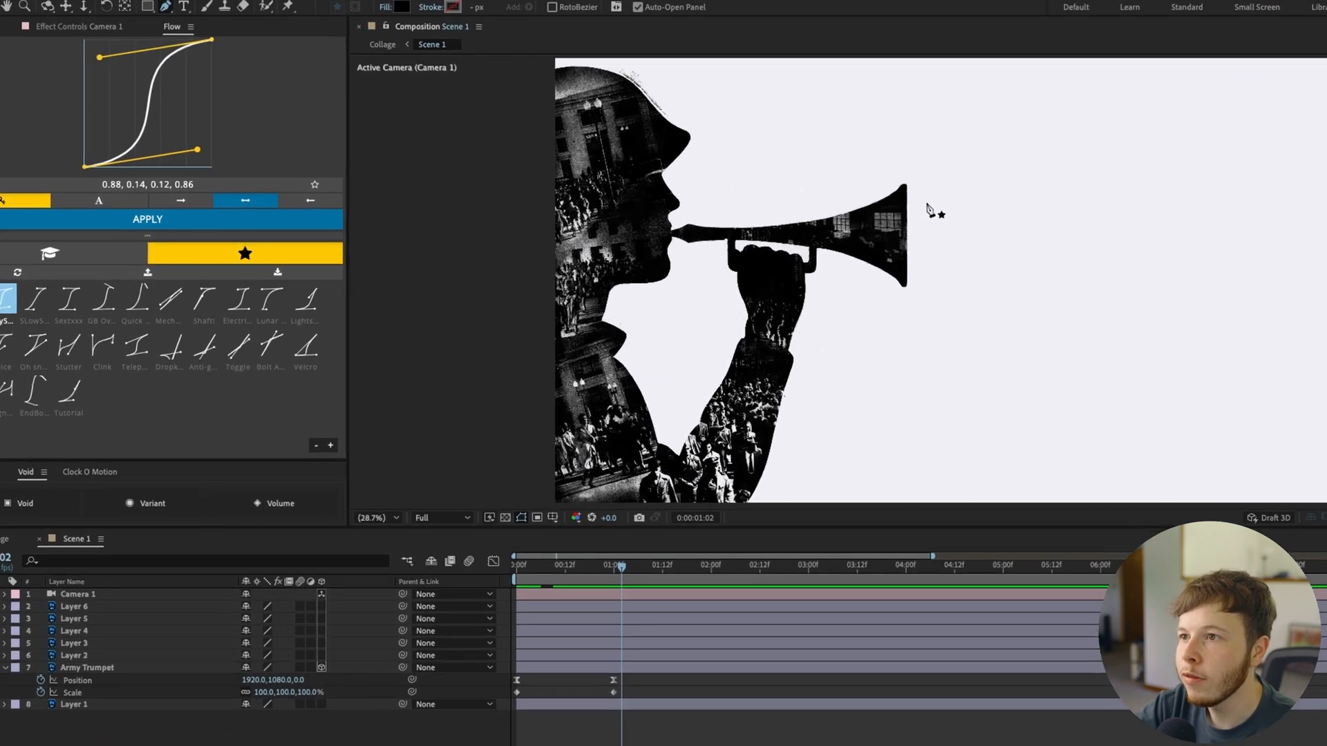
click(935, 199)
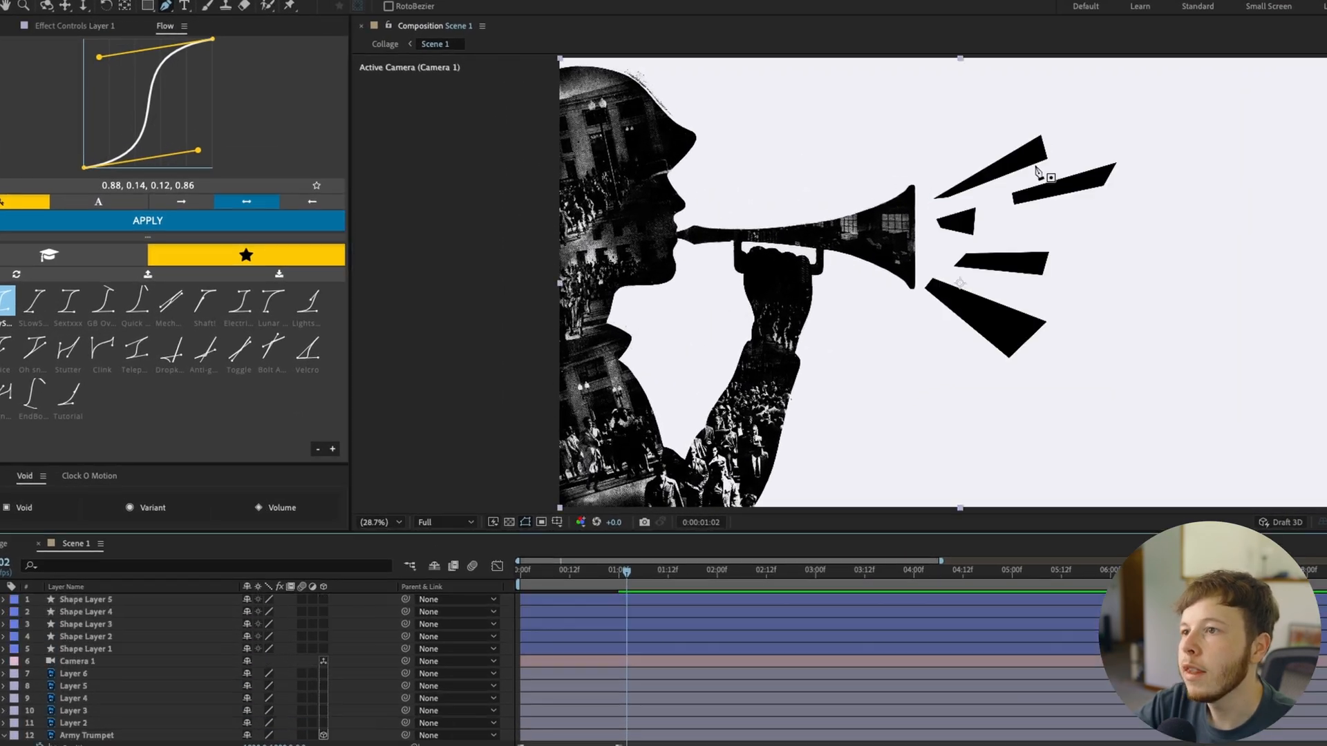
key(v)
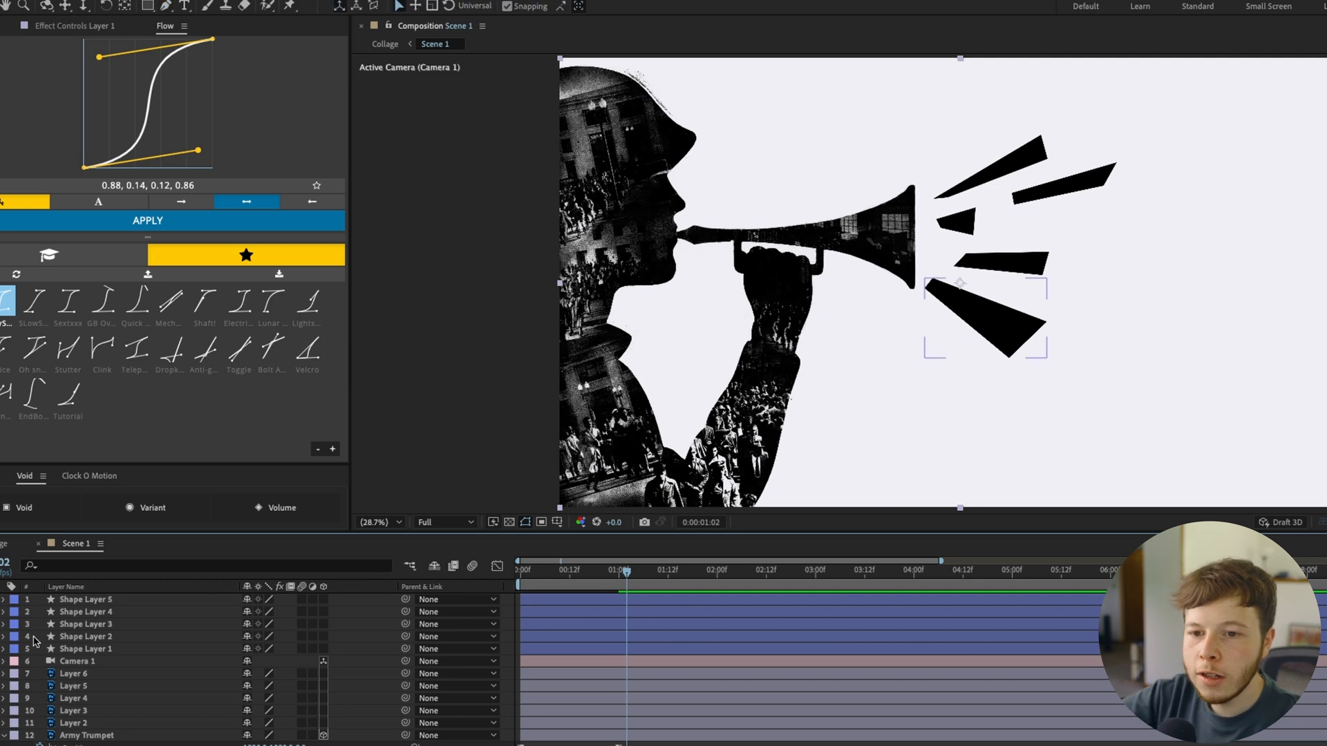
Start Position, Scale and Rotation keyframes on Shape Layer 1, keeping its drawn pose at about 1:12
click(83, 649)
scroll(1006, 183, up, 1)
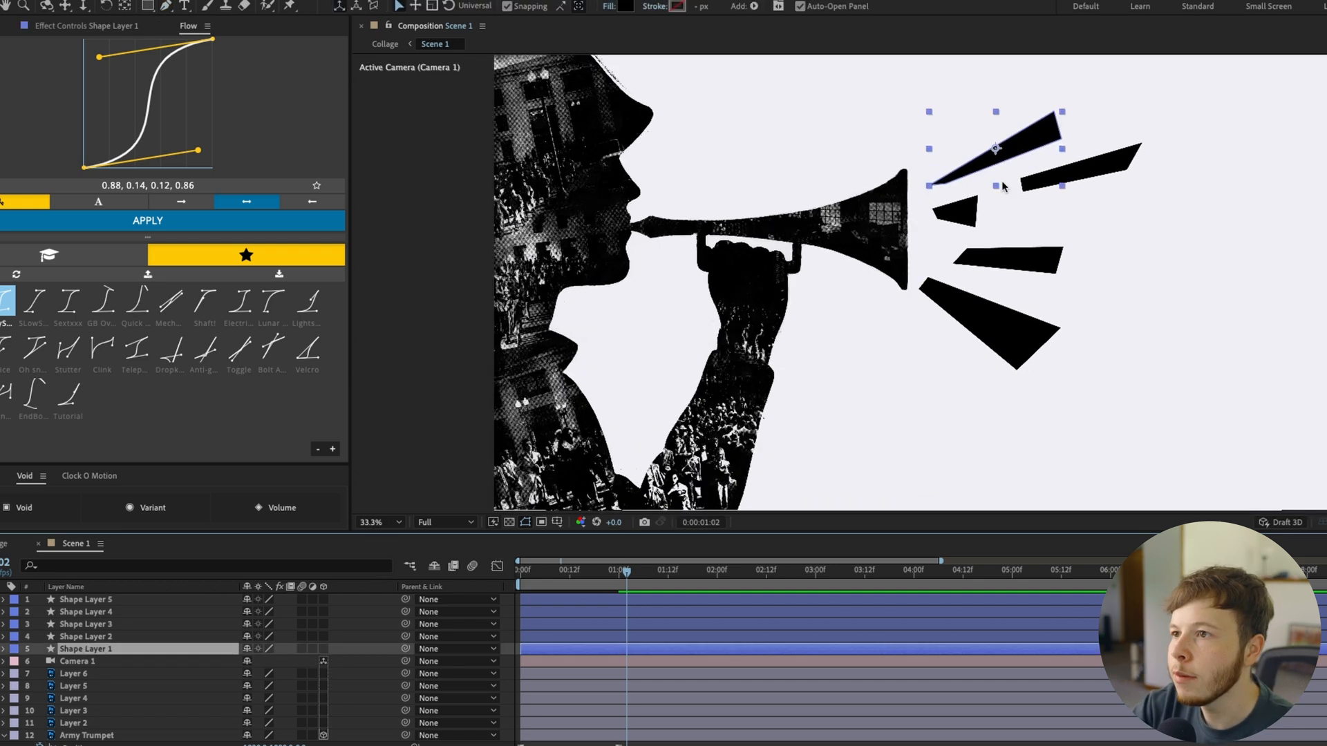
key(p)
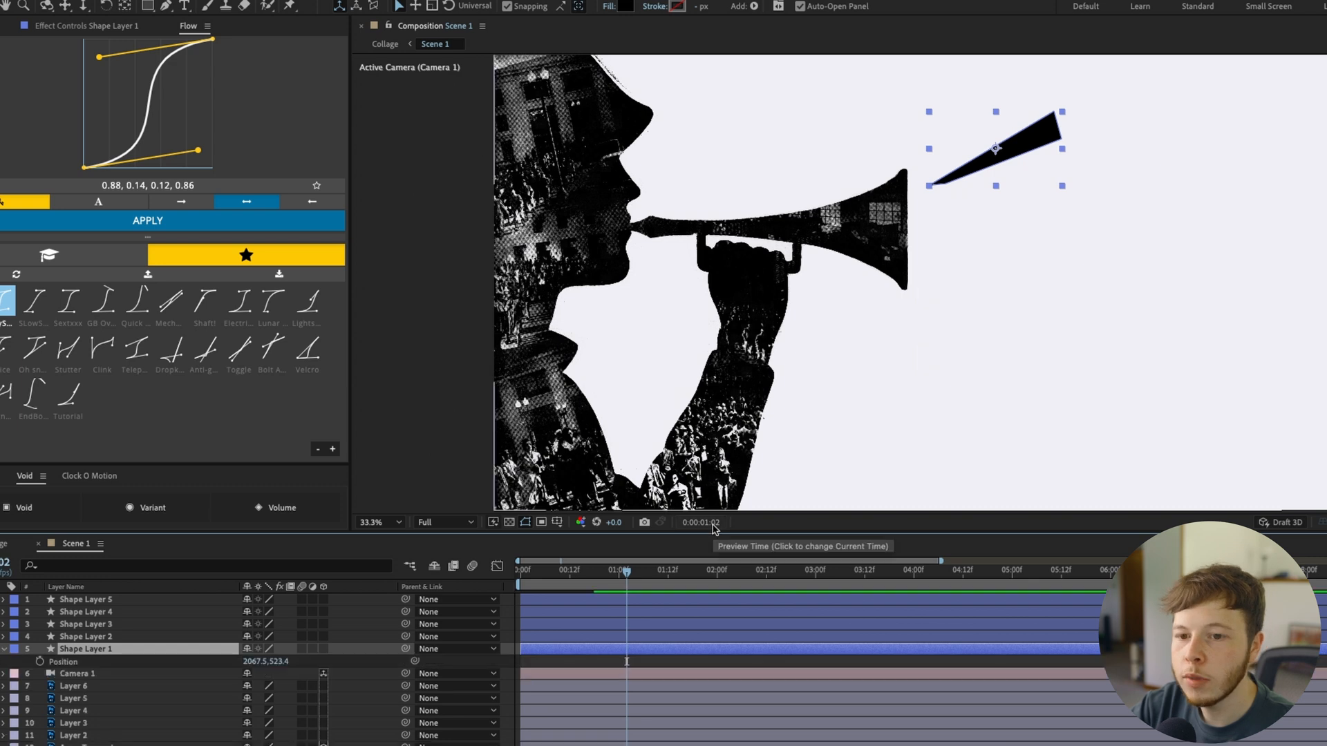
key(shift+s)
key(shift+r)
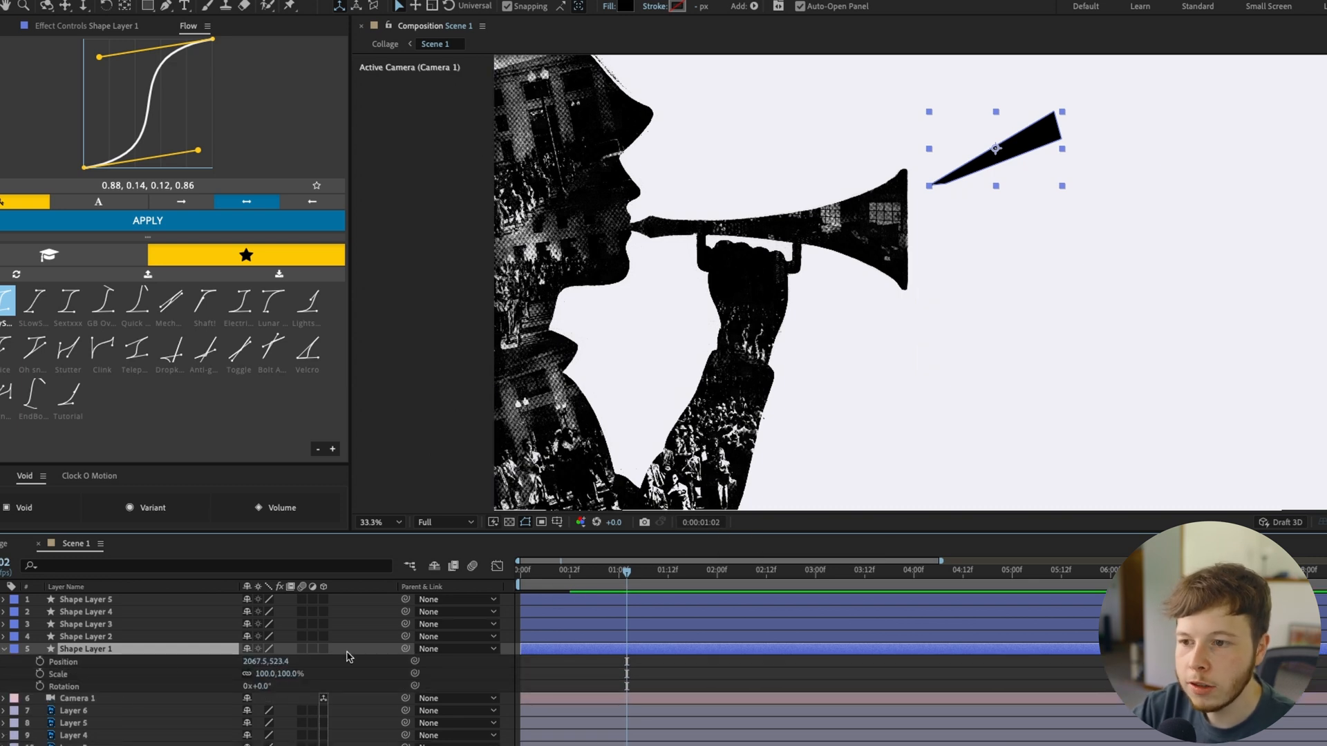
click(618, 572)
drag(40, 661, 40, 686)
At 1:08, scale Shape Layer 1 to 50%, rotate it 11° and move it closer to the trumpet's bell
mouse_move(268, 676)
mouse_down()
mouse_move(242, 679)
mouse_move(270, 688)
mouse_up()
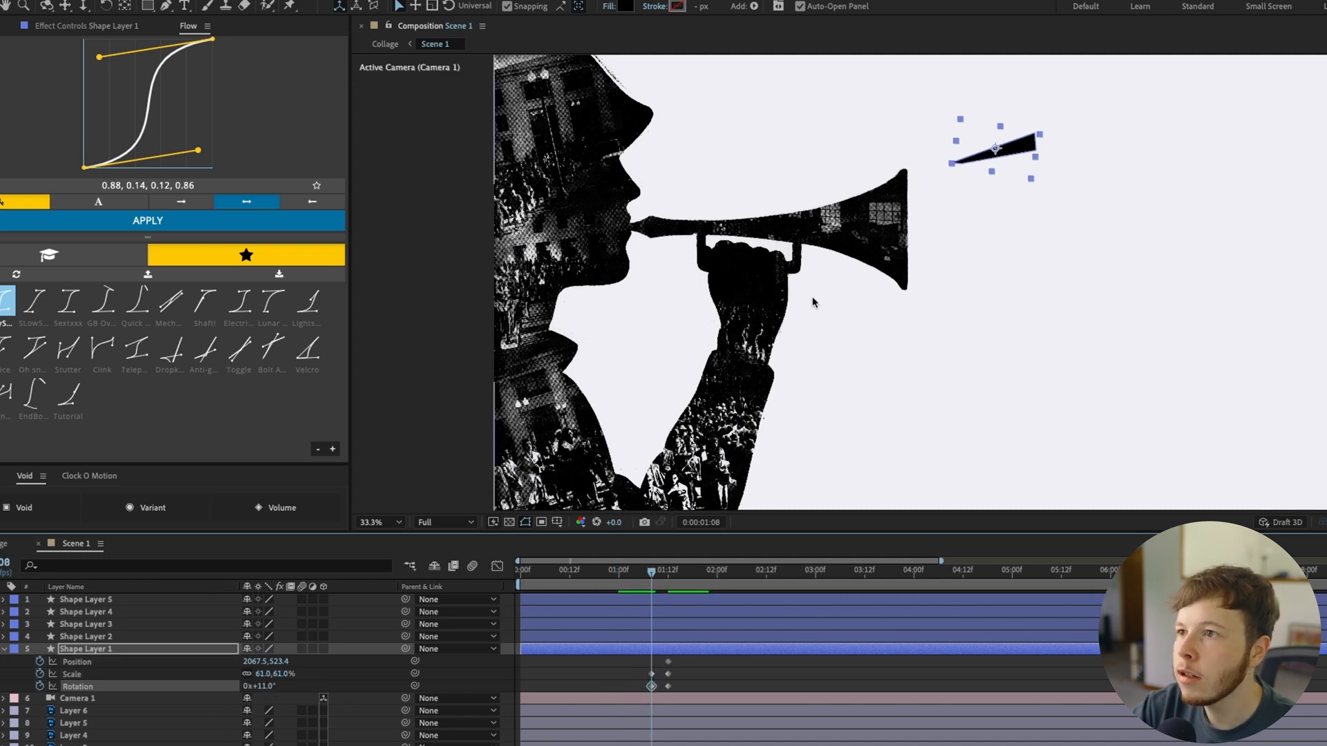
drag(996, 161, 963, 190)
drag(263, 675, 256, 677)
At 1:05, scale Shape Layer 1 to 30%, rotate it 22° and place it over the trumpet's bell
drag(652, 577, 639, 577)
drag(966, 188, 902, 215)
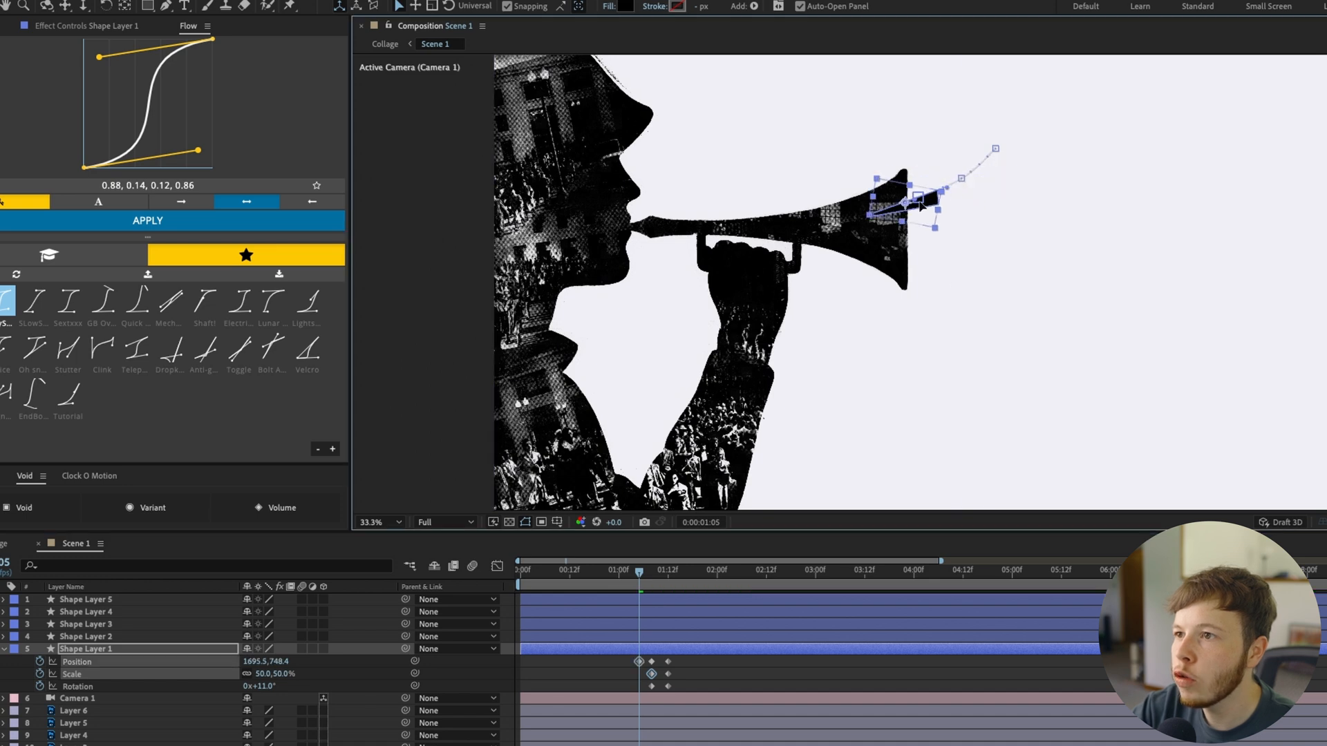
mouse_move(259, 676)
mouse_down()
mouse_move(244, 678)
mouse_move(261, 688)
mouse_up()
drag(910, 213, 901, 213)
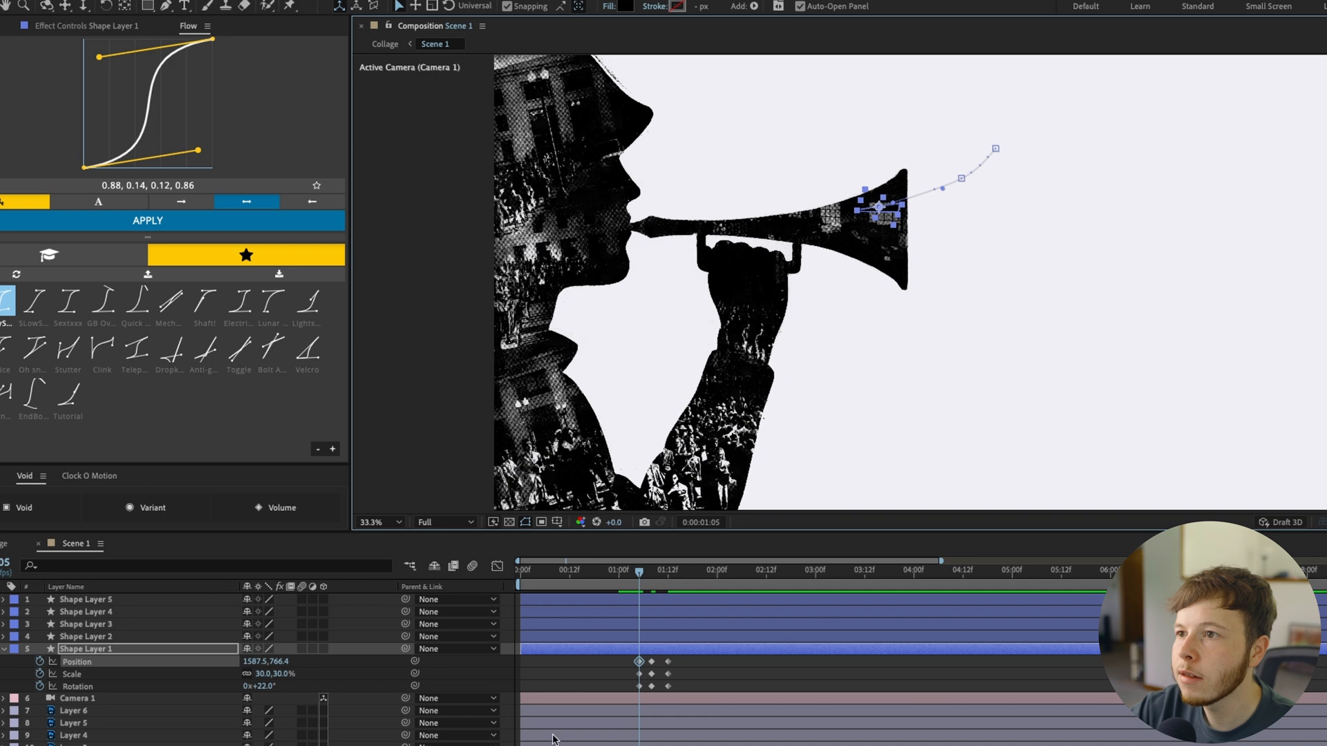
At 1:15, enlarge Shape Layer 1 to 126%, rotate it -25° and move it outward past the frame's upper edge
click(681, 581)
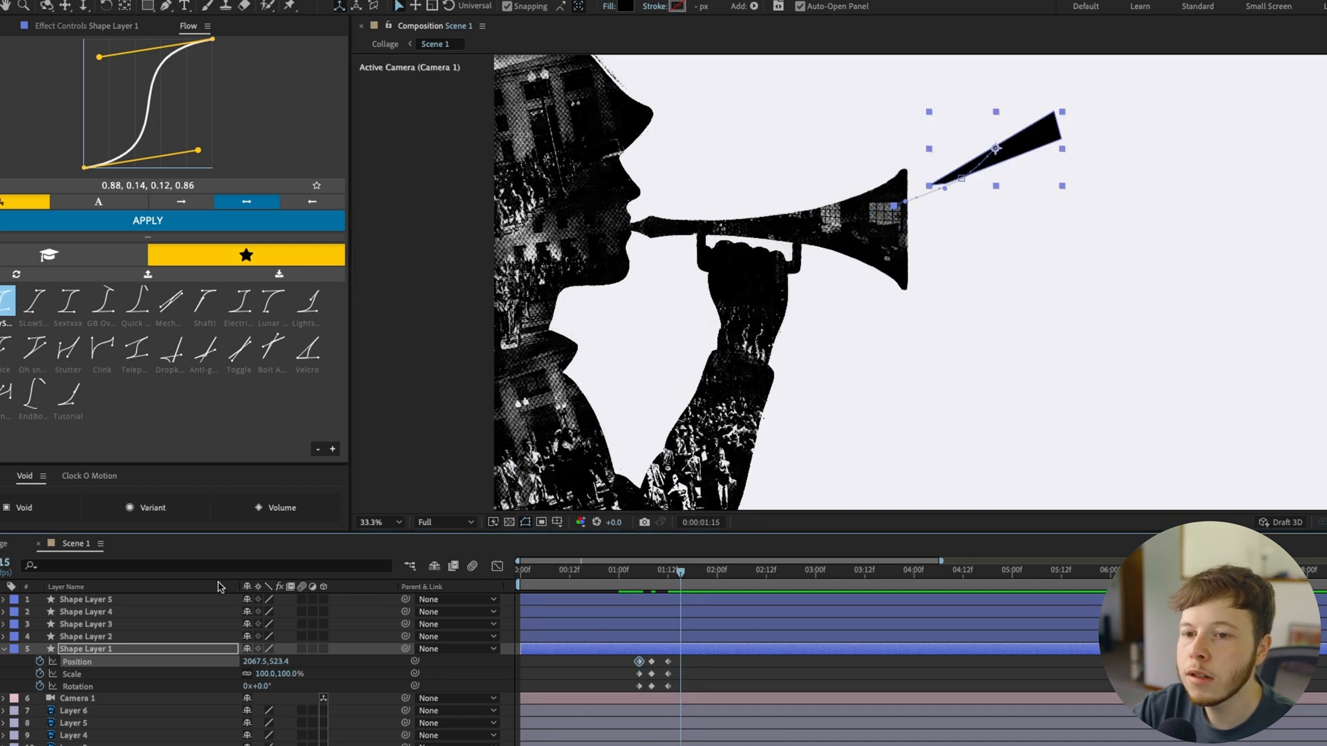
drag(258, 686, 263, 687)
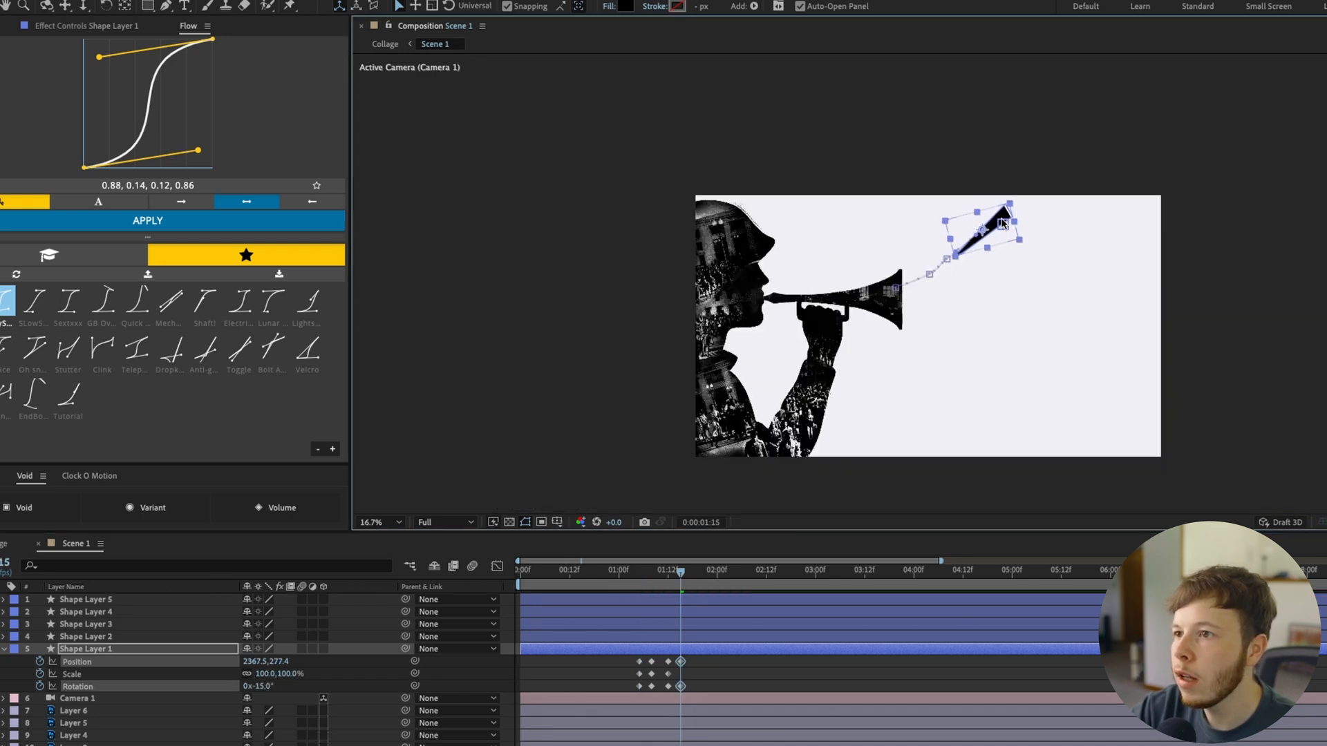
drag(290, 686, 272, 690)
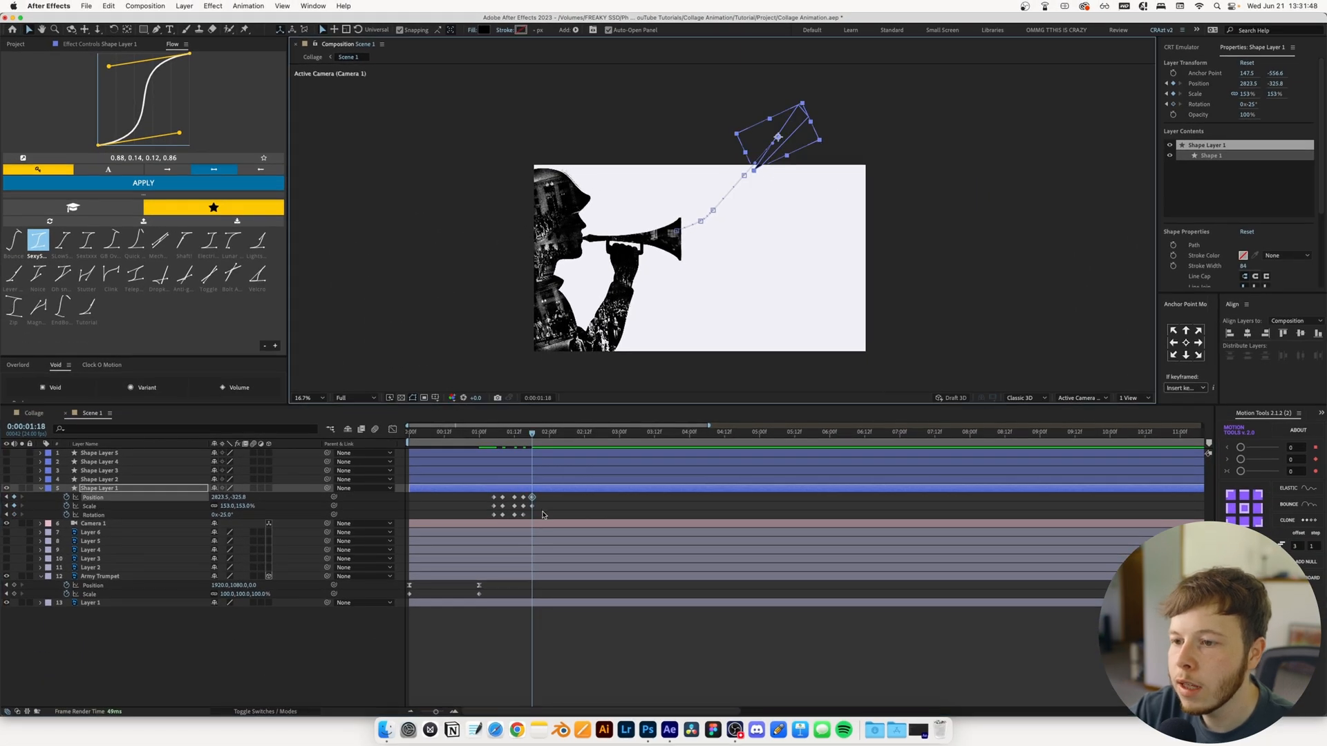
Convert all of Shape Layer 1's Position, Scale and Rotation keyframes to hold keyframes
drag(544, 515, 480, 496)
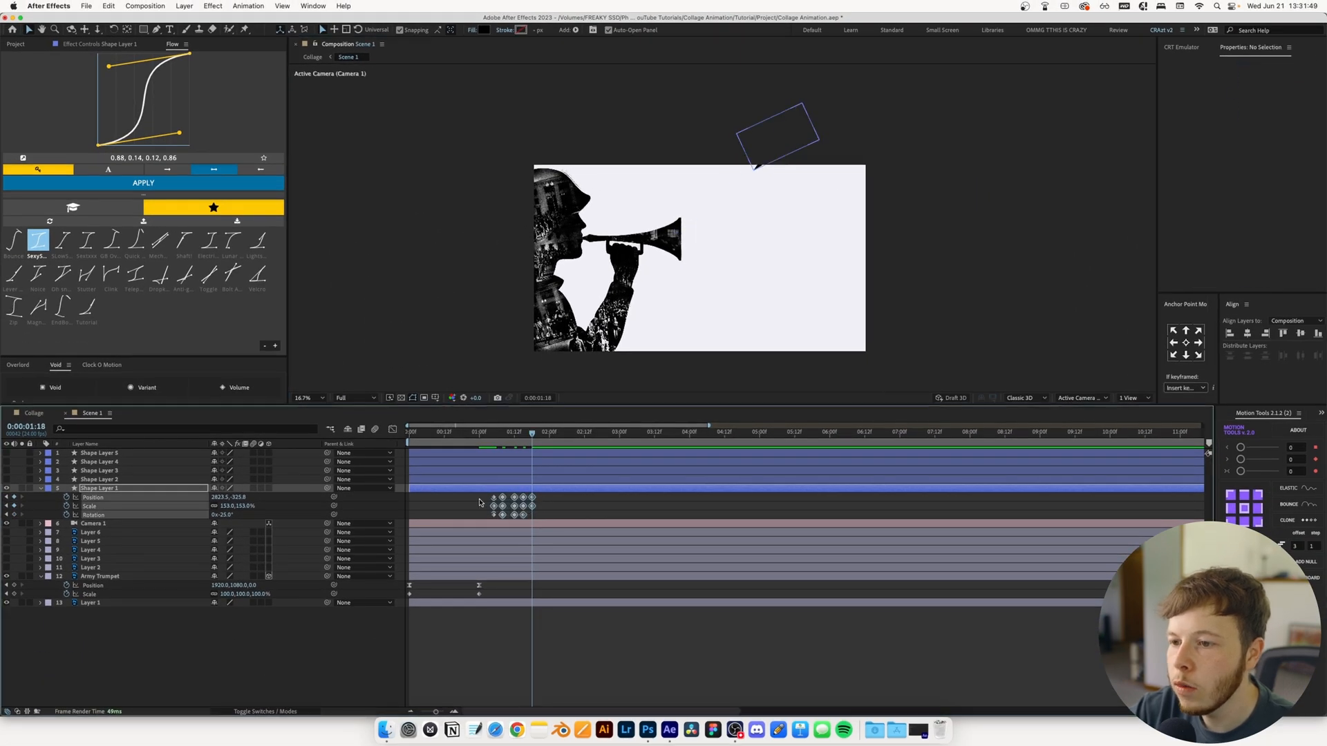
right_click(497, 503)
click(532, 620)
key(j)
key(j)
key(j)
key(j)
Trim Shape Layer 1 to run from its first keyframe to 1:21, deleting the leftover part after the split
drag(561, 434, 532, 443)
key(super+Right)
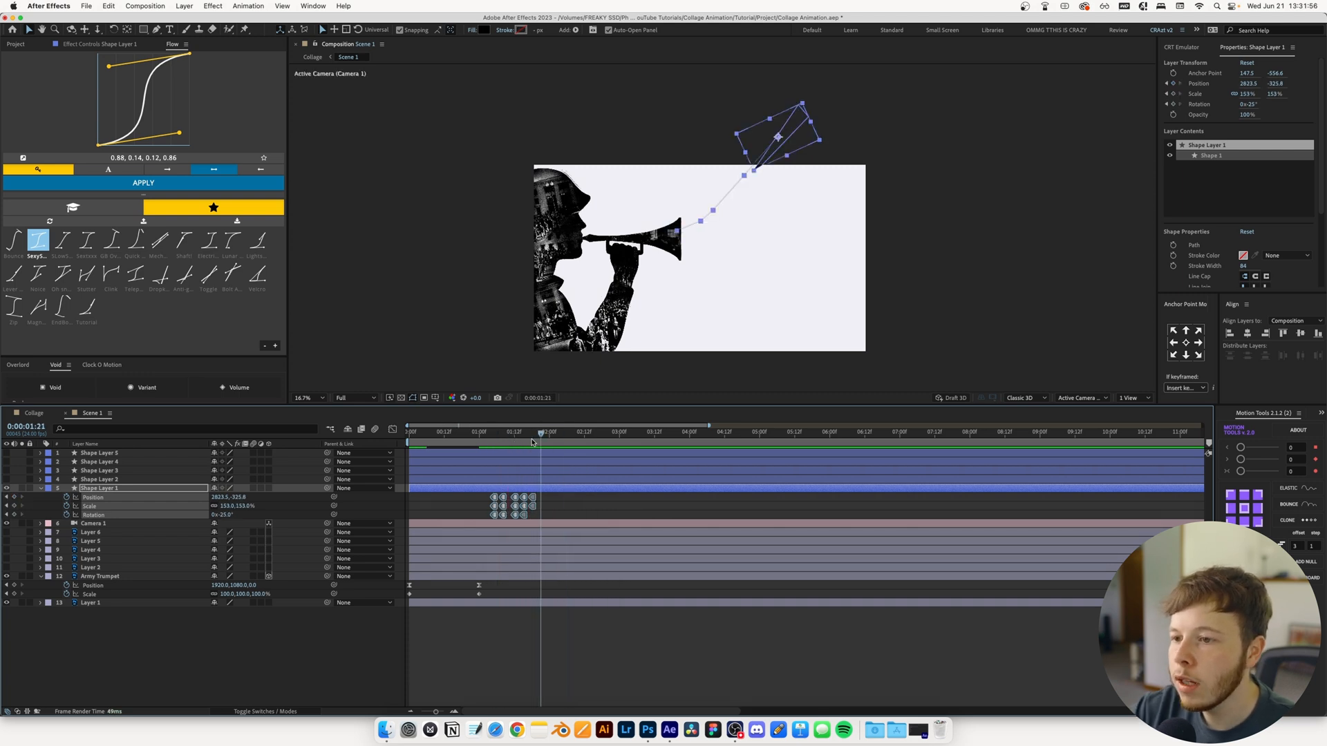
key(super+shift+d)
key(Delete)
scroll(532, 442, right, 5)
scroll(591, 487, left, 5)
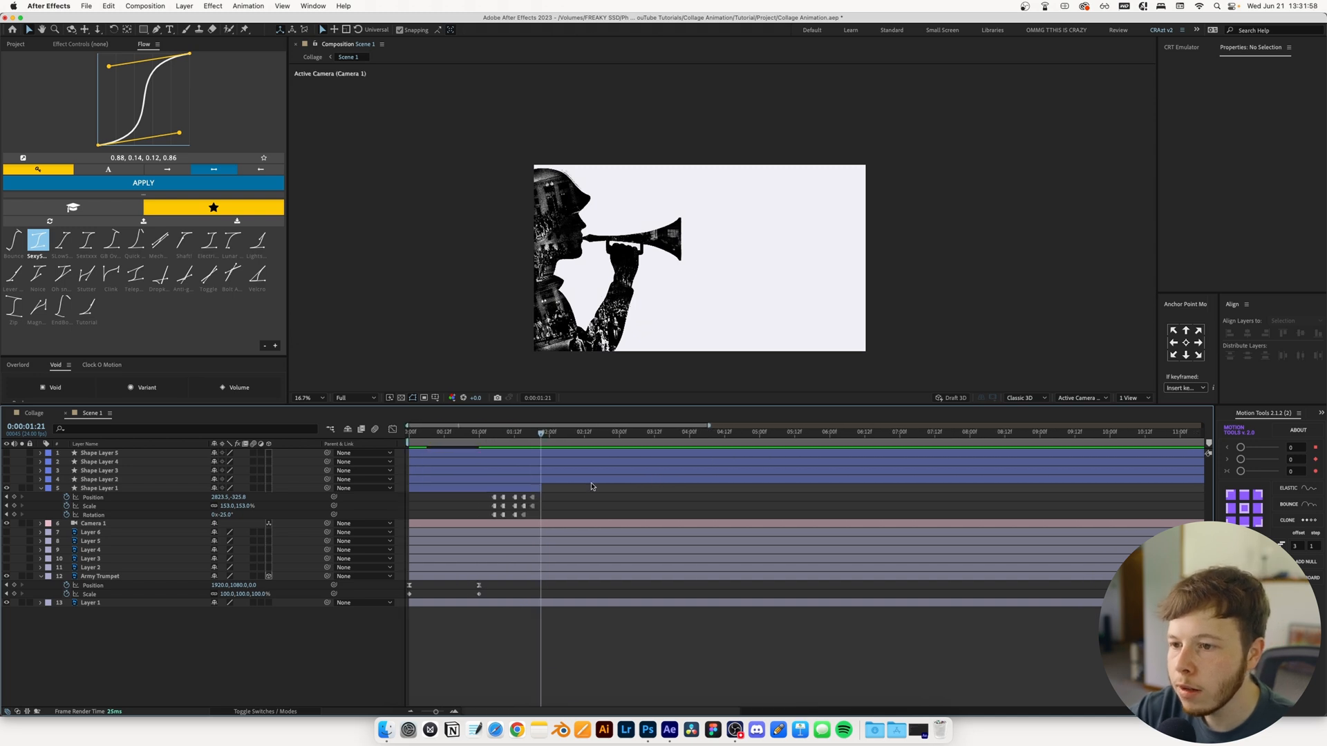
drag(409, 489, 494, 489)
Preview Shape Layer 1's burst motion, fit the composition to the viewer and save the project
drag(497, 436, 488, 446)
key(space)
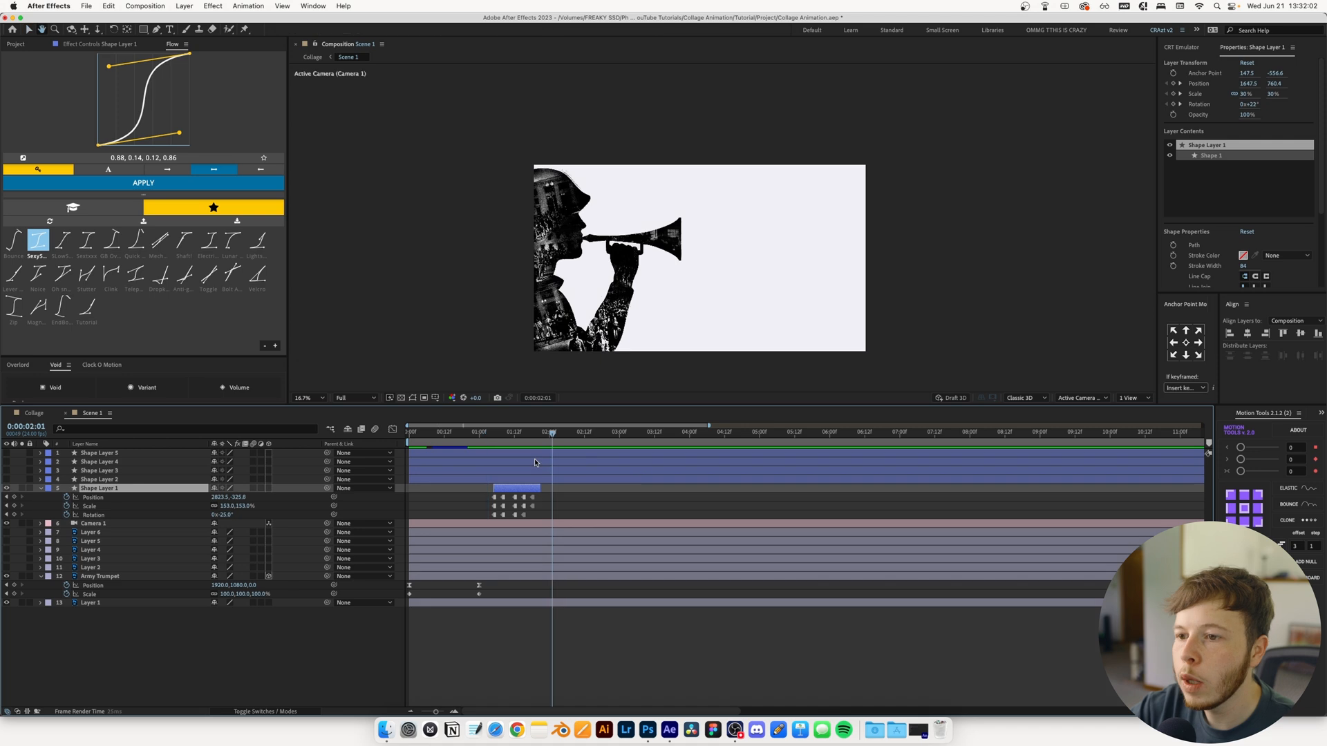
scroll(598, 309, up, 2)
click(311, 398)
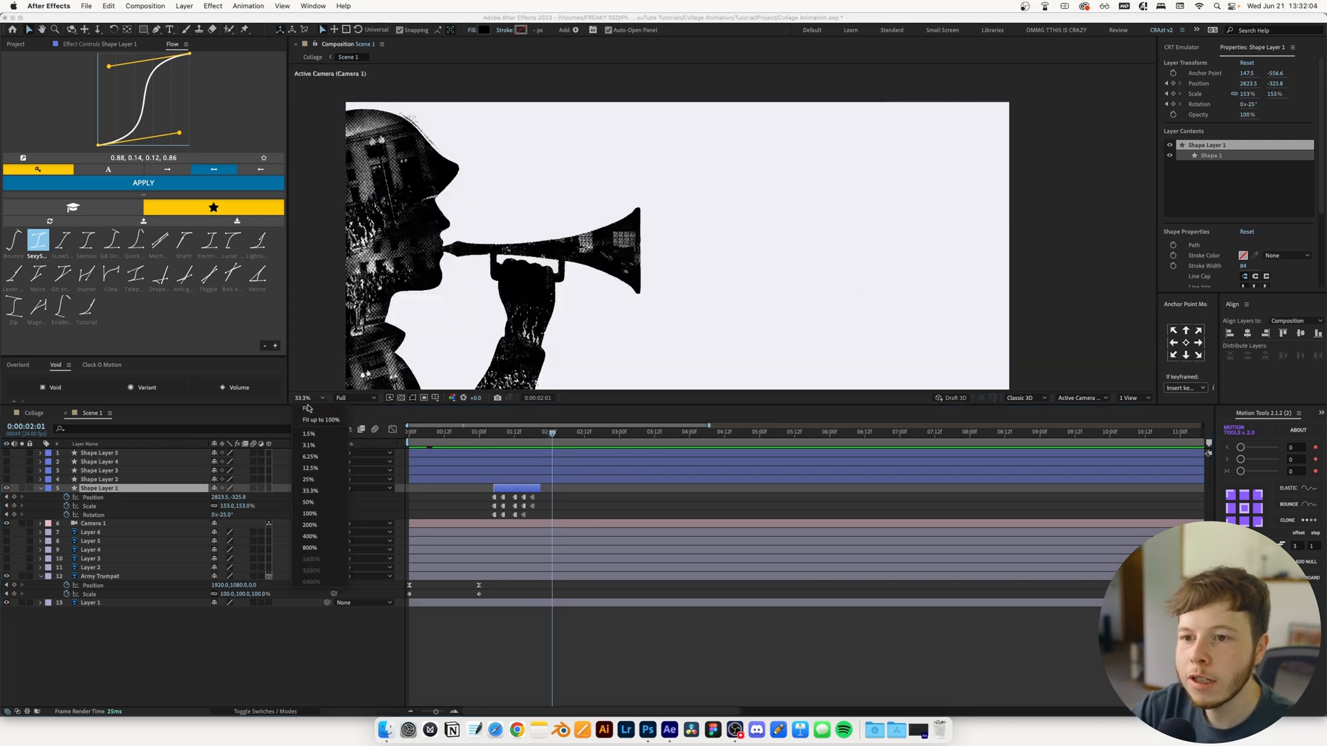
click(313, 409)
key(super+s)
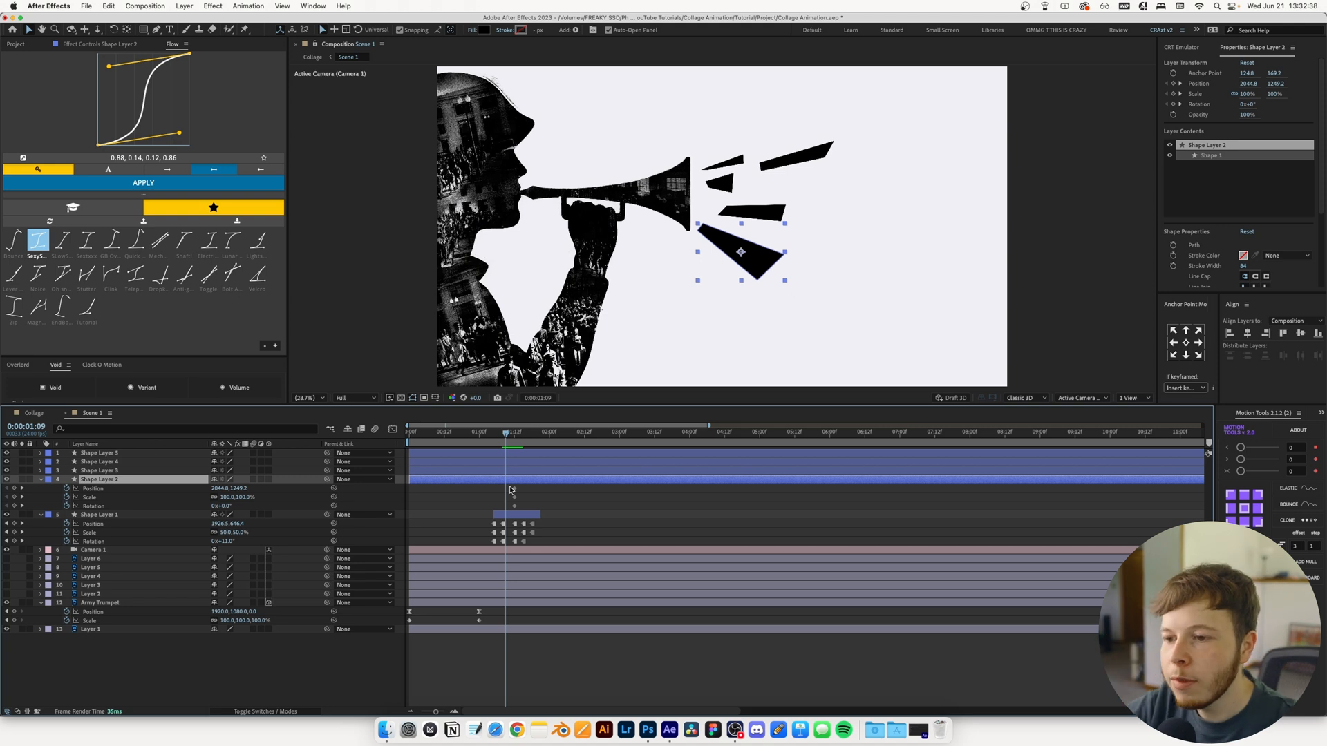
Animate Shape Layer 2 bursting out of the trumpet's bell, scaled to 51% and rotated -13° at 1:10
key(Page_Down)
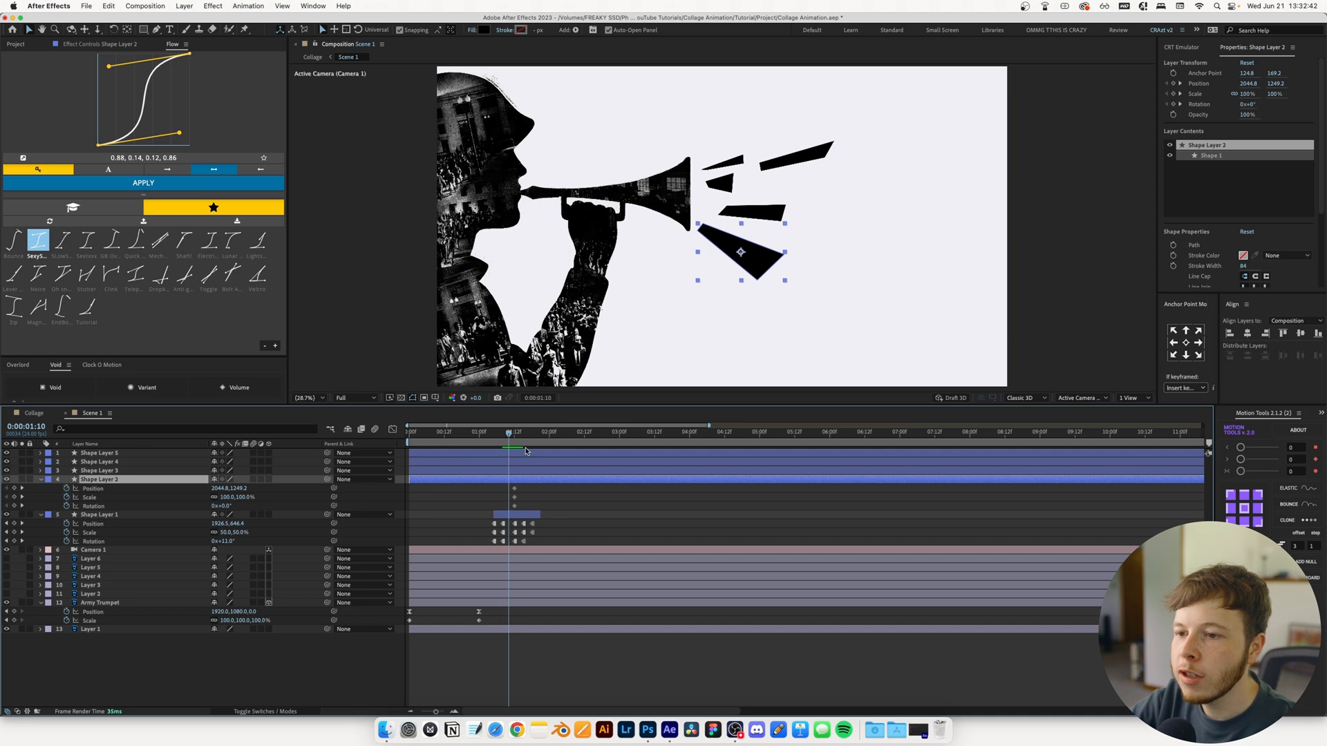
drag(222, 499, 206, 499)
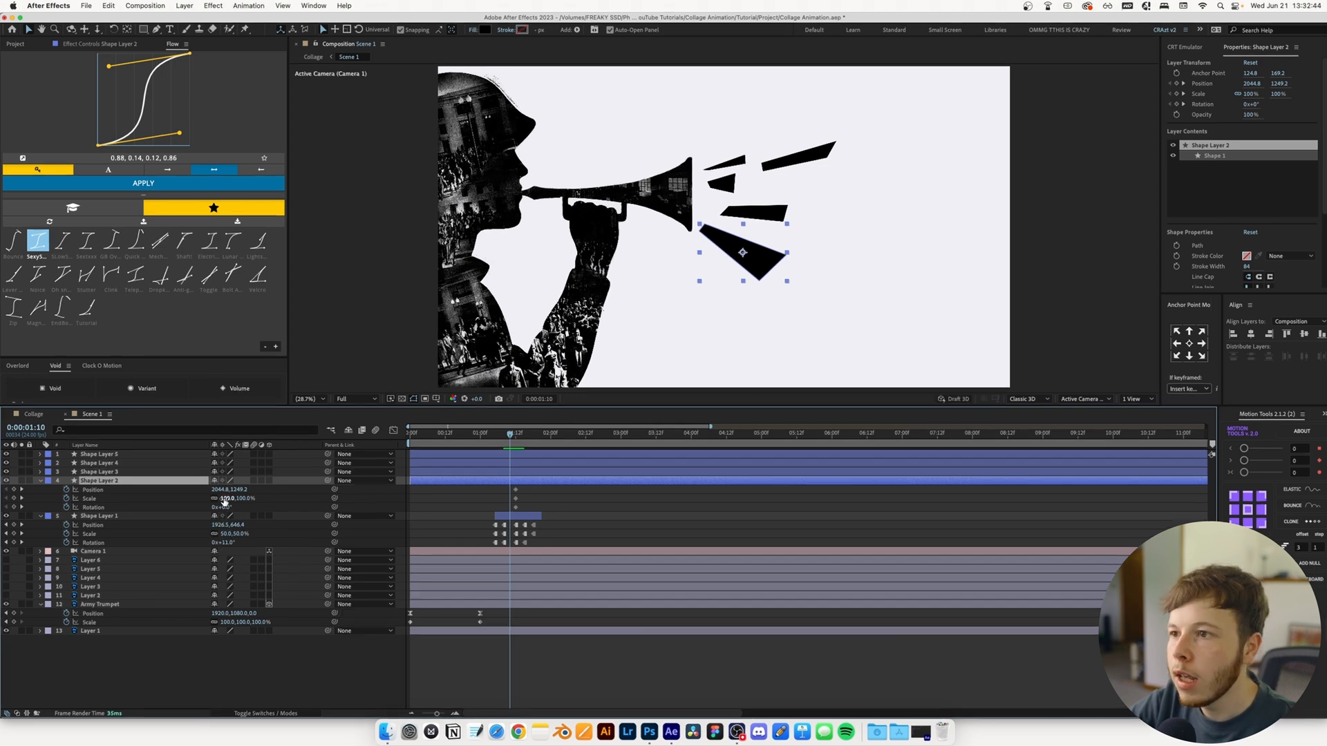
drag(266, 674, 261, 675)
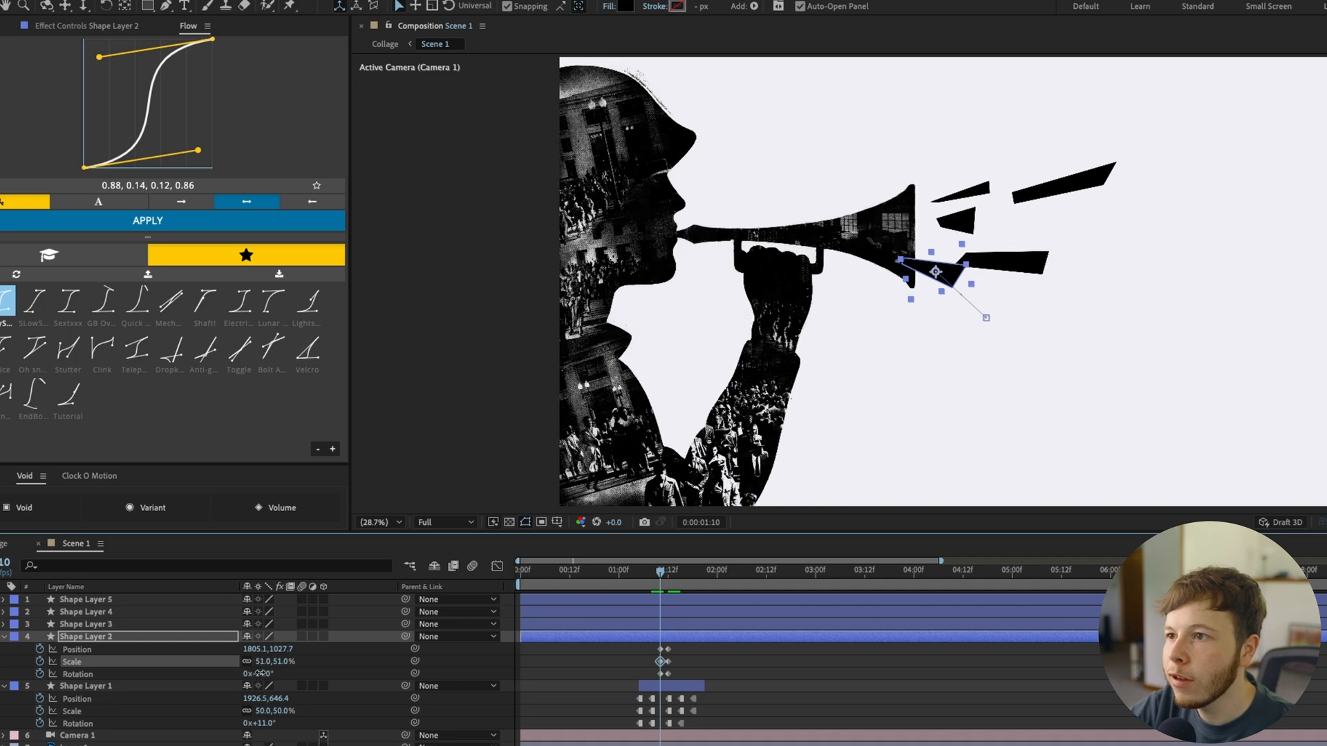
drag(259, 674, 263, 676)
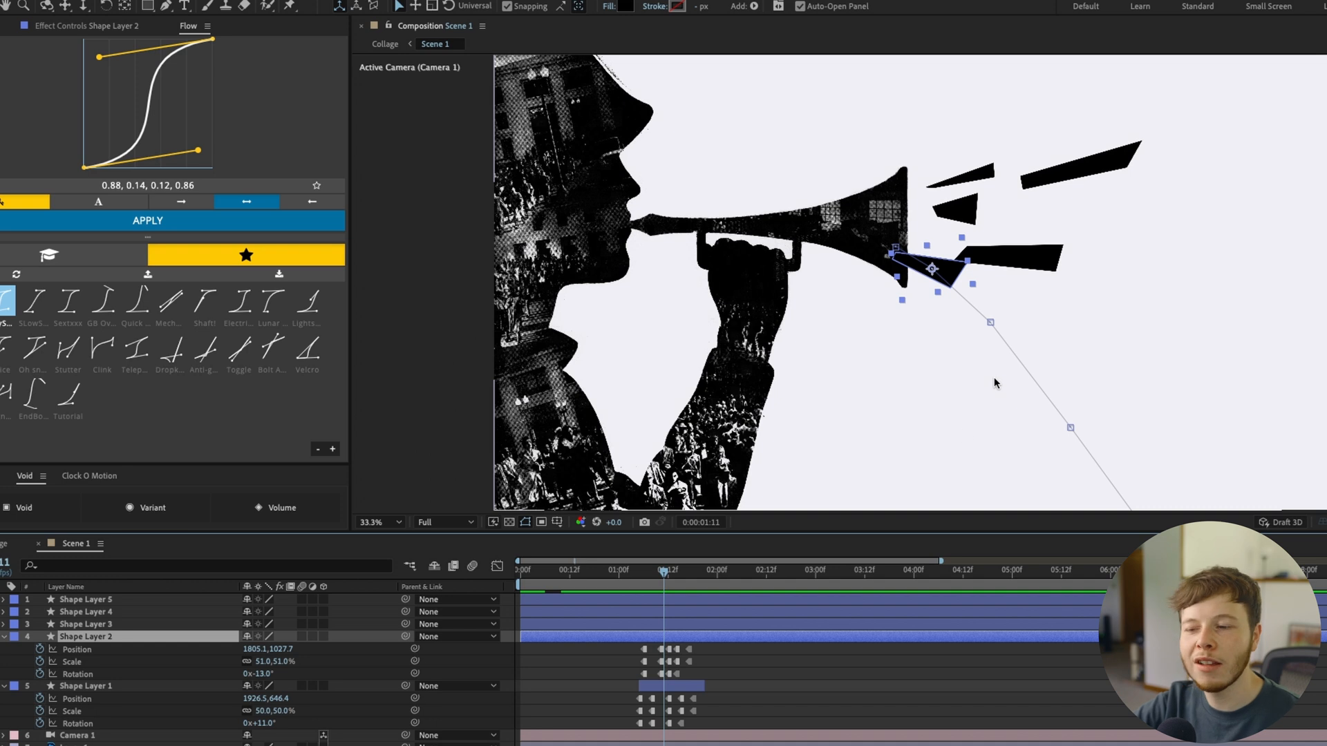
mouse_move(664, 572)
mouse_down()
mouse_move(685, 587)
mouse_move(645, 600)
mouse_move(687, 601)
mouse_move(644, 601)
mouse_move(650, 586)
mouse_move(673, 588)
mouse_up()
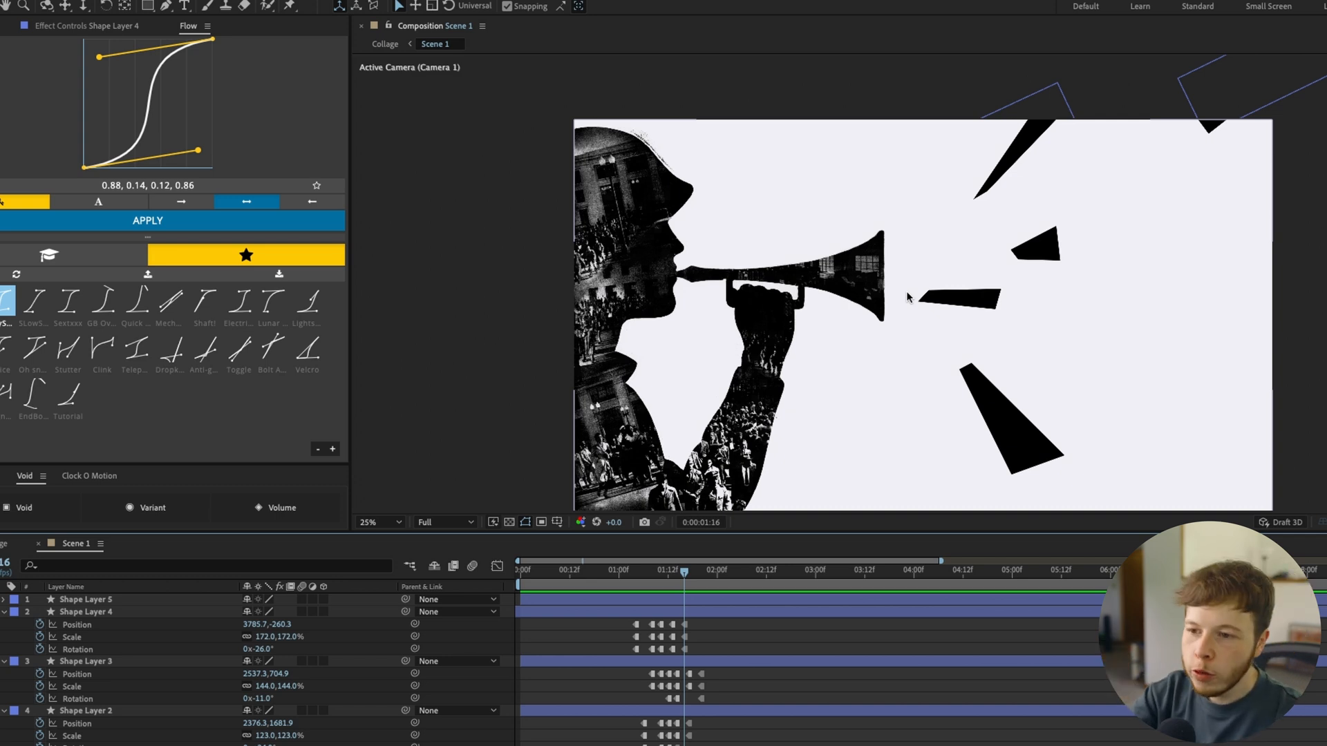
click(625, 603)
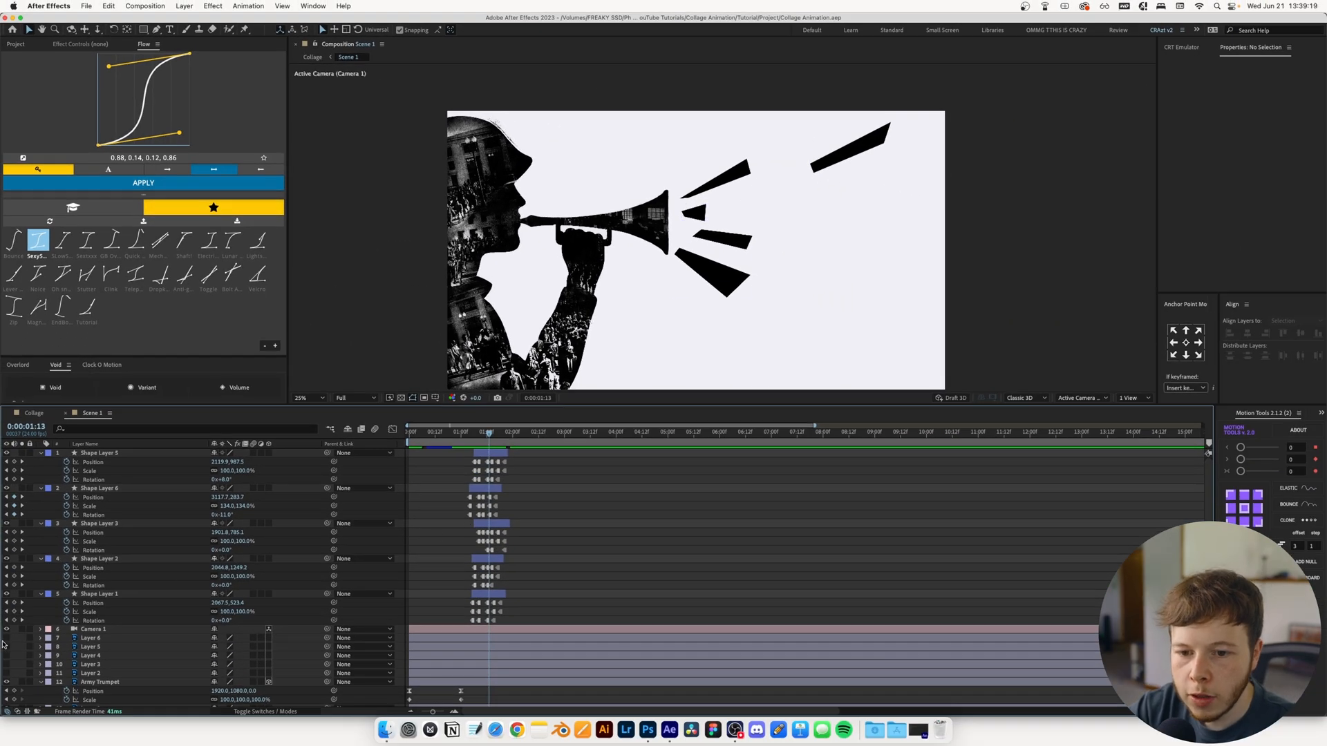
Recolour the bursts to match the reference layers: Shape Layer 1 red, Shape Layer 3 yellow, Shape Layers 2 and 5 blue
drag(3, 640, 2, 666)
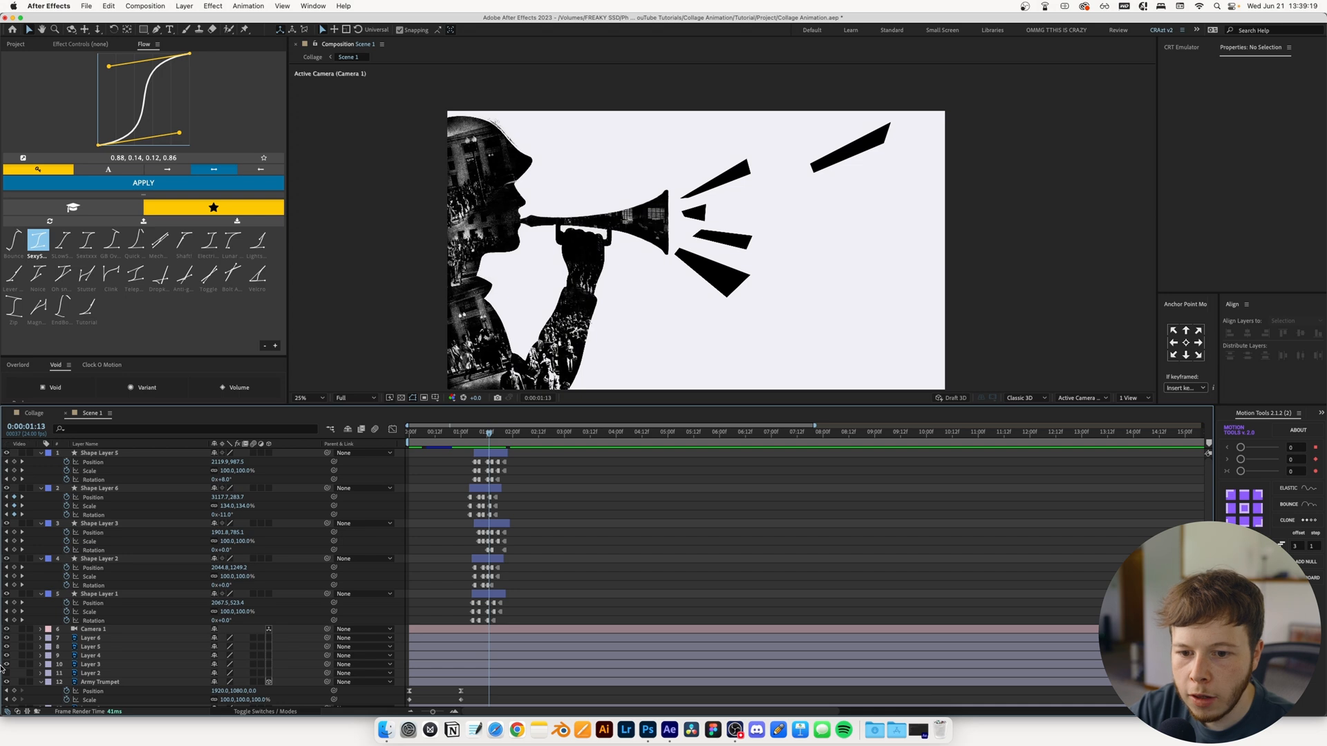
click(97, 595)
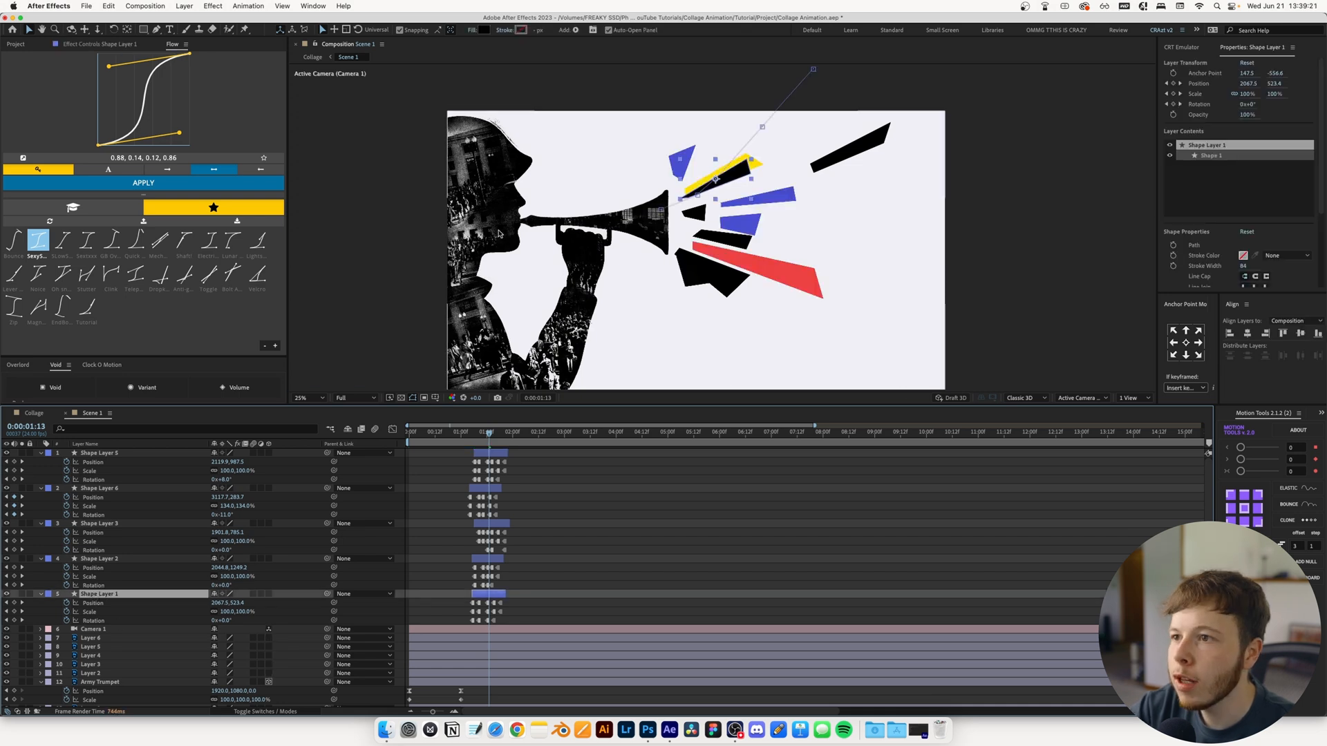
click(98, 453)
click(5, 672)
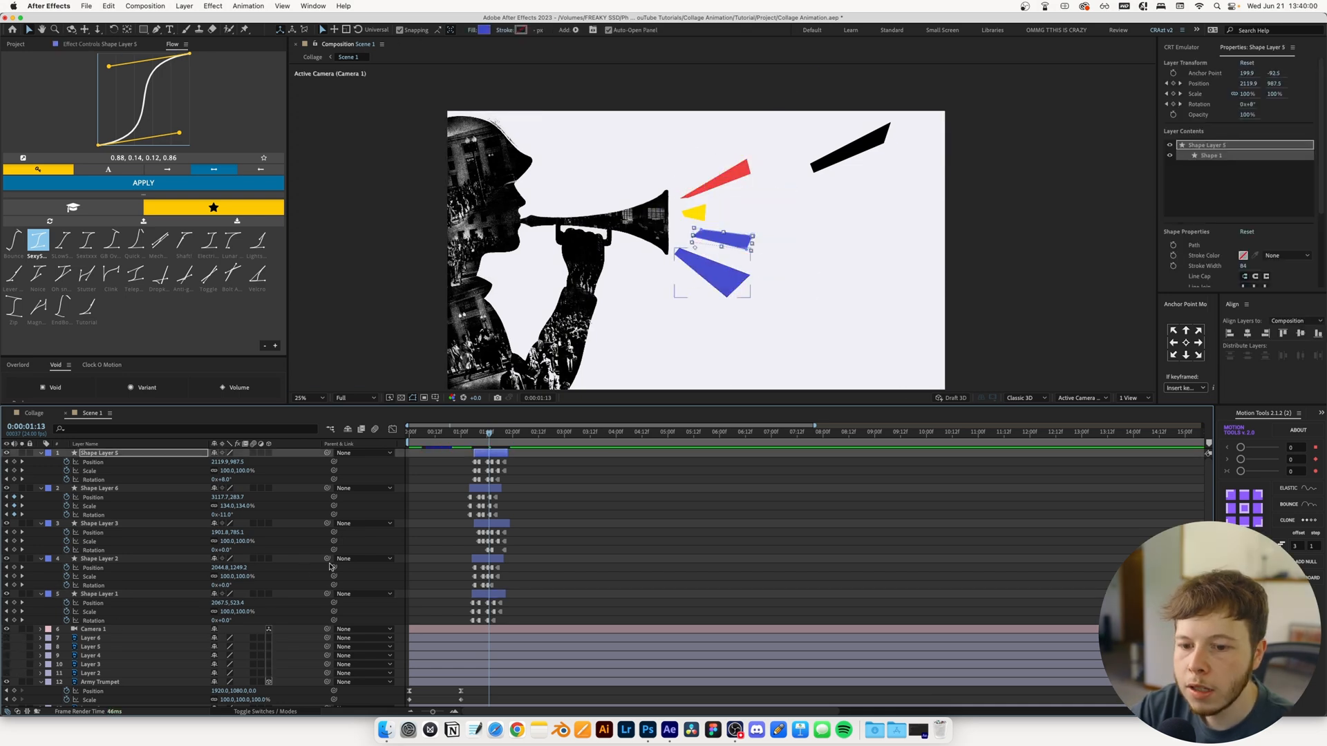
Move all five burst shape layers below the Army Trumpet layer so they emerge from behind it
mouse_move(470, 431)
mouse_down()
mouse_move(409, 431)
mouse_move(458, 432)
mouse_up()
shift+click(97, 595)
scroll(98, 601, down, 1)
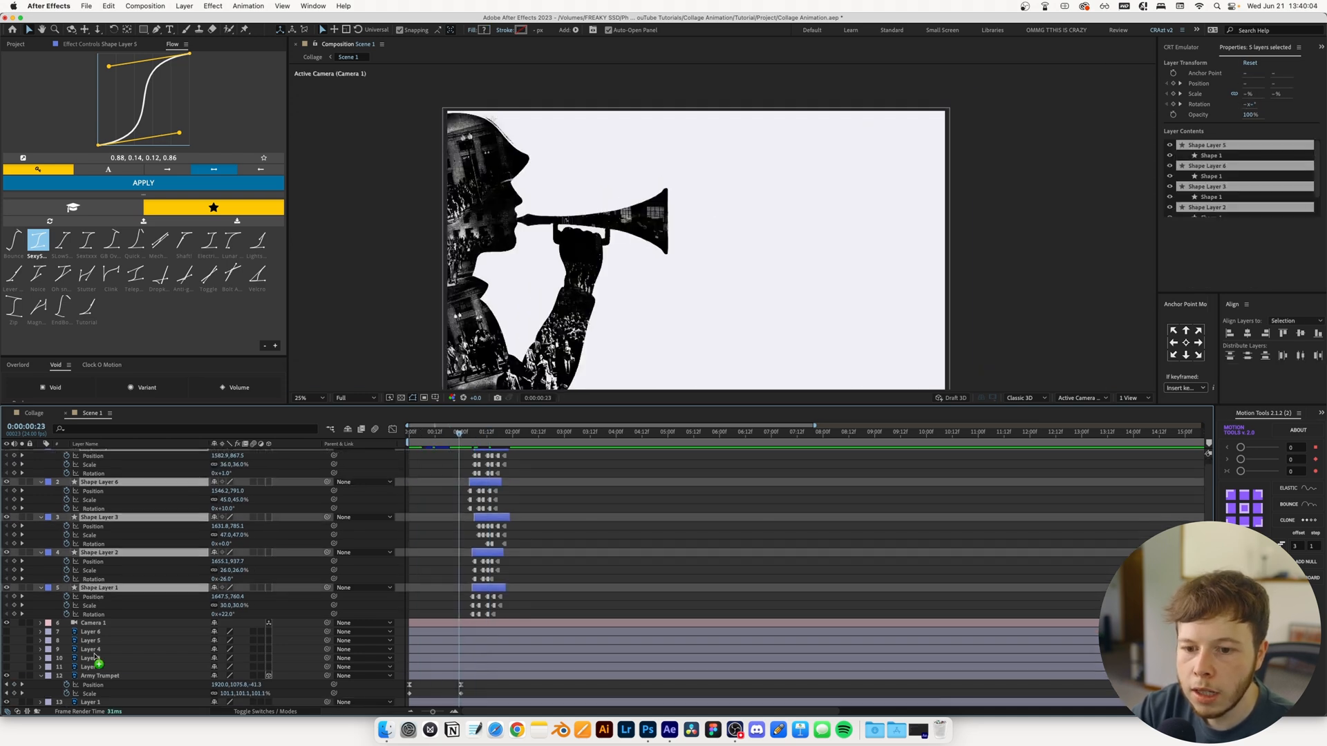
drag(96, 691, 97, 692)
click(588, 586)
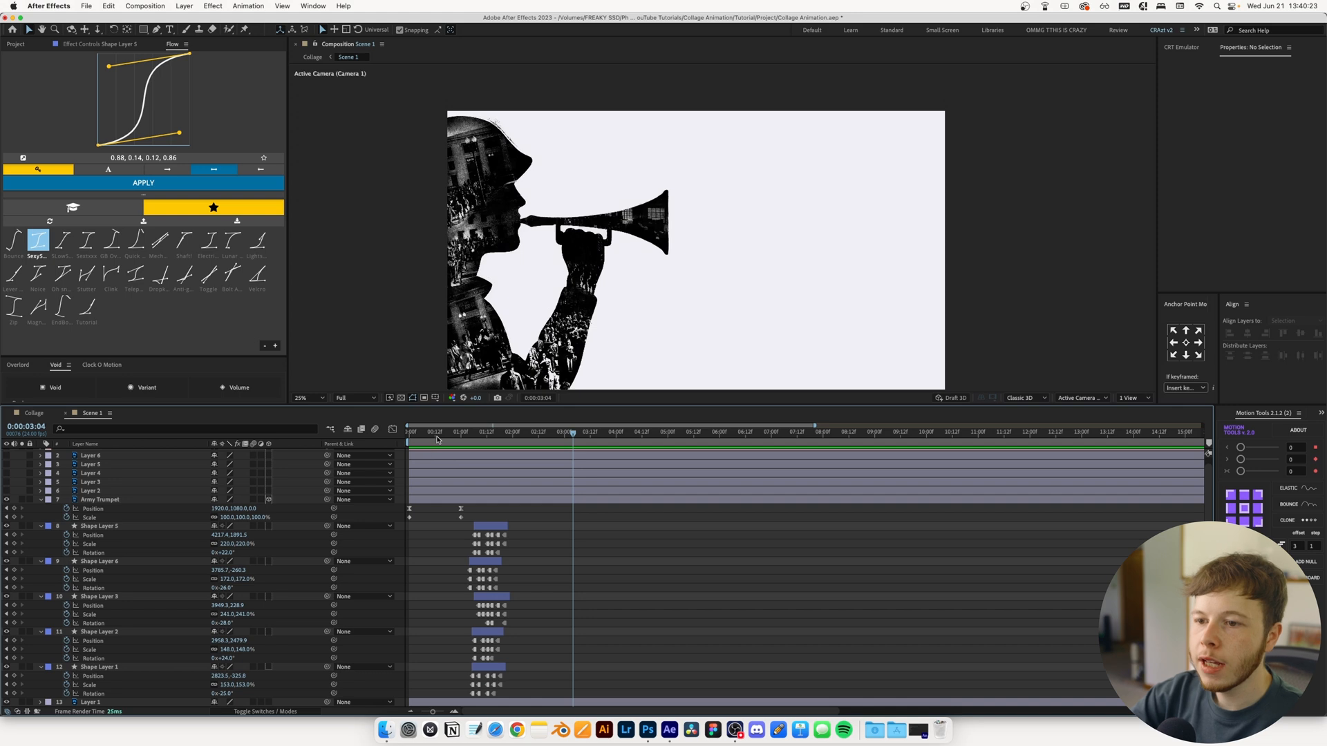
Play Scene 1 from the start and preview the Collage composition from its beginning
click(410, 433)
key(space)
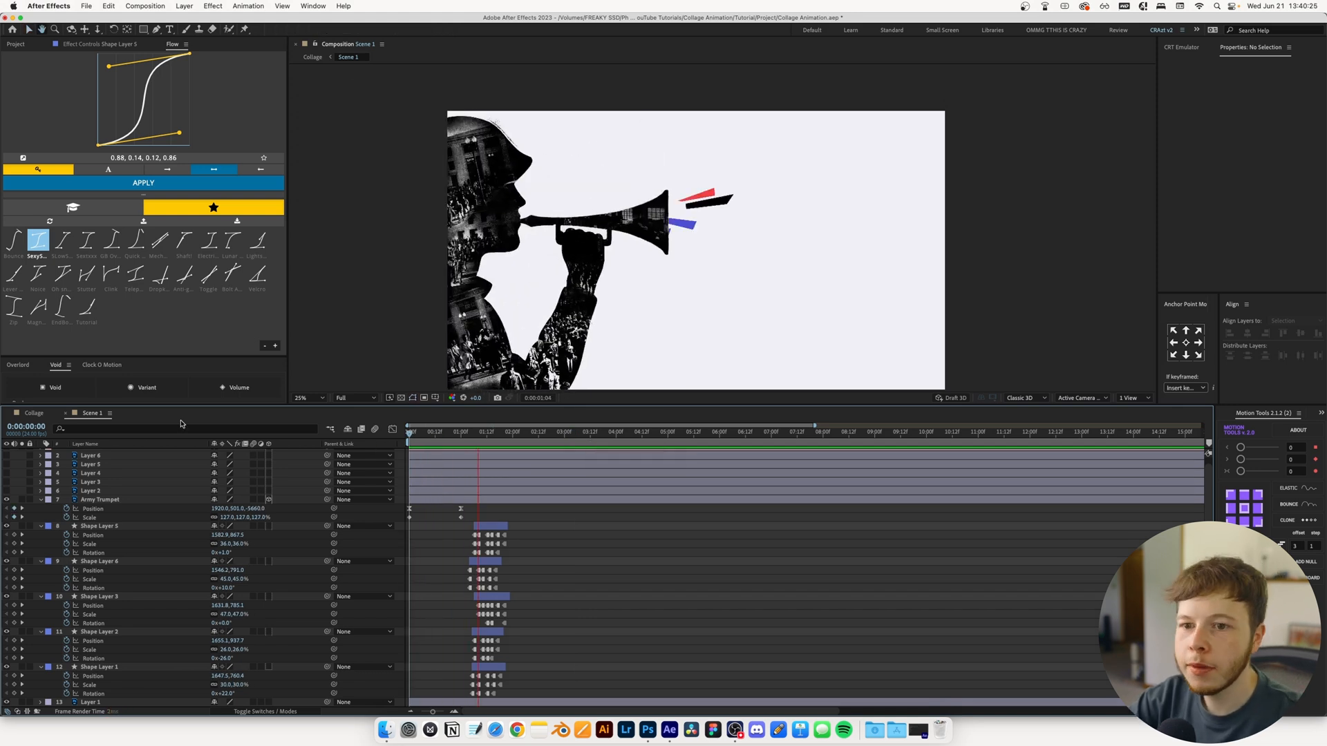
click(33, 413)
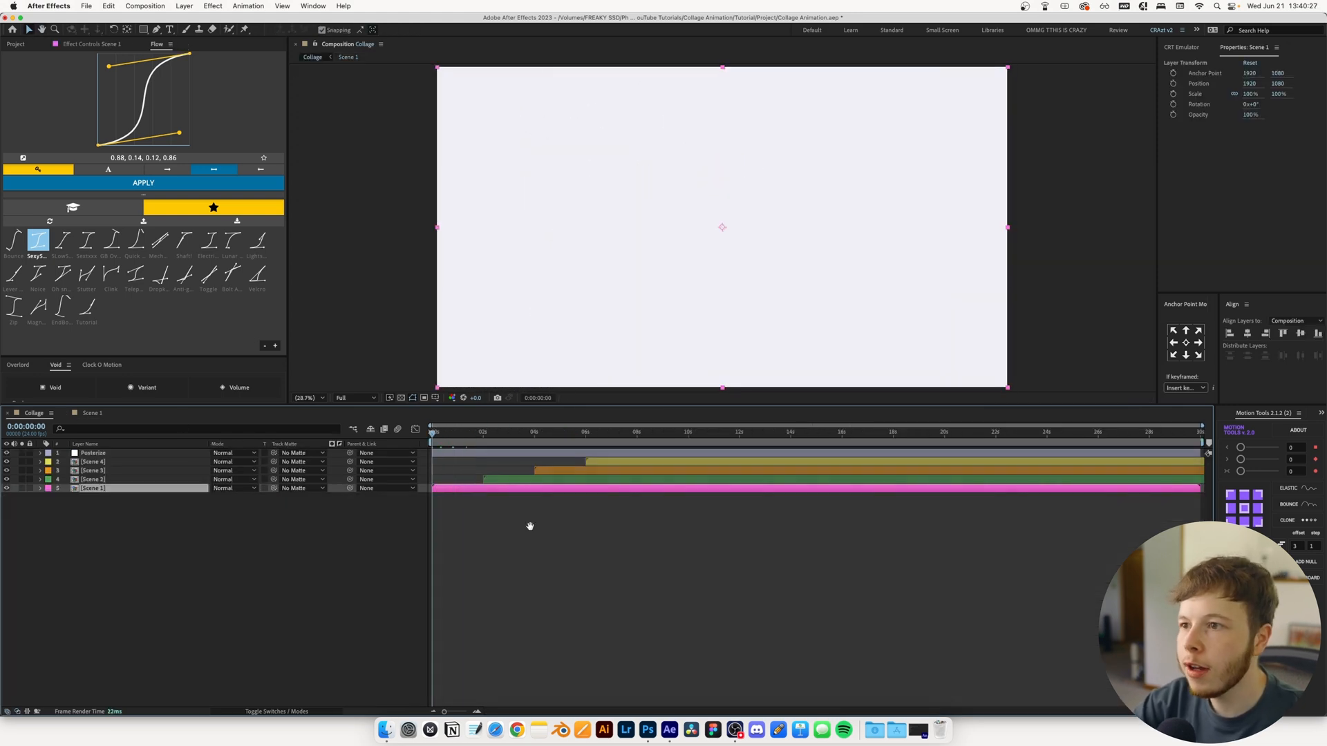
key(Home)
key(space)
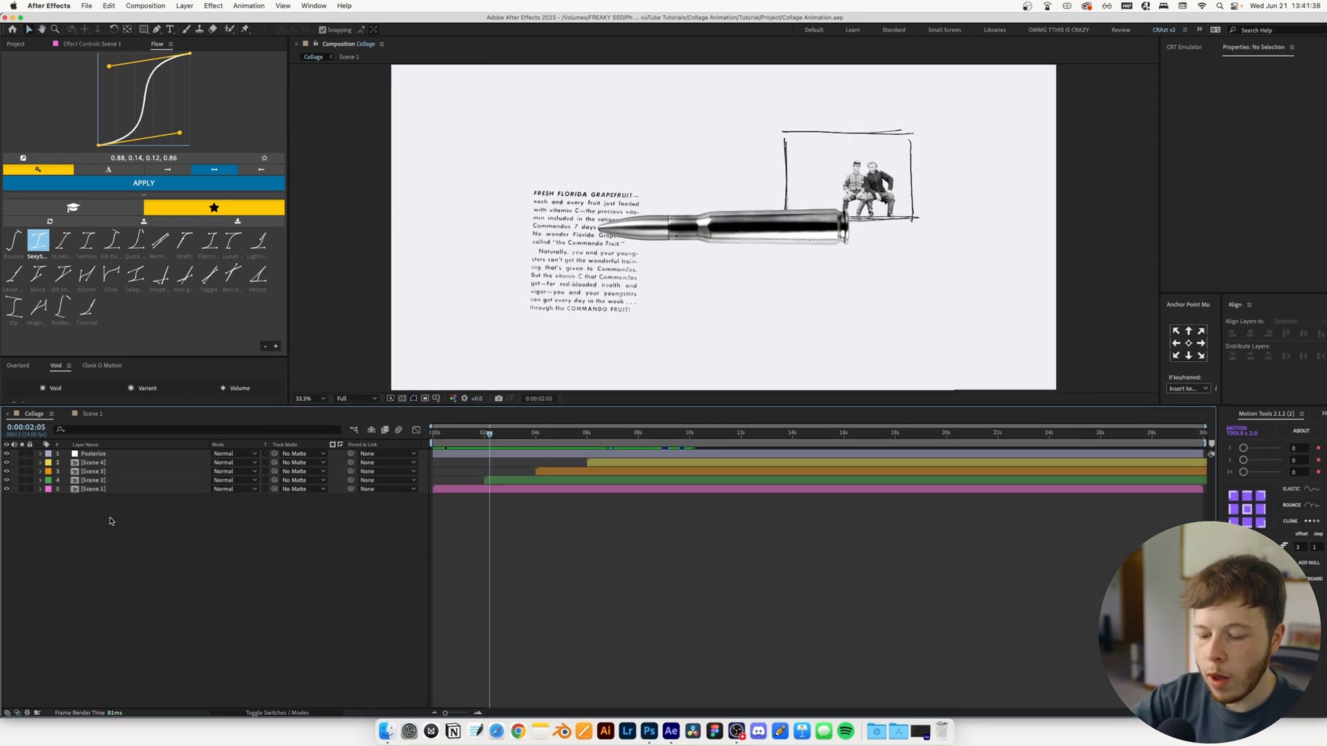
Add an adjustment layer named Camera Shake with a Transform effect, placed directly below the Posterize layer
key(super+alt+y)
key(ctrl+space)
text(tran)
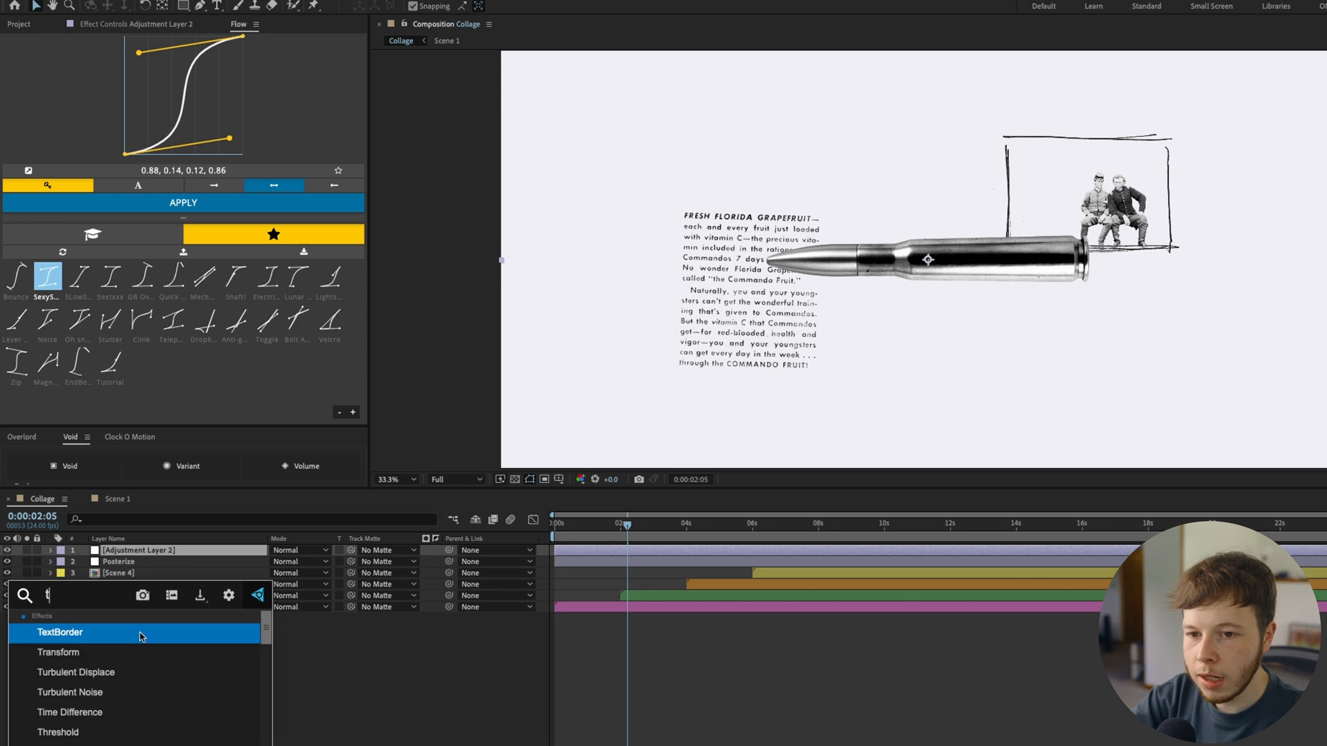
key(Return)
key(Return)
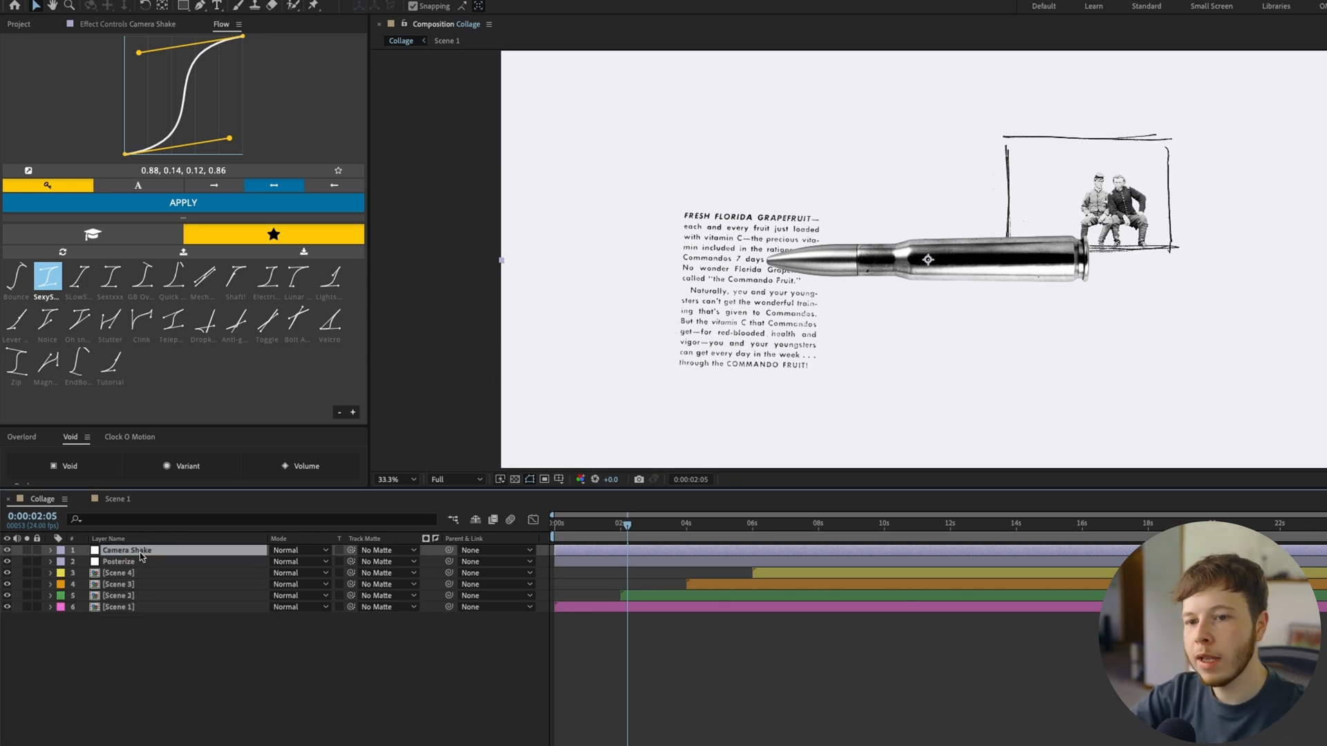
key(Return)
key(ctrl+[)
Set the Scale of Camera Shake's Transform effect to 101
click(121, 27)
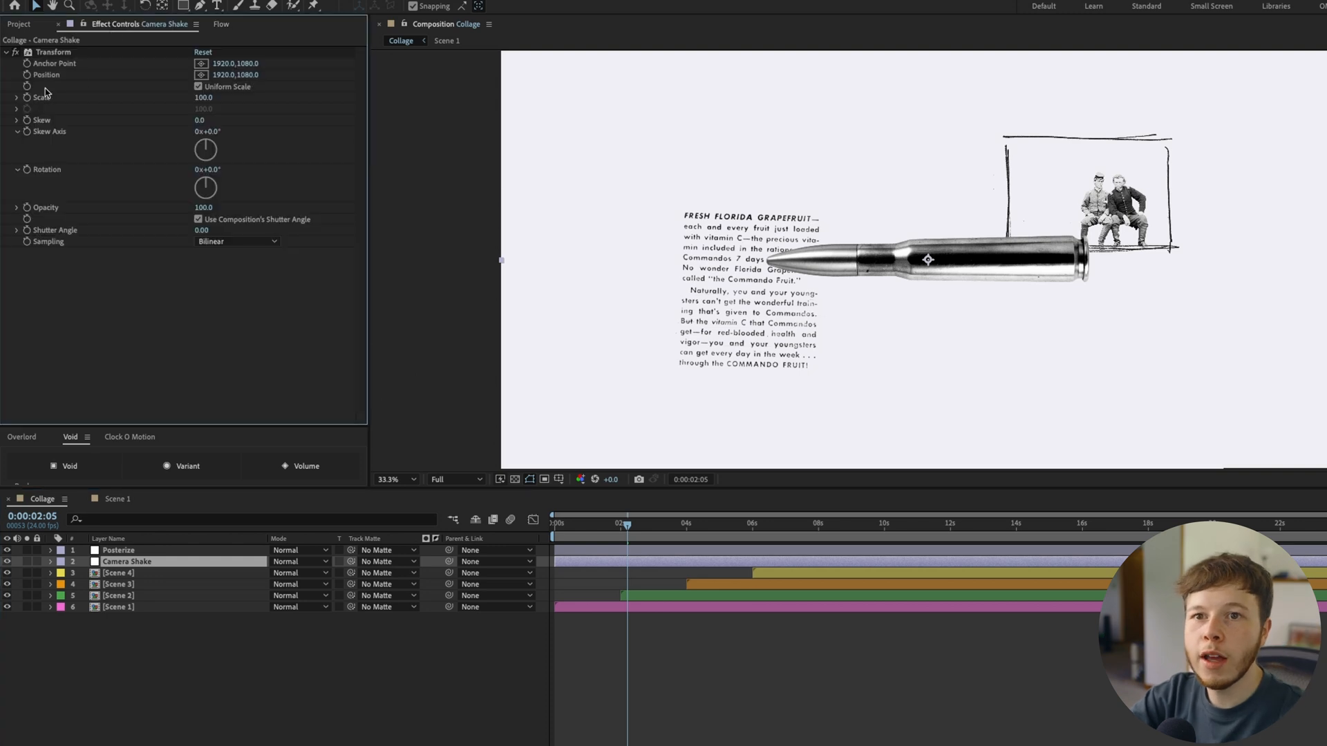
text(101)
key(Return)
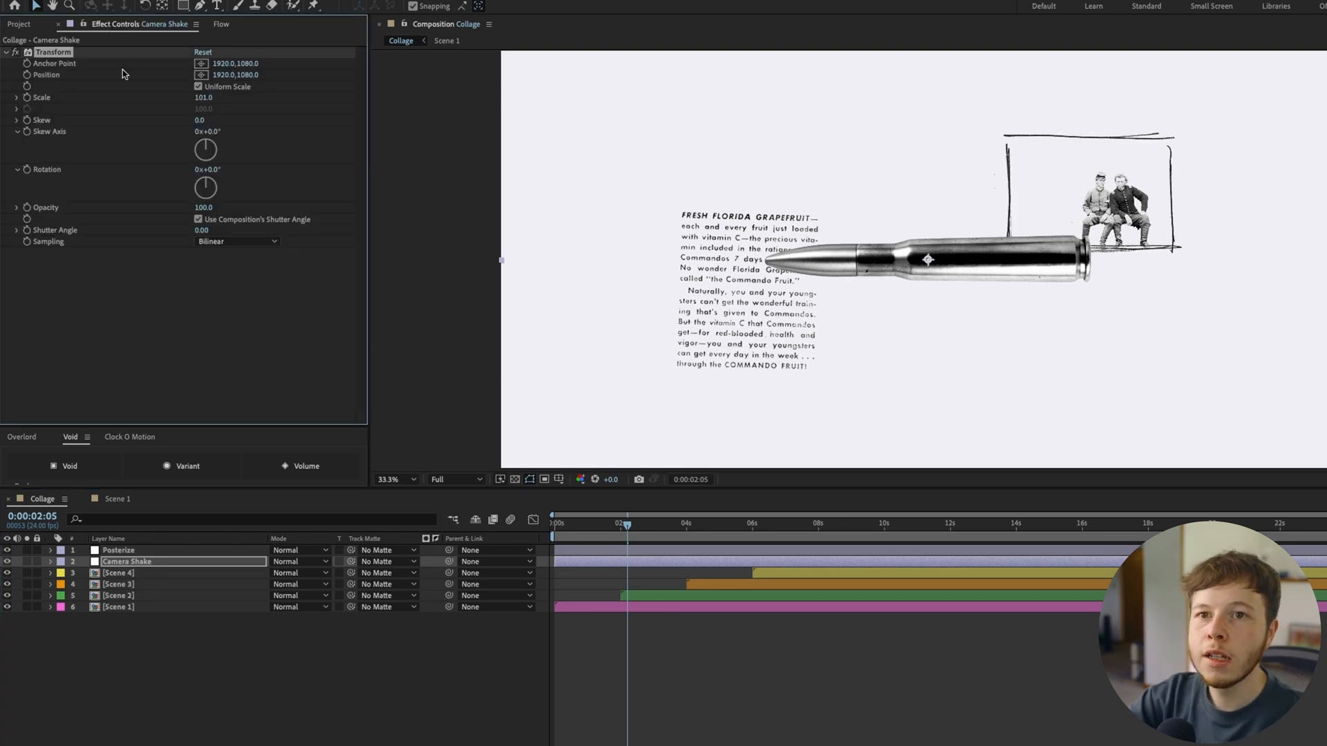
Give the Transform effect's Position the expression posterizeTime(6) followed by wiggle(15,3) on a new line, and preview the shake
alt+click(26, 75)
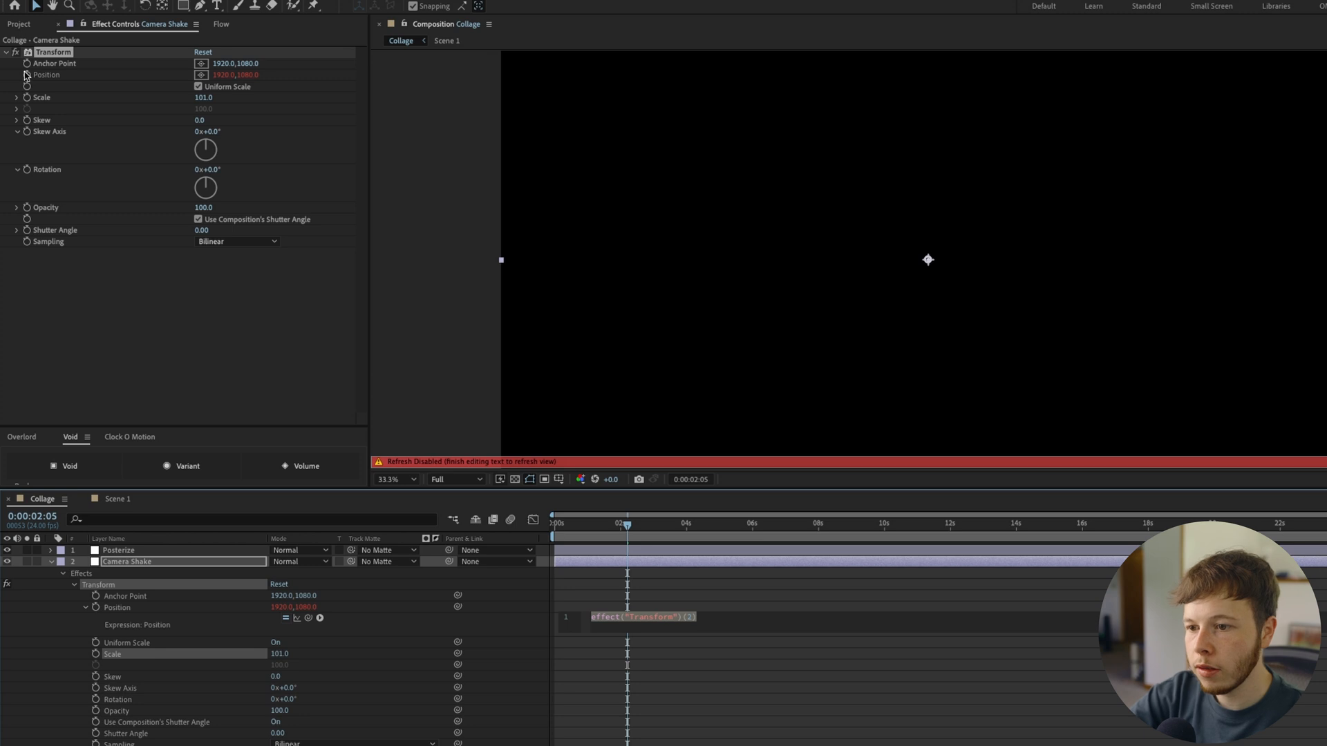
text(post)
key(Return)
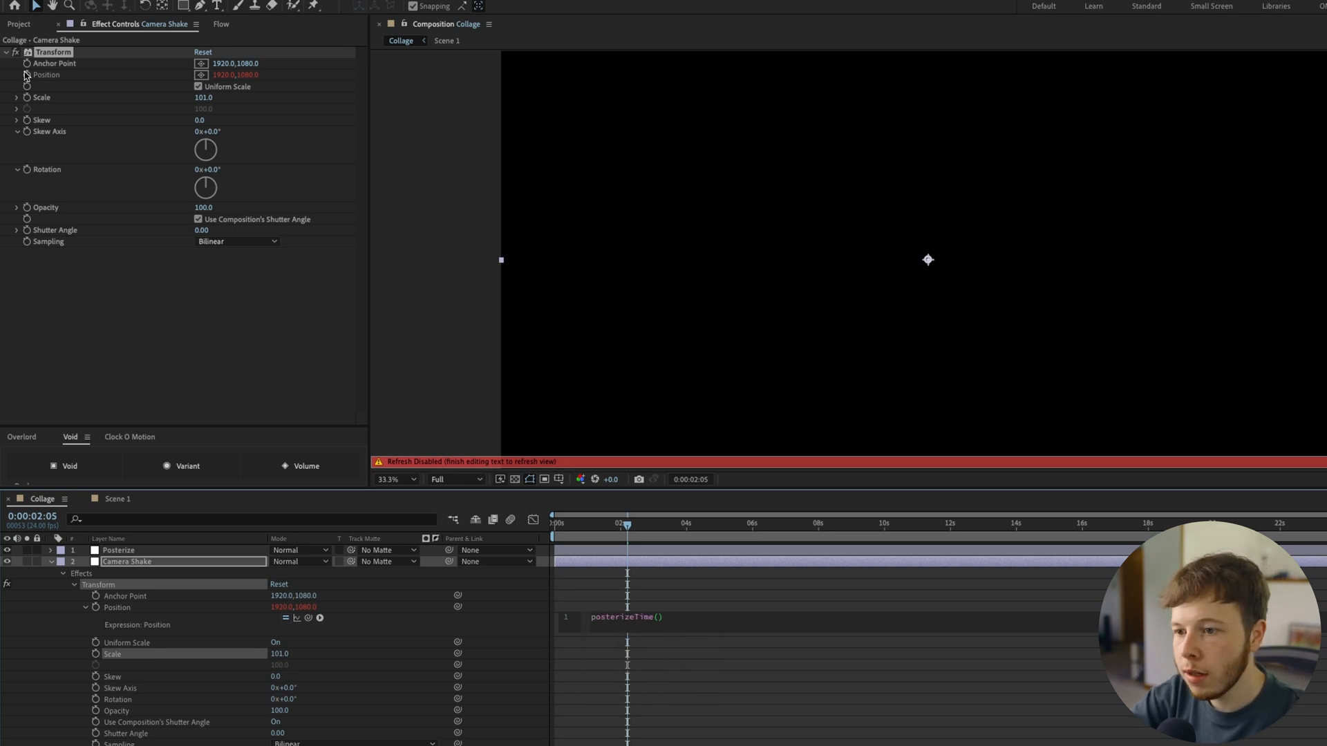
text(wiggle)
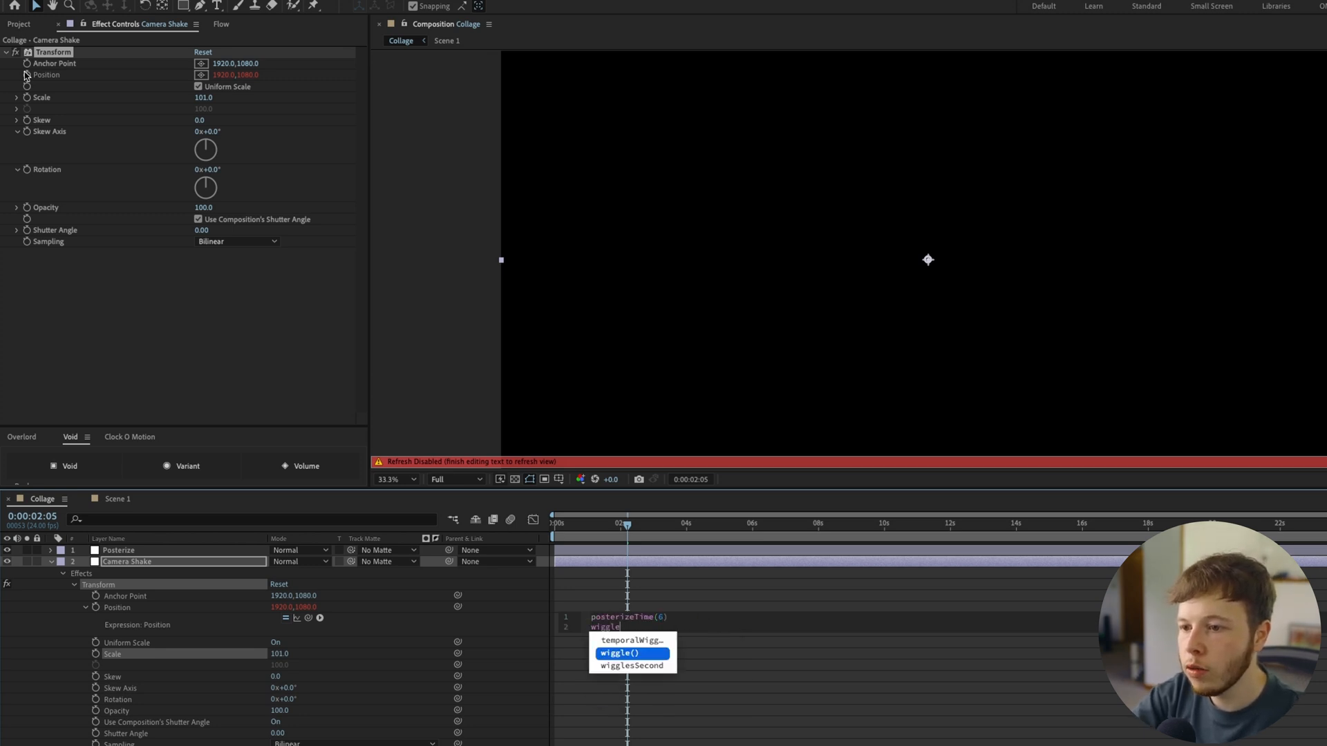
text((15,3))
click(783, 674)
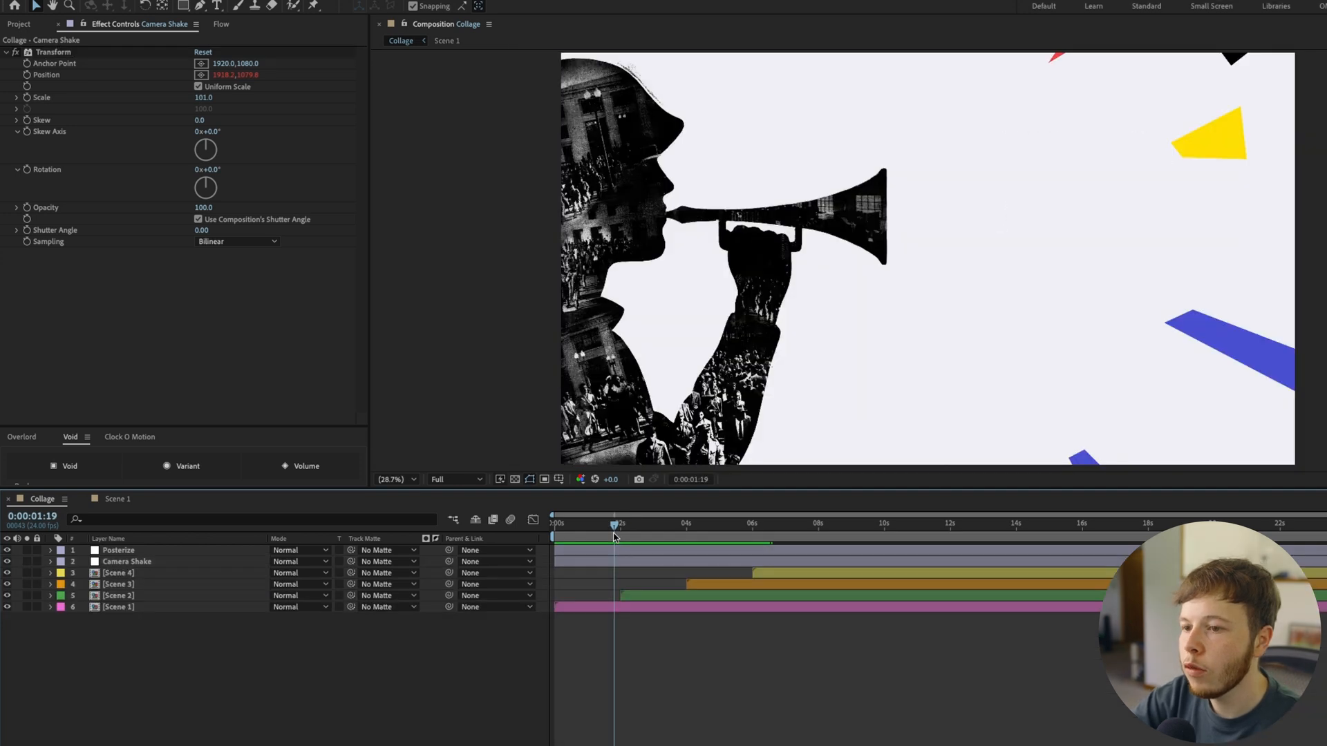
Shift Scene 2 slightly earlier in the Collage so it starts just before 2 seconds, and return to the composition's start
click(622, 537)
drag(622, 536, 611, 537)
drag(626, 599, 621, 601)
drag(608, 529, 520, 545)
double_click(590, 606)
click(43, 499)
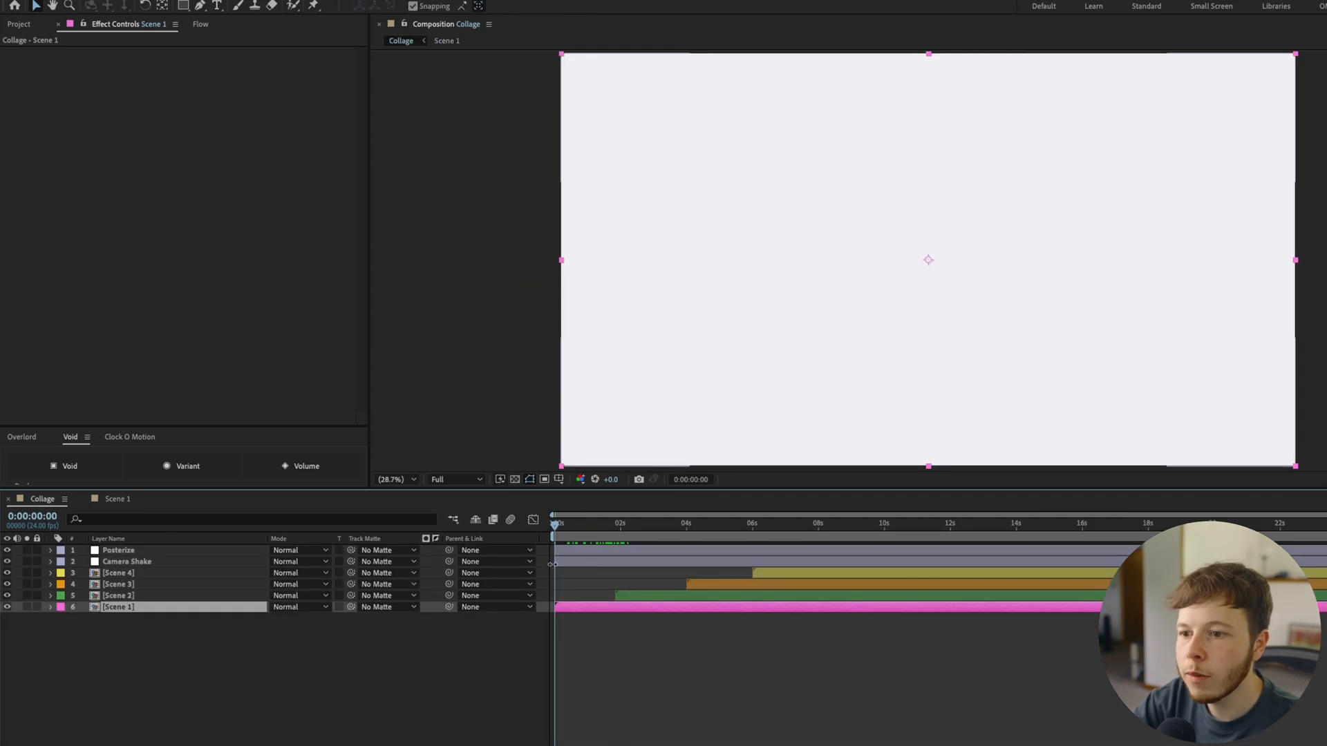
Keyframe Scene 1's Scale from 100% at the start to 103% at 0:00:01:14, and keyframe its Position too
click(84, 619)
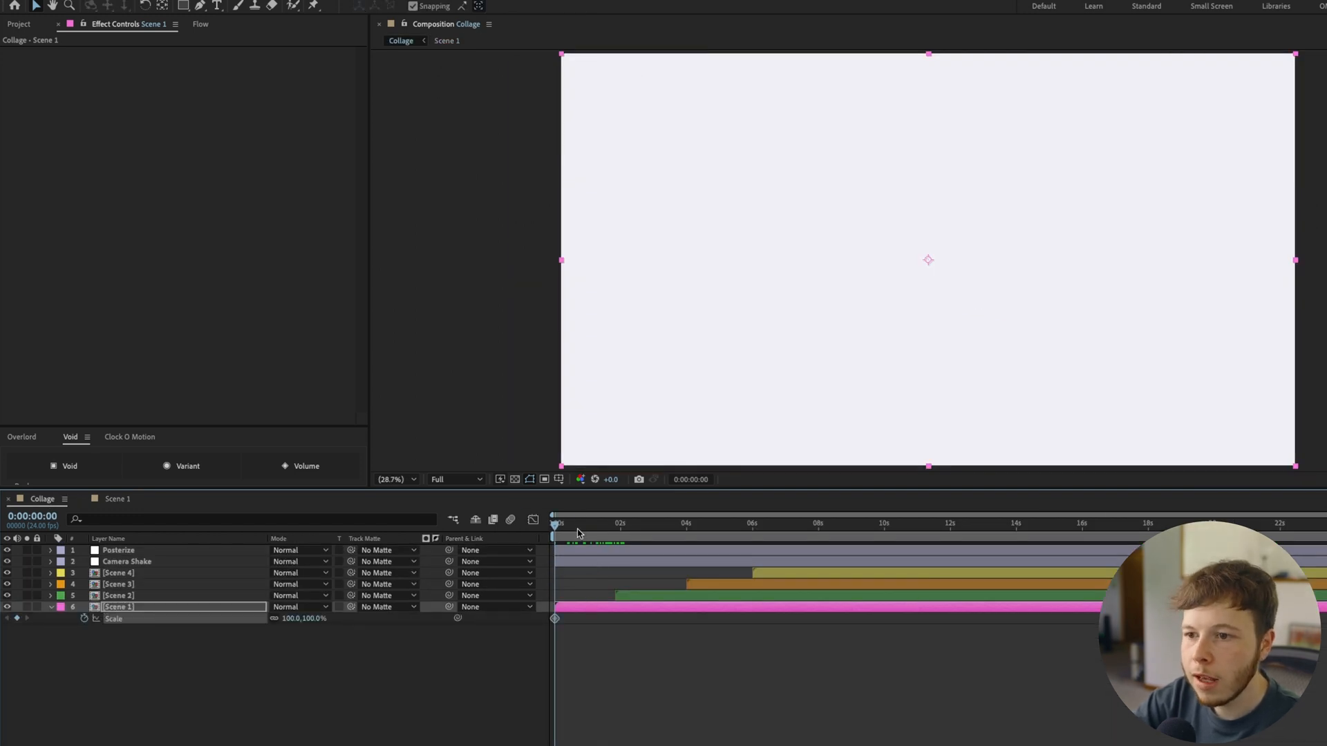
drag(578, 538, 607, 539)
key(shift+p)
click(84, 618)
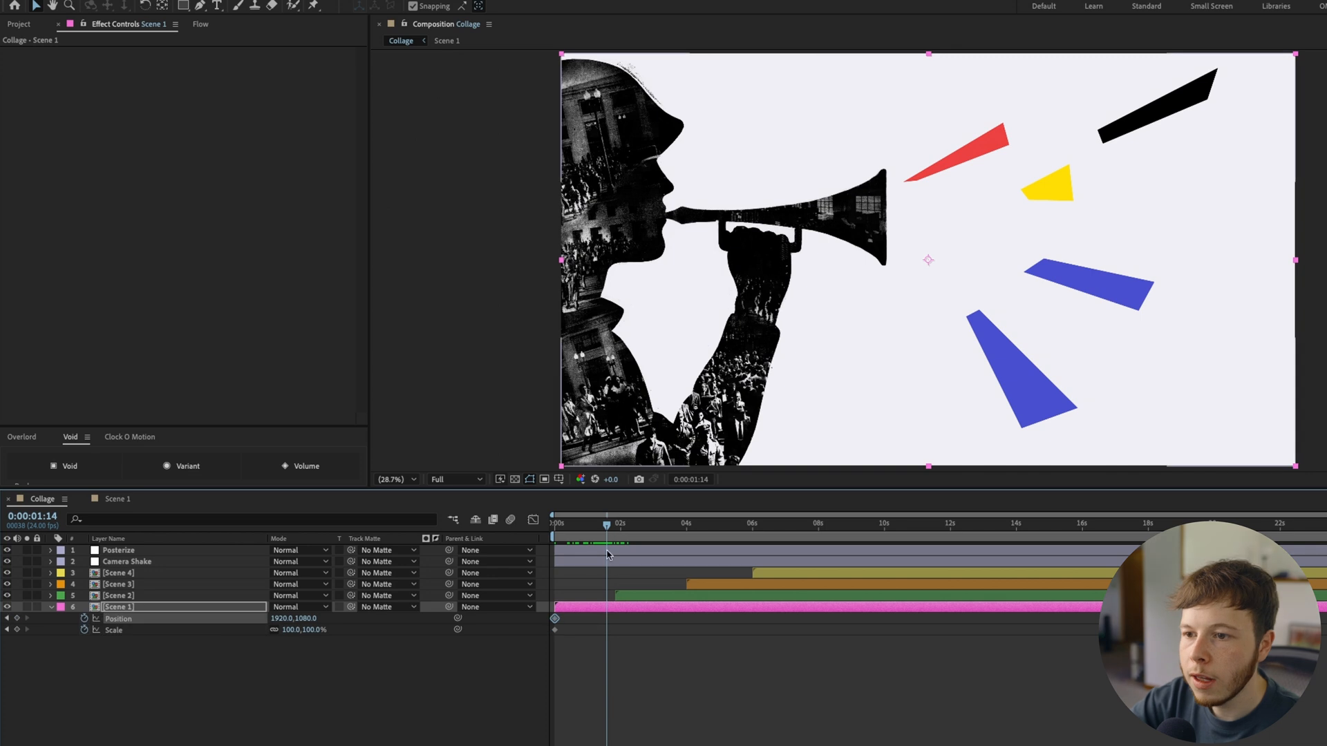
text(10)
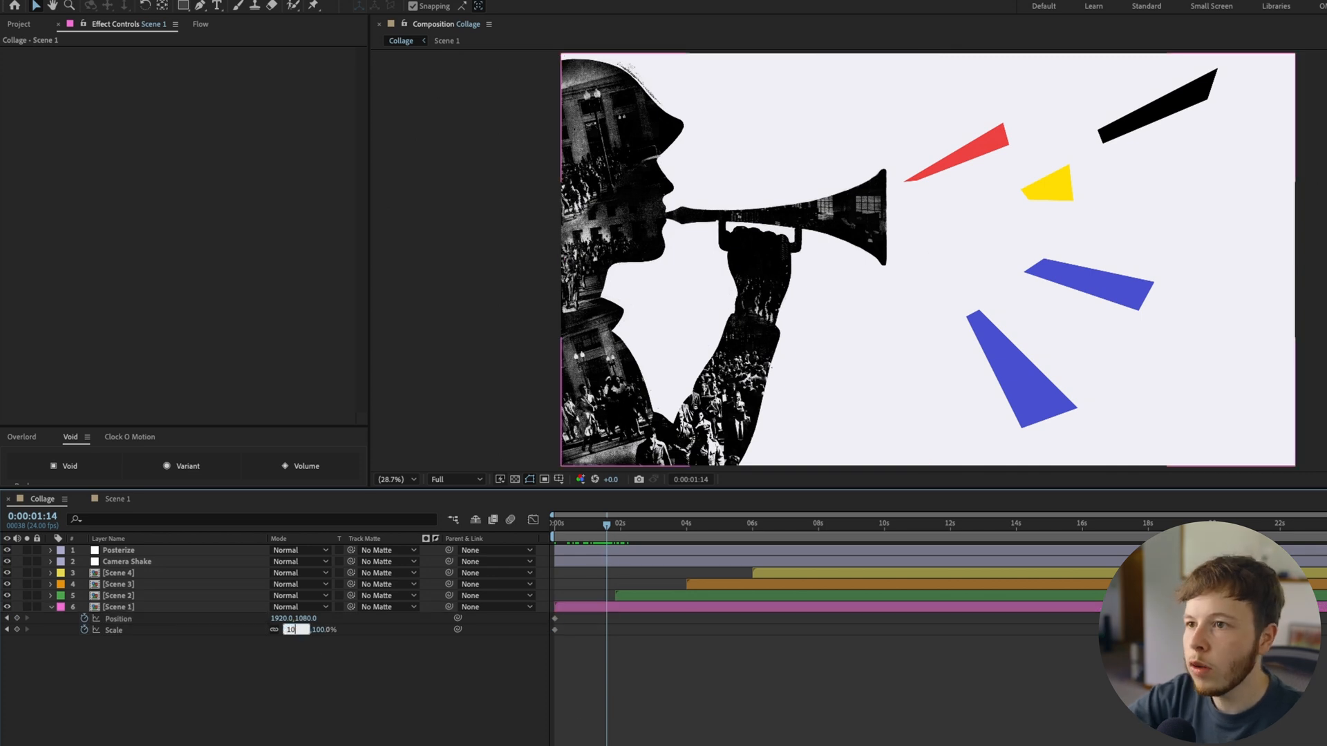
text(5)
key(Return)
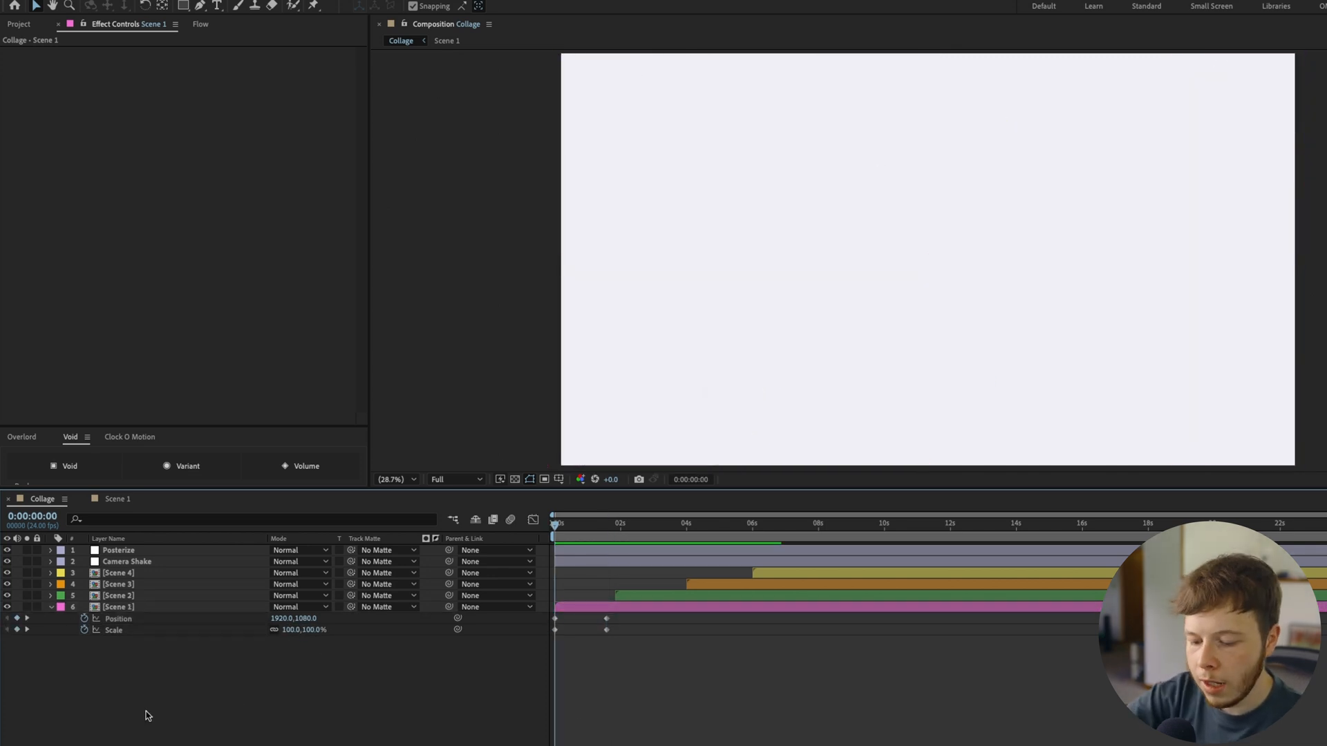
Add an adjustment layer with a Turbulent Displace effect and place it directly below the Posterize layer
key(ctrl+alt+y)
key(ctrl+space)
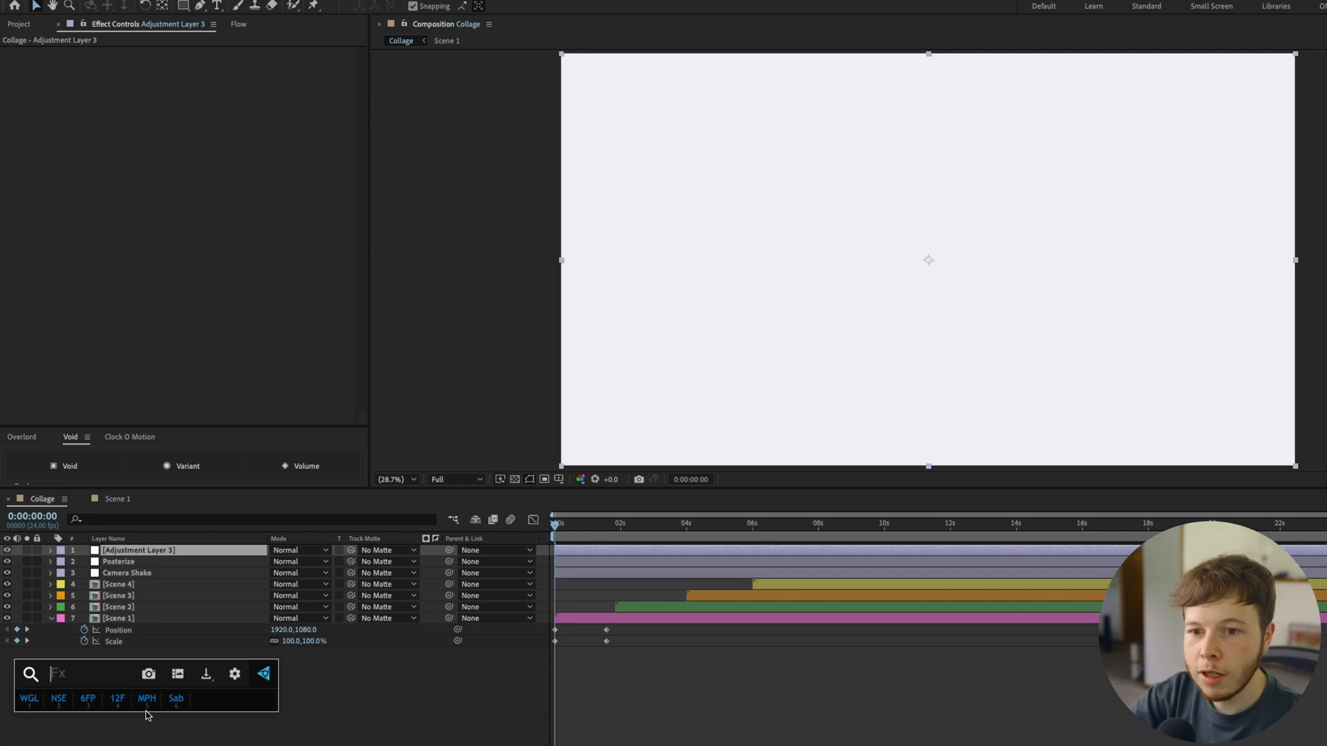
text(Turb)
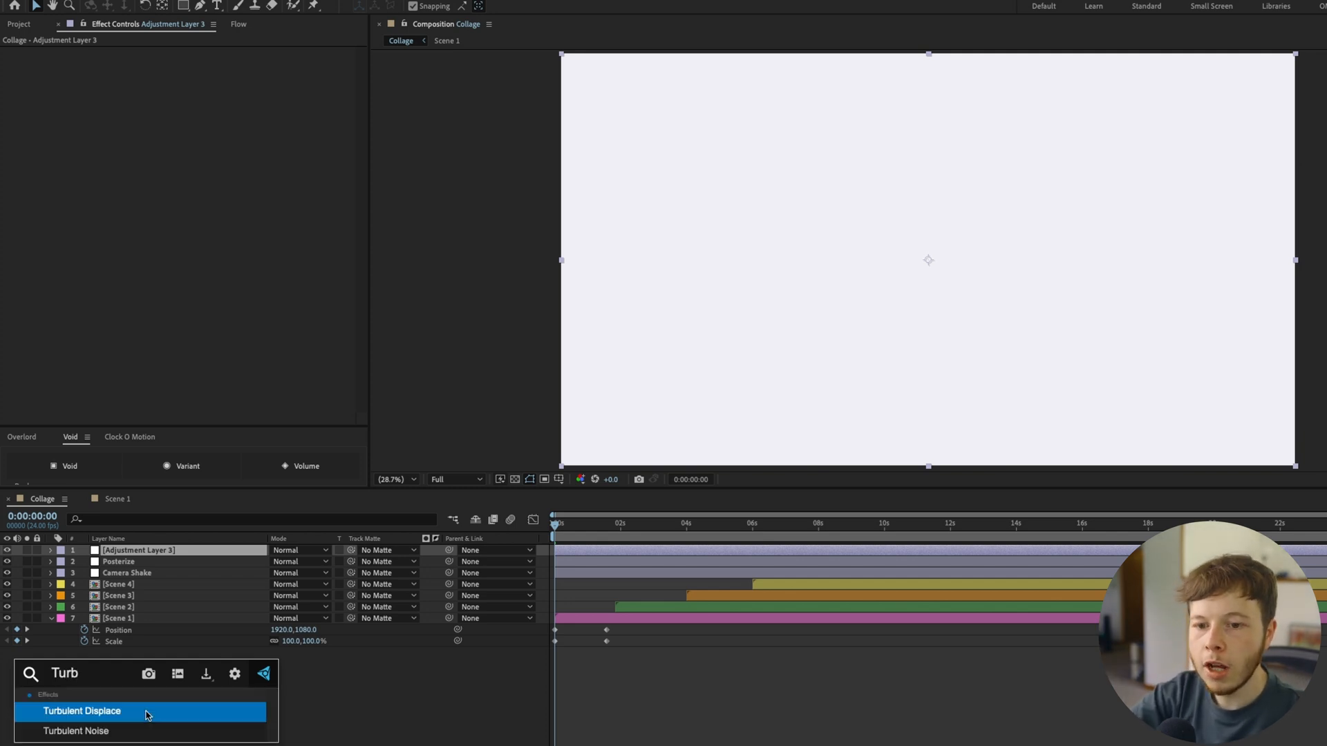
click(145, 715)
mouse_move(126, 551)
mouse_down()
mouse_move(121, 579)
mouse_move(122, 566)
mouse_up()
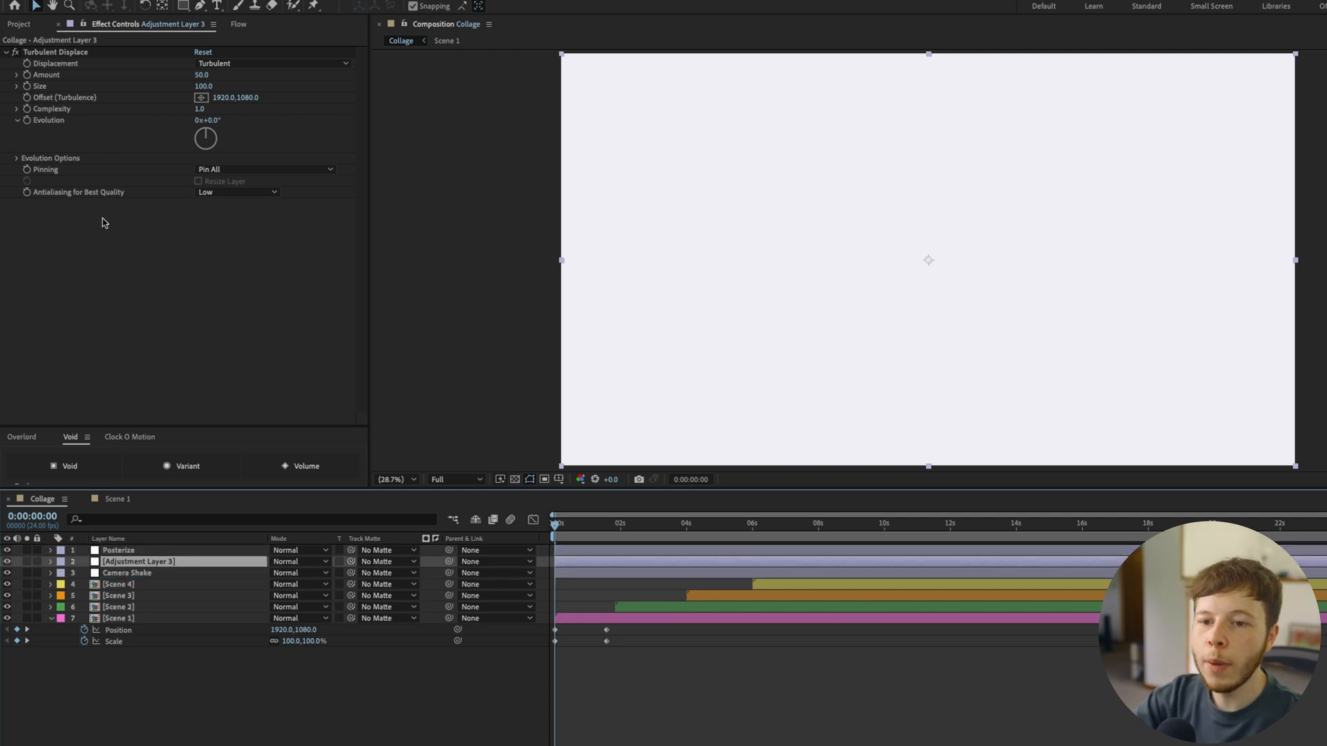
Set the Turbulent Displace effect's Amount to 20 and its Size to 2
click(203, 75)
text(20)
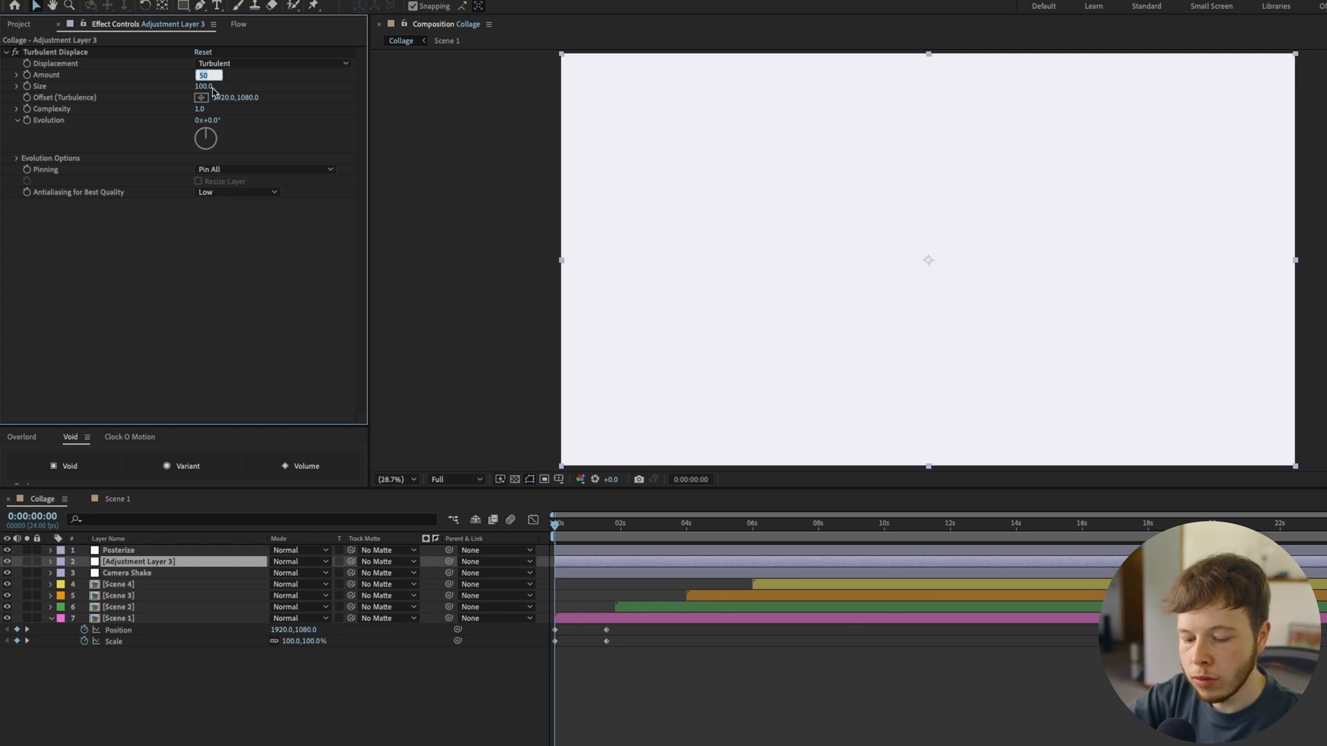
key(Tab)
text(2)
key(Return)
Give the Turbulent Displace effect's Random Seed the expression random(4), preview the result, and fit the composition to the viewer
click(17, 159)
alt+click(38, 193)
text(random(4)
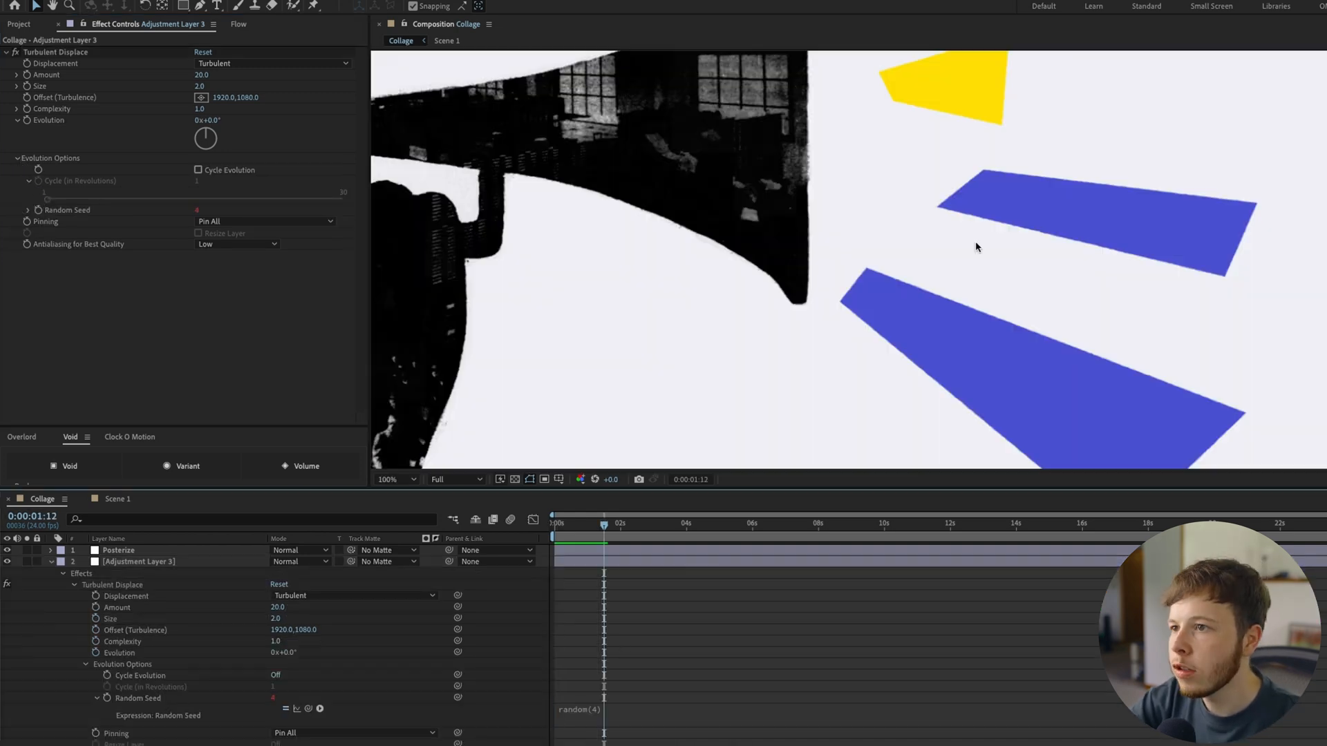
scroll(975, 247, up, 1)
key(space)
drag(628, 525, 487, 530)
click(383, 480)
click(399, 497)
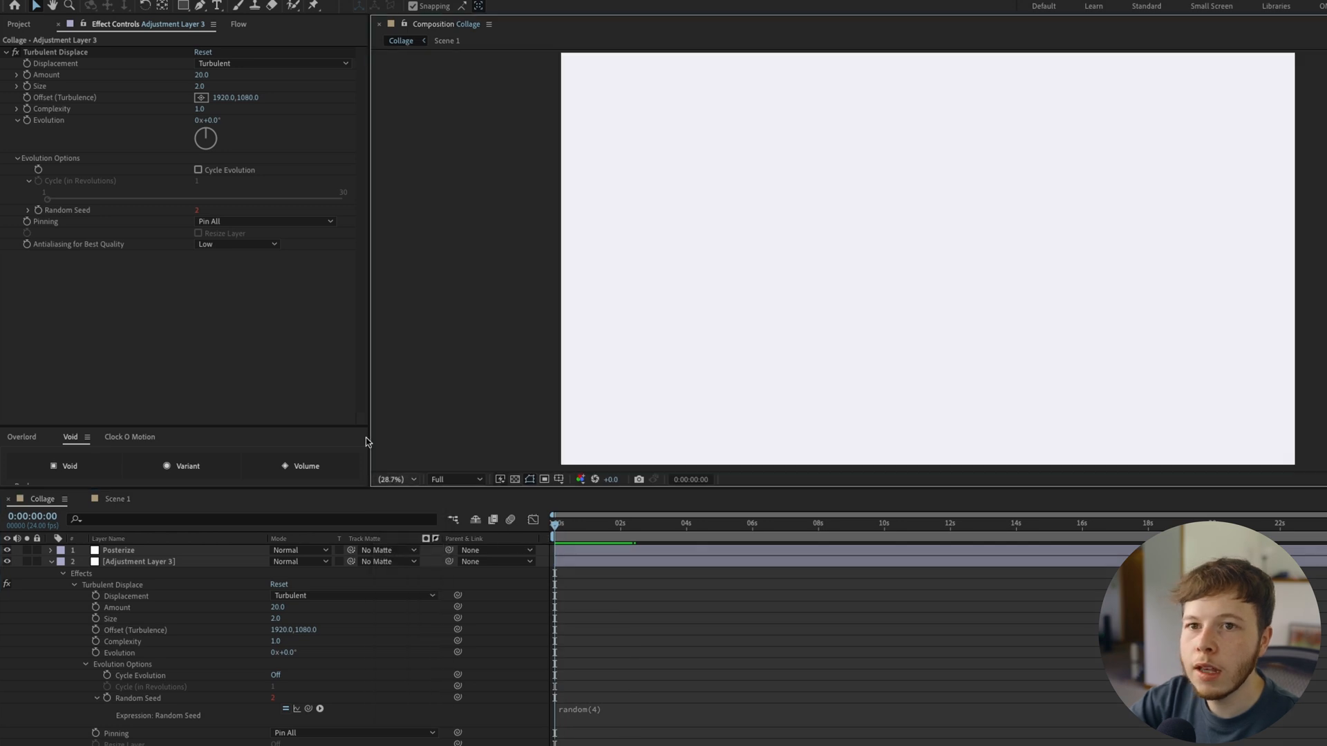
Duplicate the Turbulent Displace effect, set the copy's Amount and Size to 8, and preview the Collage
click(27, 55)
key(ctrl+d)
click(201, 278)
text(8)
key(Tab)
text(8)
key(Return)
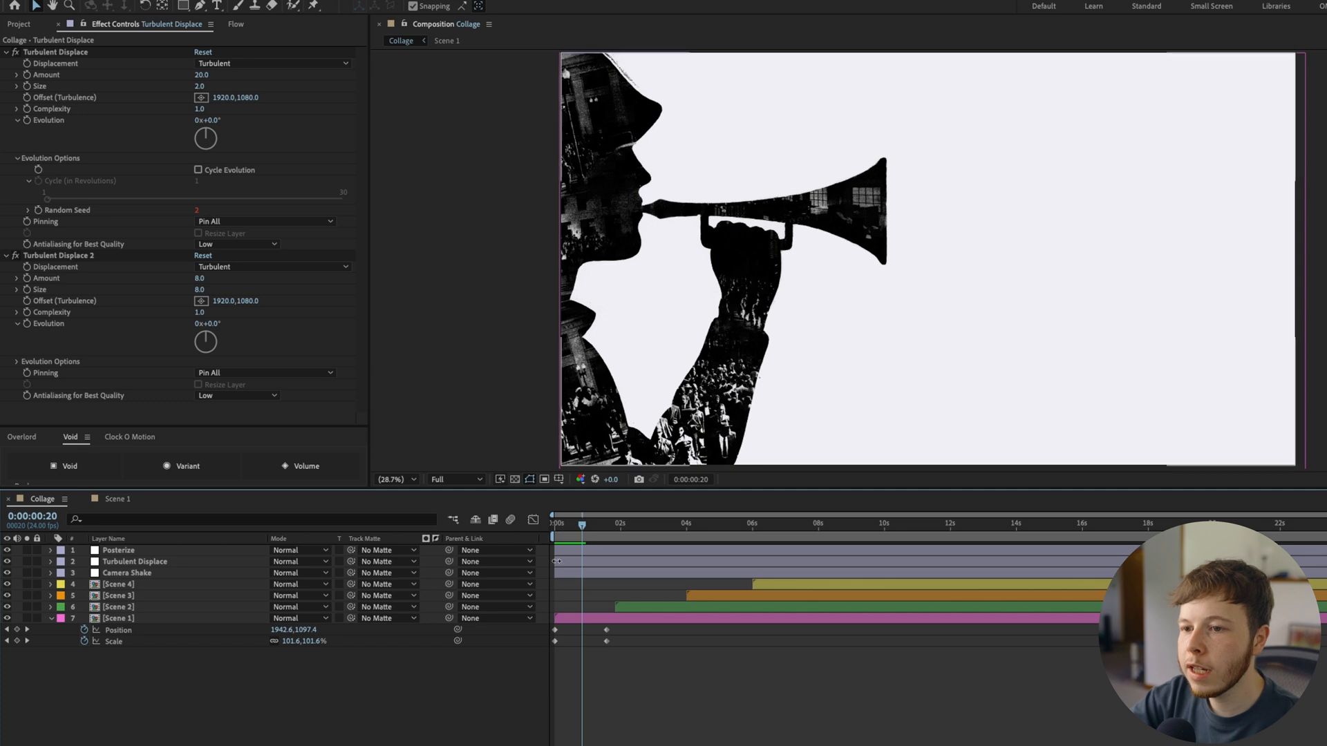
key(space)
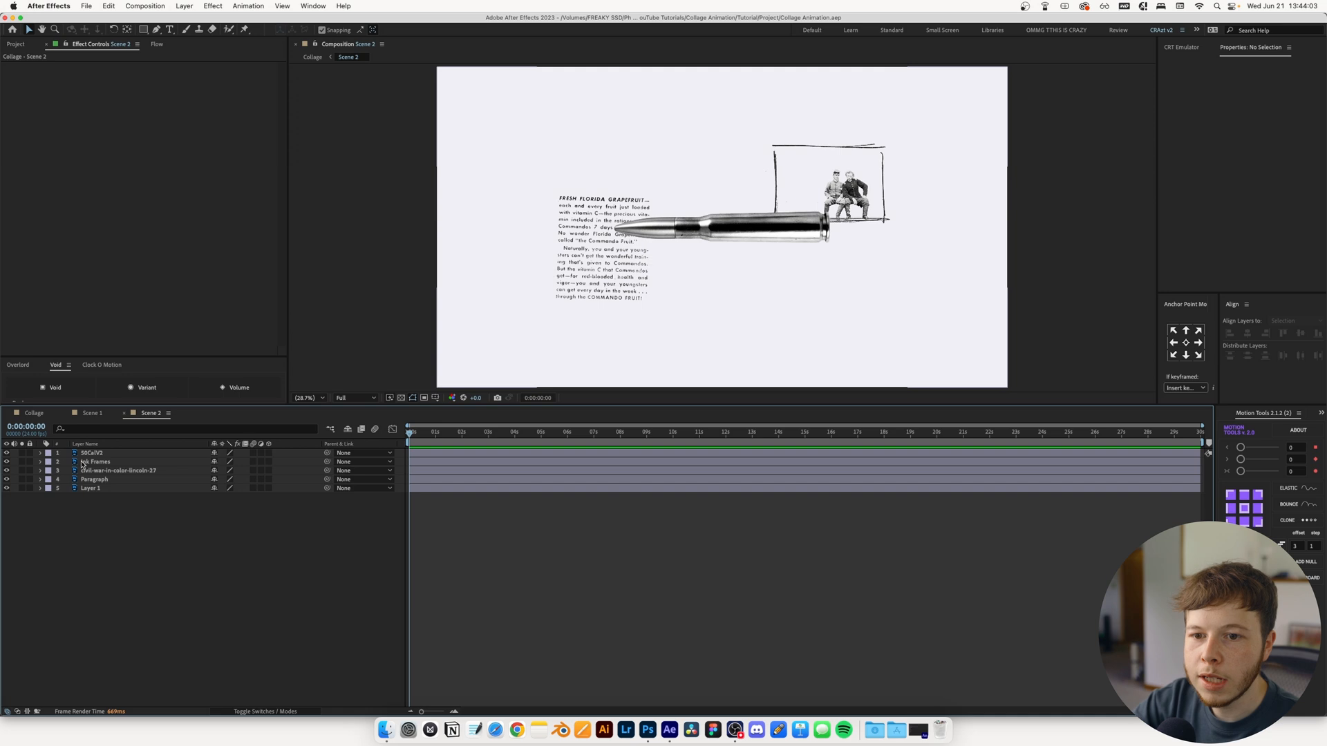
Add Position, Scale and Rotation keyframes to Scene 2's bullet layer 50CalV2 at 0:00:01:00
click(84, 453)
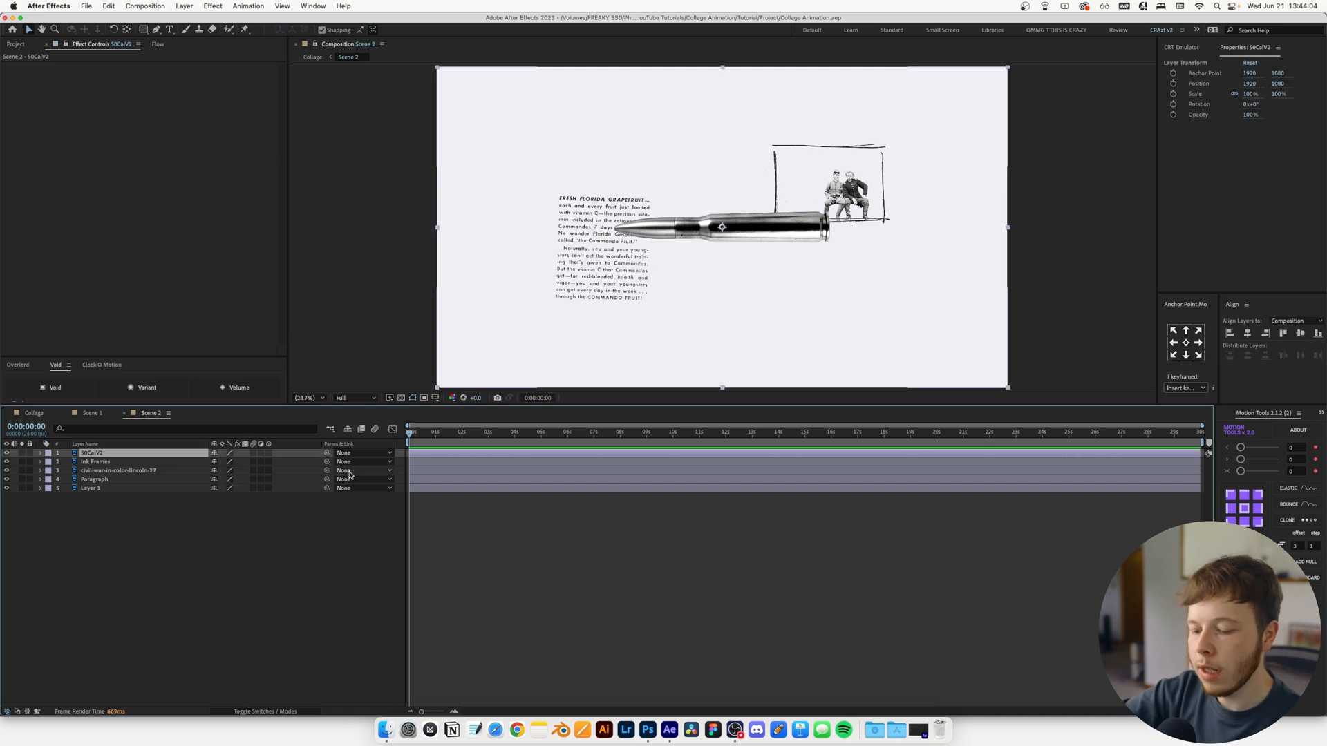
key(p)
key(shift+s)
key(shift+r)
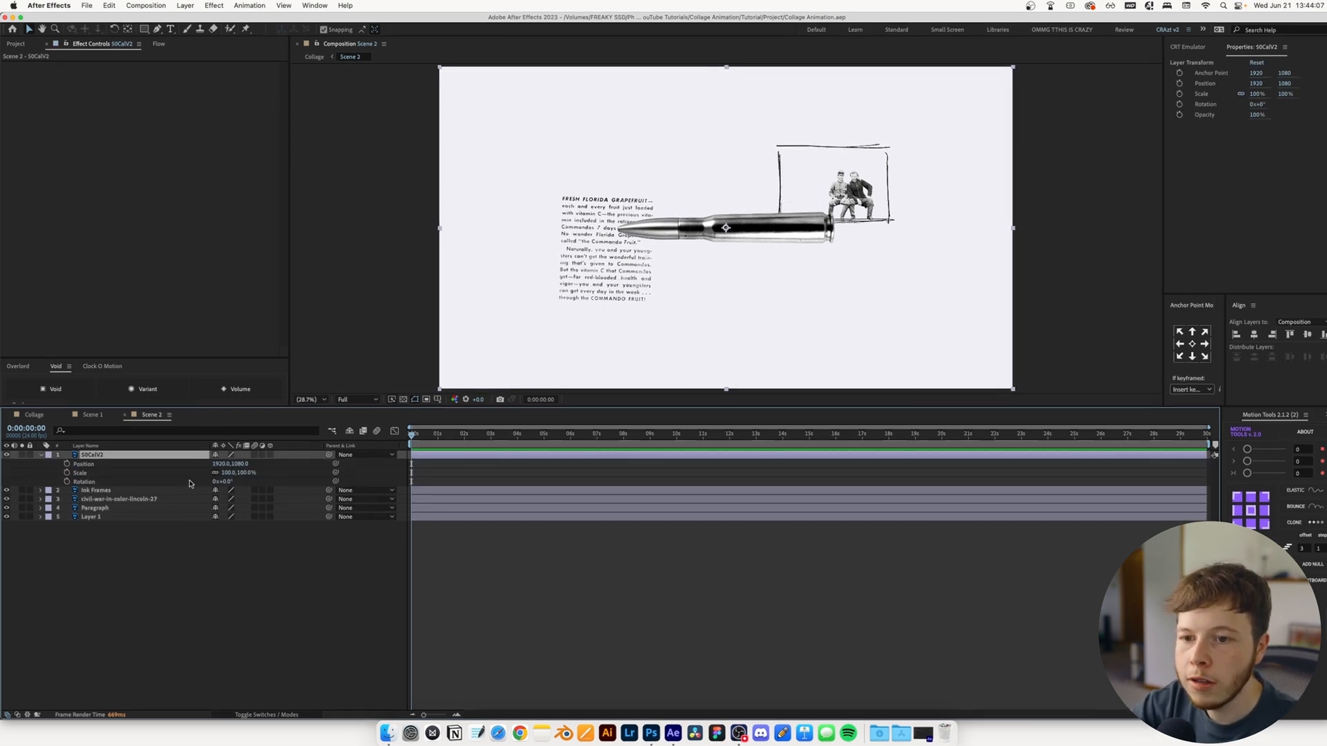
drag(413, 434, 438, 435)
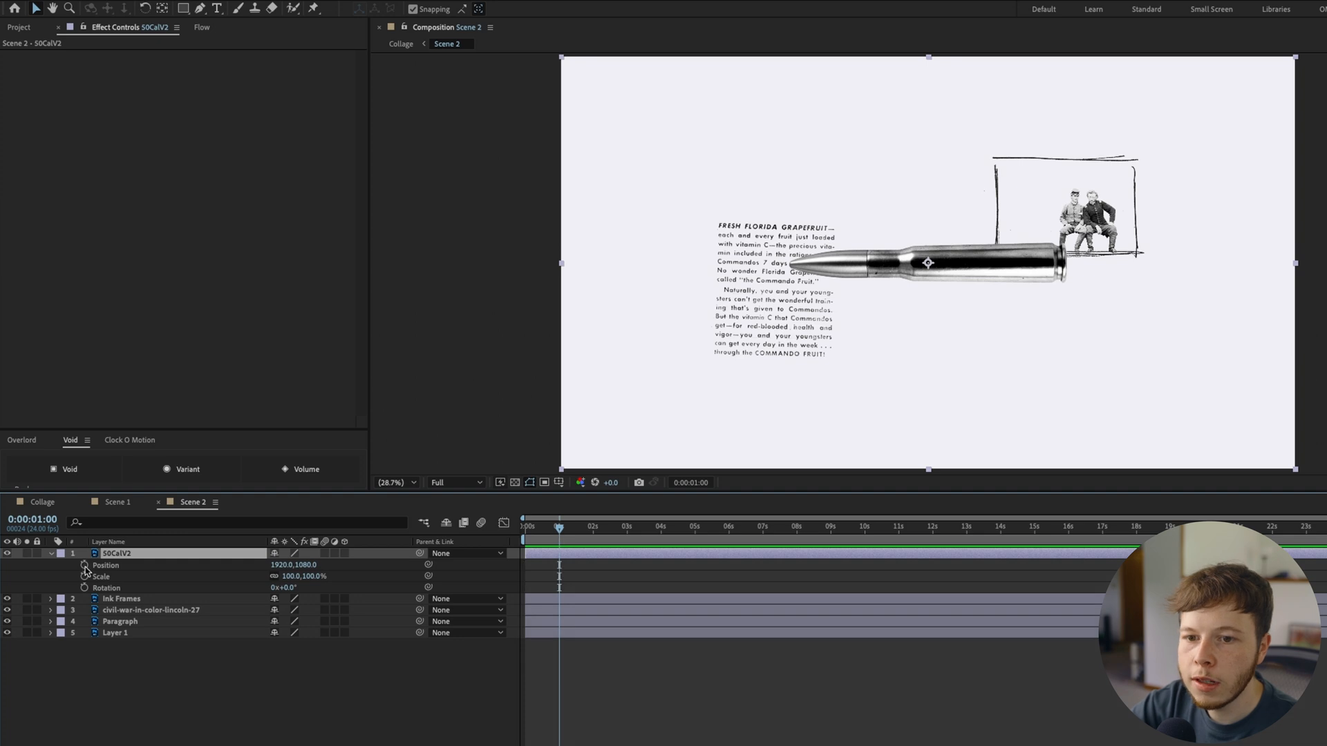
drag(84, 565, 84, 588)
At 0:00:00:15, set the bullet's Rotation to 34°, Scale to 82% and Position to 2178.2, 1261.5
drag(559, 528, 548, 528)
drag(286, 588, 250, 600)
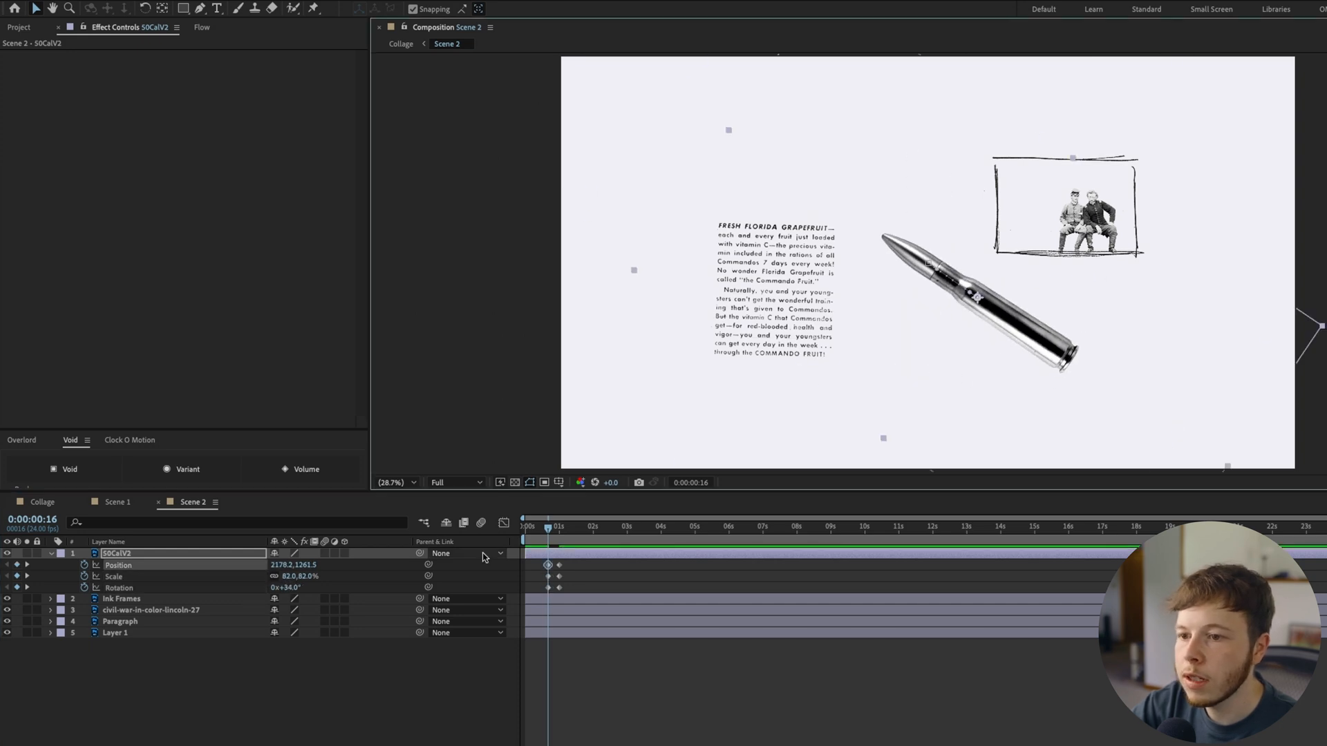
key(Page_Up)
key(Page_Up)
key(Page_Up)
key(Page_Up)
key(Page_Up)
key(Page_Up)
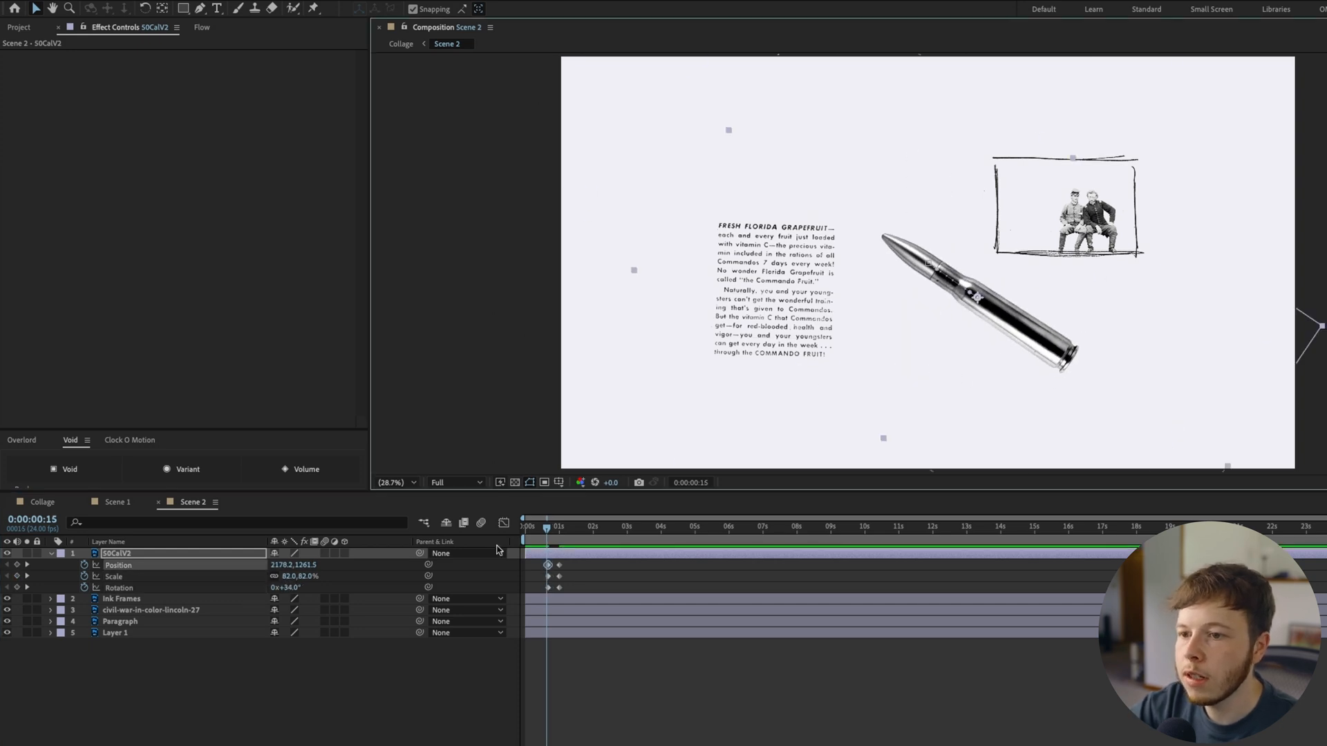
Keyframe the bullet's earlier flight back to the frame's lower edge, with Rotation 110°, Scale 30% and Position 2488.8, 2160 at 0:00:00:05
click(361, 657)
mouse_move(287, 588)
mouse_down()
mouse_move(318, 590)
mouse_move(271, 586)
mouse_up()
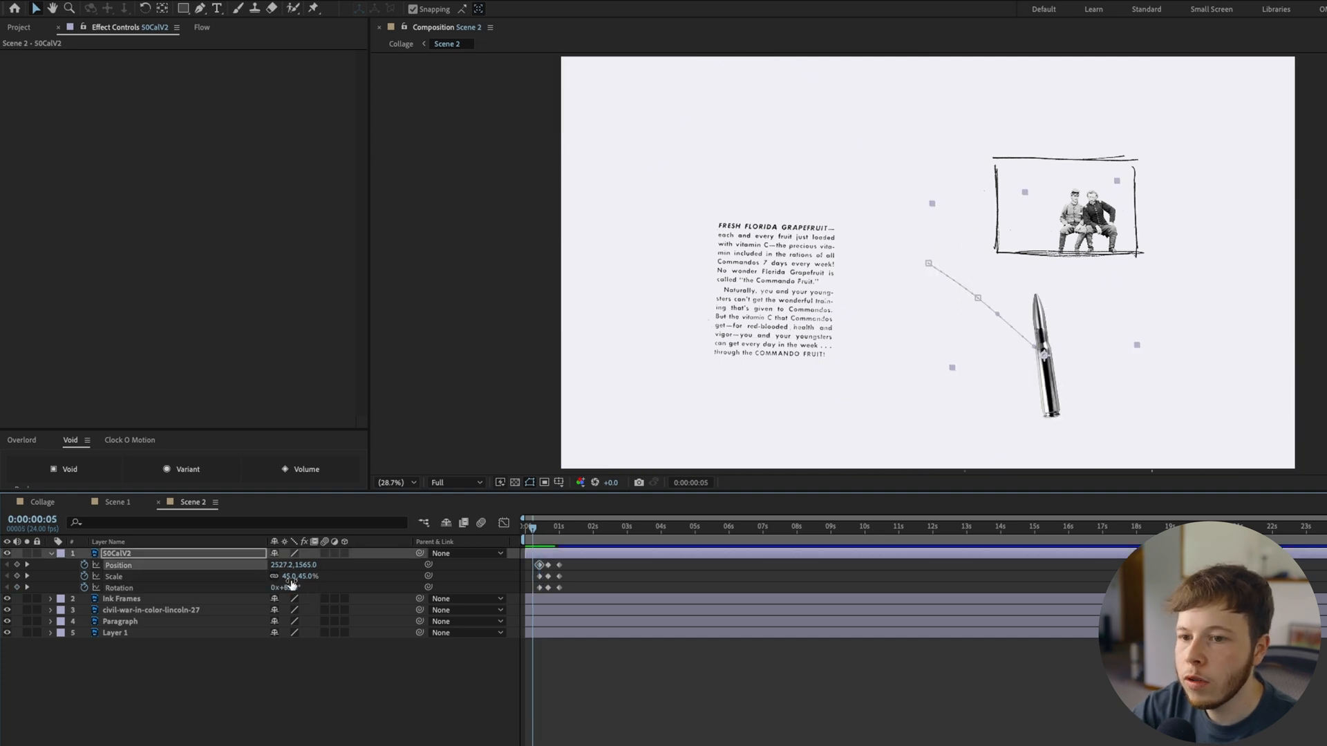
drag(292, 584, 278, 585)
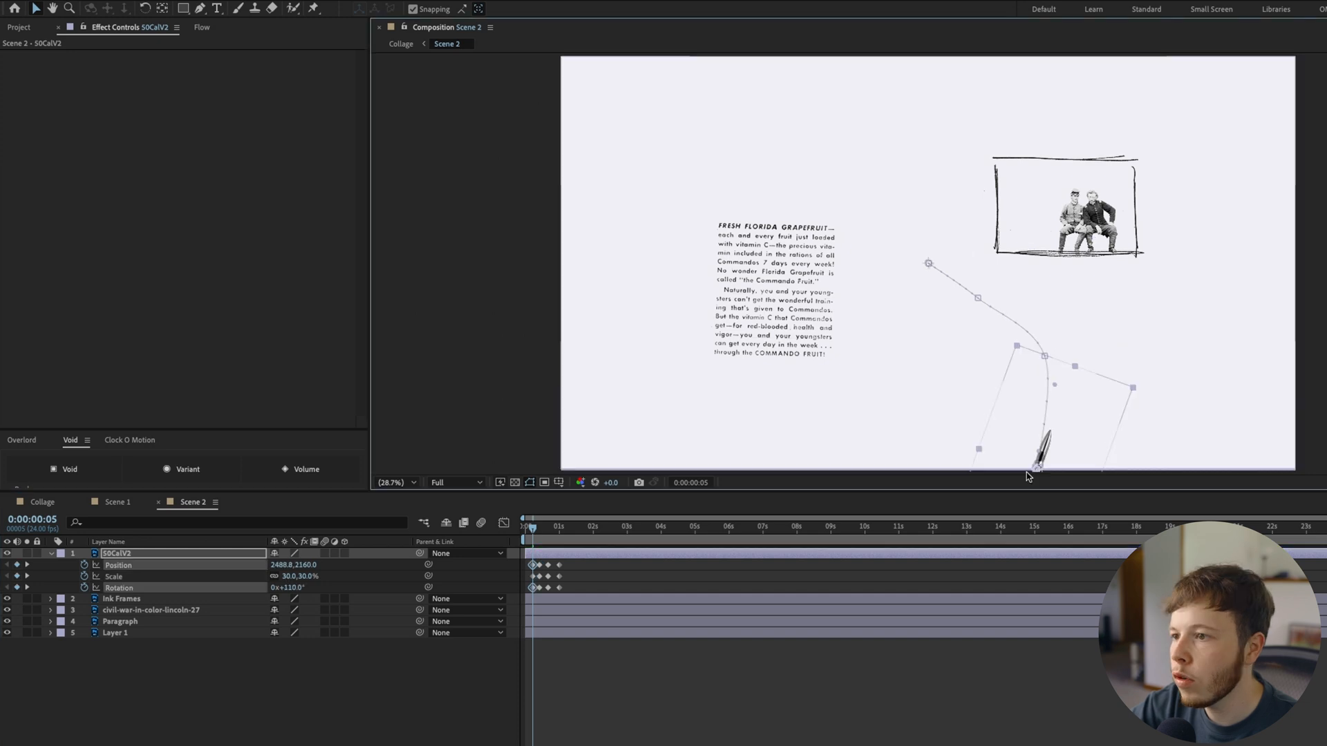
Convert all of the bullet's Position, Scale and Rotation keyframes to hold keyframes
drag(527, 594, 560, 563)
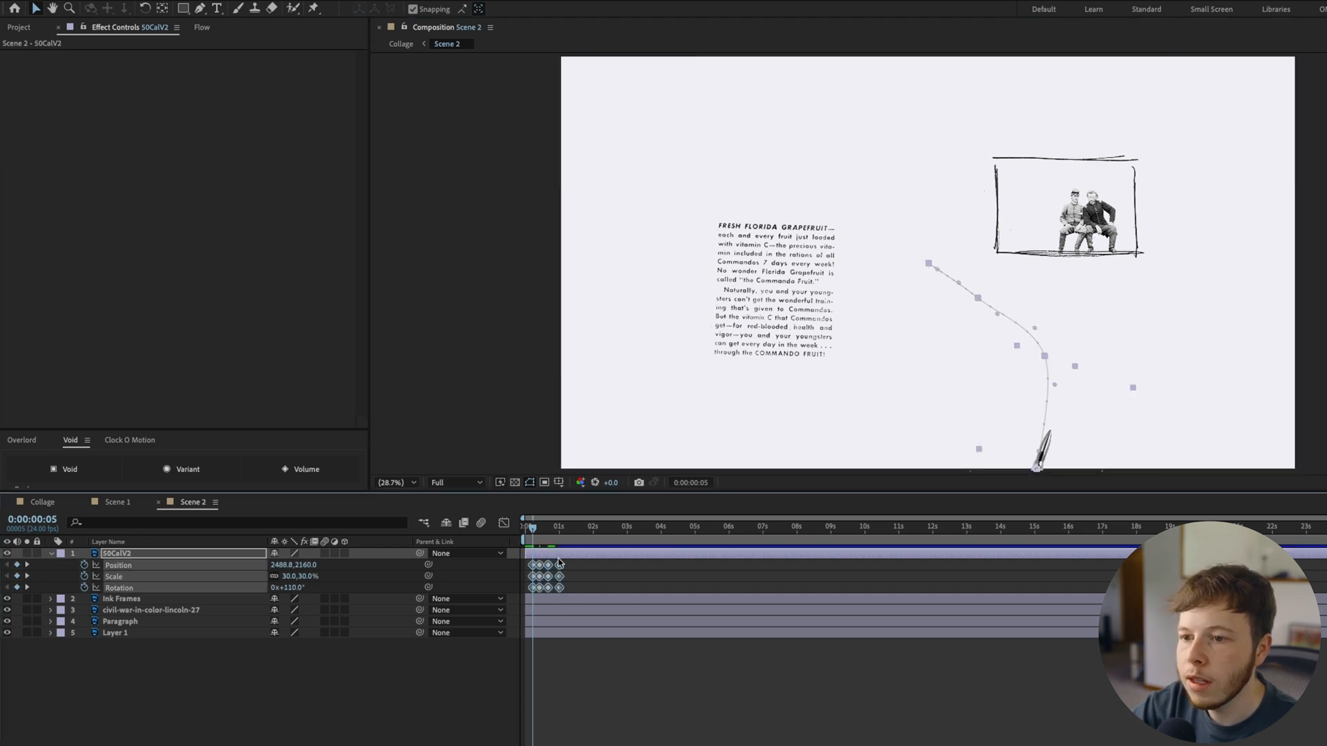
right_click(544, 570)
click(510, 582)
right_click(542, 583)
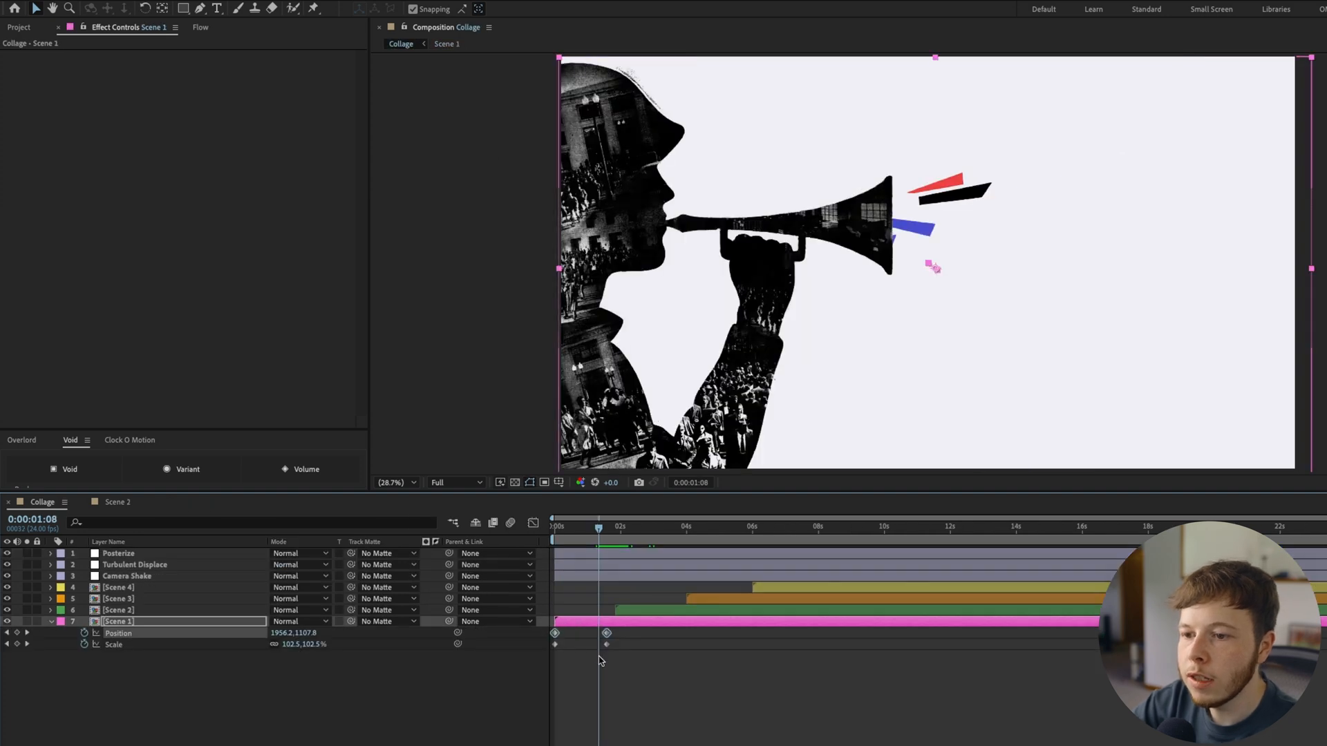
click(600, 658)
Delete both Position keyframes from Scene 1 in the Collage composition
click(607, 634)
key(Delete)
click(555, 634)
key(Delete)
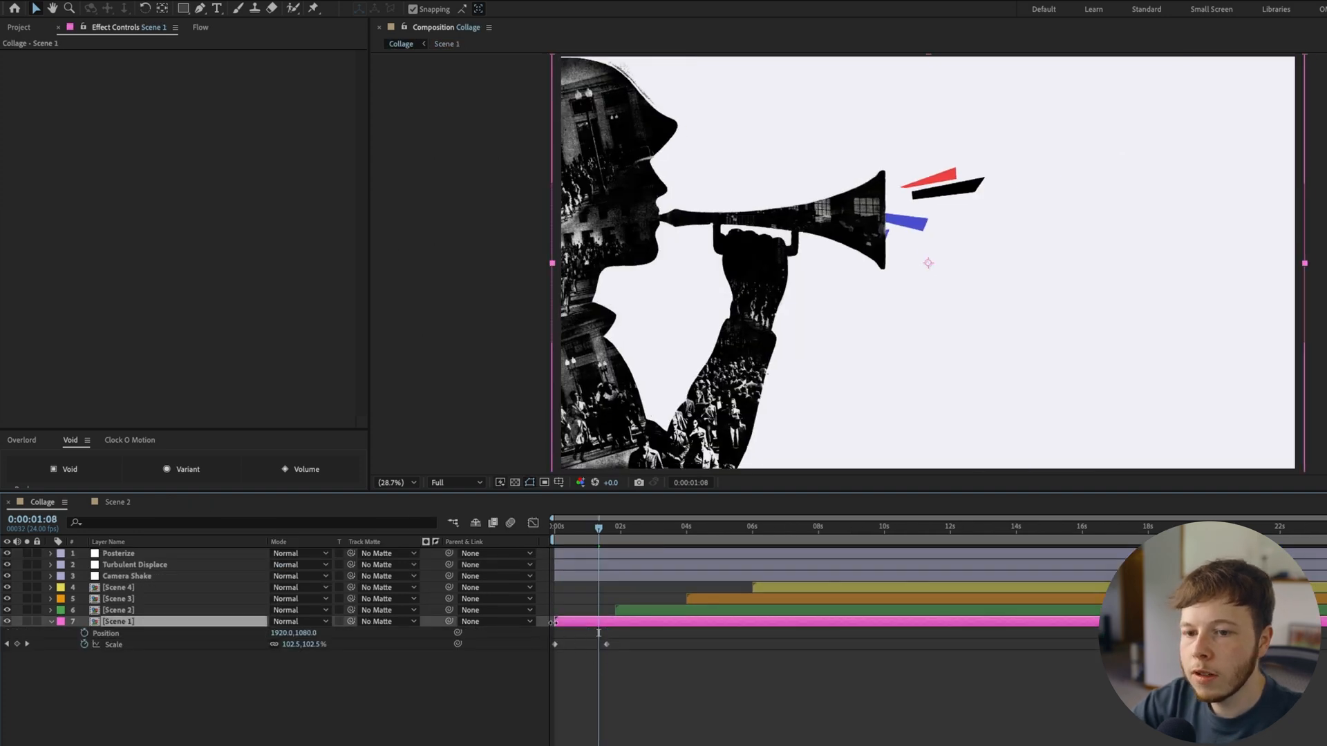
Keyframe Scene 1's Position at 0:00:01:08, and move the scene down out of frame to 1920, 3470.3 at 0:00:01:19
click(84, 633)
key(space)
key(Page_Up)
drag(1133, 208, 1194, 444)
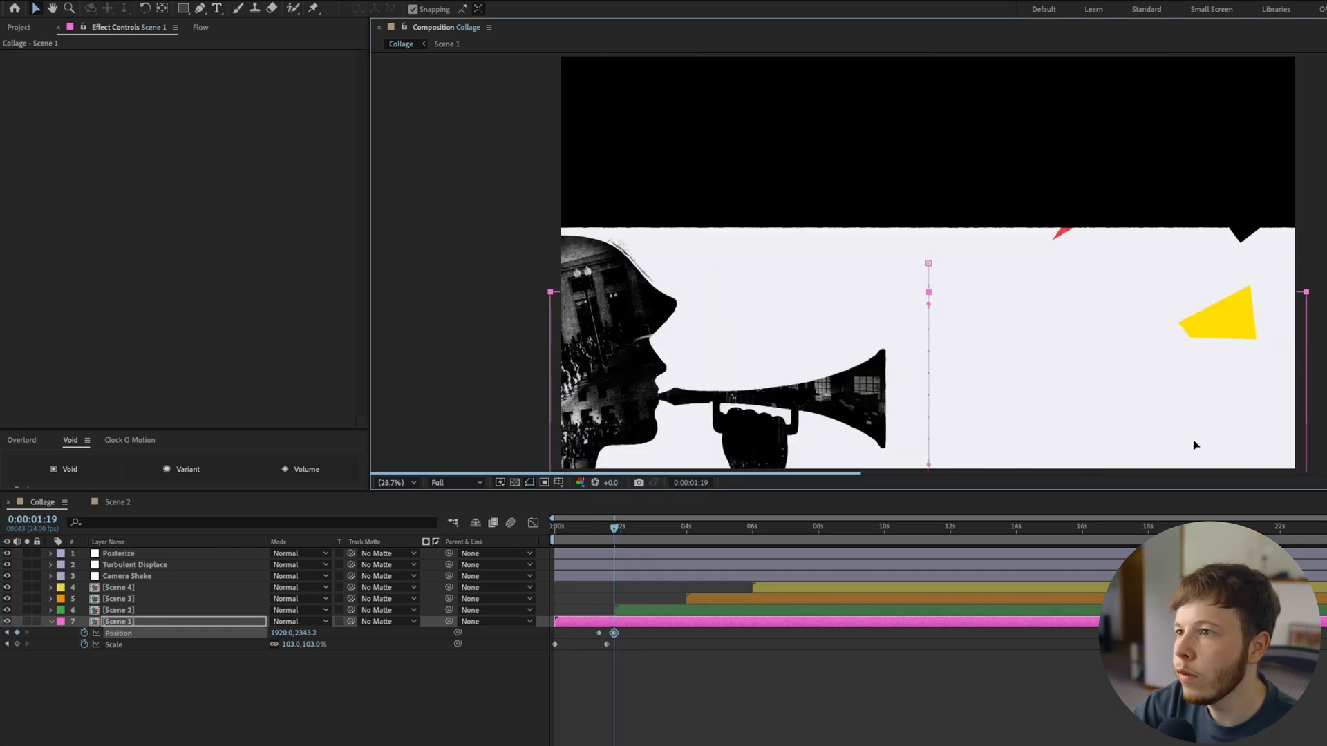
drag(1145, 369, 1151, 586)
Stack Scene 1 above Scene 2, start Scene 2 at about 0:00:01:08, and preview the transition from the beginning
drag(119, 622, 135, 605)
drag(641, 648, 608, 654)
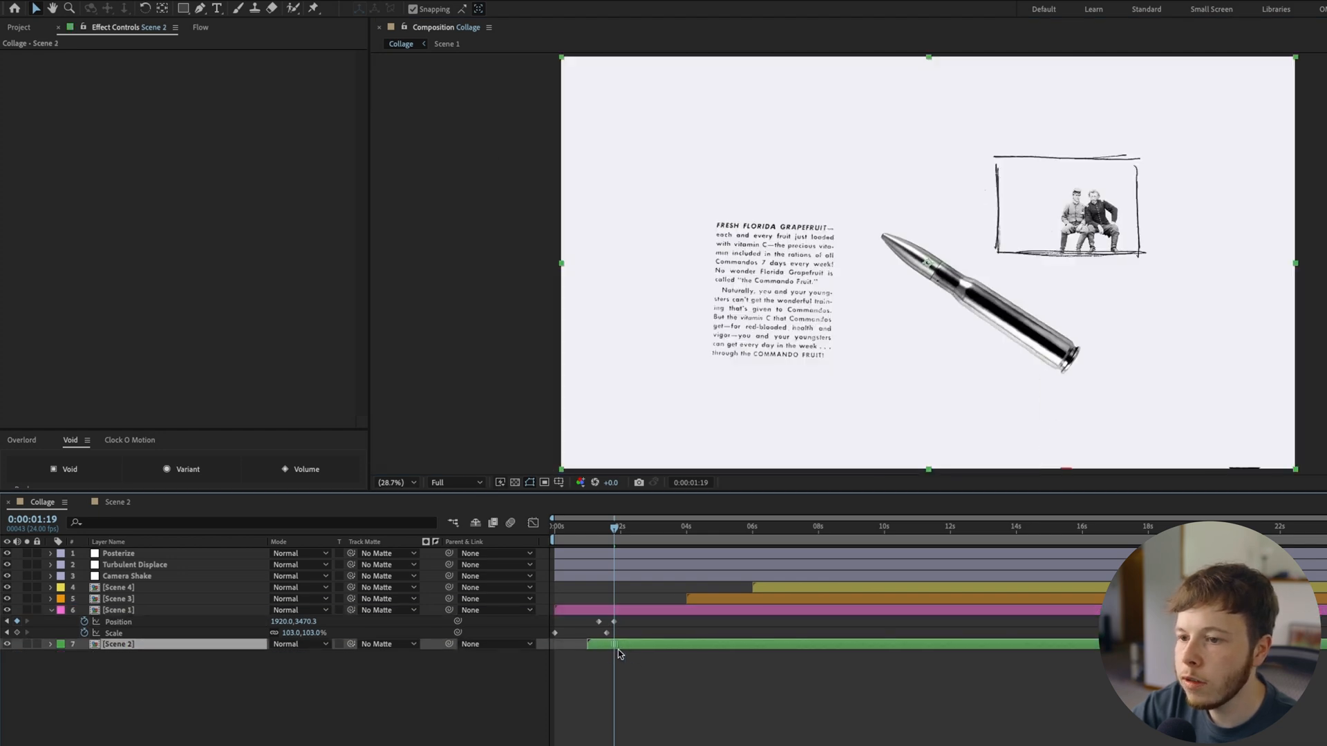
drag(611, 653, 624, 653)
key(space)
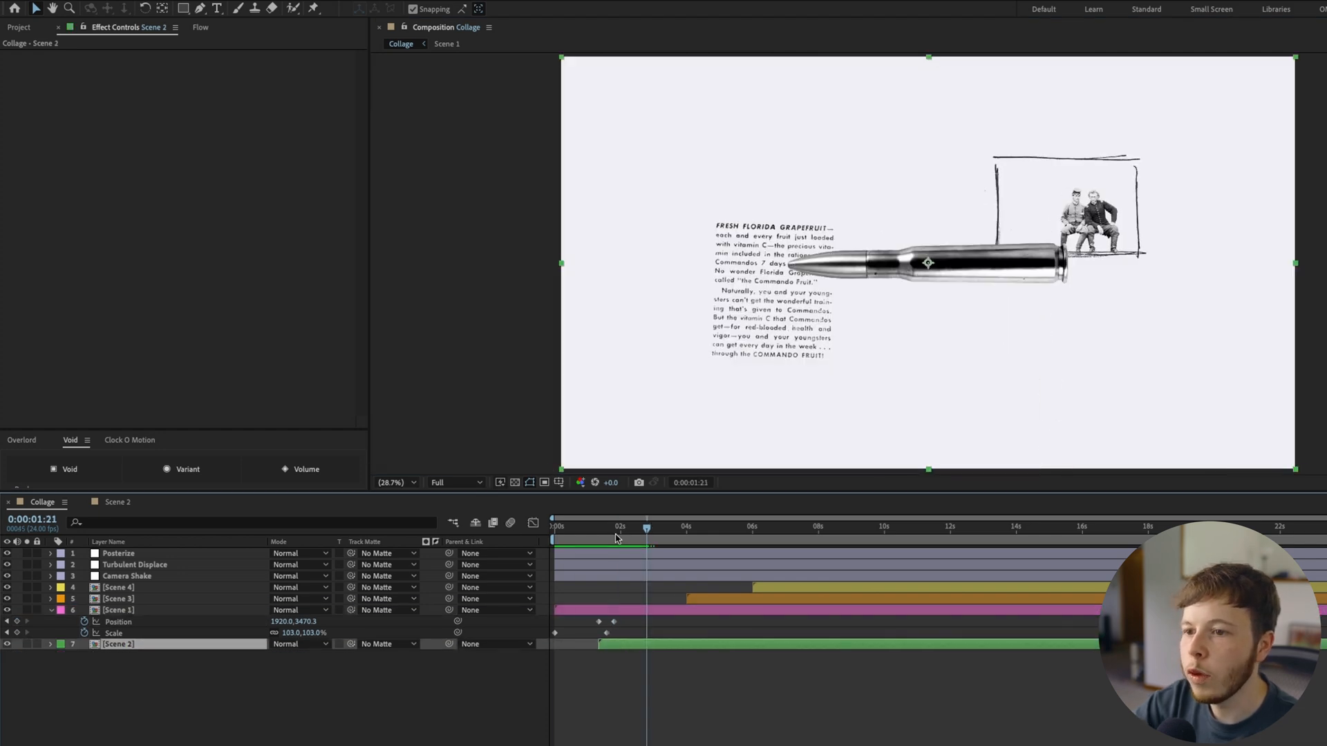
key(Home)
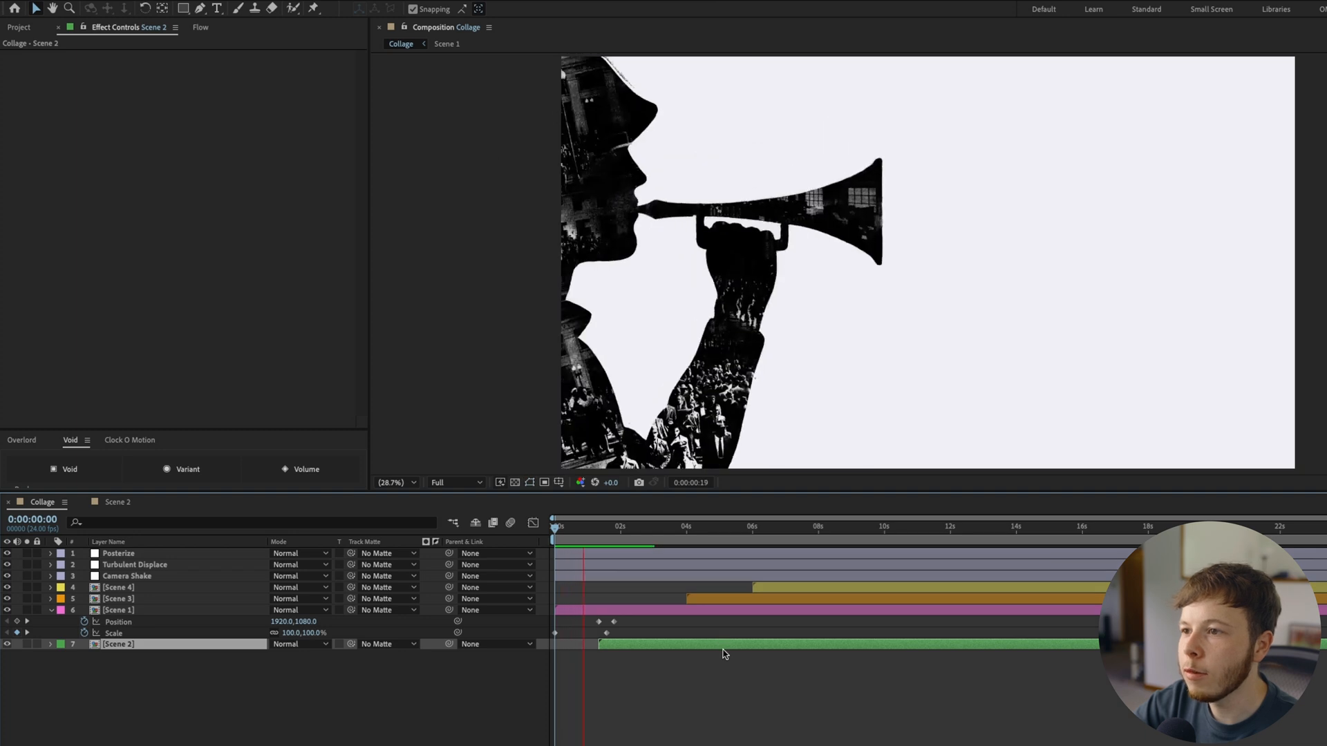
Tighten the bullet's keyframes in Scene 2 so the last ones fall at about 0:00:00:15, and save the project
double_click(661, 645)
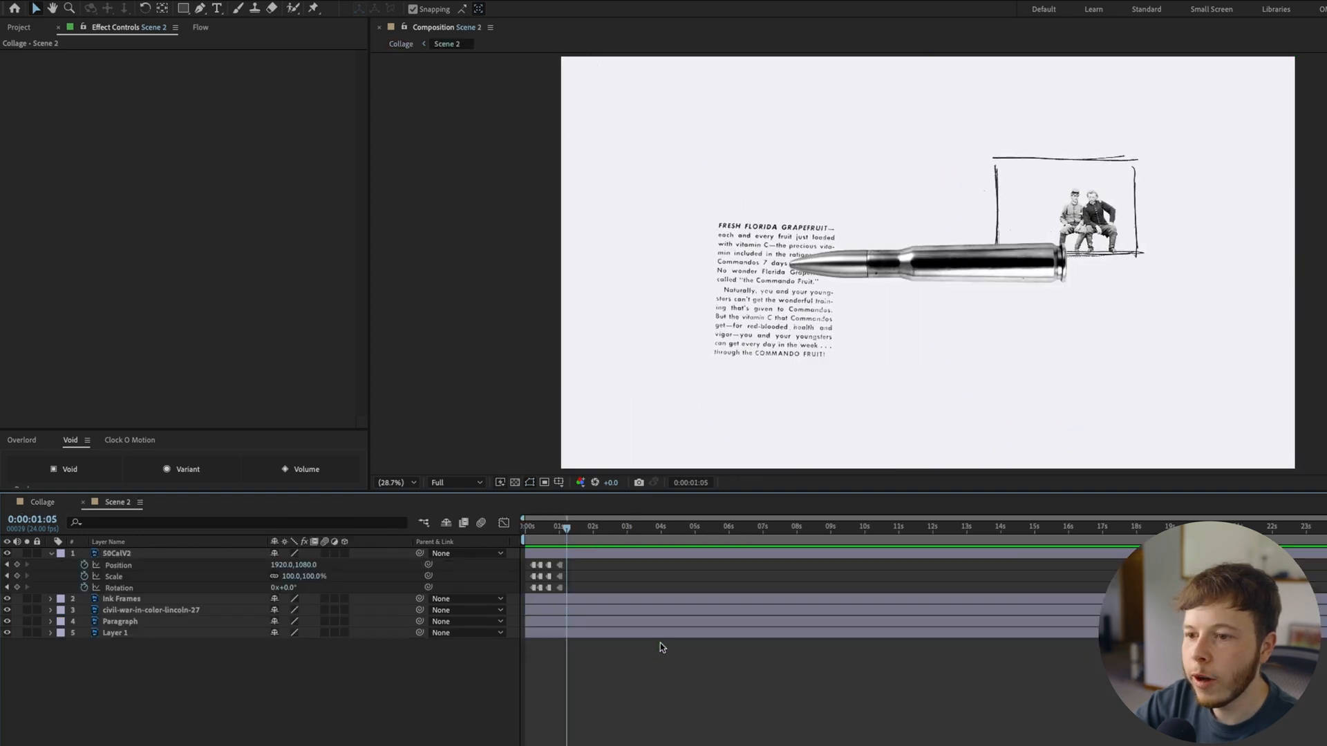
drag(562, 591, 554, 593)
key(equal)
key(equal)
key(equal)
key(equal)
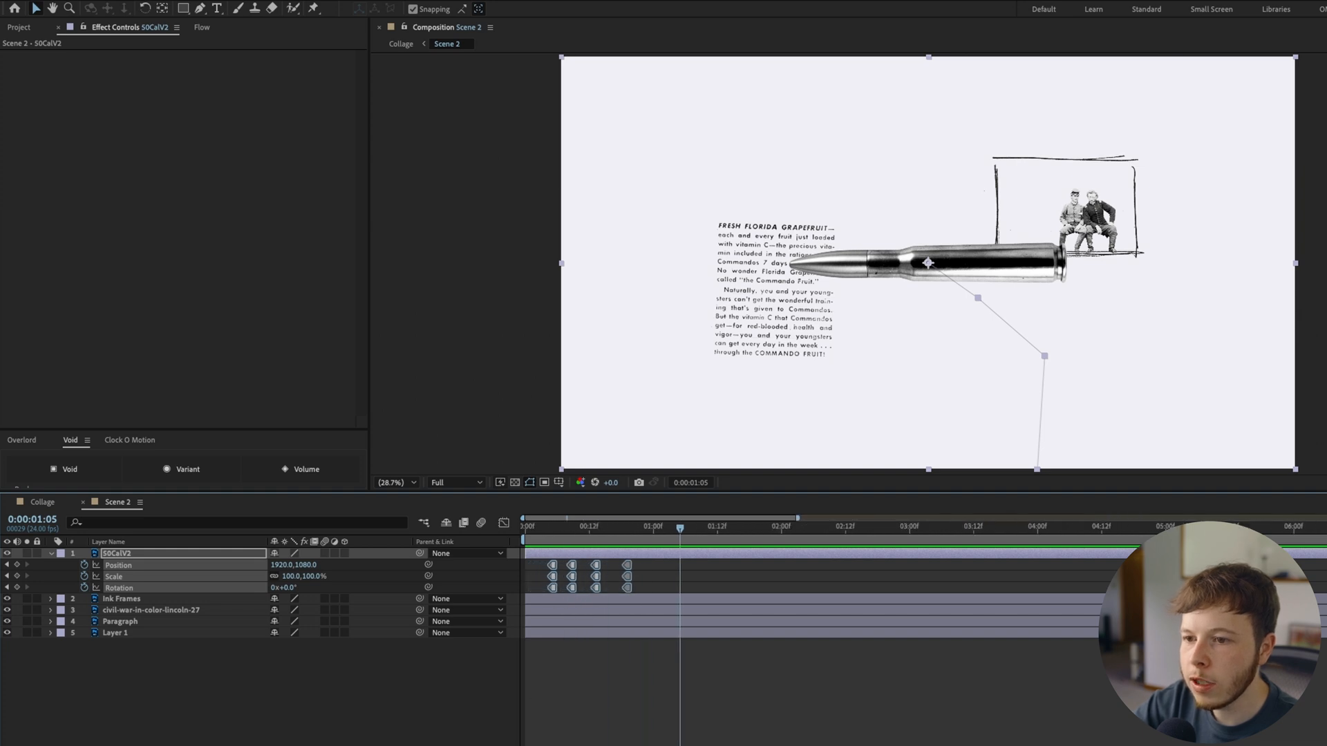
drag(626, 590, 631, 558)
drag(618, 565, 608, 565)
key(super+s)
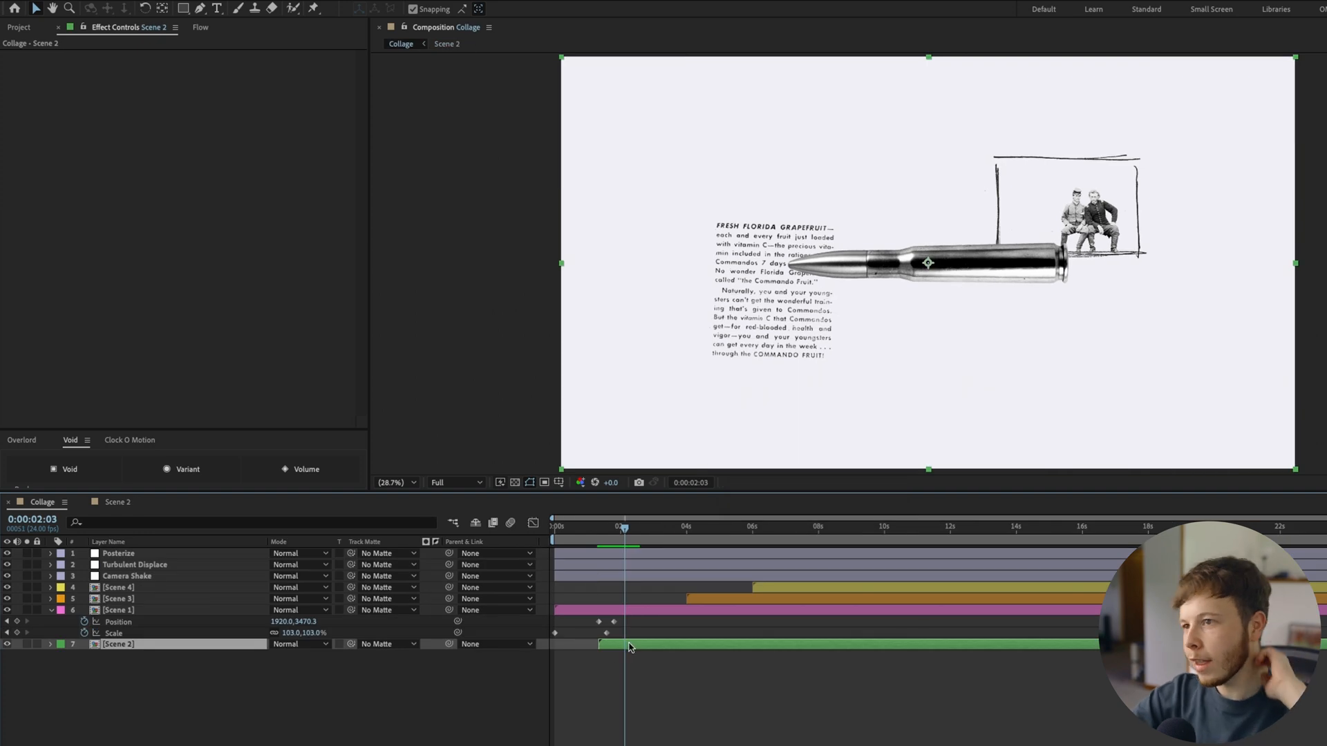
Reopen Scene 2 from the Collage and scrub past the bullet's final keyframes to about 0:00:00:20
double_click(629, 647)
click(652, 714)
drag(626, 529, 653, 527)
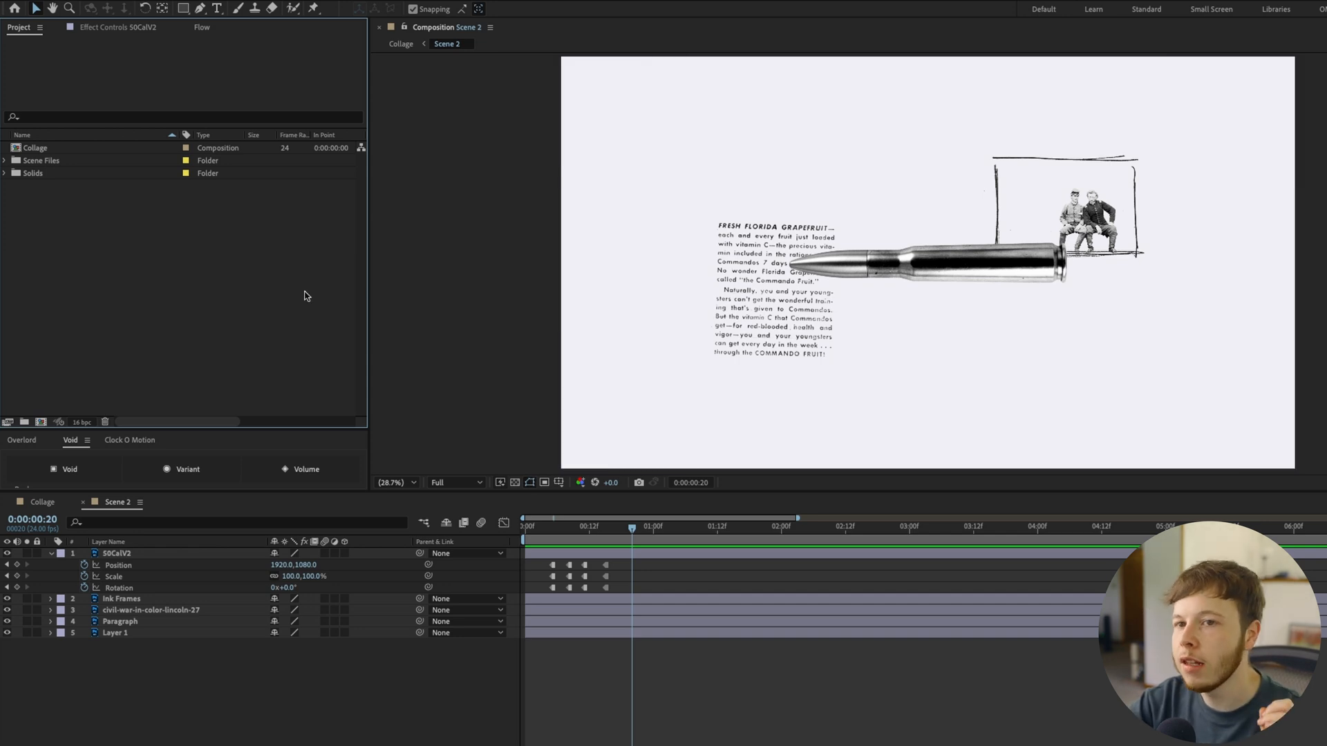
Add a project folder named Brush strokes for the brush stroke images
right_click(151, 288)
right_click(94, 347)
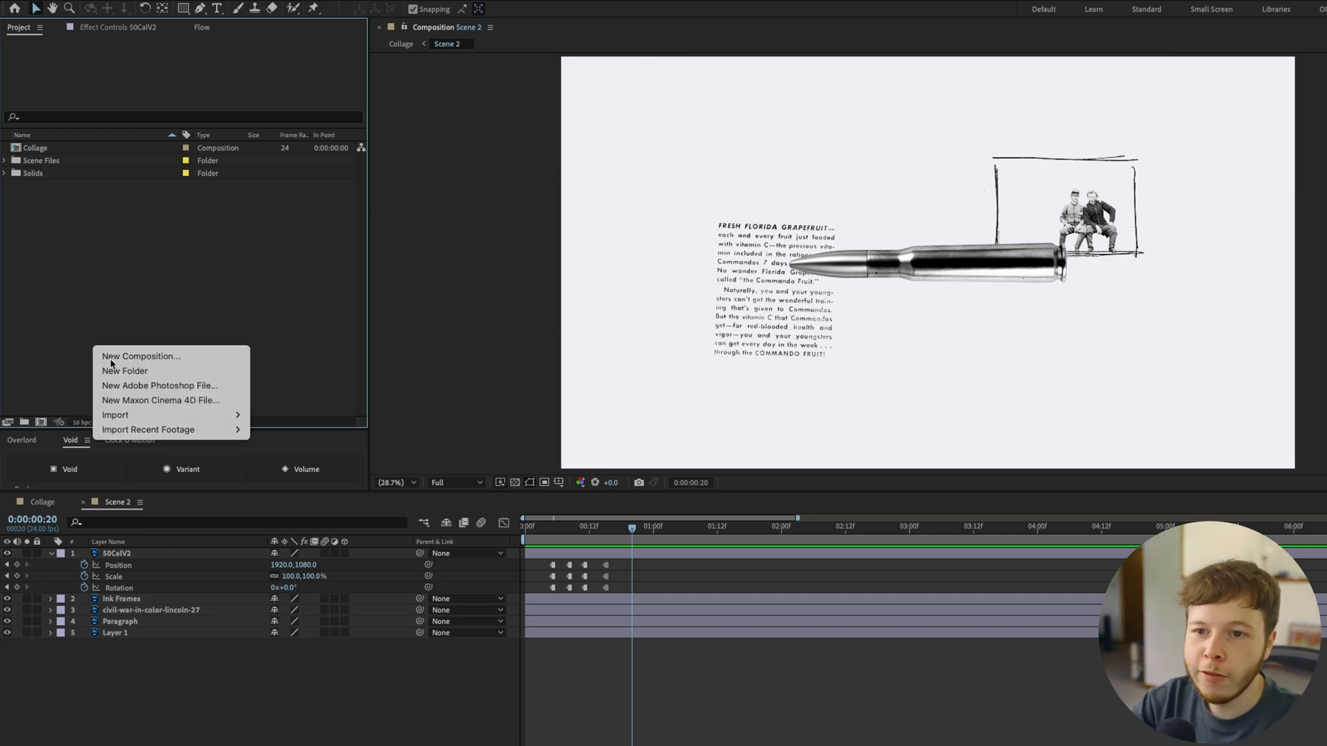
click(126, 371)
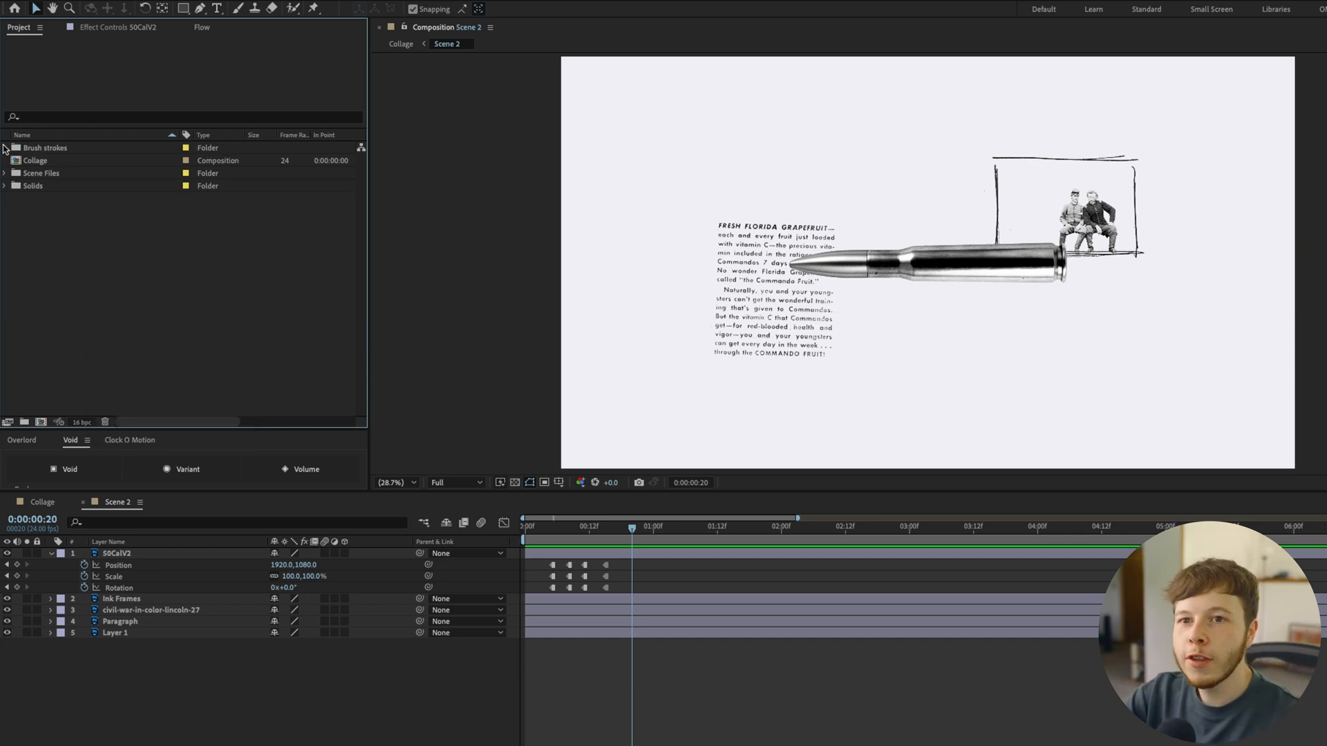
Add Brush Stroke 5.png from the Brush strokes folder as Scene 2's top layer and scale it to 26%
click(5, 148)
click(61, 160)
click(54, 212)
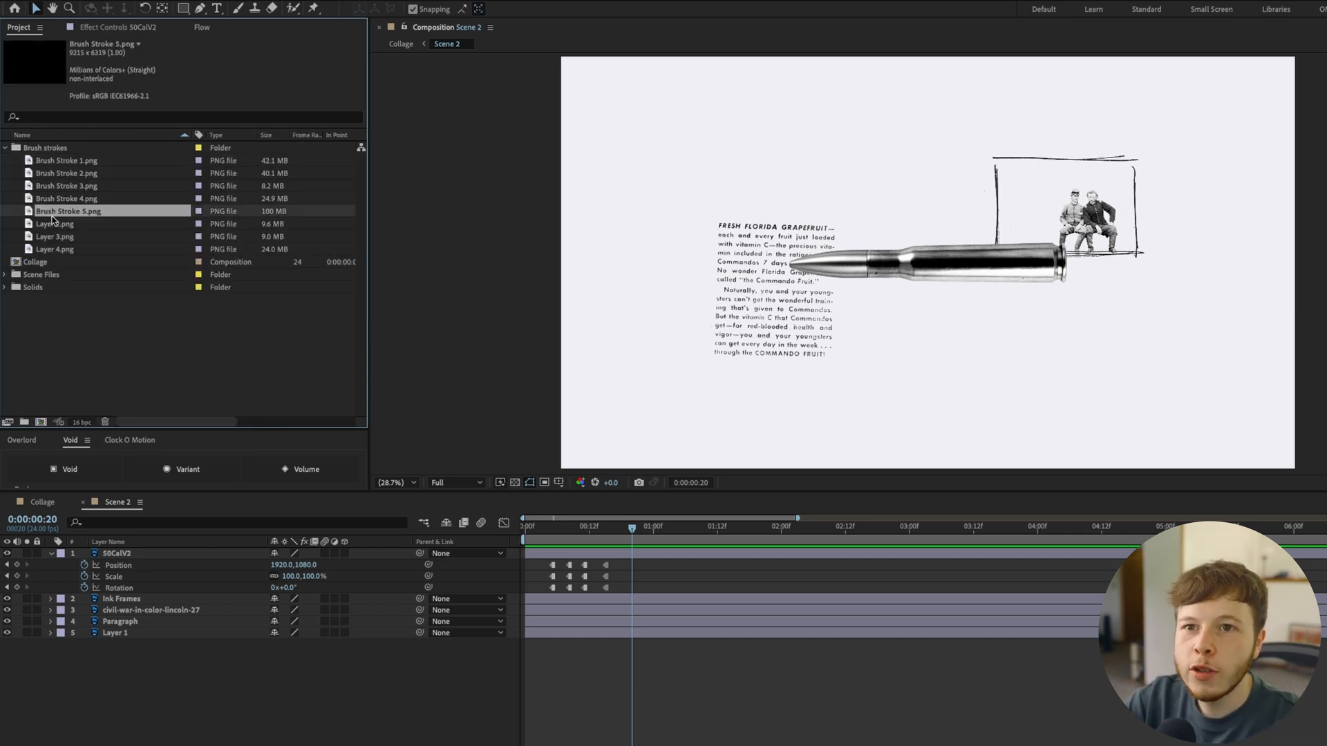
drag(66, 213, 157, 574)
key(ctrl+slash)
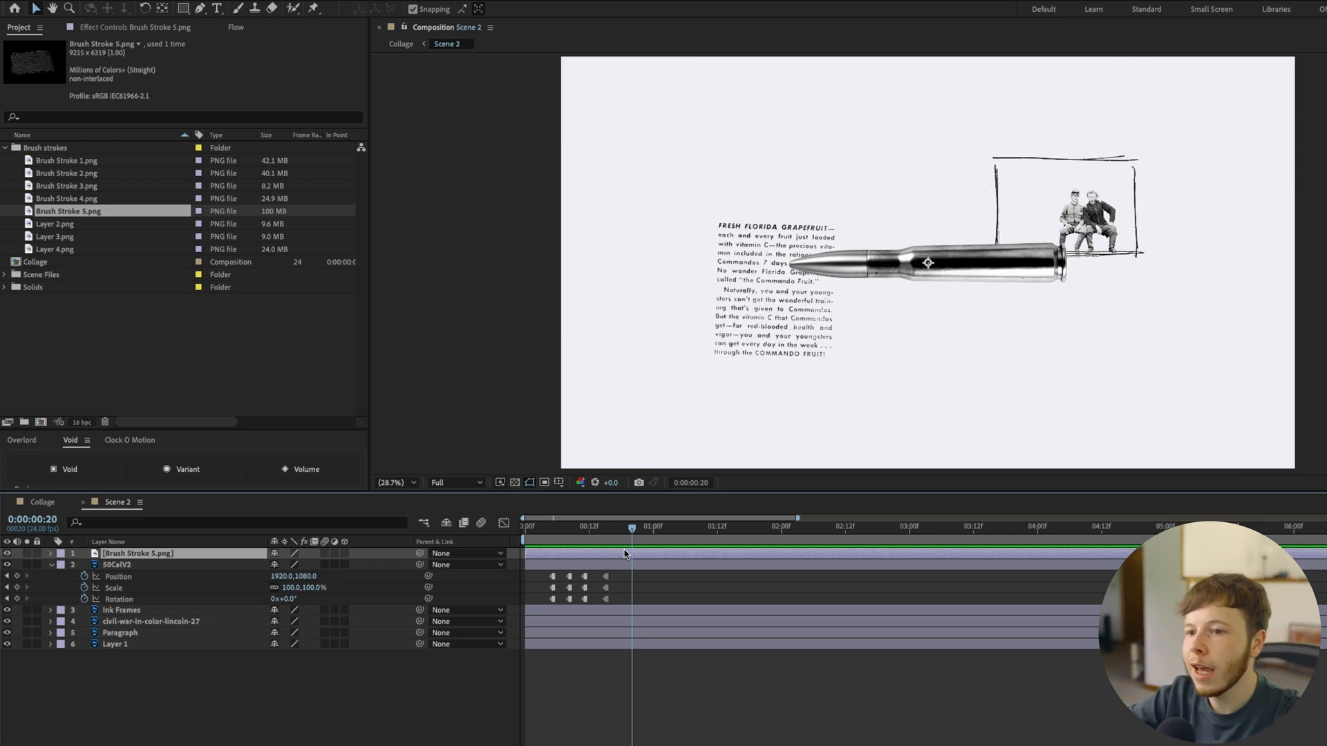
key(semicolon)
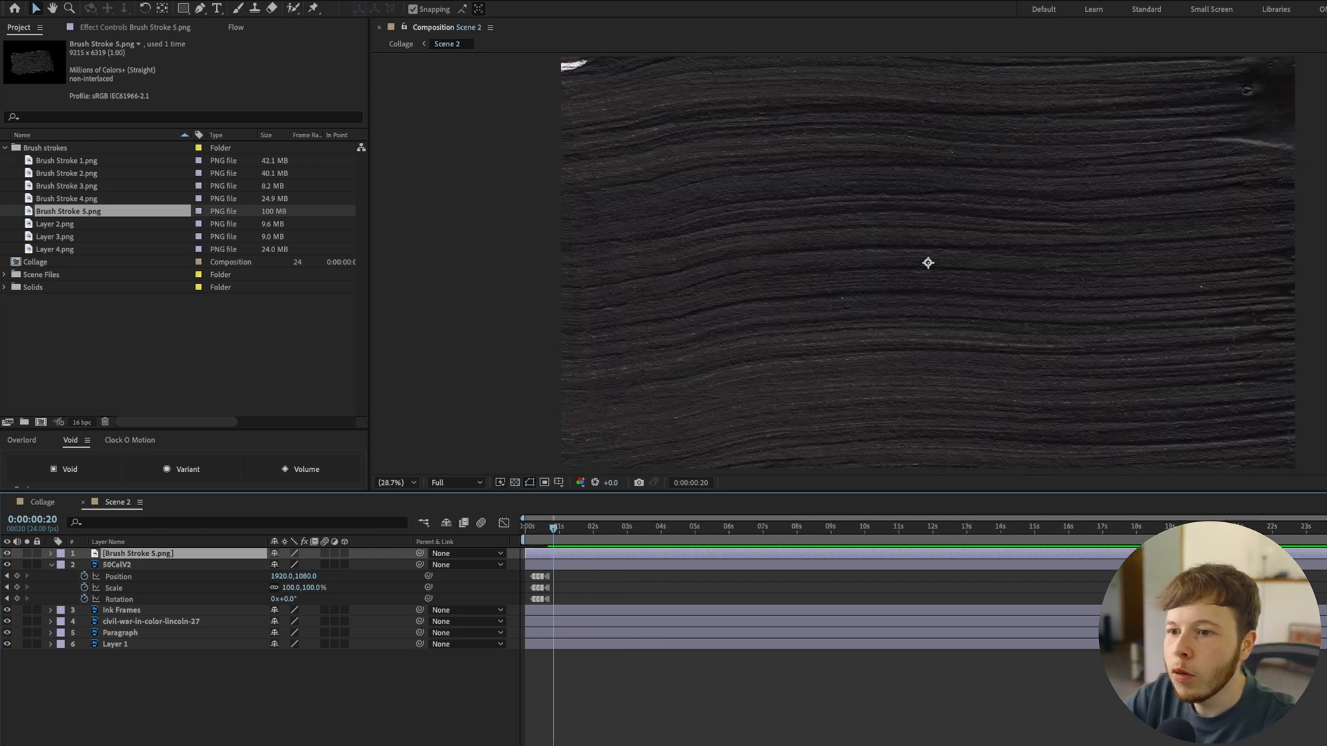
key(s)
drag(288, 569, 242, 571)
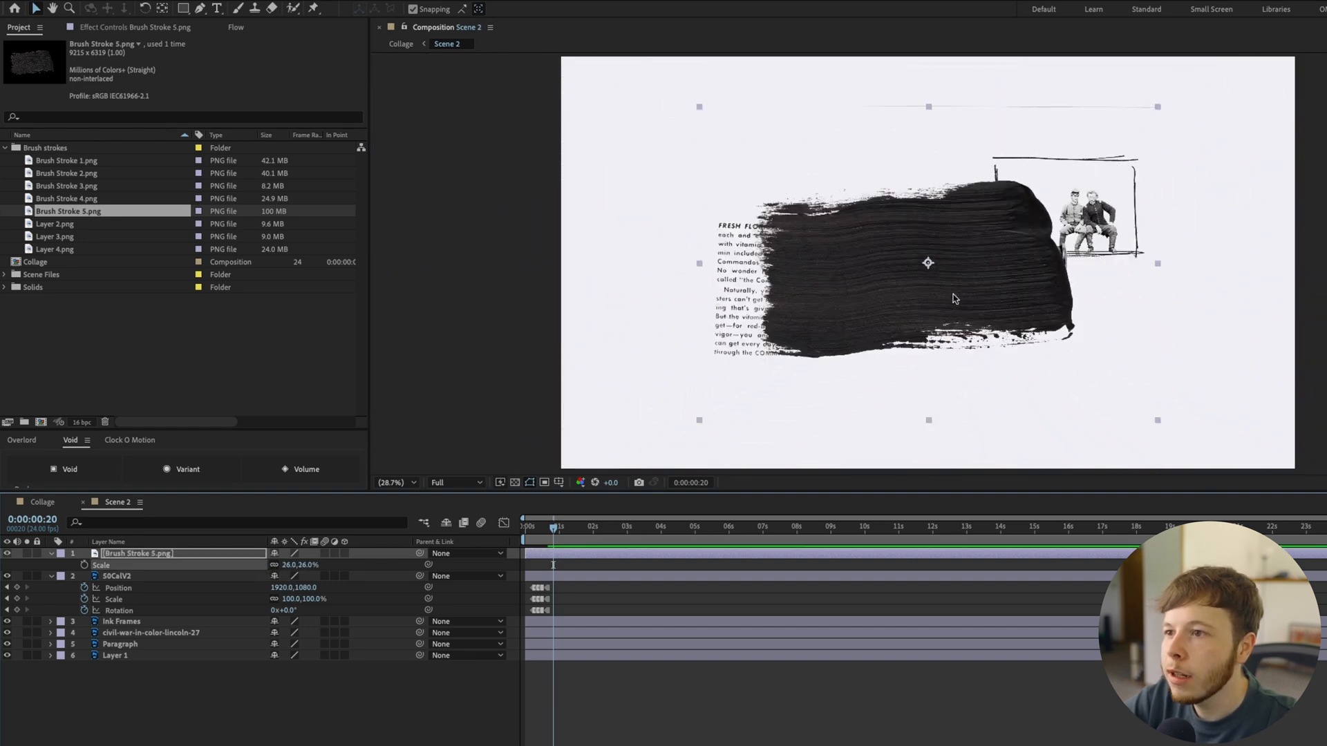
Rotate the brush stroke to 90° and move it to the lower-left part of the frame
click(289, 565)
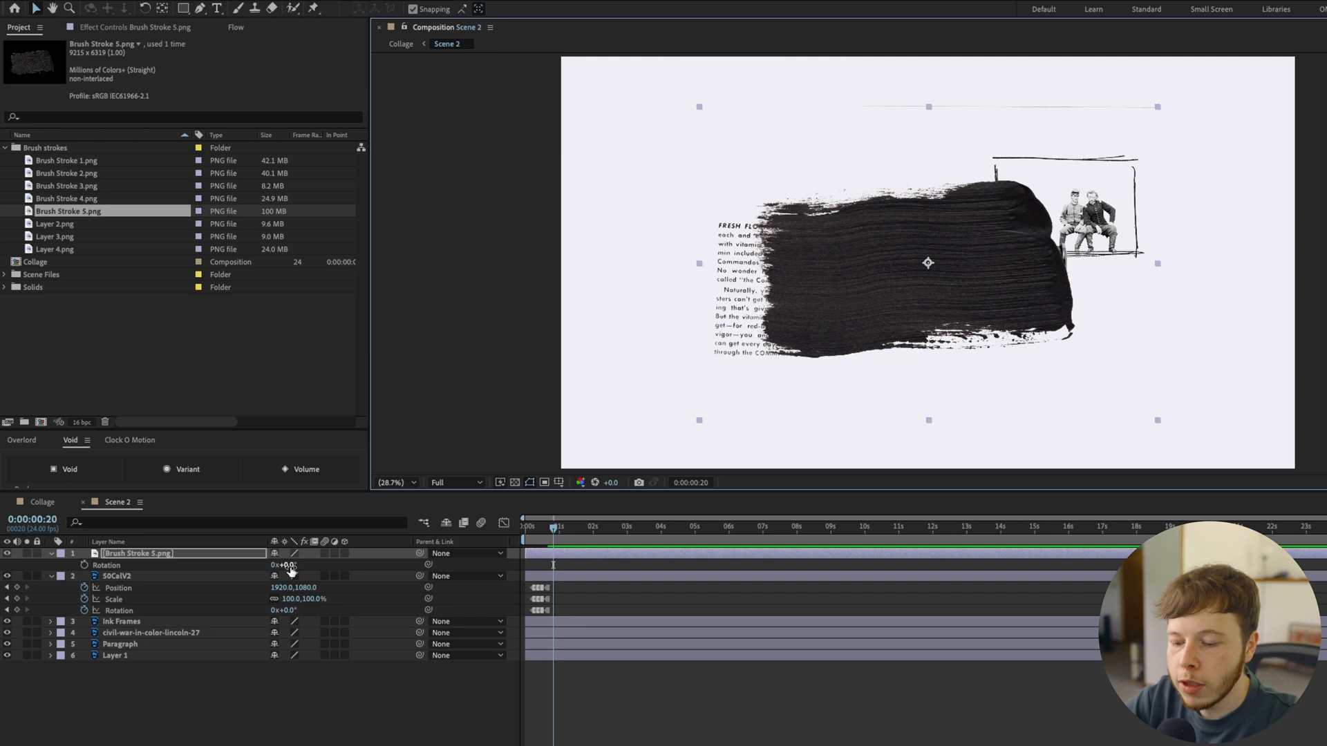
text(90)
key(Return)
mouse_move(930, 352)
mouse_down()
mouse_move(763, 354)
mouse_move(721, 471)
mouse_up()
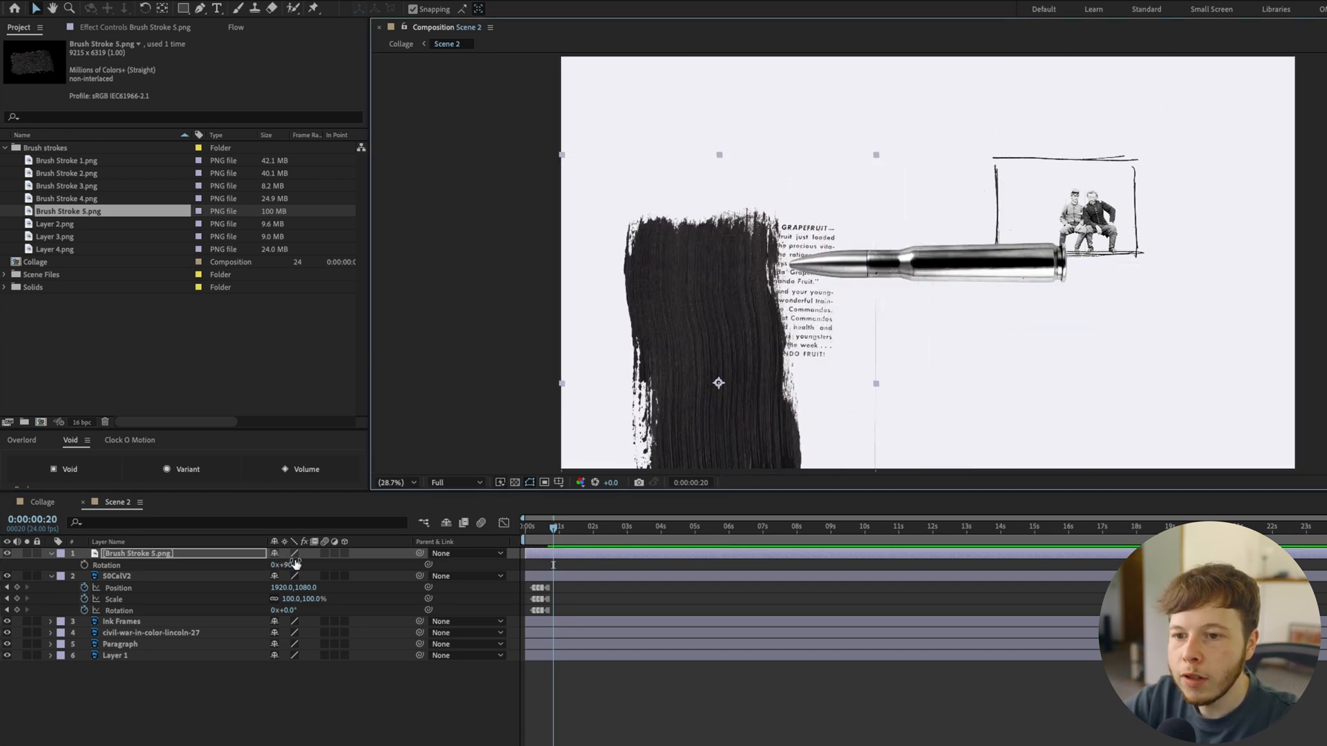
Set the brush stroke's Rotation to 180°
click(290, 565)
text(180)
key(Return)
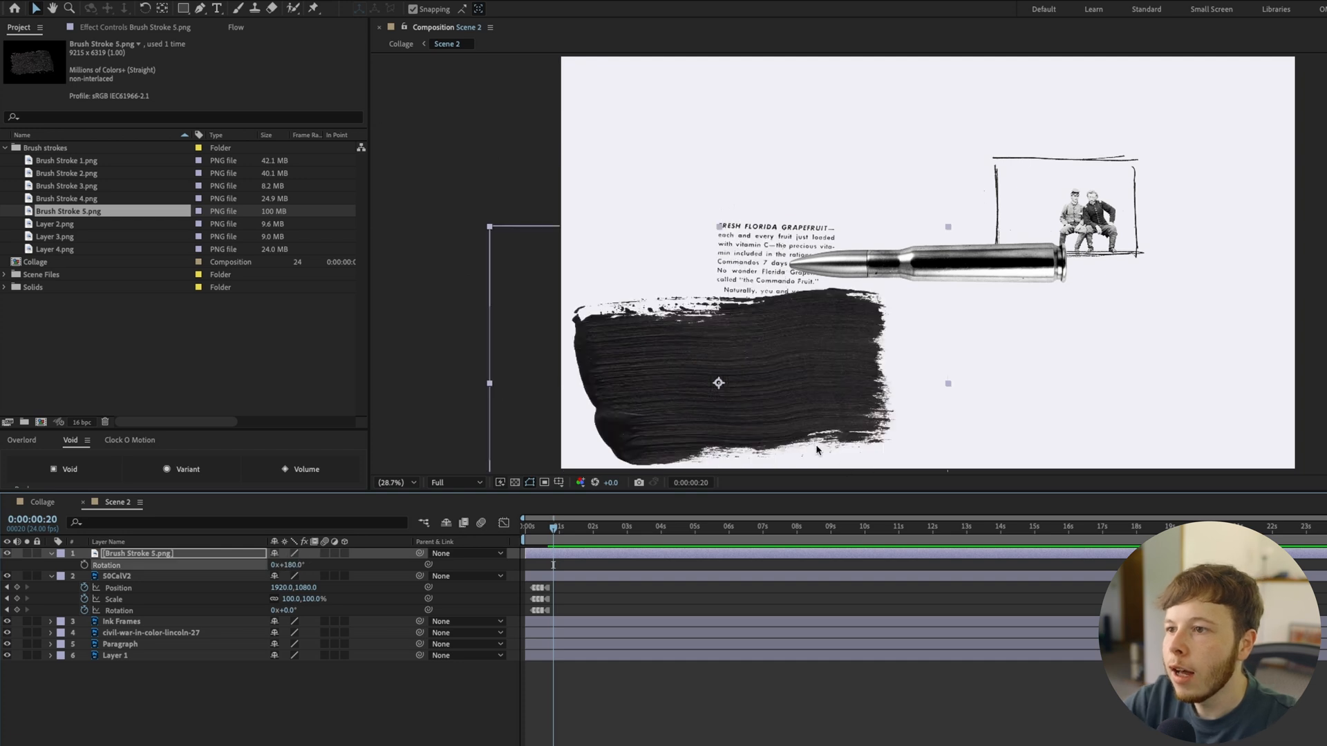
Move the brush stroke up to cover the paragraph, around Position 737.1, 1261.5, and set a Position keyframe at frame 20
mouse_move(817, 450)
mouse_down()
mouse_move(710, 376)
mouse_move(733, 339)
mouse_move(757, 334)
mouse_move(618, 332)
mouse_move(797, 331)
mouse_up()
key(p)
click(147, 566)
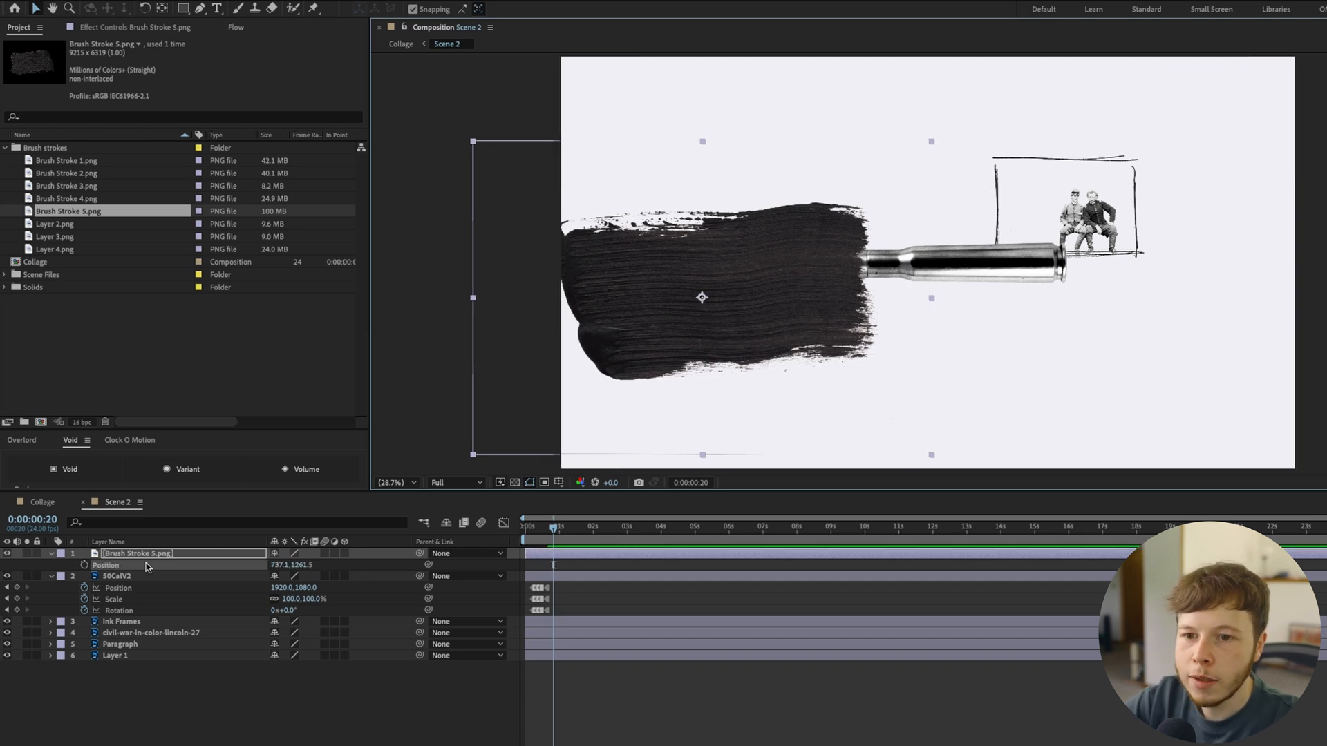
click(84, 565)
Keyframe the brush stroke farther left at frames 15, 10 and 5, clearing the paragraph at about Position -266.5, 1297.5 on frame 5
key(Page_Up)
key(Page_Up)
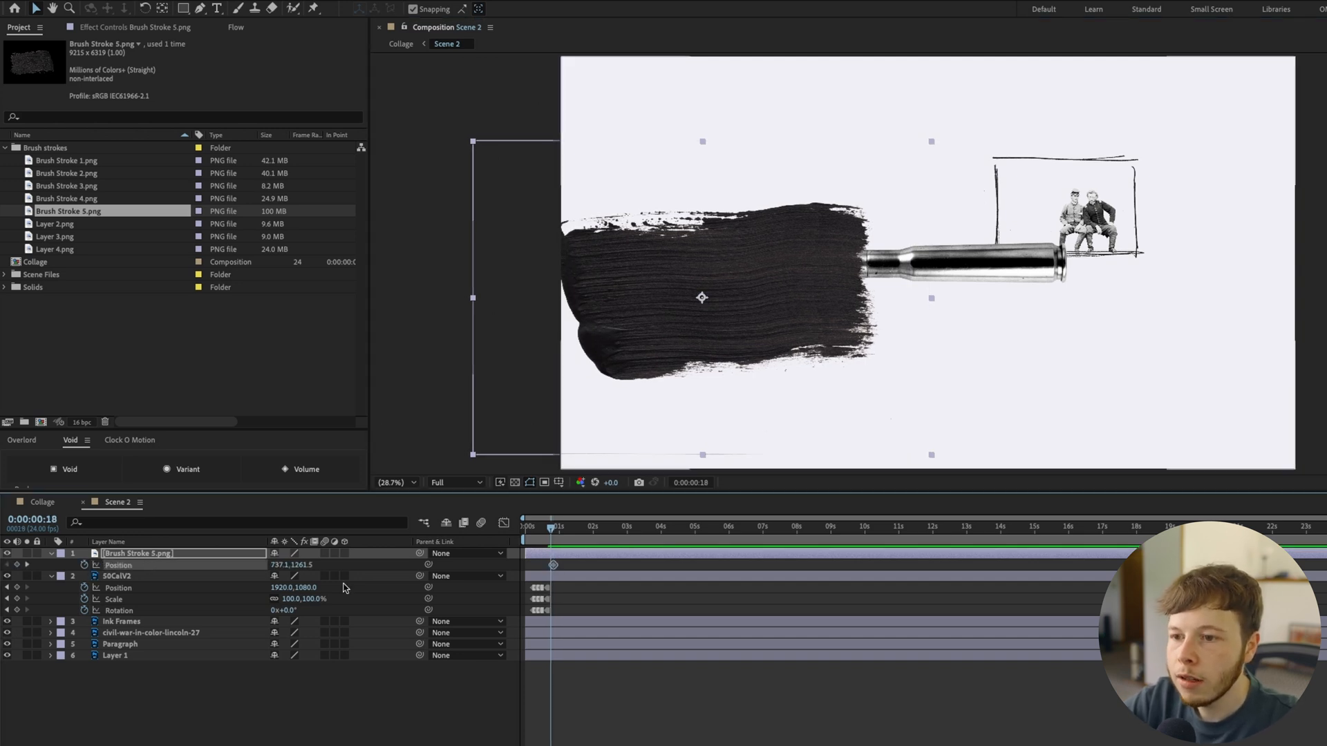
key(Page_Up)
key(Page_Up)
key(Page_Up)
key(Page_Up)
key(Page_Up)
key(Page_Up)
key(Page_Up)
key(Page_Up)
drag(792, 325, 700, 310)
key(Page_Up)
key(Page_Up)
key(Page_Up)
key(Page_Up)
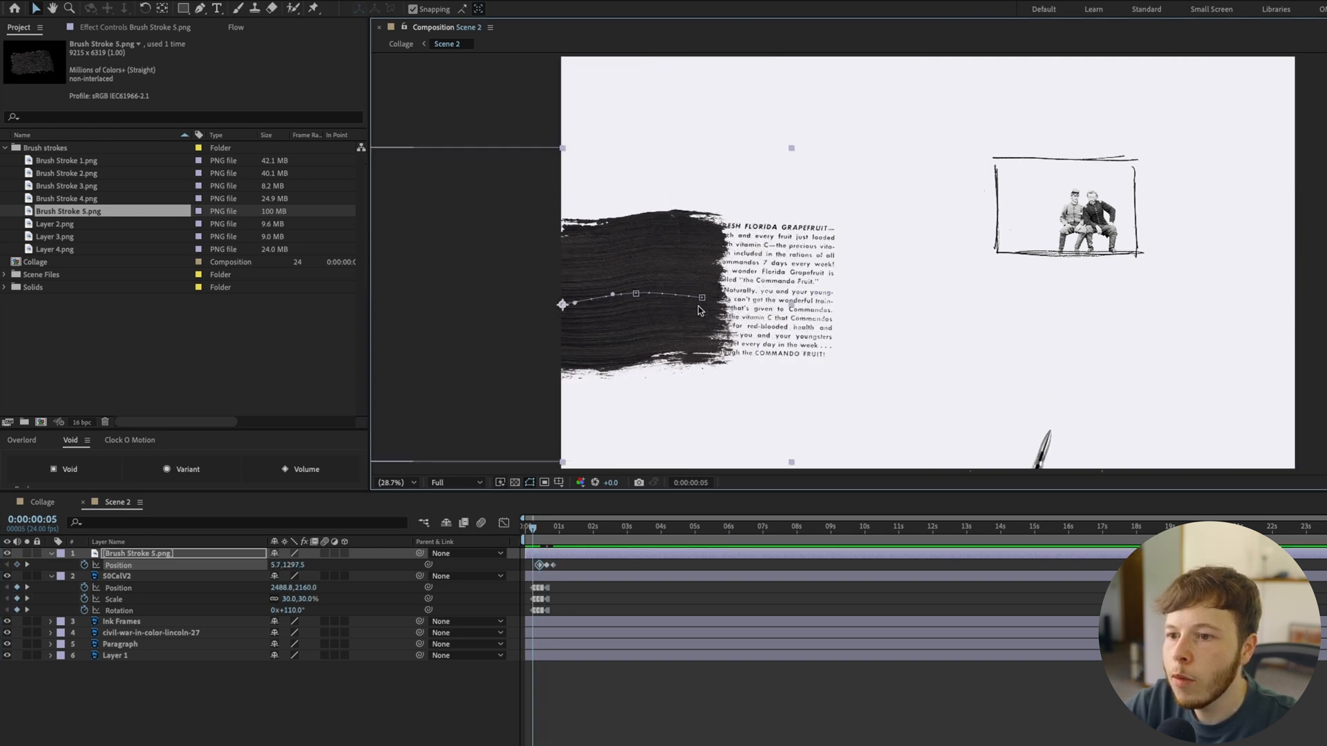
drag(634, 260, 582, 262)
Convert the brush stroke's Position keyframes to hold keyframes and preview the stepped motion
right_click(553, 565)
click(622, 714)
key(=)
key(=)
key(=)
click(627, 703)
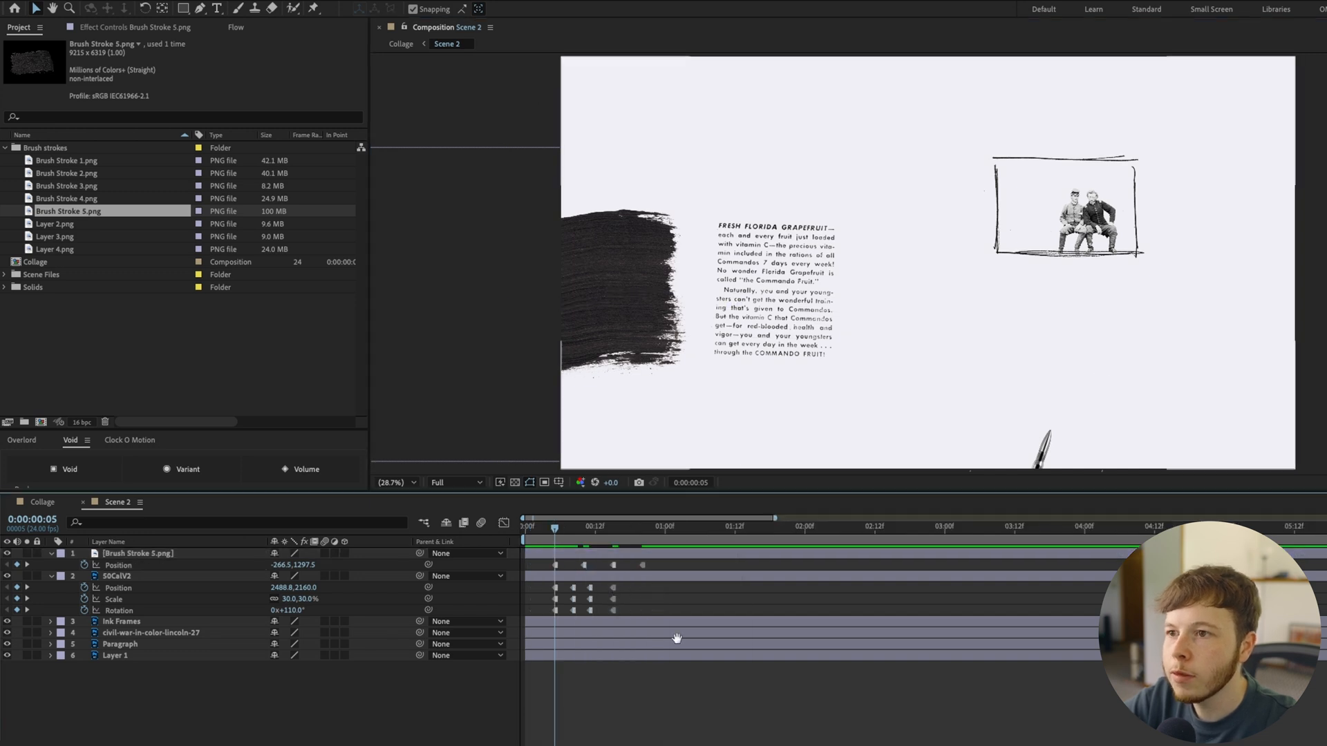
key(space)
Use the Brush Stroke 5.png layer as the track matte for the Paragraph layer and preview the reveal
click(127, 565)
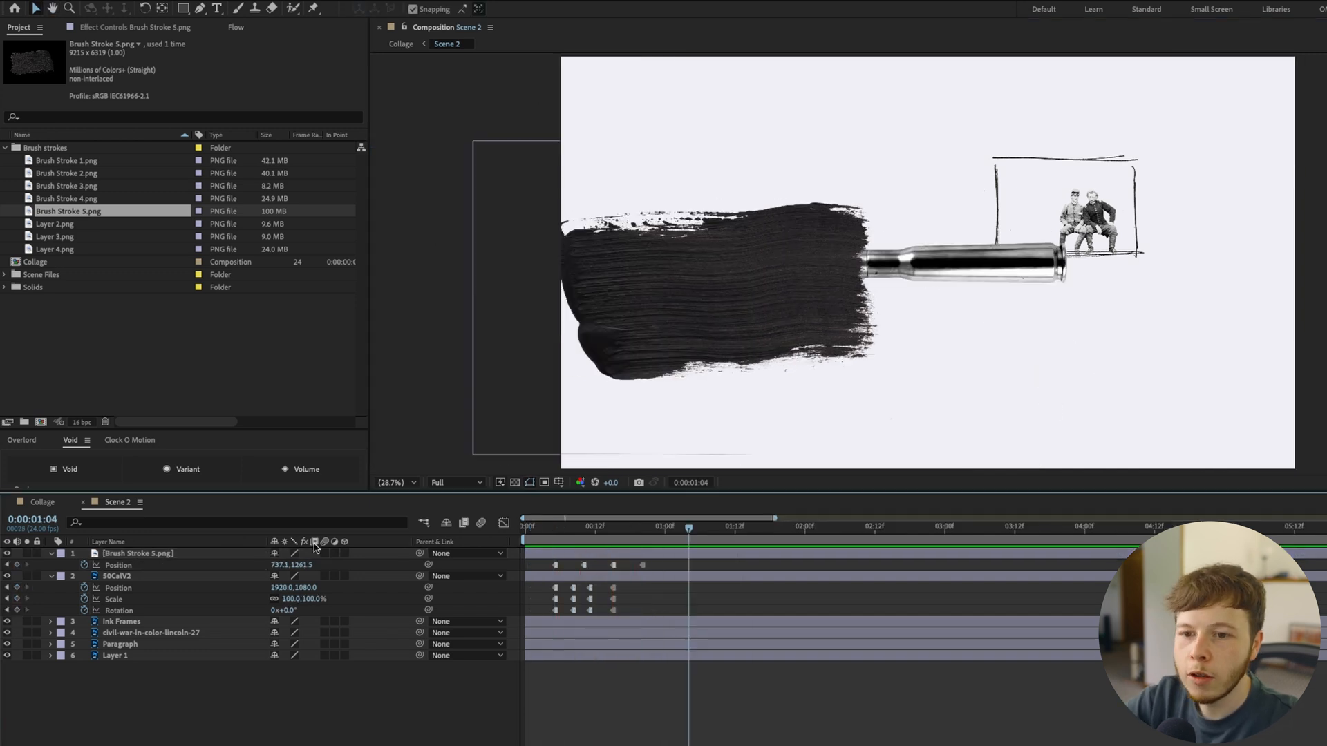
click(135, 647)
key(F4)
drag(351, 647, 142, 554)
drag(712, 528, 591, 541)
key(space)
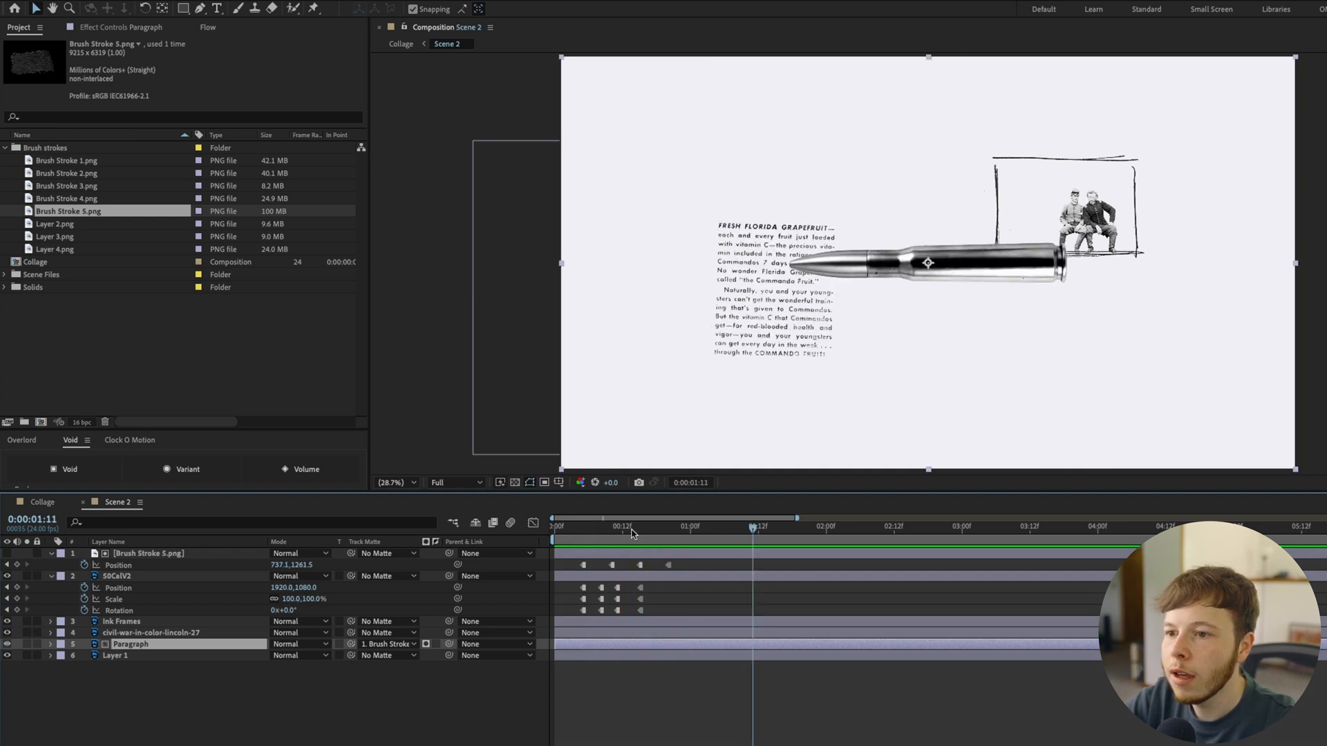
Retime the brush stroke's Position keyframes evenly between about frames 8 and 18, and preview the paragraph reveal
key(space)
mouse_move(564, 561)
mouse_down()
mouse_move(725, 572)
mouse_move(512, 563)
mouse_move(604, 568)
mouse_up()
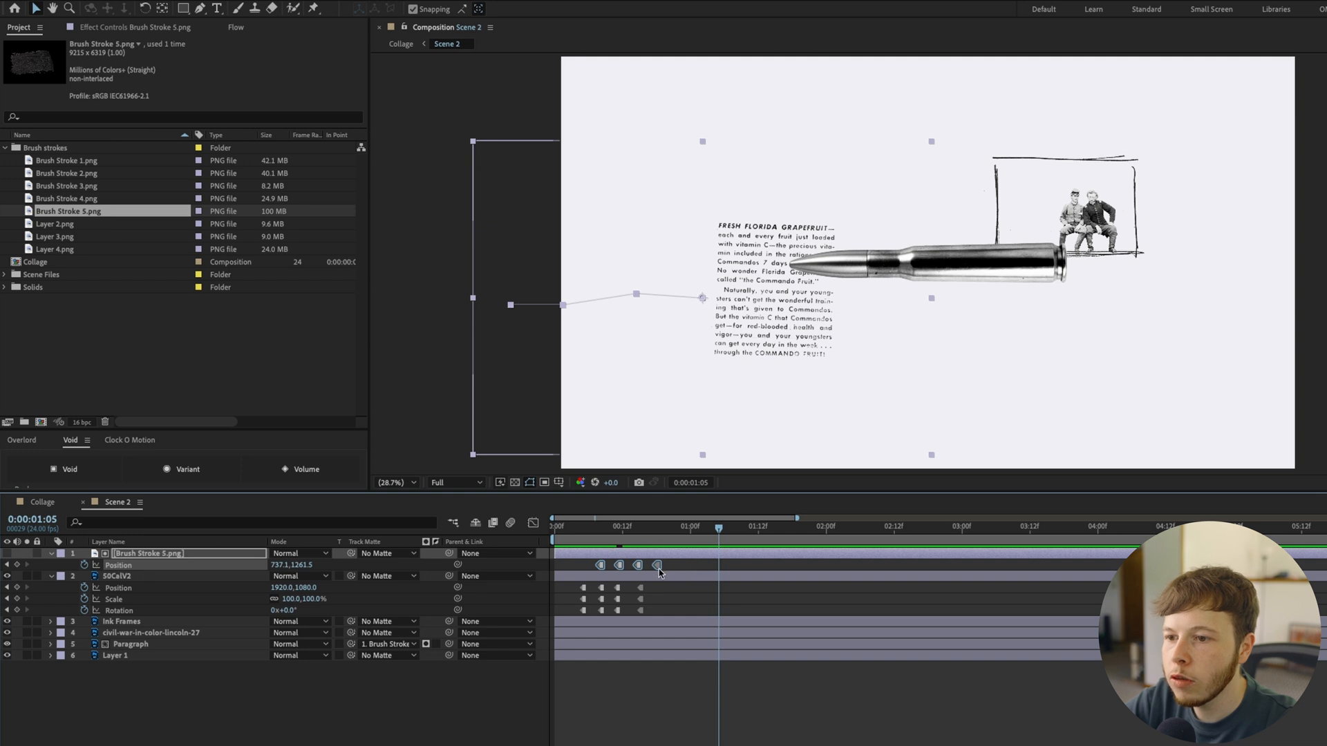
key(space)
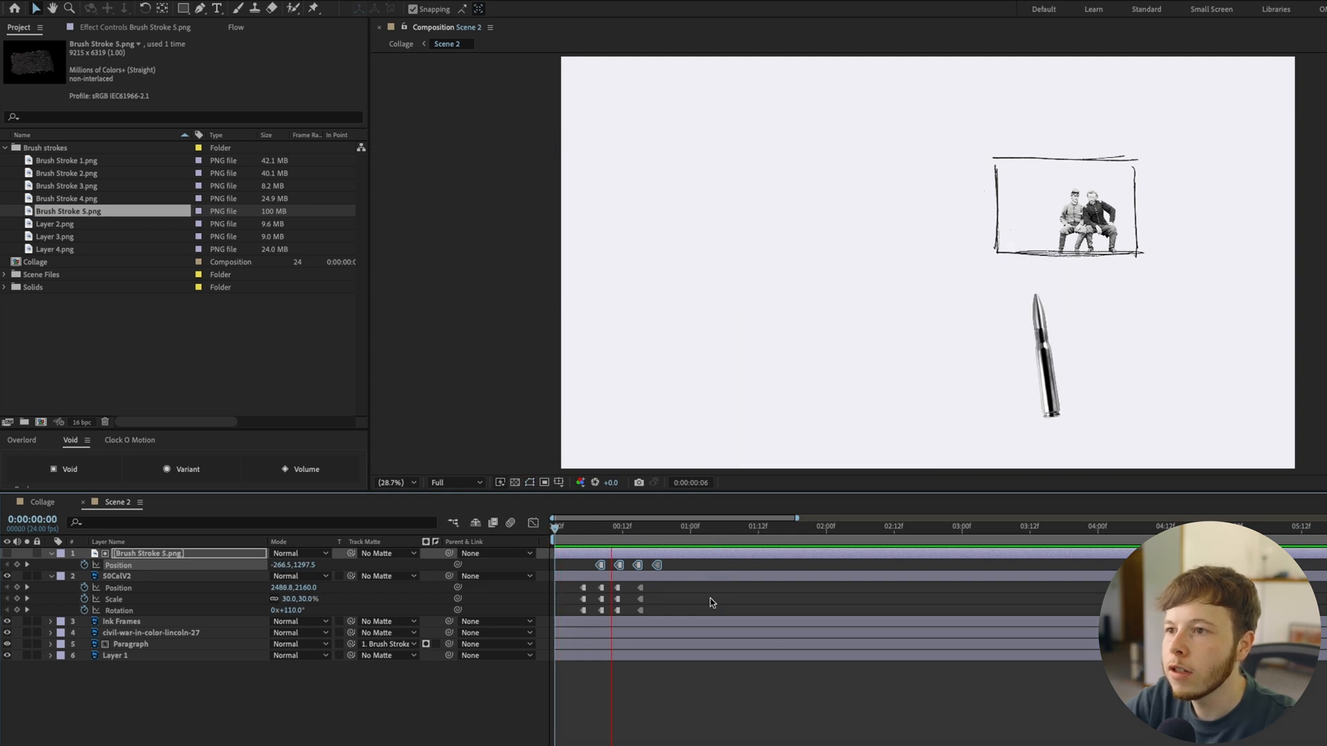
key(space)
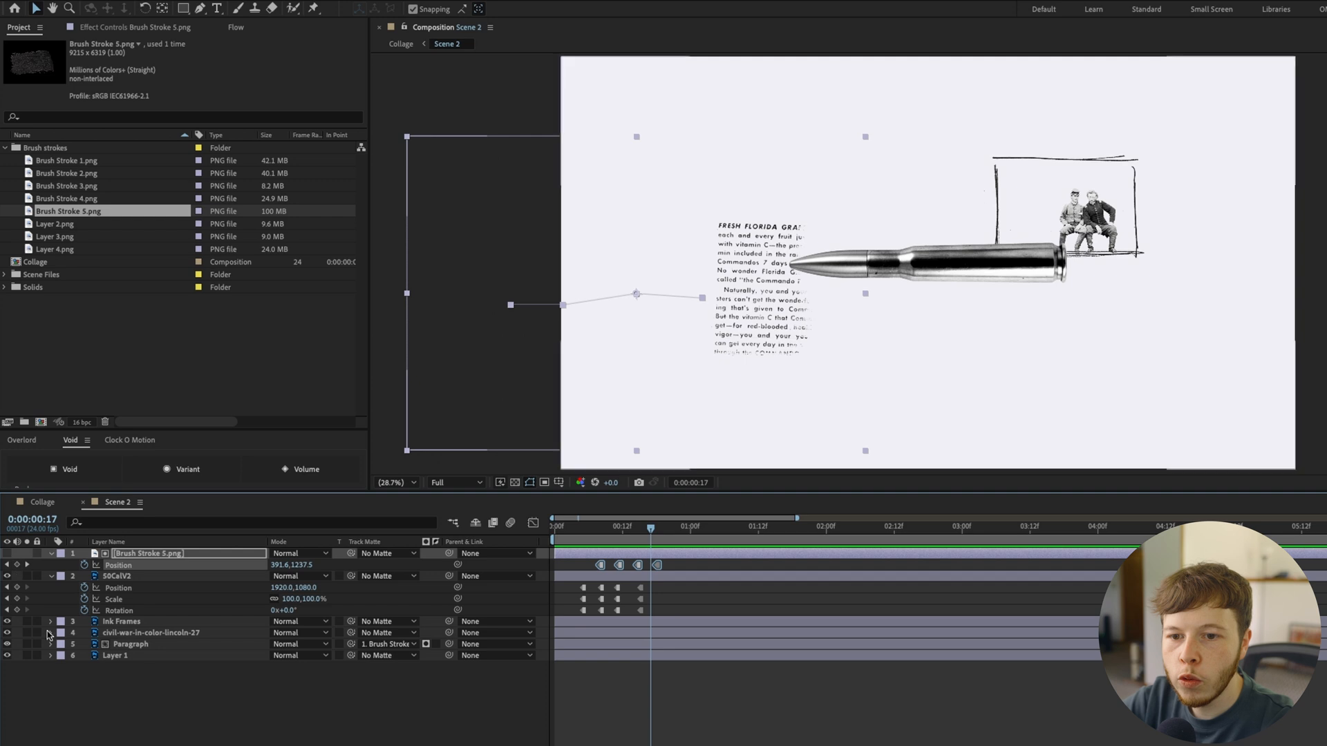
Solo the Ink Frames layer briefly to check its lines on their own
click(122, 623)
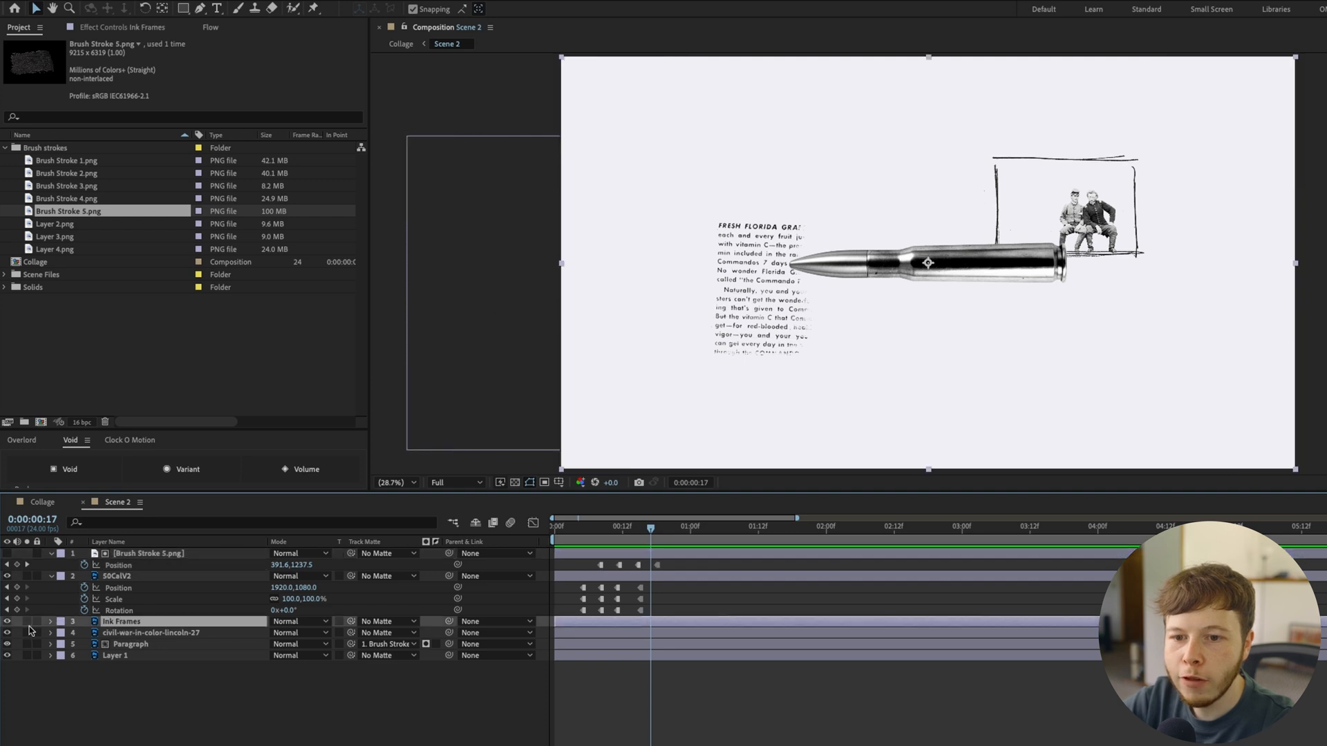
click(28, 622)
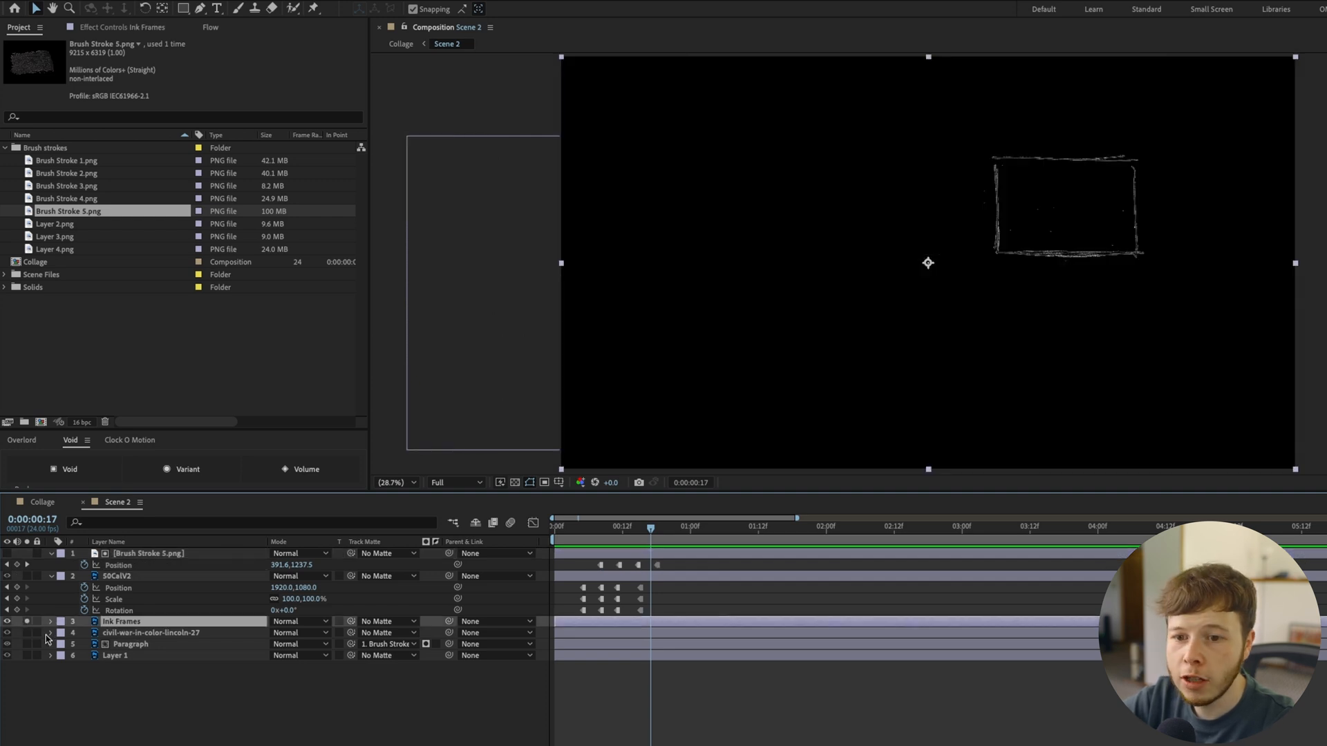
click(27, 622)
Hide the 50CalV2 layer and draw a straight yellow 84 px Pen stroke covering the ink frame's top line
scroll(1105, 177, up, 3)
drag(1178, 194, 906, 289)
drag(1057, 258, 852, 362)
key(v)
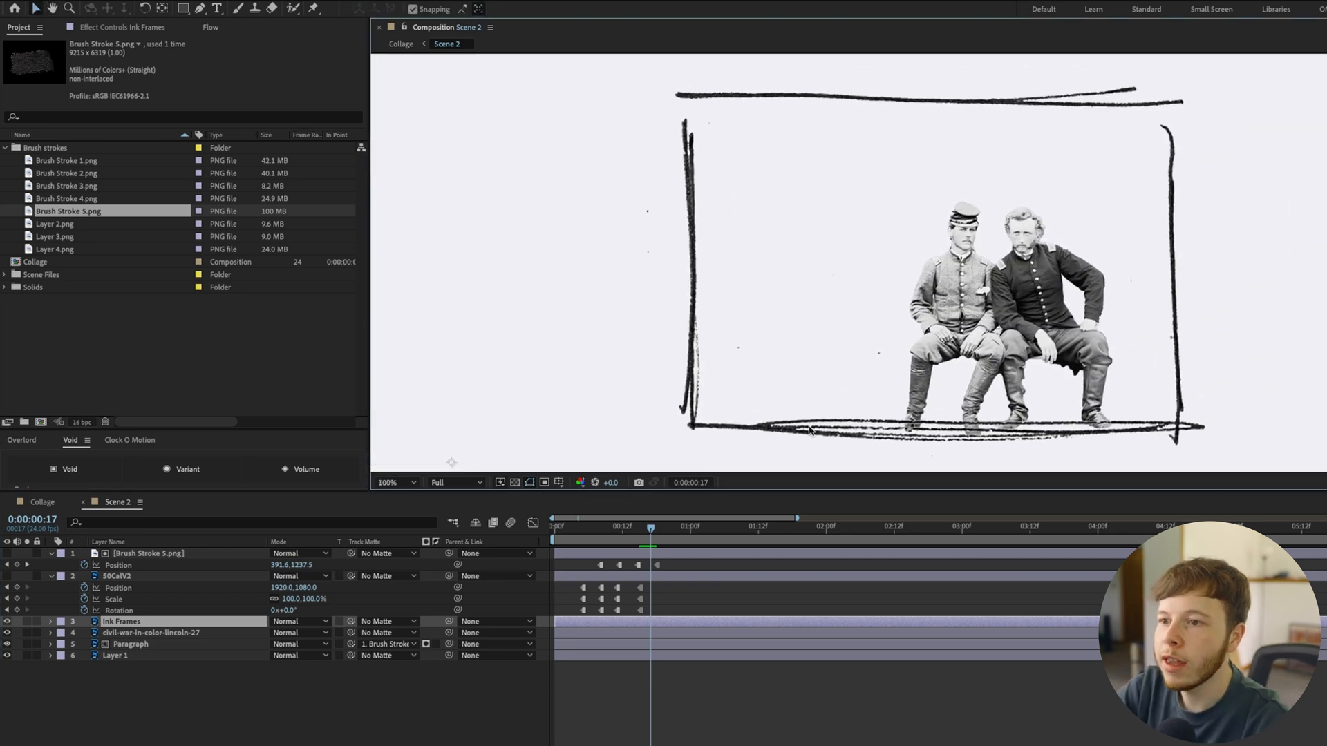
click(201, 12)
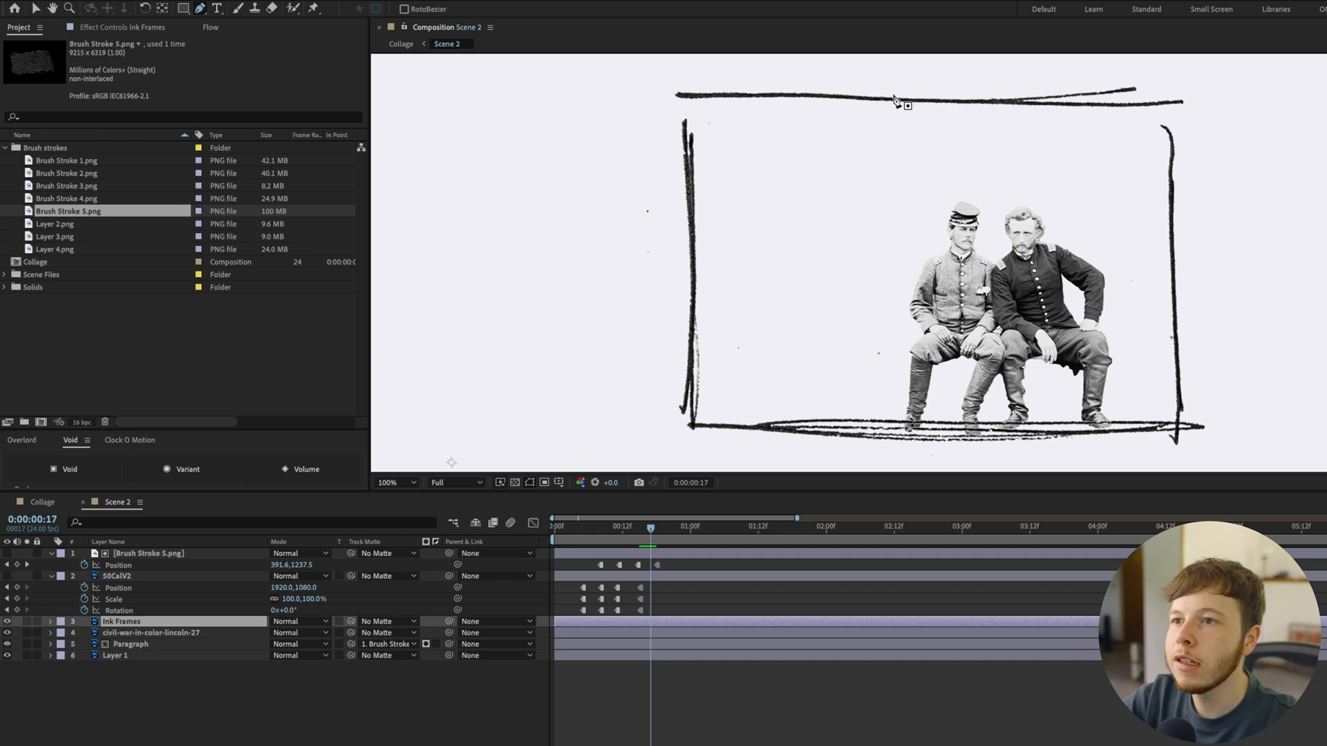
click(657, 91)
click(1239, 86)
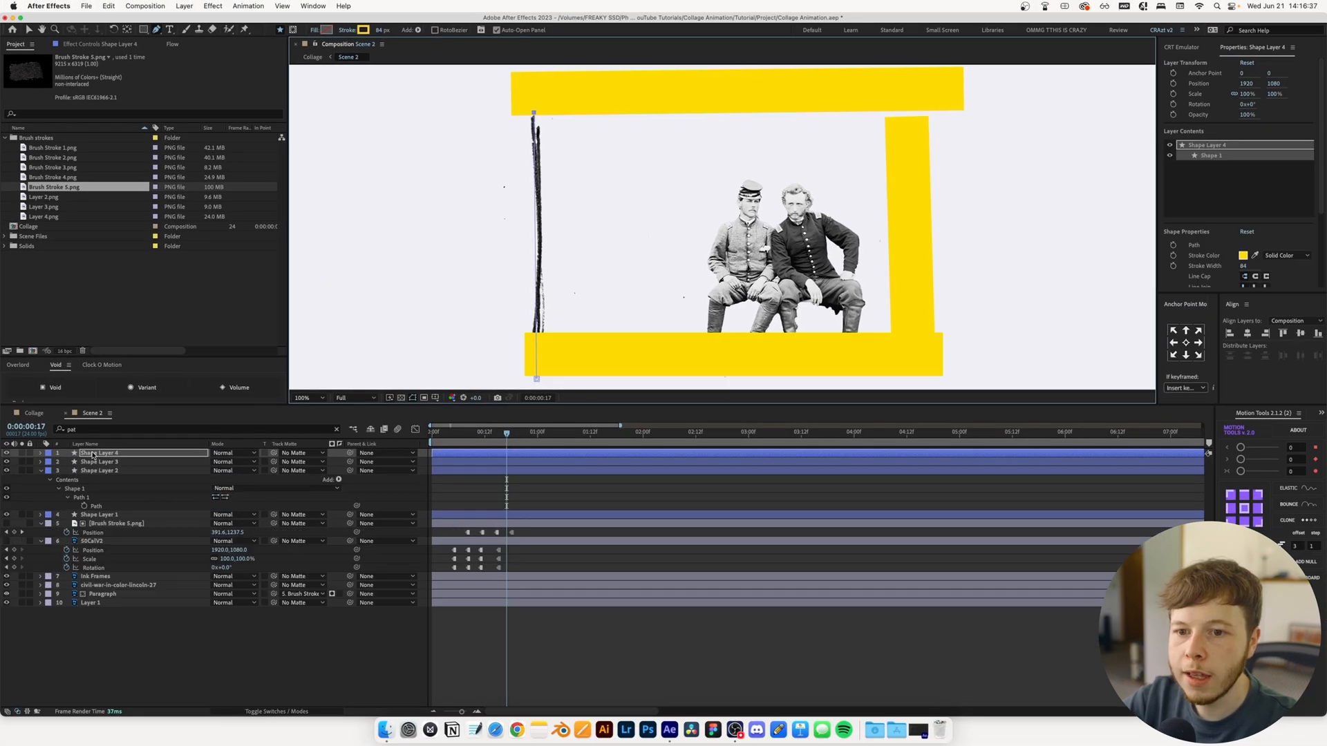
Add Trim Paths to Shape Layer 1 and keyframe its End at 100% on frame 17
click(97, 515)
click(41, 515)
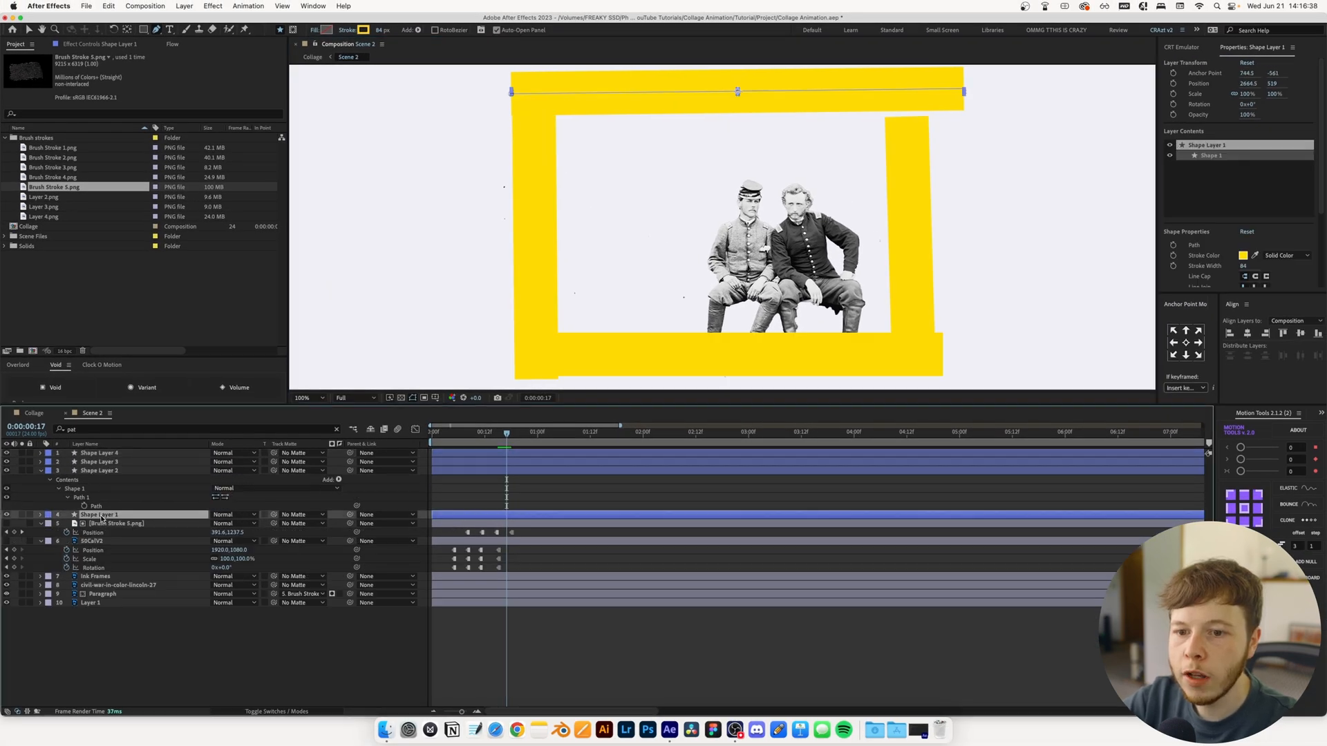
click(339, 524)
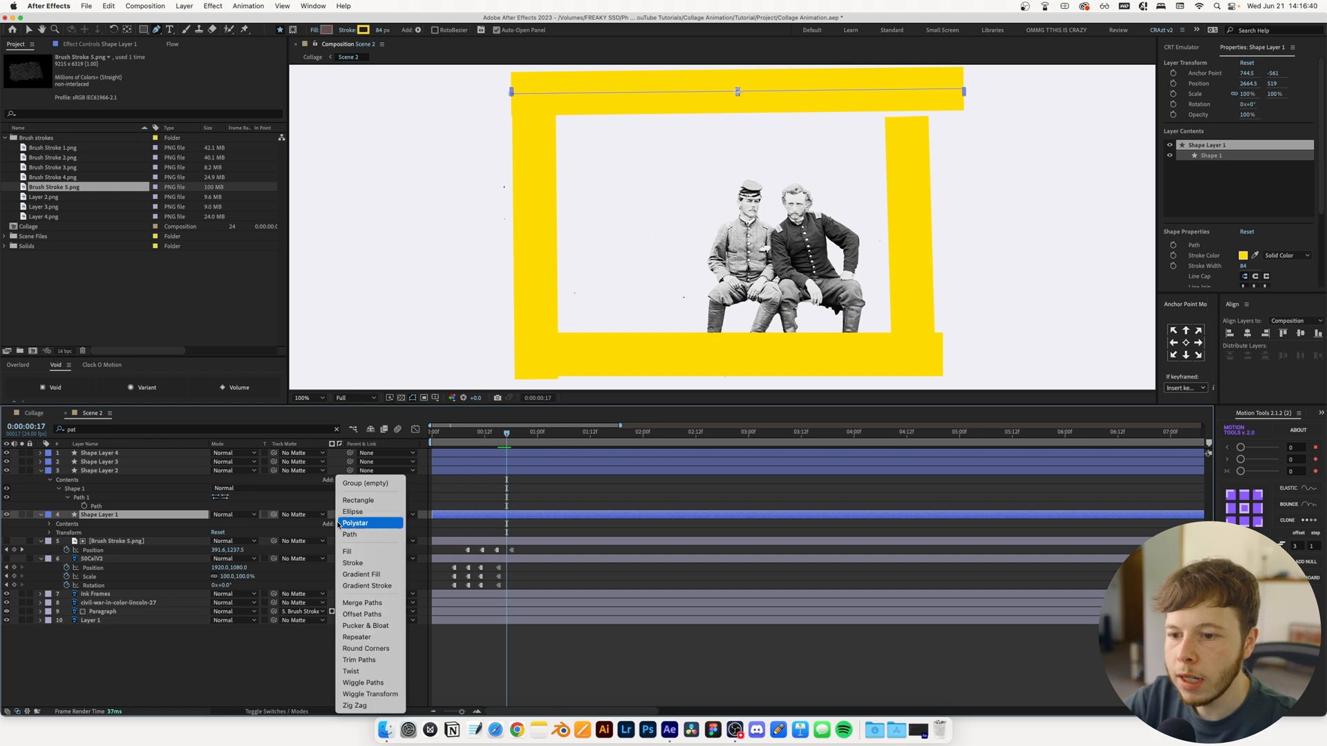
click(370, 661)
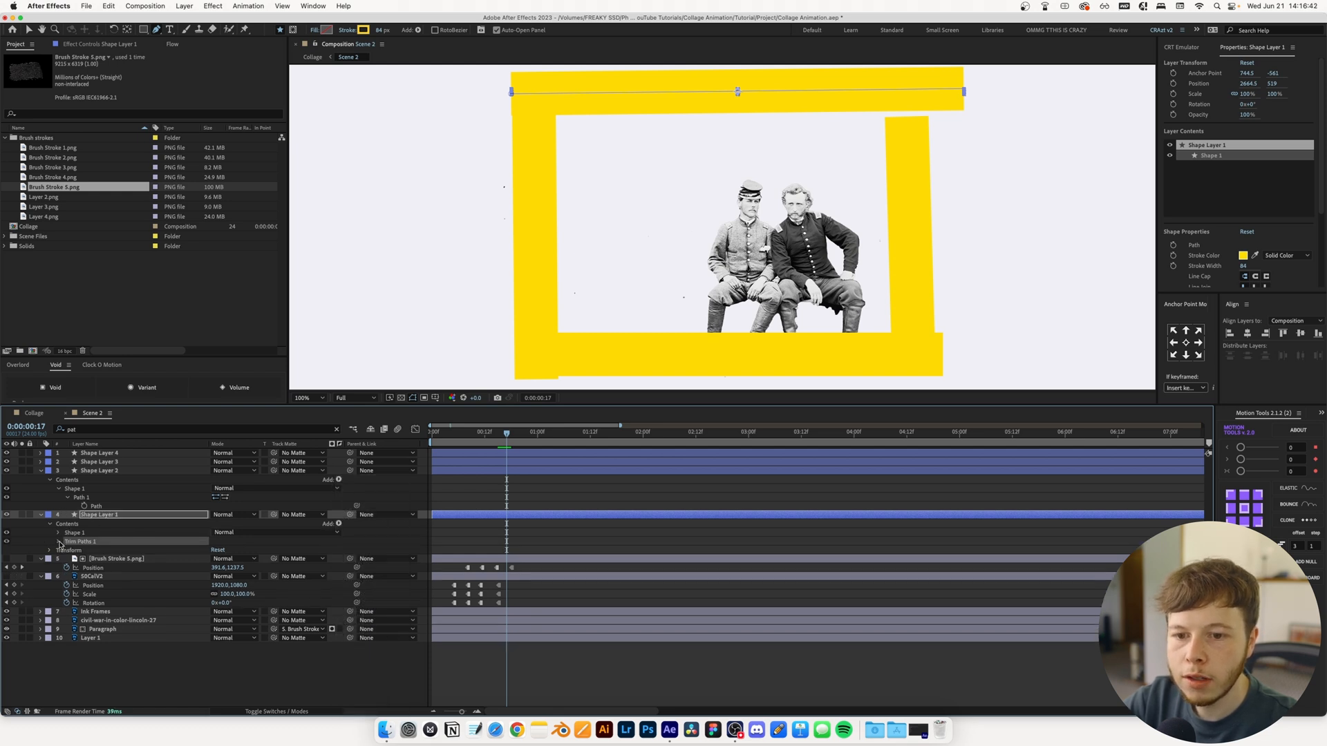
click(59, 543)
click(77, 559)
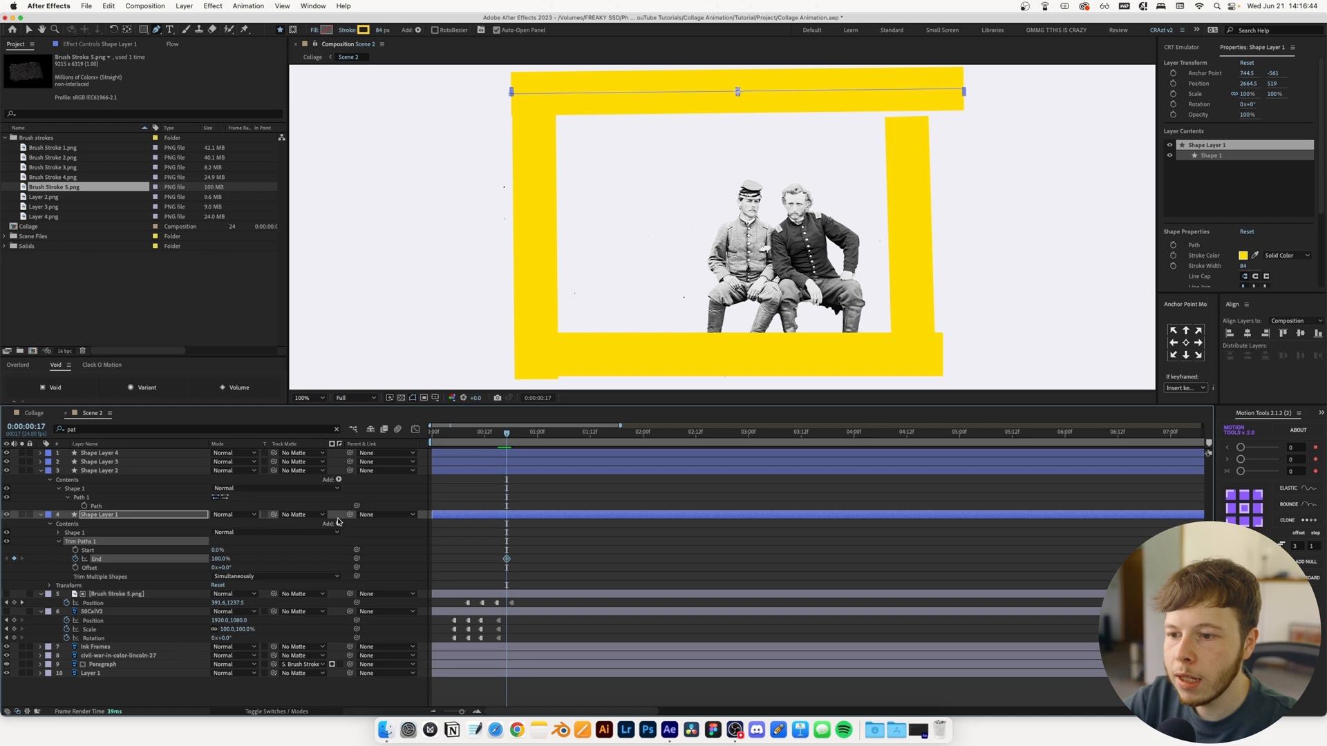
Set Shape Layer 1's Trim Paths End to 0% at frame 10
key(Page_Up)
key(Page_Up)
key(Page_Up)
key(Page_Up)
key(Page_Up)
key(Page_Up)
key(Page_Up)
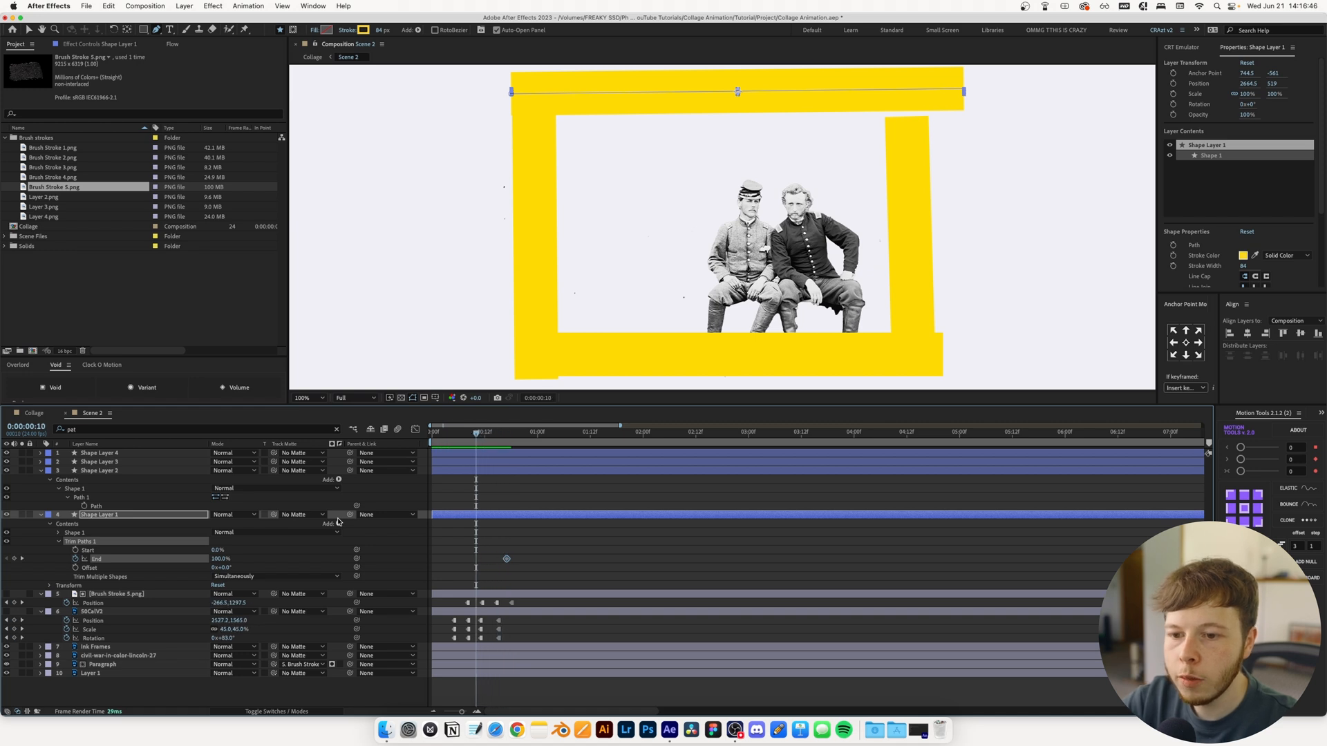
text(0)
key(Return)
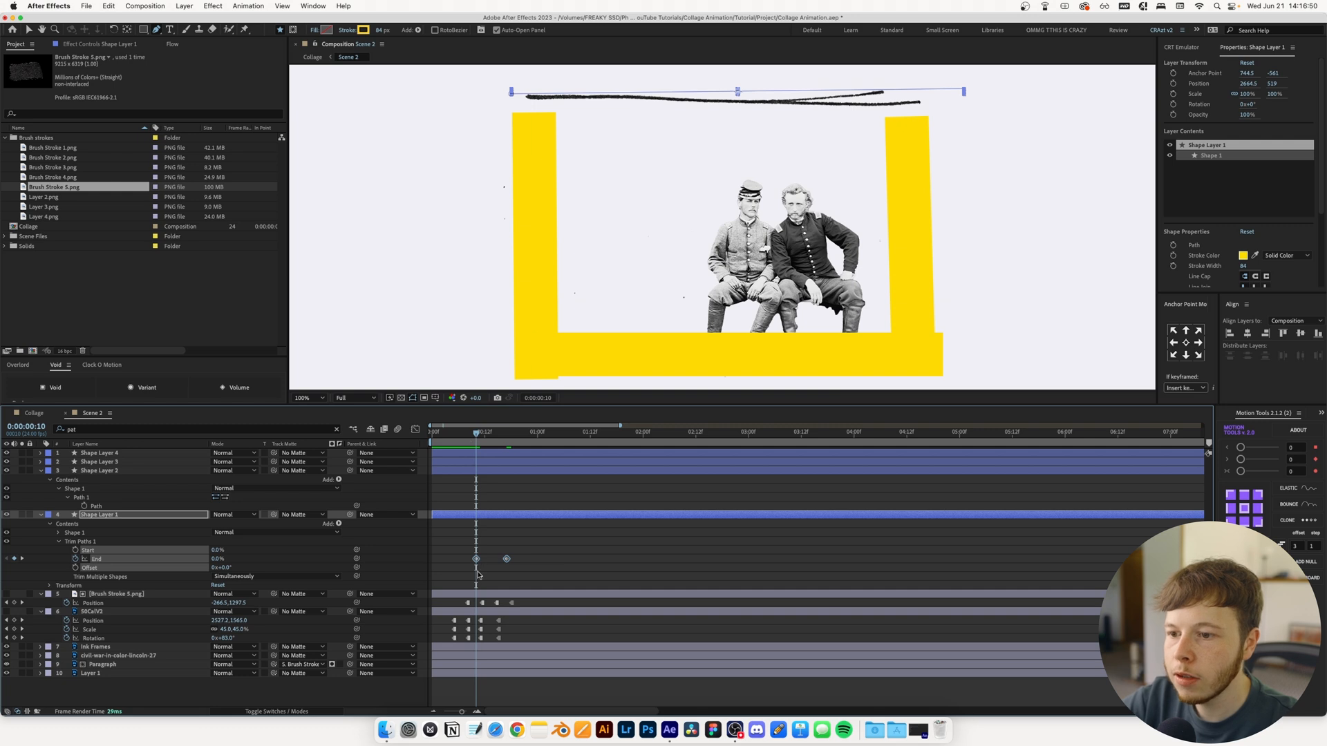
Paste the animated Trim Paths onto Shape Layers 2, 3 and 4, and reveal the keyframes of all four shape layers
click(473, 471)
shift+click(476, 453)
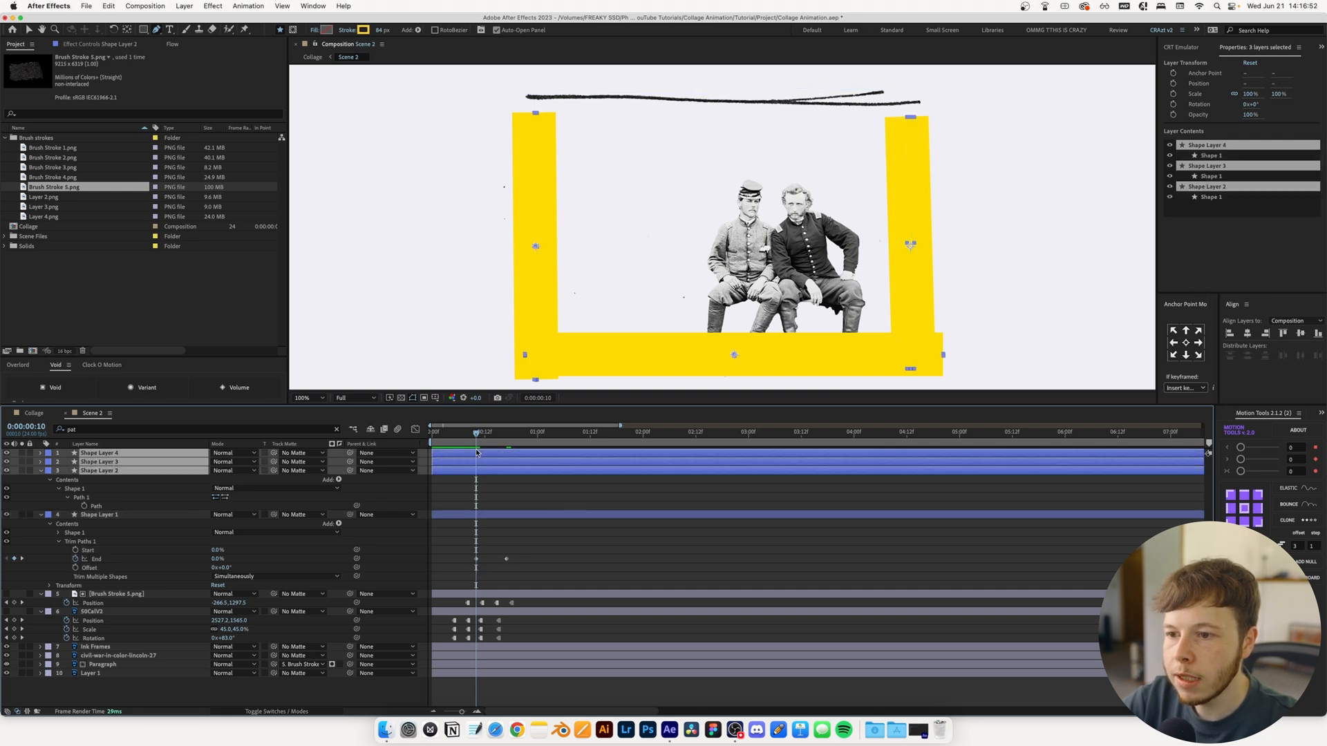
key(super+v)
click(584, 602)
key(u)
key(u)
click(502, 479)
shift+click(502, 453)
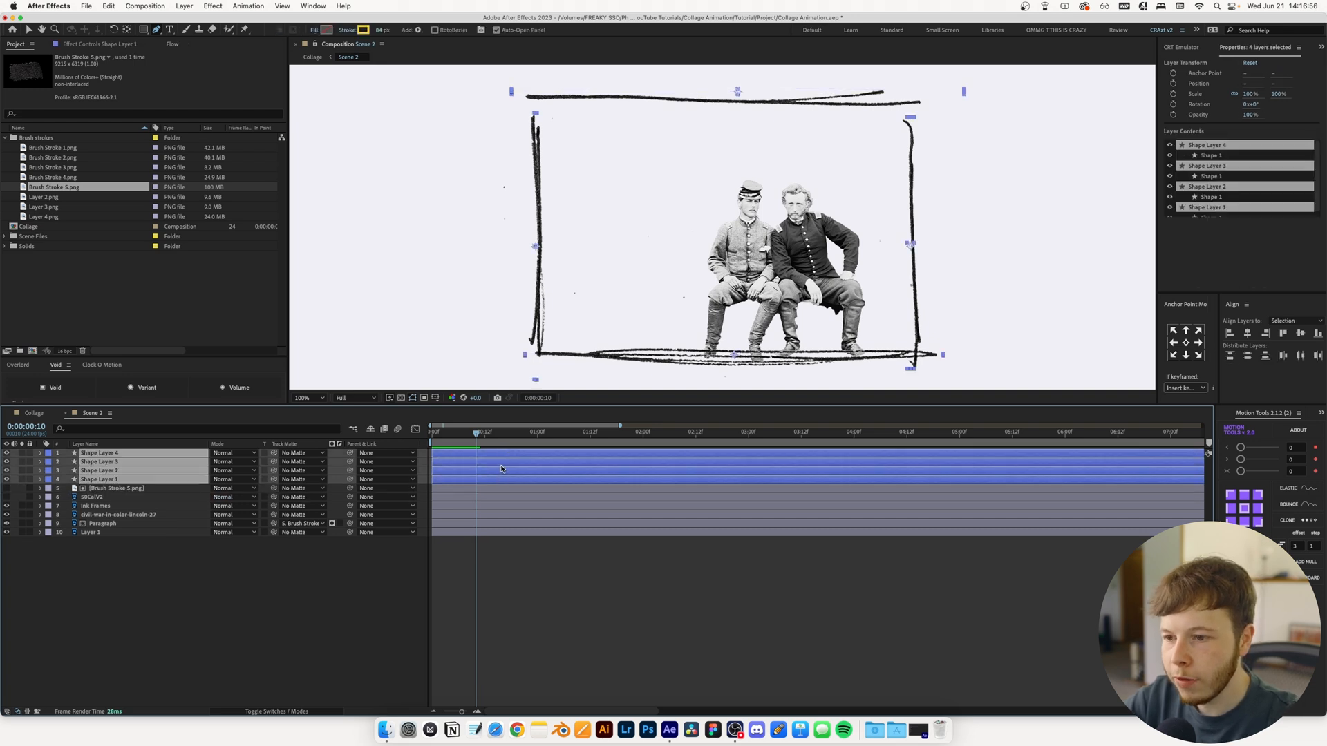
key(u)
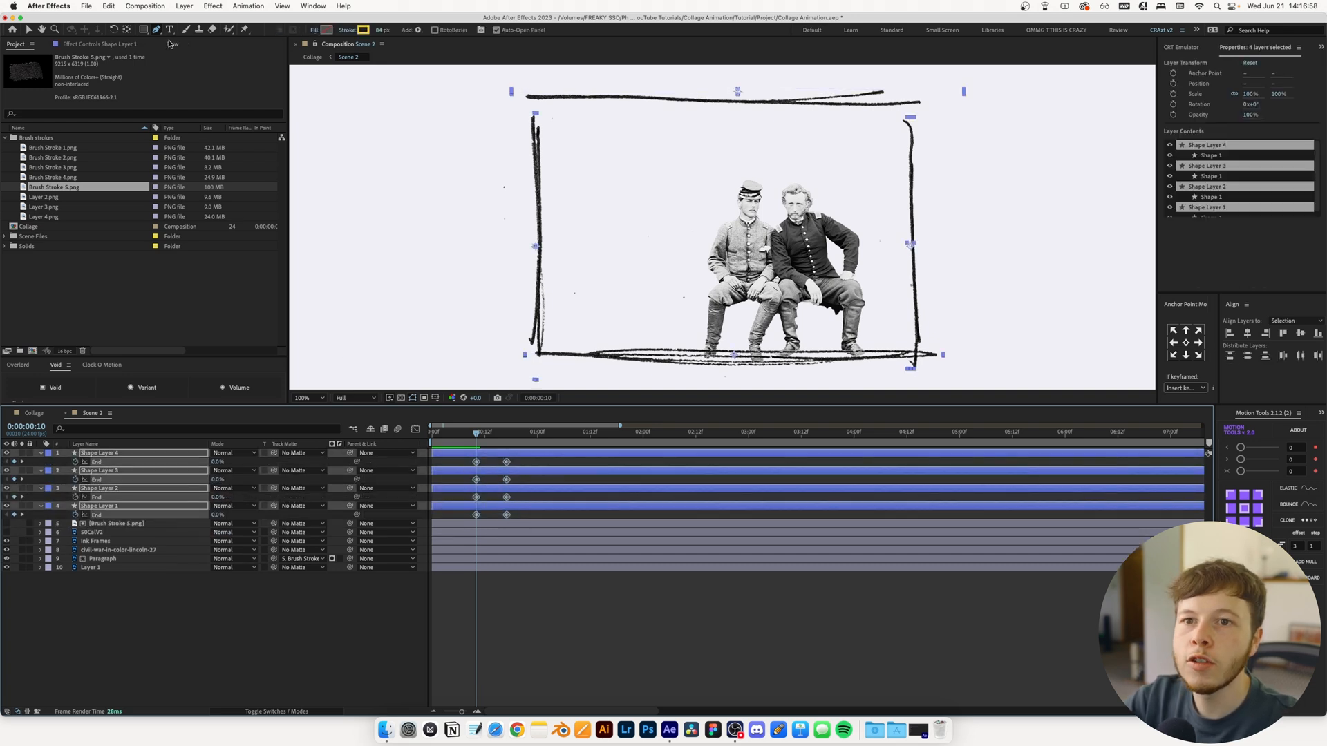
Ease the four layers' End keyframes with the 0.88, 0.14, 0.12, 0.86 Flow curve and stagger the shape layers in time
click(172, 44)
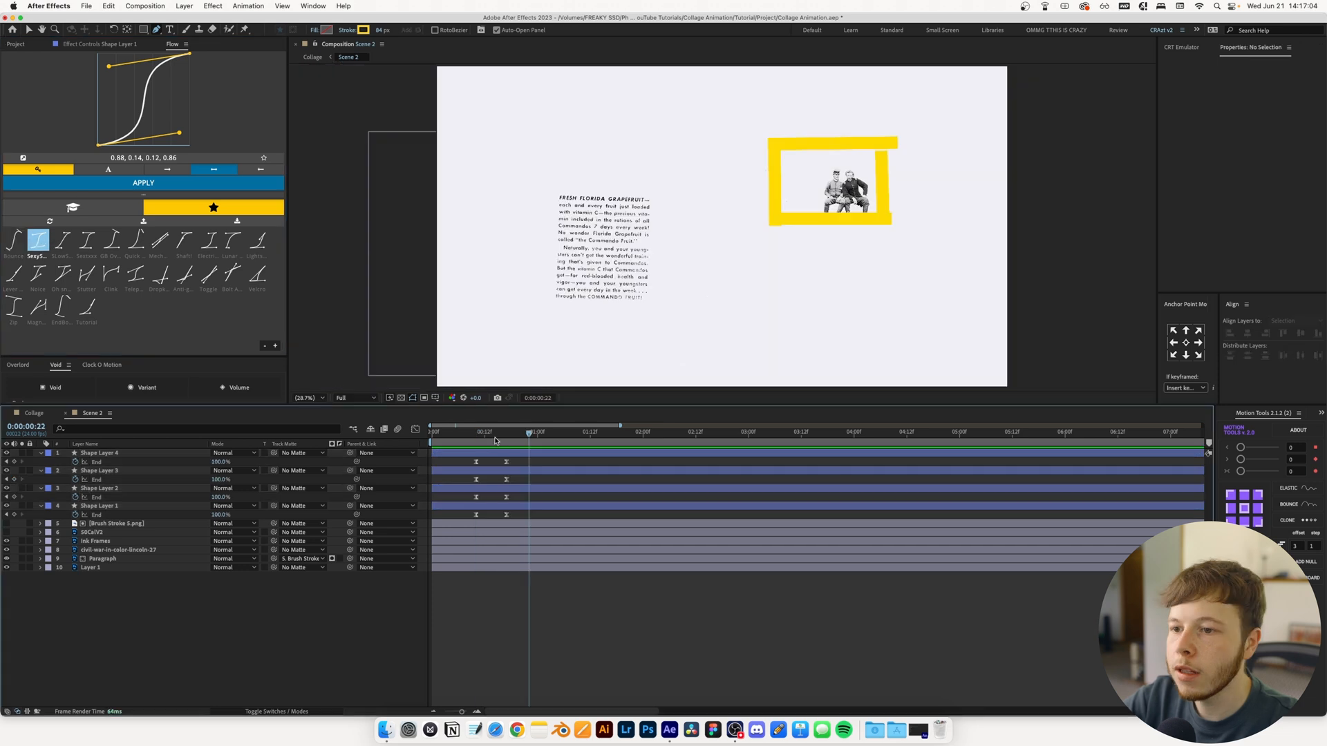
drag(530, 443, 486, 445)
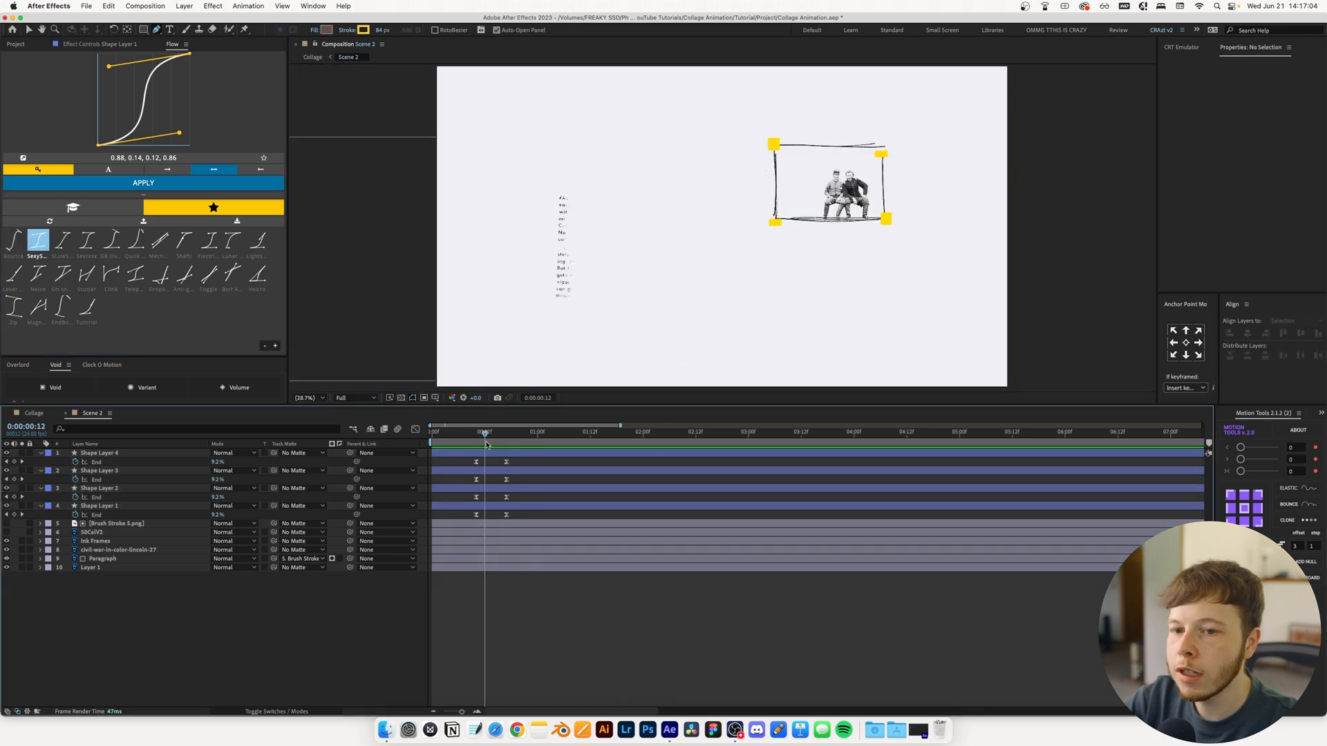
click(494, 490)
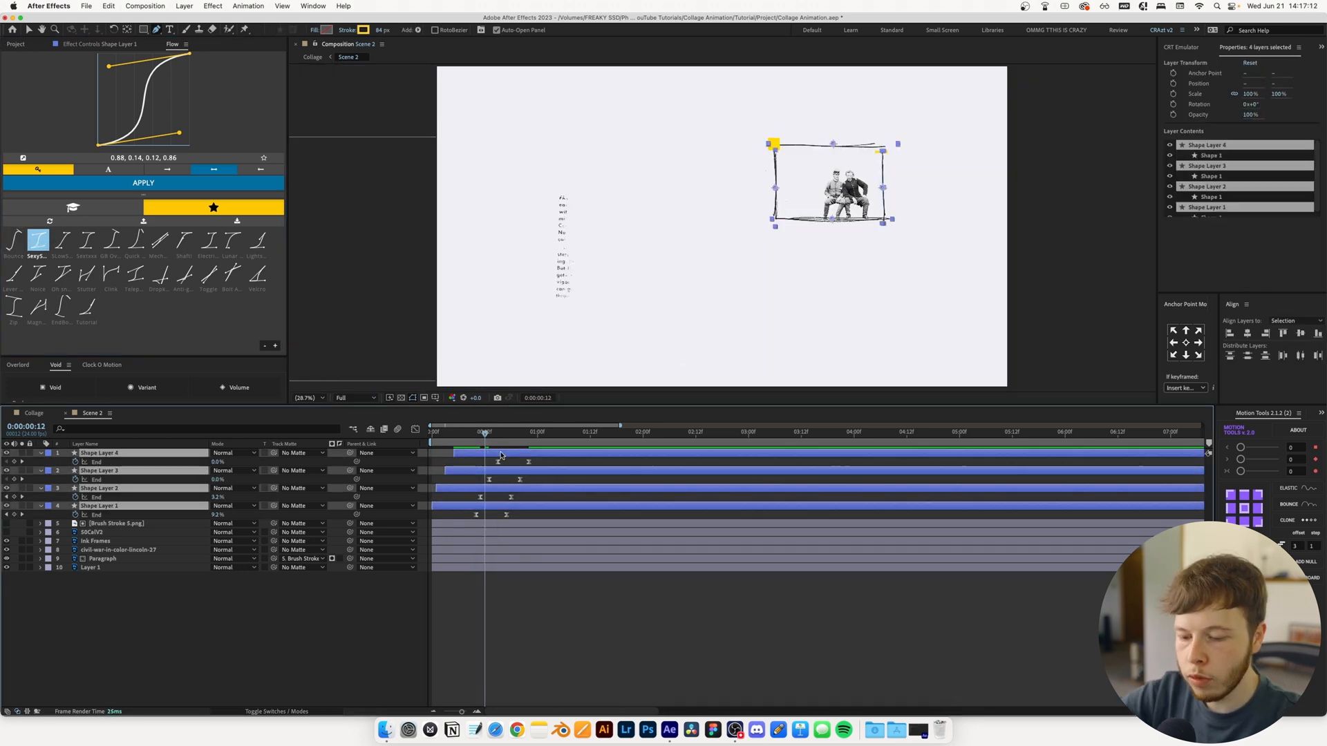
Pre-compose the four shape layers into a composition named Ink Frame Mask
key(super+shift+c)
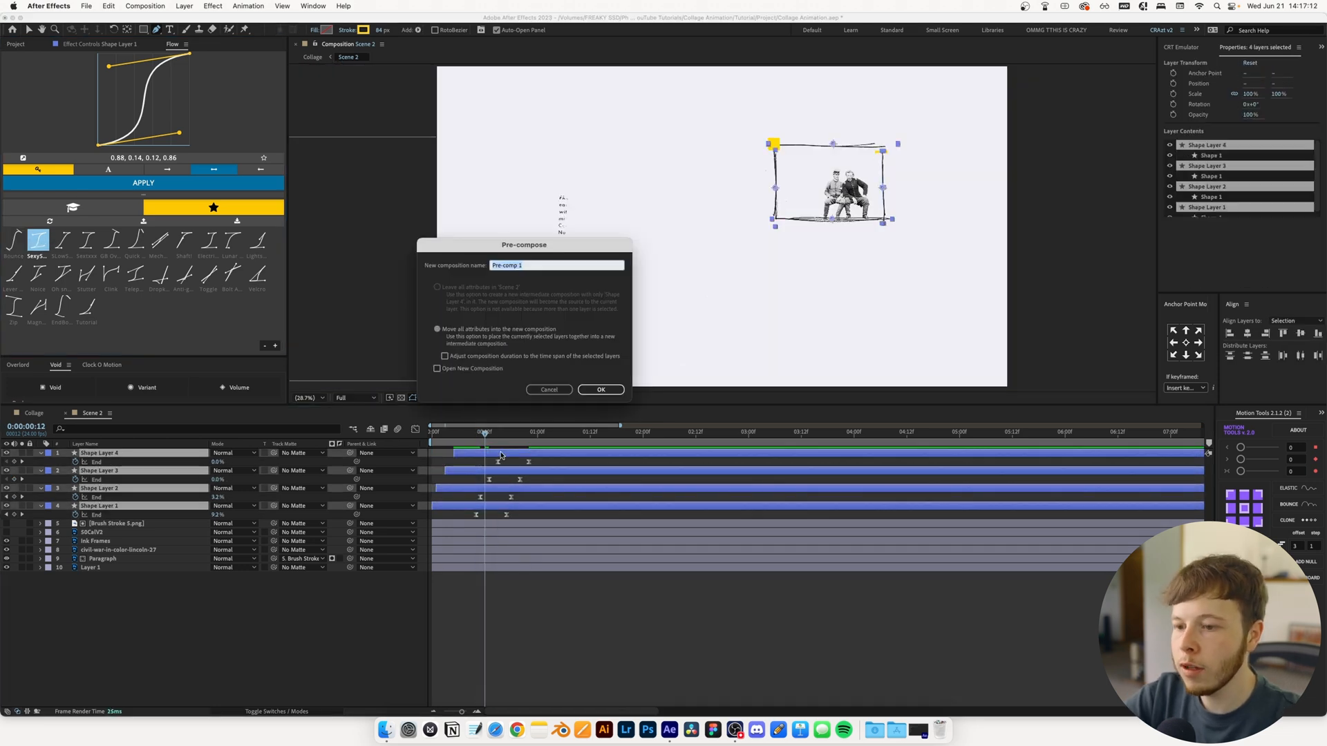
text(Ink Frame Mask)
key(Return)
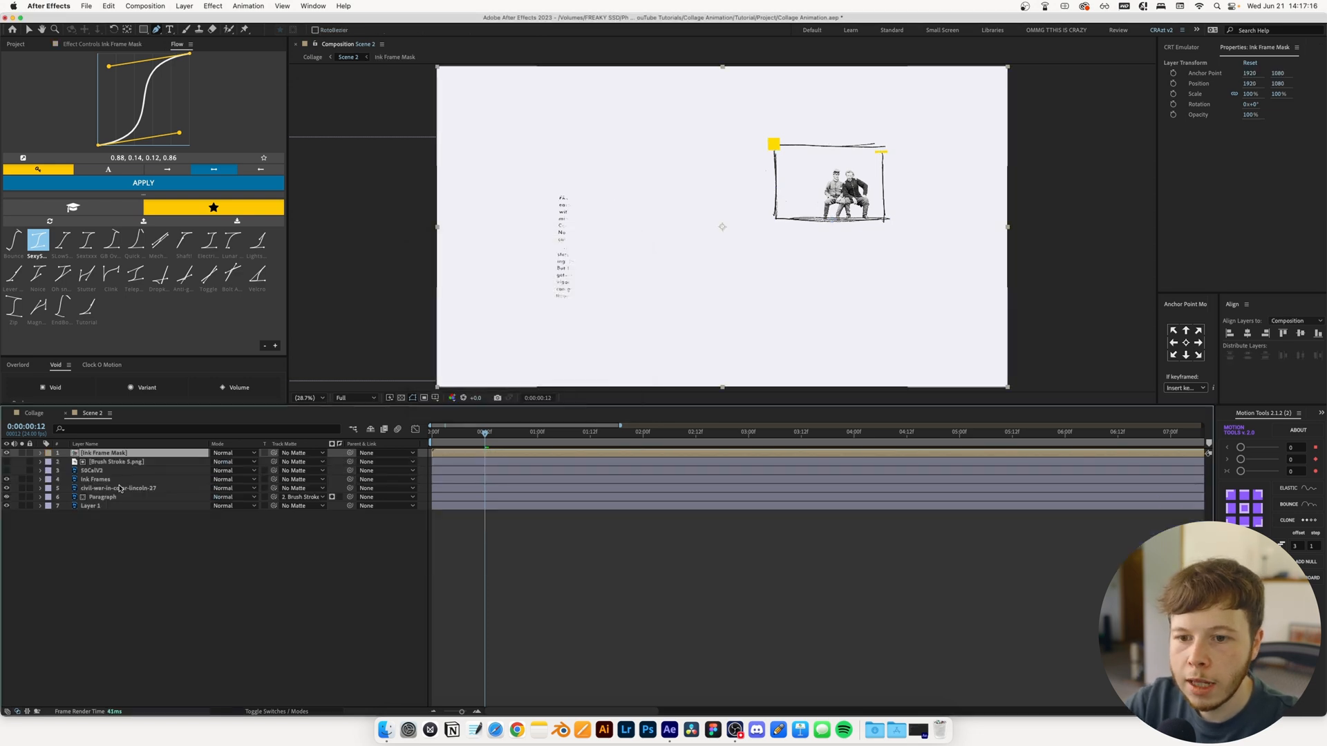
Use Ink Frame Mask as the track matte for the Ink Frames layer and preview the frame drawing on
click(107, 482)
drag(273, 479, 114, 455)
drag(484, 434, 432, 435)
key(space)
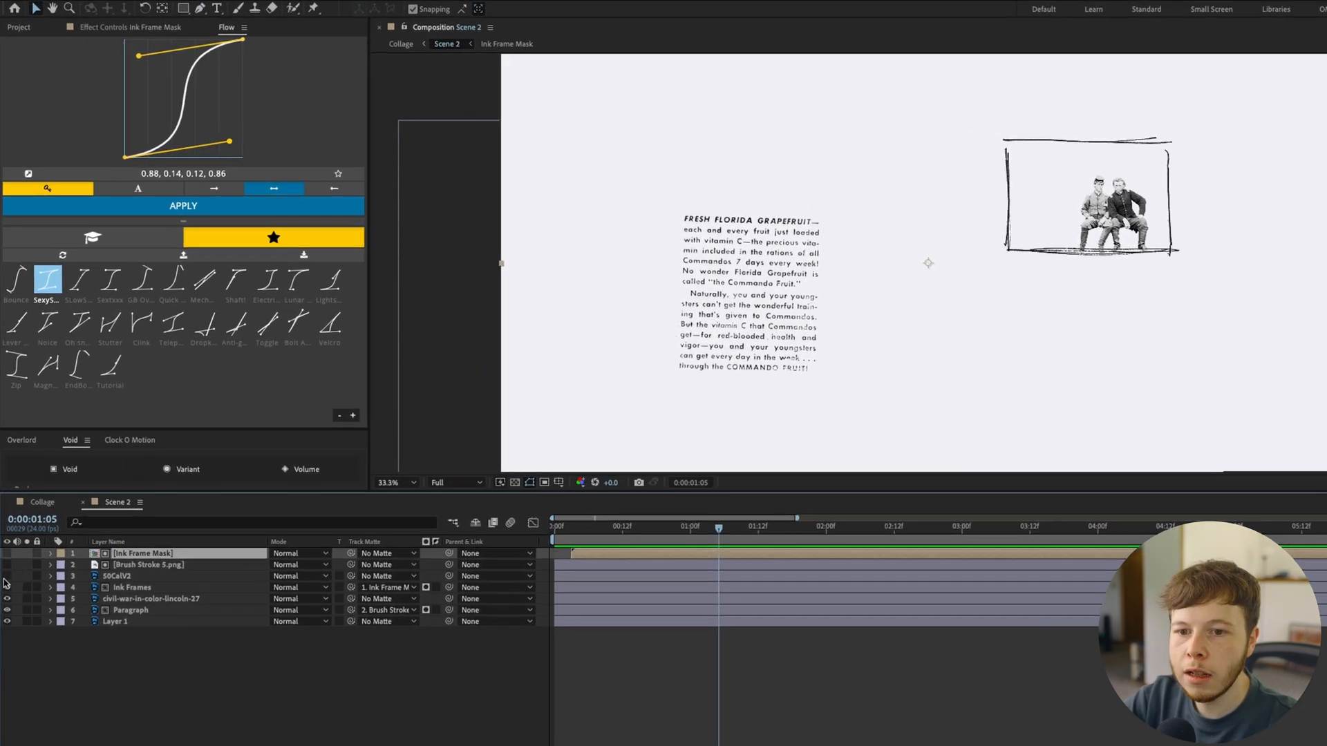
Show the 50CalV2 bullet layer again and scrub through the scene's opening to check the timing
click(7, 576)
drag(699, 534, 593, 532)
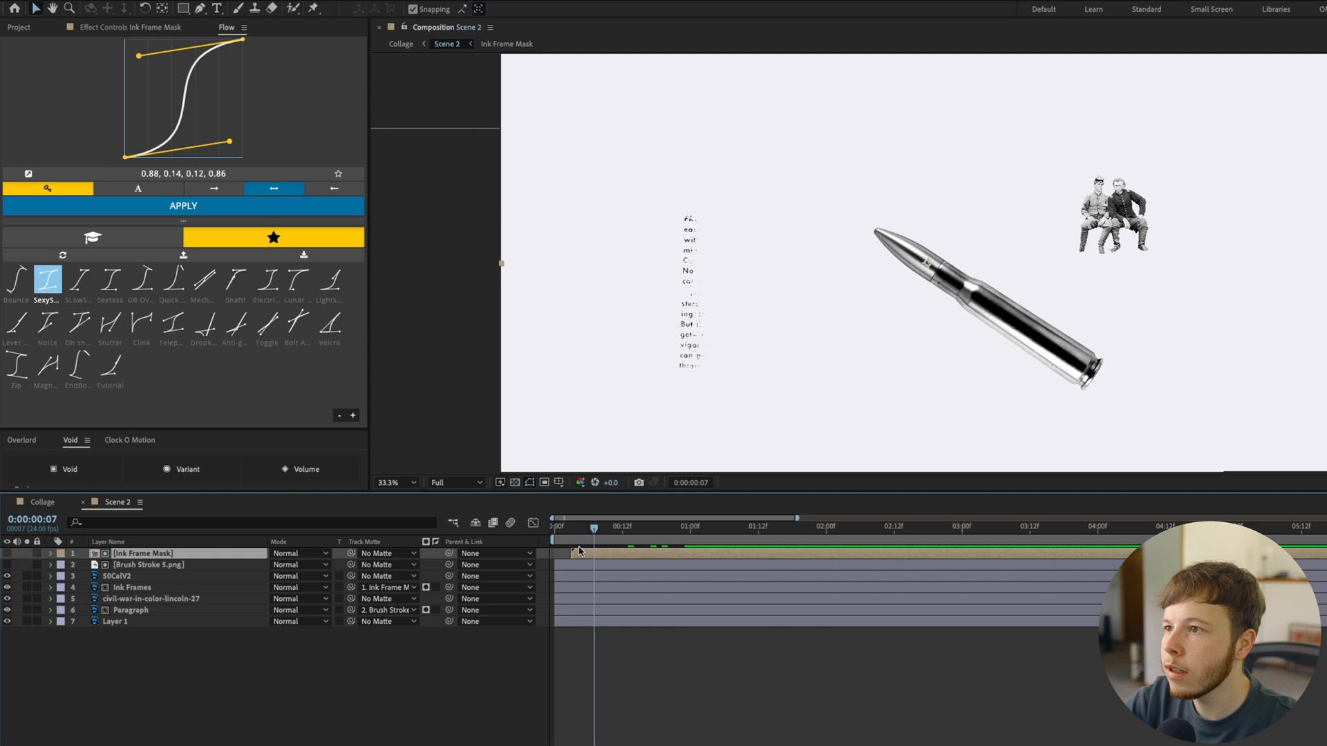
drag(593, 532, 557, 532)
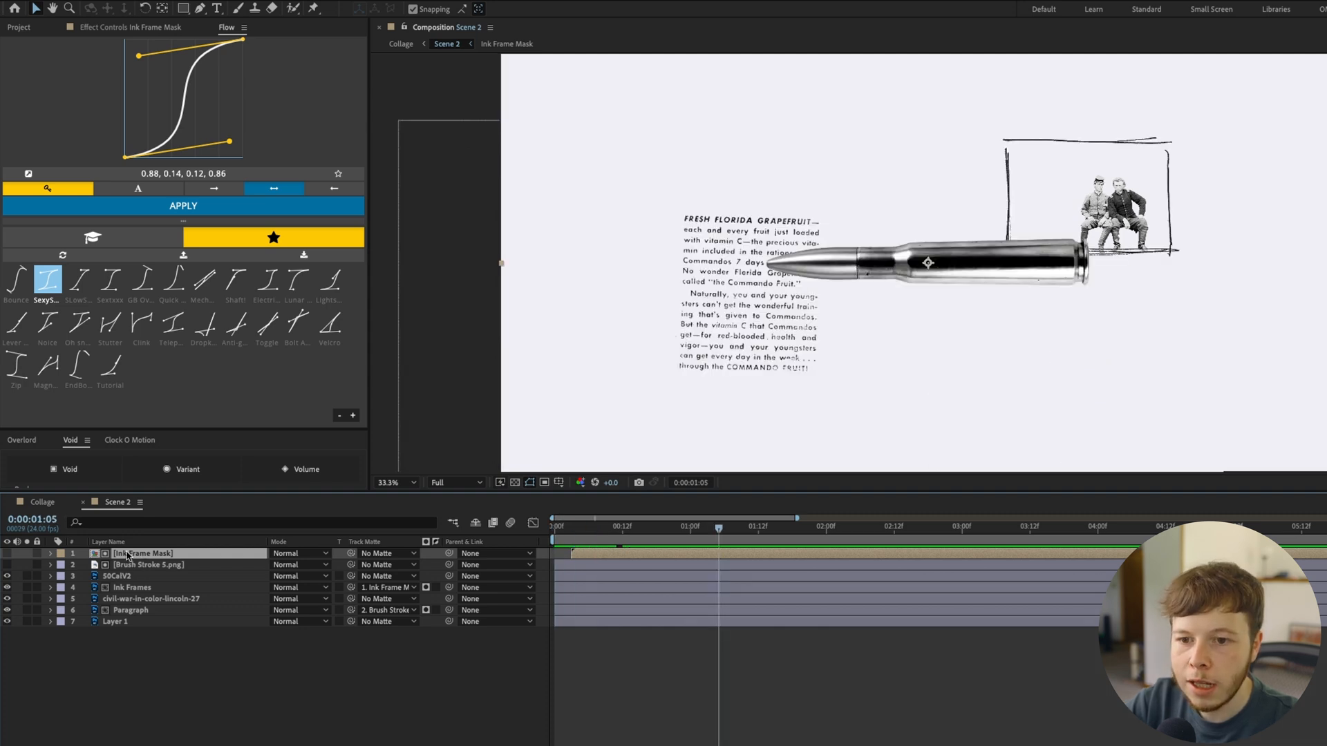
Parent Ink Frame Mask, Ink Frames and the civil-war photo to a new Void layer named Frame + Photo Controller
ctrl+click(128, 588)
ctrl+click(133, 599)
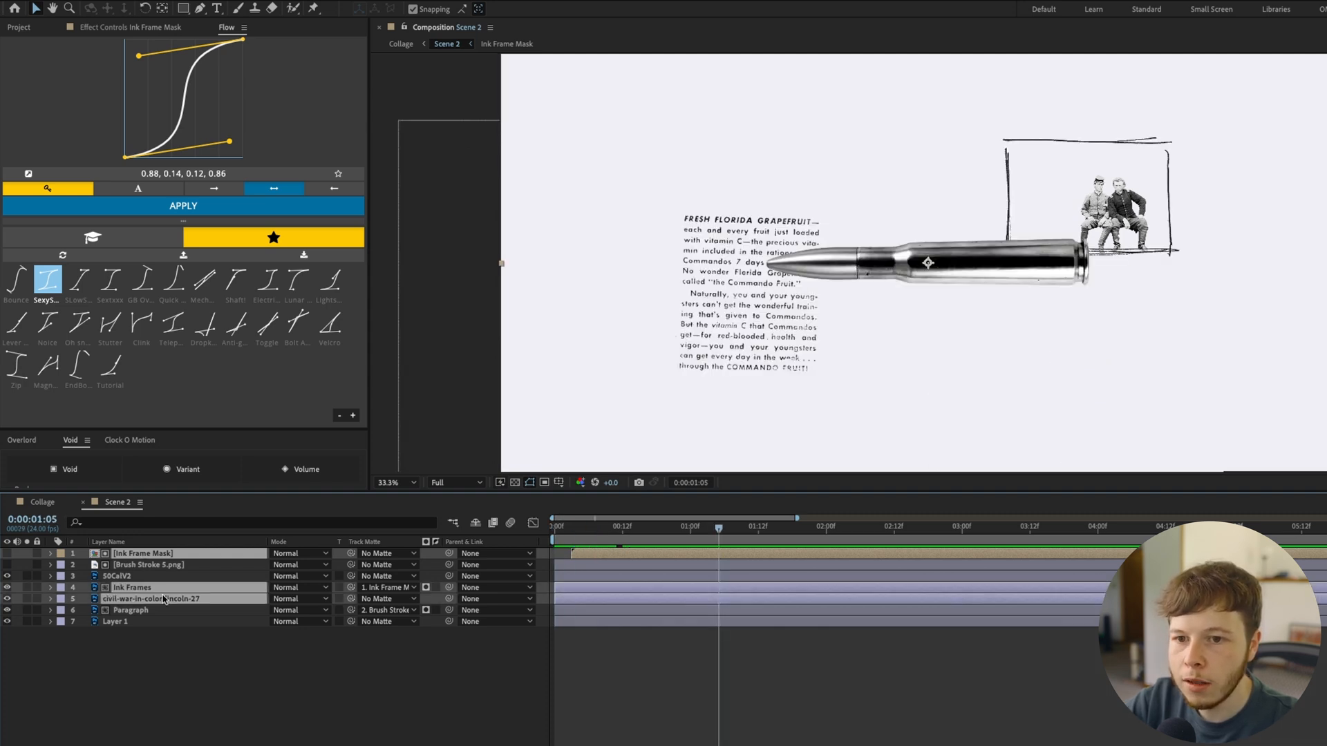
click(55, 473)
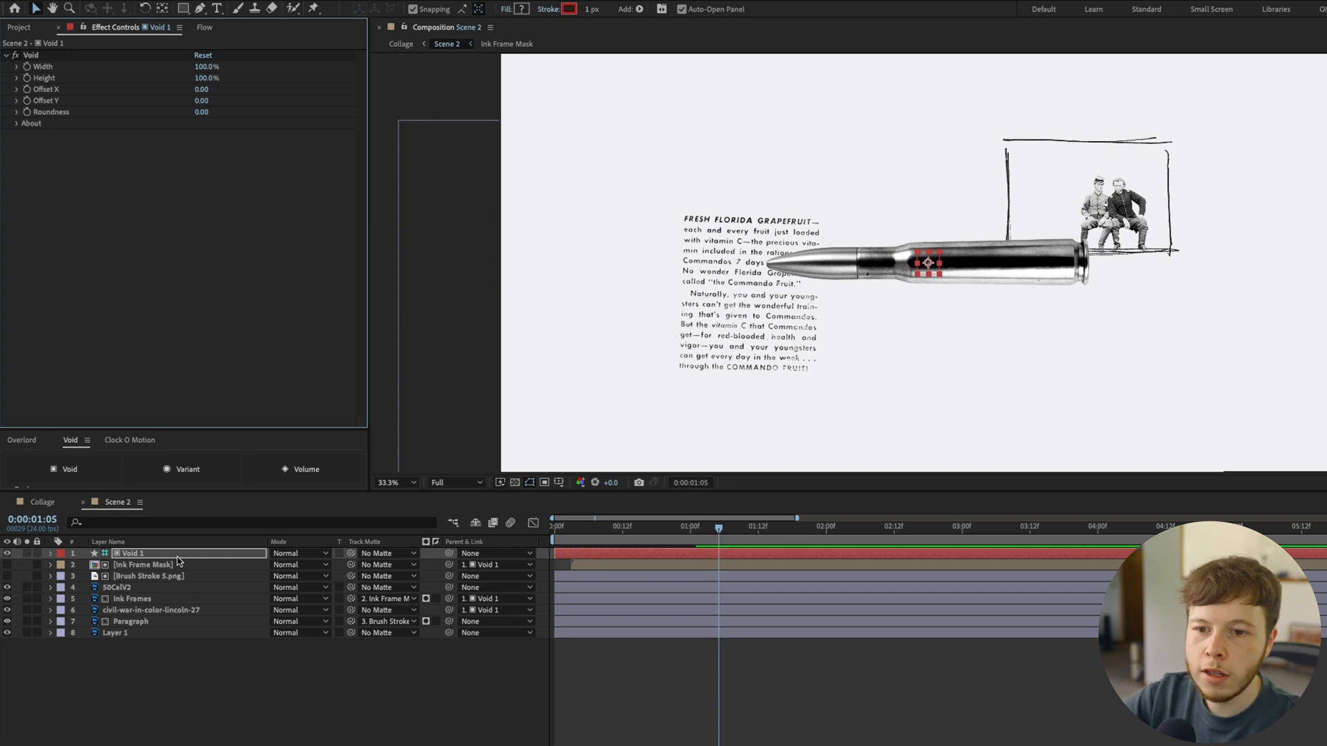
click(178, 557)
key(Return)
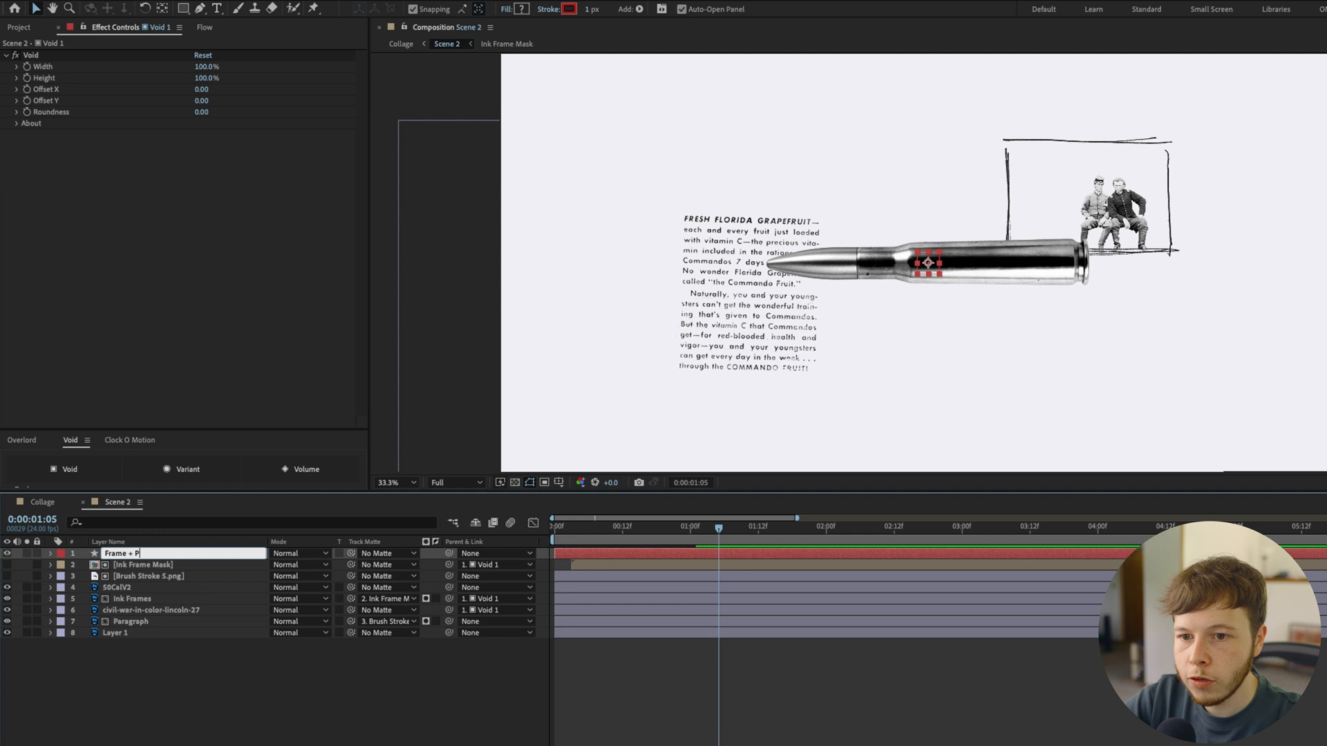
text(Frame + Photo Controller)
key(Return)
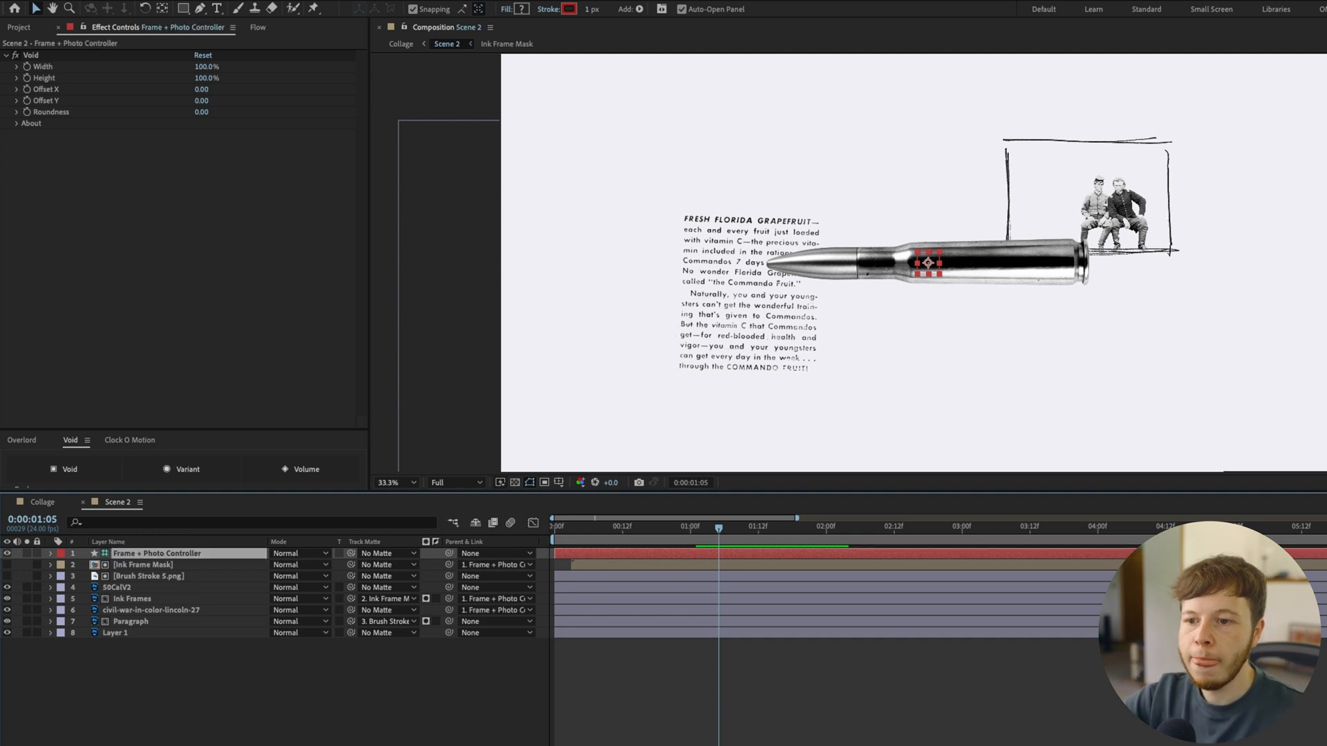
Set X Position, Y Position and Scale keyframes on the Frame + Photo Controller at 0:00:01:05
key(p)
key(shift+s)
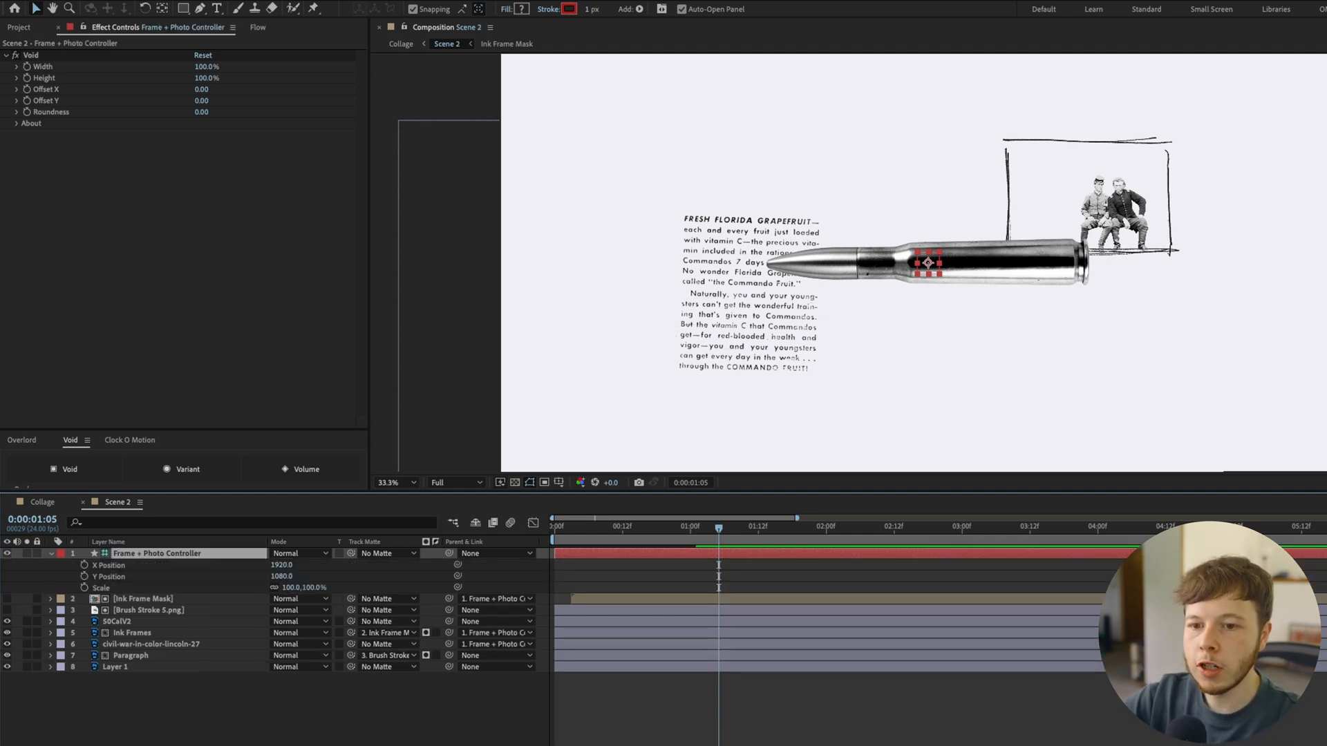
drag(83, 566, 83, 589)
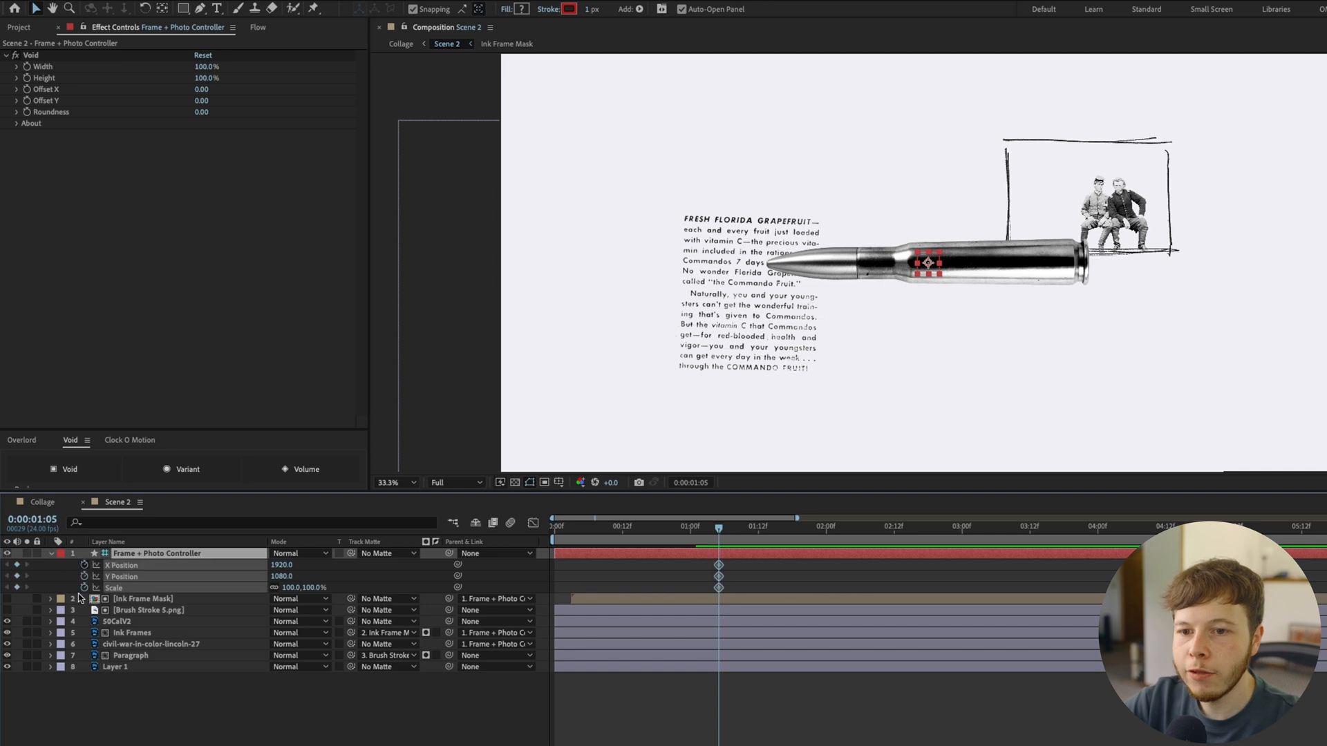
At 0:00:01:02, set the Frame + Photo Controller's X Position to 1830, Y Position to 1050 and Scale to 114%
key(Page_Up)
key(Page_Up)
key(Page_Up)
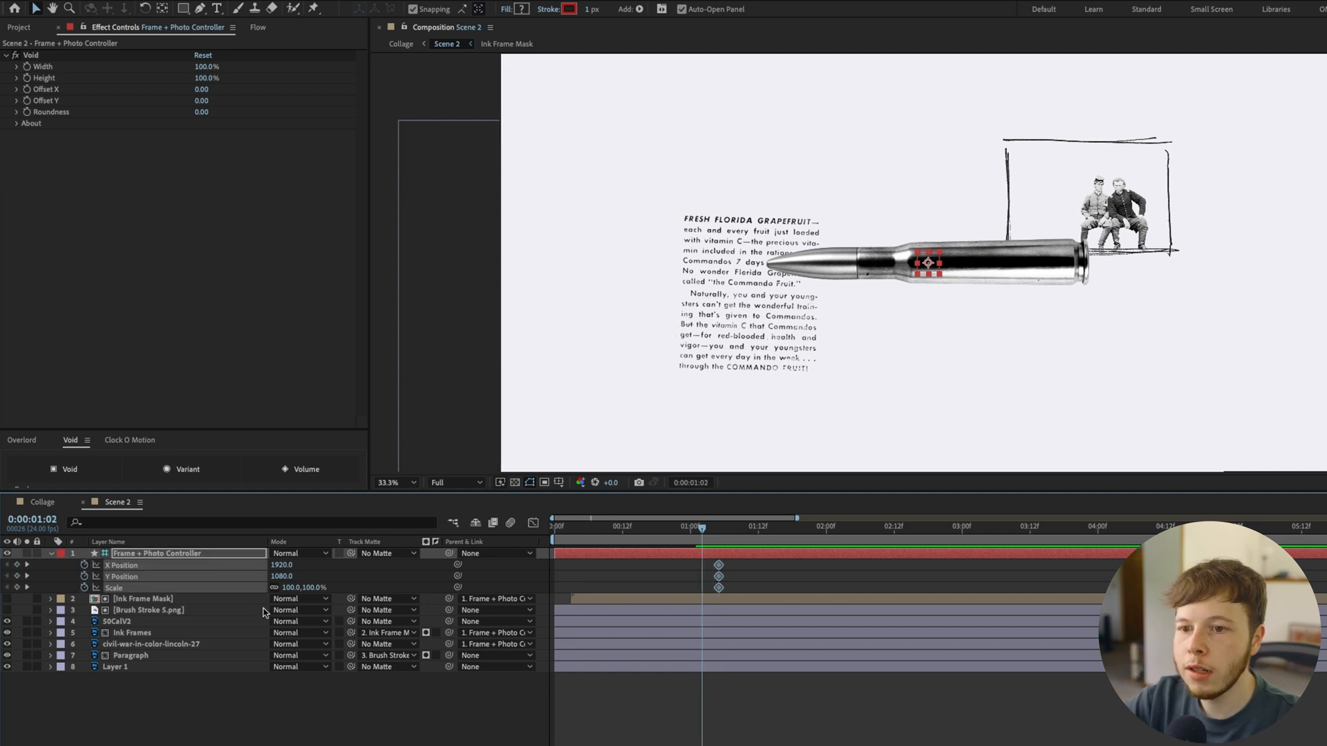
click(228, 697)
drag(291, 588, 301, 588)
key(shift+Left)
key(shift+Left)
key(shift+Left)
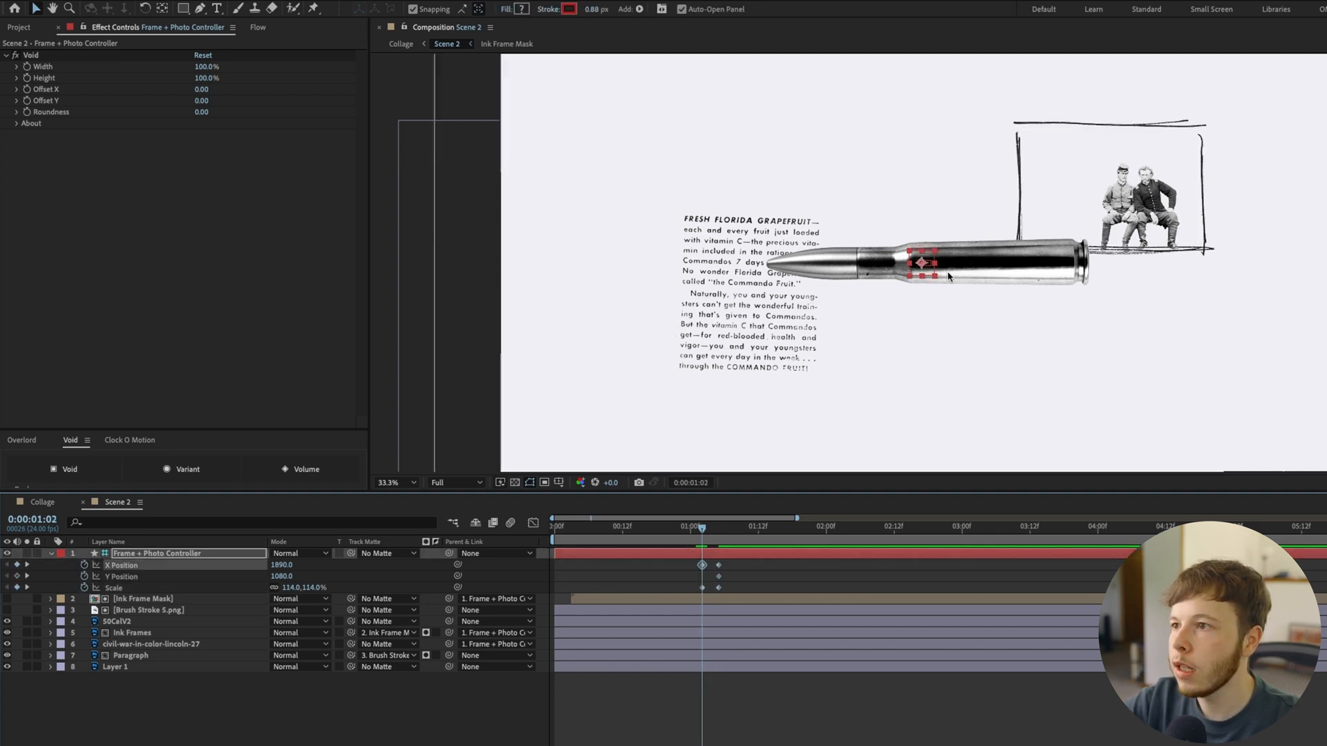
key(shift+Up)
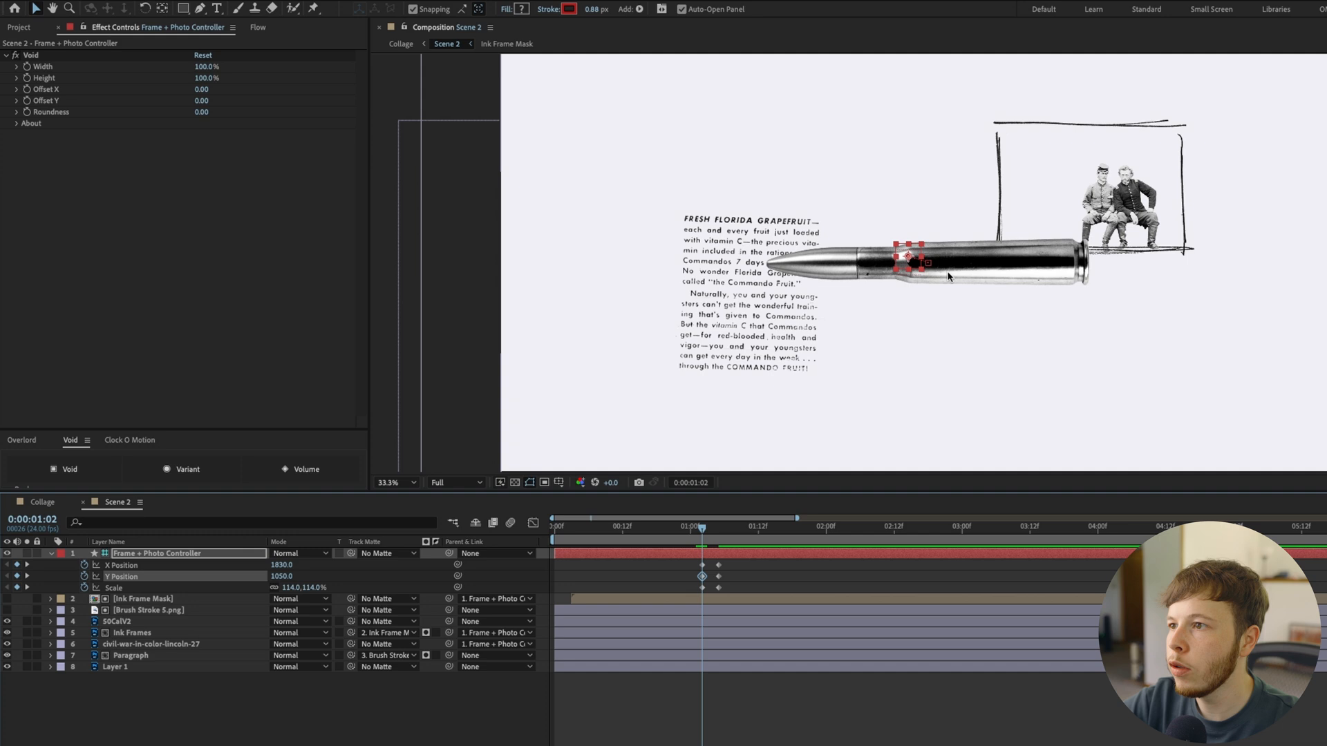
At 0:00:00:23, set the Frame + Photo Controller's Scale to 123%, X Position to 1620 and Y Position to 1170
key(Page_Up)
key(Page_Up)
key(Page_Up)
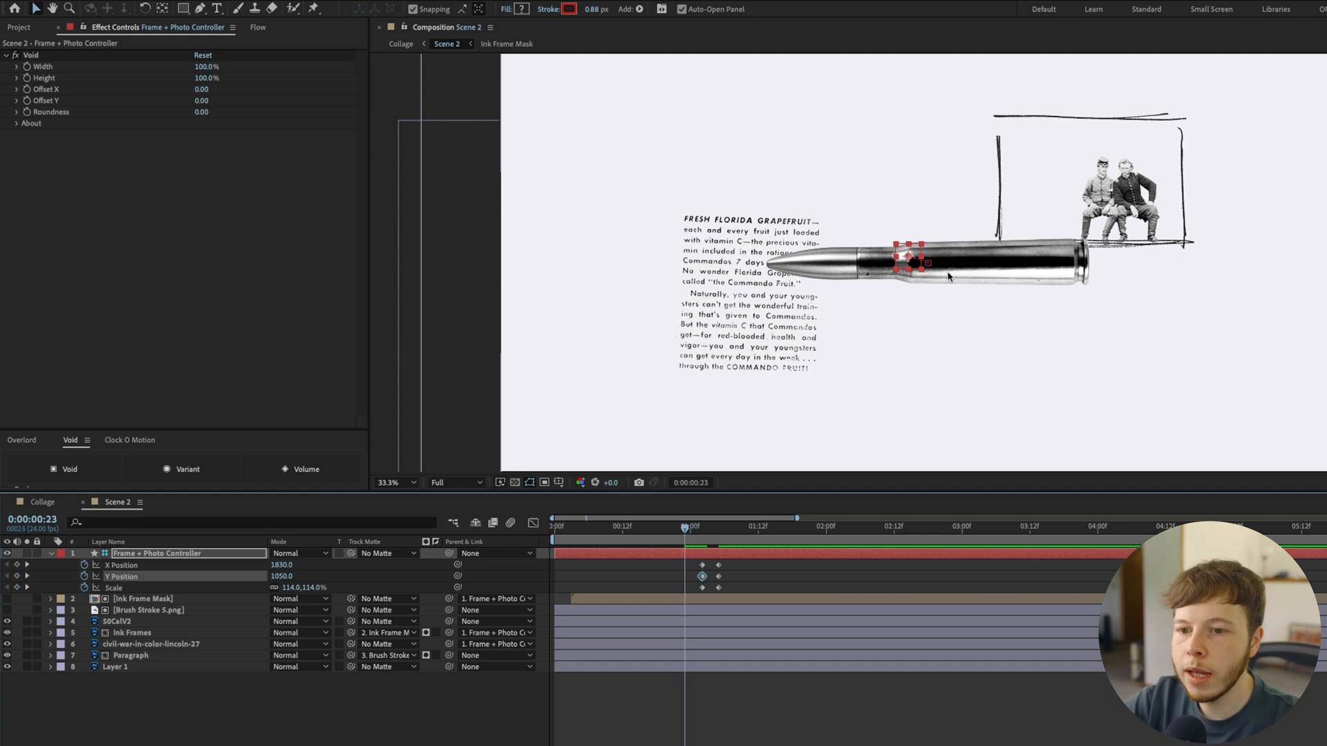
click(291, 587)
text(12)
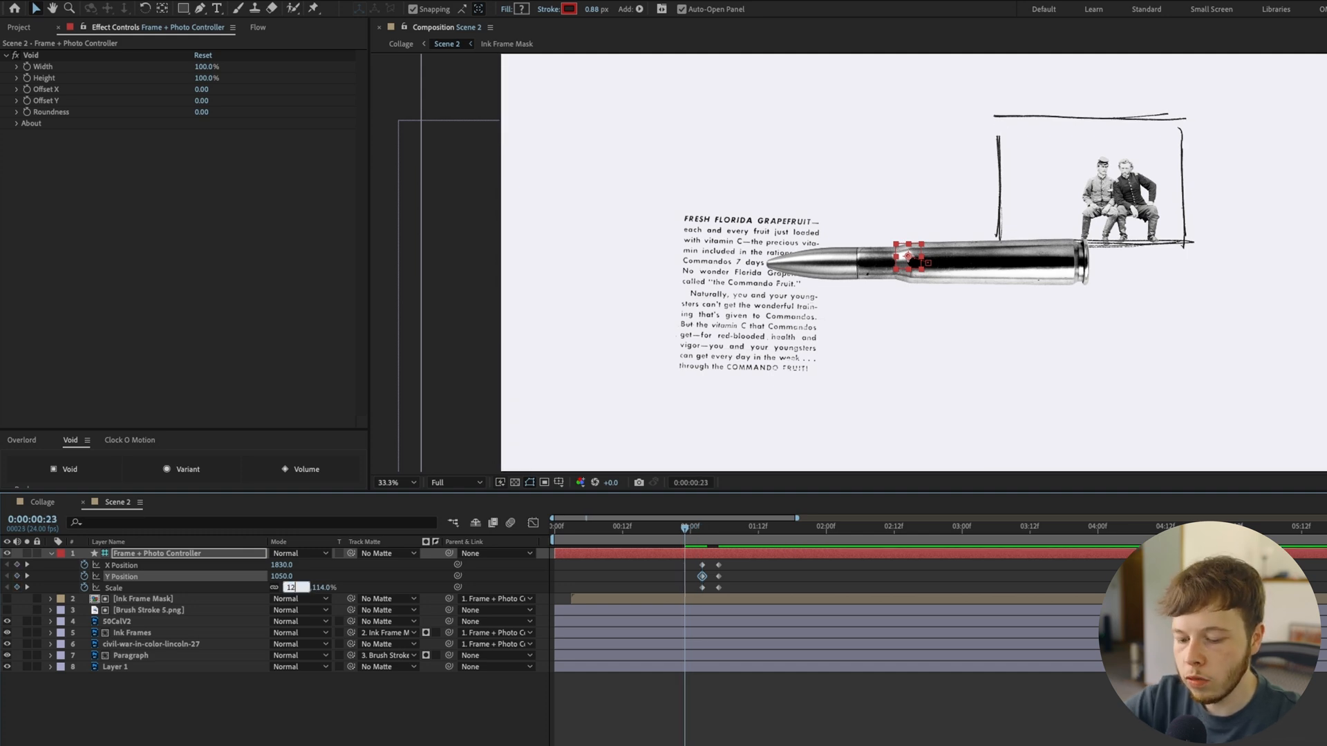
text(3)
key(Return)
key(shift+Left)
key(shift+Left)
key(shift+Left)
key(shift+Left)
key(shift+Down)
key(shift+Down)
key(shift+Left)
key(shift+Left)
key(shift+Left)
key(shift+Left)
key(shift+Left)
key(shift+Left)
key(shift+Left)
key(shift+Left)
key(shift+Left)
key(shift+Down)
key(shift+Down)
key(shift+Down)
key(shift+Down)
key(shift+Down)
key(shift+Down)
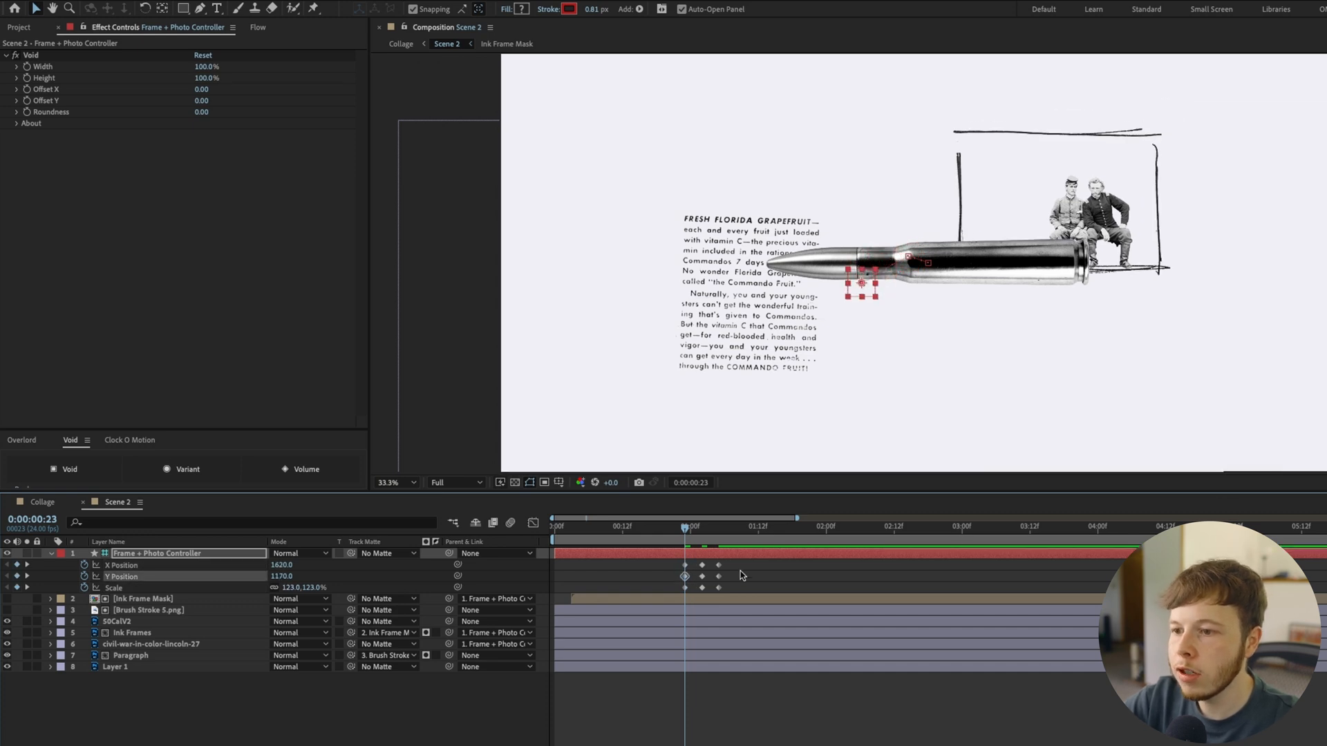
Convert all Frame + Photo Controller keyframes to hold keyframes and retime them to start at 0:00:00:18
drag(736, 557, 678, 593)
right_click(685, 565)
click(760, 715)
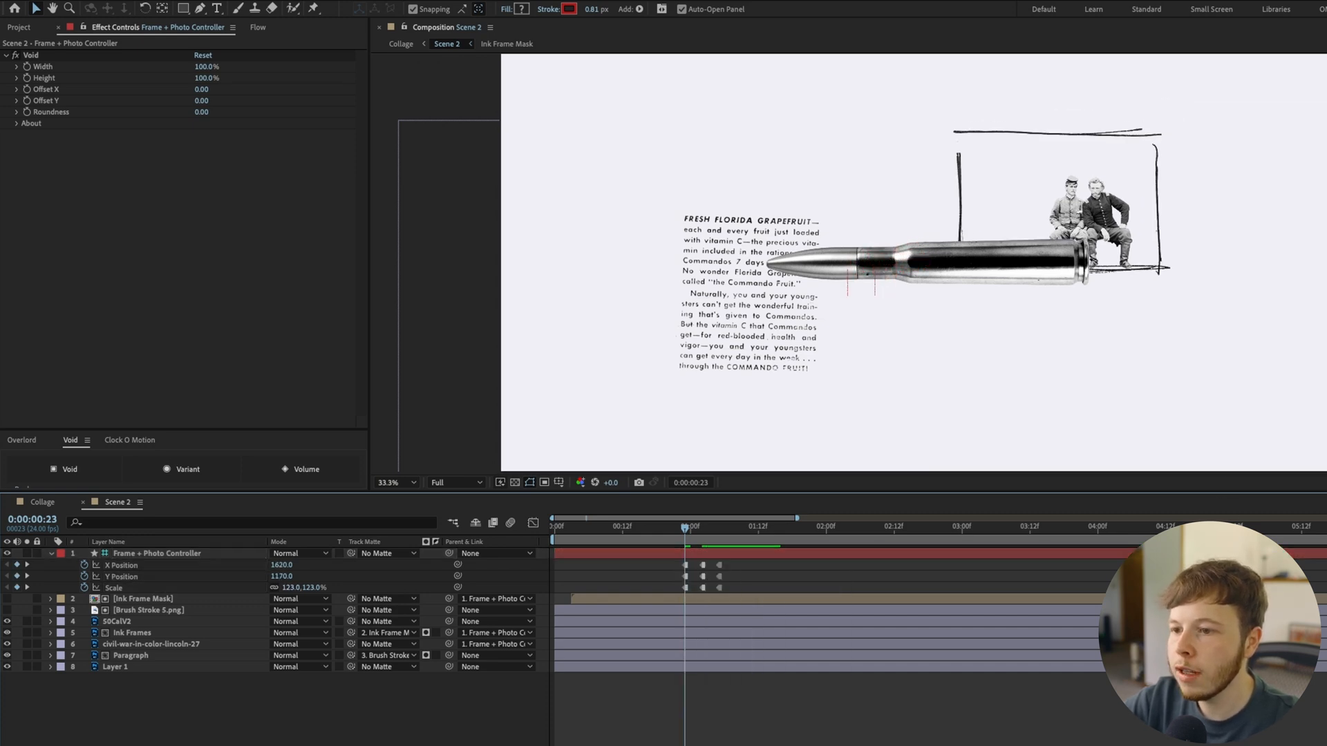
key(space)
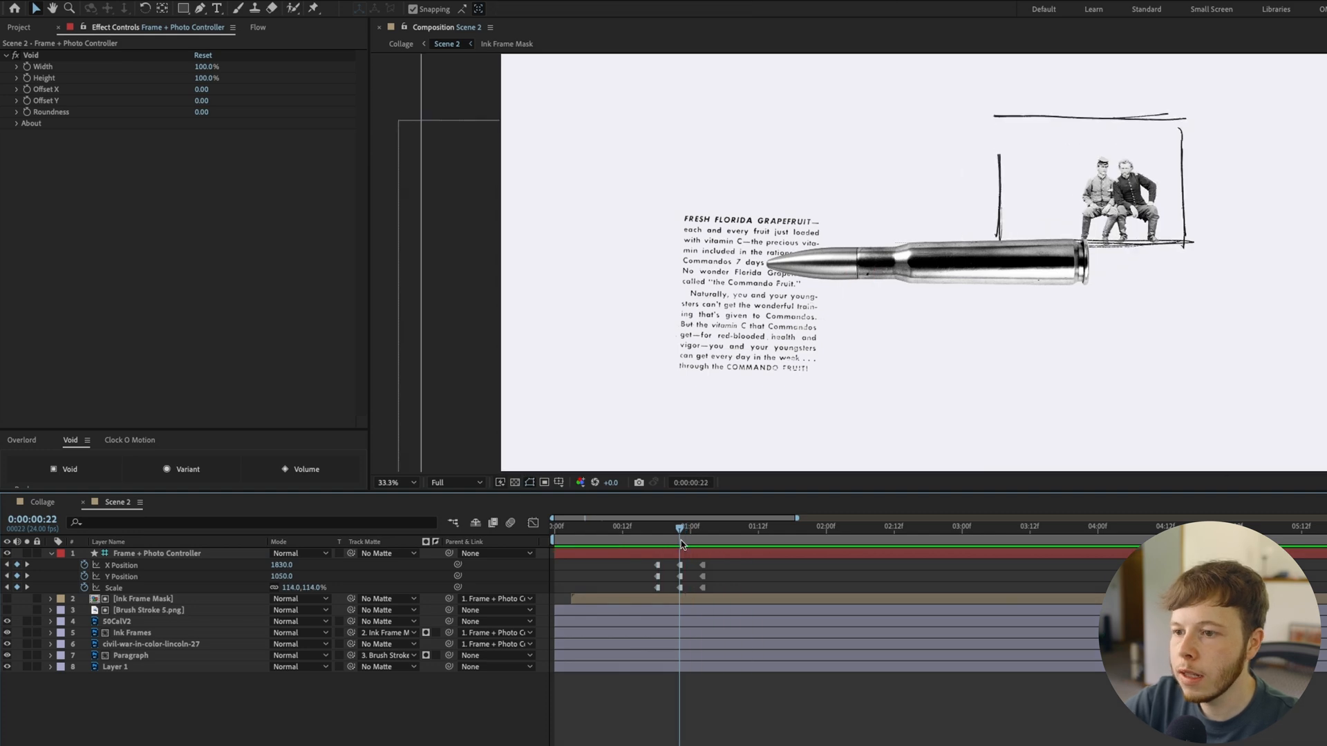
drag(680, 543, 669, 546)
Move the civil-war photo layer's anchor point onto the seated men
click(123, 643)
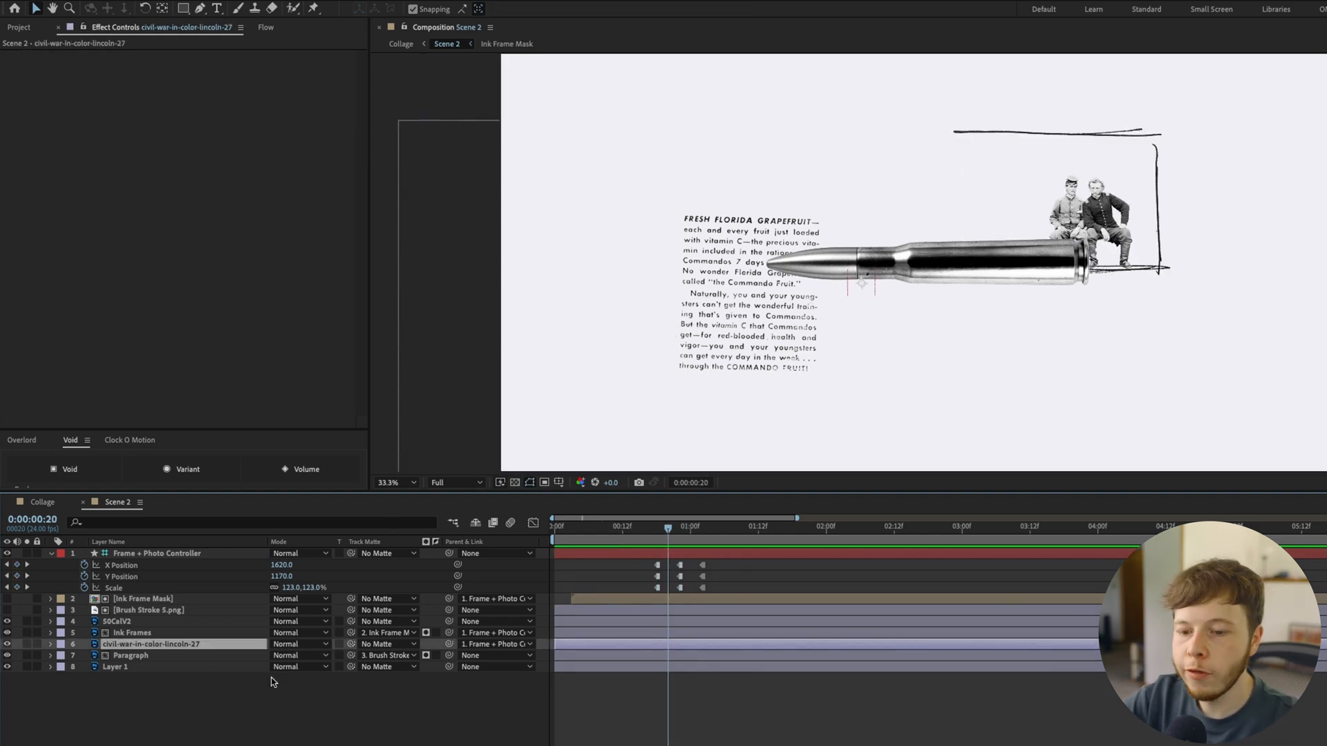
key(y)
drag(864, 285, 1021, 260)
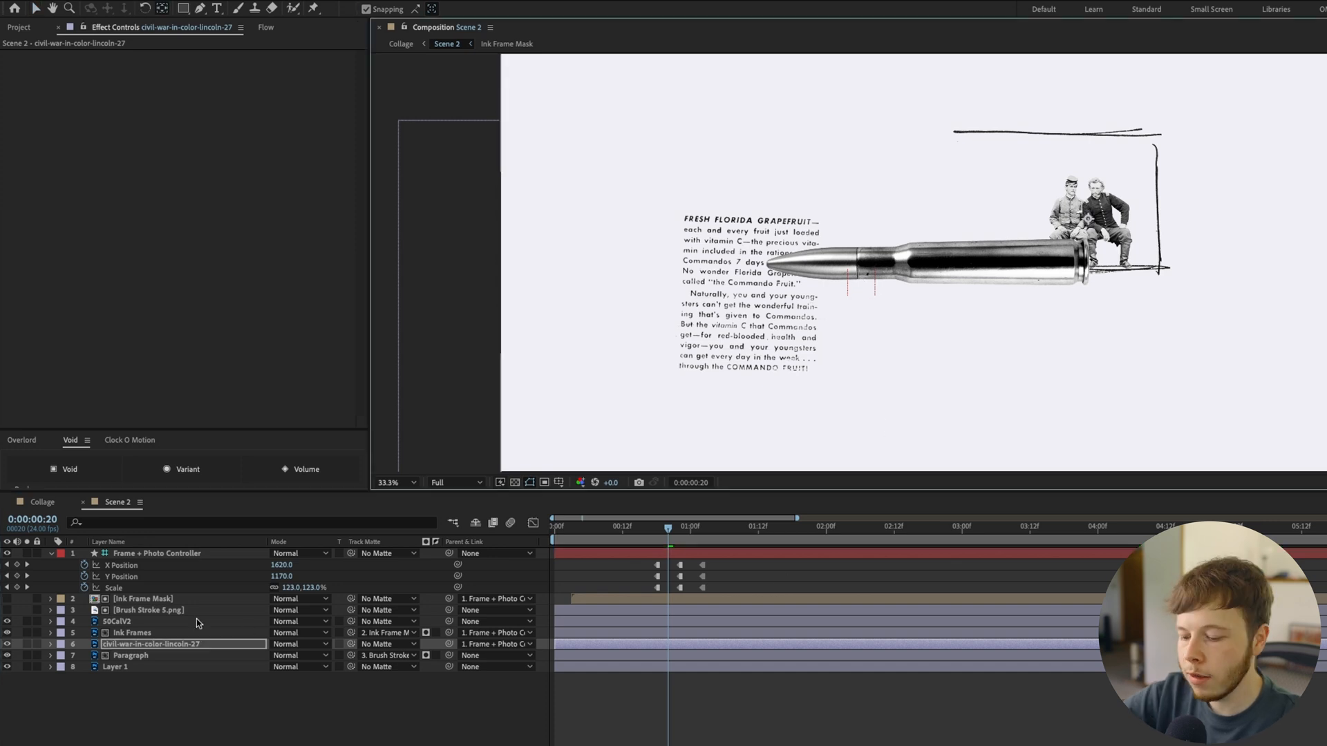
Add Position hold keyframes raising the photo in steps from 0:00:00:14 to 0:00:00:20, and trim its layer start to 0:00:00:14
key(p)
click(84, 656)
key(Page_Up)
key(Page_Up)
key(Page_Up)
drag(692, 652, 626, 659)
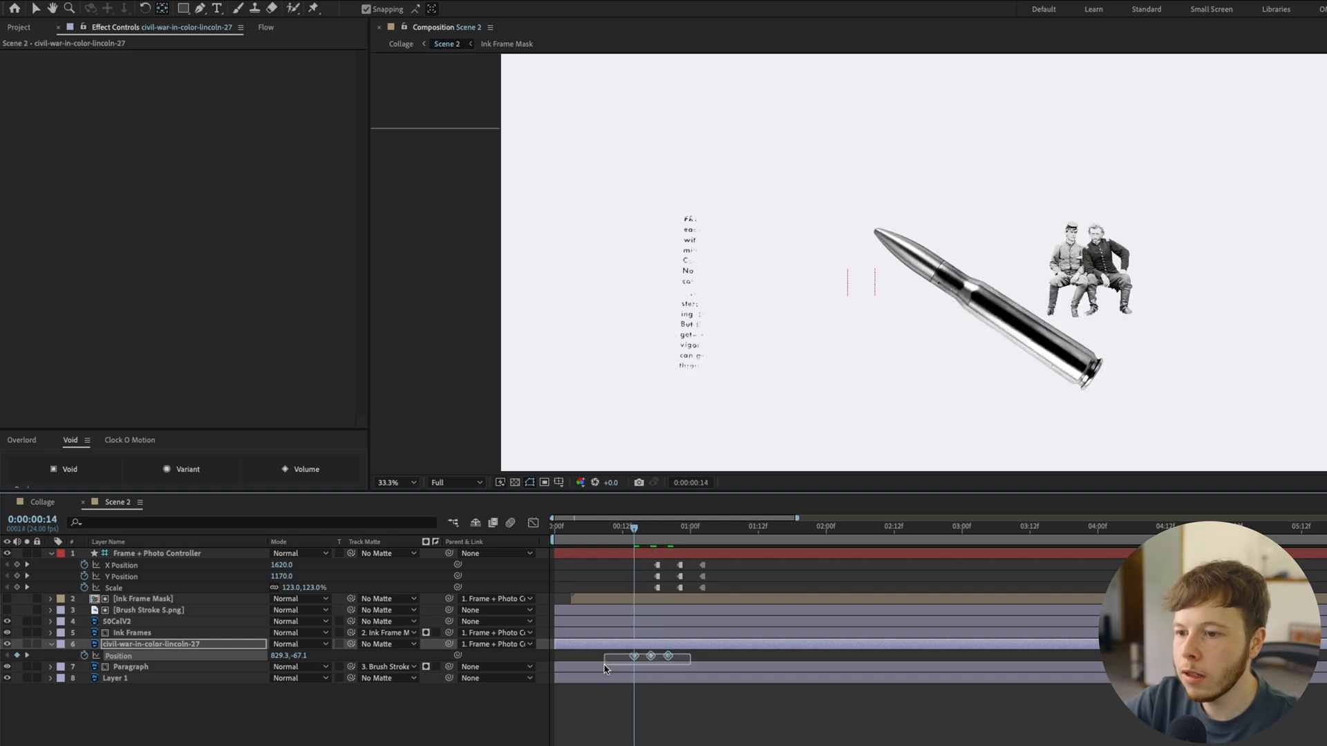
right_click(634, 656)
key(alt+[)
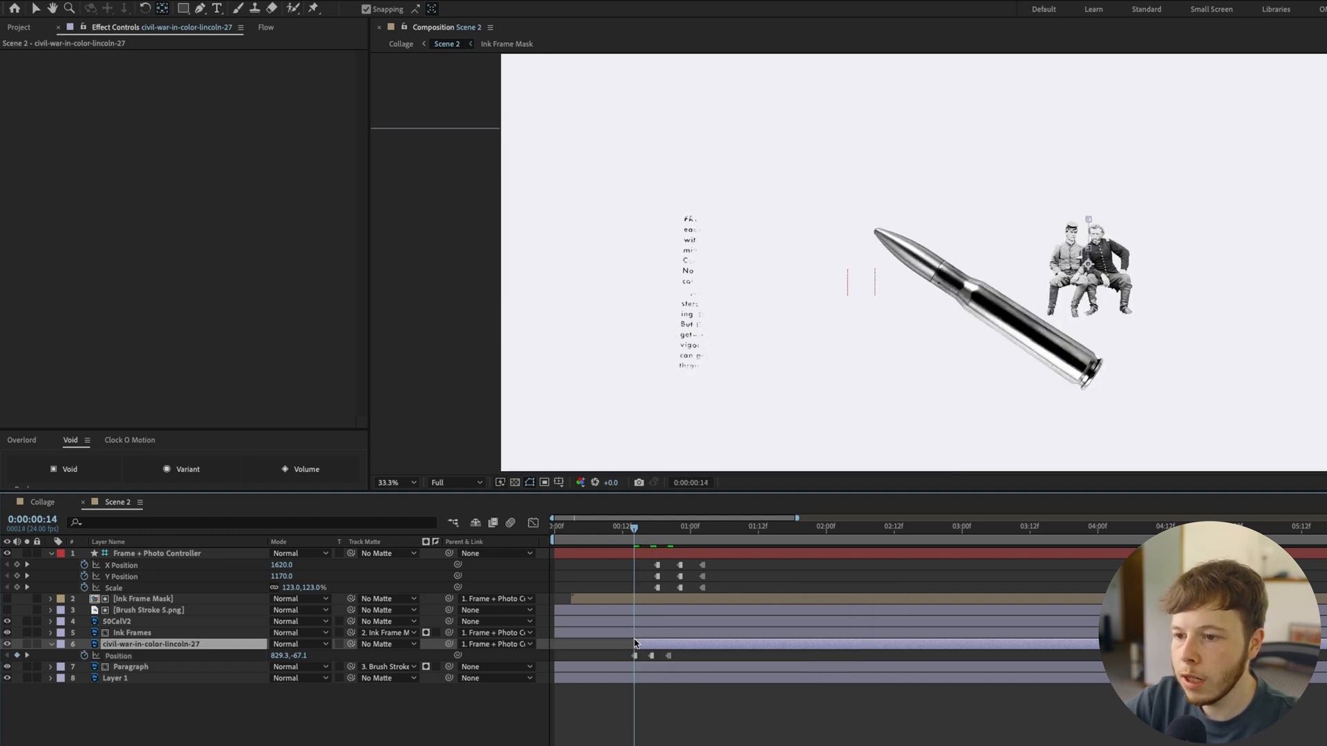
Apply CC Smear to the civil-war photo and place its From point at 2754.1,875.1 and To point at 2784.9,779.0
mouse_move(634, 531)
mouse_down()
mouse_move(683, 540)
mouse_move(652, 544)
mouse_up()
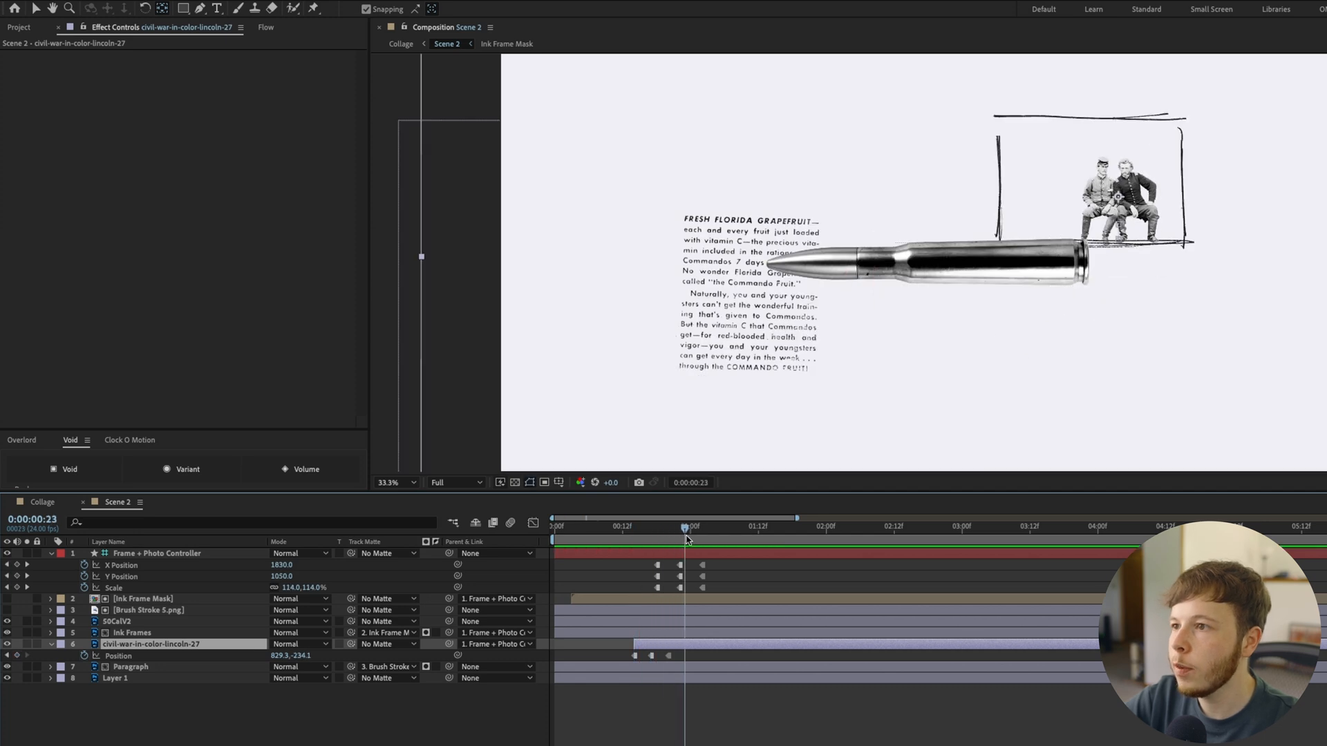
key(ctrl+space)
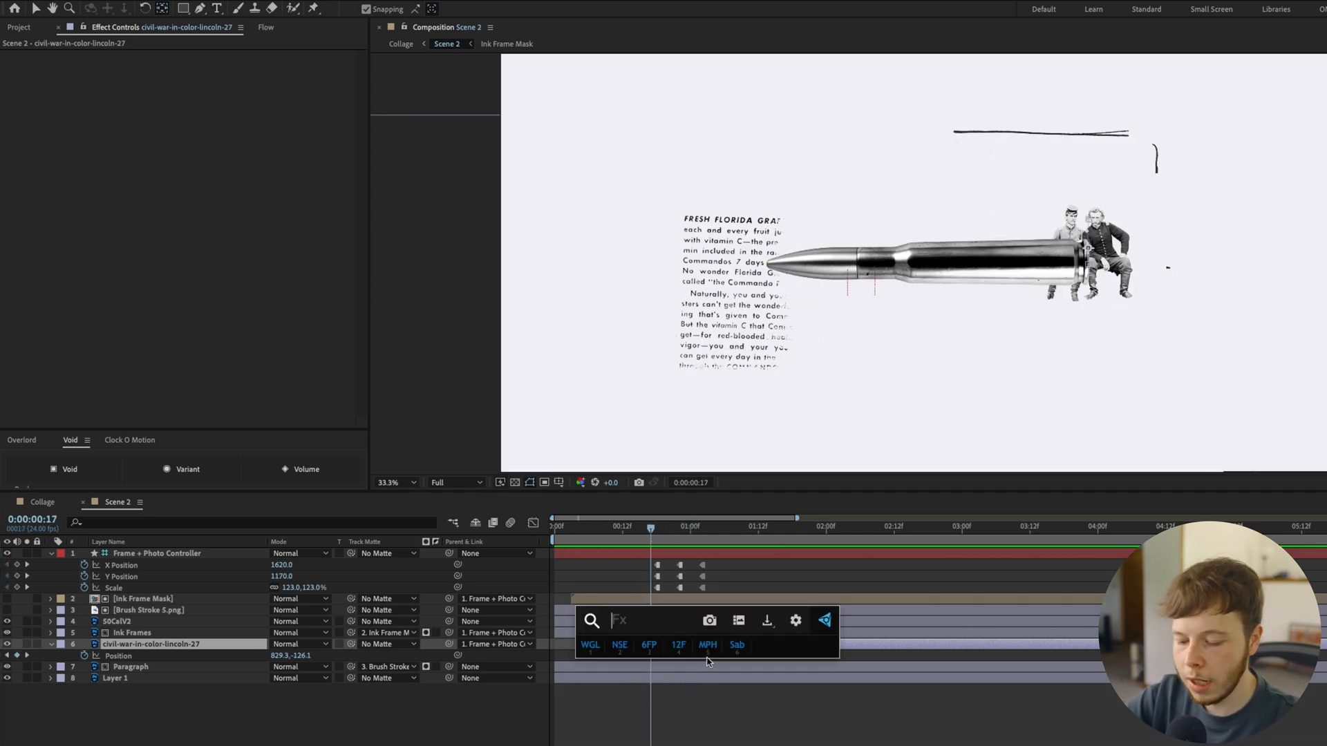
text(smear)
key(Return)
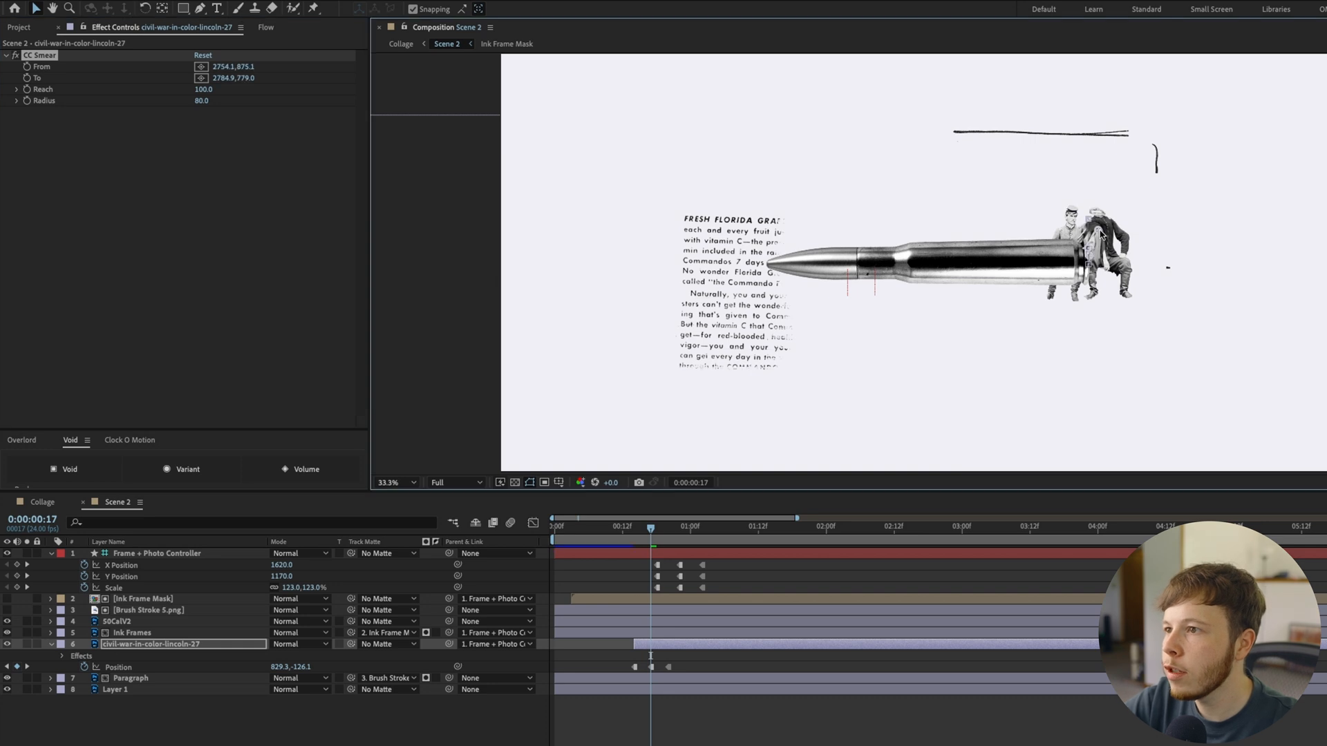
scroll(1098, 231, up, 2)
drag(1305, 221, 1017, 277)
scroll(1016, 276, down, 2)
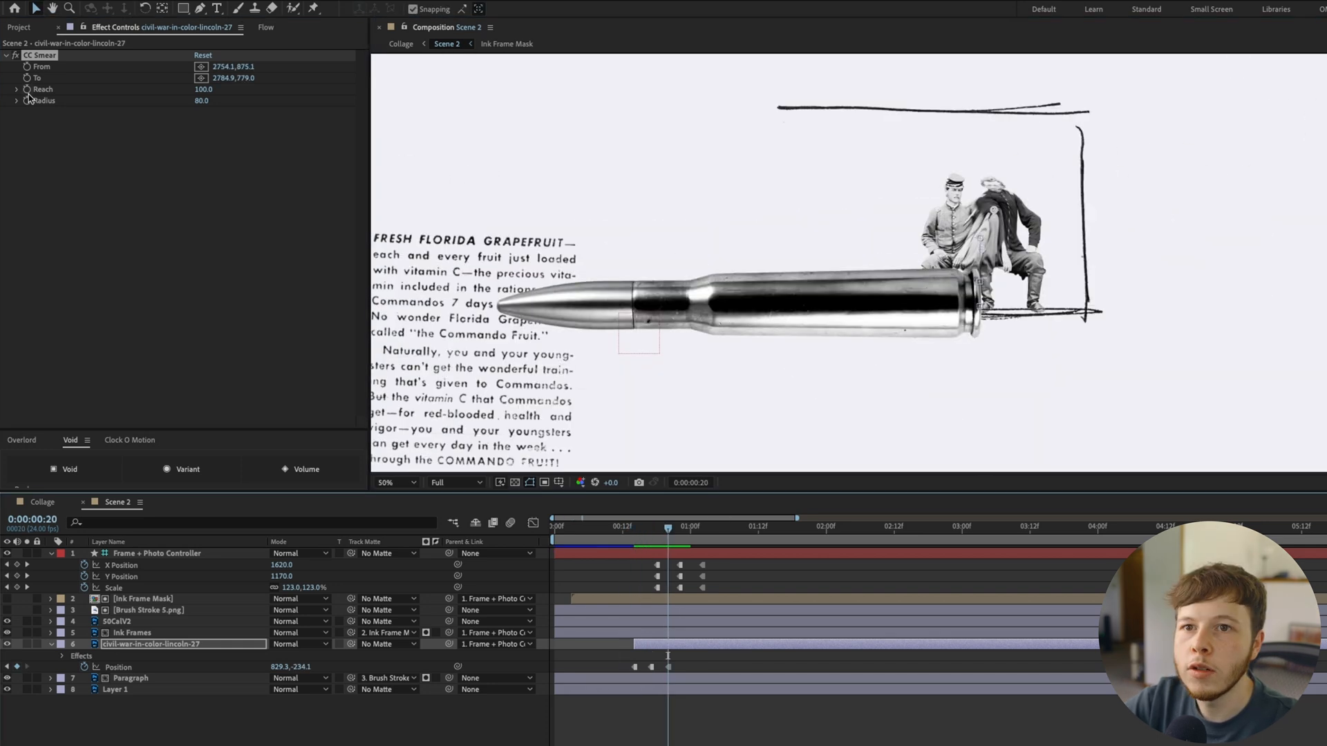
Keyframe CC Smear's Reach and Radius and time-reverse the keyframes so they fall from 100 and 80 to 0
drag(671, 538, 629, 531)
mouse_move(205, 85)
mouse_down()
mouse_move(113, 104)
mouse_move(124, 102)
mouse_up()
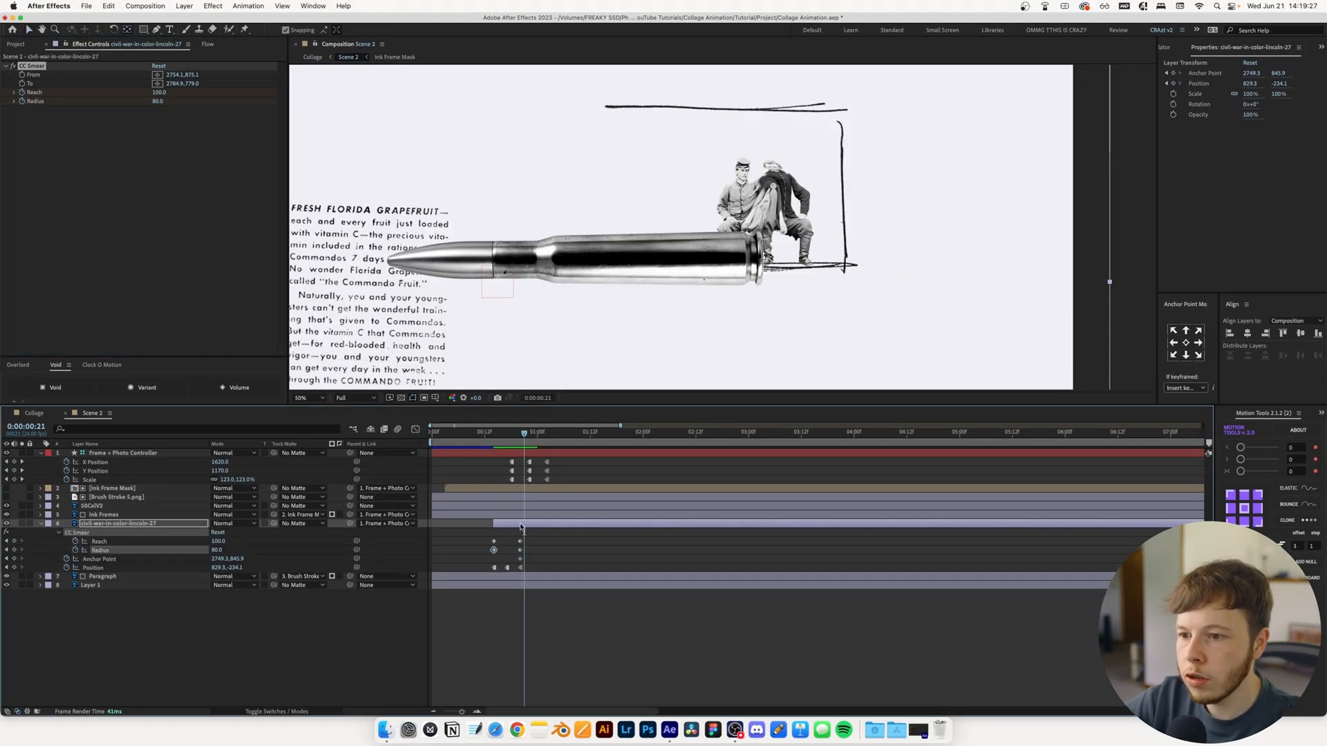
drag(536, 533, 474, 556)
right_click(493, 550)
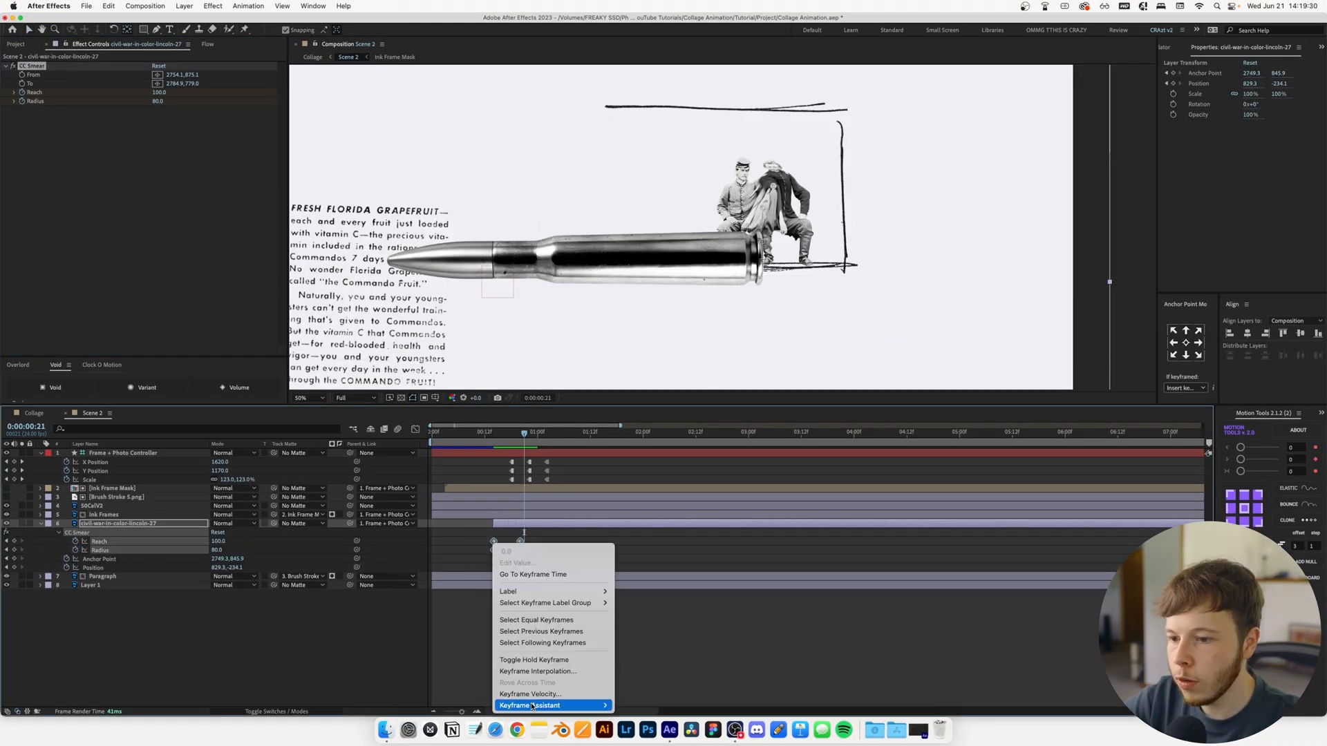
mouse_move(532, 706)
click(664, 704)
Delete the photo's stray Anchor Point keyframe and retime the Reach and Radius keyframes to span 0:00:00:18 to 0:00:01:04
click(520, 561)
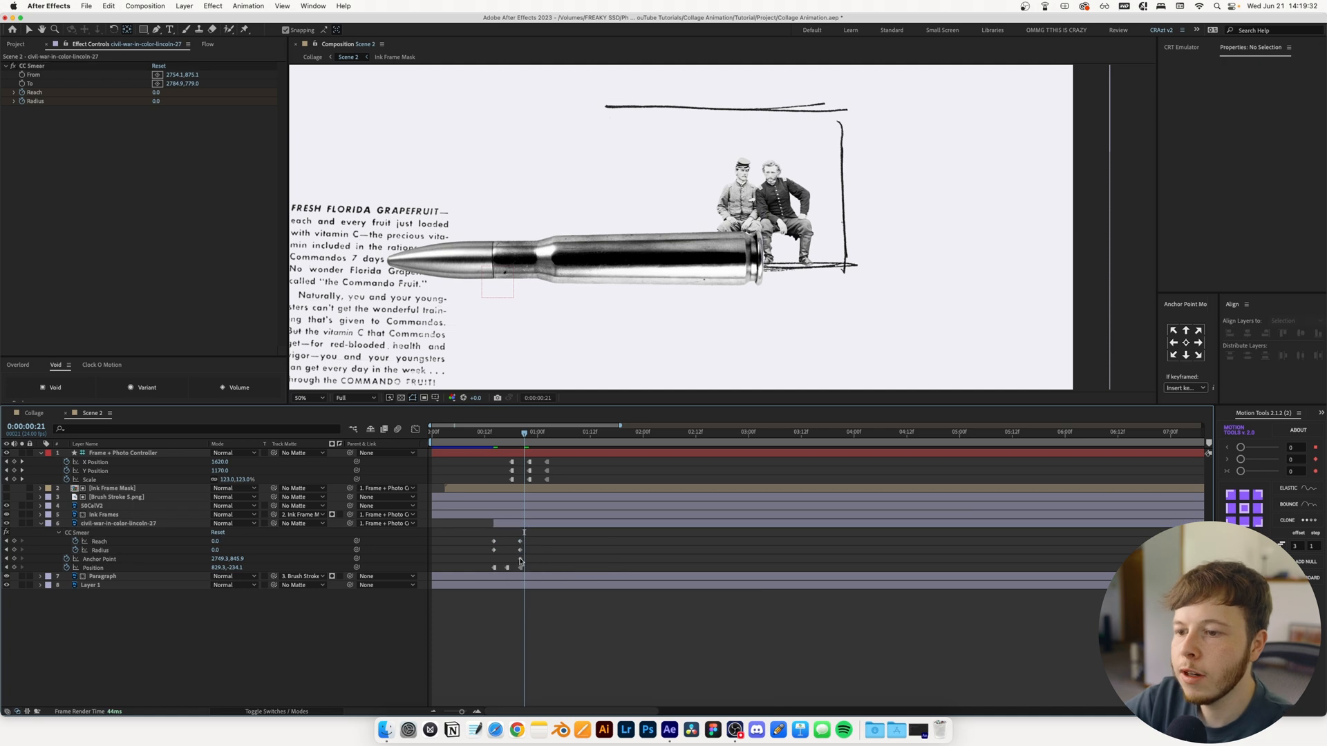
click(515, 523)
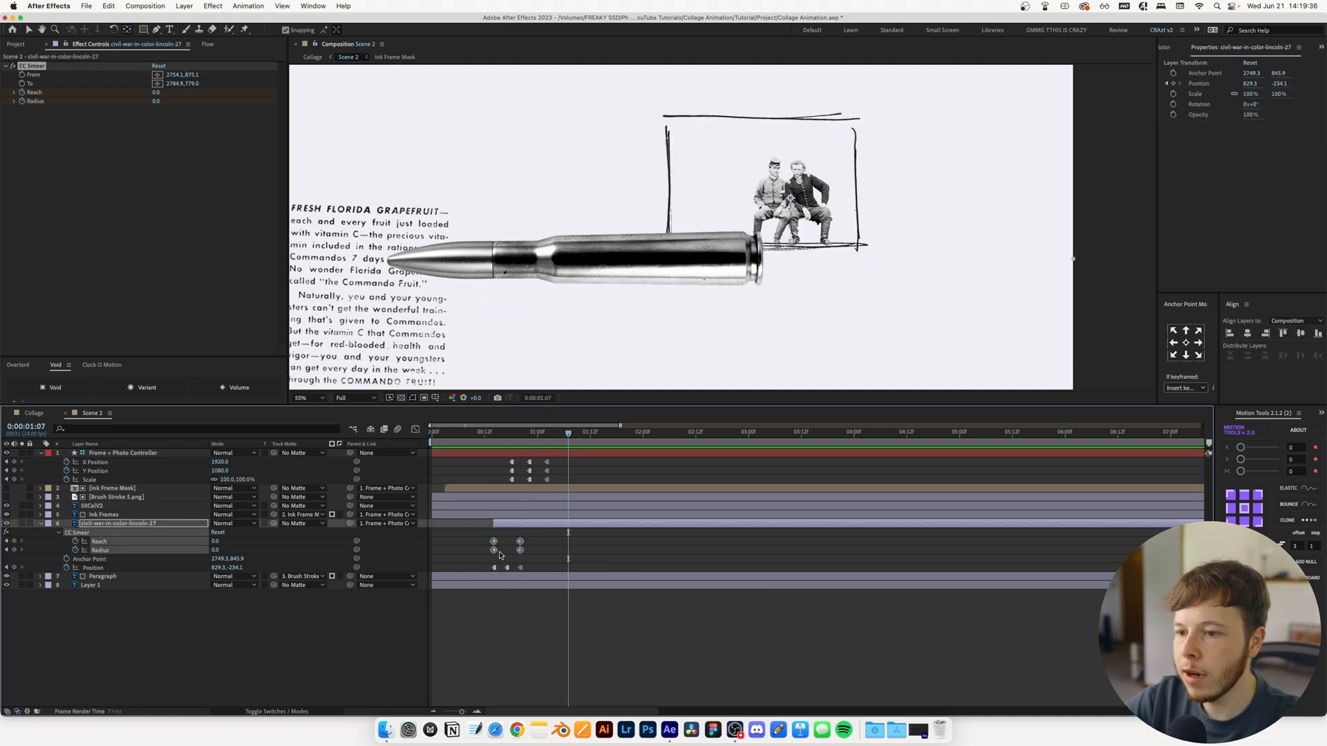
mouse_move(495, 551)
mouse_down()
mouse_move(544, 531)
mouse_move(556, 543)
mouse_up()
click(543, 576)
drag(535, 433, 503, 433)
click(313, 401)
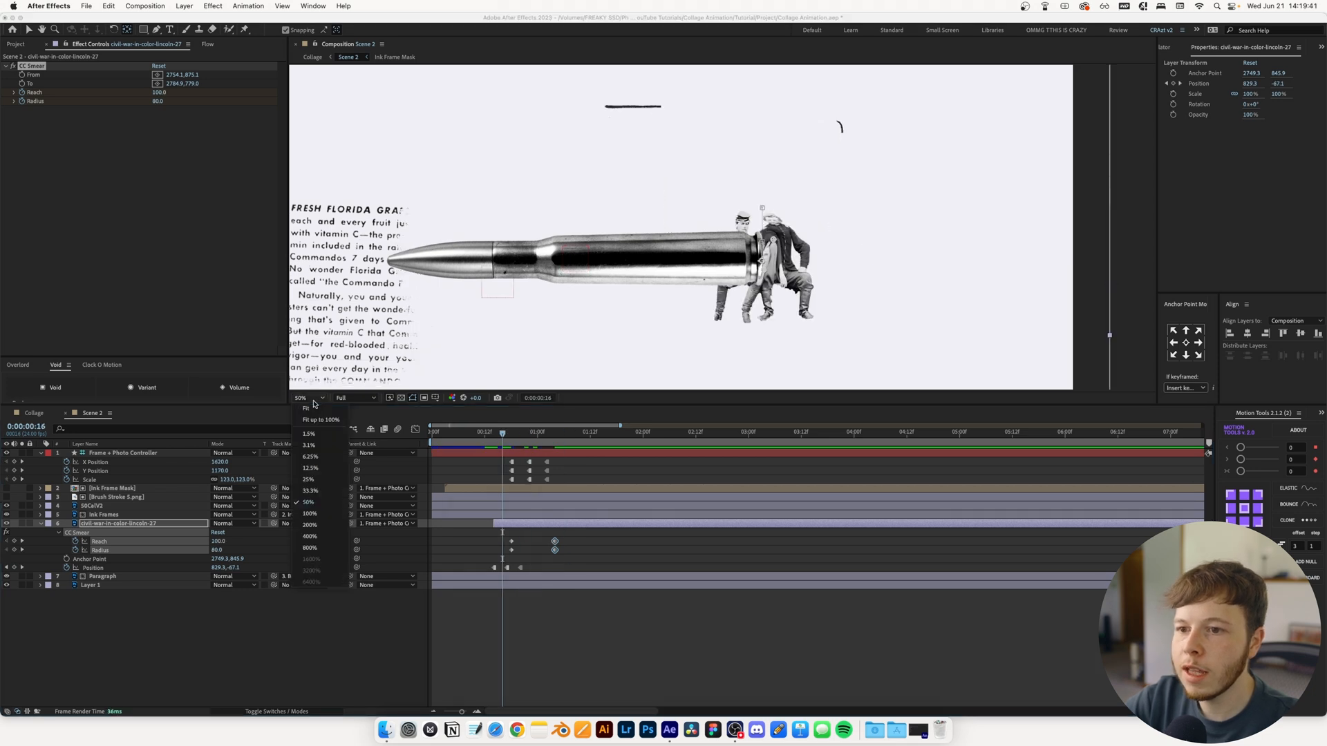
click(306, 409)
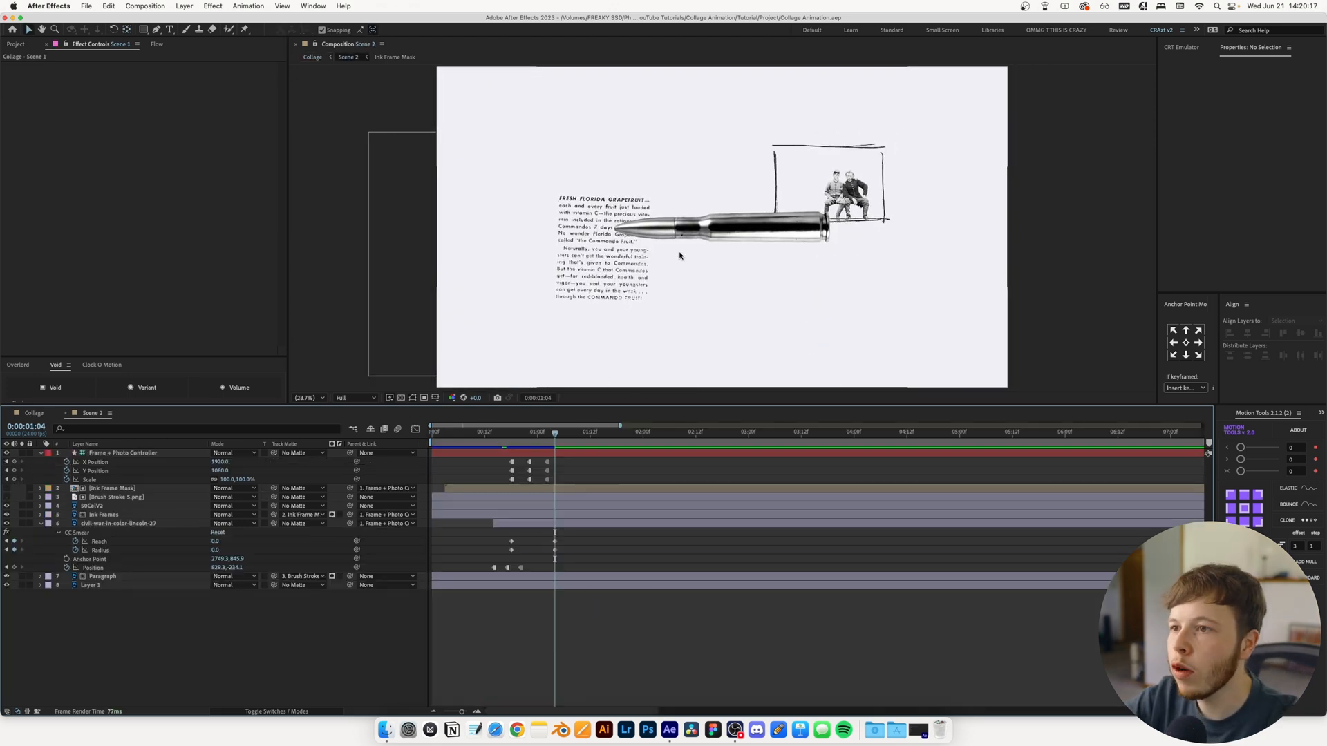
At 0:00:00:19, draw a closed four-point Pen mask on 50CalV2 around the bullet's front half, with a slanted cut edge
key(period)
click(535, 433)
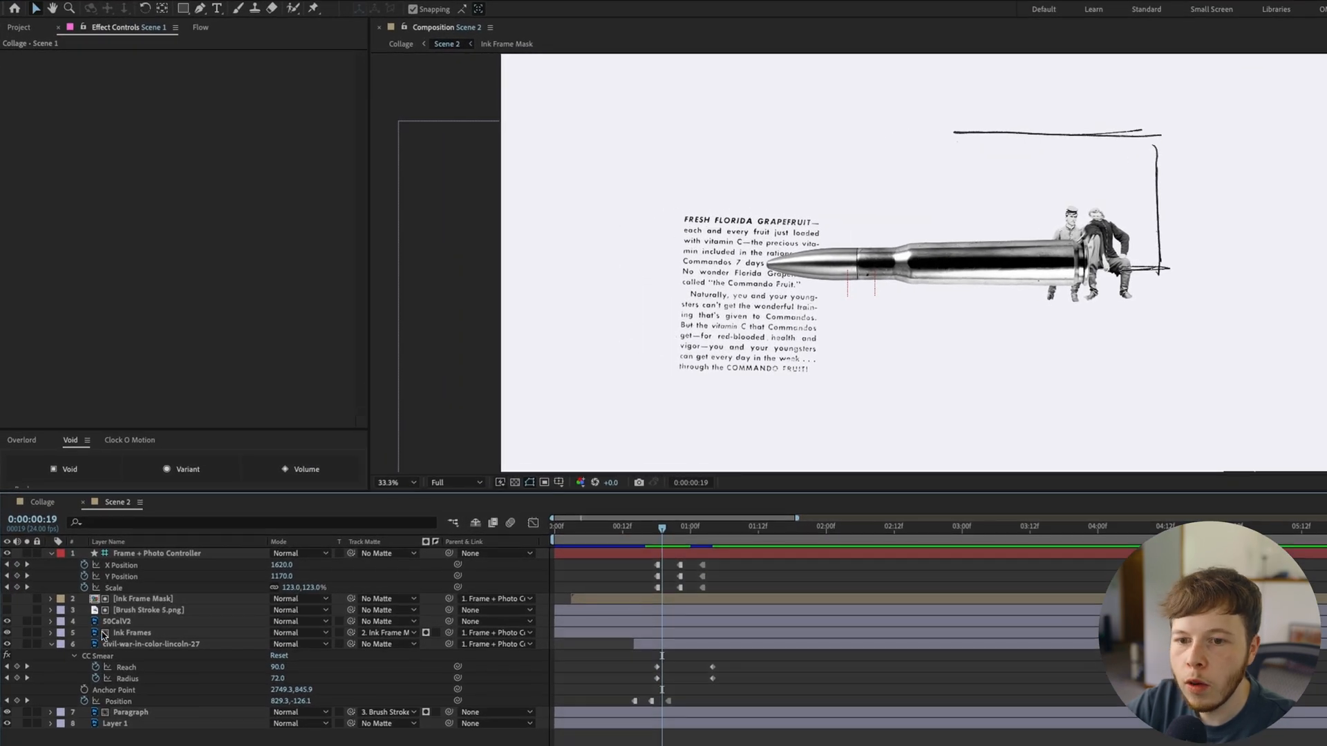
click(138, 621)
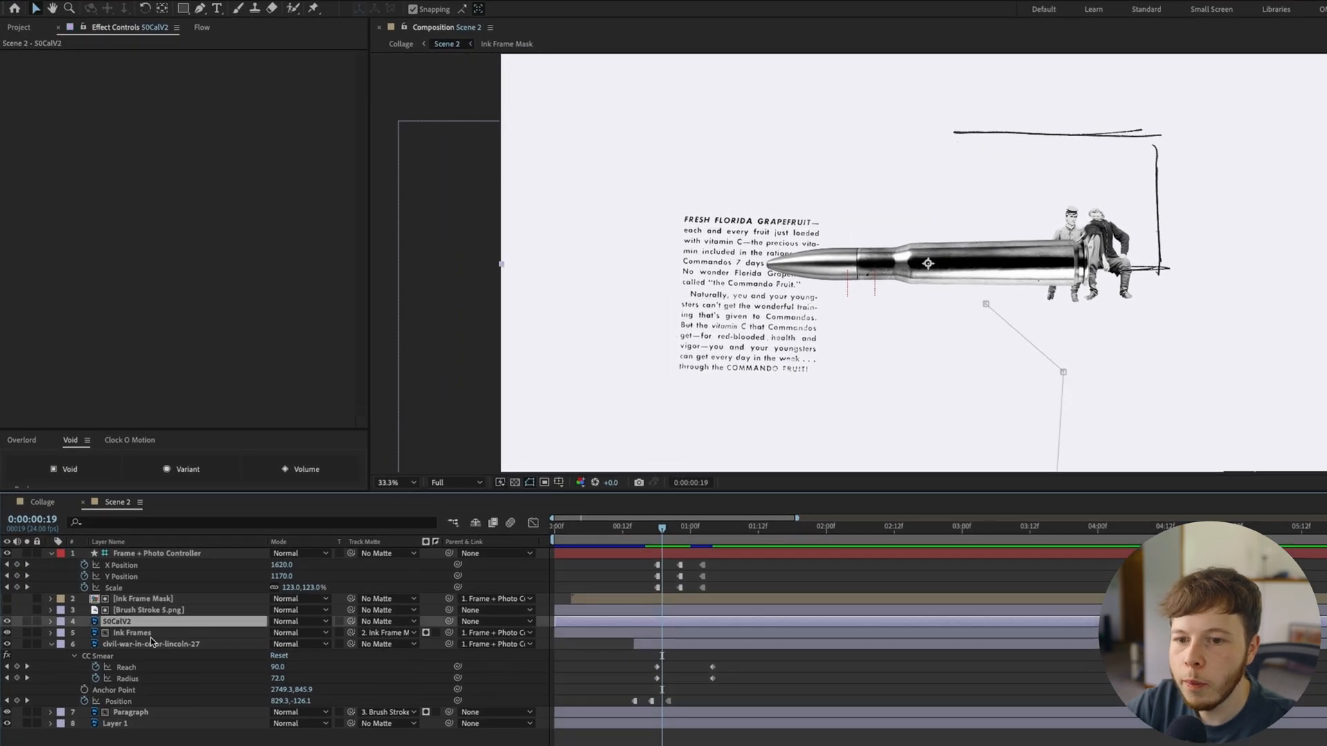
click(184, 9)
click(200, 10)
click(643, 185)
click(984, 173)
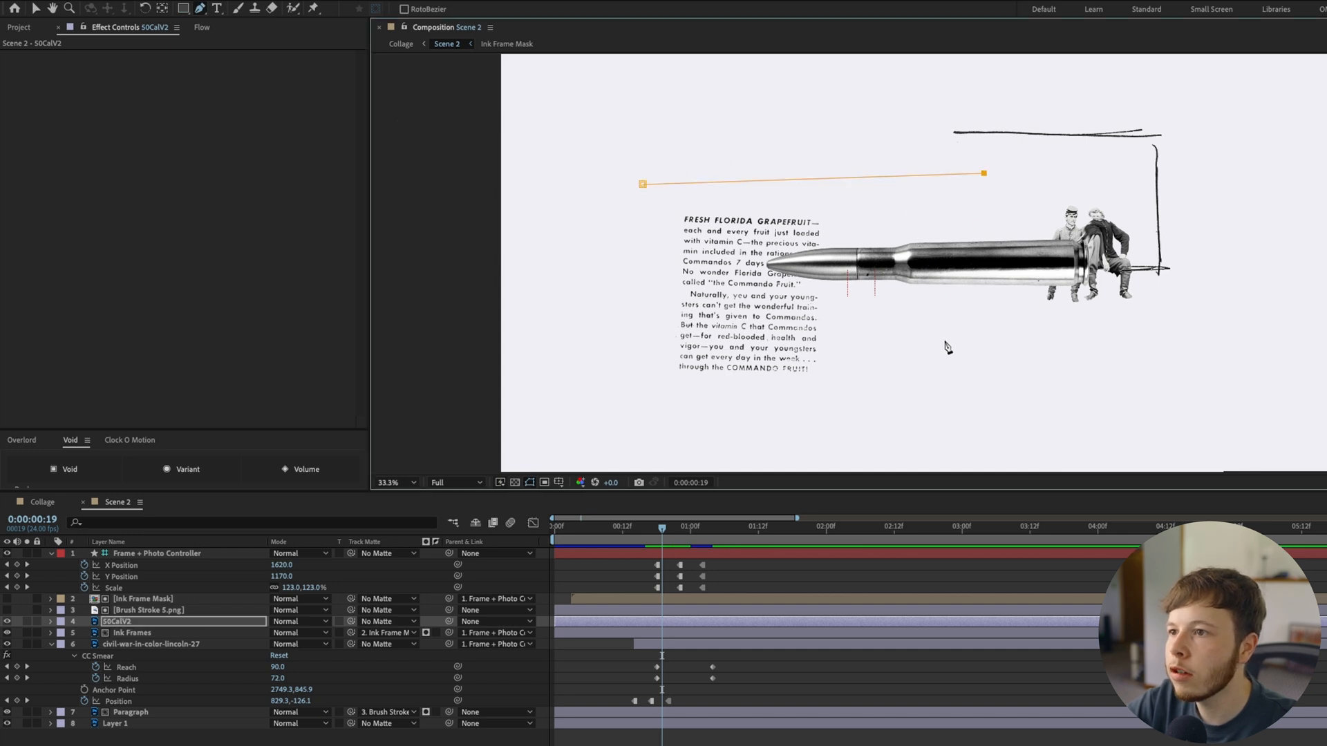
click(709, 347)
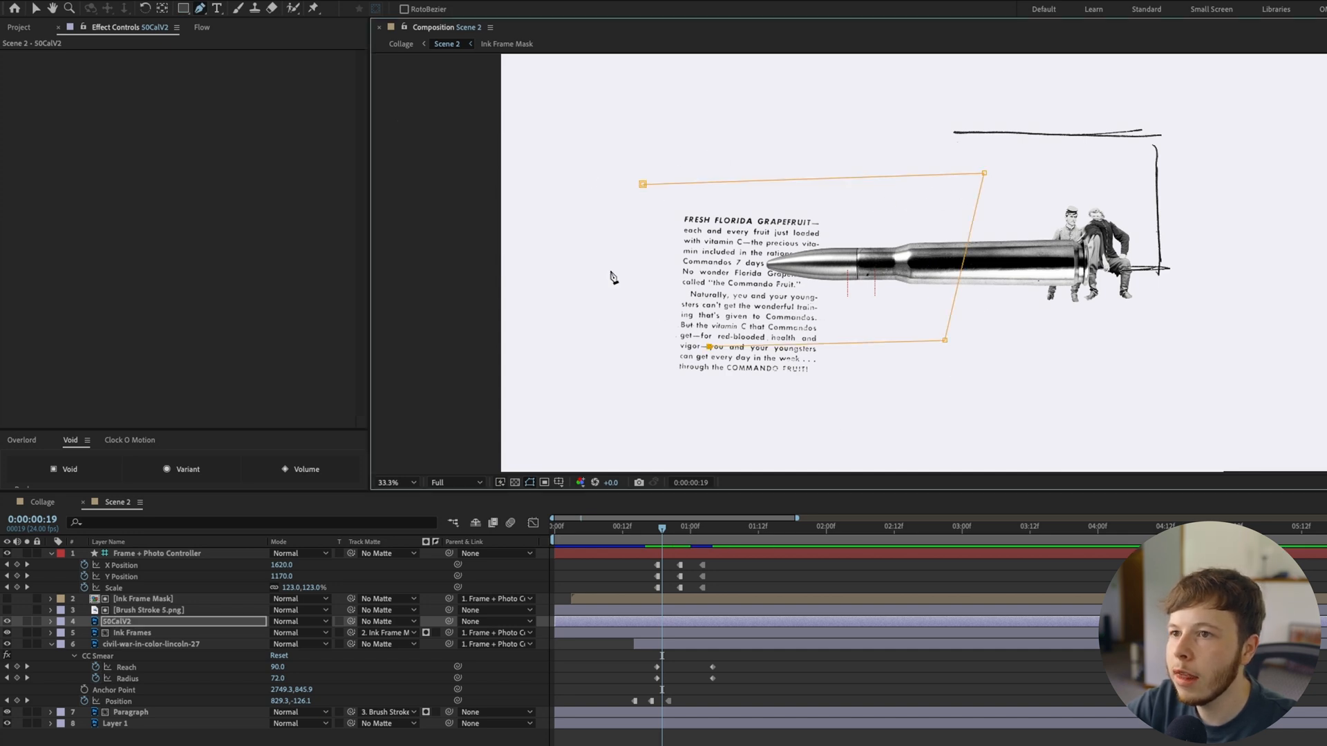
click(643, 185)
Rename the masked bullet layer 50CalV2 Front, duplicate it and rename the duplicate 50CalV2 Back
click(166, 624)
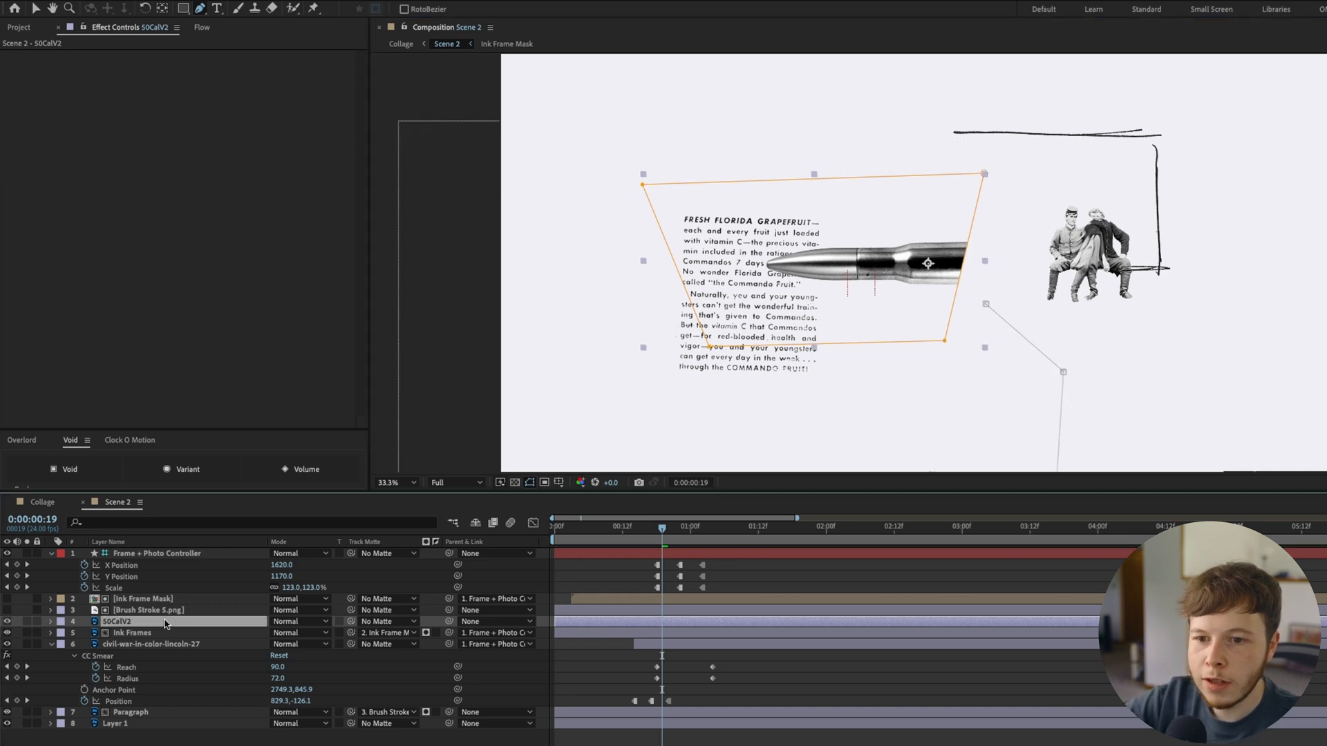
key(Return)
text(Front)
key(Return)
key(ctrl+d)
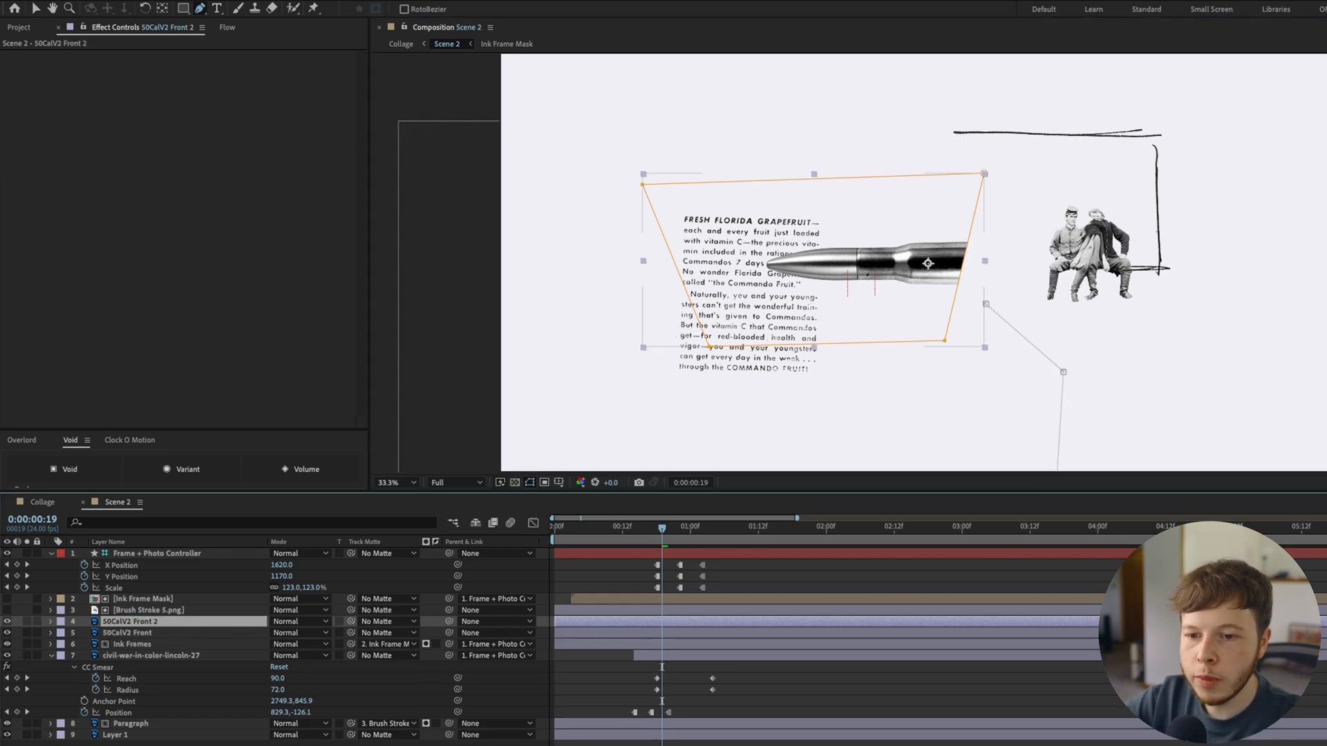
key(Return)
key(Right)
key(BackSpace)
key(BackSpace)
text(Back)
key(Return)
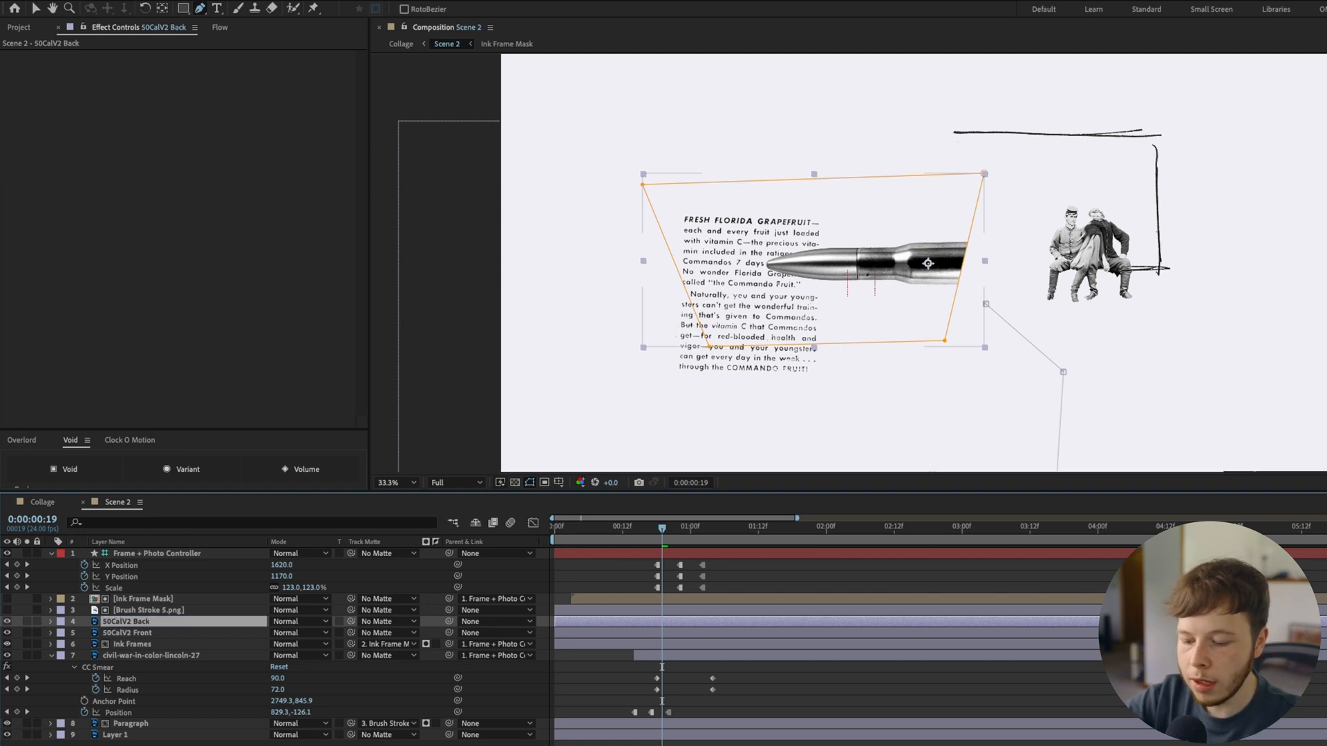
Set Mask 1 on the 50CalV2 Back layer to Subtract
key(m)
click(307, 634)
click(290, 681)
Show both bullet layers' Position and set 50CalV2 Back to 1980,1071 at 0:00:00:19
click(133, 657)
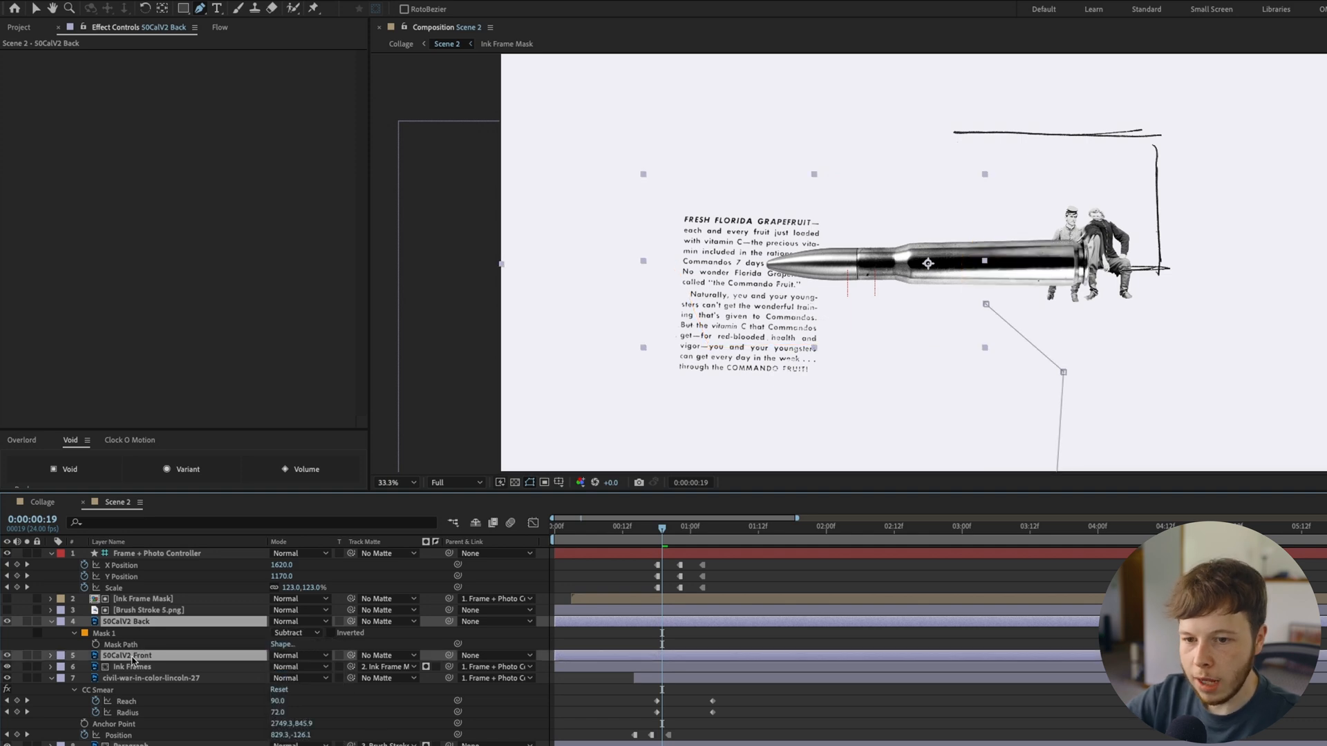
key(p)
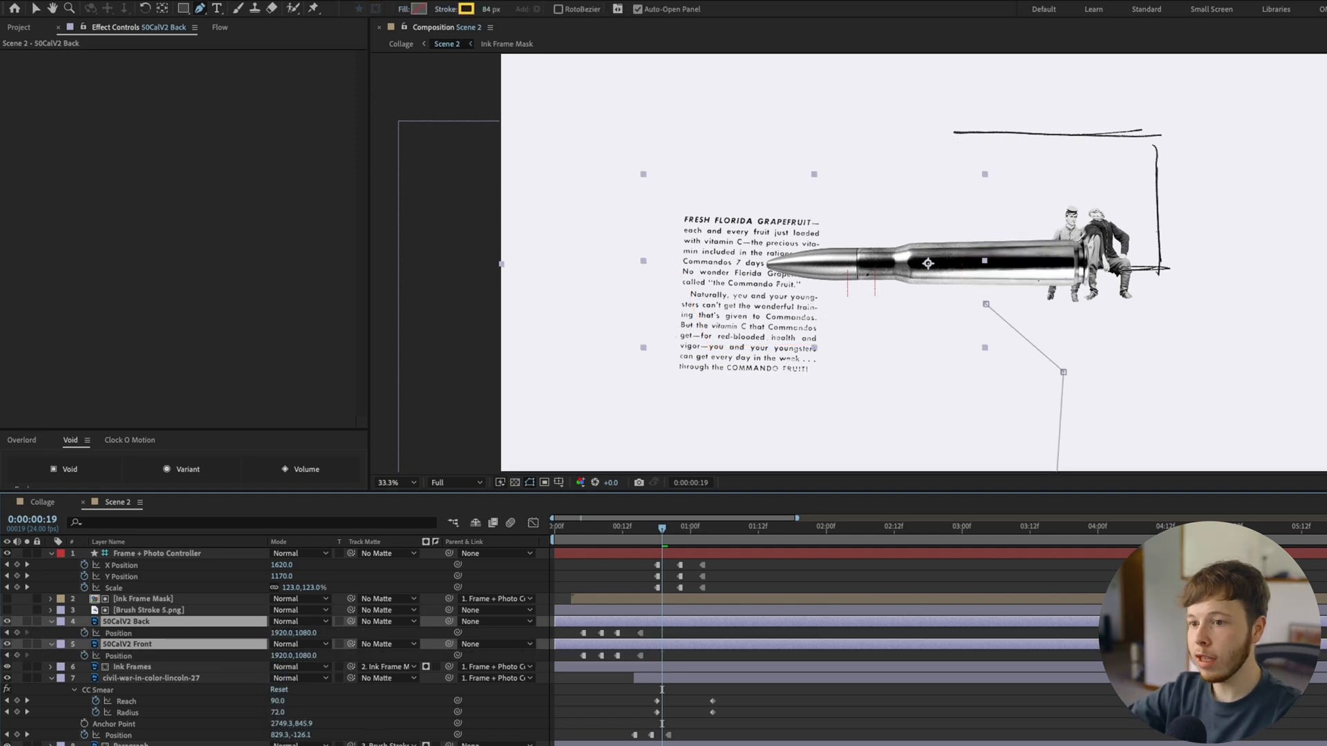
drag(655, 529, 661, 533)
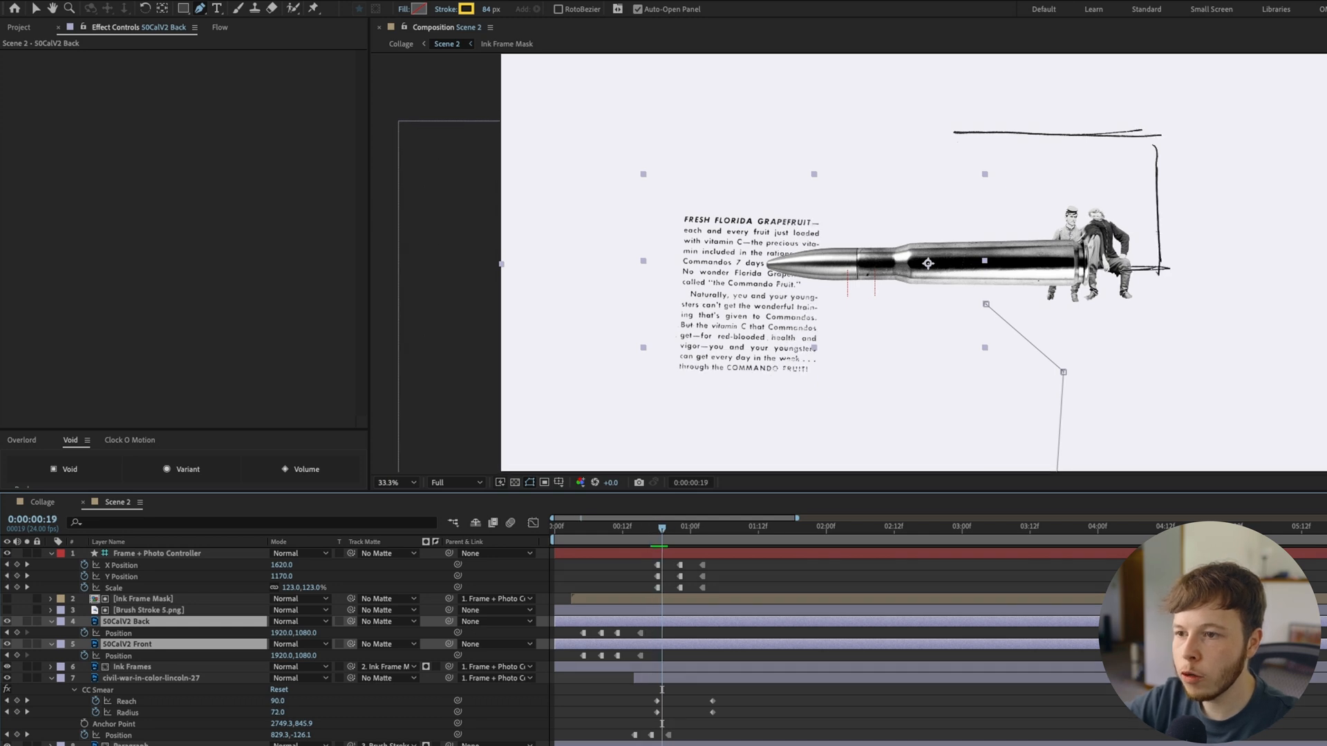
click(696, 624)
key(shift+Right)
key(shift+Right)
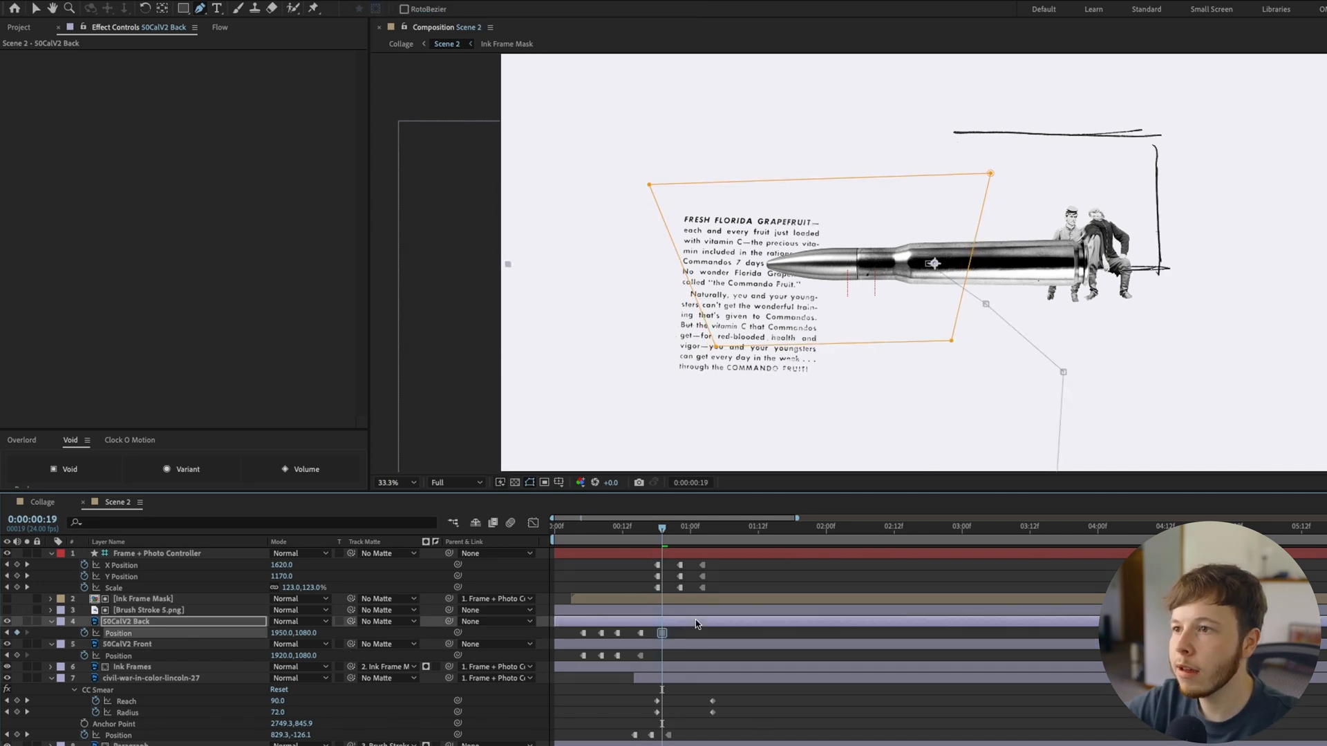
key(Up)
key(Up)
key(Up)
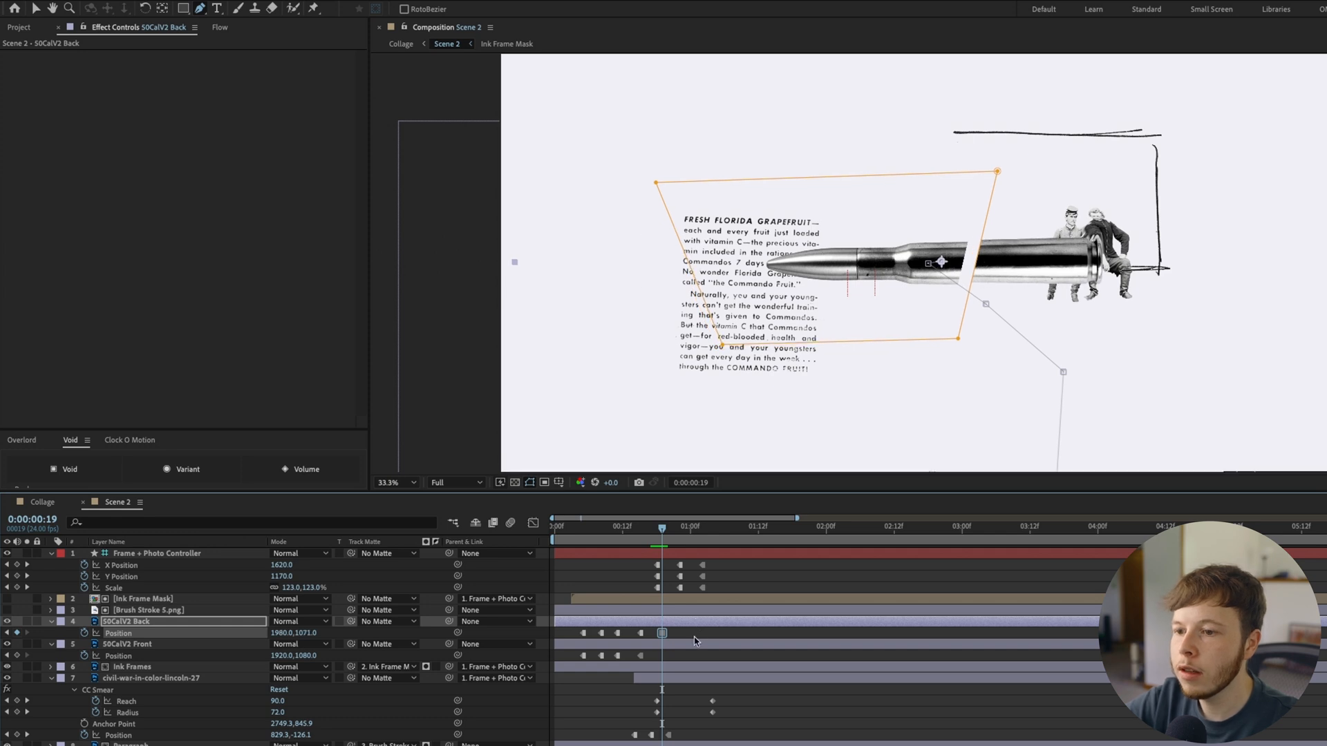
Set 50CalV2 Front's Position to 1881,1086 at 0:00:00:19
click(694, 644)
key(shift+Left)
key(Left)
key(Left)
key(Left)
key(Down)
key(Down)
Set 50CalV2 Front's Position to 1761,1053 at 0:00:00:22
key(Page_Down)
key(Page_Down)
key(Page_Down)
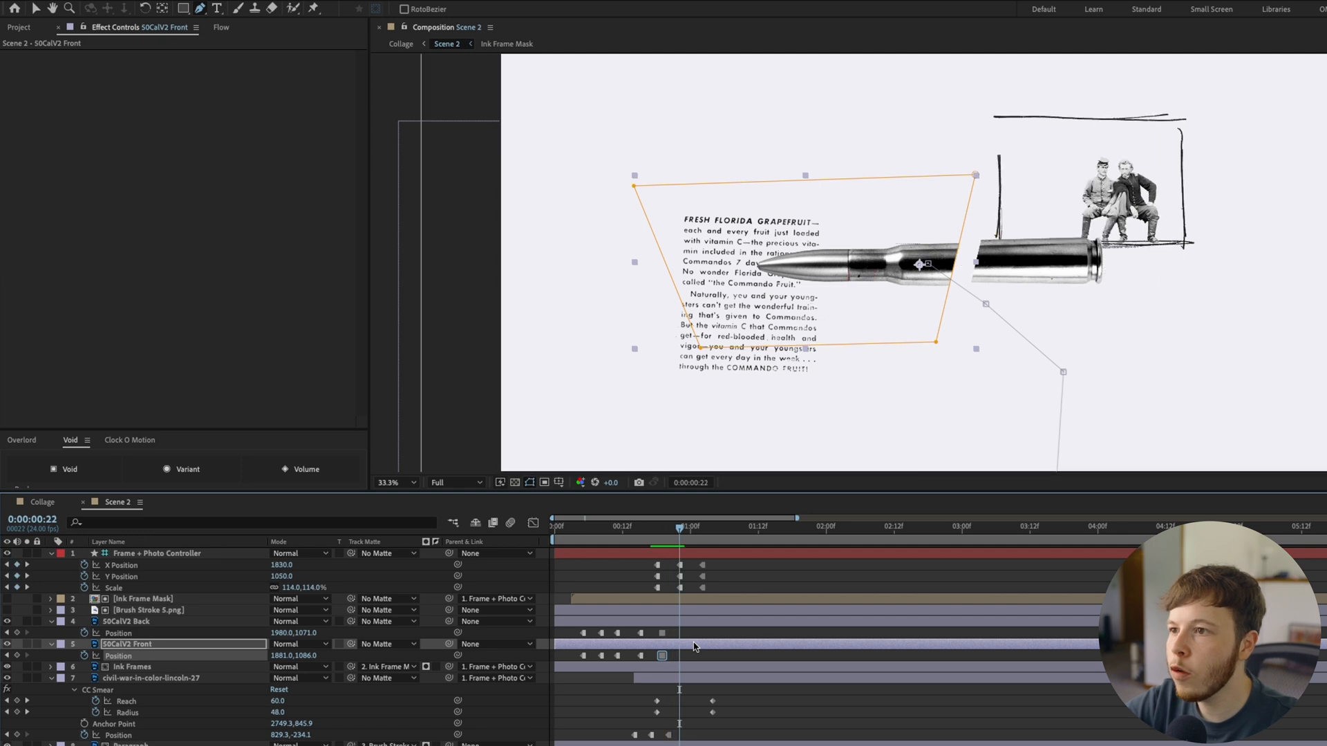
key(shift+Left)
key(shift+Left)
key(shift+Left)
key(shift+Left)
key(shift+Left)
key(shift+Left)
key(shift+Left)
key(shift+Left)
key(shift+Left)
key(shift+Left)
key(shift+Left)
key(shift+Left)
key(shift+Up)
key(shift+Up)
key(shift+Up)
key(Up)
key(Up)
key(Up)
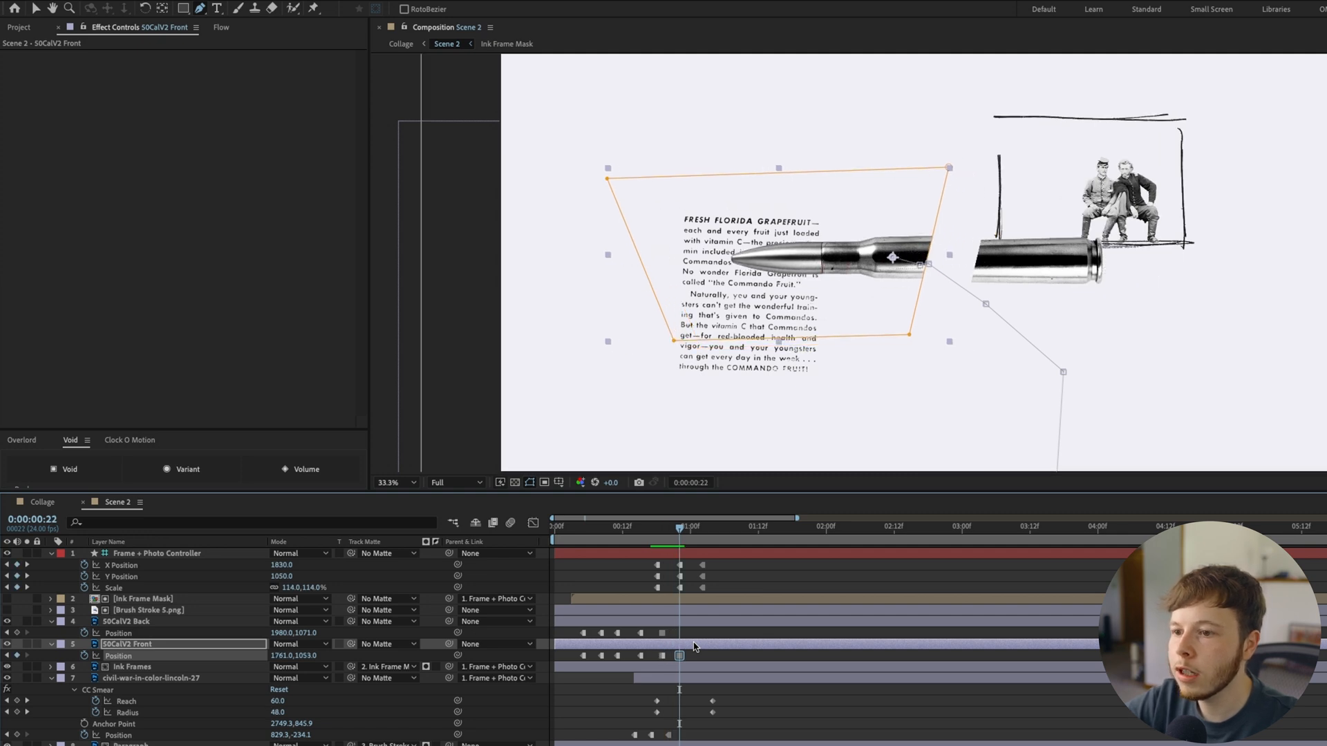
Set 50CalV2 Back's Position to 2100,1041 at 0:00:00:22
key(Page_Up)
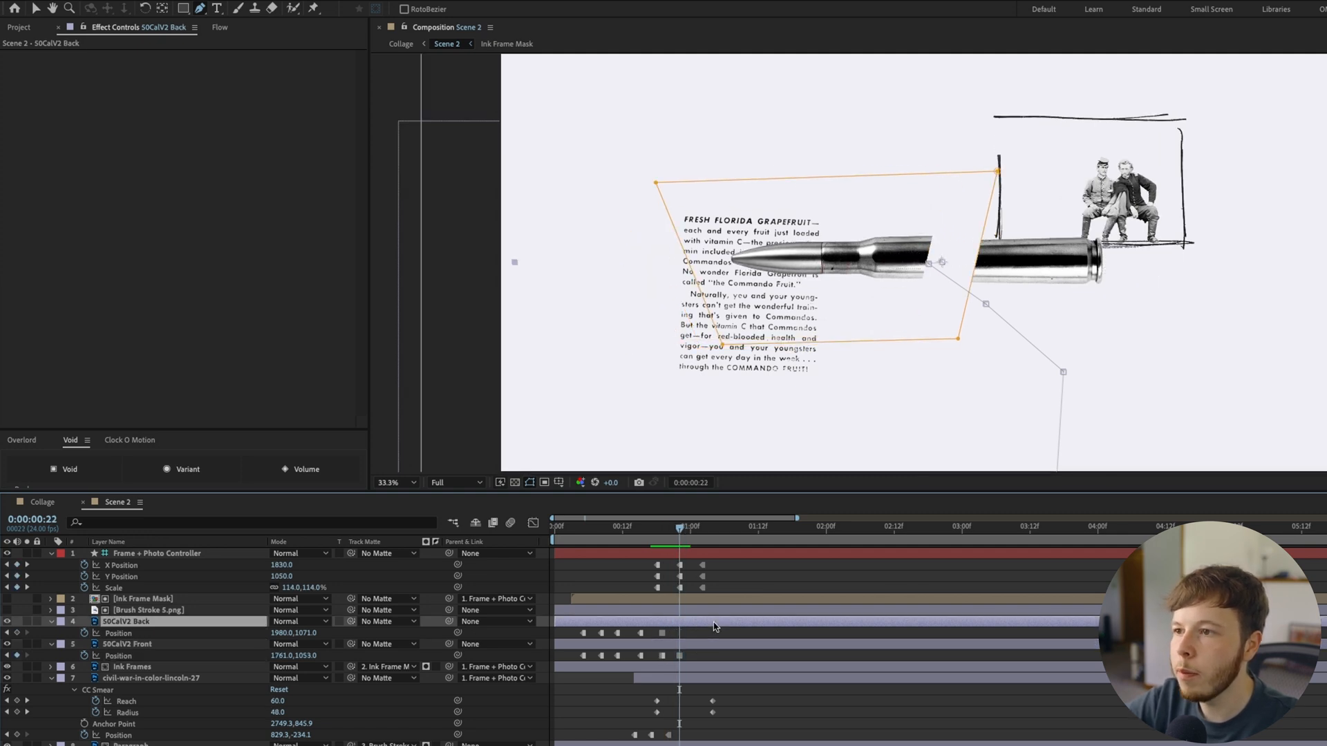
click(715, 627)
key(shift+Right)
key(shift+Right)
key(shift+Right)
key(shift+Right)
key(shift+Right)
key(shift+Right)
key(shift+Right)
key(shift+Right)
key(shift+Right)
key(shift+Right)
key(shift+Right)
key(shift+Right)
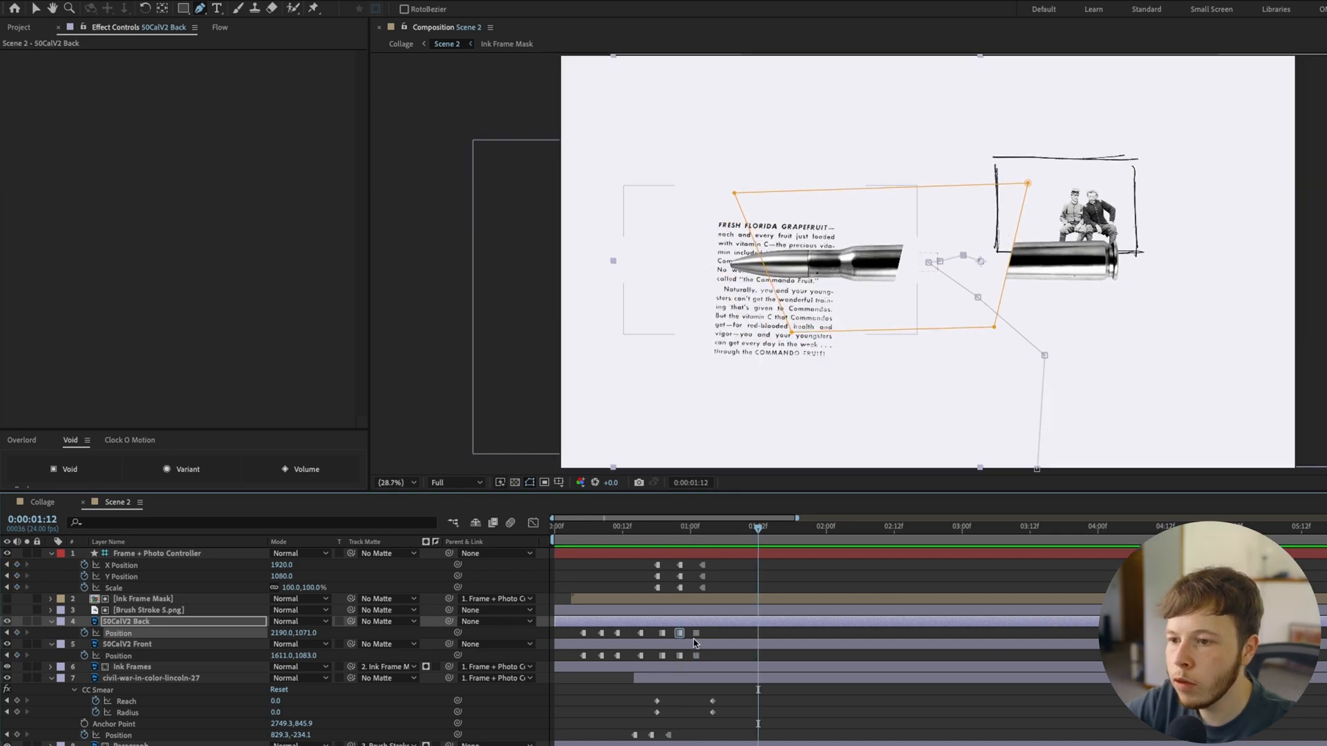
Shift the last two Position keyframes of both bullet halves a few frames later and preview the split
drag(708, 629, 677, 635)
drag(696, 633, 713, 633)
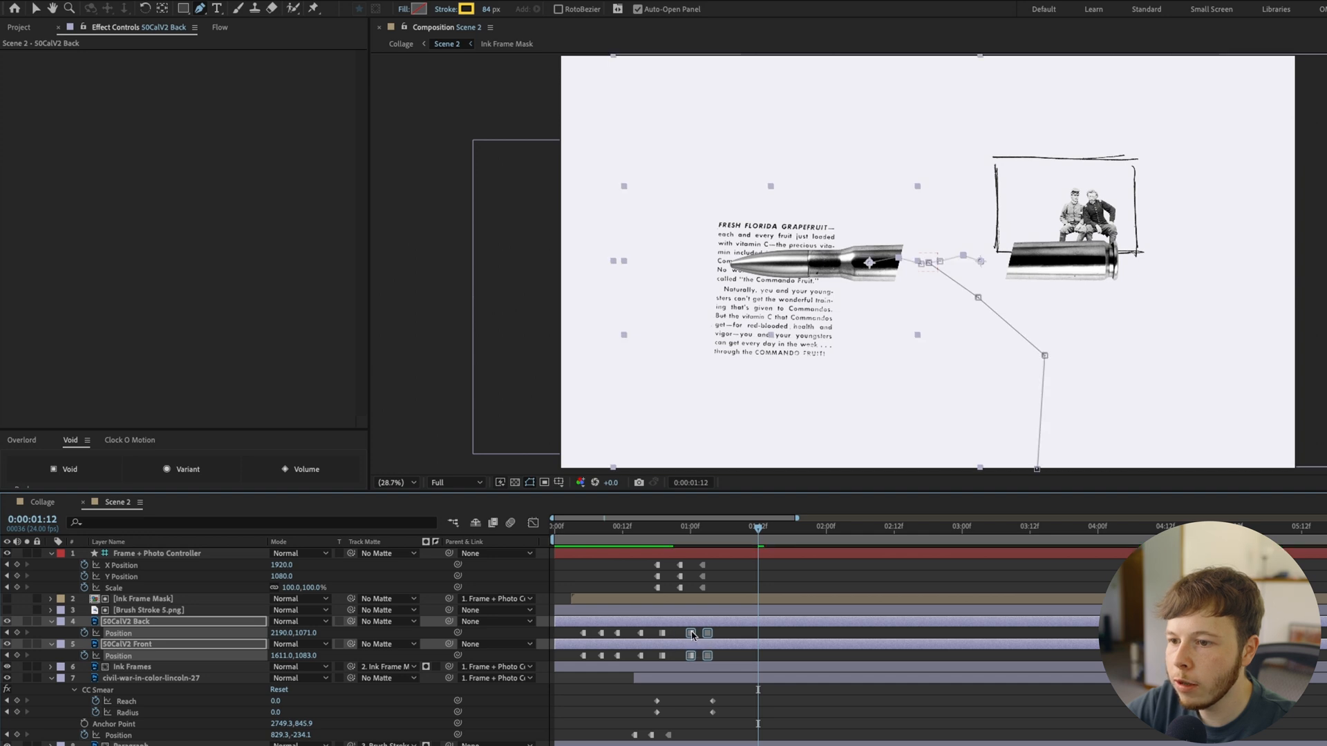
click(672, 532)
key(space)
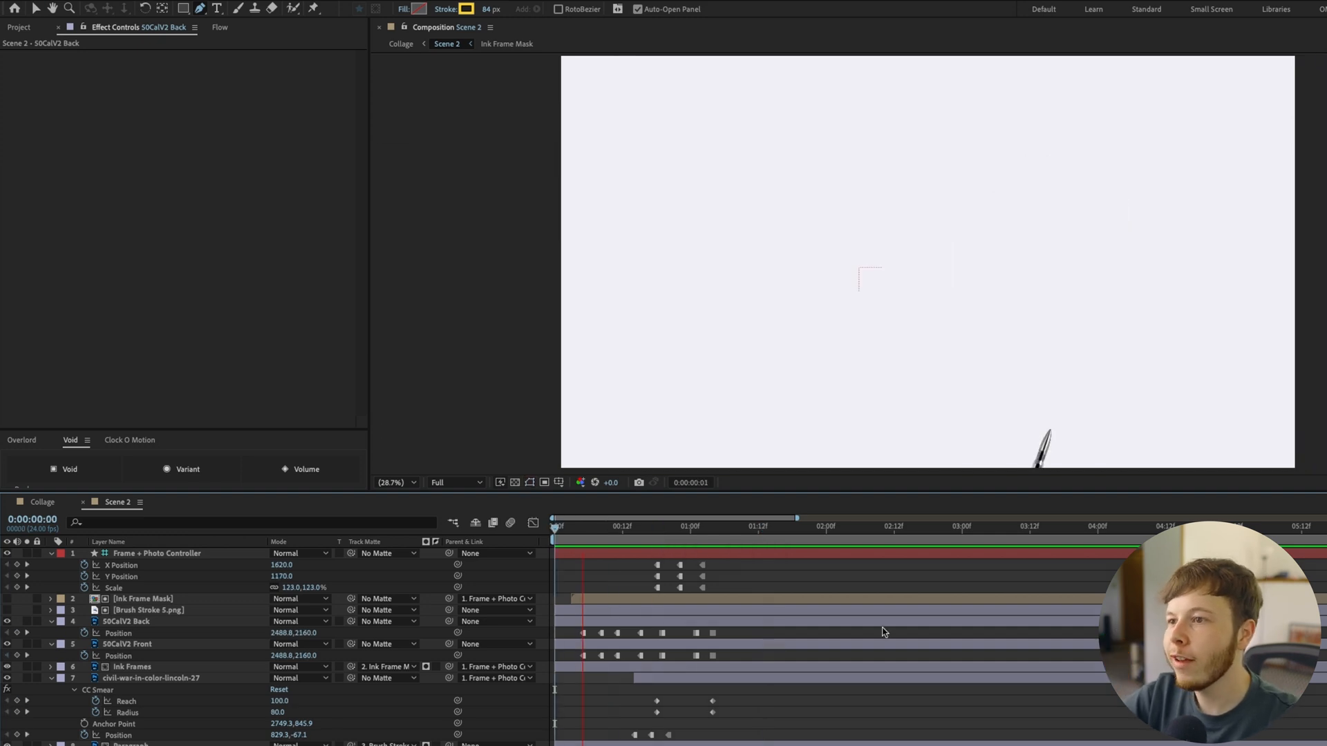
Spread 50CalV2 Back's last two Position keyframes slightly apart, preview the split and save the project
click(690, 633)
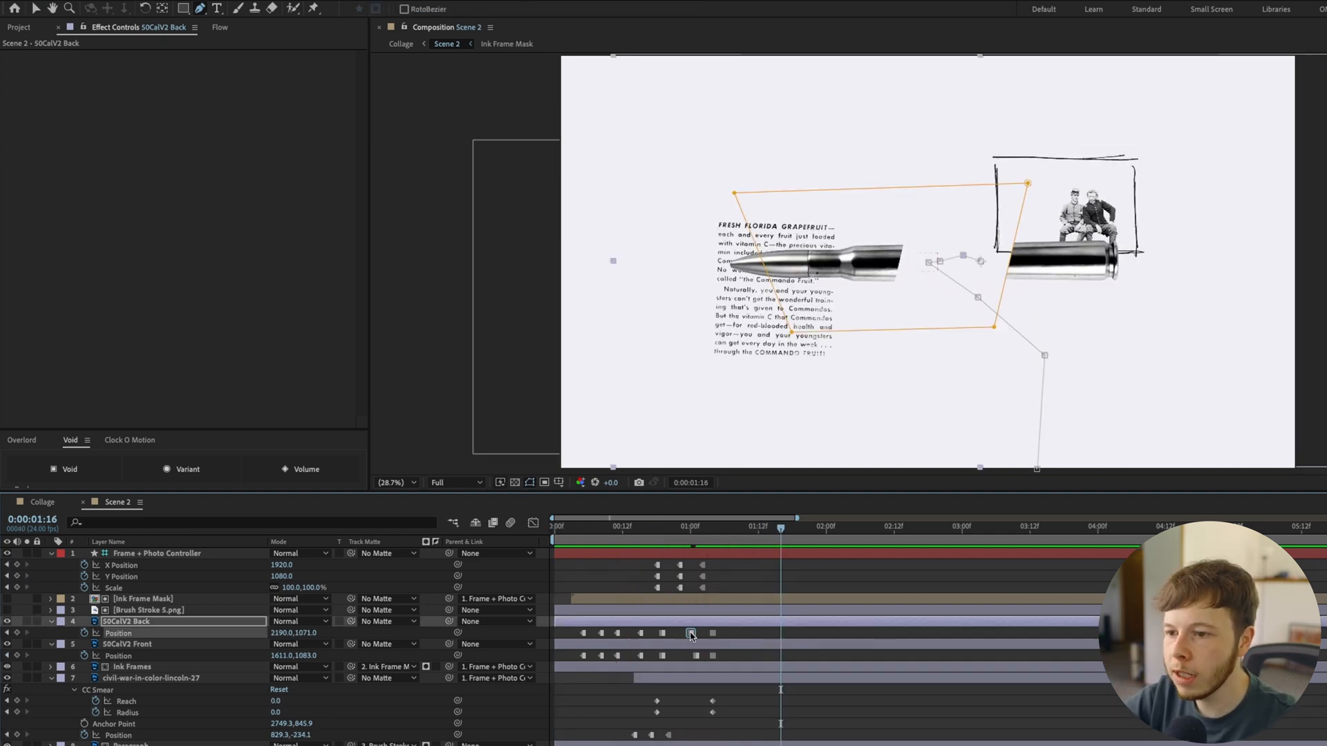
key(space)
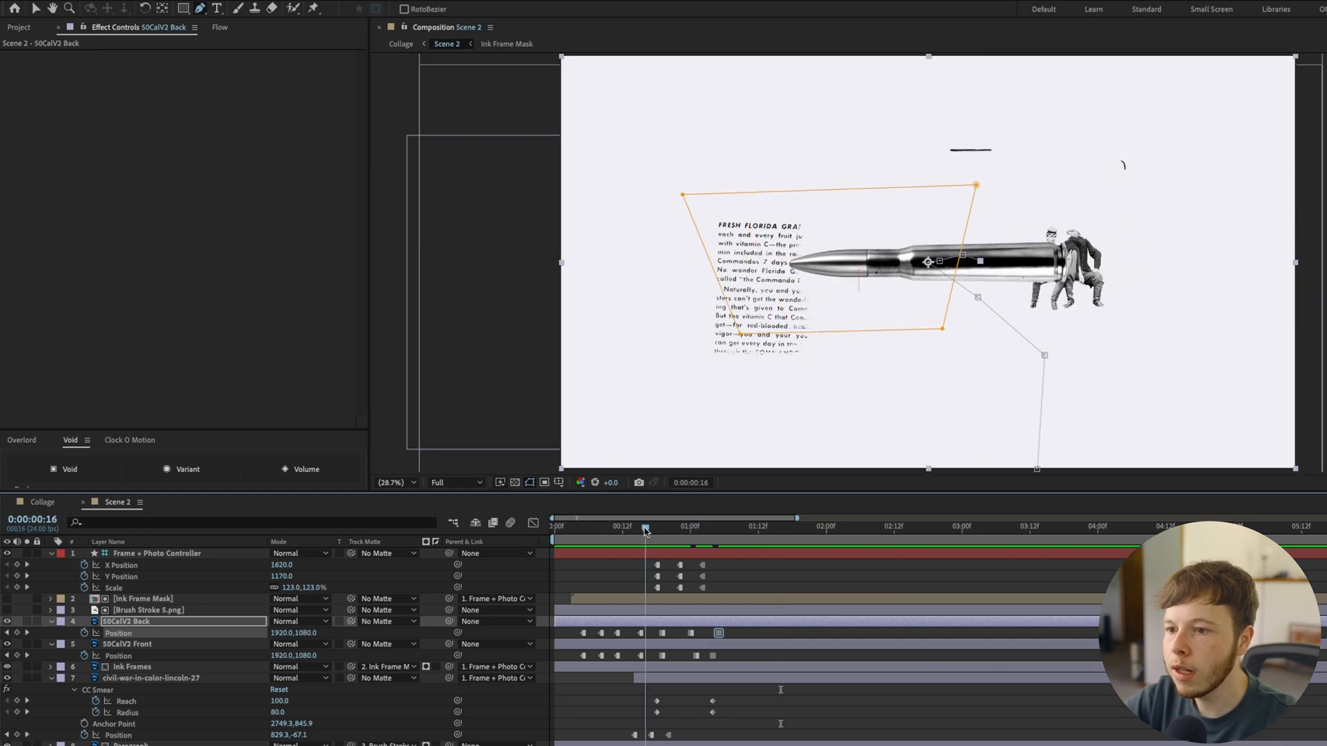
key(space)
click(795, 633)
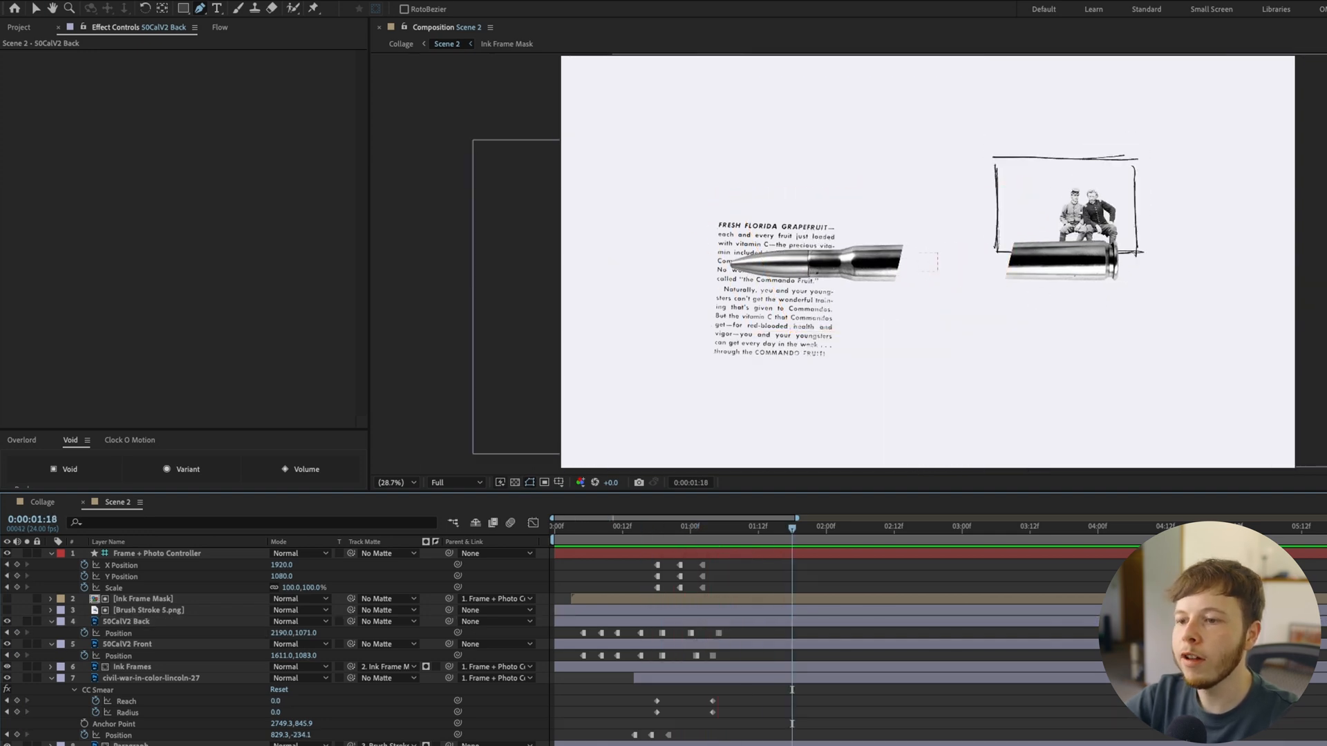
key(super+s)
drag(699, 529, 485, 536)
key(space)
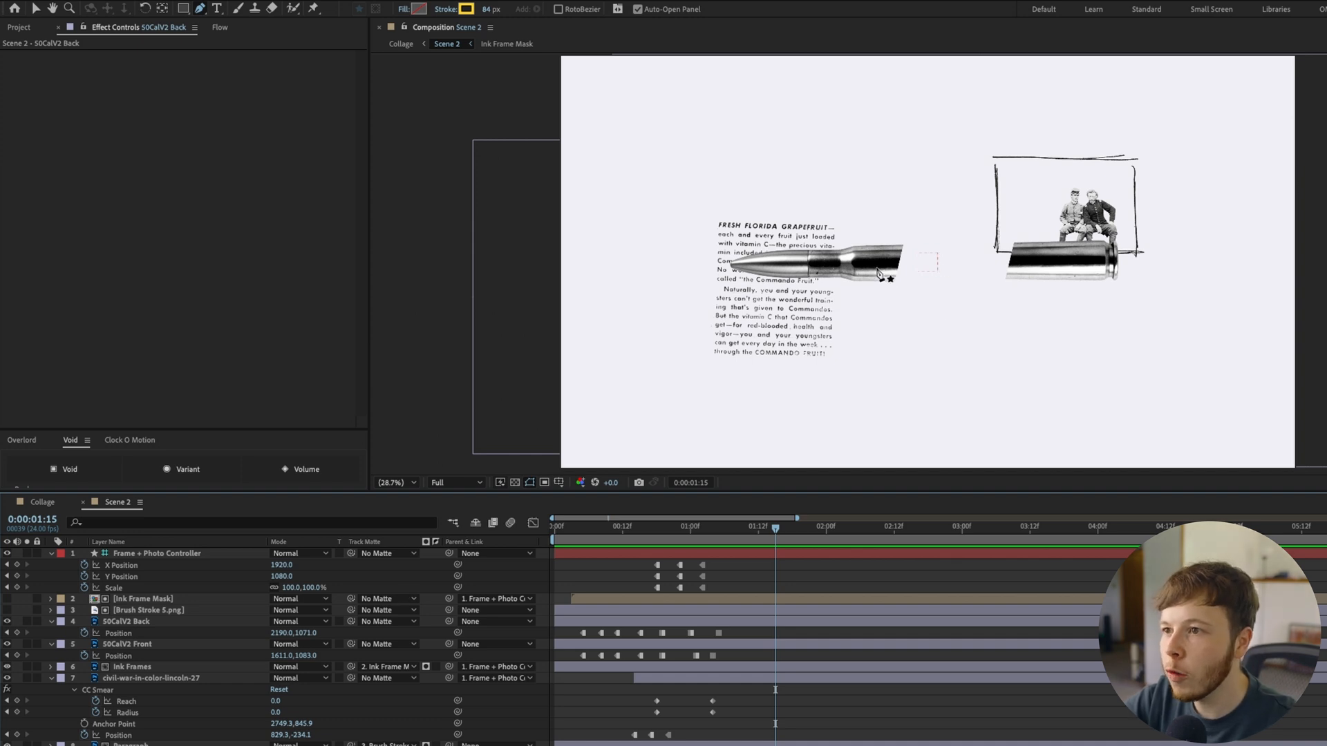
Draw four small angular blue shapes, each on its own layer, in the gap between the two bullet halves
key(v)
scroll(925, 383, up, 3)
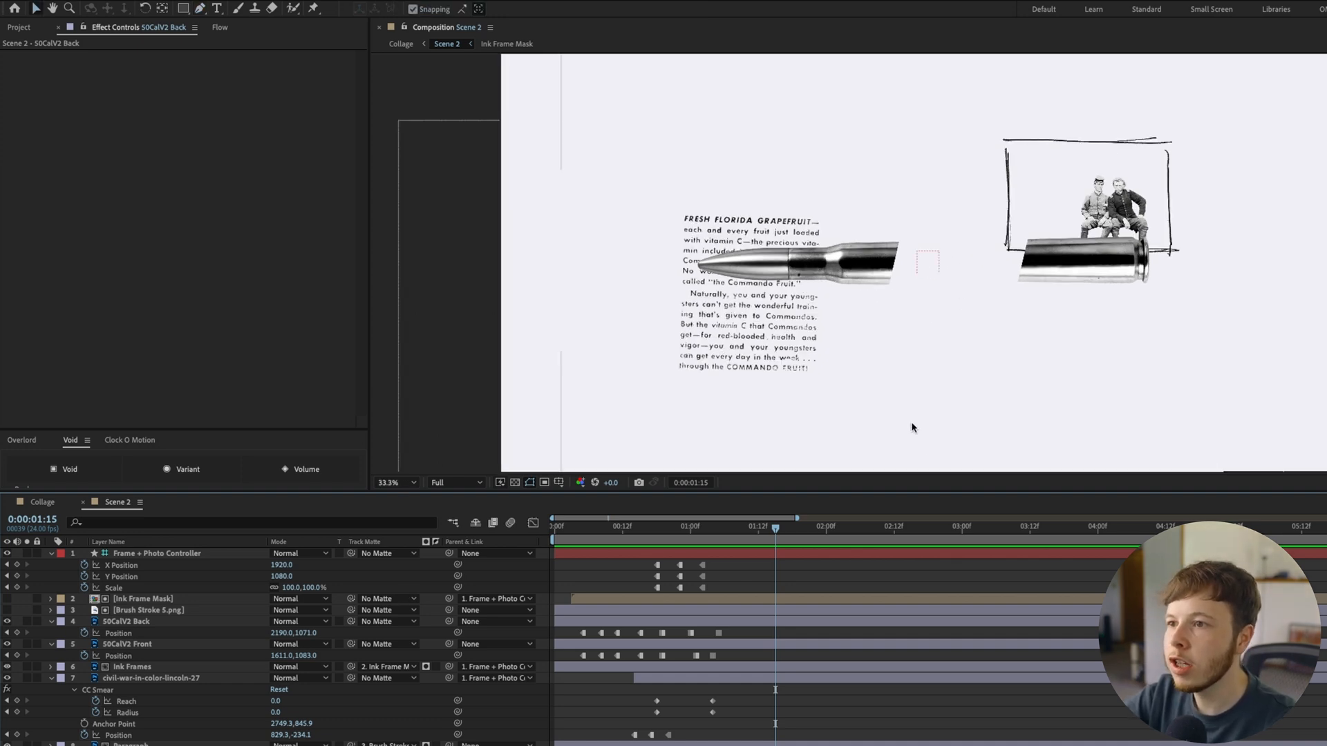
scroll(885, 226, down, 4)
key(g)
scroll(925, 265, up, 2)
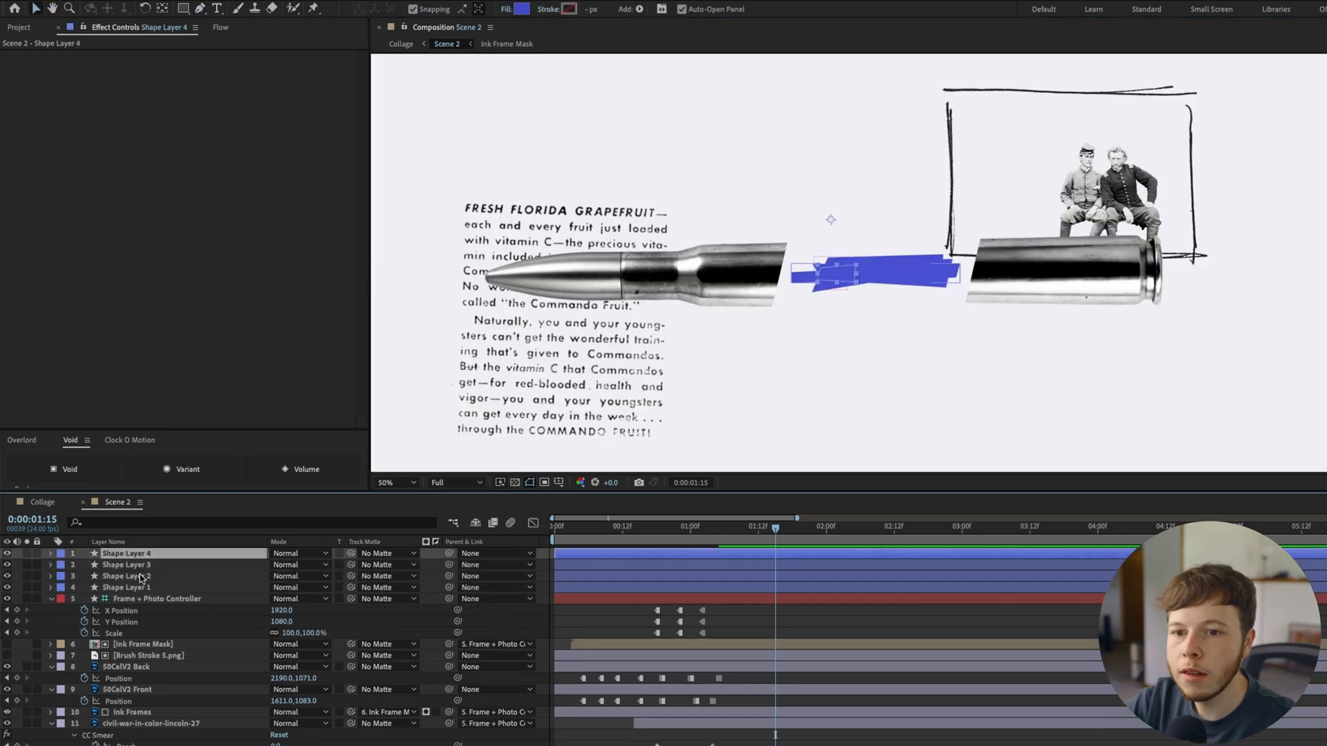
Move all four shape layers over the bullet's back half and start their Position keyframes at 0:00:01:15
click(132, 588)
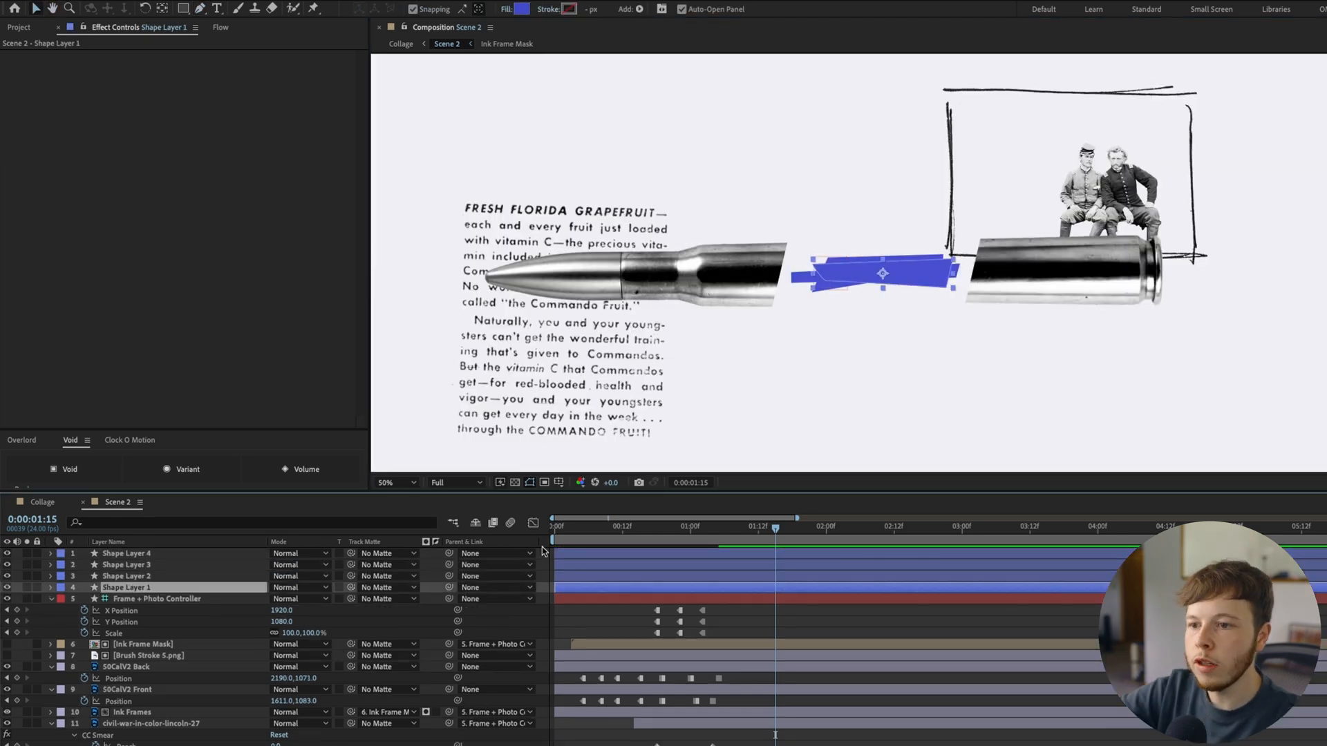
shift+click(117, 556)
key(p)
drag(900, 255, 1098, 255)
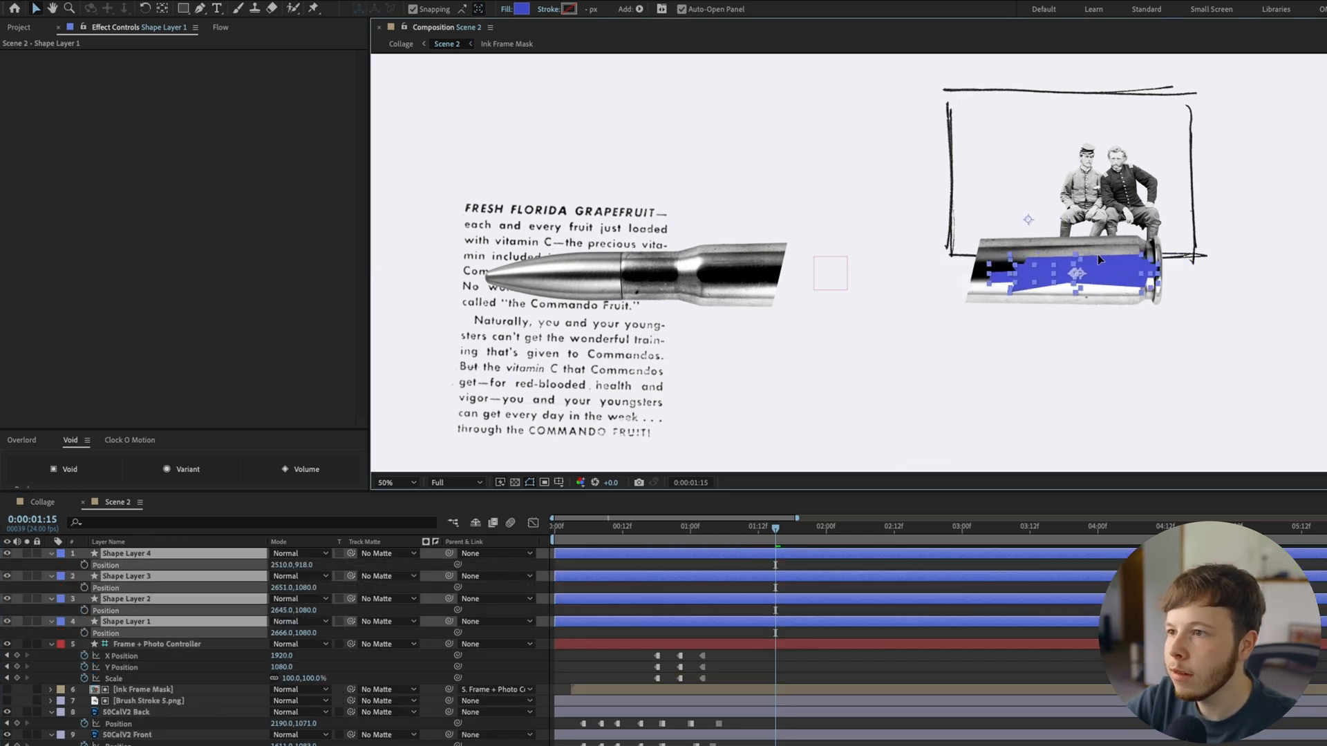
click(84, 633)
At 0:00:01:18, shift the four shapes towards the bullet's gap and raise Shape Layer 1 to Position 2330,1050
key(Page_Down)
key(Page_Down)
key(Page_Down)
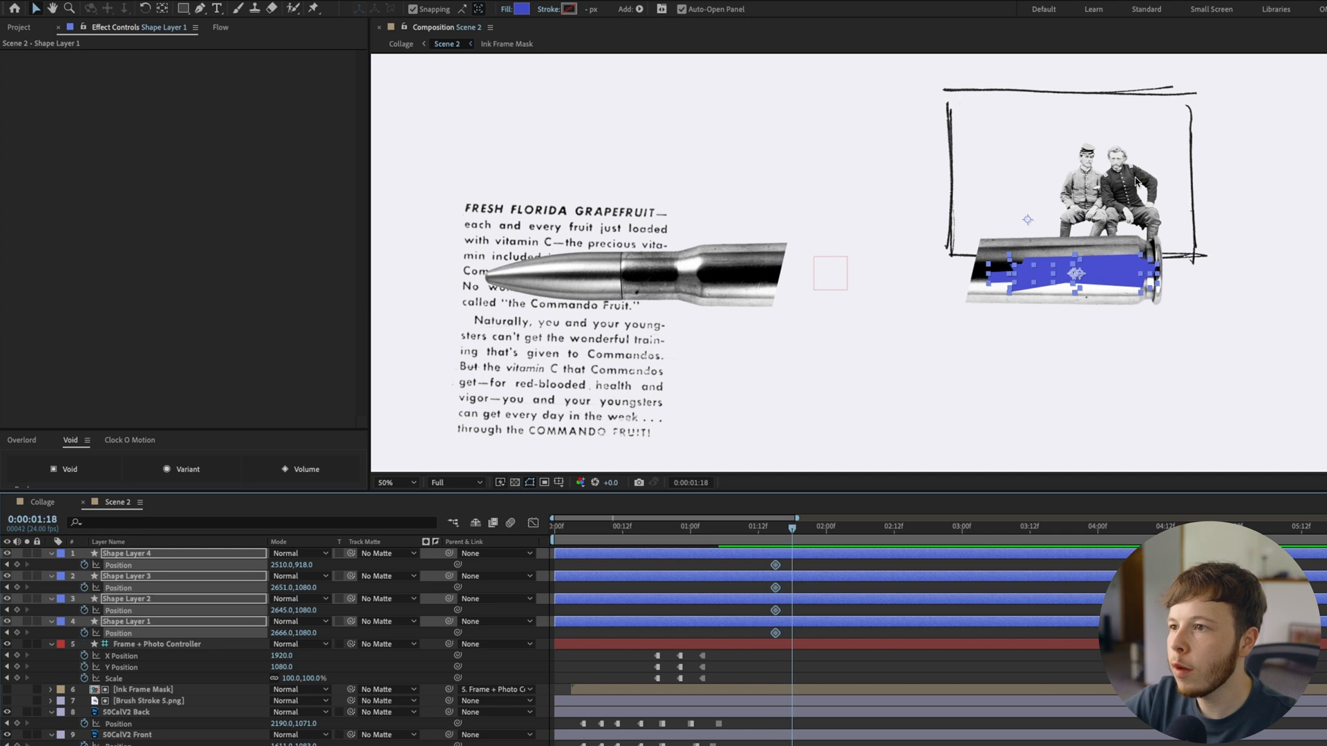
drag(1101, 283, 995, 282)
click(827, 624)
key(shift+Up)
key(shift+Up)
key(shift+Up)
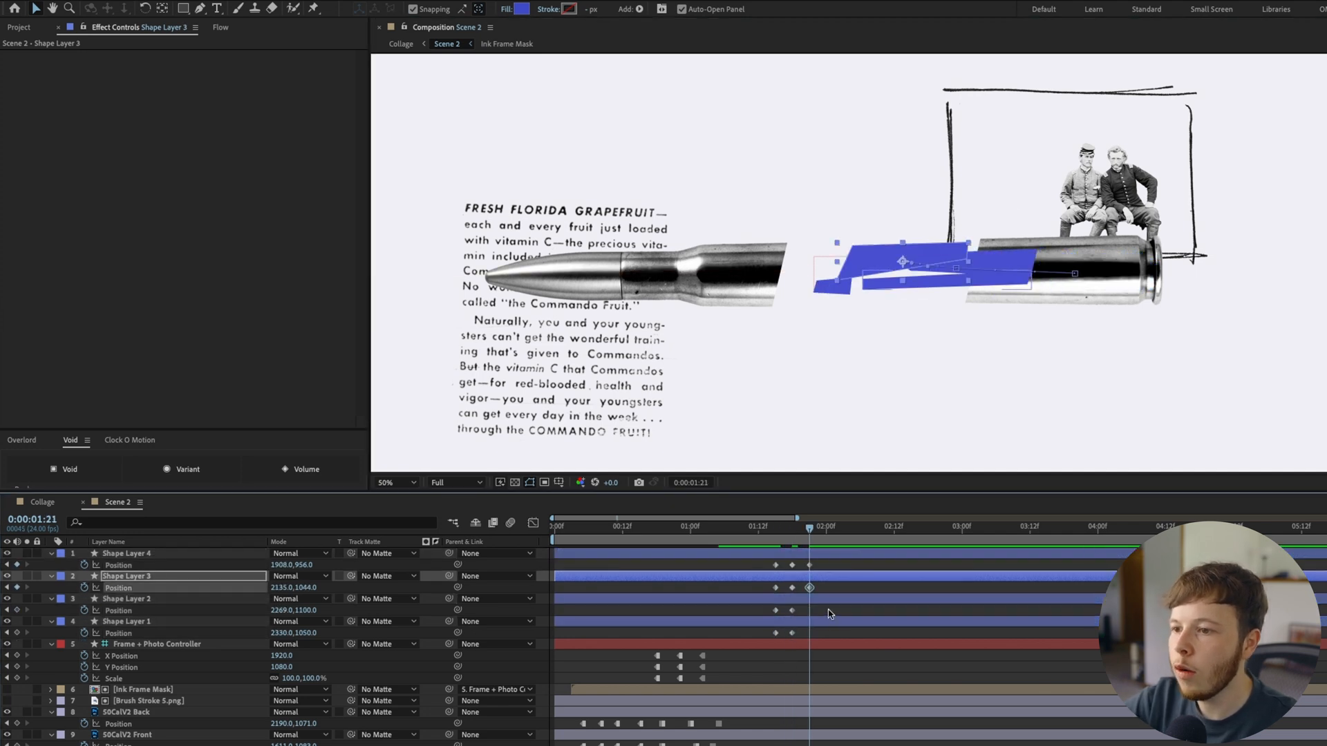
Set Shape Layer 2's Position to 2269,1100 at 0:00:01:18 and to 2109,1104 at 0:00:01:21
click(832, 602)
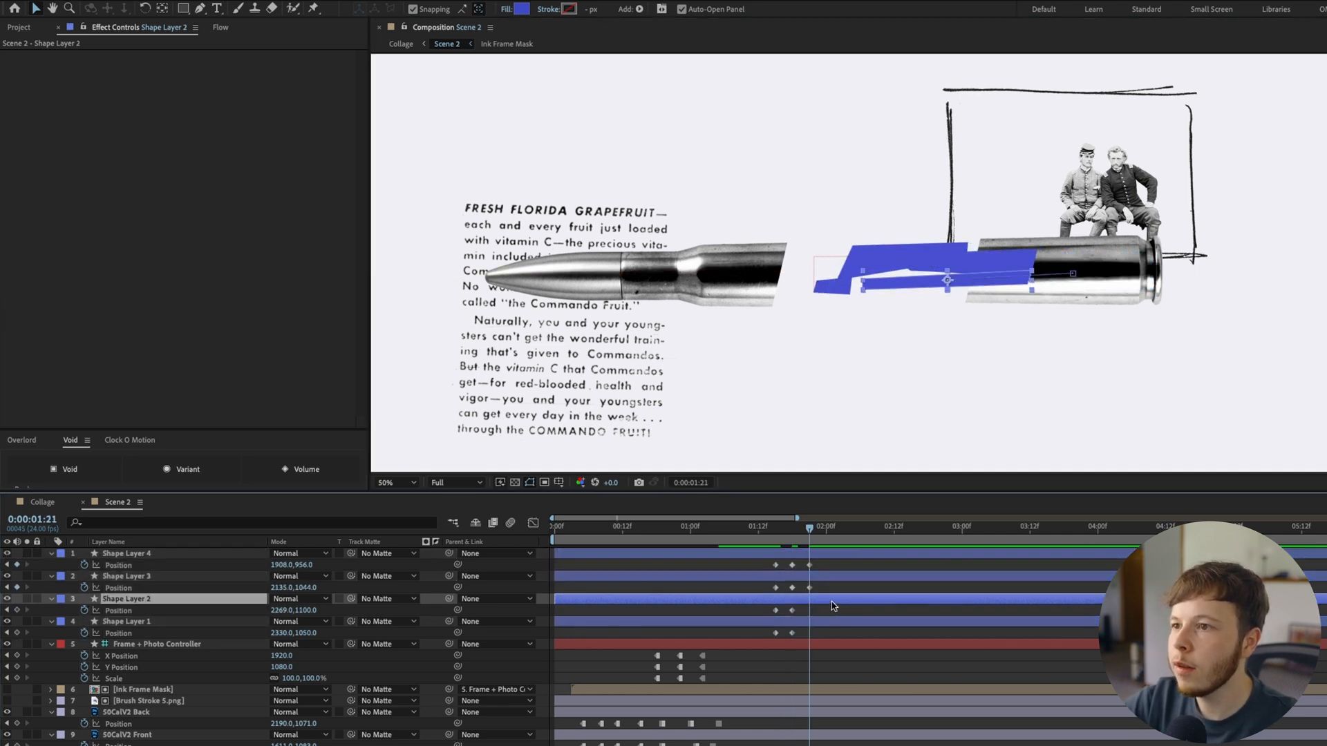
key(shift+Left)
key(shift+Left)
key(shift+Left)
key(shift+Left)
key(shift+Left)
key(shift+Left)
key(shift+Left)
key(shift+Left)
key(shift+Left)
key(shift+Left)
key(shift+Left)
key(shift+Left)
key(shift+Left)
key(shift+Left)
key(shift+Left)
key(shift+Left)
key(shift+Down)
key(shift+Down)
key(shift+Down)
key(shift+Down)
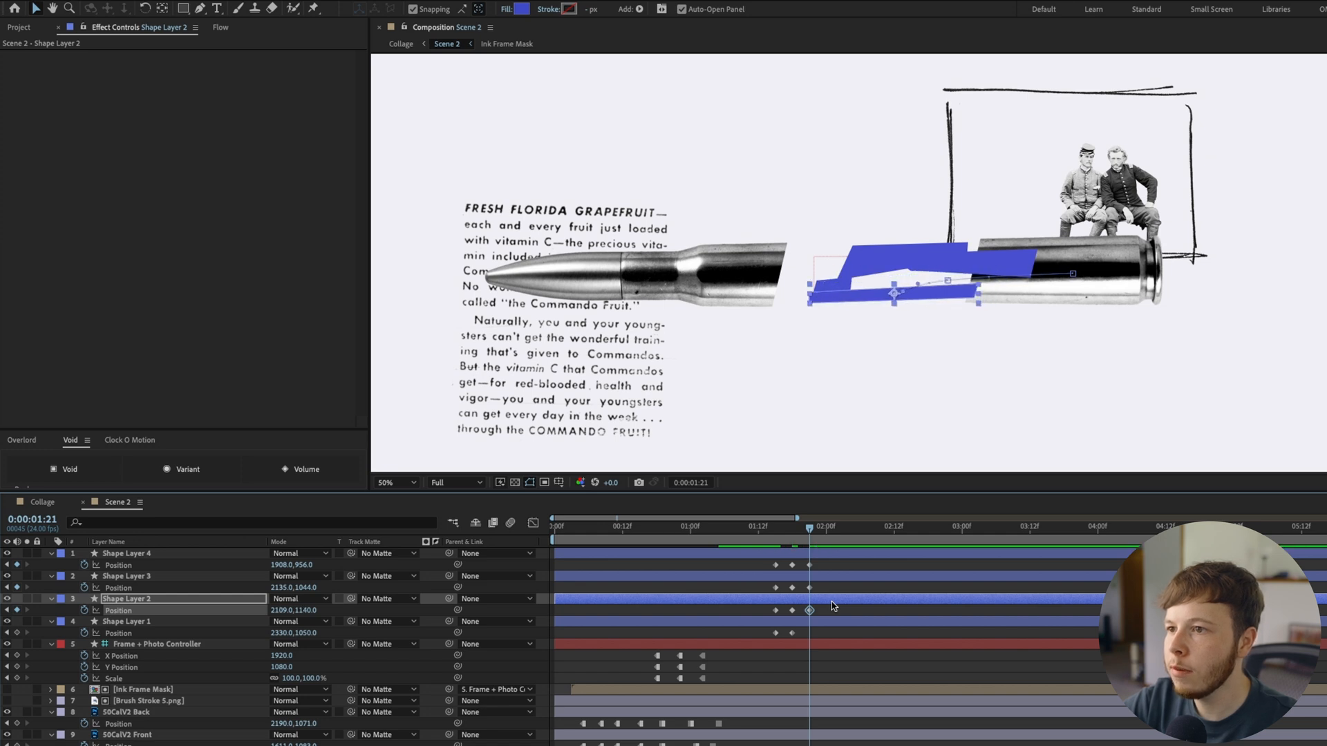
key(shift+Up)
key(shift+Up)
key(shift+Up)
key(shift+Up)
key(Down)
key(Down)
key(Down)
key(Down)
Set Shape Layer 1's Position to 2090,1050 at 0:00:01:21 and to 1536,1062 at 0:00:02:00
click(838, 623)
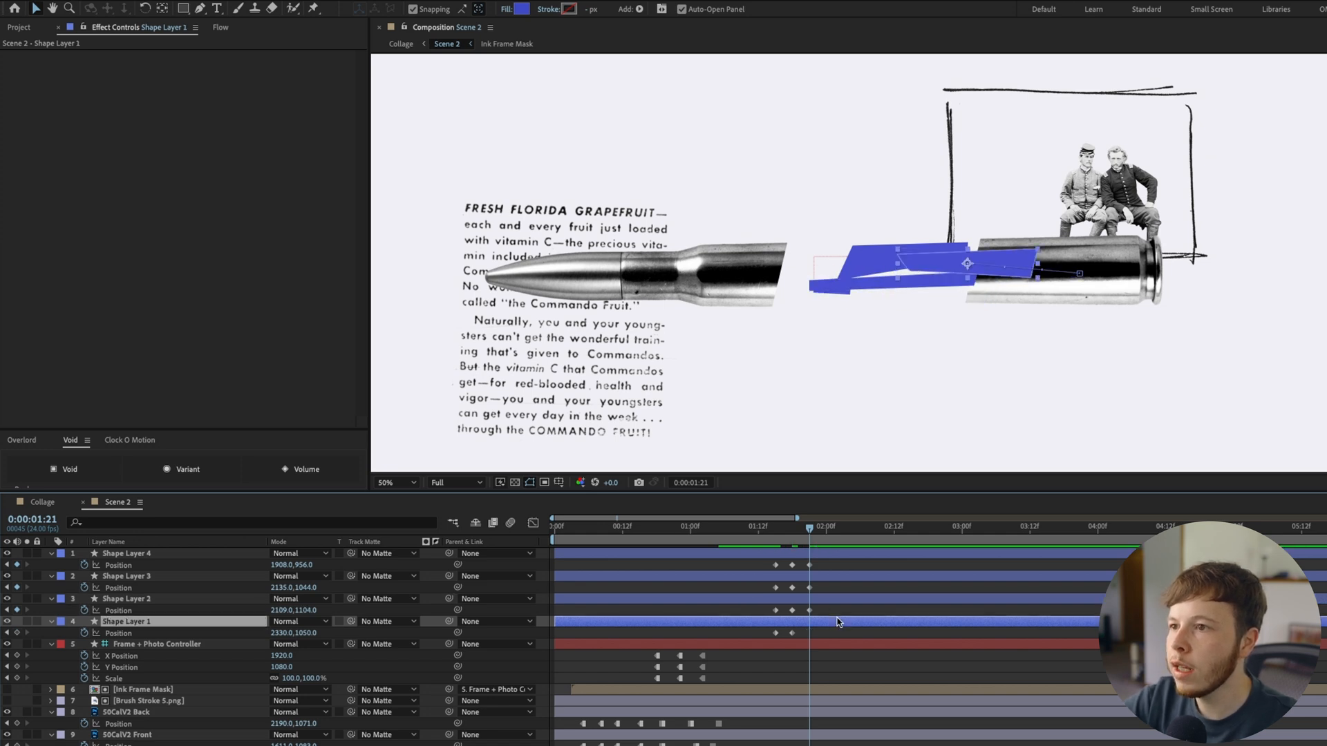
key(shift+Left)
key(shift+Left)
key(shift+Left)
key(shift+Left)
key(shift+Left)
key(shift+Left)
key(shift+Left)
key(shift+Left)
key(shift+Left)
key(shift+Left)
key(shift+Left)
key(shift+Left)
key(shift+Left)
key(shift+Left)
key(shift+Left)
key(shift+Left)
key(shift+Left)
key(shift+Left)
key(shift+Left)
key(shift+Left)
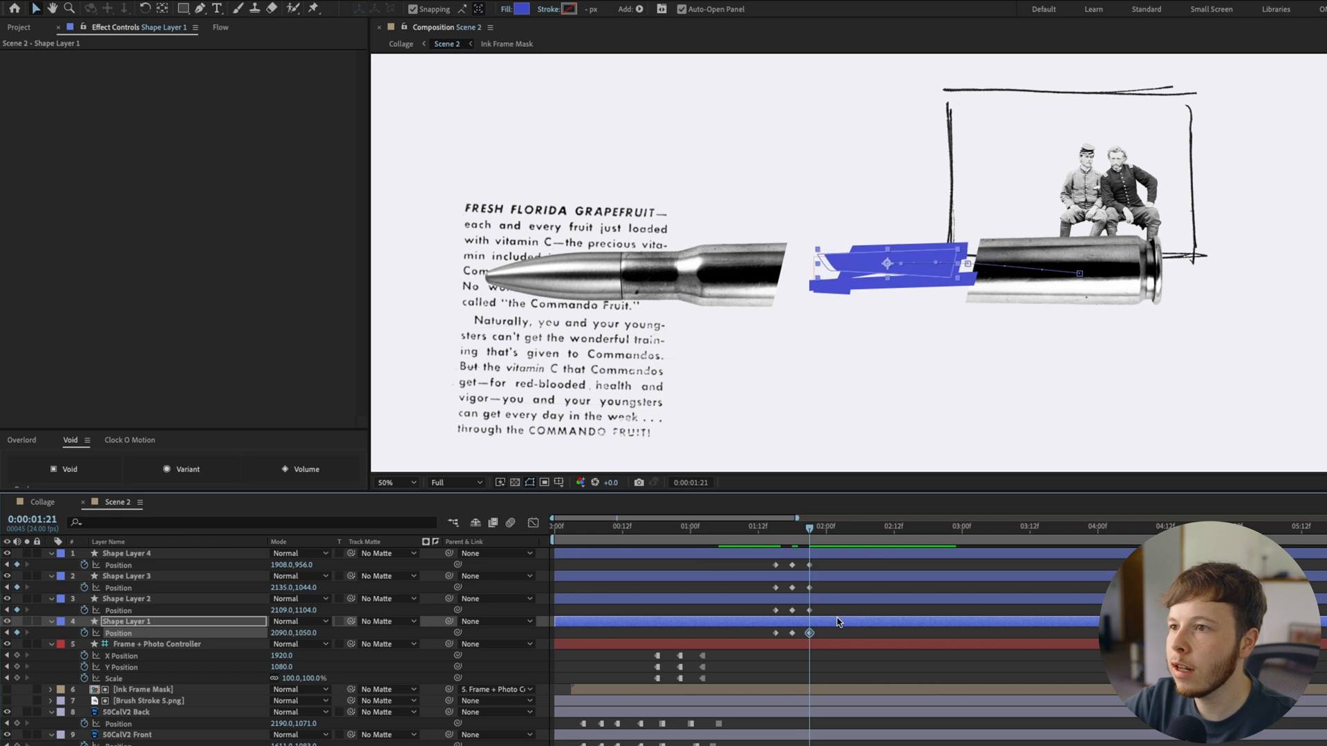
key(shift+Left)
key(shift+Left)
key(shift+Left)
key(shift+Left)
key(shift+Left)
key(shift+Left)
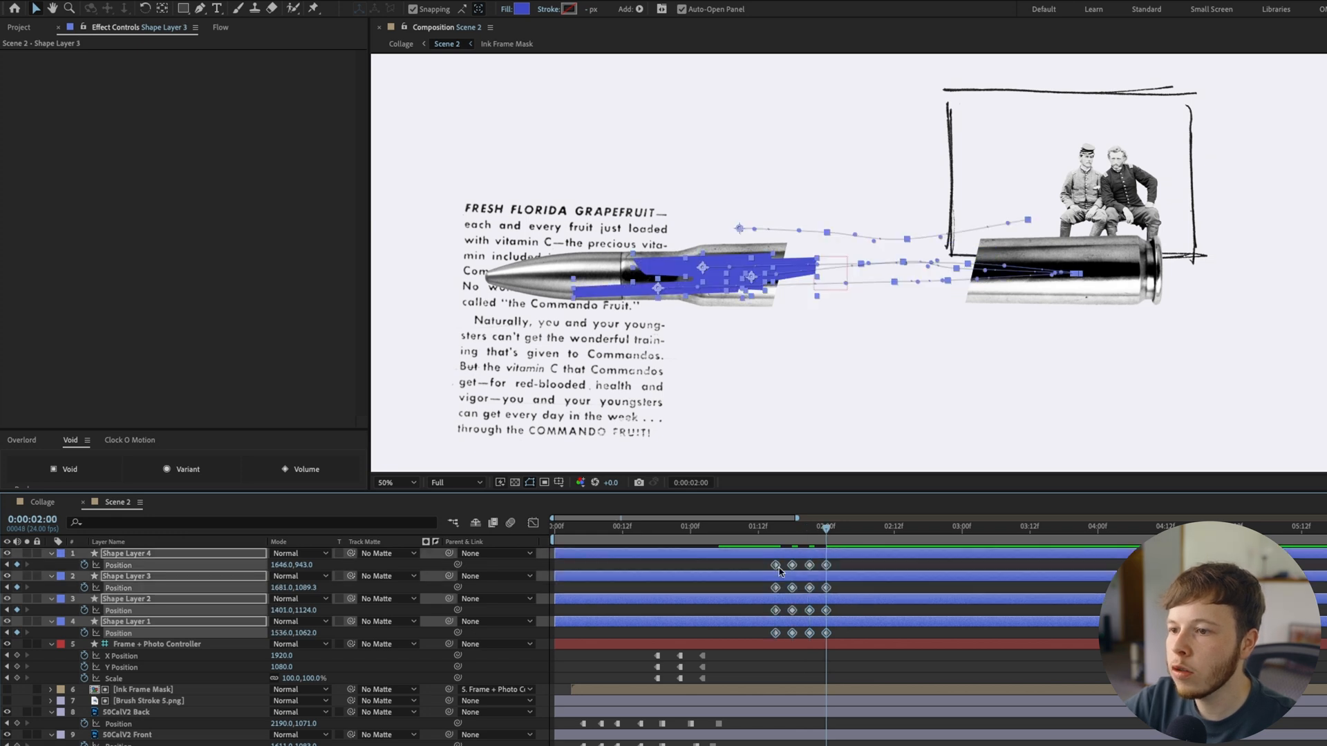
Convert all Position keyframes of the four shape layers to hold keyframes
right_click(778, 568)
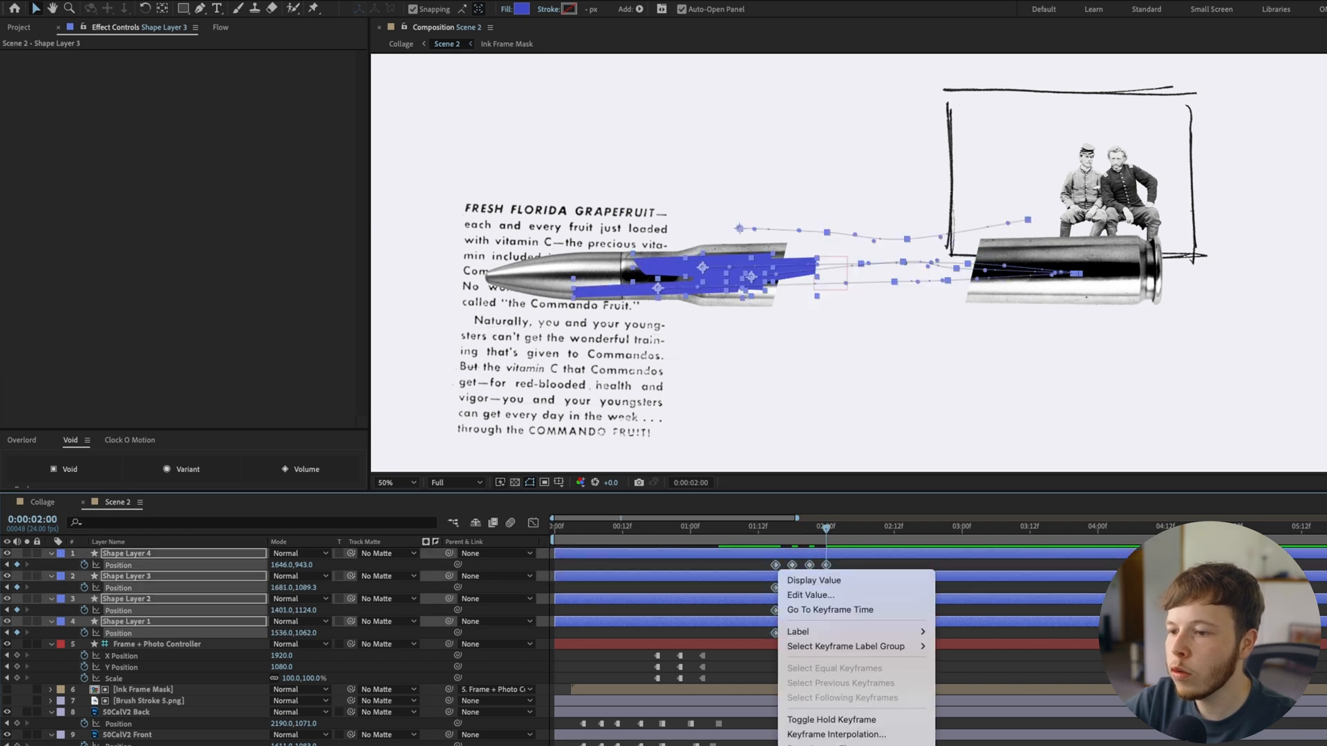
click(858, 719)
click(860, 613)
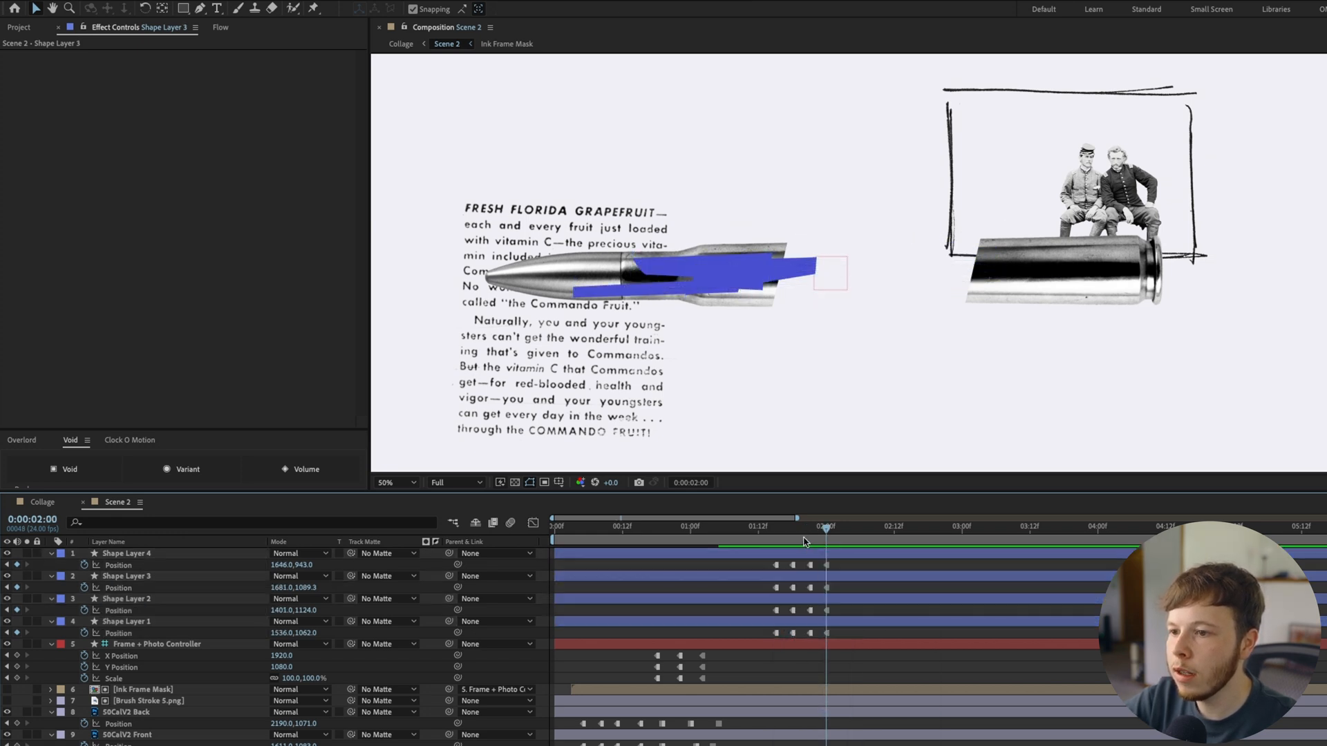
Trim the four shape layers to run only from 0:00:01:15 to about 0:00:02:01
click(776, 530)
click(757, 620)
shift+click(768, 554)
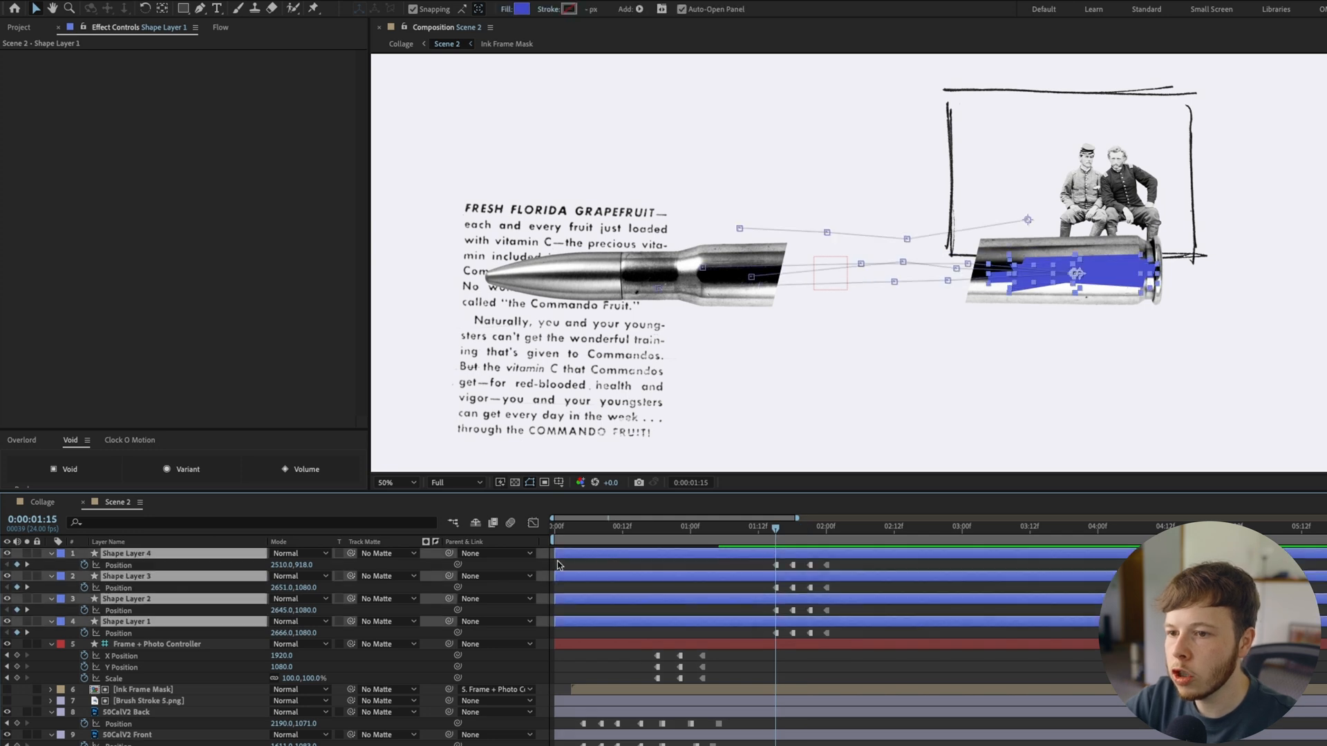
drag(555, 554, 776, 553)
click(832, 533)
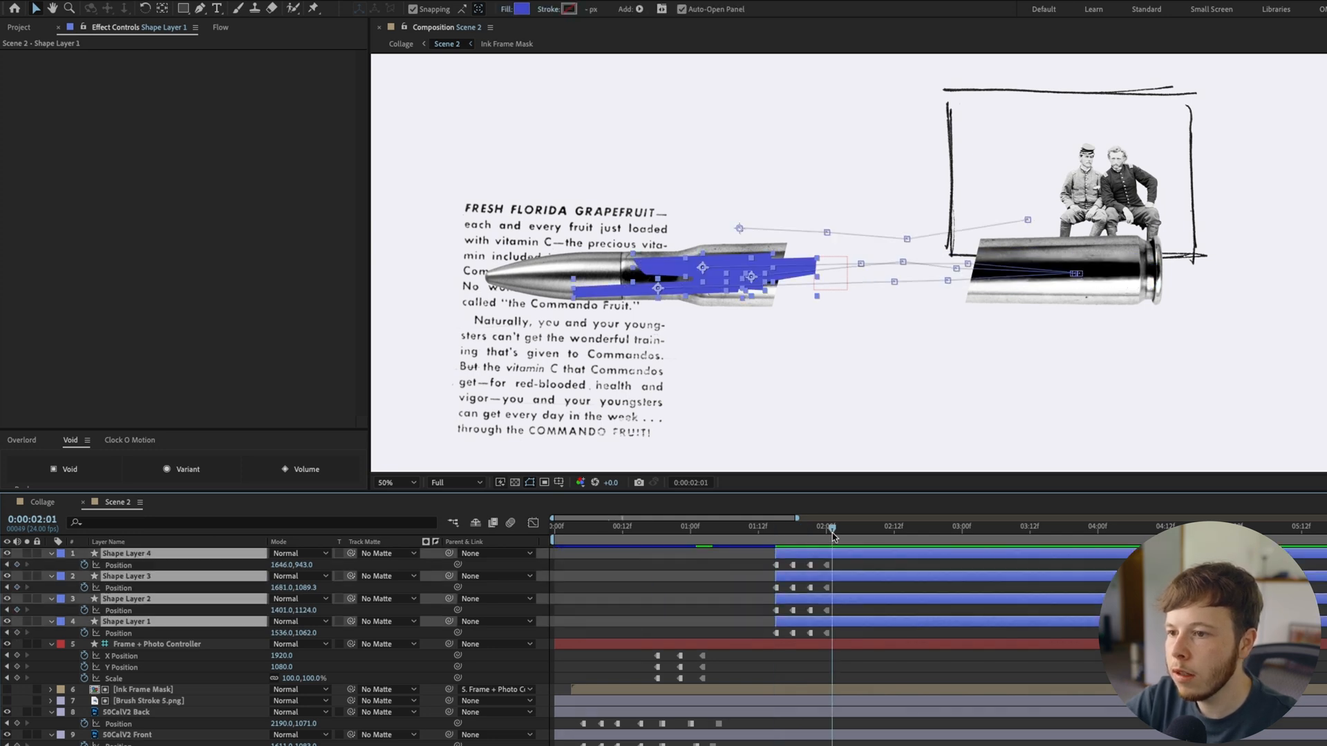
key(alt+])
click(897, 571)
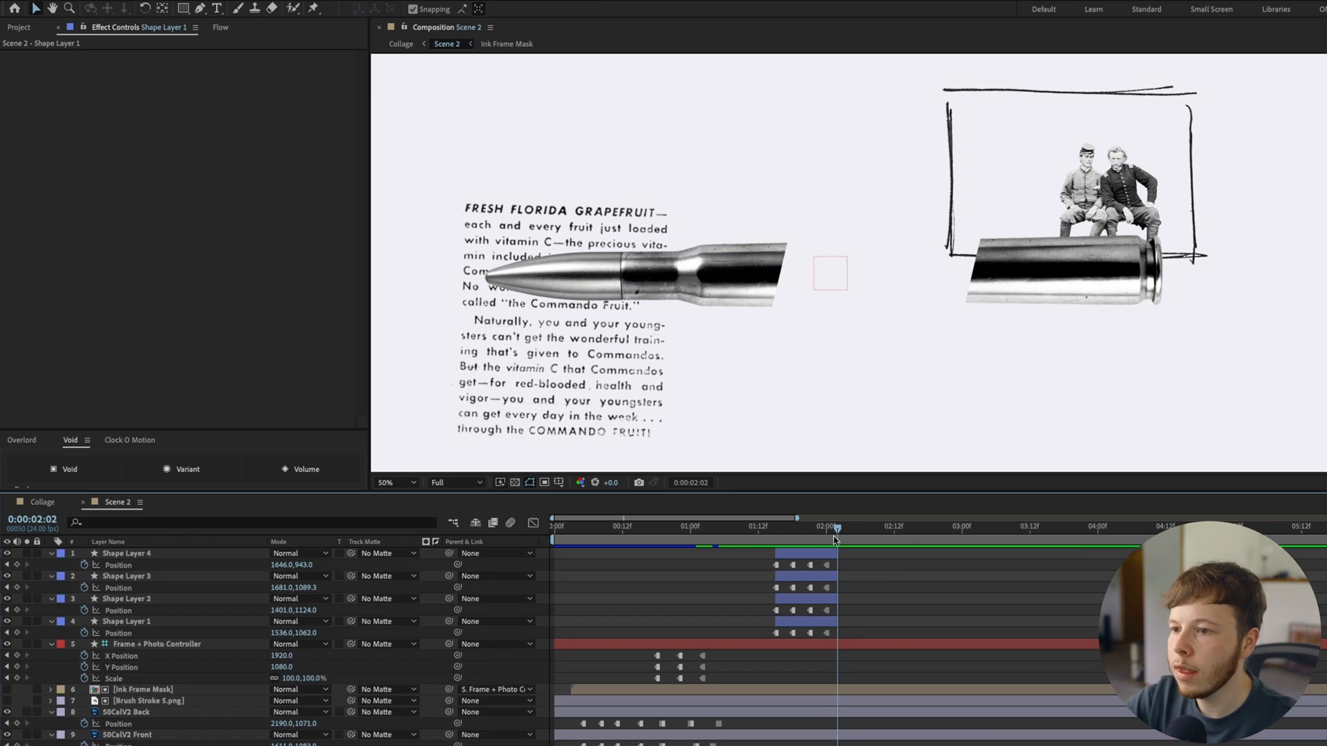
Stagger the four shape layers in time so they fly across at different moments, and preview the result
drag(812, 553, 788, 599)
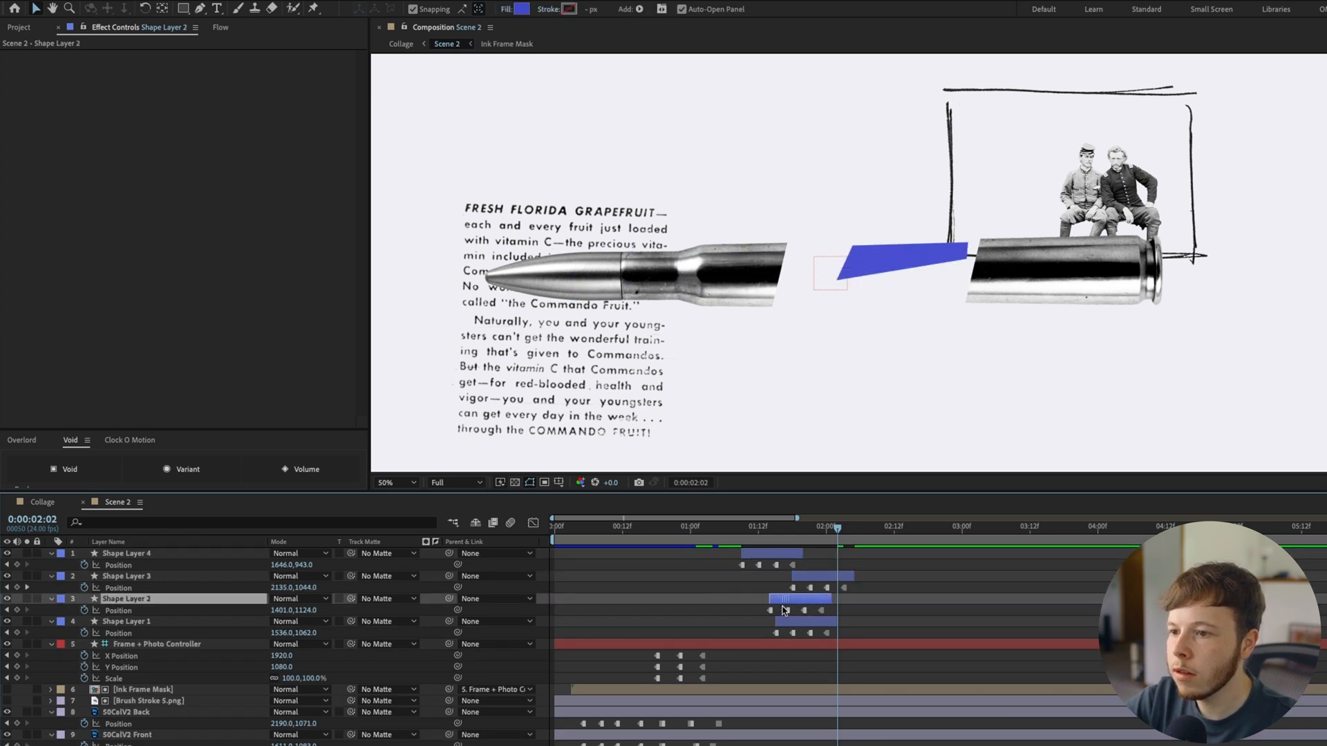
click(798, 622)
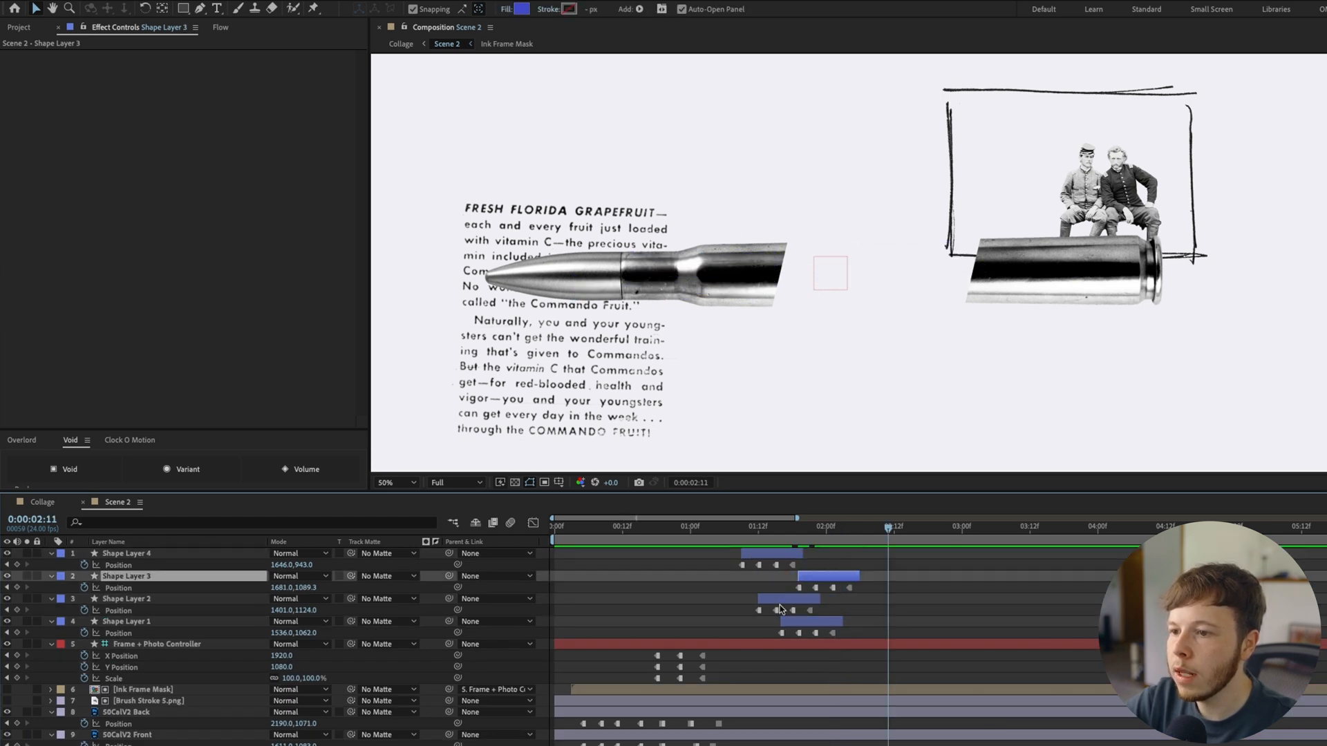
drag(798, 601, 830, 624)
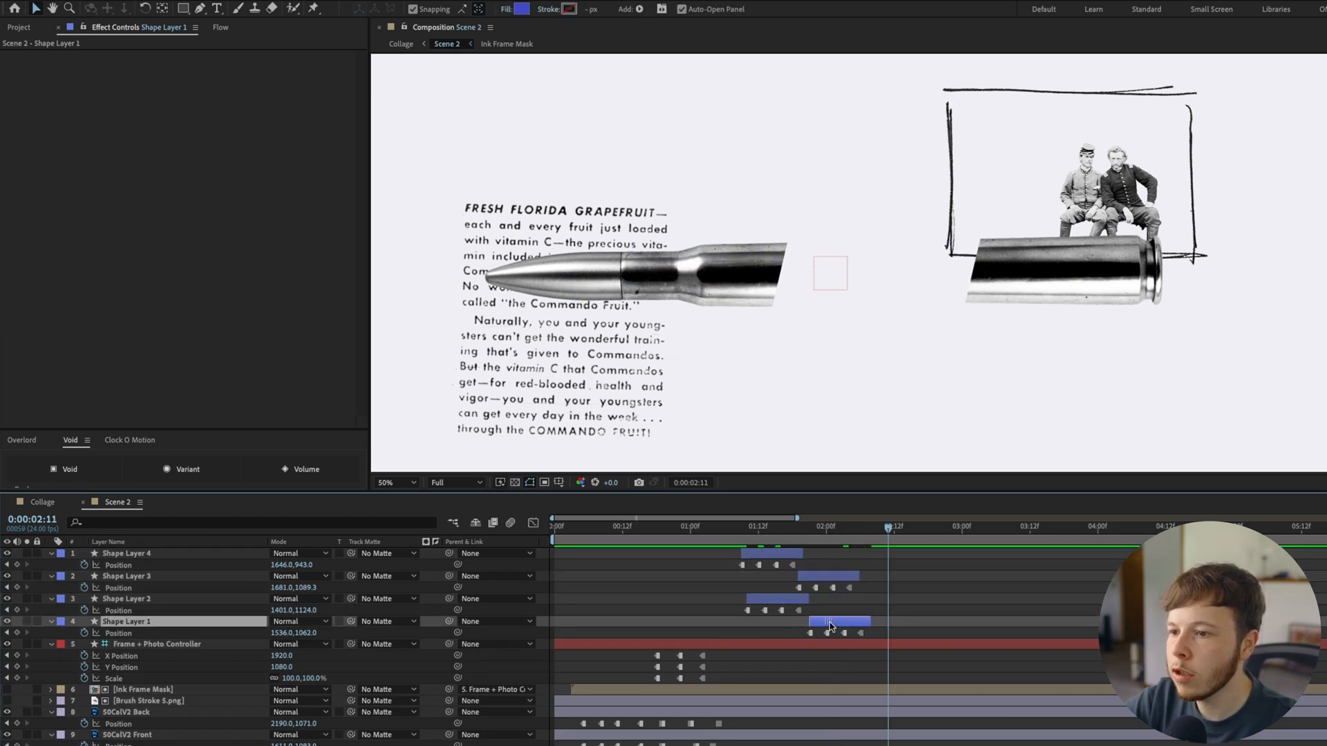
drag(750, 553, 744, 553)
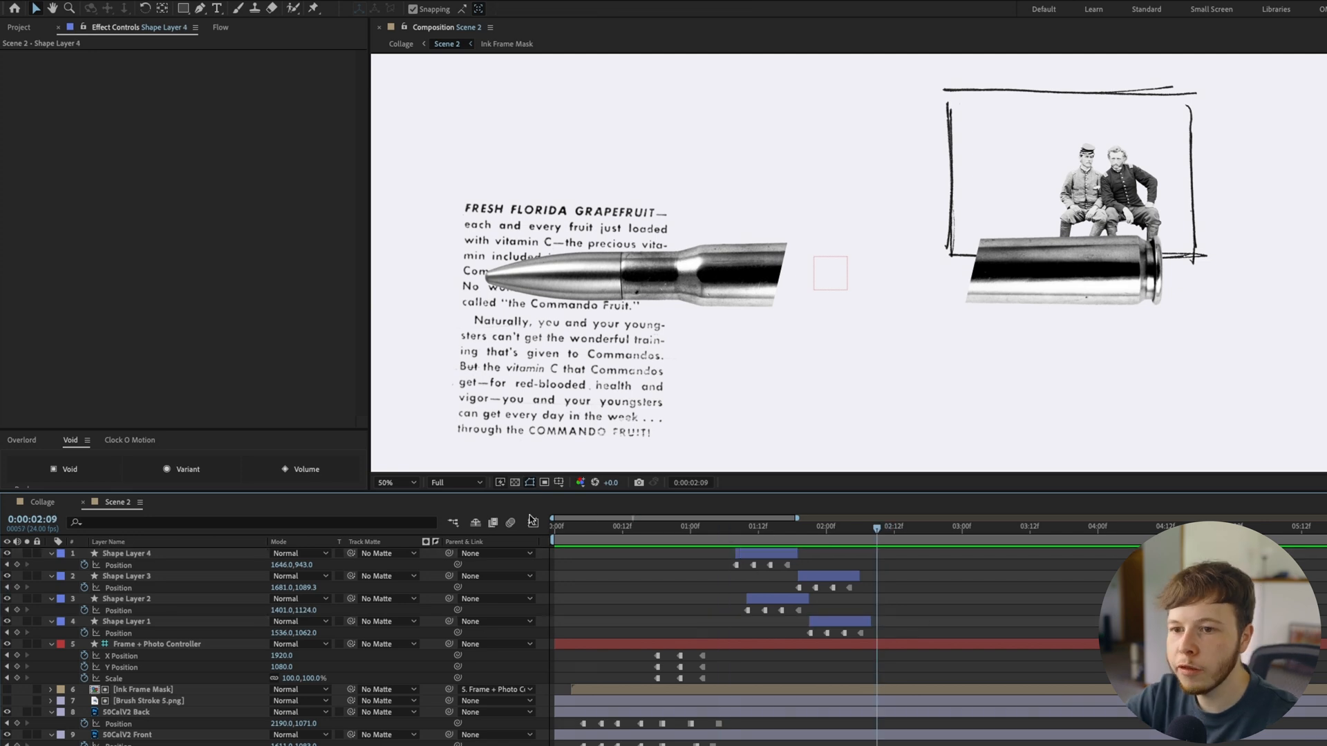
click(776, 538)
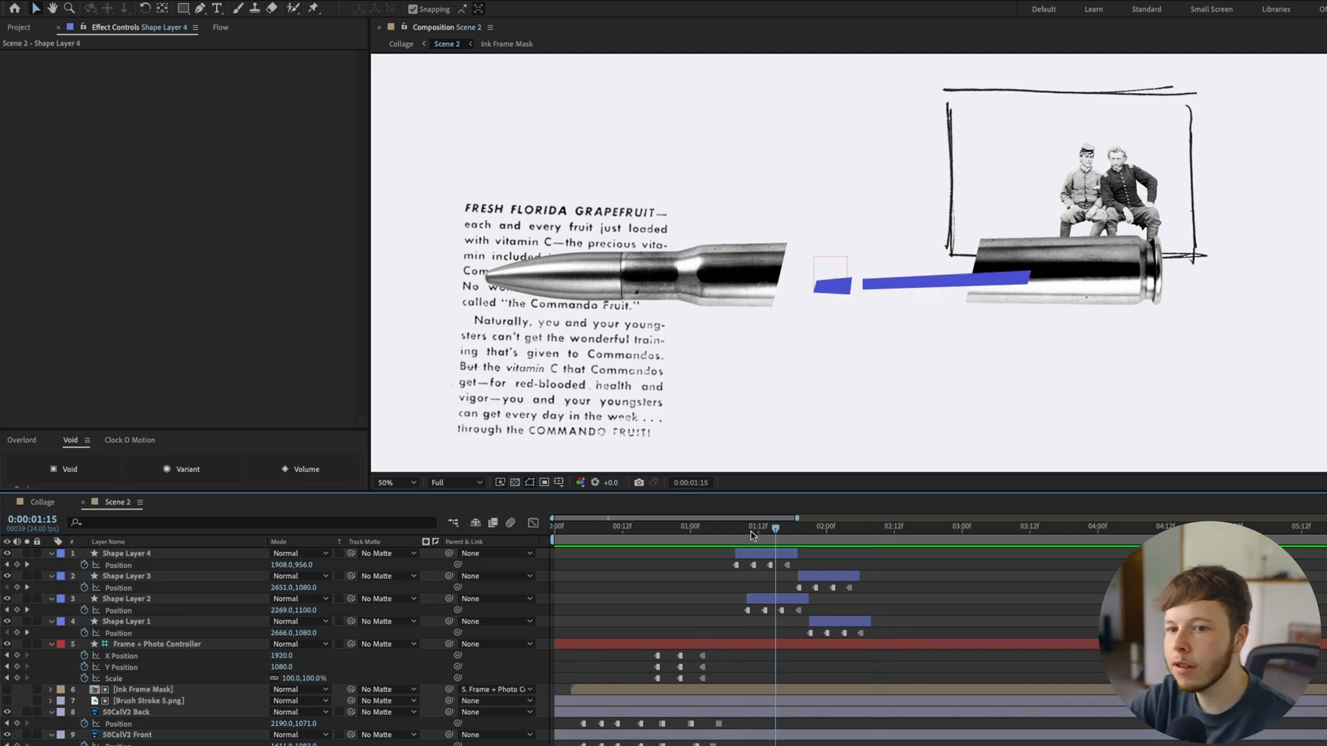
Check the flying shapes' colours in Scene 1 and recolour Scene 2's shapes to match, adding yellow, red and black
click(43, 503)
double_click(130, 645)
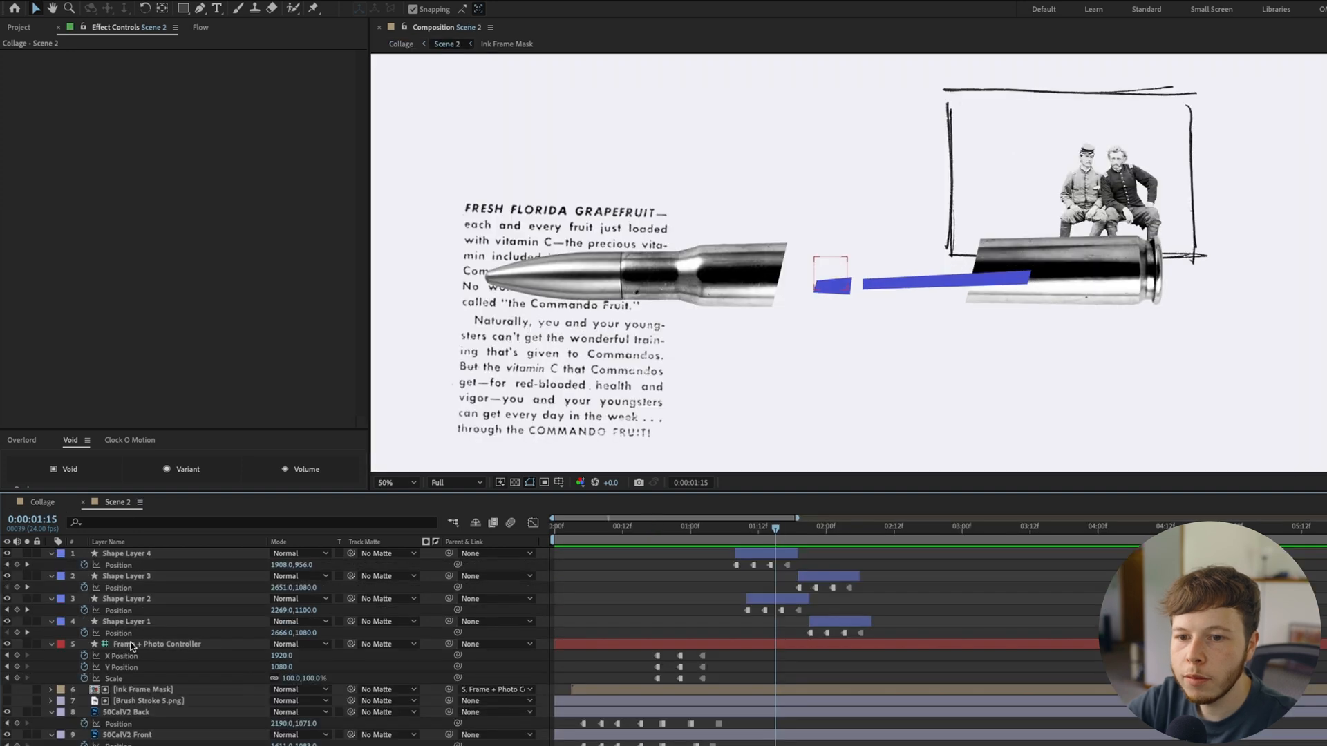
click(42, 502)
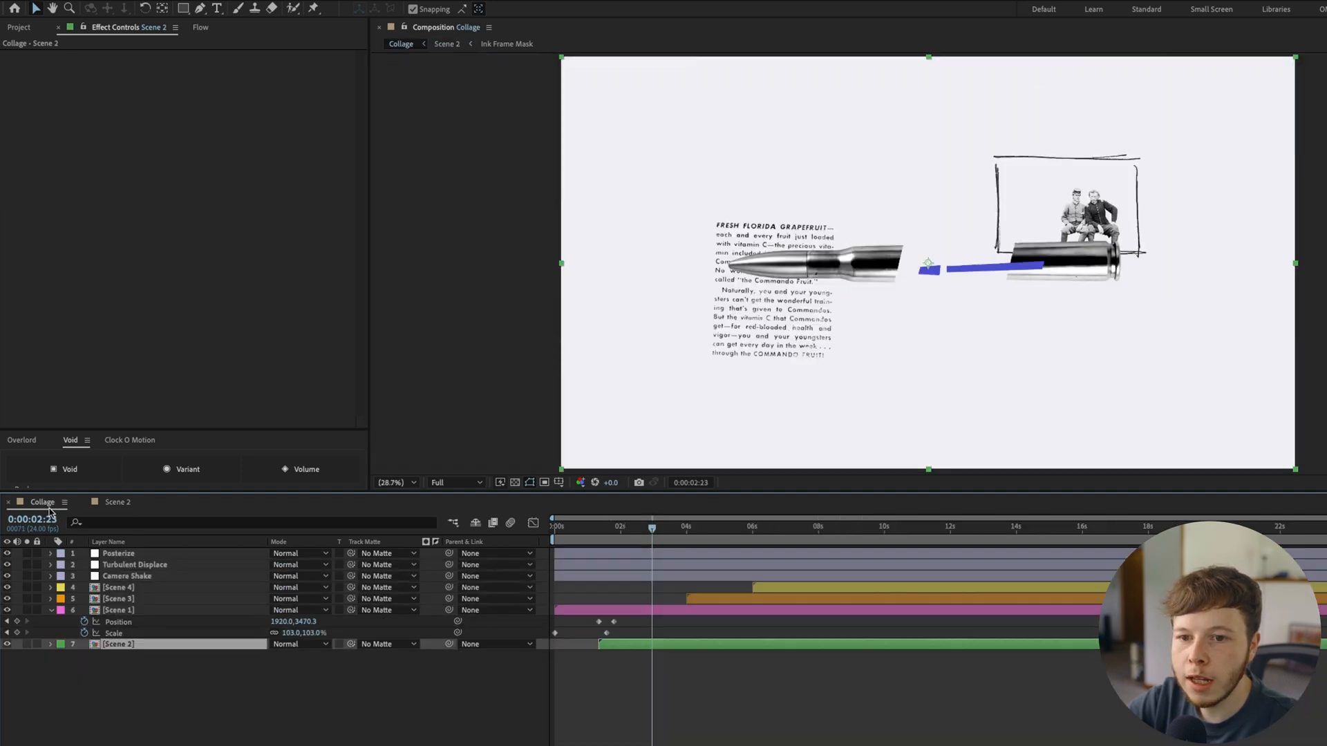
double_click(123, 612)
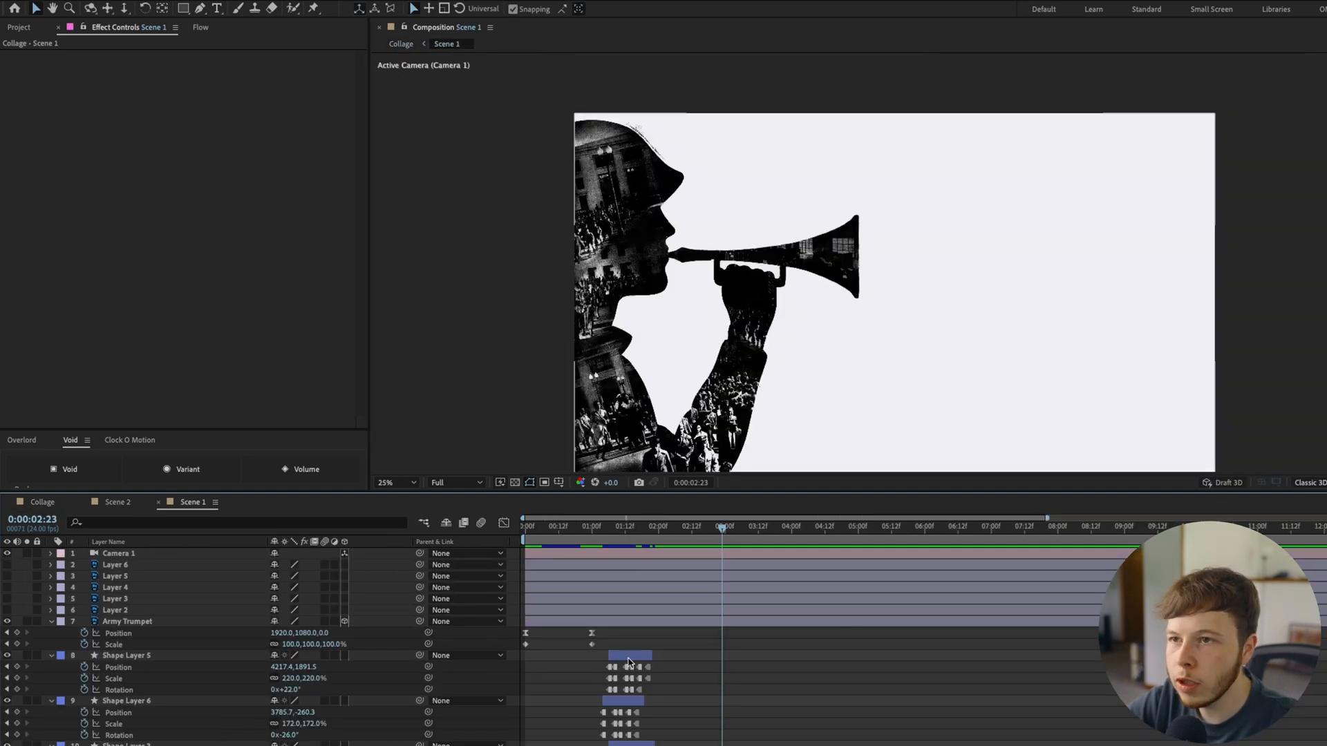
click(629, 662)
click(629, 705)
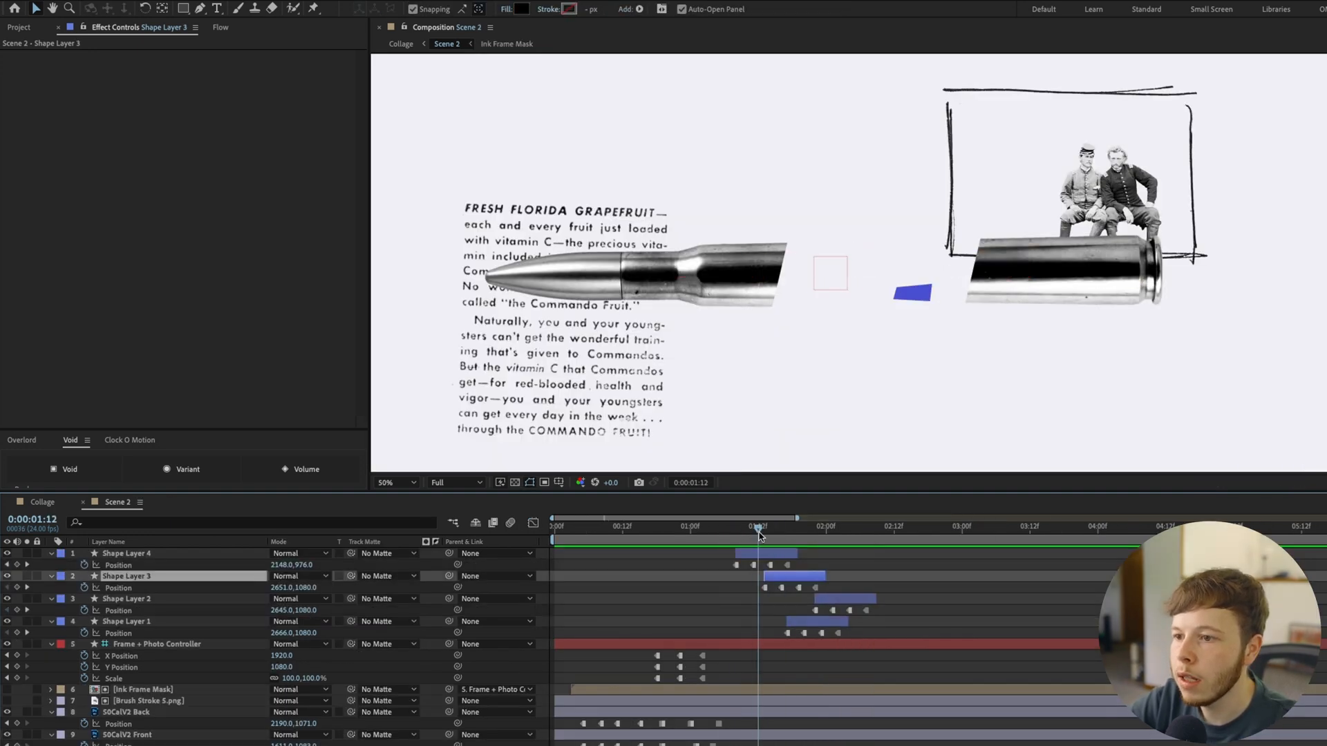
Restagger the four shape layers, then duplicate them and offset the copies in time
drag(816, 548, 818, 625)
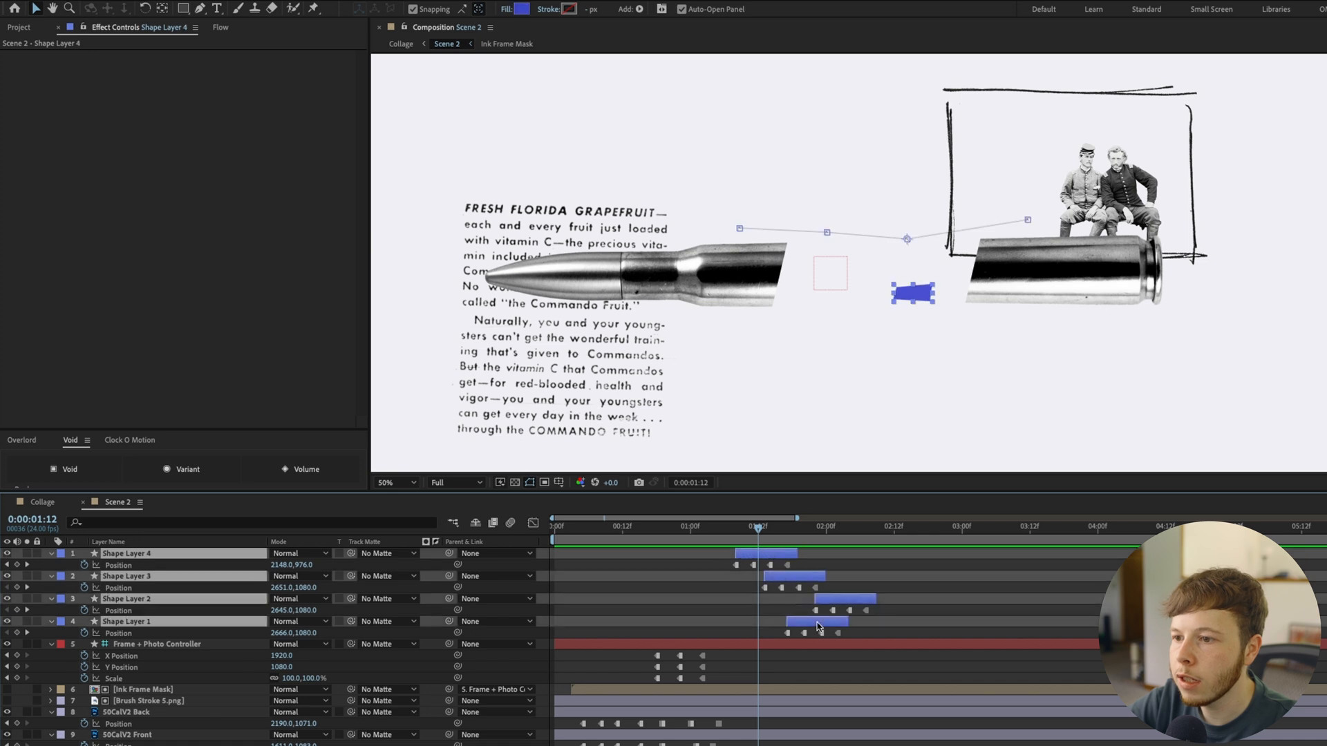
key(ctrl+d)
drag(765, 555, 828, 554)
click(858, 578)
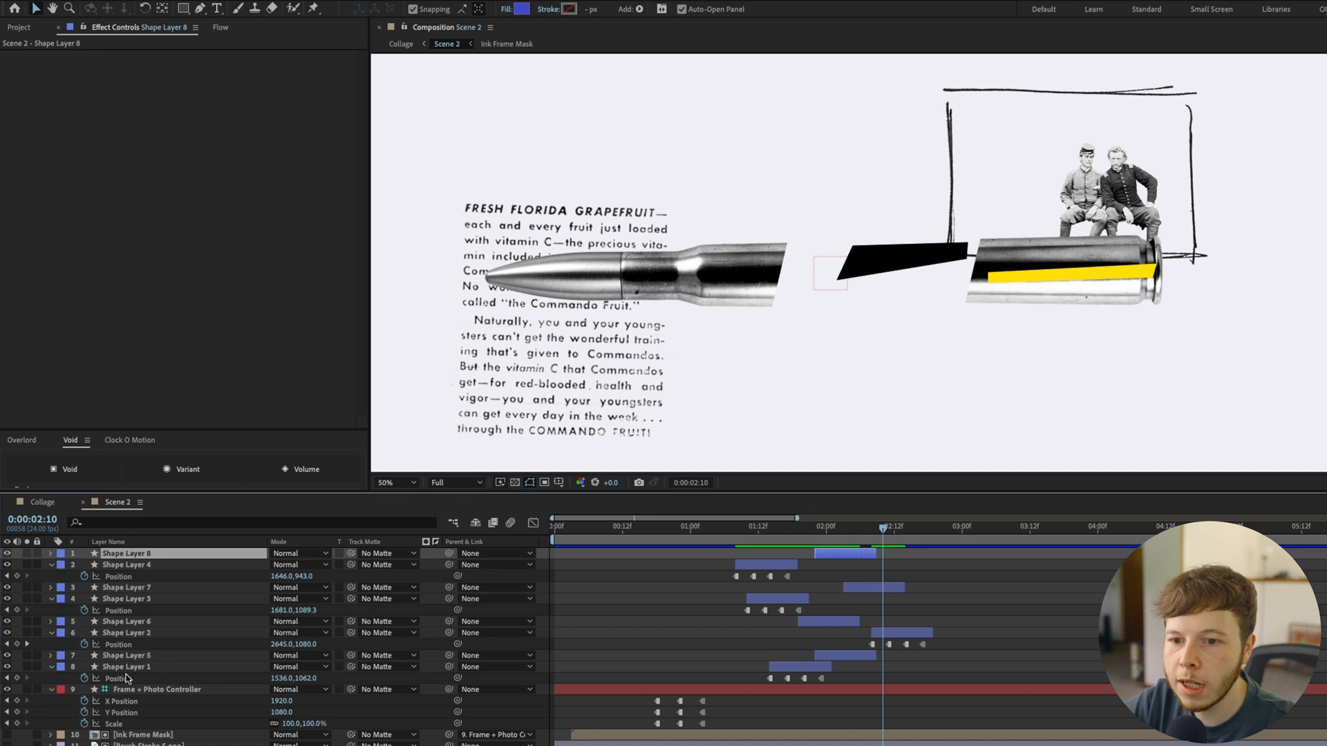
Move all eight shape layers beneath 50CalV2 Front and shift them earlier so the first starts at 0:00:00:20
shift+click(152, 665)
scroll(152, 665, down, 1)
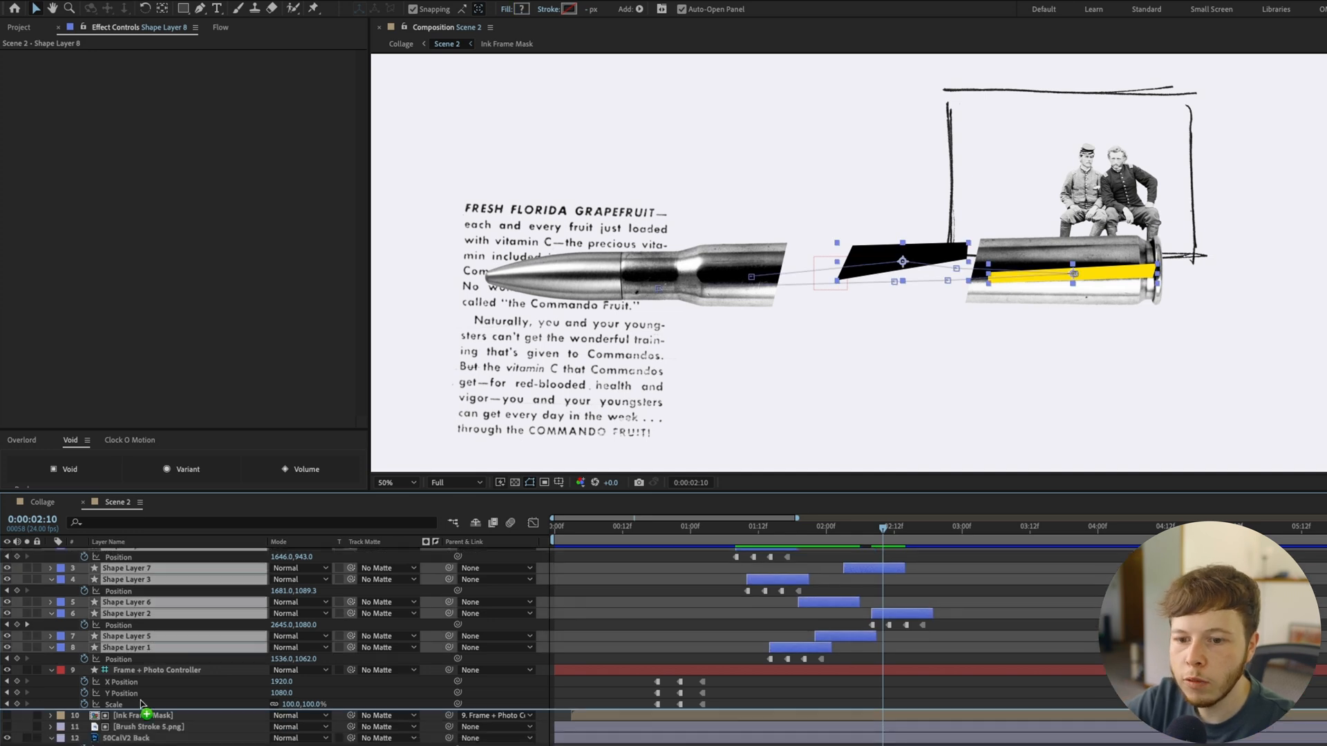
key(ctrl+shift+bracketleft)
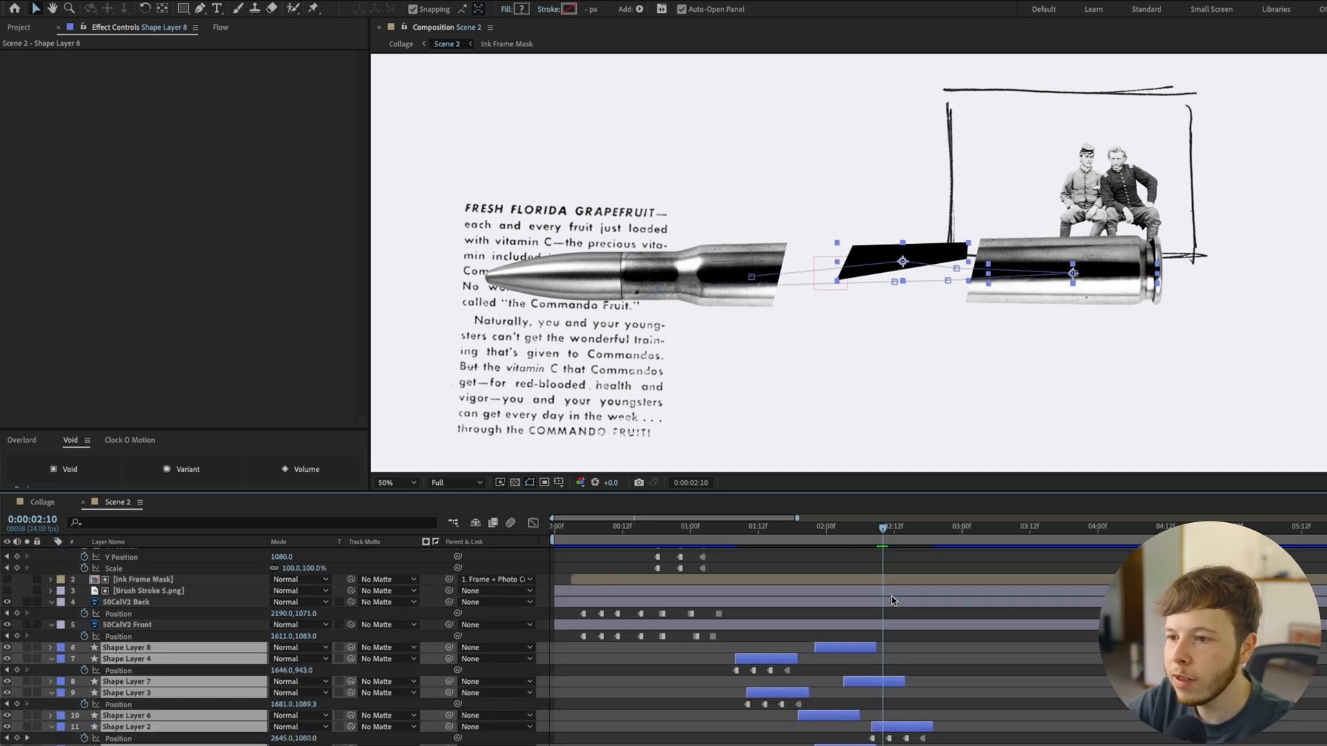
drag(719, 530, 668, 543)
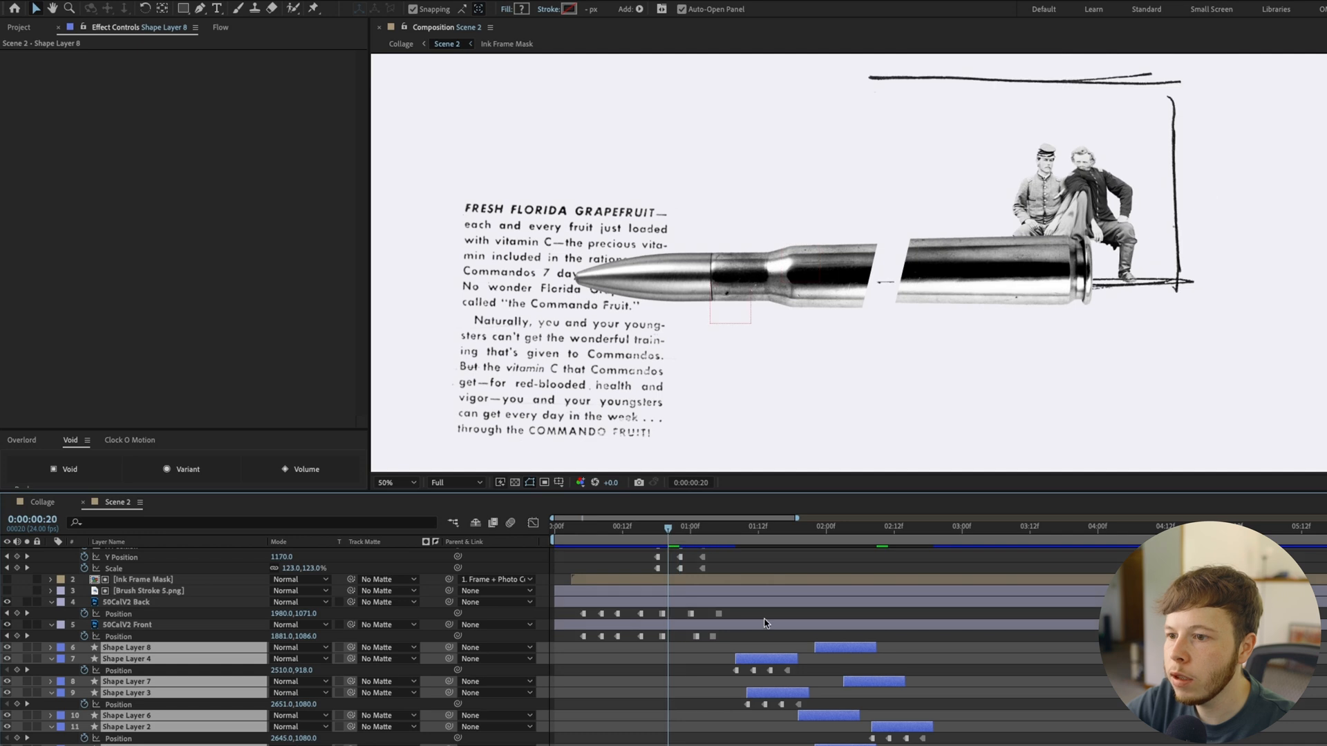
drag(745, 663, 677, 667)
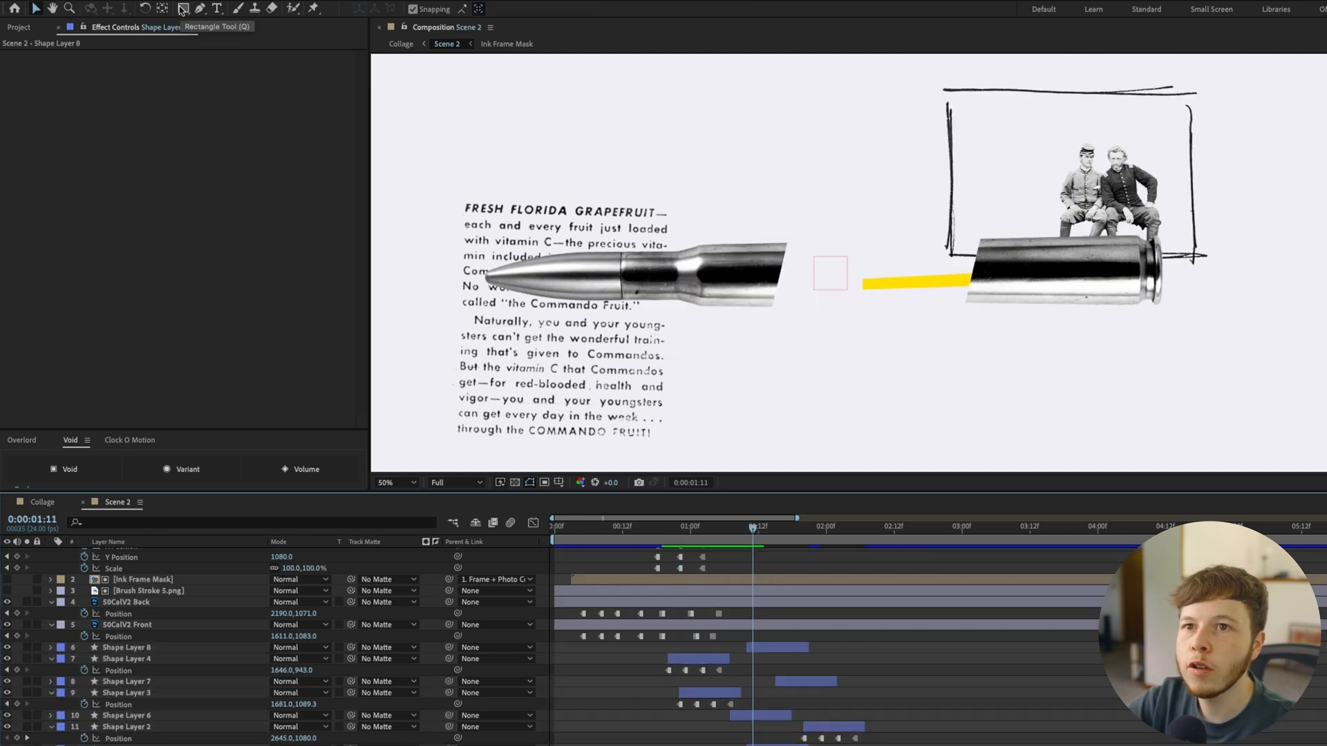
Draw a rectangle named Flying Shapes Mask across the bullet's gap and use it as the track matte for the shape layers
click(182, 9)
mouse_move(726, 230)
mouse_down()
mouse_move(1003, 346)
mouse_move(1011, 323)
mouse_up()
click(113, 636)
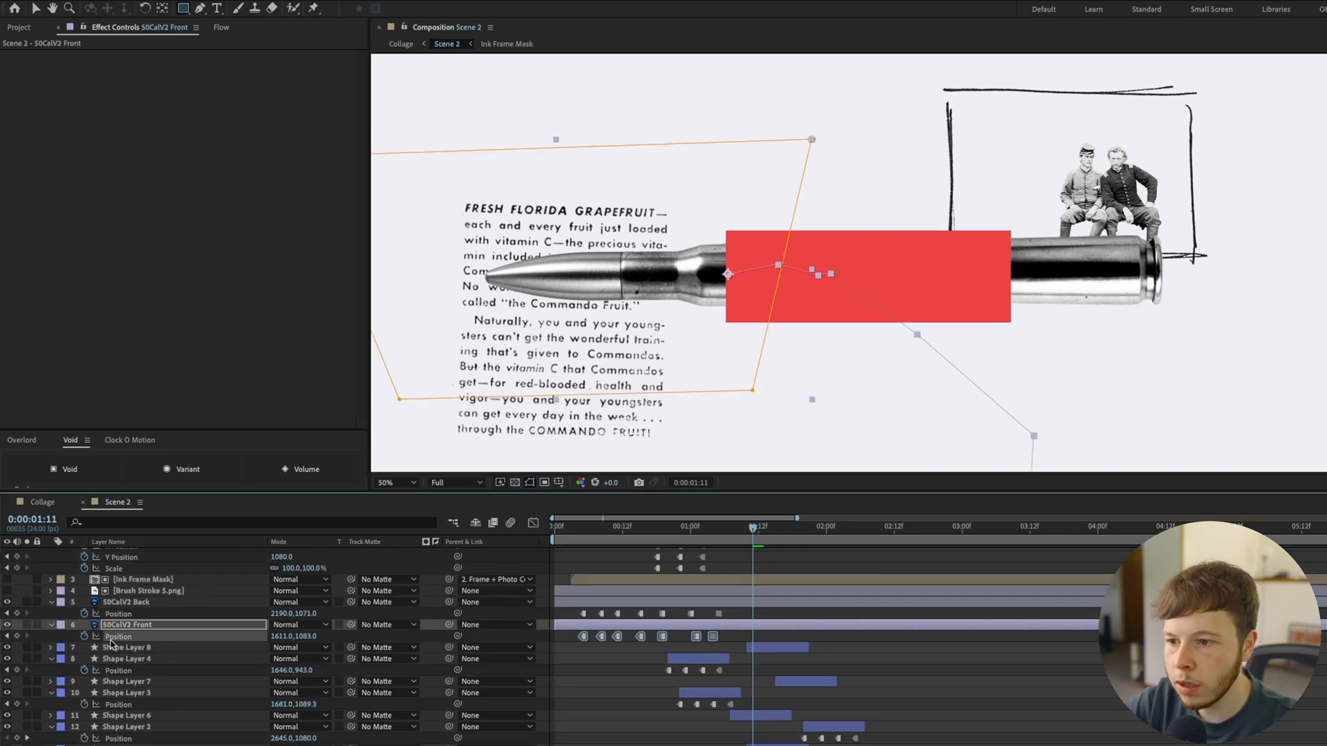
shift+click(128, 744)
scroll(158, 687, up, 3)
drag(233, 599, 144, 554)
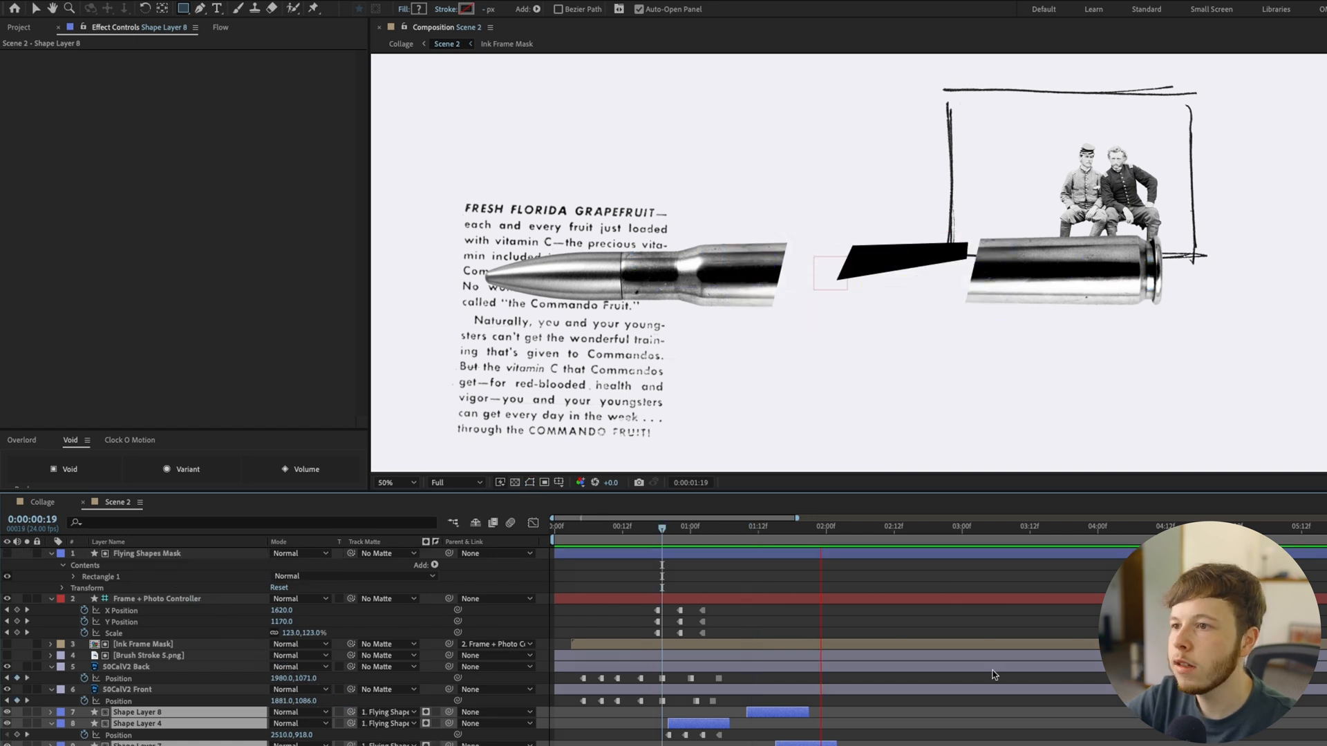
Review the masked shapes, deselect them, and pre-compose all eight shape layers into a composition named Flying shapes
key(space)
key(F2)
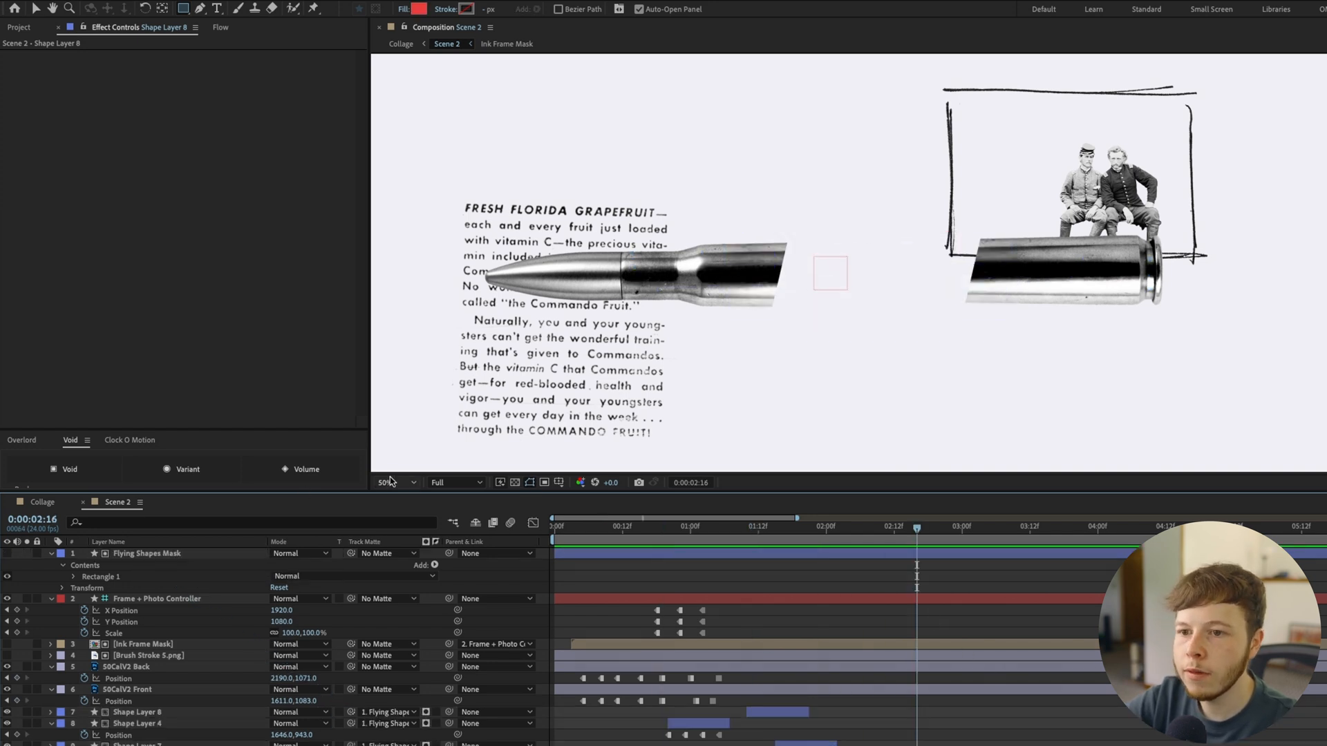
key(shift+slash)
click(769, 713)
shift+click(577, 665)
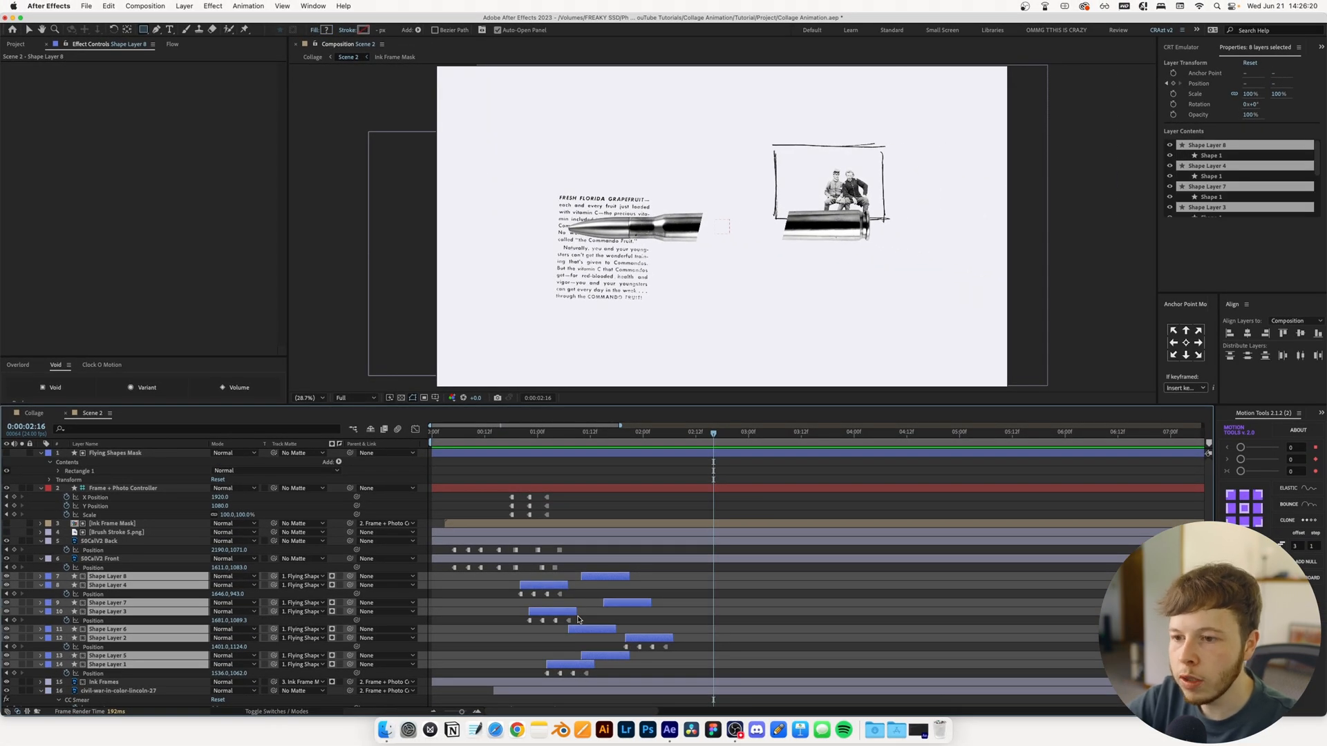
key(super+shift+c)
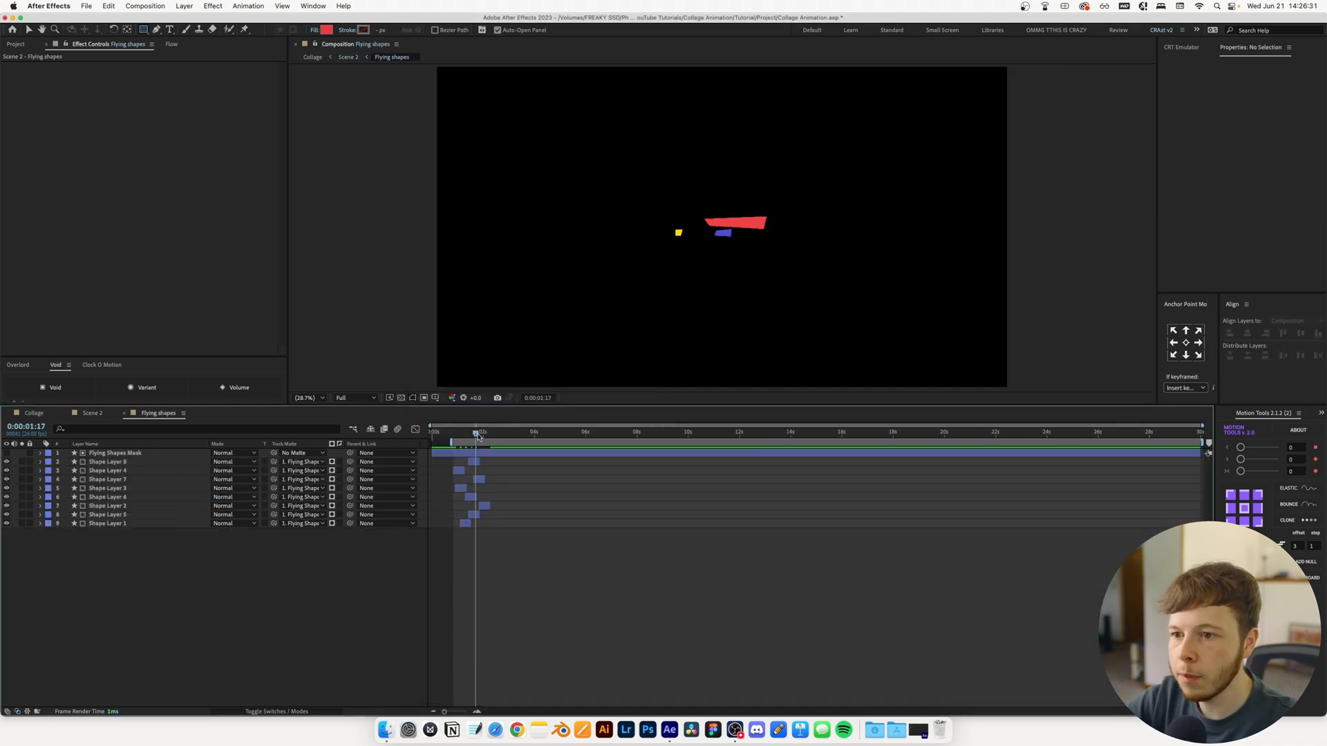
End the Flying shapes work area at 0:00:02:08, trim the composition to it, and return to Scene 2
drag(477, 433, 491, 433)
key(n)
right_click(475, 441)
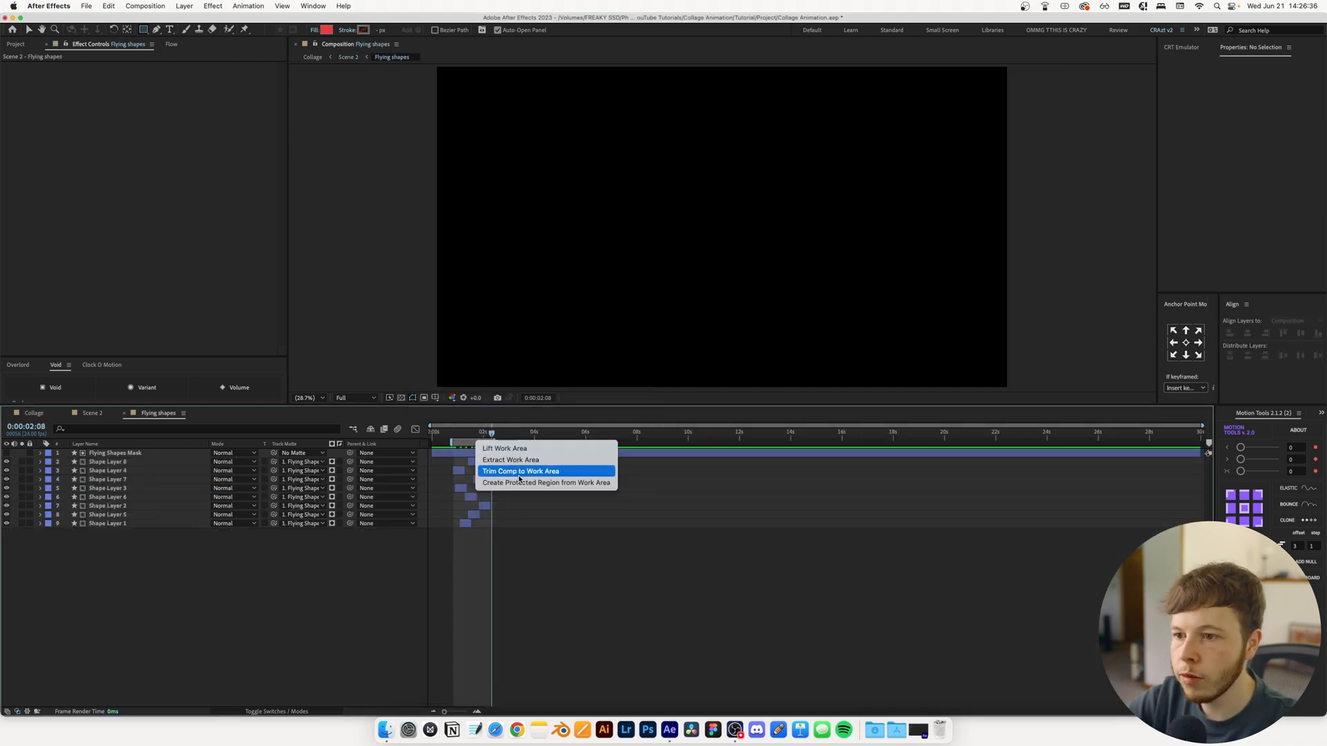
click(517, 471)
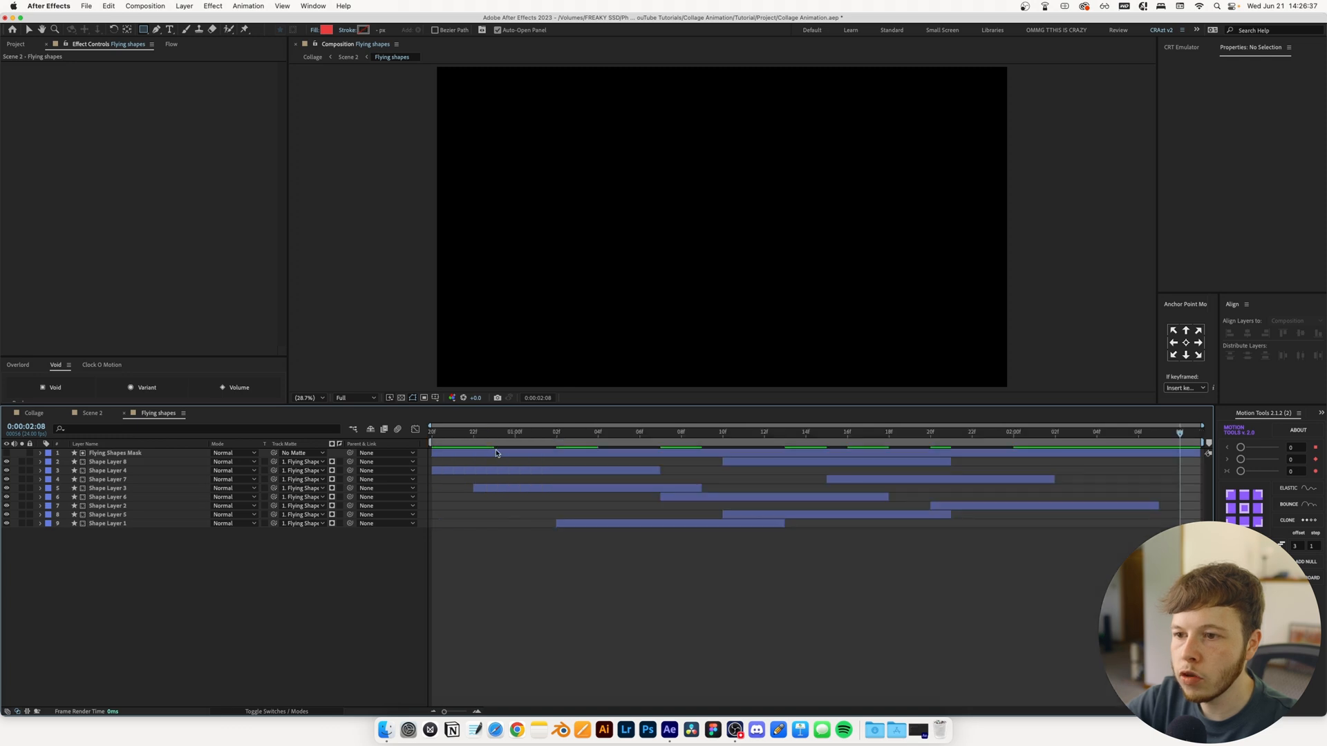
click(123, 416)
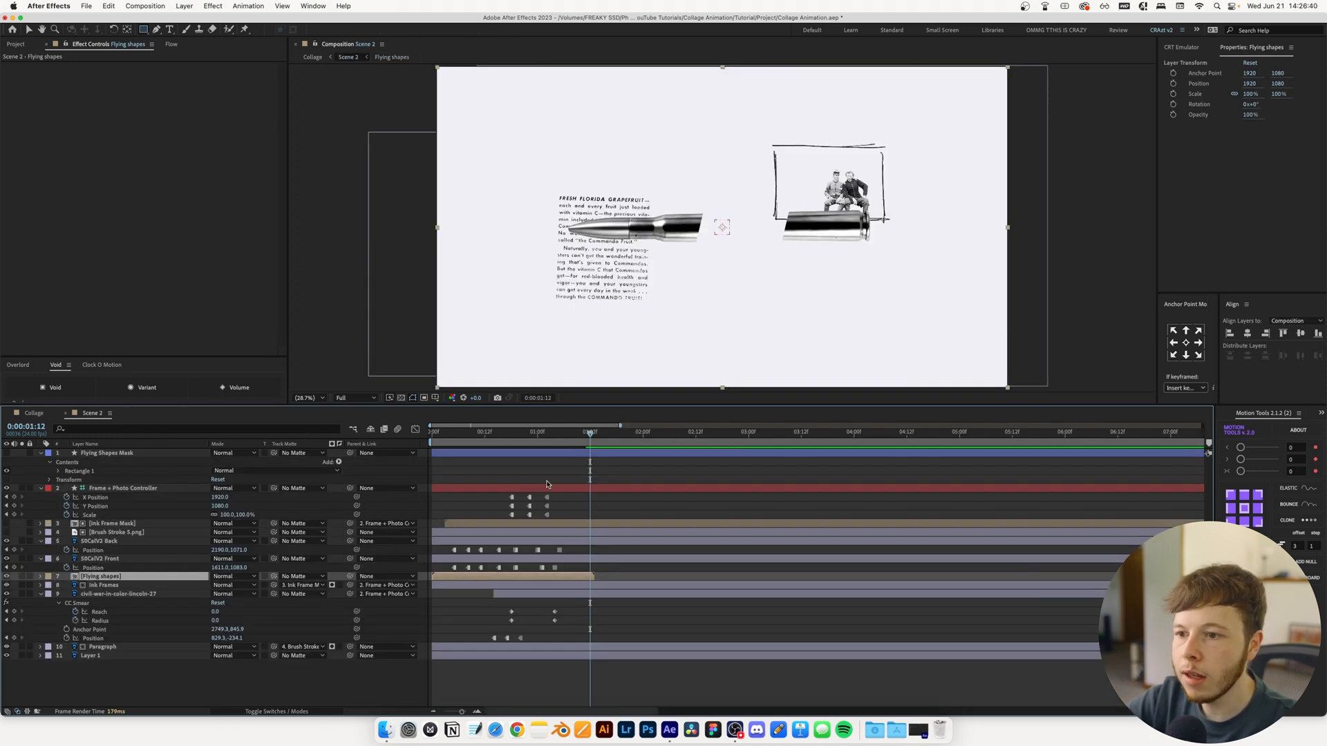
Enable time remapping on the Flying shapes layer and move its end keyframe one frame earlier to 0:00:01:12
key(Home)
right_click(112, 577)
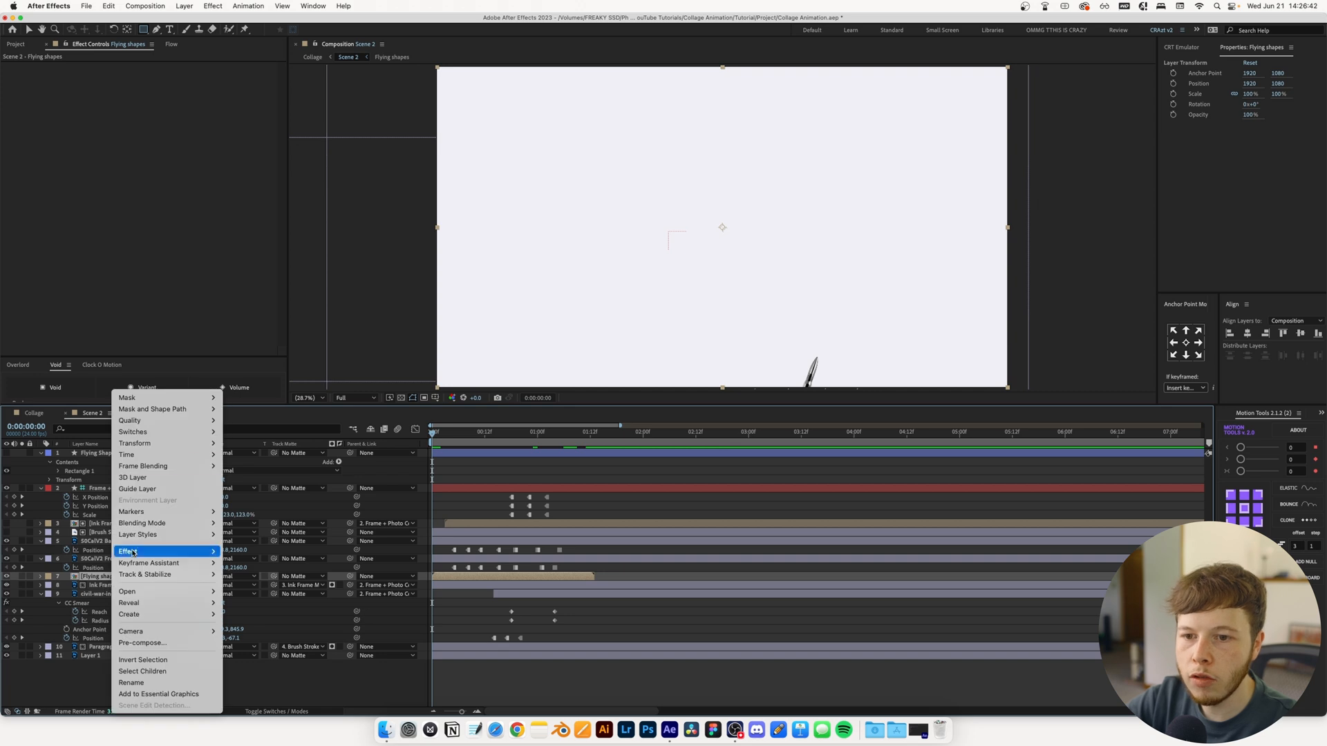
mouse_move(189, 455)
click(271, 456)
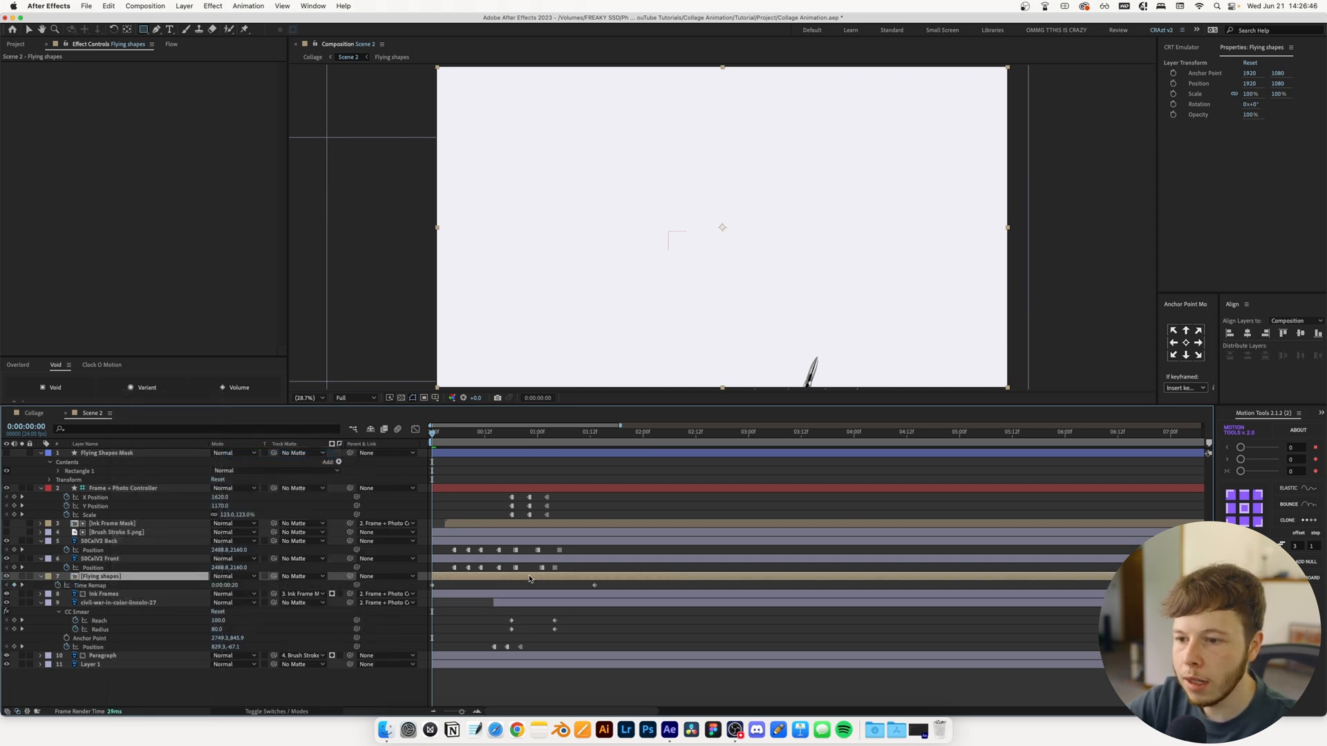
click(572, 515)
click(595, 434)
key(Page_Up)
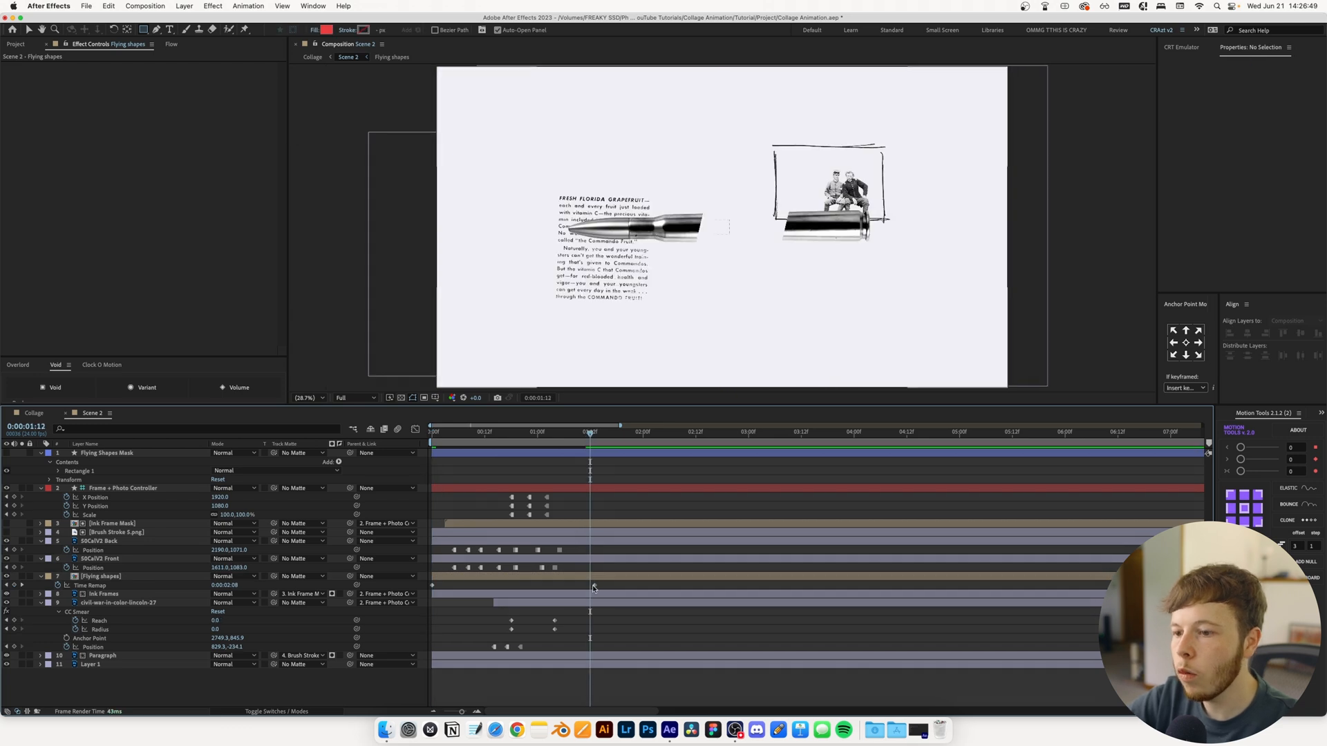
click(14, 585)
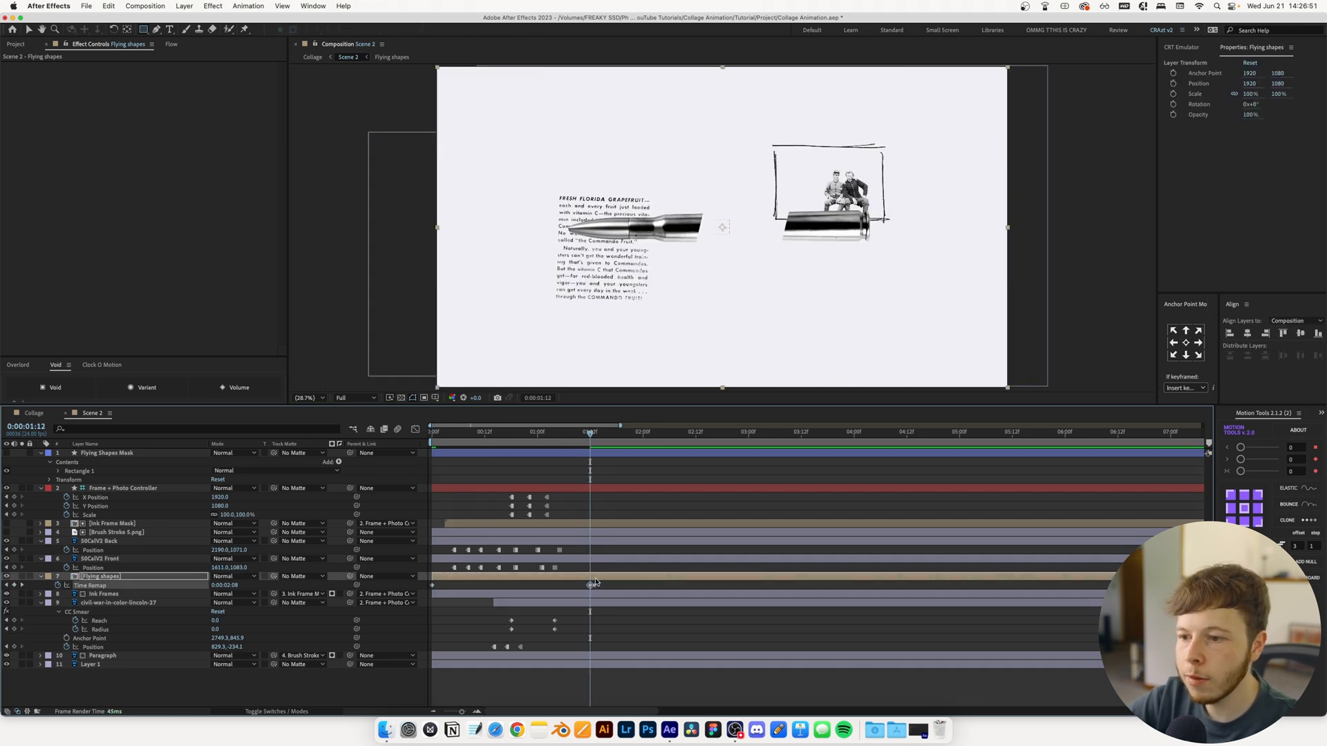
Add a loopOut() expression to the Flying shapes Time Remap property and scrub through the repeated motion
alt+click(58, 585)
text(loo)
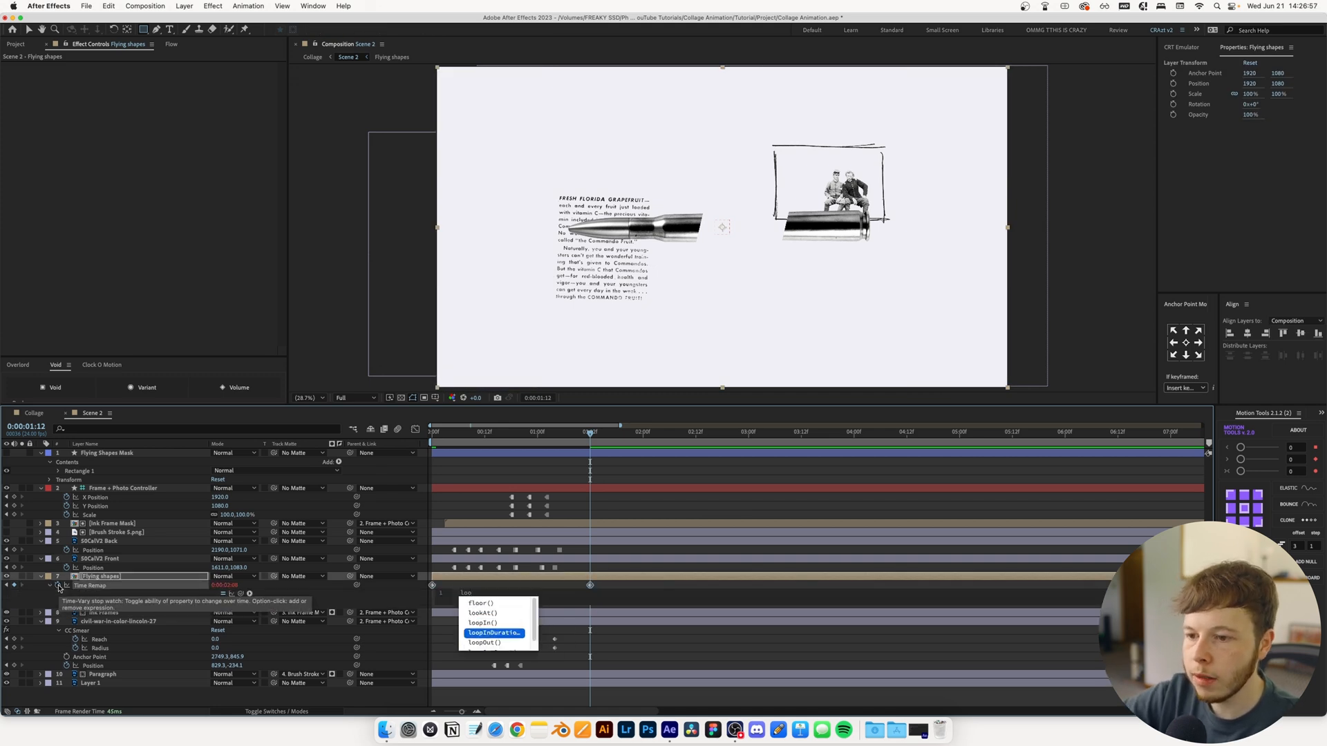
key(Down)
key(Return)
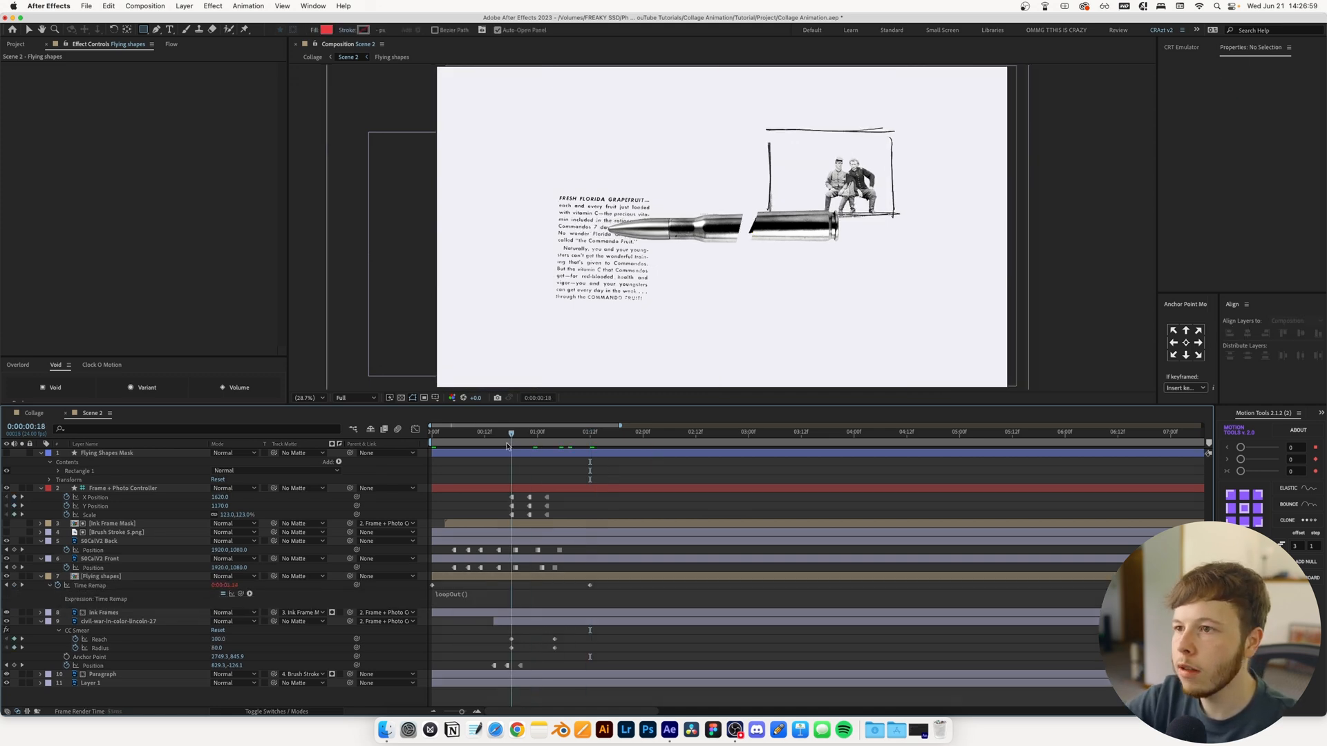
drag(514, 446, 767, 449)
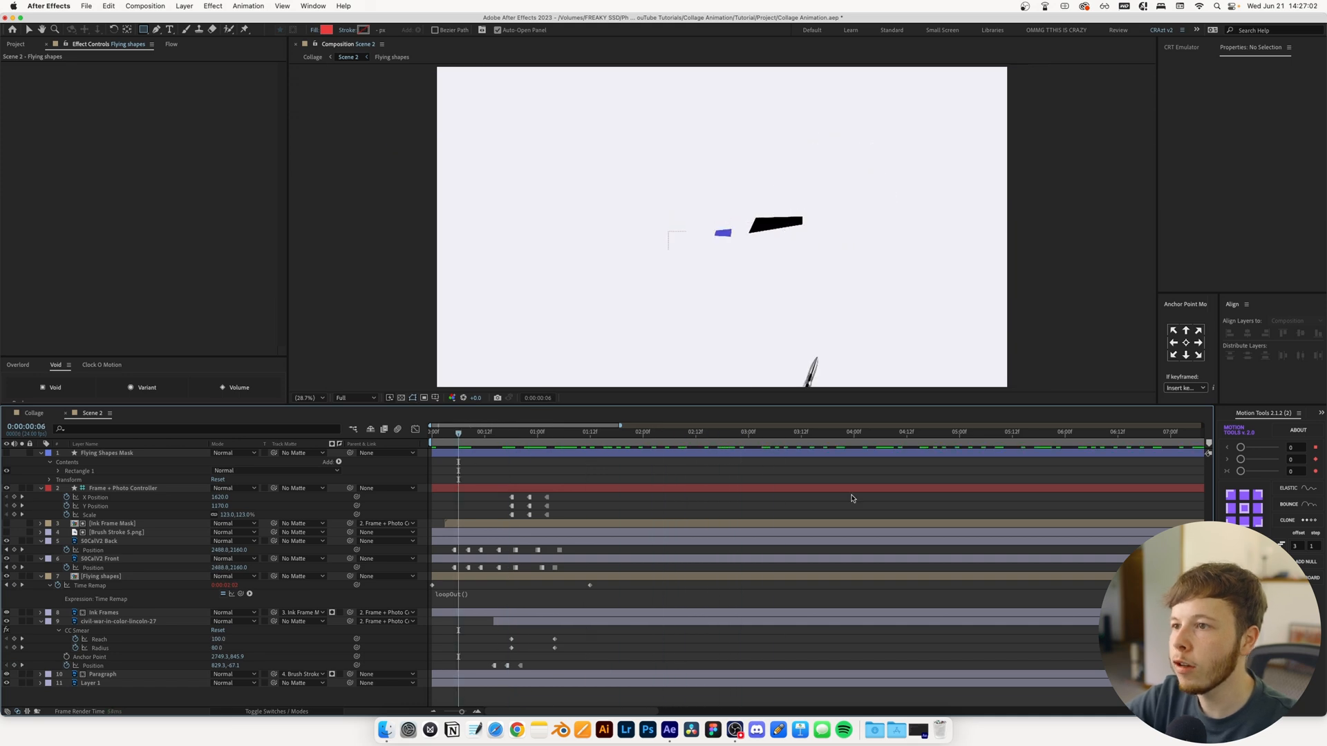
drag(767, 449, 520, 454)
Shift the Flying shapes layer later to start as the bullet splits, and preview the looping shapes
drag(510, 576, 593, 576)
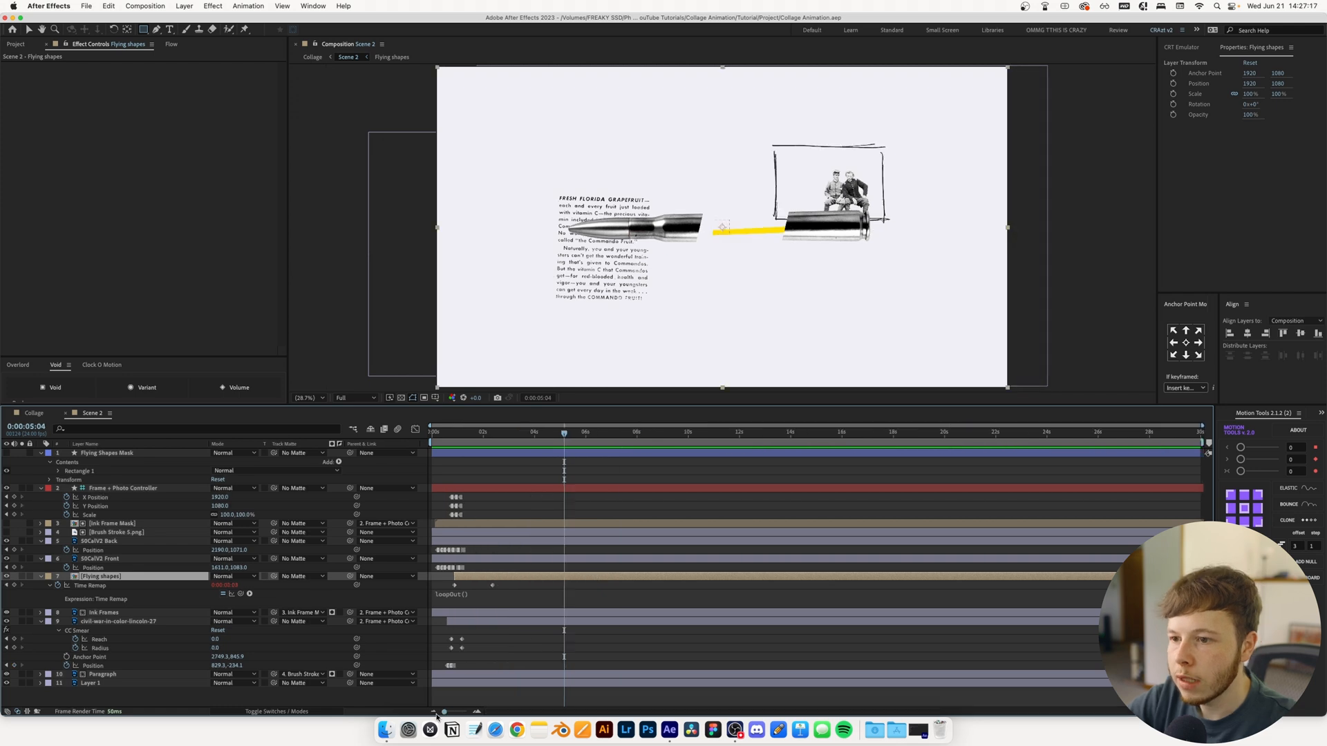
key(space)
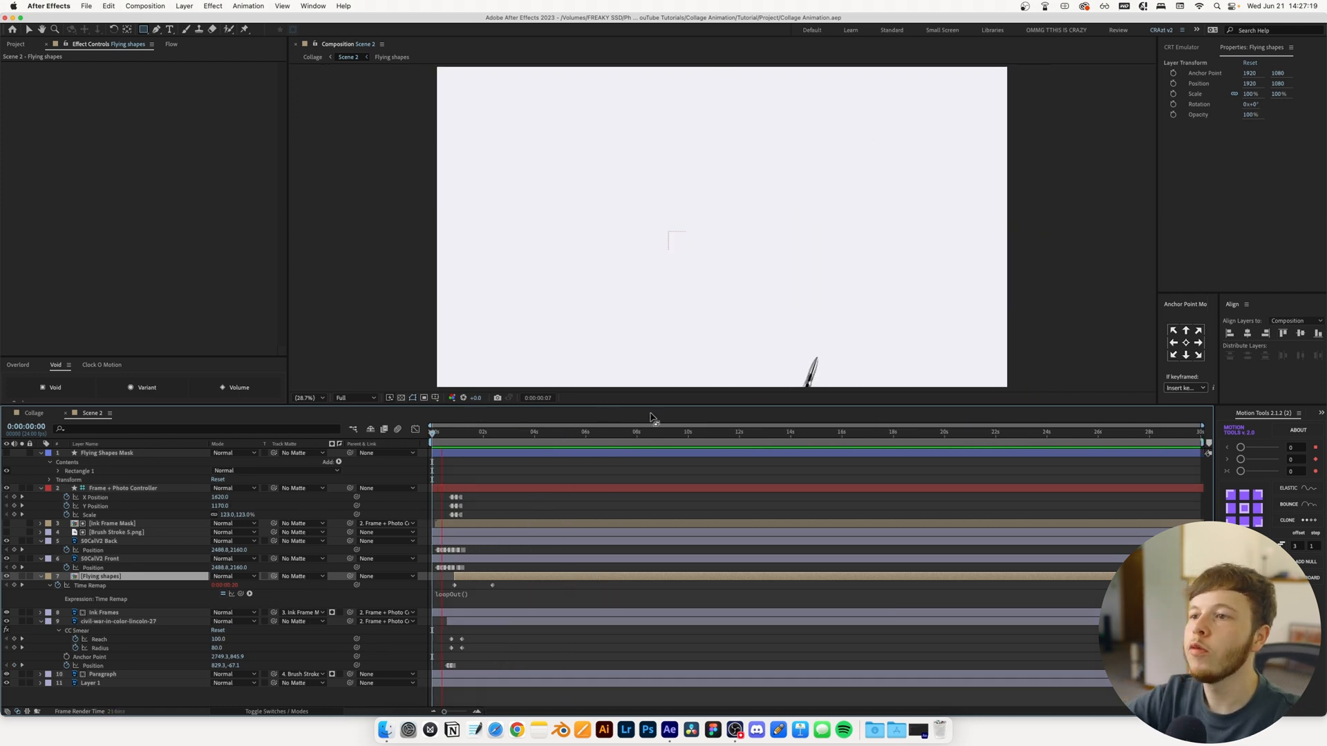
key(space)
drag(488, 432, 510, 450)
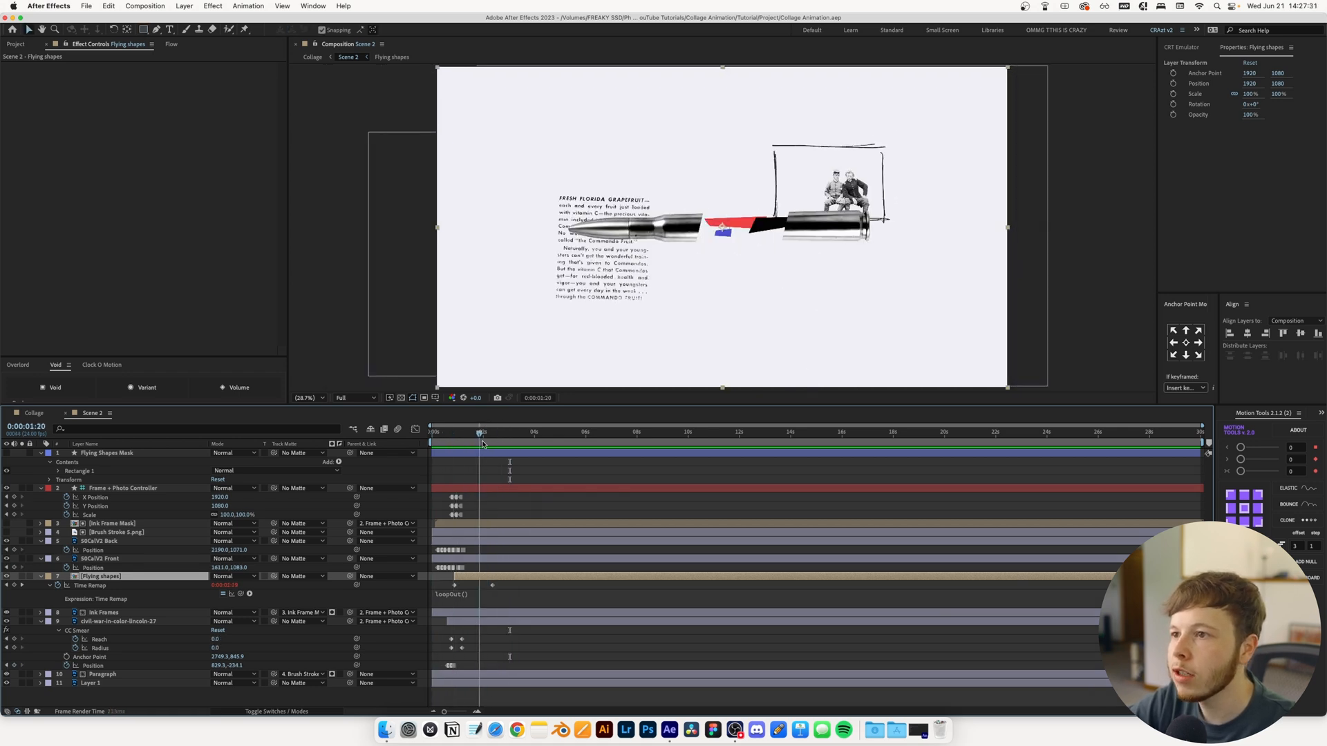
drag(485, 452, 523, 471)
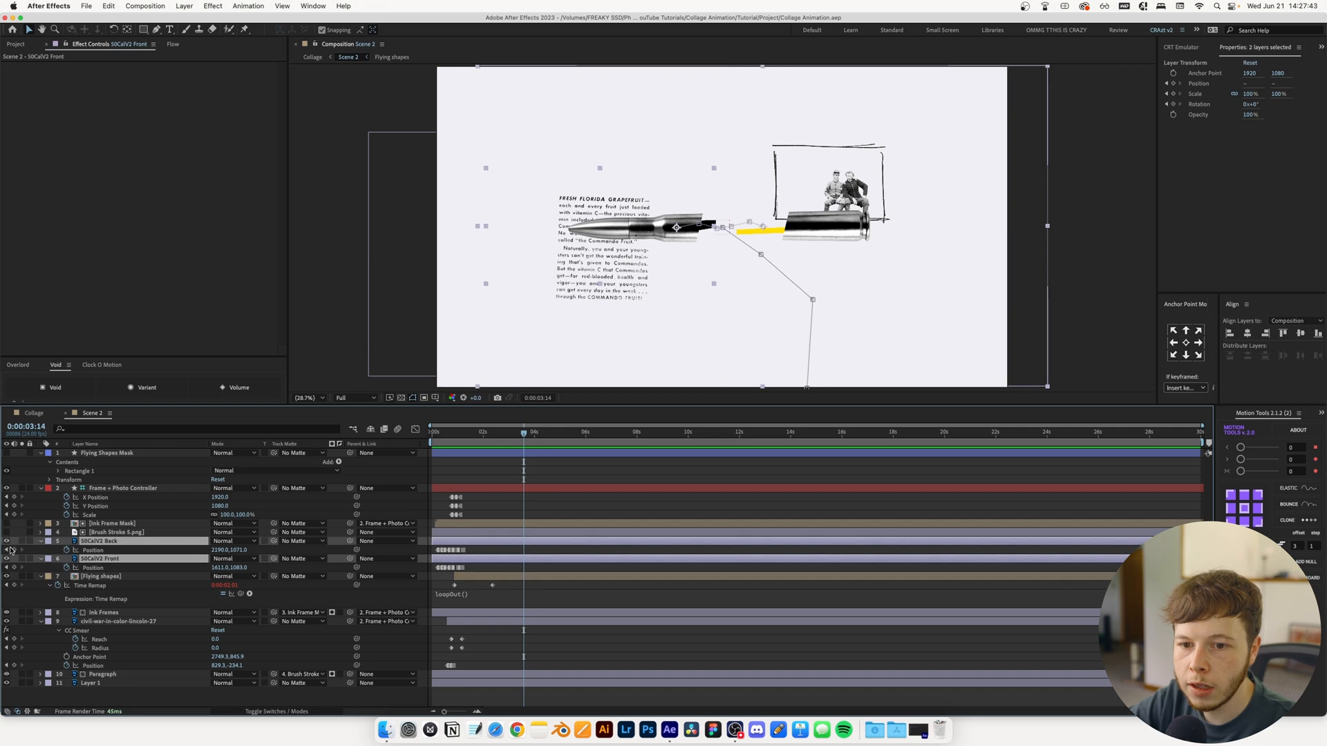
Keyframe the Position of 50CalV2 Back and Front from 0:00:03:14 to close the bullet's gap, bringing Front to 1791, 1053
click(15, 551)
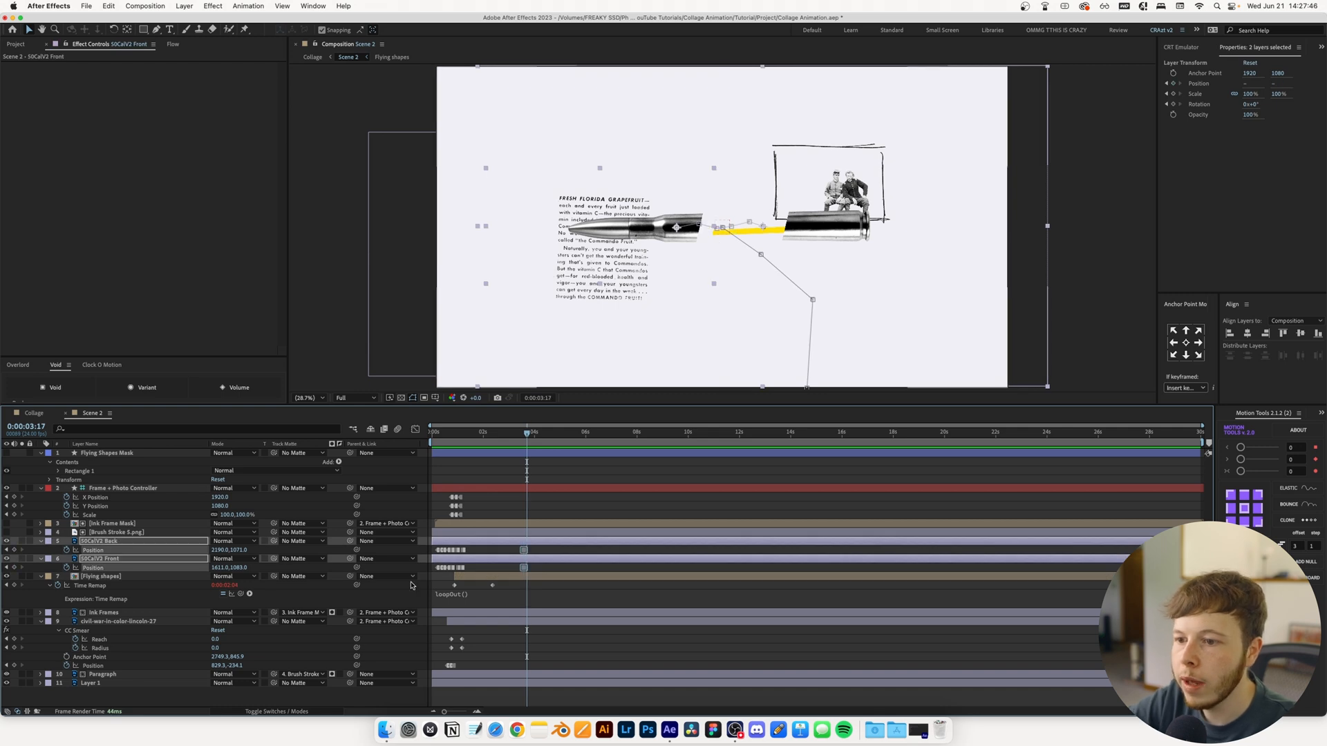
click(554, 566)
key(super+Right)
key(super+Right)
key(super+Right)
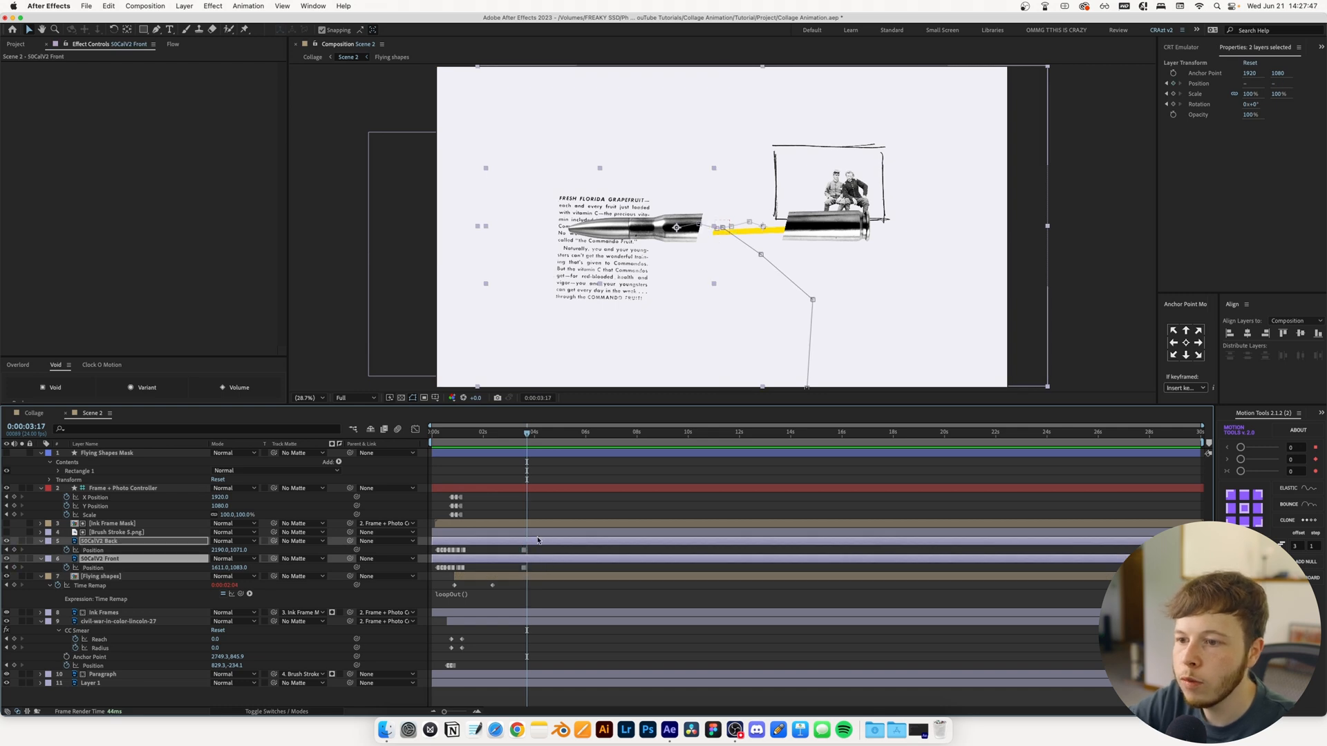
click(549, 573)
click(552, 560)
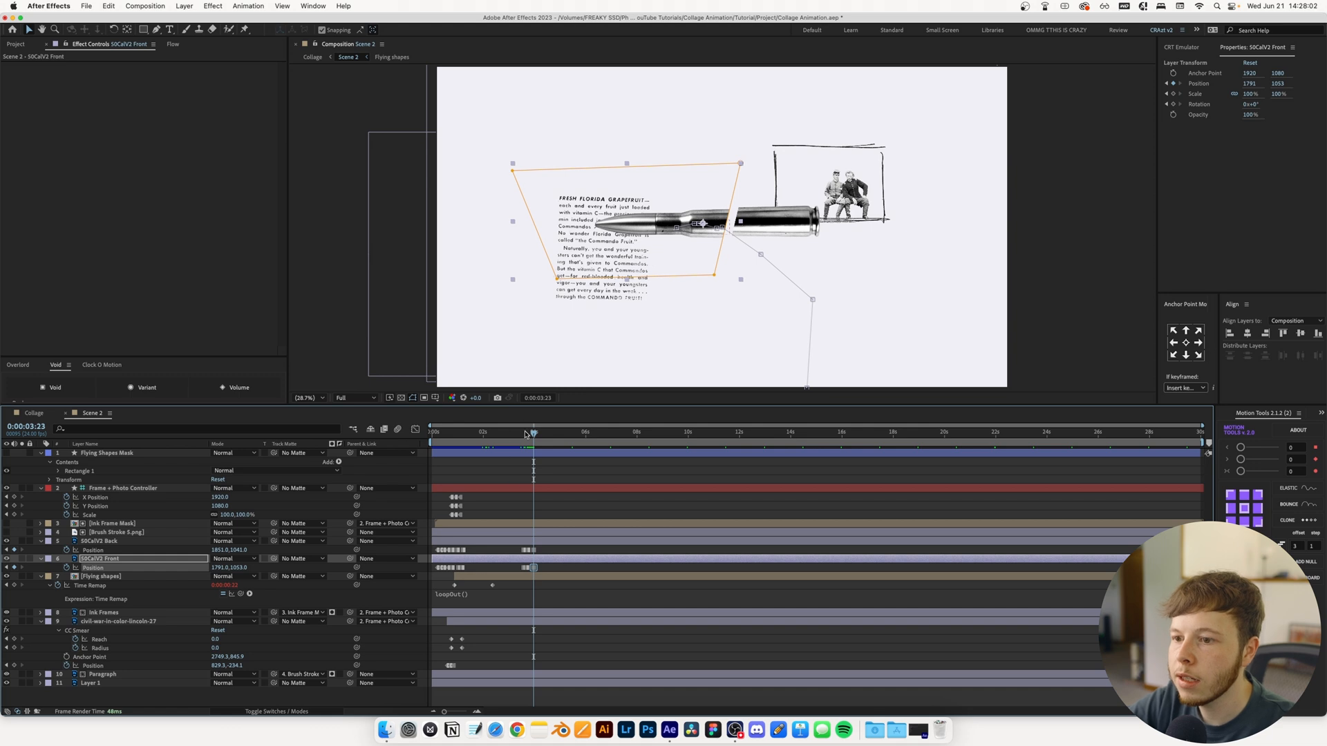
click(520, 434)
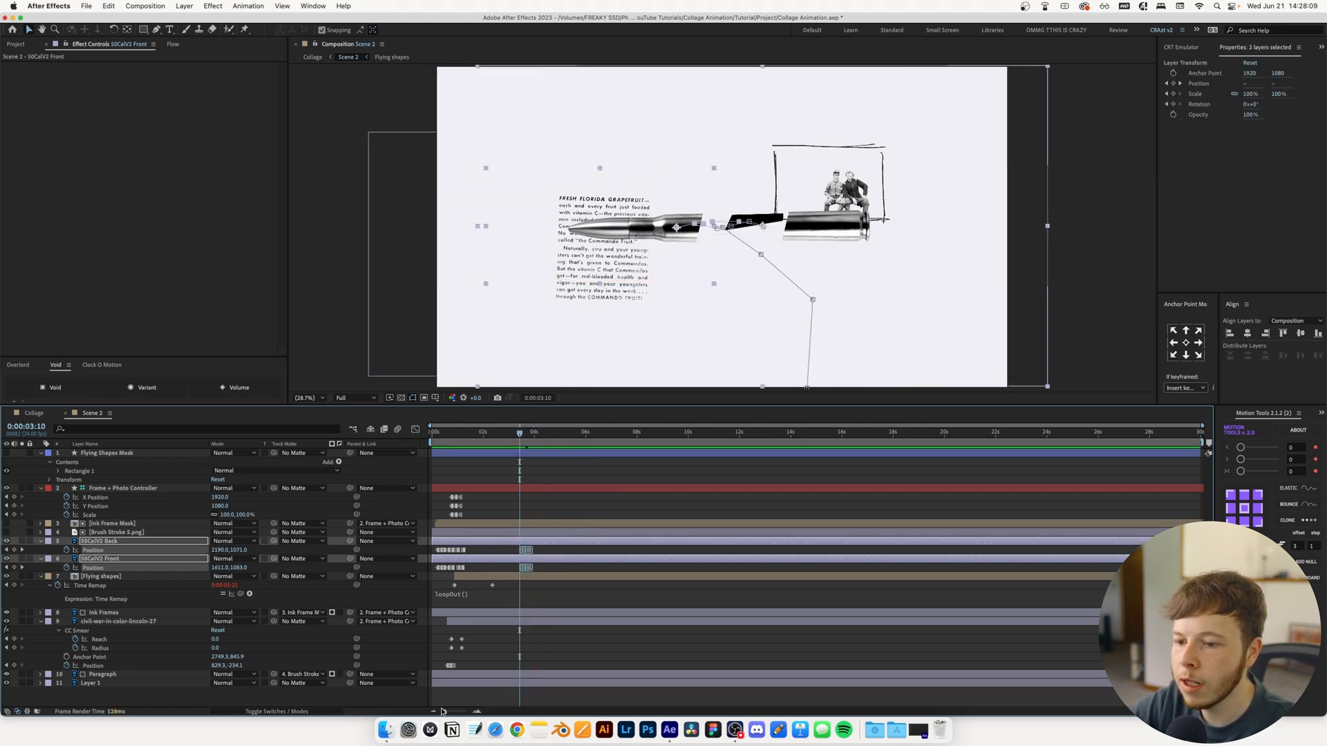
drag(444, 712, 464, 711)
Add Brush Stroke 1.png as Scene 2's top layer and scale it to 36%
click(15, 44)
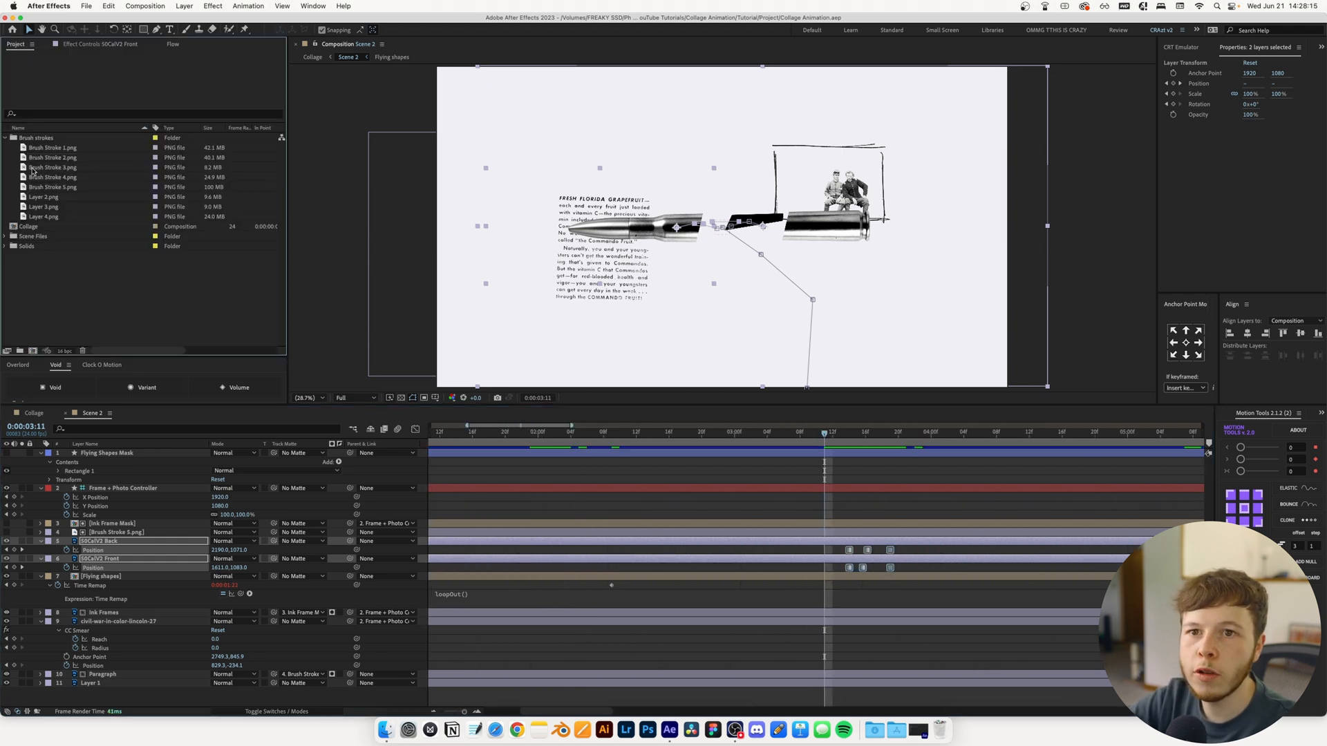
click(46, 156)
click(54, 148)
drag(113, 456, 111, 452)
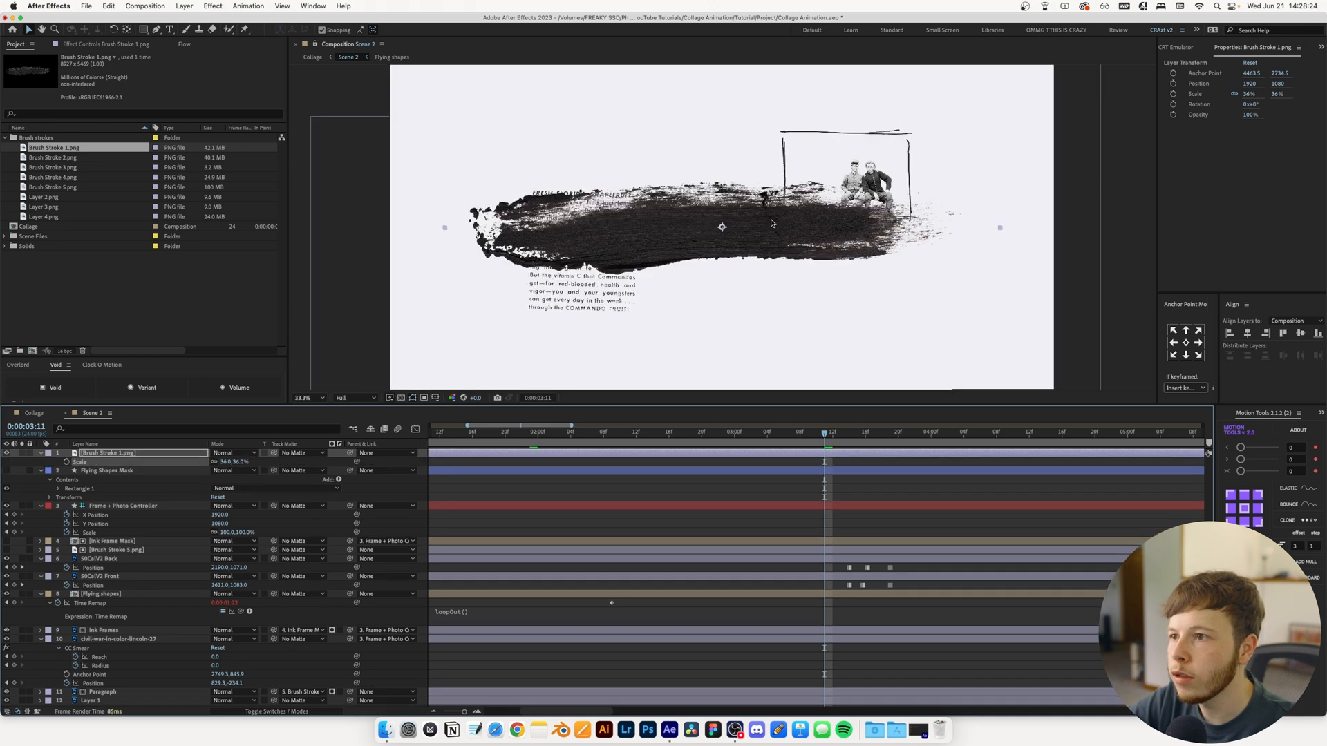
Animate Brush Stroke 1.png's Position from off-frame across the bullet, reaching 2183, 1011 at 0:00:03:22
drag(716, 228, 344, 251)
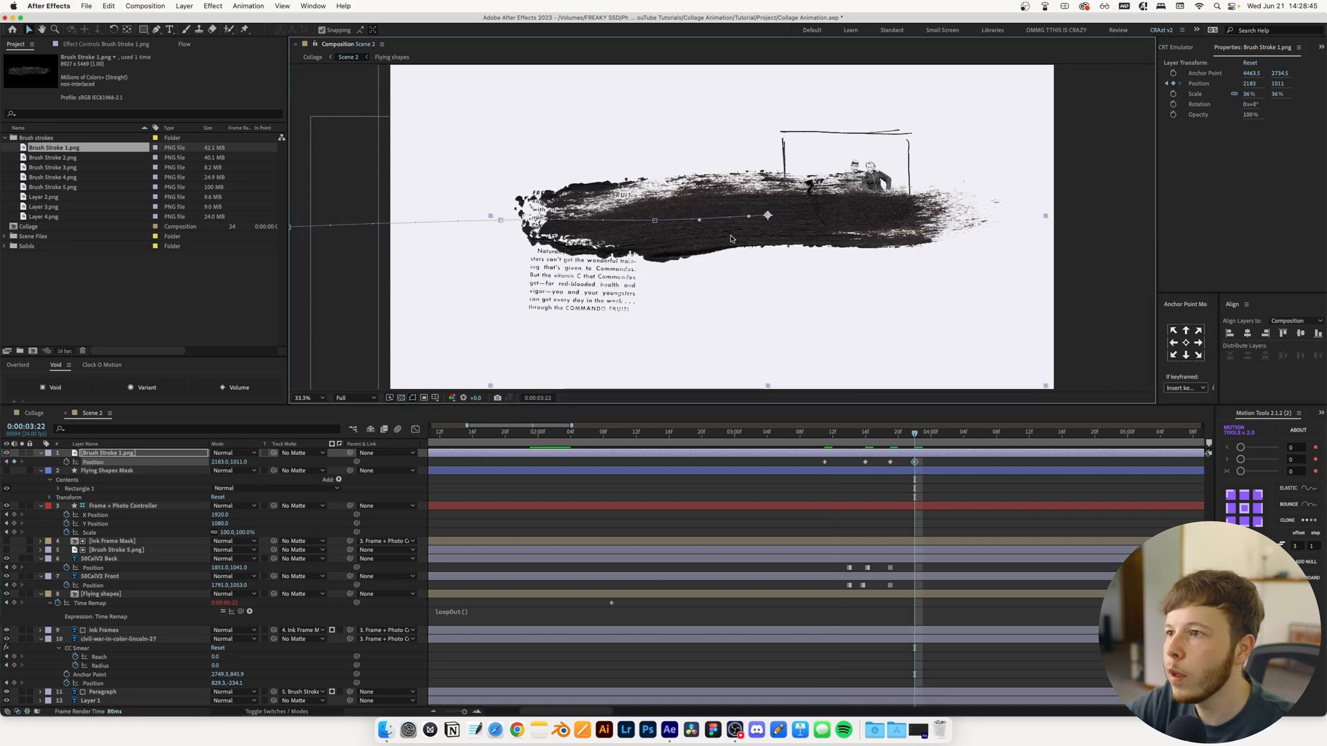
click(300, 399)
click(312, 292)
Convert Brush Stroke 1.png's four Position keyframes to hold keyframes and preview the stepped motion from 0:00:03:10
drag(938, 460, 784, 469)
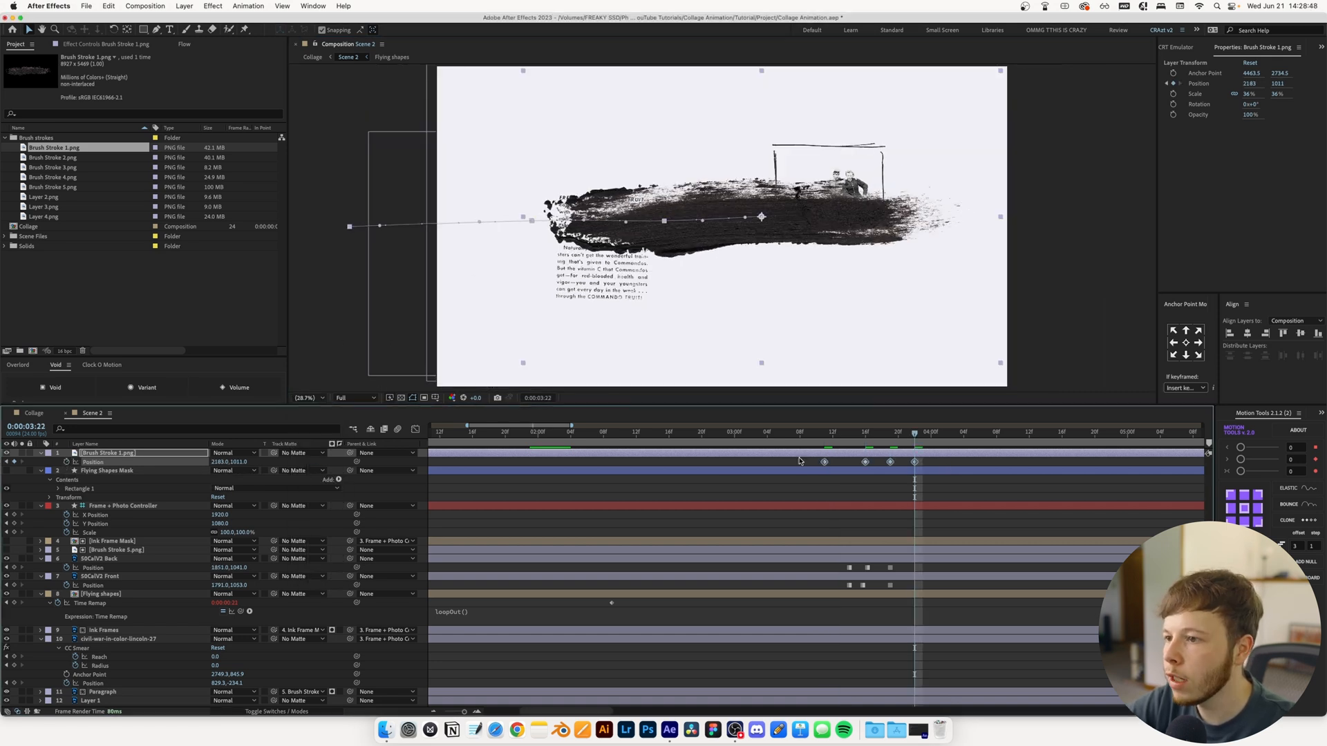
right_click(823, 463)
click(835, 582)
click(817, 433)
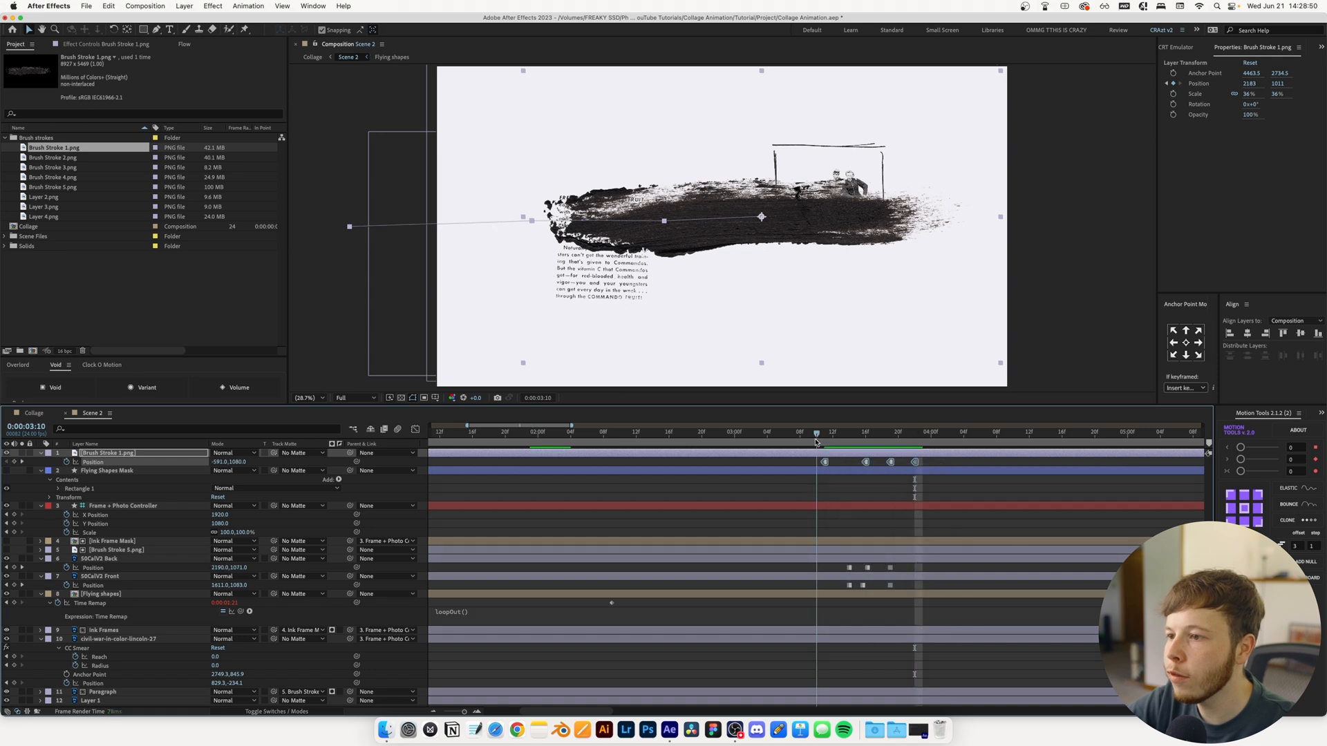
key(space)
Use Brush Stroke 1.png as an inverted track matte for Flying shapes, 50CalV2 Front and 50CalV2 Back
click(103, 593)
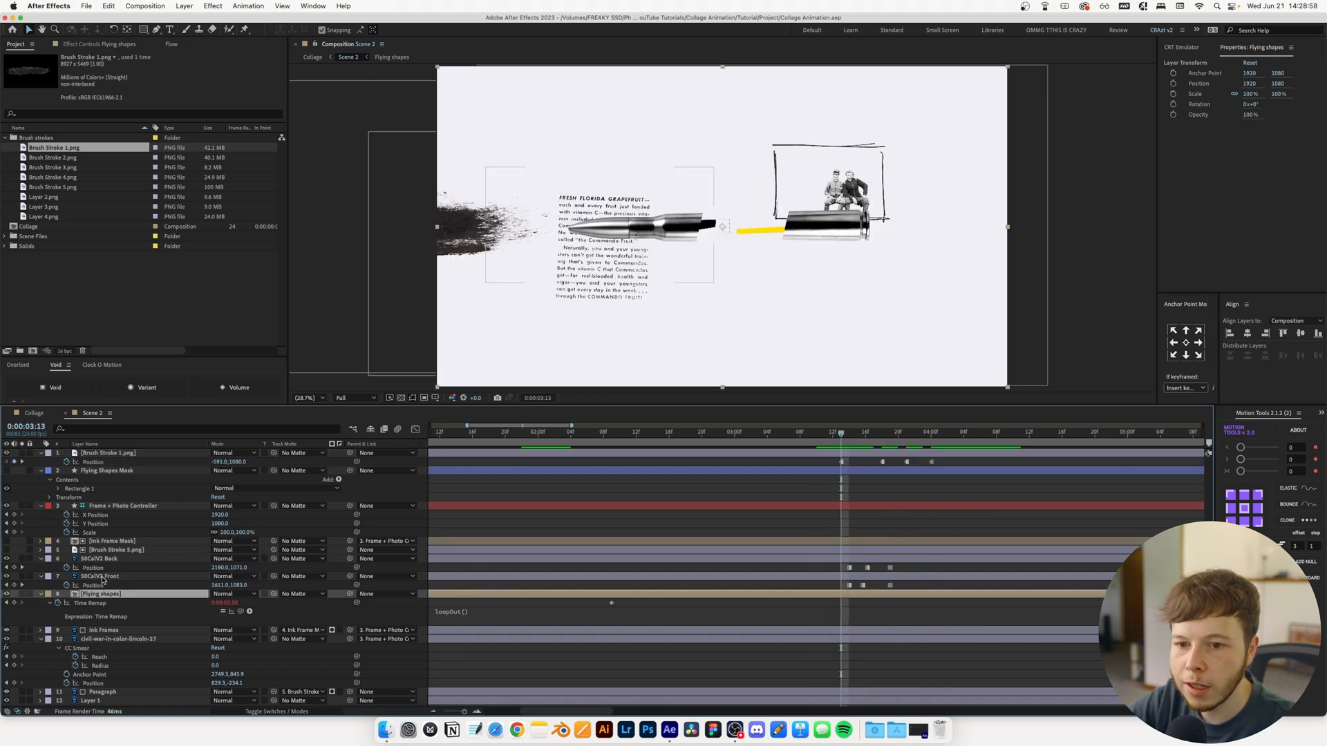
shift+click(100, 577)
shift+click(100, 559)
drag(275, 561, 119, 456)
click(339, 559)
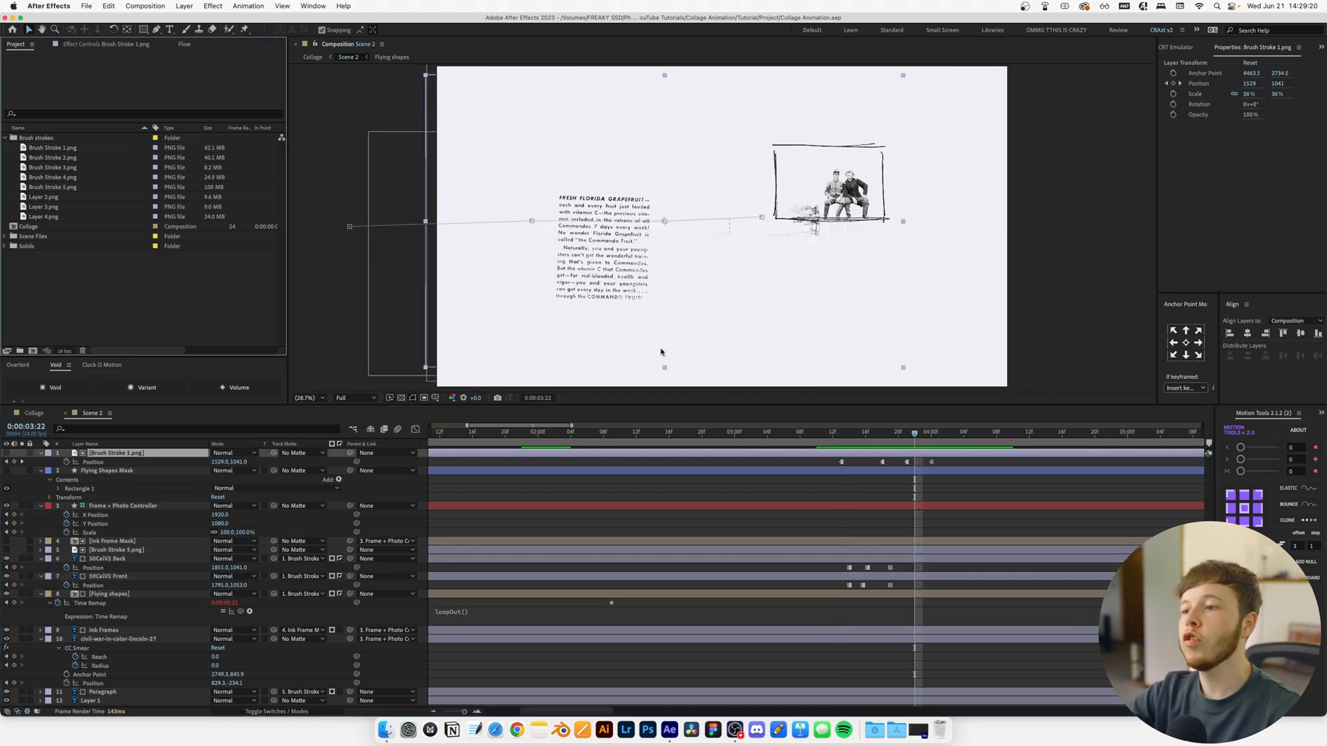
Add Layer 2.png as Scene 2's top layer, scale it to 34%, and place it over the bullet at 1794, 1050
click(62, 166)
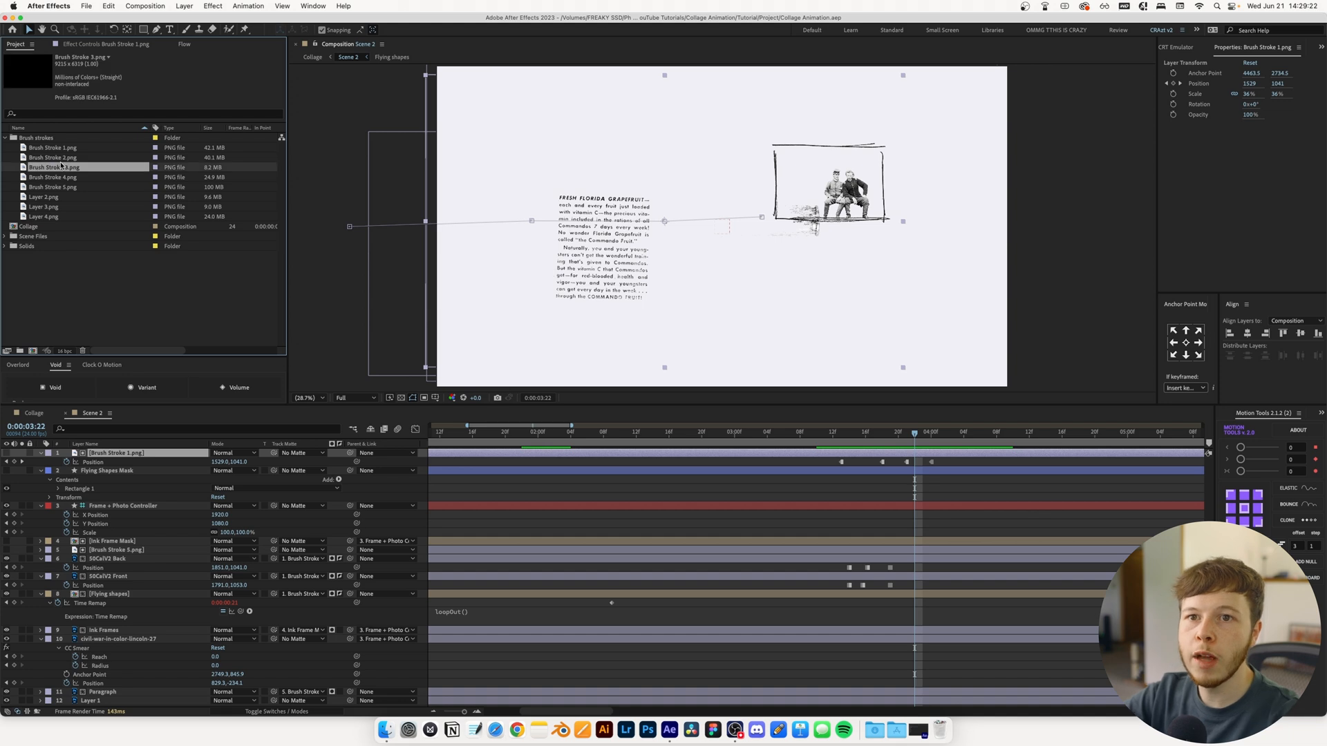
click(55, 197)
drag(57, 198, 136, 451)
key(comma)
key(comma)
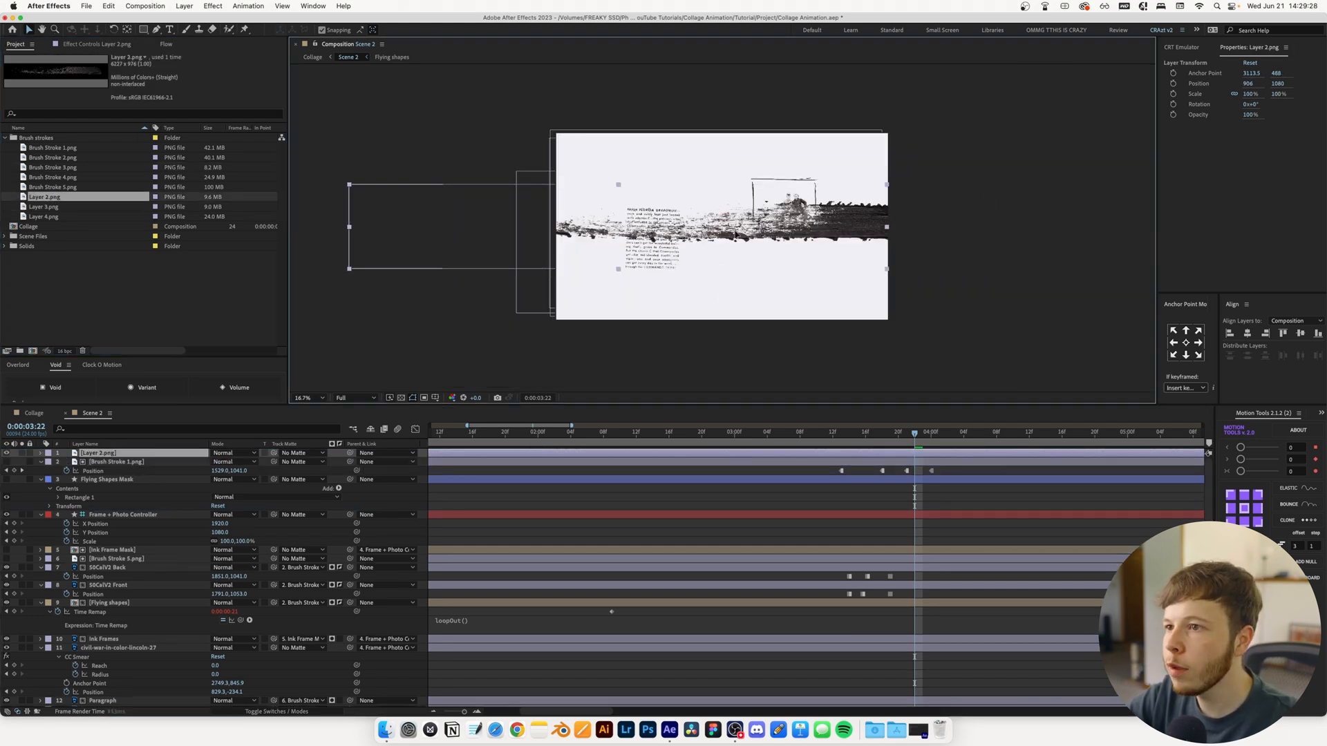
drag(689, 237, 874, 237)
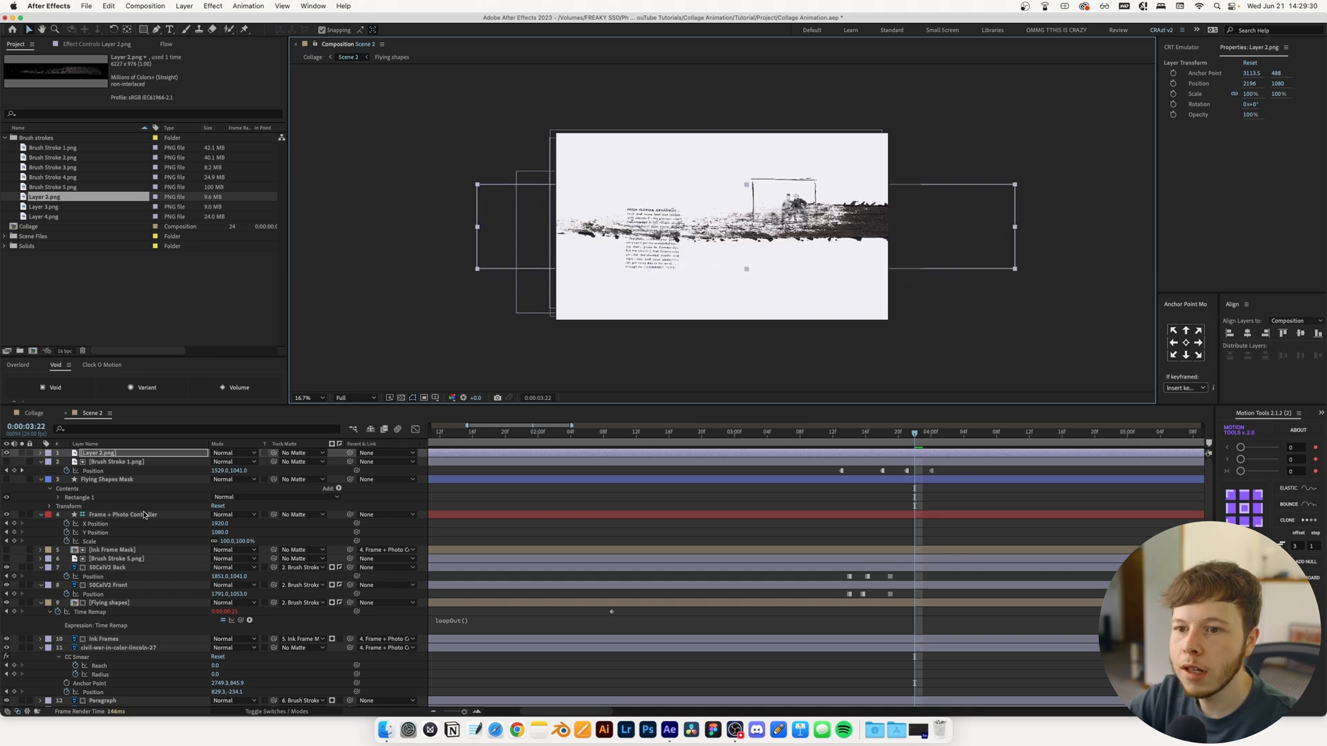
key(s)
drag(227, 463, 201, 464)
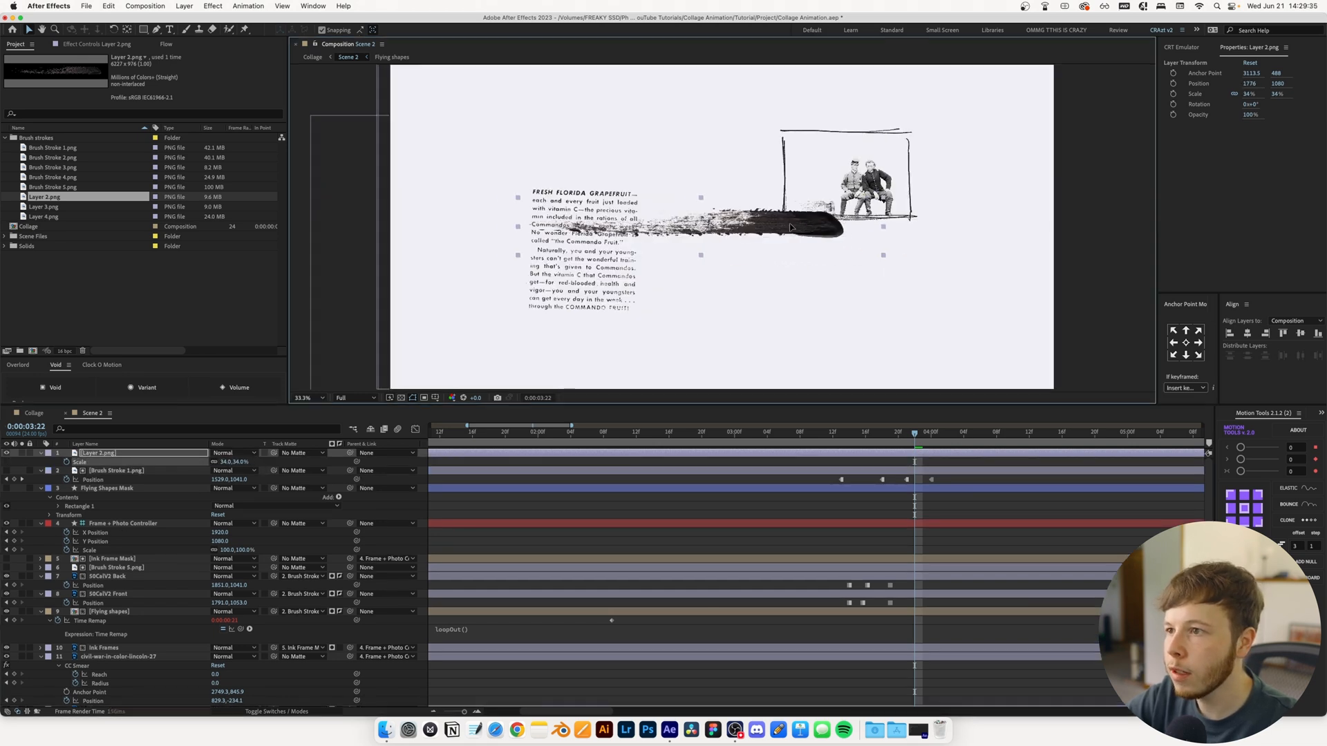
drag(775, 227, 818, 226)
Use Brush Stroke 1.png as the track matte for Layer 2.png and preview the brush reveal
drag(273, 456, 103, 471)
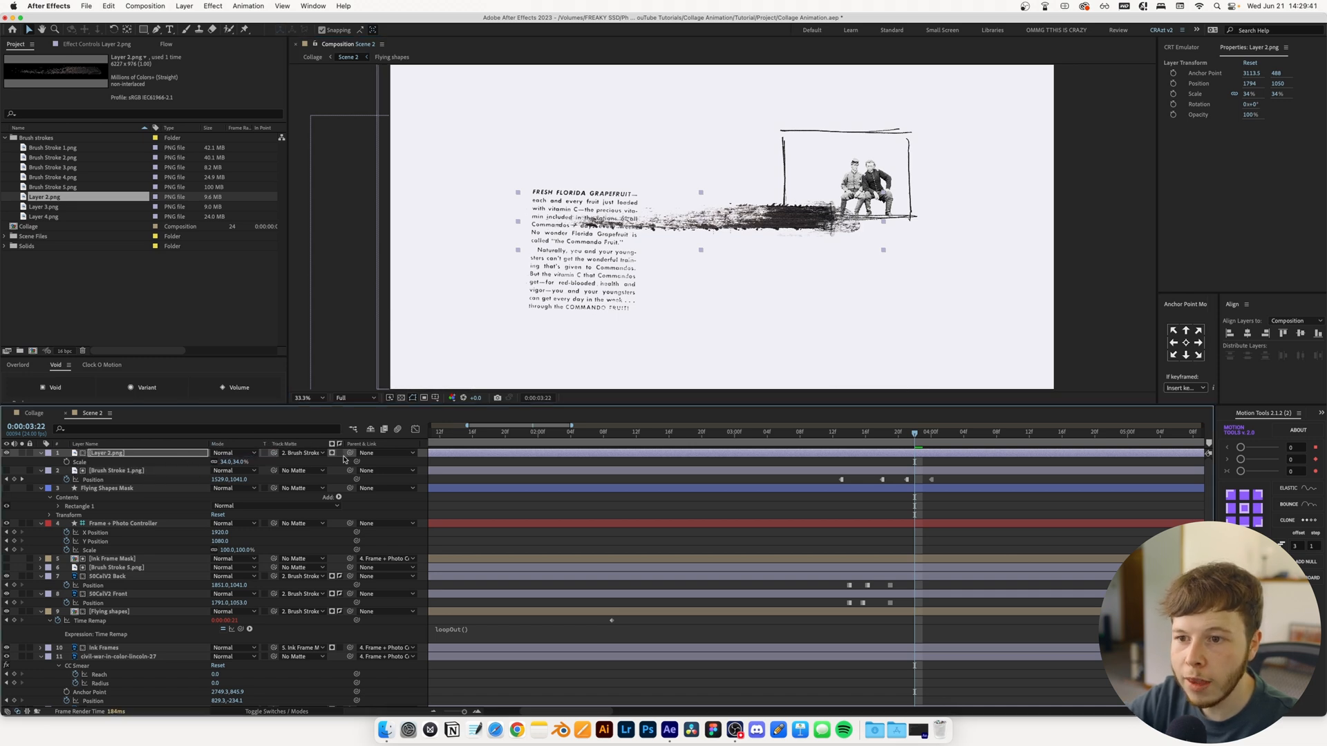
drag(914, 434, 817, 437)
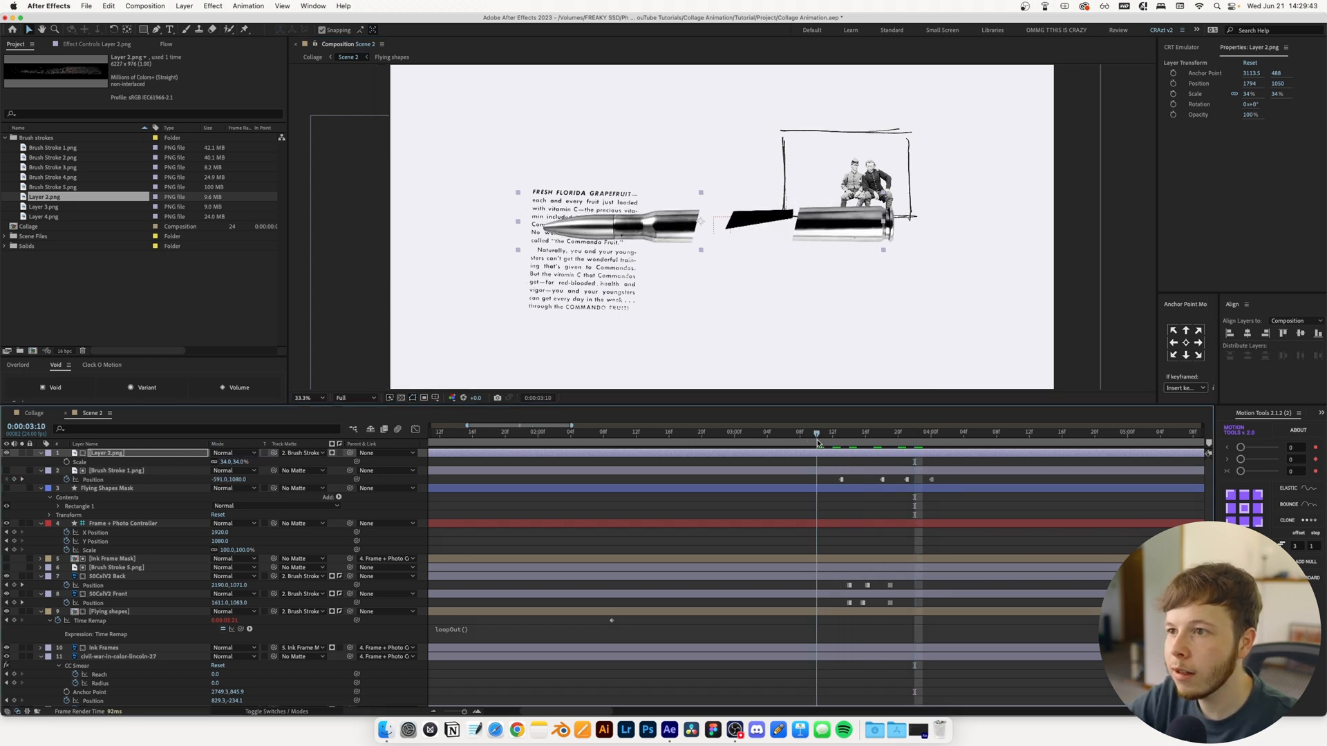
key(space)
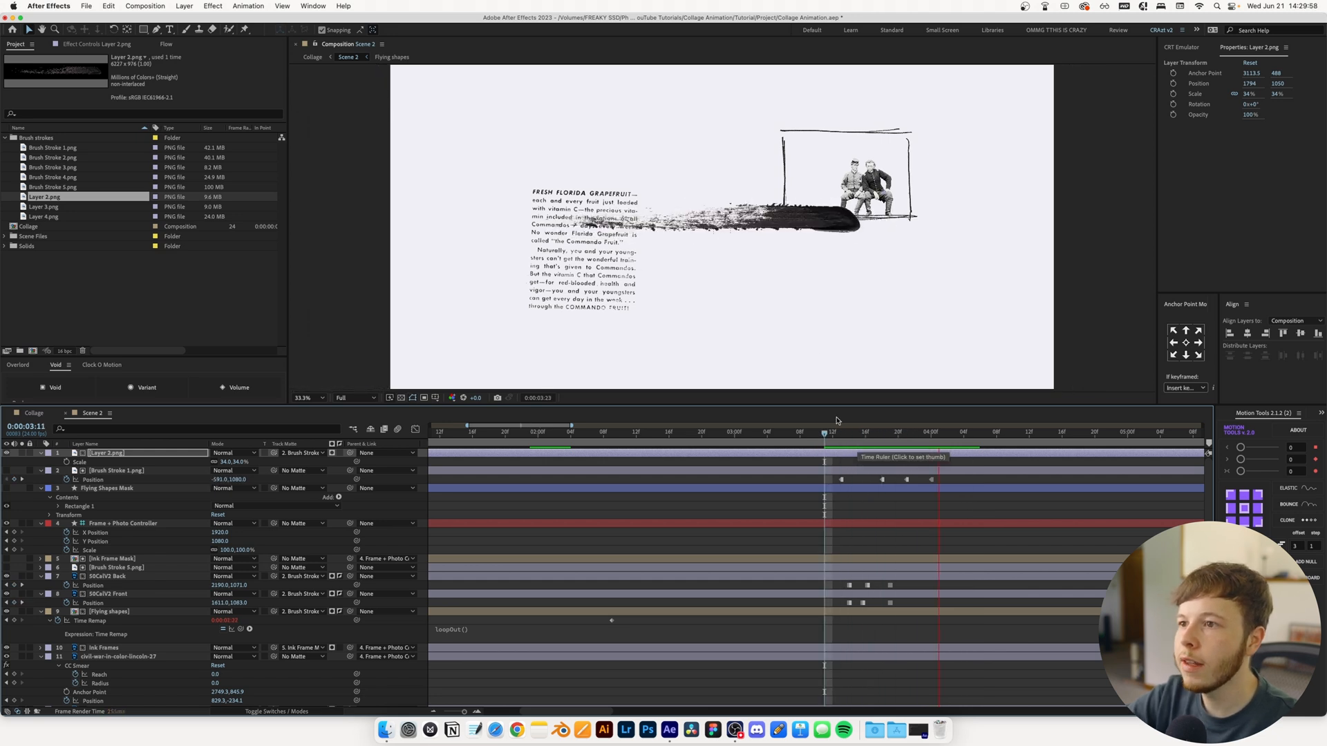
scroll(698, 257, down, 3)
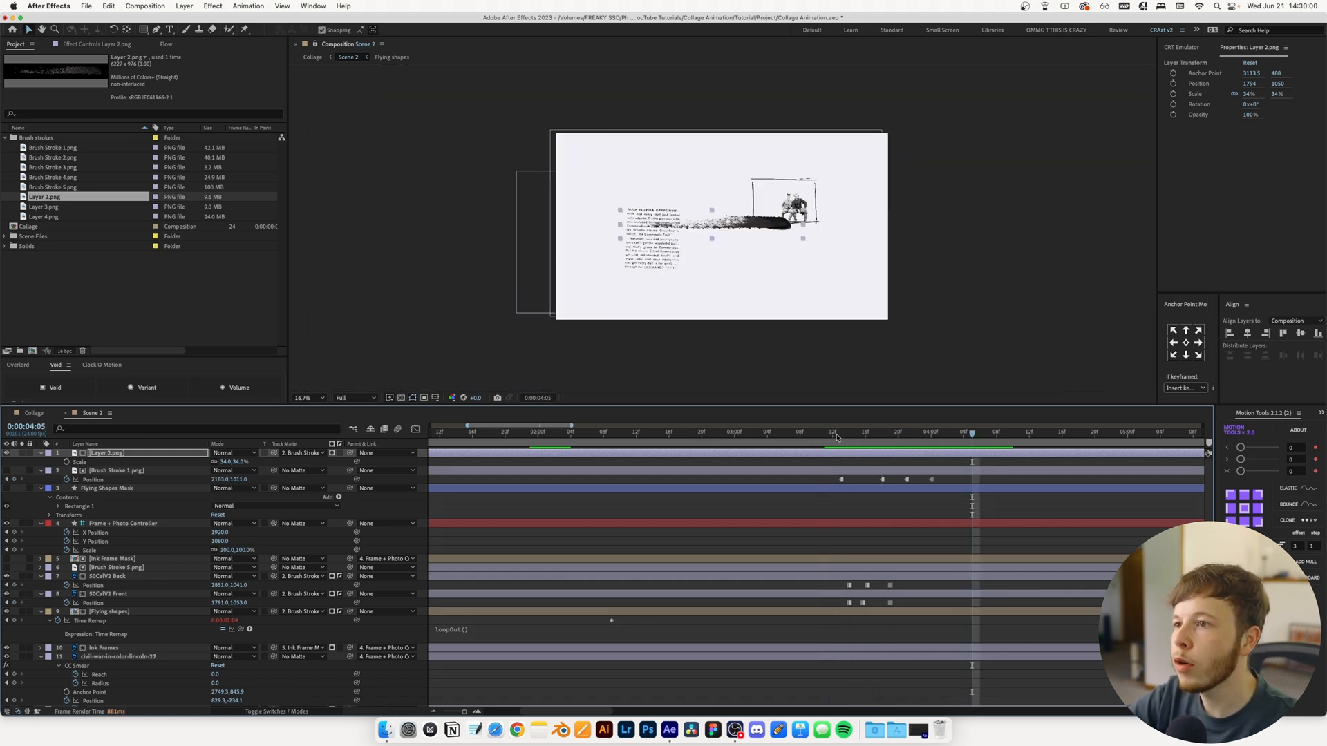
Add Layer 4.png to Scene 2 at 24% scale and -4° rotation, positioned at 3204, 1060, and order it beneath Layer 2.png
click(900, 443)
key(cmd+s)
click(43, 207)
drag(55, 219, 586, 447)
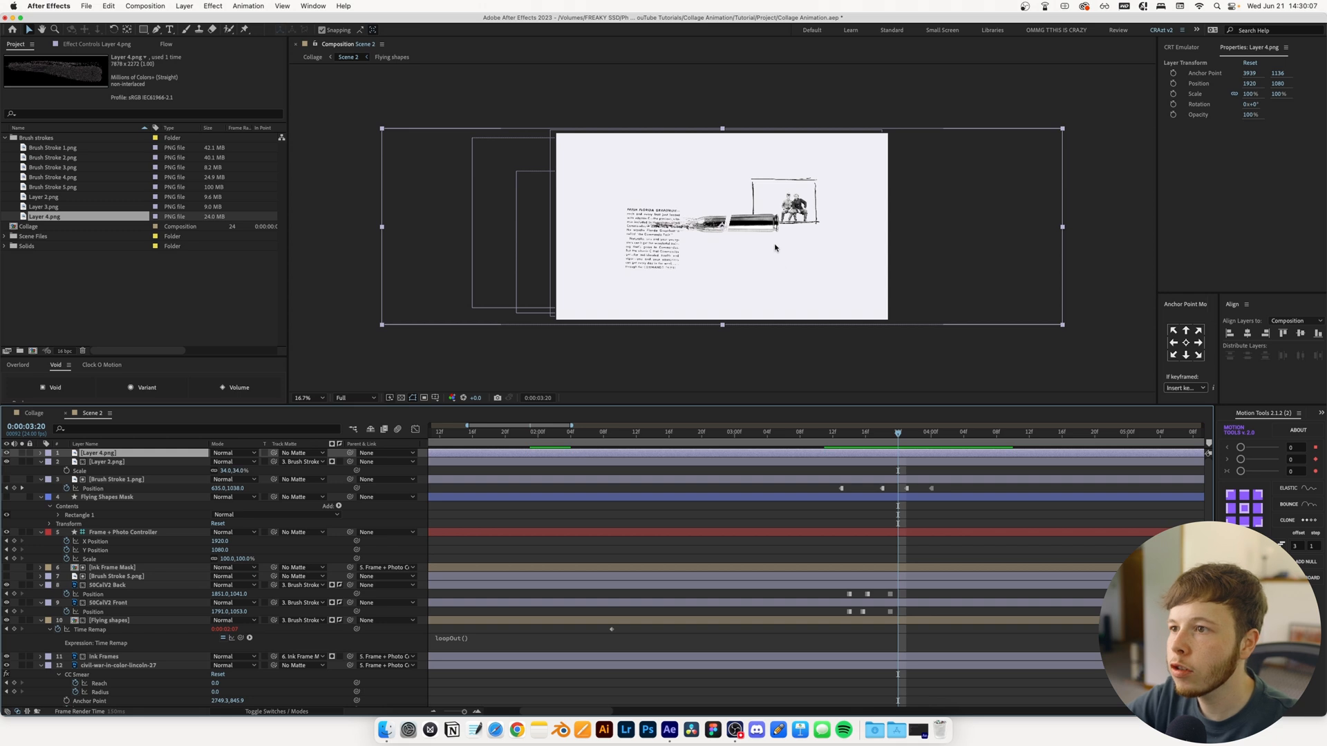
key(s)
drag(231, 461, 193, 467)
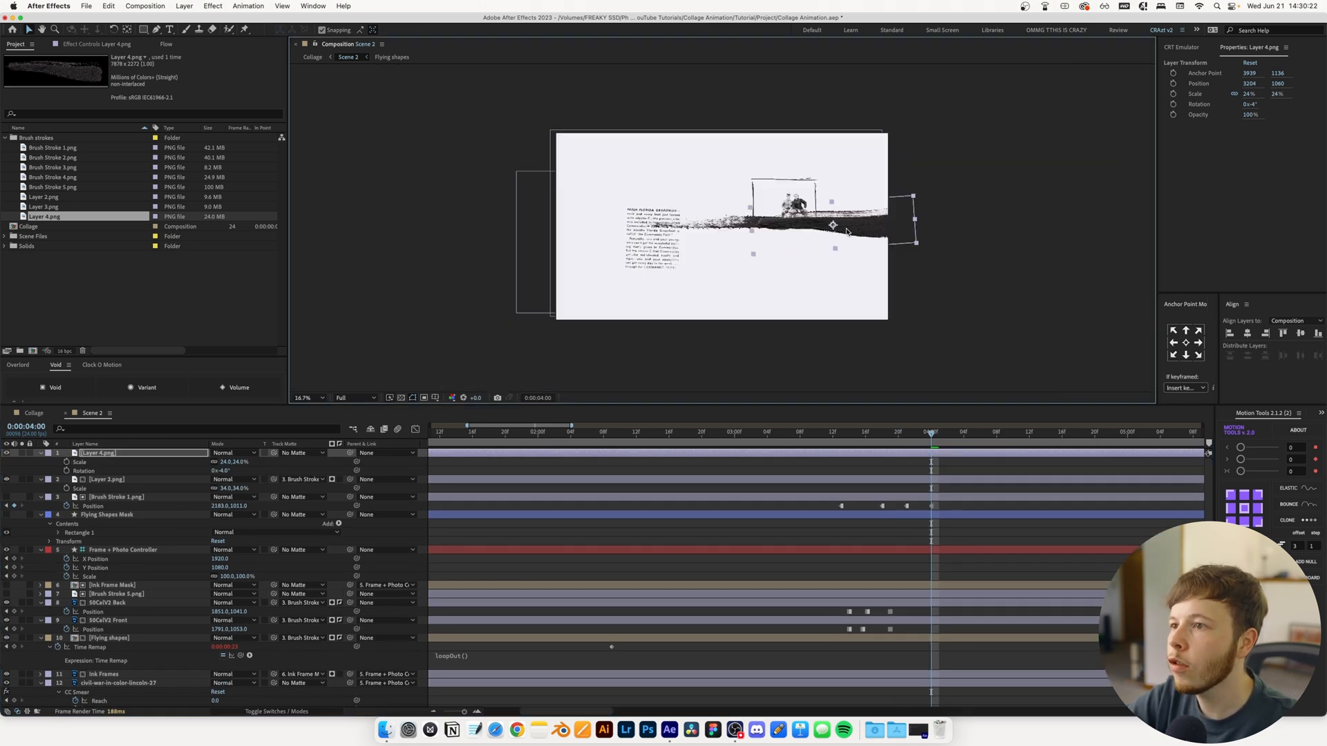
drag(884, 238, 842, 238)
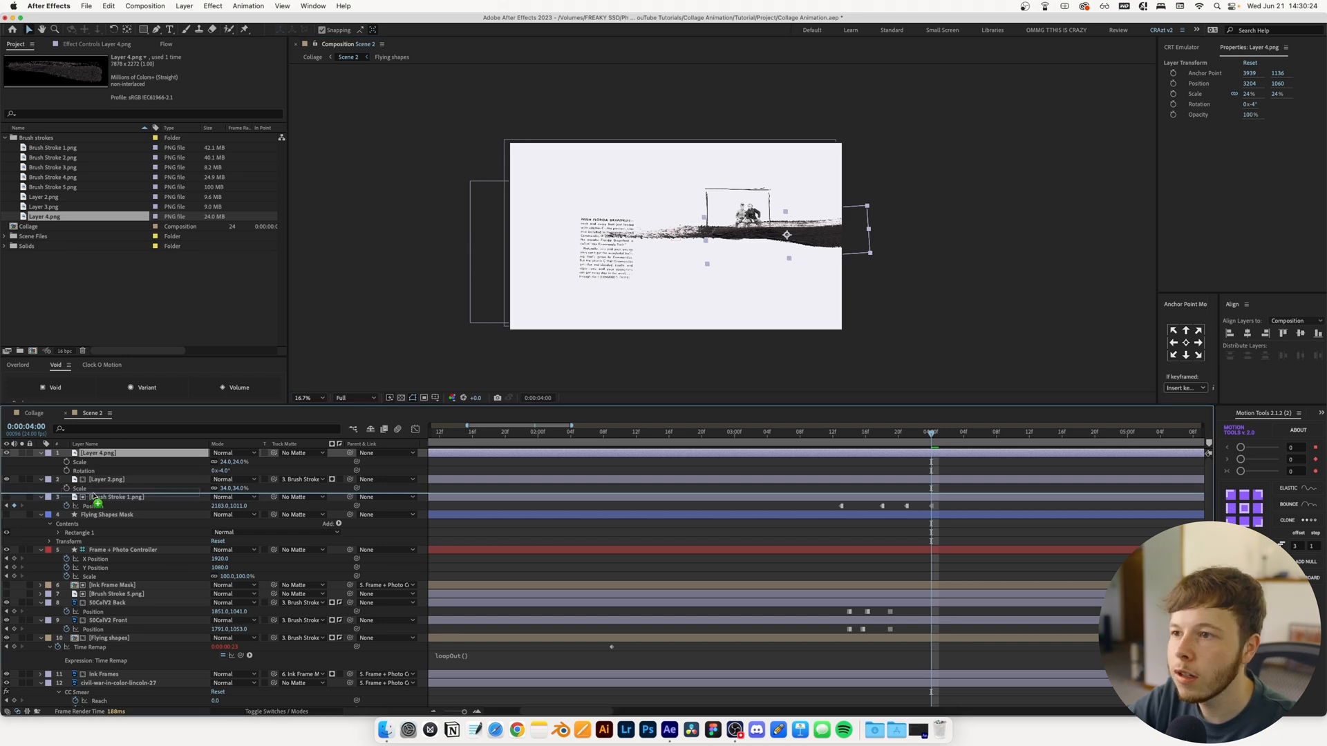
drag(102, 456, 103, 480)
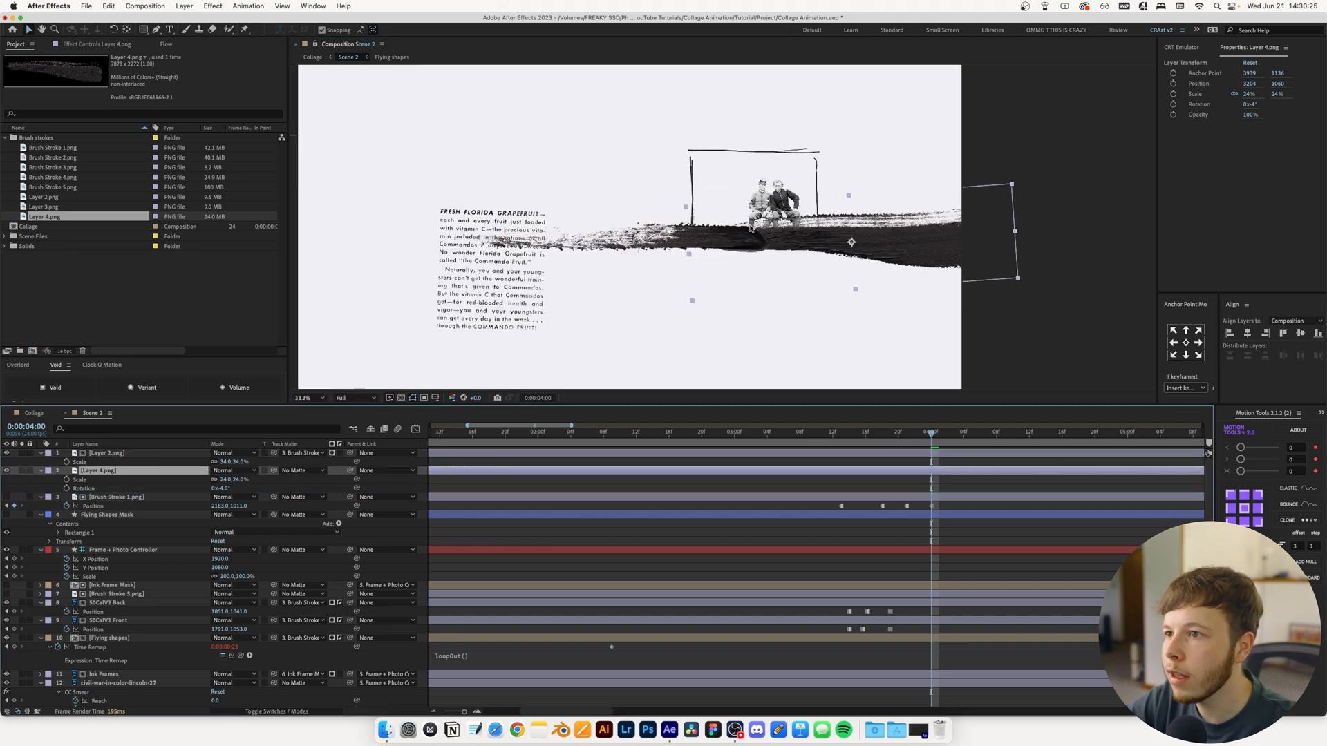
Add Brush Stroke 5.png as Scene 2's top layer at 34% scale and rotate it 180°
key(period)
key(period)
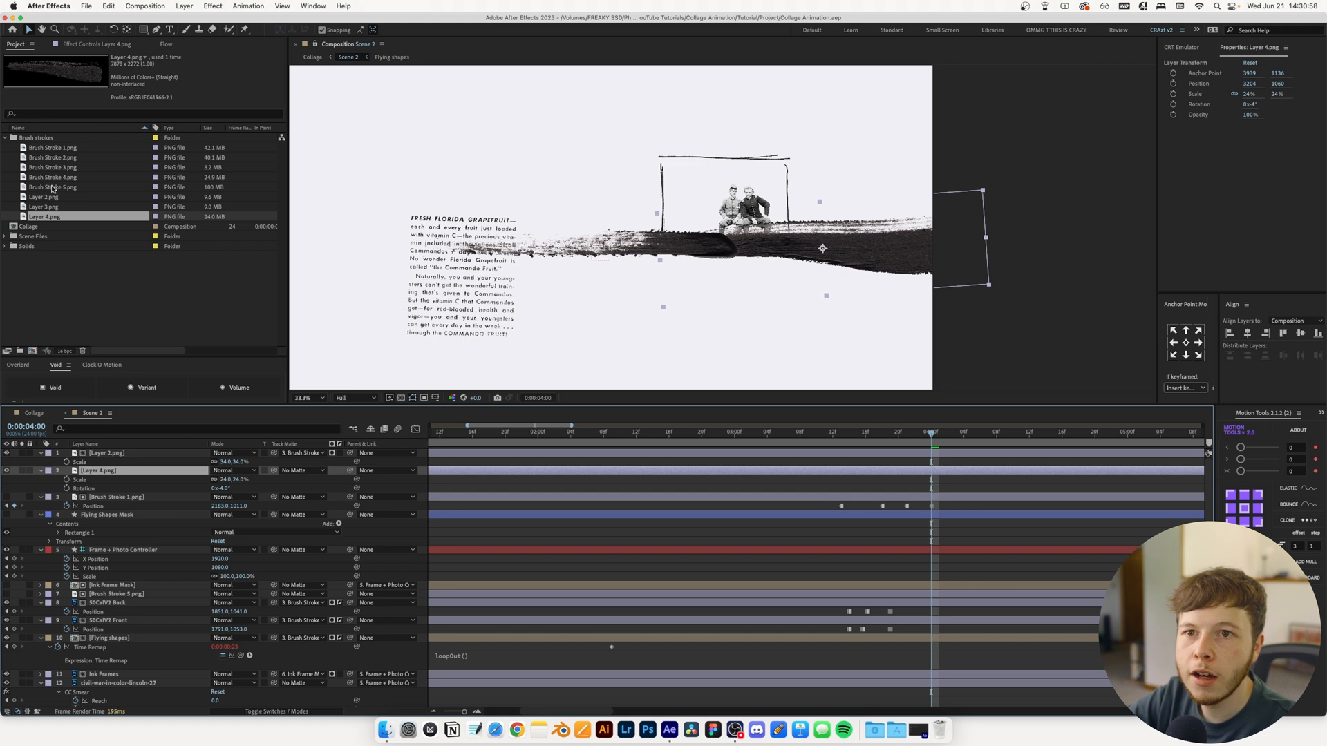
click(53, 188)
mouse_move(60, 192)
mouse_down()
mouse_move(104, 546)
mouse_move(104, 450)
mouse_up()
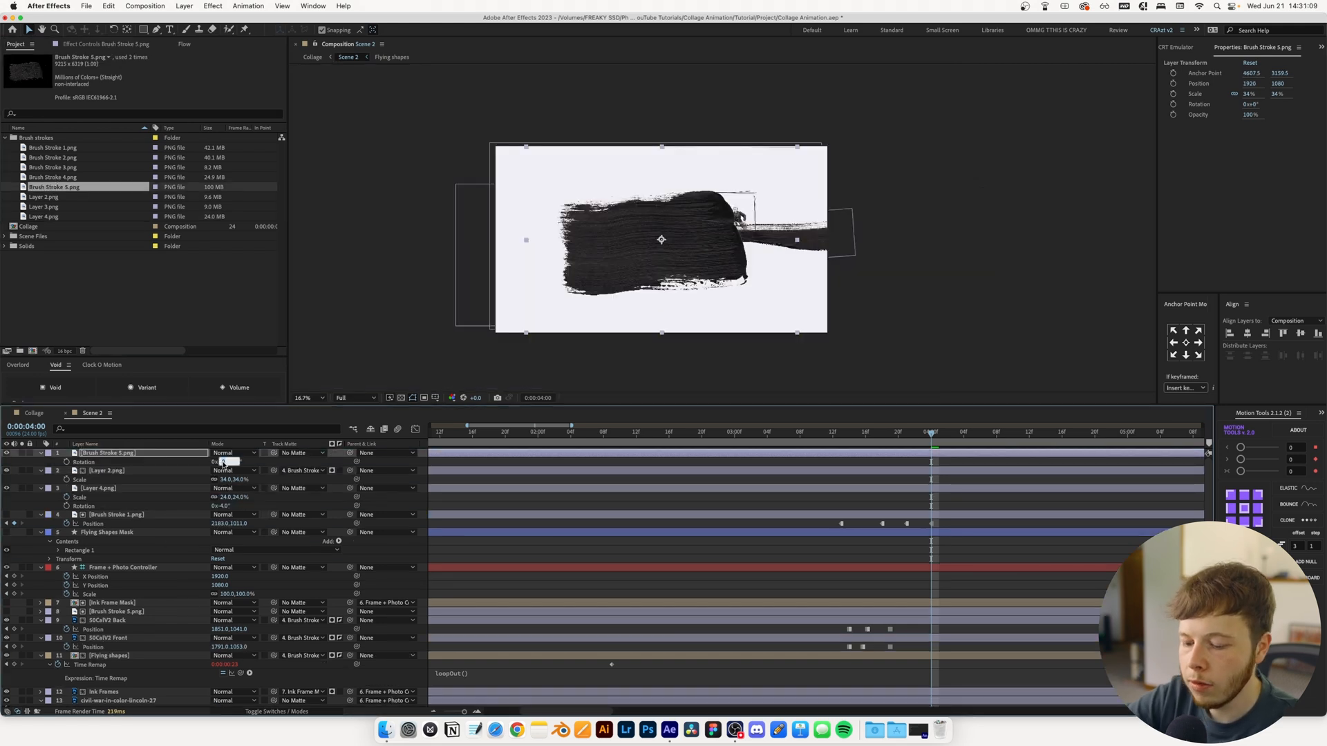
key(Return)
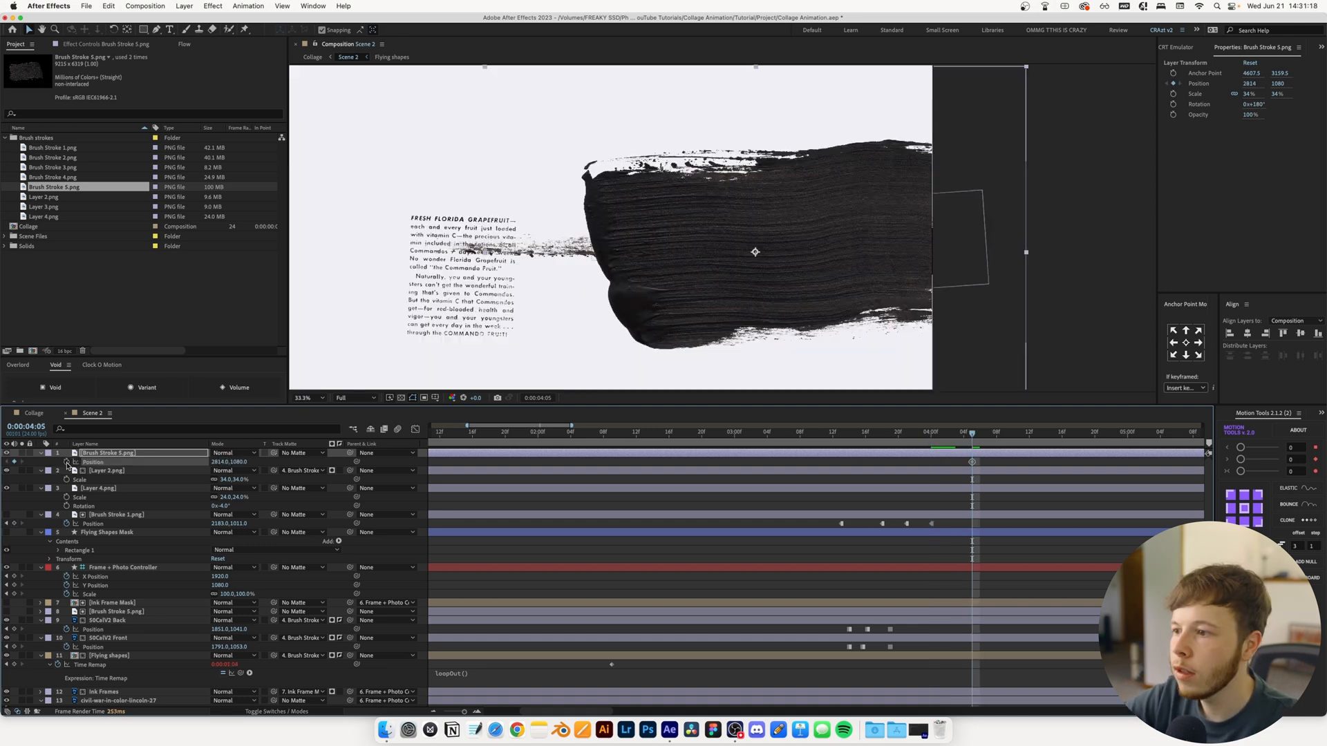
Keyframe Brush Stroke 5.png's Position every three frames from 0:00:04:05 back to 0:00:03:17, moving it from 2814, 1080 to 1123.1, 1095.9
key(Page_Up)
key(Page_Up)
key(Page_Up)
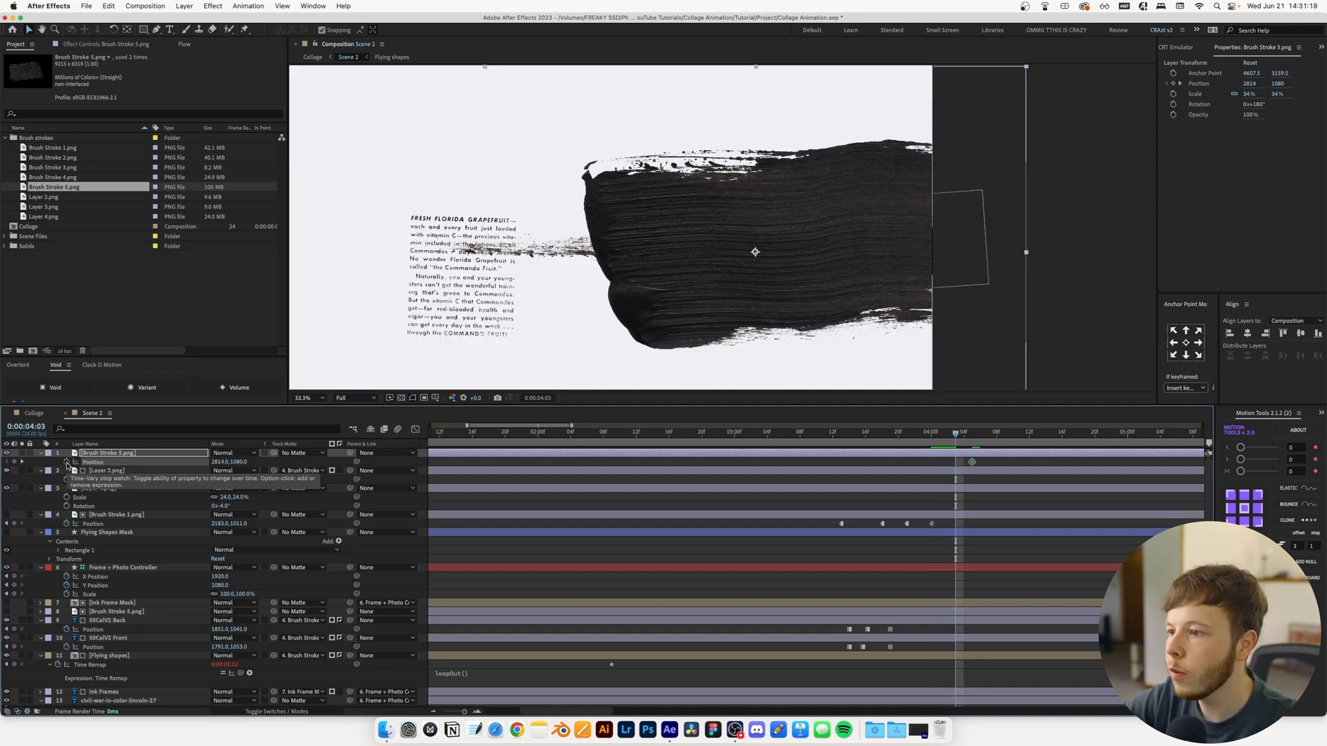
mouse_move(801, 287)
mouse_down()
mouse_move(724, 282)
mouse_move(745, 283)
mouse_up()
key(Page_Up)
key(Page_Up)
key(Page_Up)
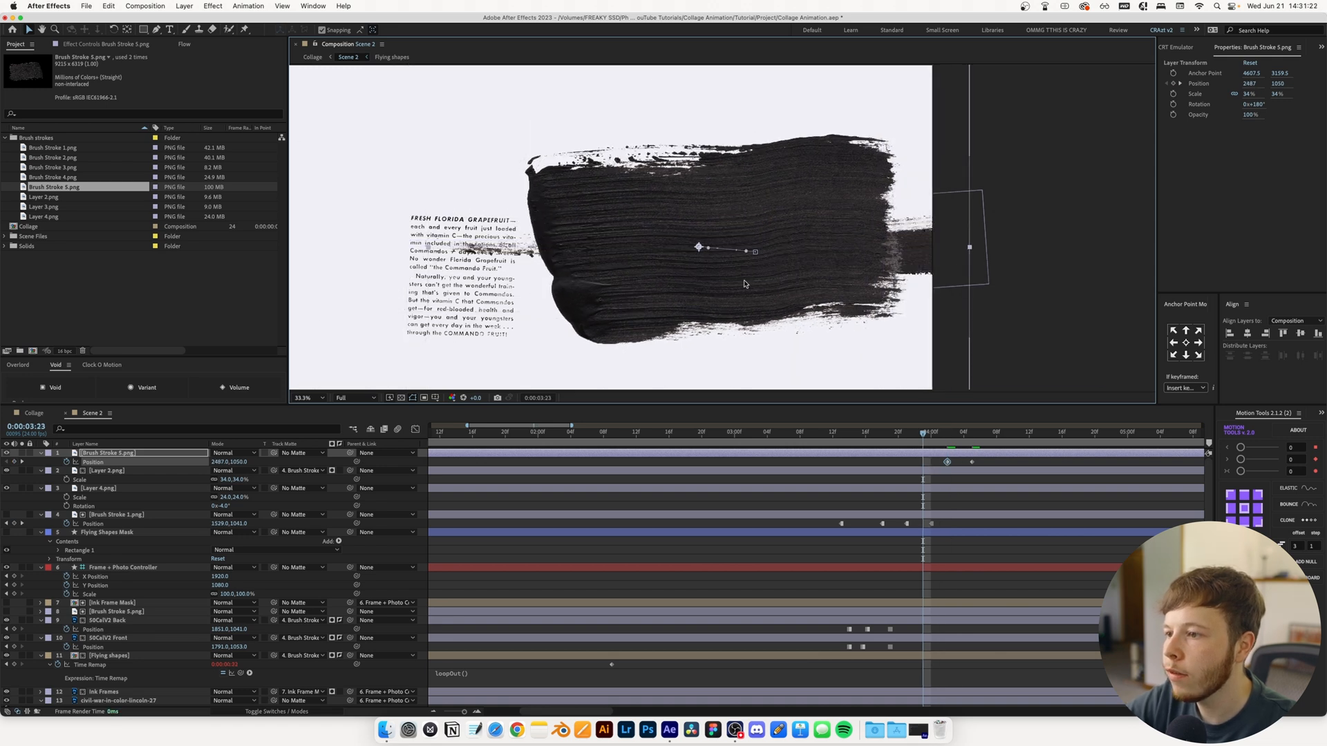
key(Page_Up)
key(Page_Up)
key(Page_Up)
mouse_move(775, 236)
mouse_down()
mouse_move(740, 265)
mouse_move(754, 268)
mouse_move(729, 263)
mouse_up()
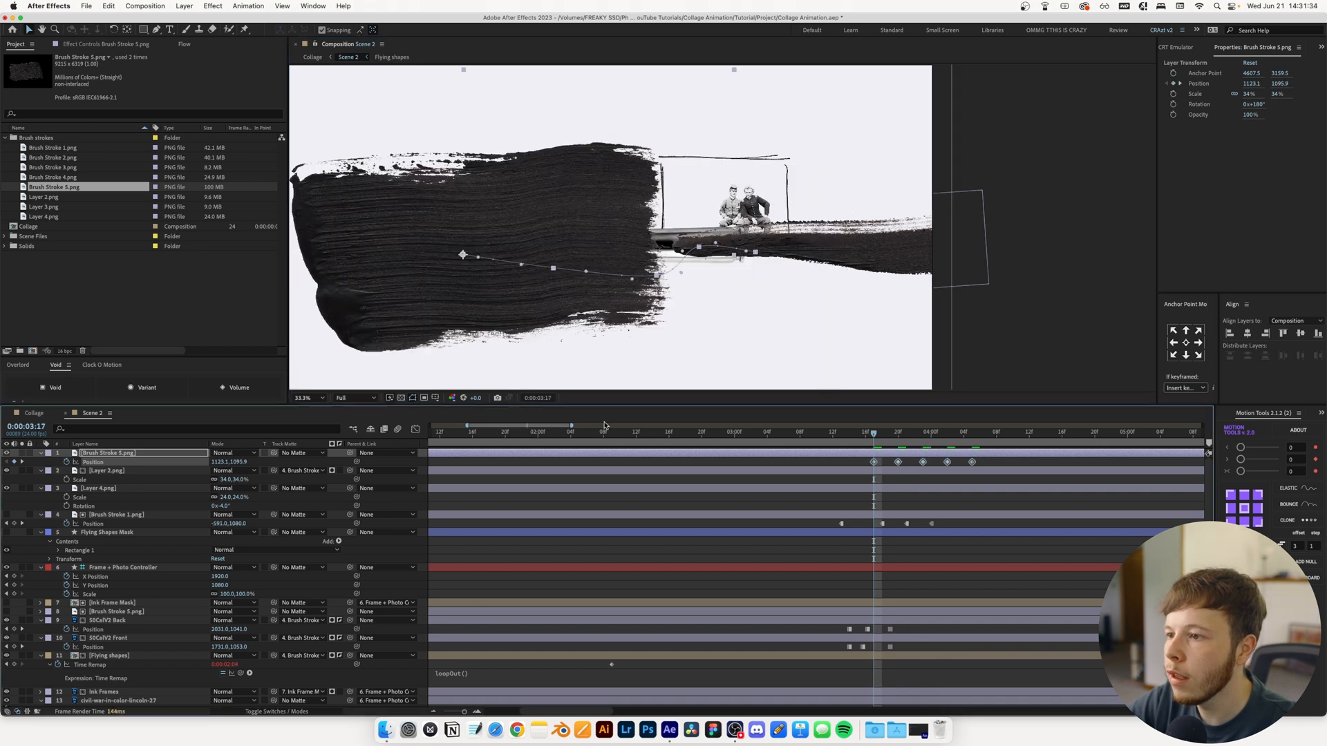
Convert Brush Stroke 5.png's five Position keyframes to hold keyframes and use the layer as Layer 4.png's track matte
right_click(875, 462)
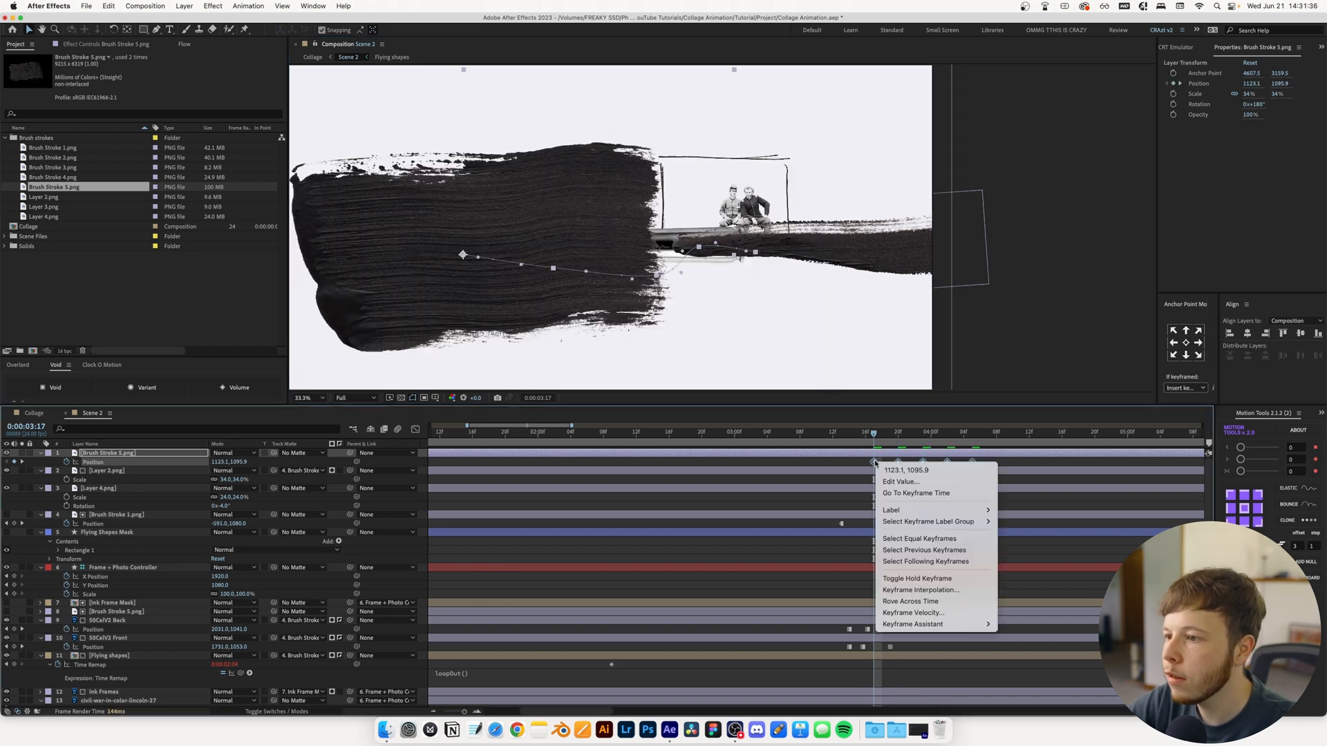
click(918, 579)
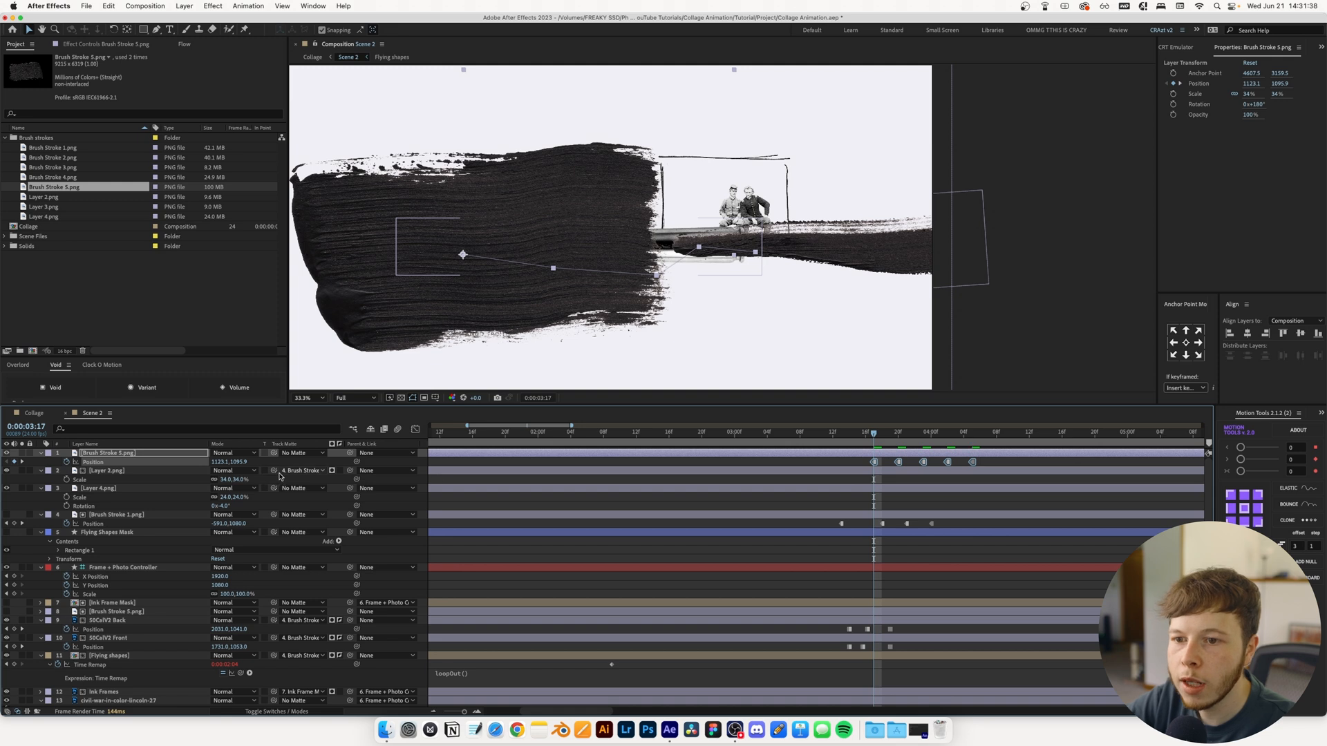
click(179, 486)
drag(274, 489, 138, 454)
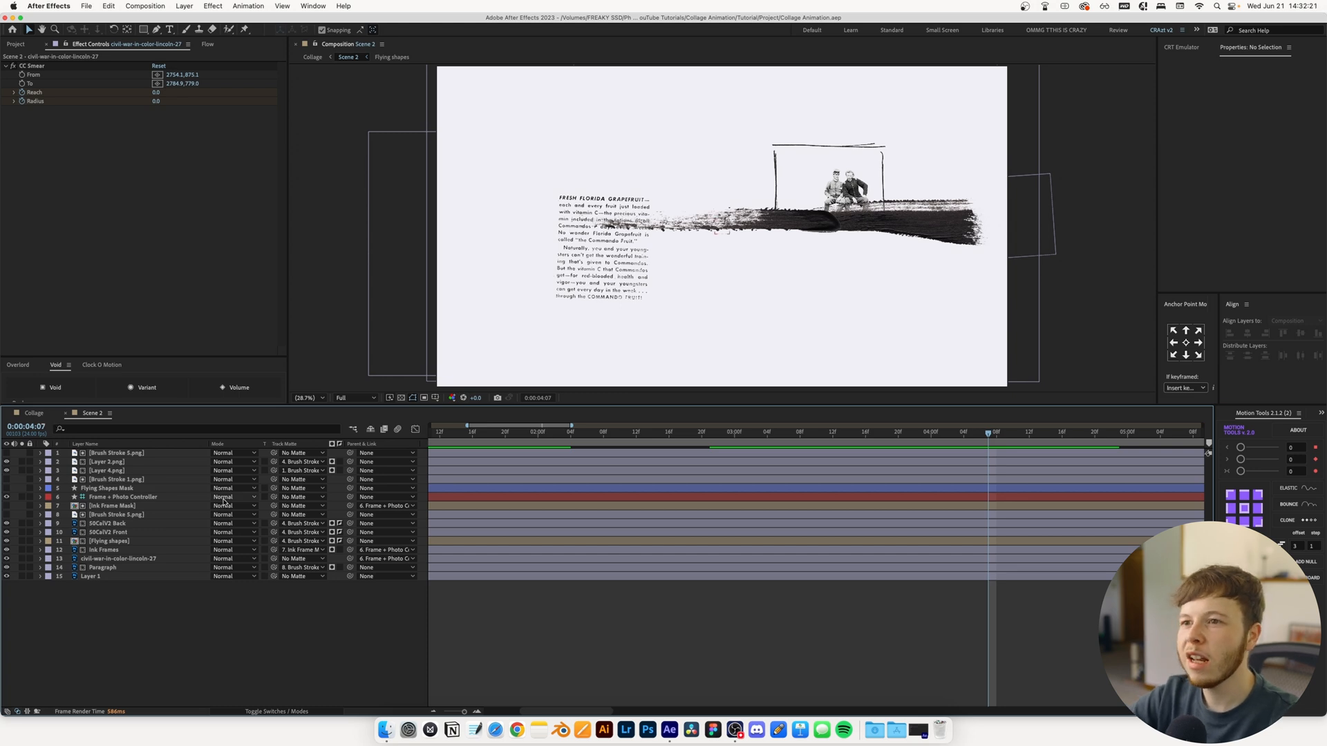
Copy the Transform effect from the Collage composition's Camera Shake layer onto Scene 2's civil-war-in-color-lincoln-27 layer
click(34, 414)
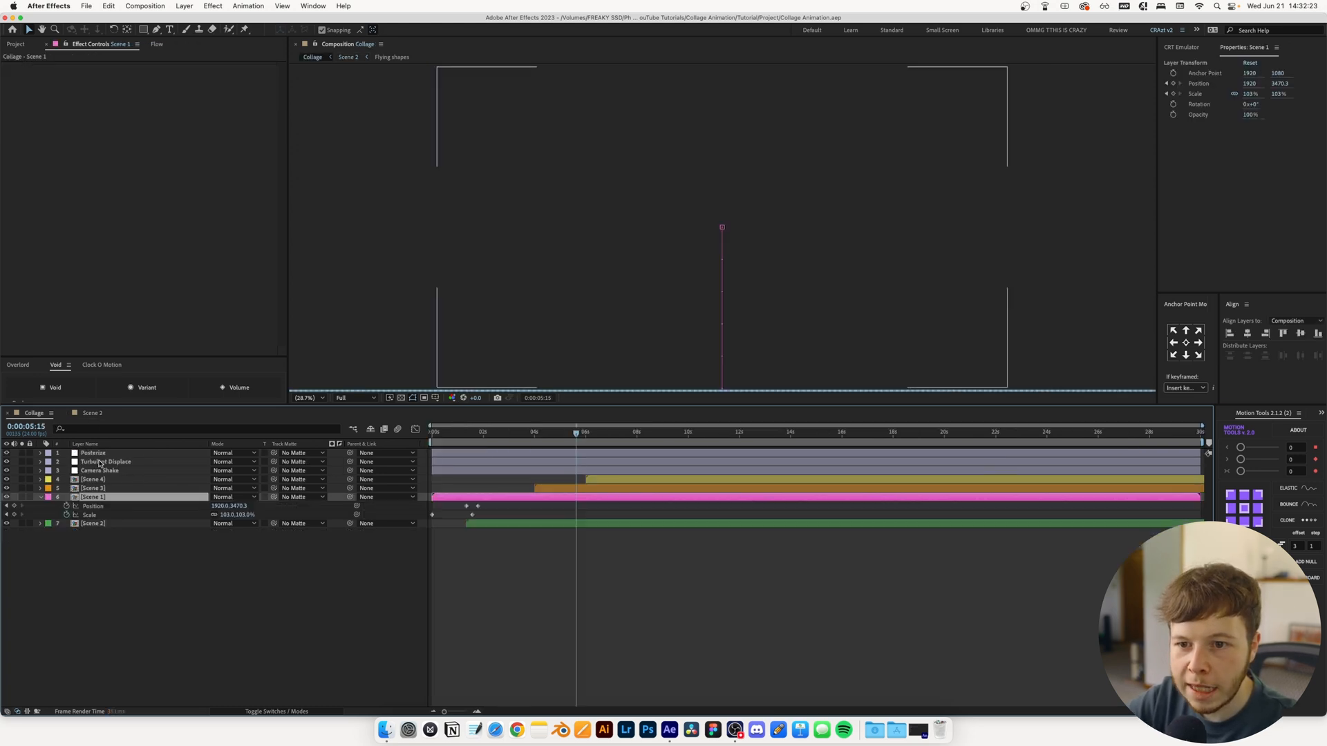
click(97, 471)
click(33, 67)
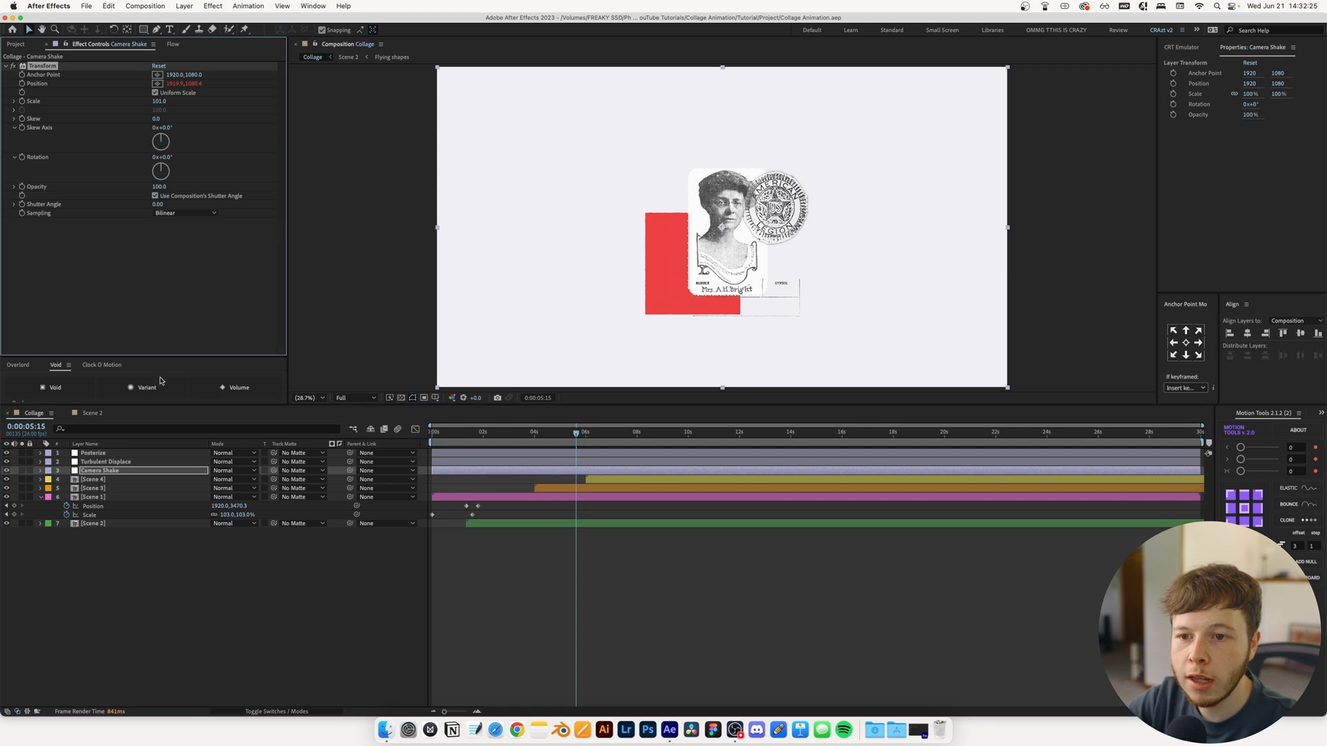
click(91, 414)
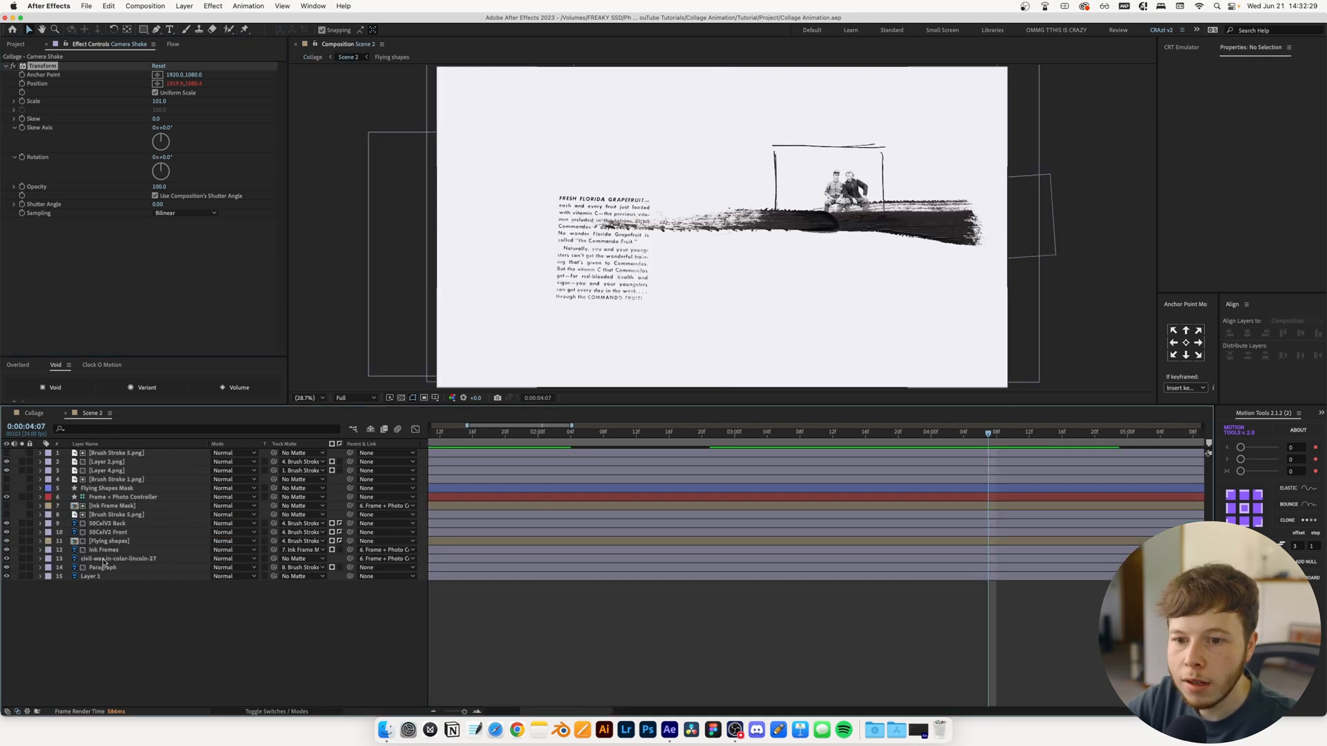
click(103, 560)
key(super+v)
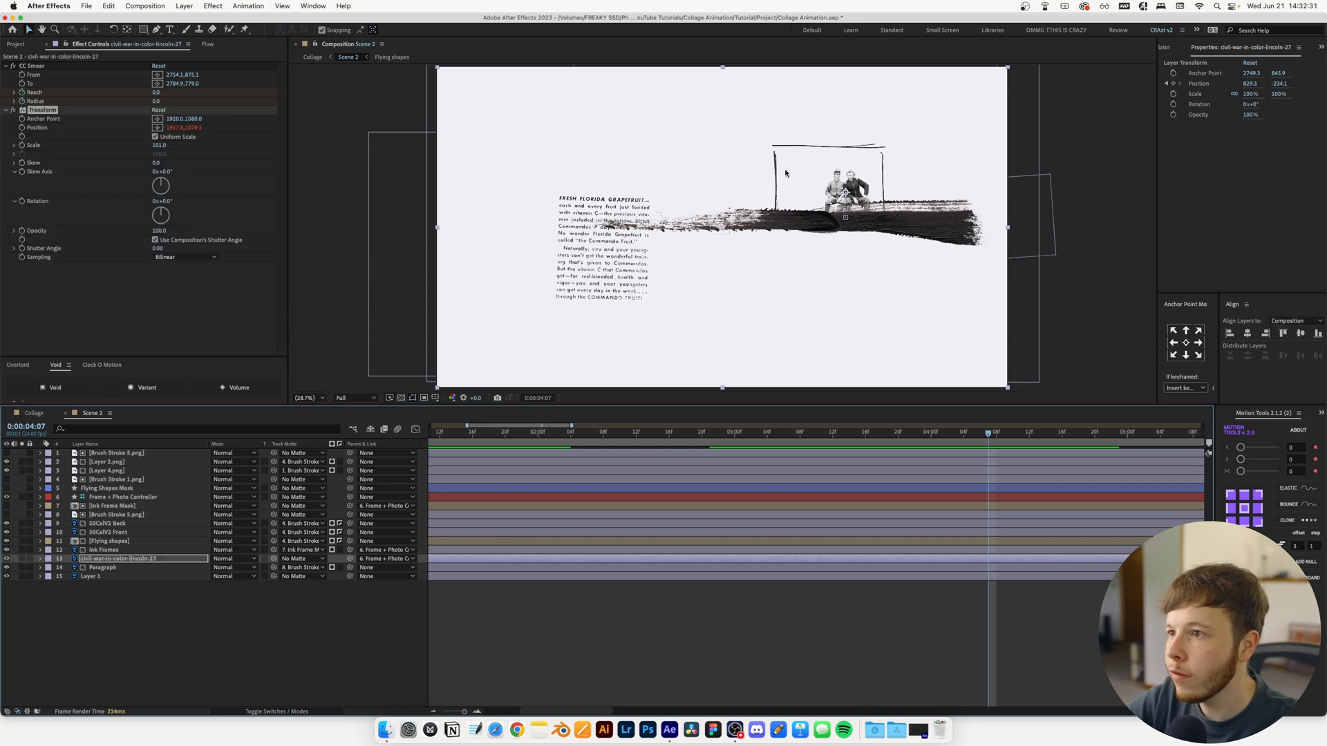
Paste the copied Transform shake effect onto Scene 2's Paragraph and Flying shapes layers
click(96, 567)
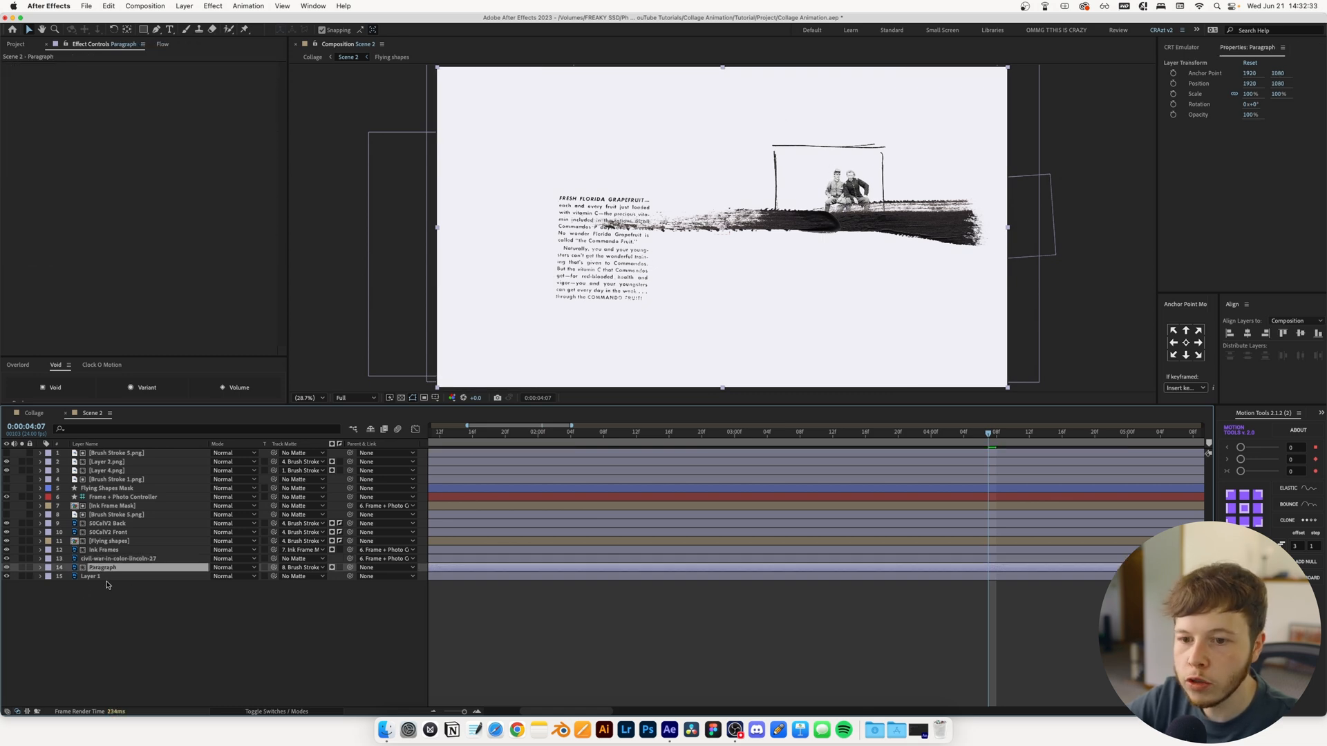
key(super+v)
drag(709, 423, 645, 432)
click(124, 543)
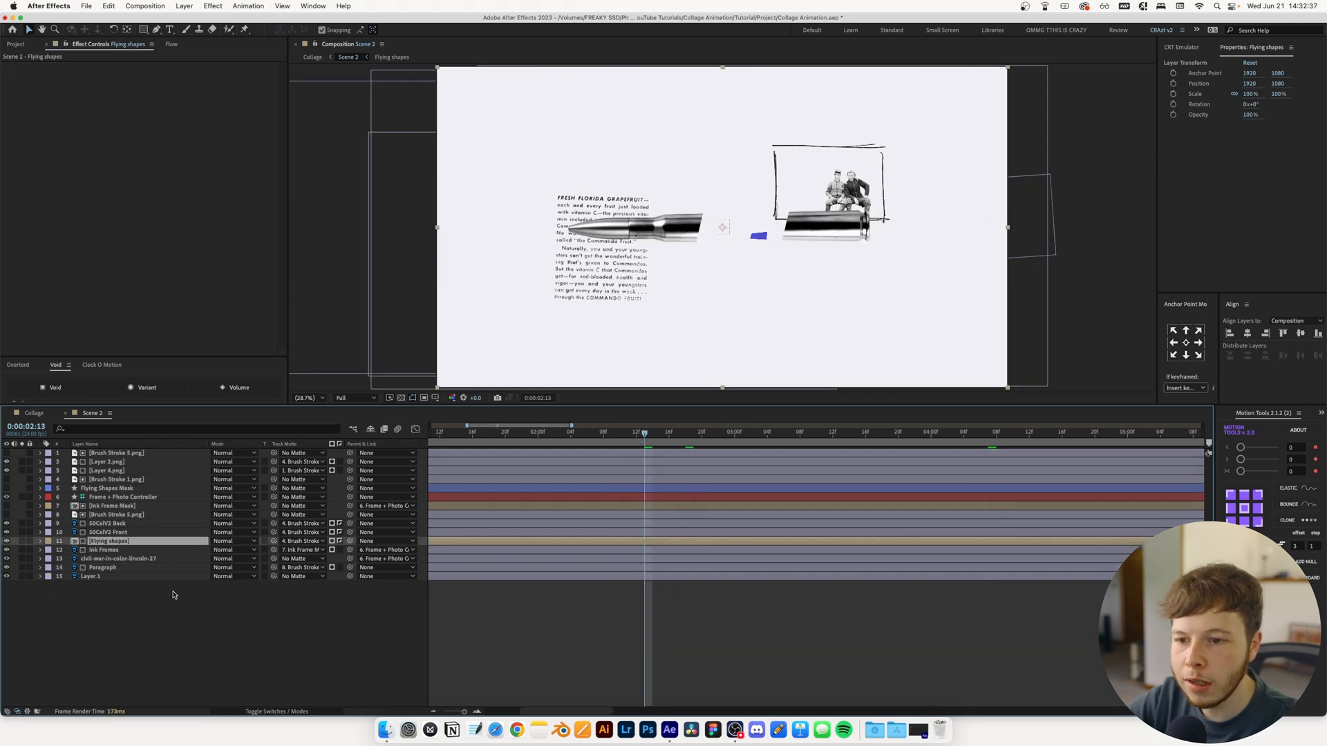
key(super+v)
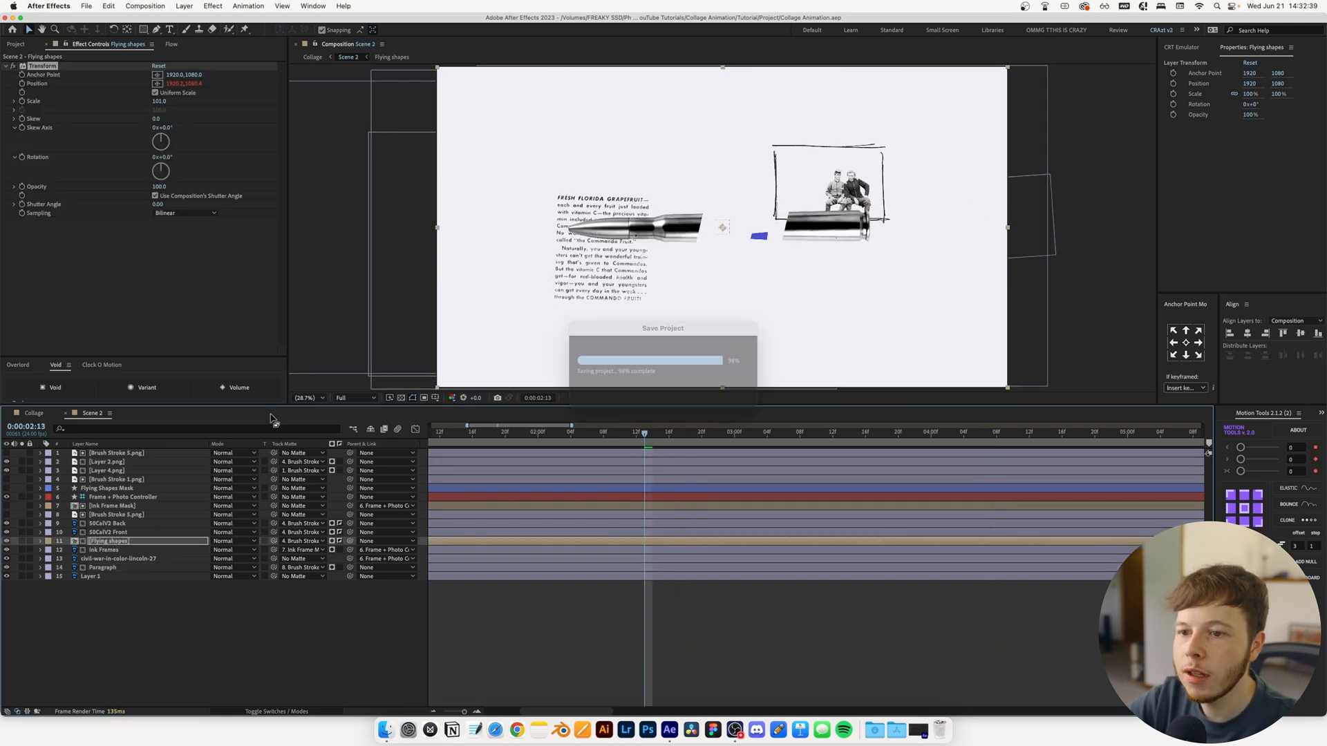
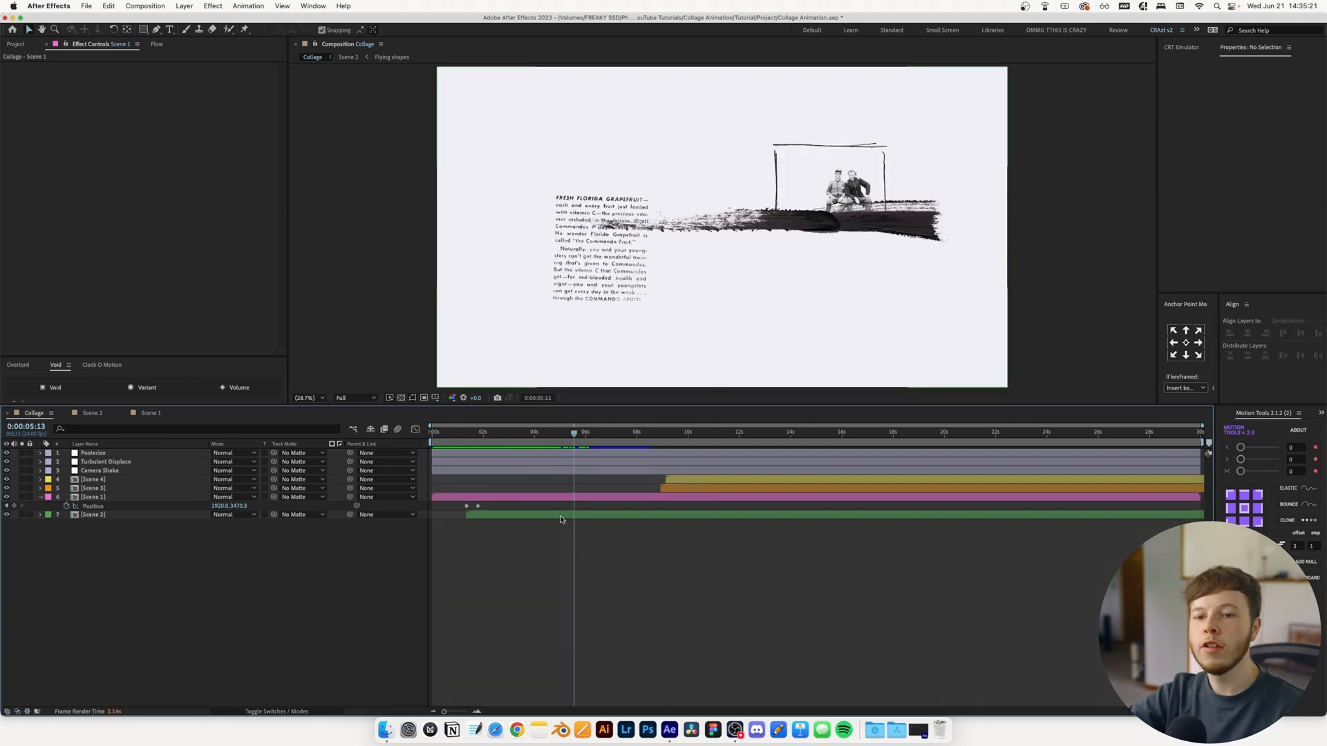
Keyframe Scene 2's Position to slide from 1920, 1080 at 0:00:05:08 to -1977.8, 1080 at 0:00:06:03
key(u)
click(579, 508)
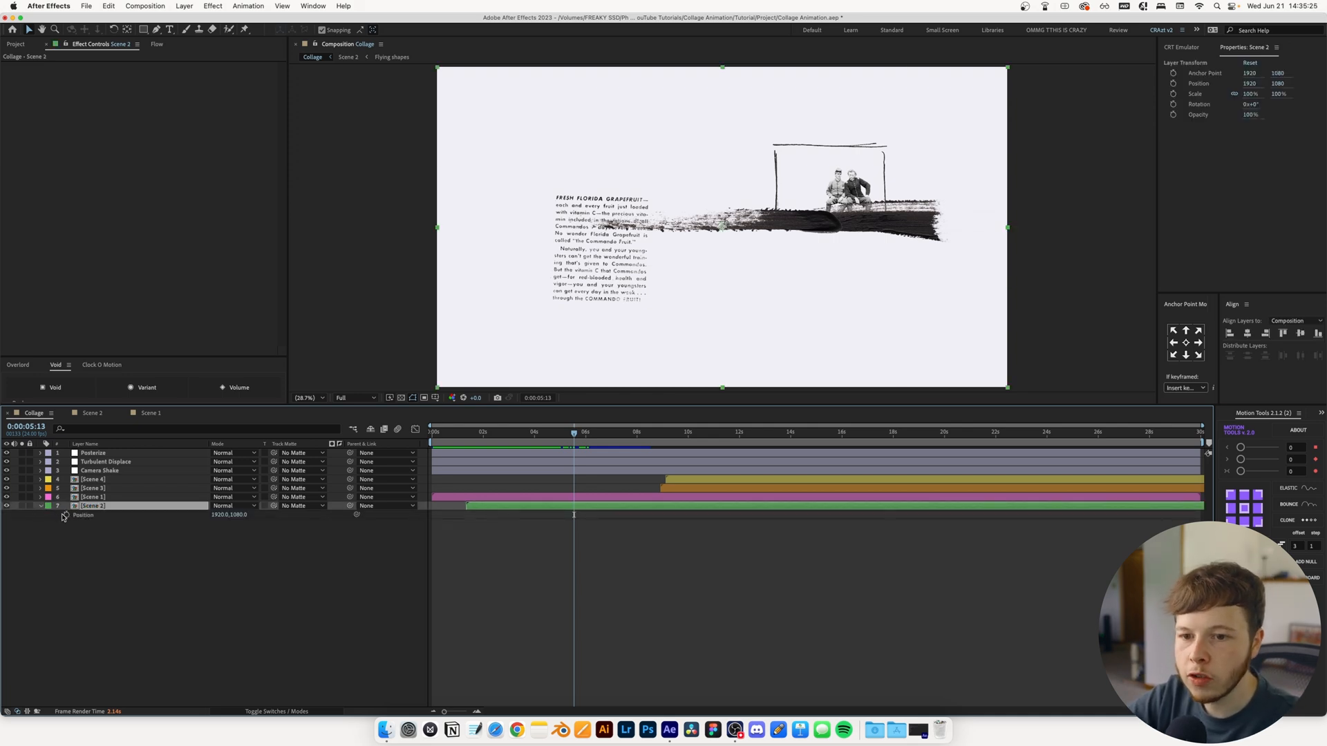
click(66, 515)
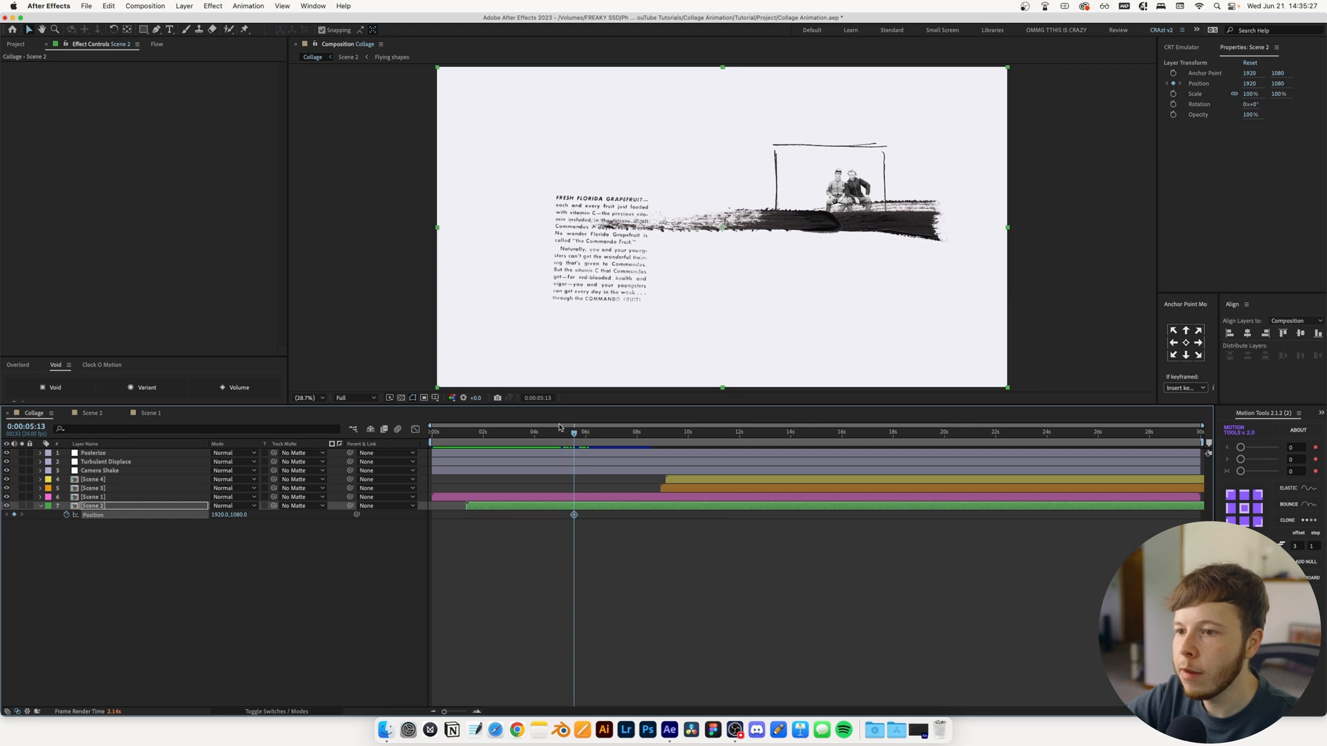
drag(567, 434, 569, 434)
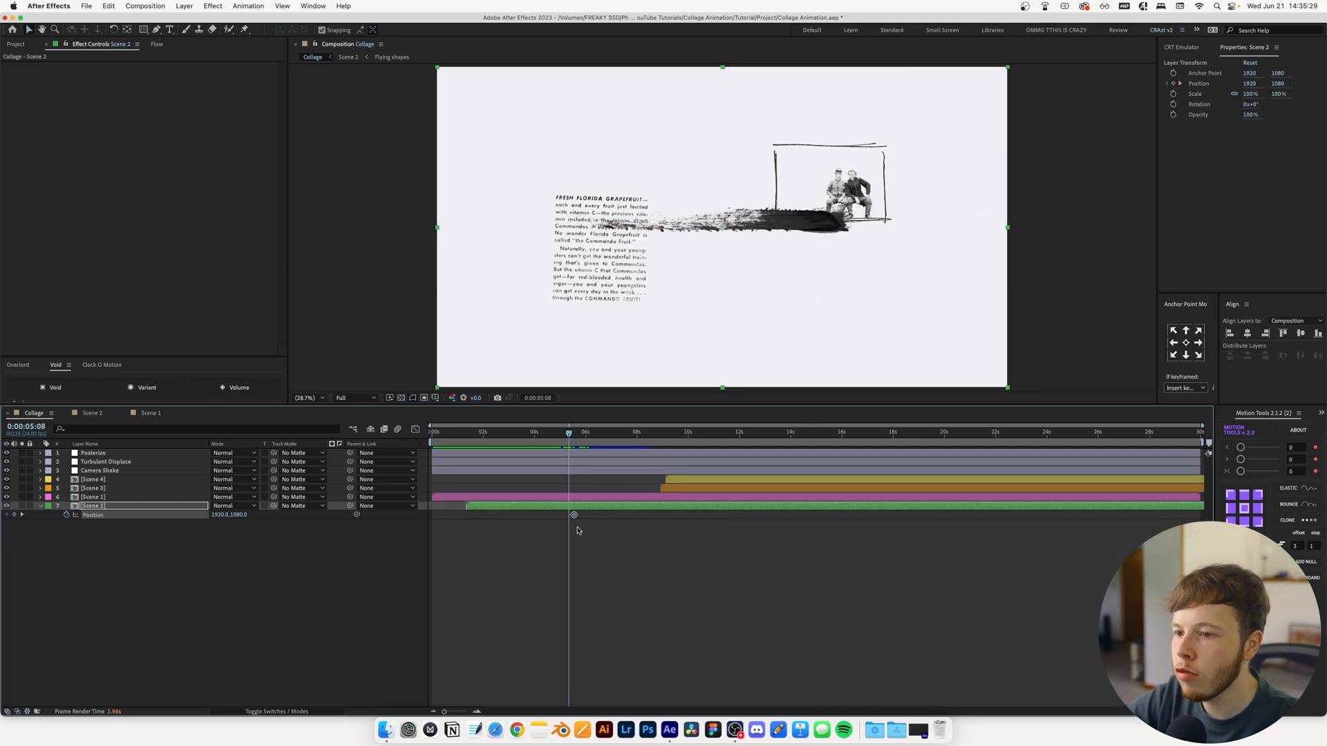
drag(584, 430, 588, 431)
drag(913, 289, 297, 325)
Start the Scene 3 layer at Scene 2's first Position keyframe, stack it beneath Scene 2, and preview the transition
click(608, 490)
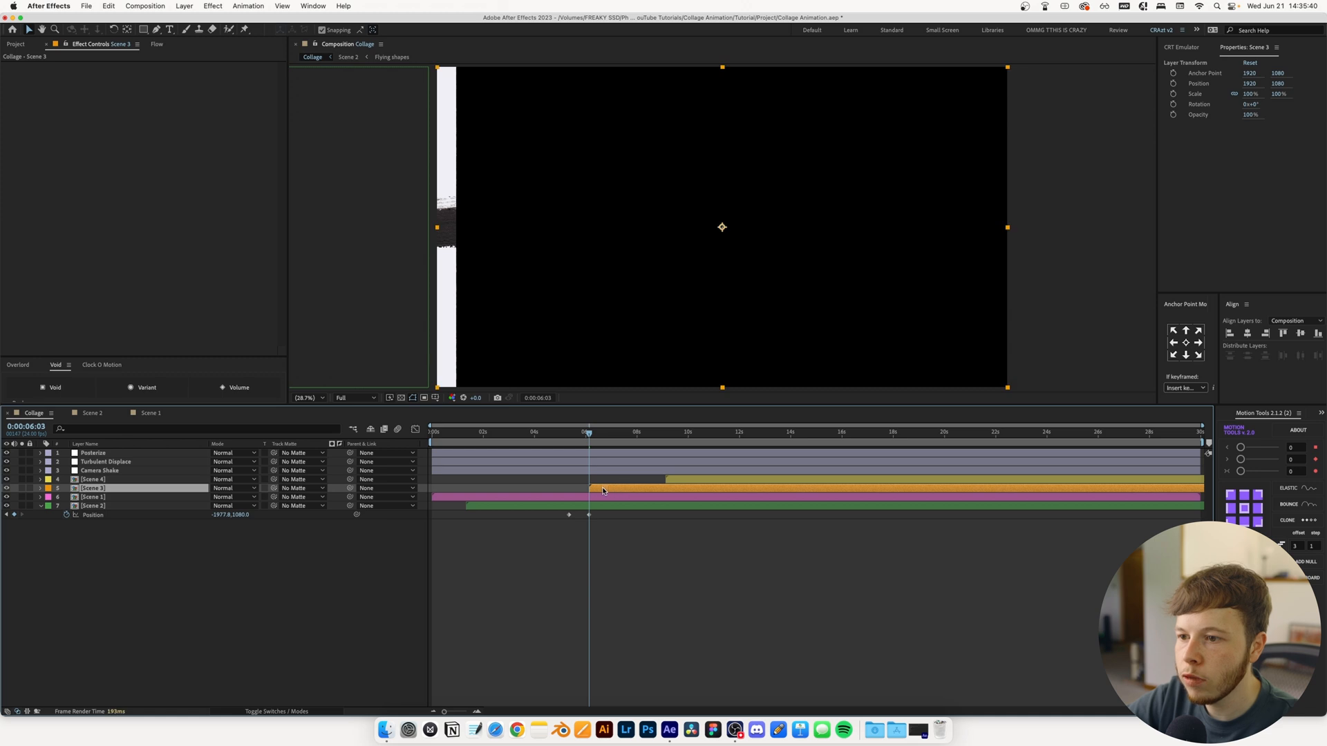
drag(602, 491, 585, 490)
drag(94, 489, 110, 543)
click(561, 431)
key(space)
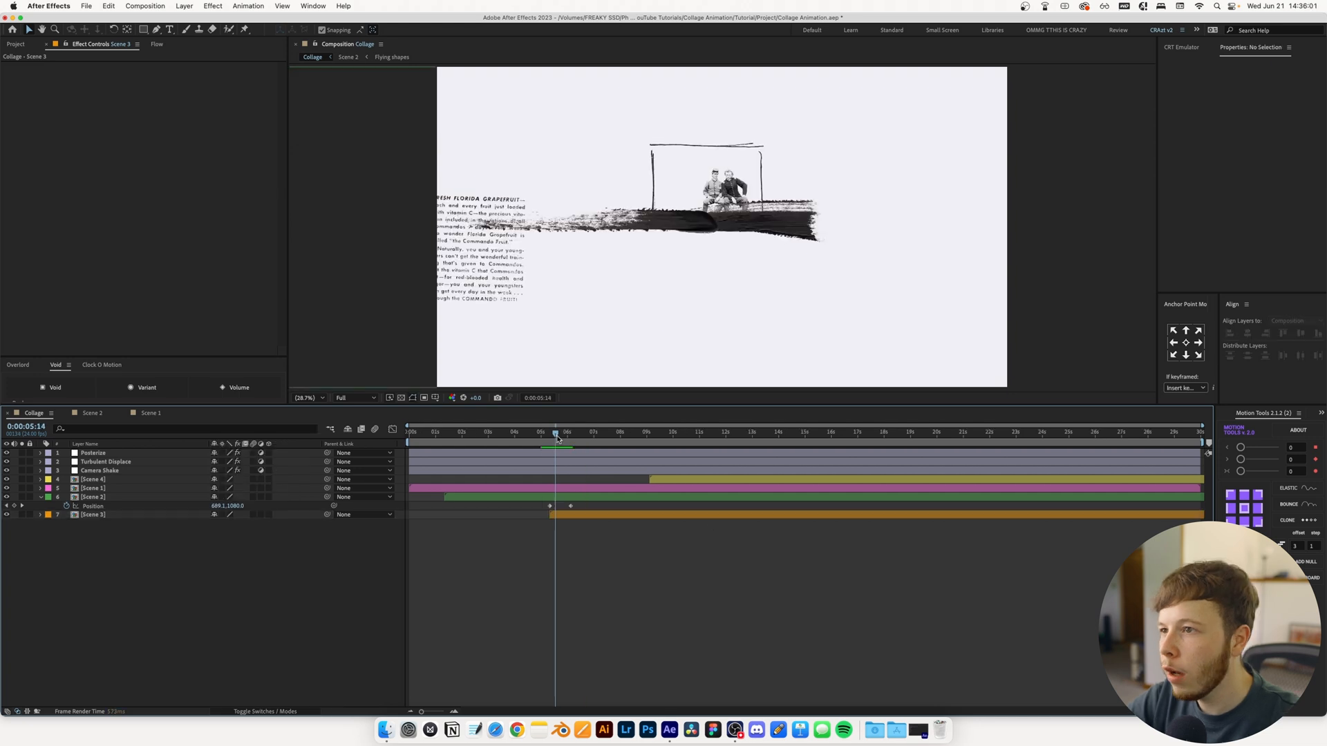
drag(554, 436, 566, 443)
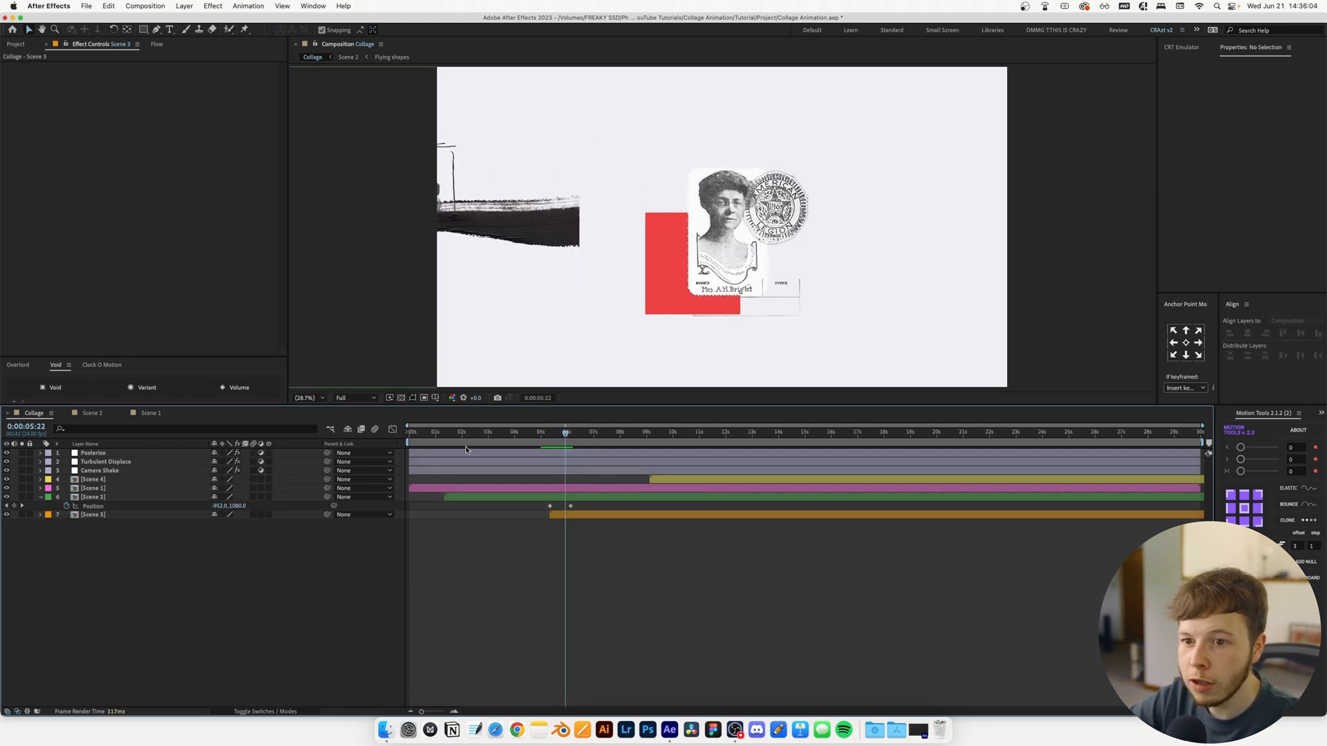
Enable Collapse Transformations on the Scene 2 layer and preview its slide into Scene 3
drag(222, 502, 217, 503)
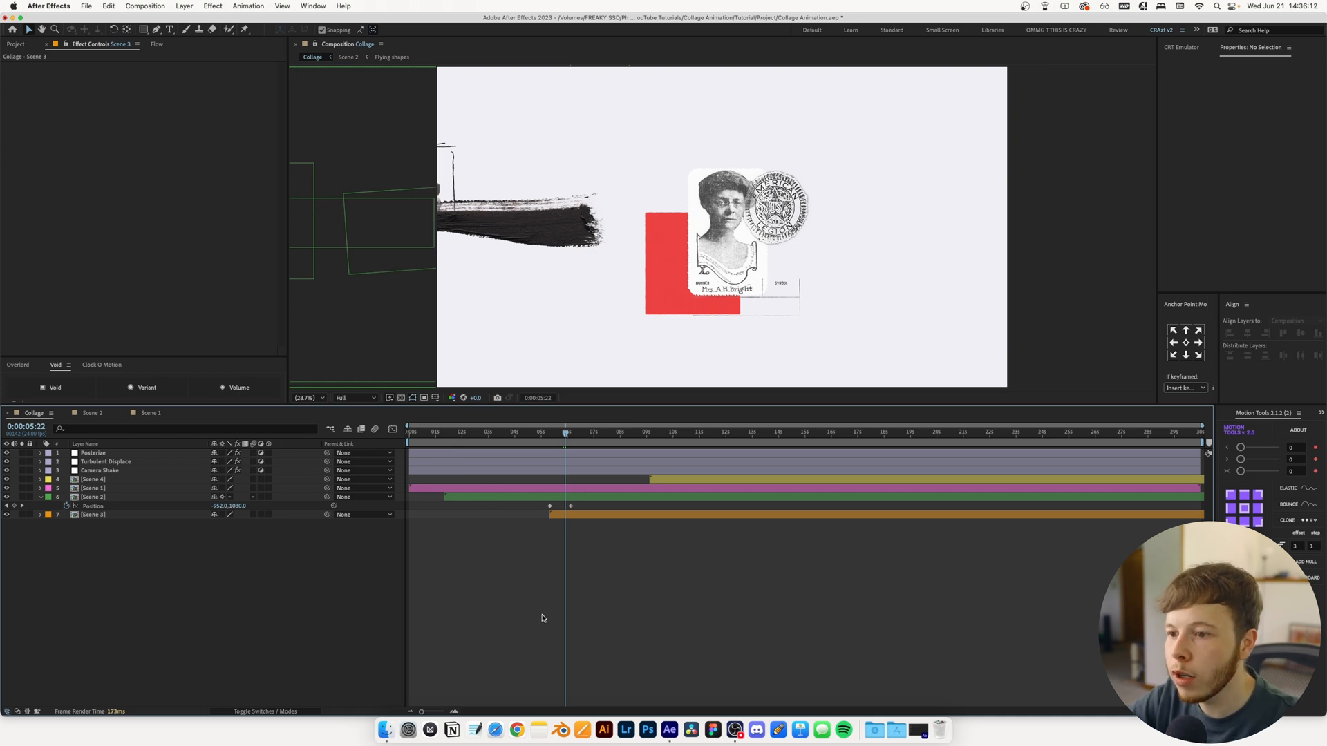
key(space)
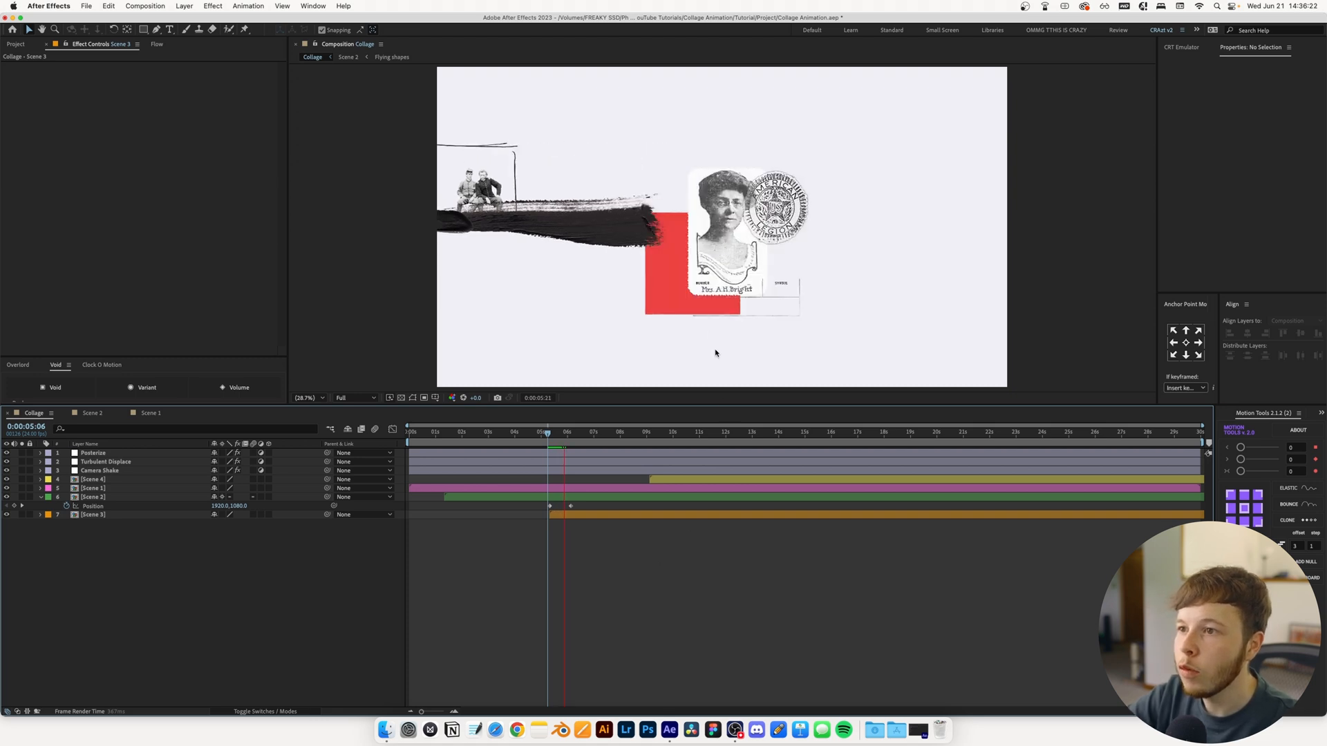
key(space)
click(560, 436)
key(space)
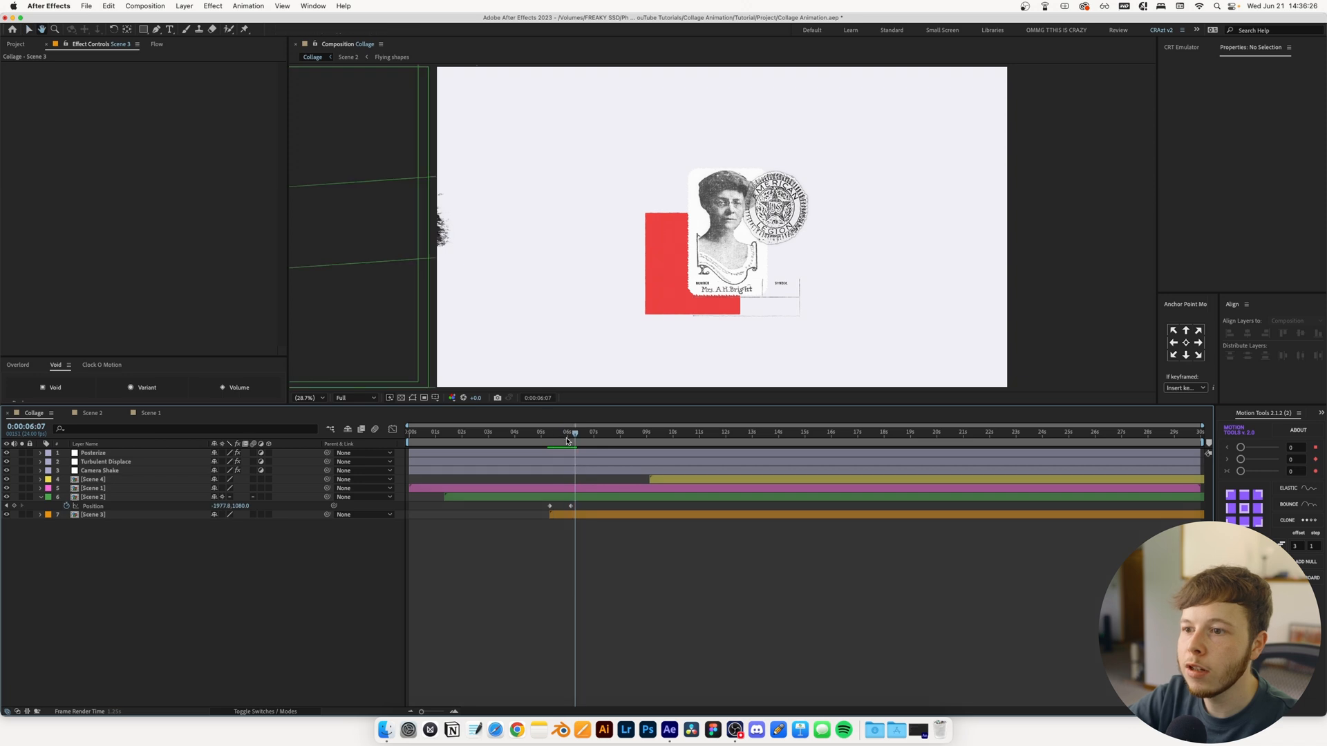
key(space)
drag(562, 434, 571, 434)
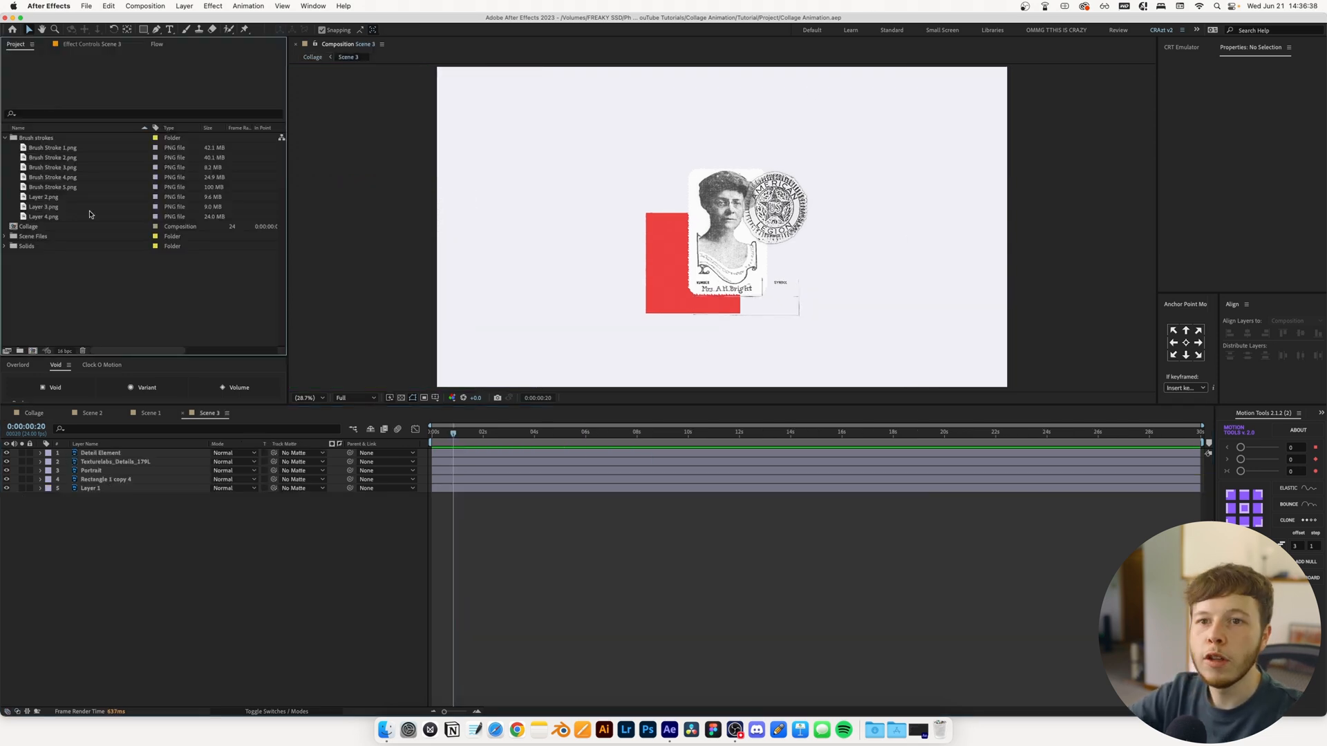
Place Brush Stroke 4.png in Scene 3 at 36% scale, rotated 180° and shifted left to about 954.9, 1080
click(40, 178)
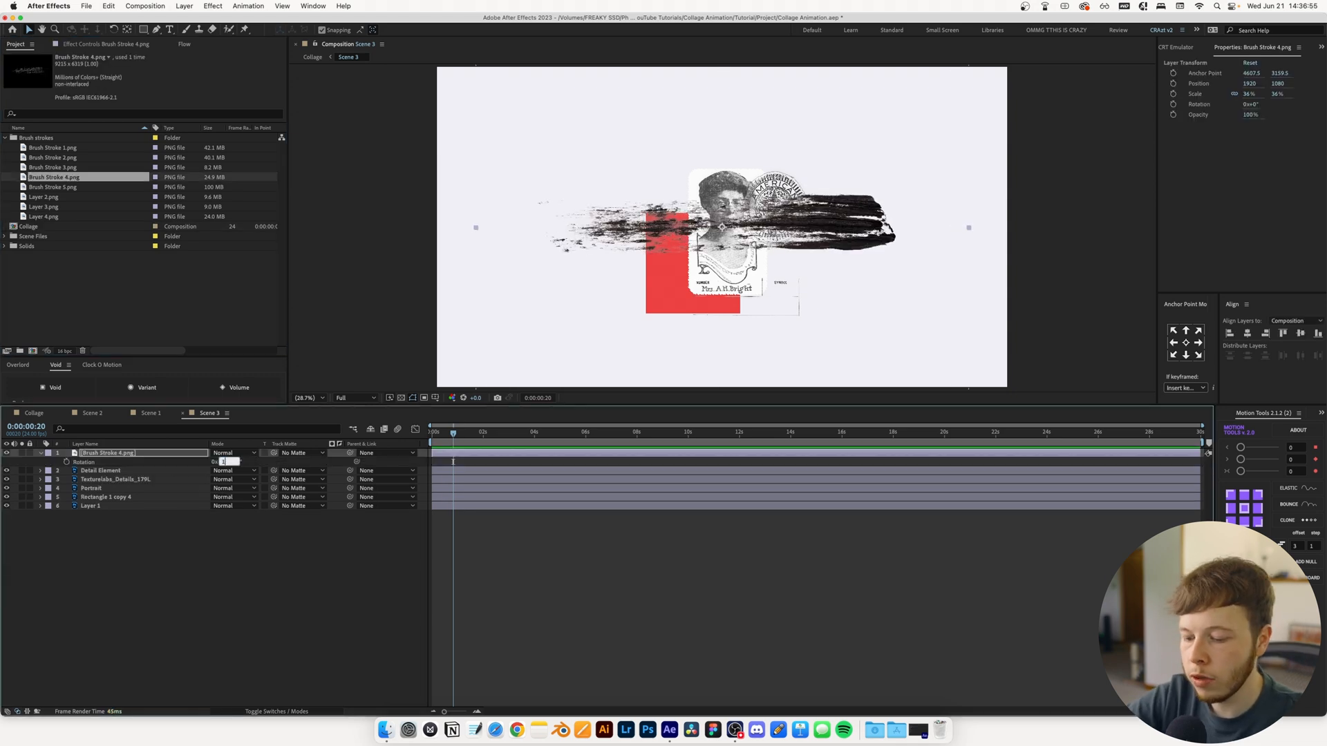
text(180)
key(Return)
drag(598, 250, 477, 249)
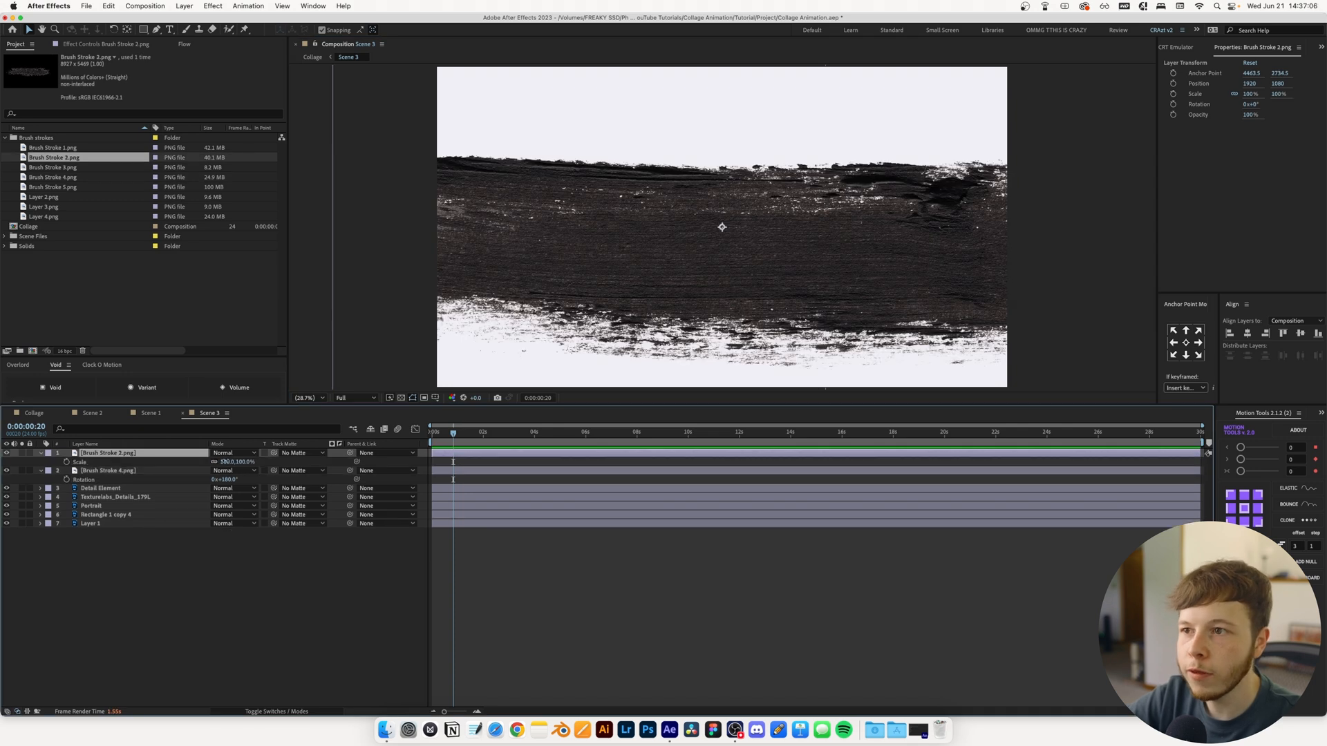
Scale Brush Stroke 2.png to 41%, rotate it 180°, and shift it toward the left side of the composition
drag(224, 462, 184, 462)
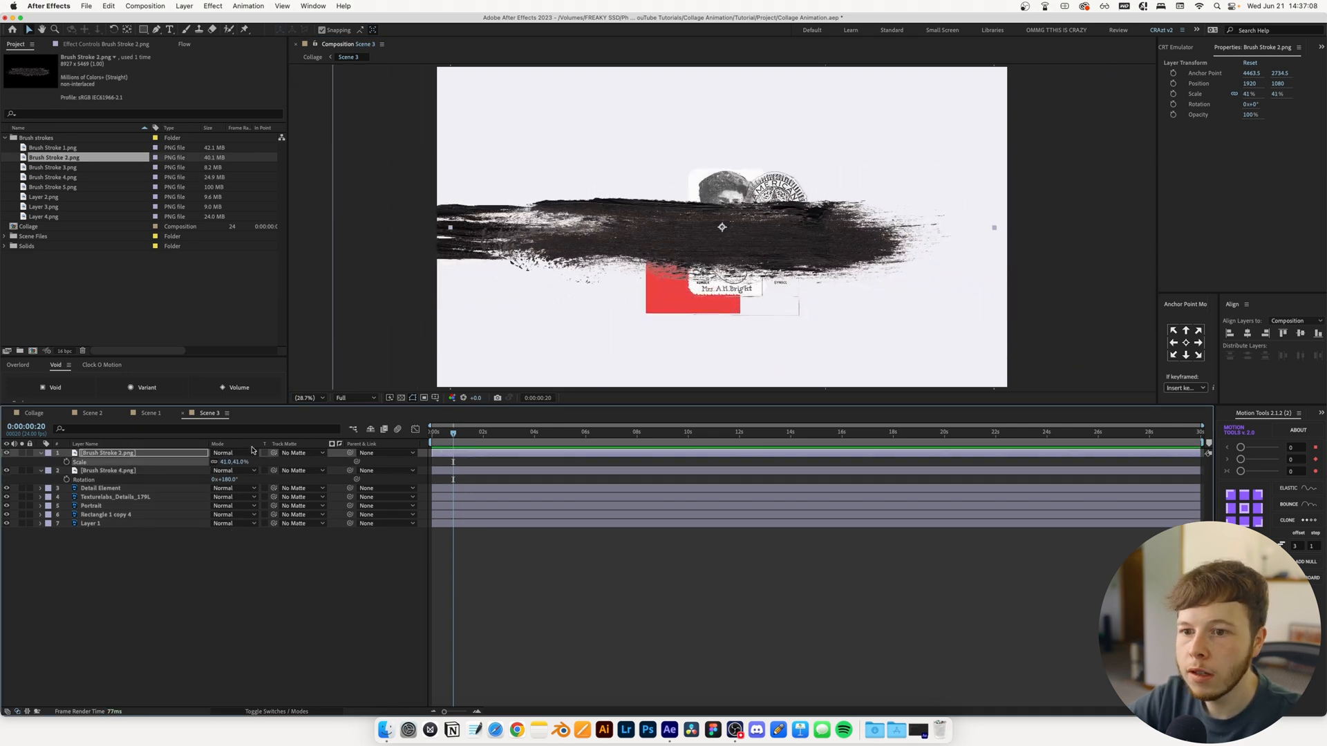
key(r)
text(80)
key(Return)
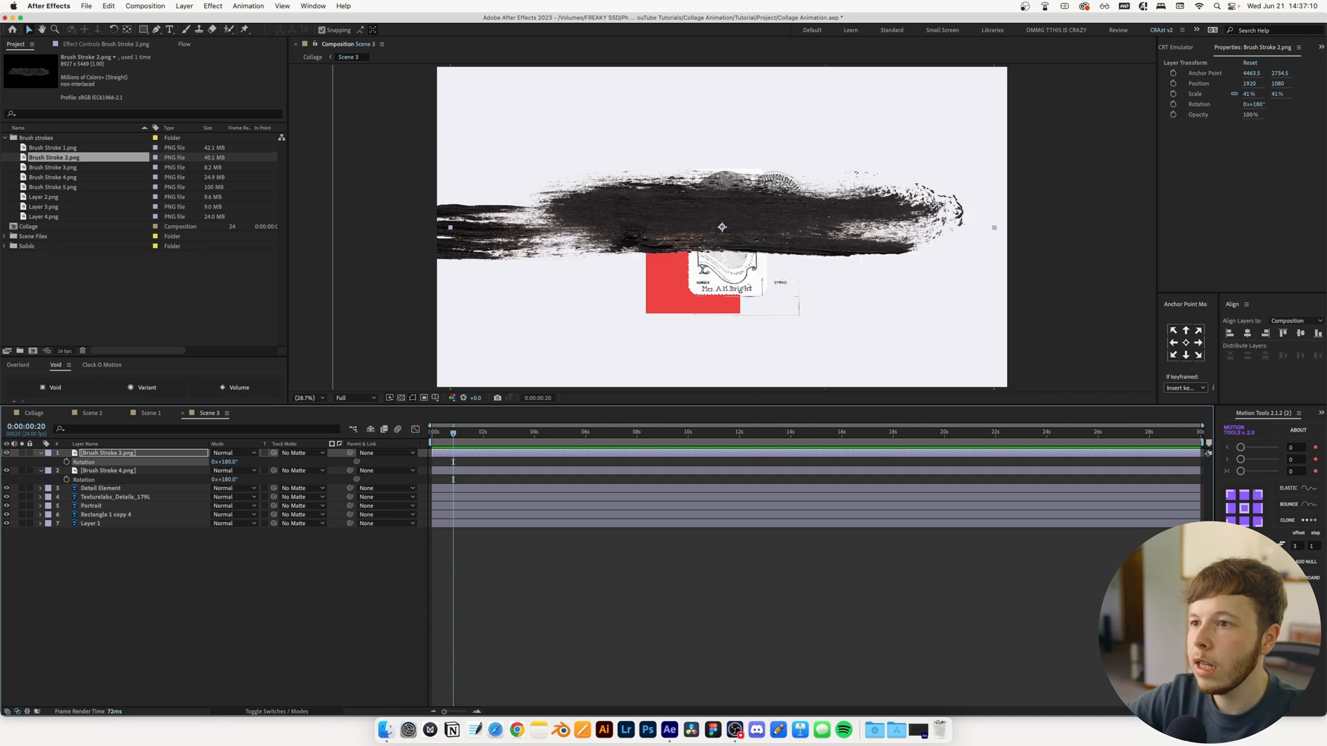
drag(619, 212, 444, 228)
Try to rescale Brush Stroke 4.png and reposition it over the right half of the composition
click(541, 237)
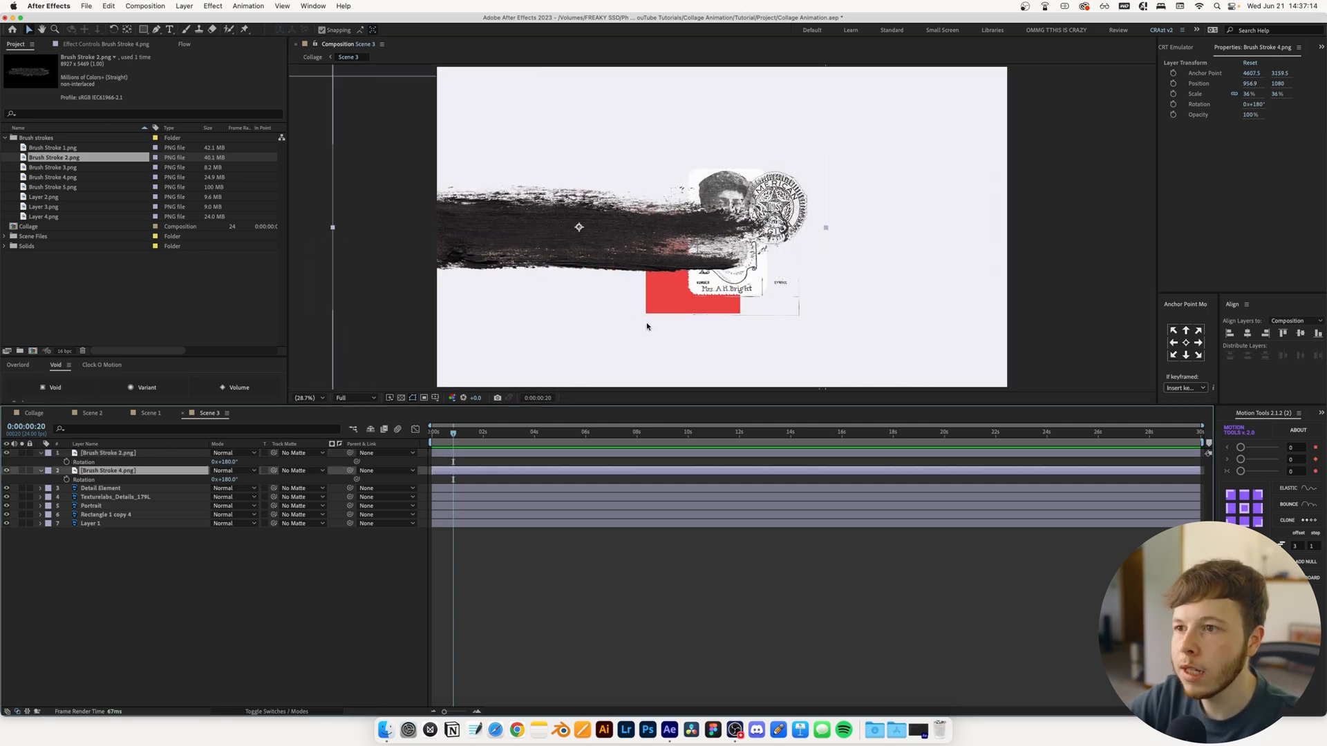
key(shift+Right)
key(shift+Right)
key(shift+Right)
key(shift+Right)
key(shift+Right)
key(shift+Right)
key(shift+Right)
key(shift+Right)
key(shift+Right)
key(shift+Right)
key(shift+Right)
key(shift+Right)
key(shift+Right)
key(shift+Right)
key(shift+Right)
key(shift+Right)
key(shift+Right)
key(shift+Right)
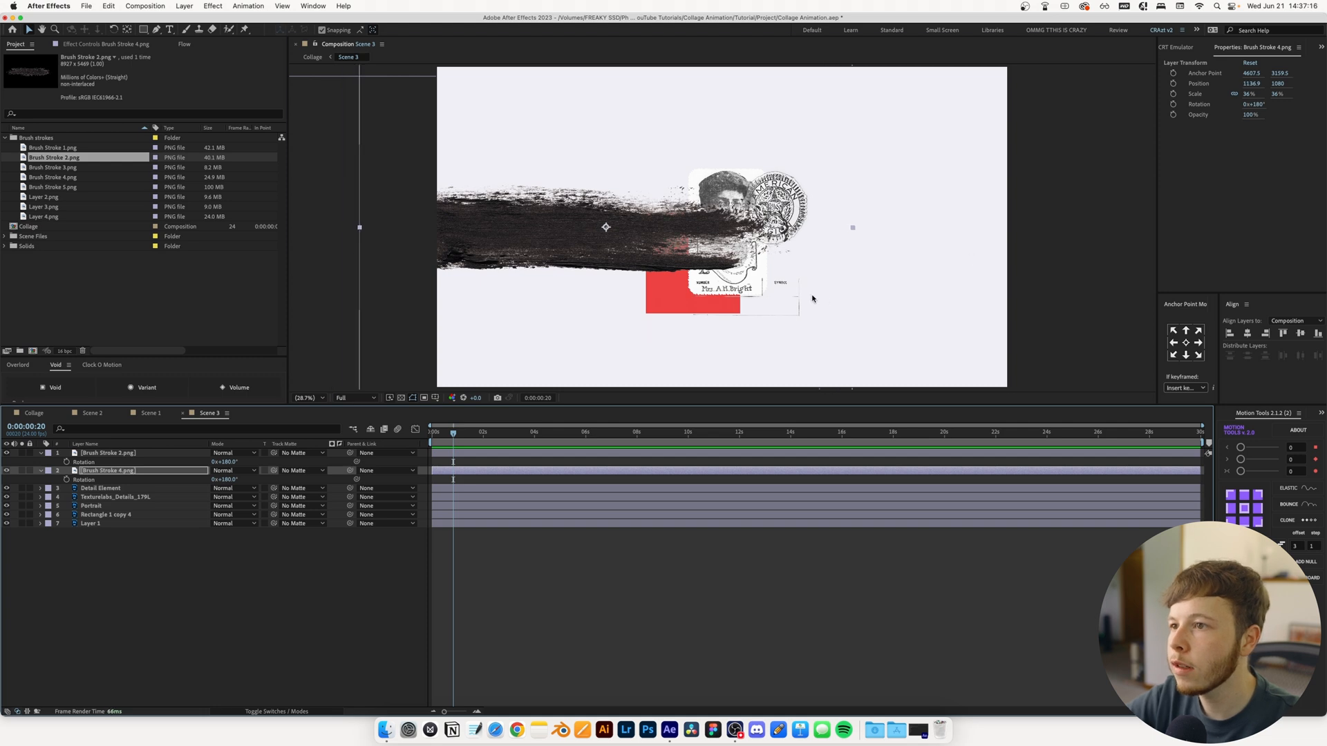
drag(726, 235, 923, 218)
key(s)
drag(226, 481, 262, 481)
drag(698, 225, 938, 235)
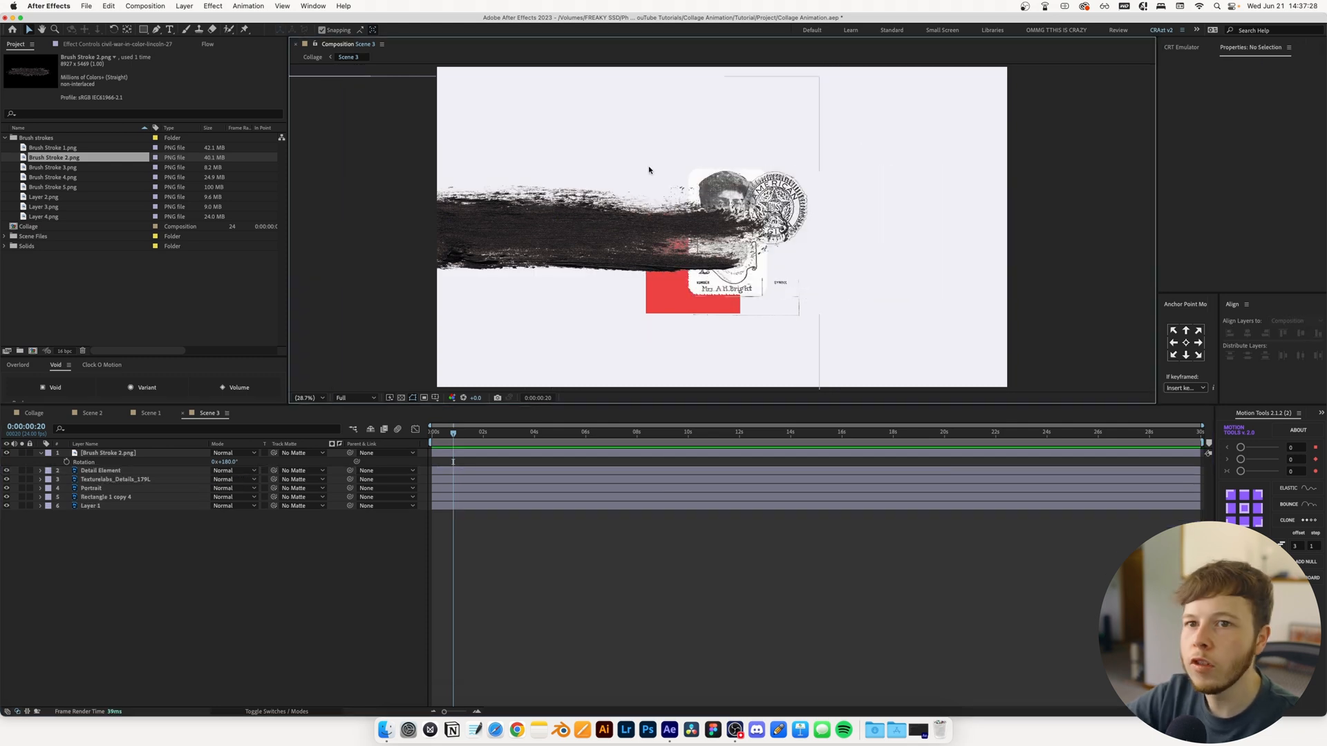
Add Brush Stroke 1.png to Scene 3, scale it to 61%, and position it over the right half of the composition
click(70, 148)
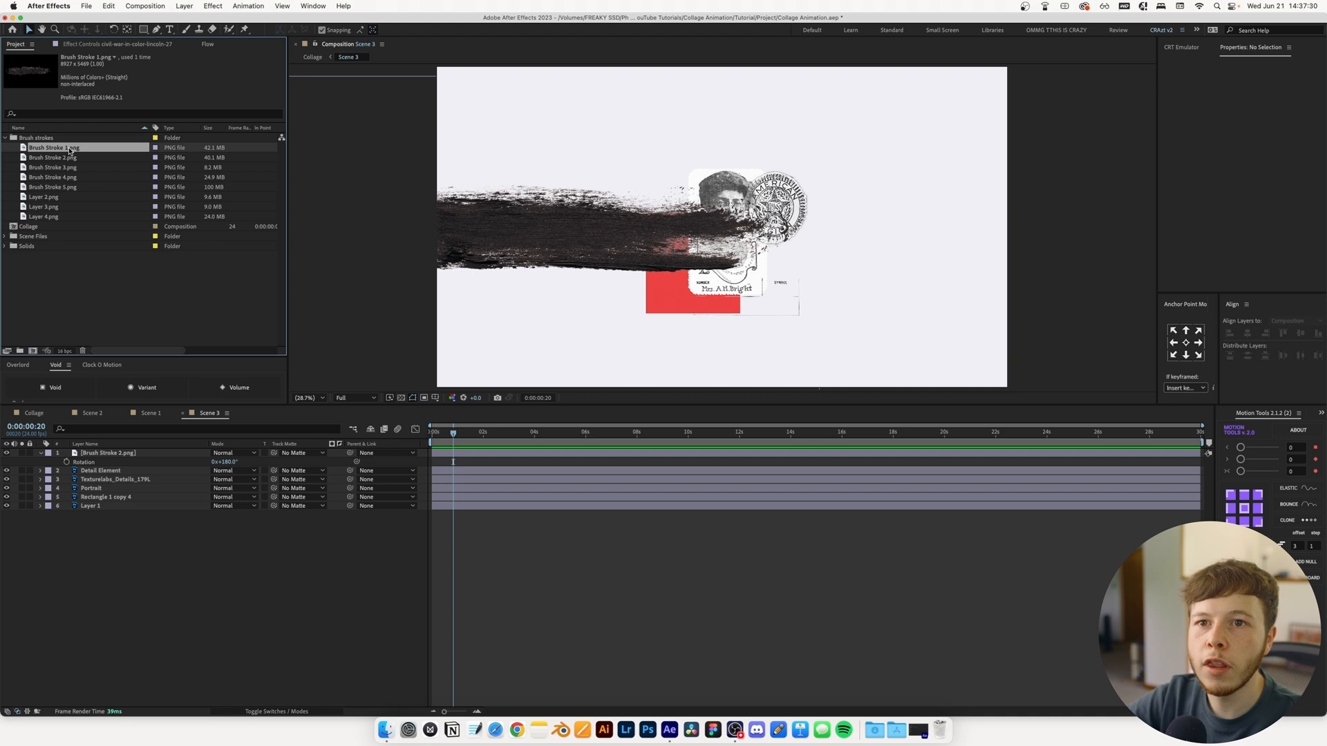
drag(141, 438, 129, 452)
drag(589, 270, 913, 259)
key(s)
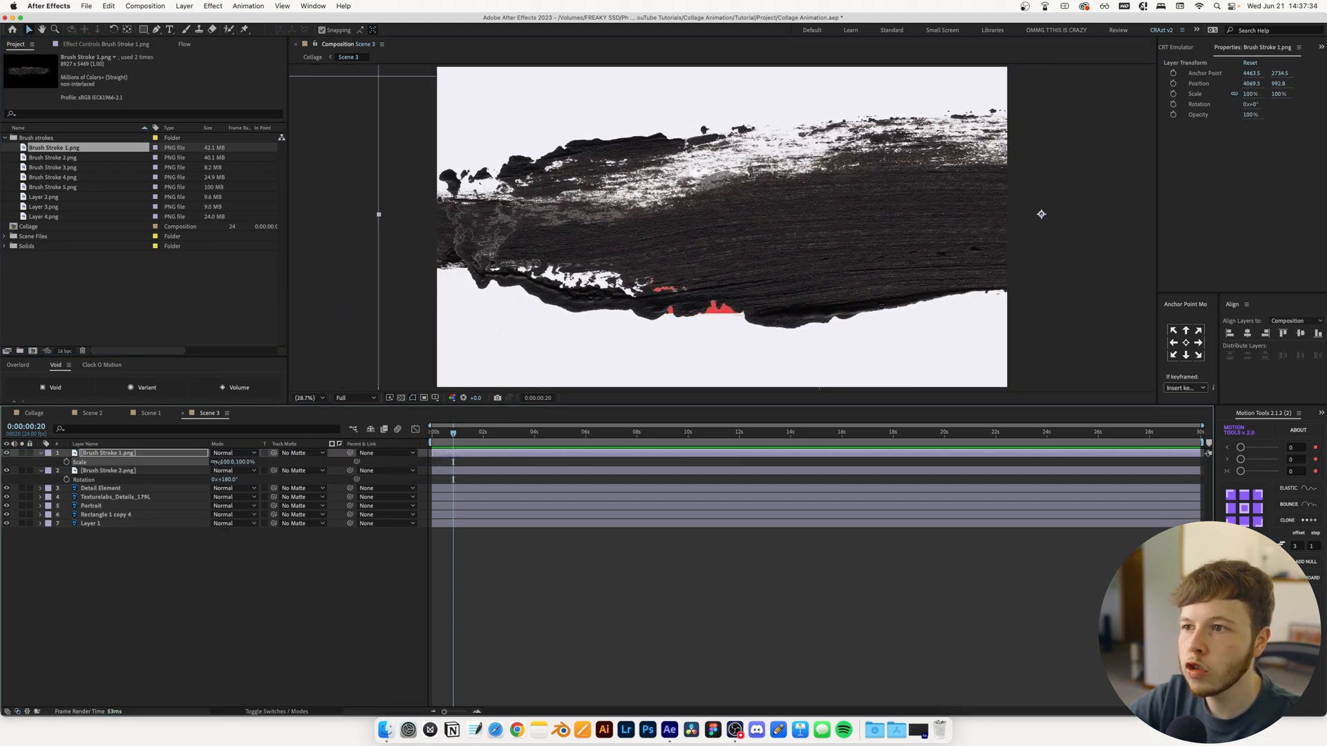
drag(233, 462, 204, 466)
drag(1098, 215, 870, 213)
Rotate Brush Stroke 1.png 180° and scale it to 48%, fitting it beneath Brush Stroke 2.png to form one continuous band
key(r)
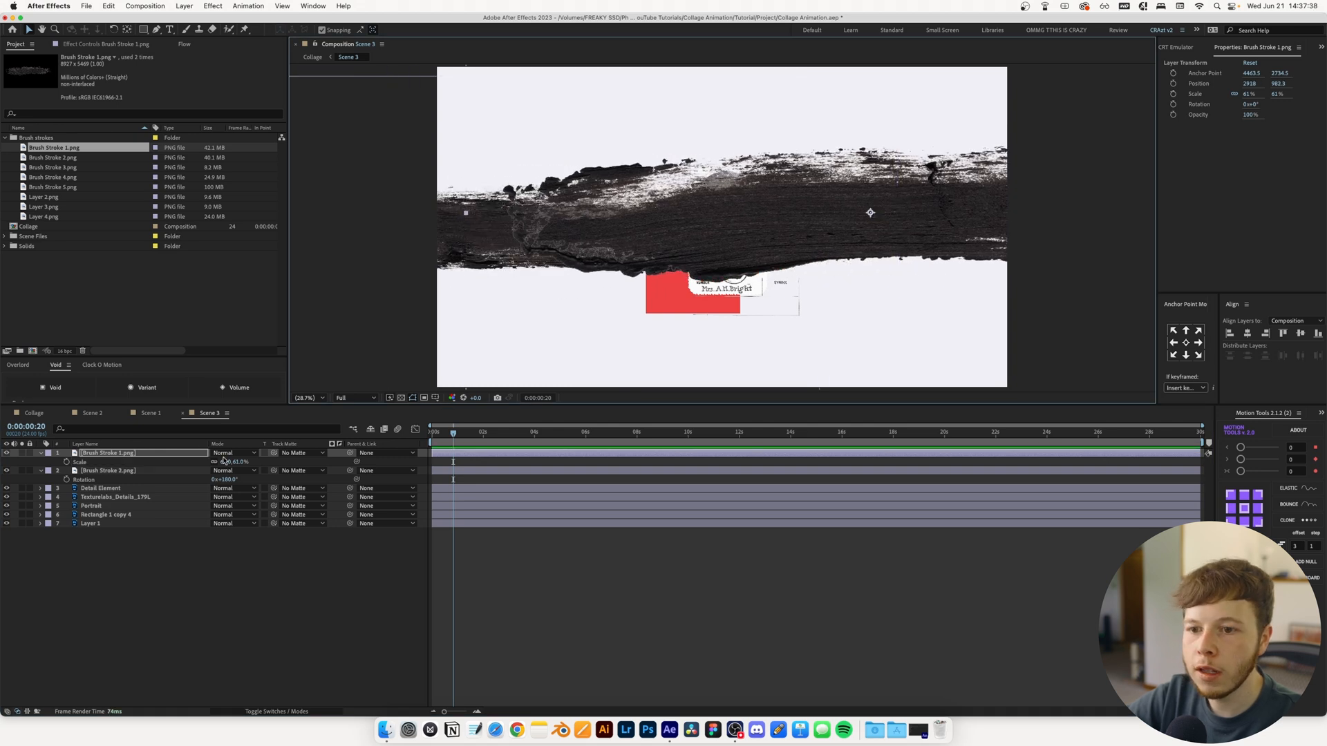
key(Return)
key(s)
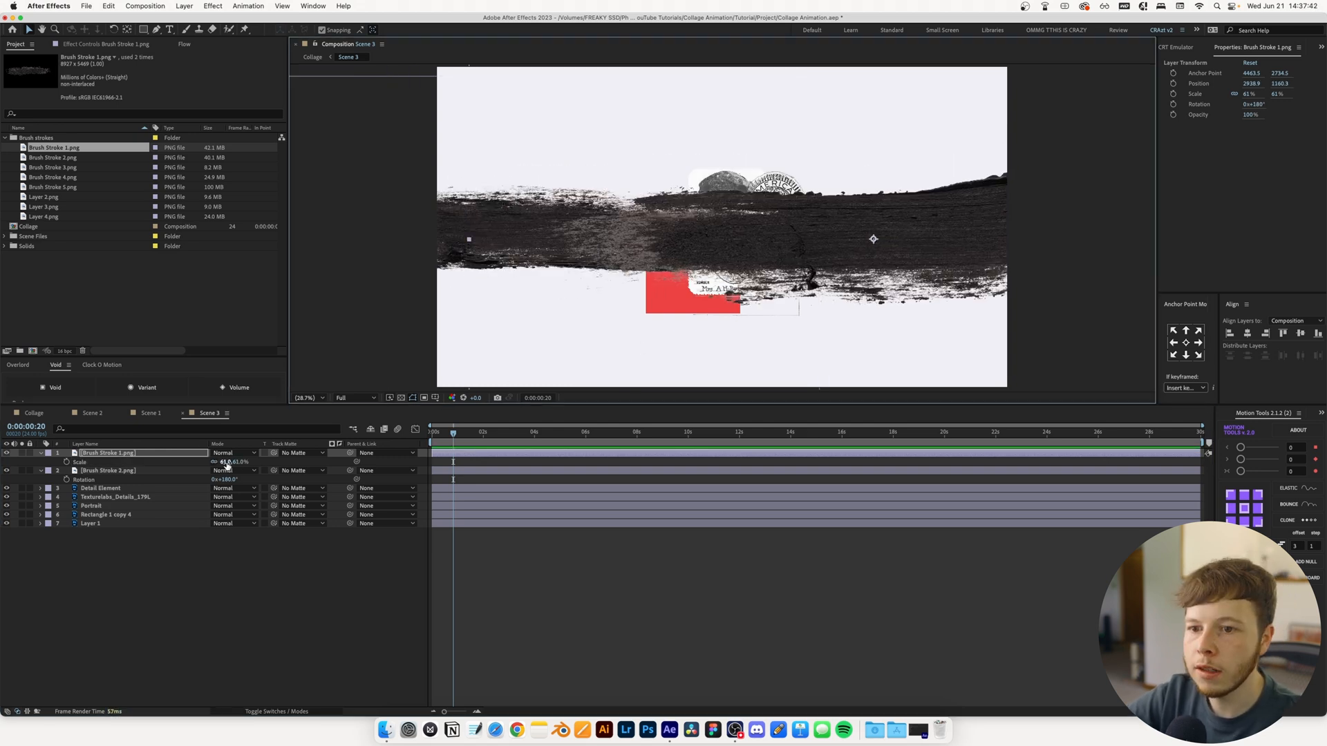
drag(229, 464, 214, 466)
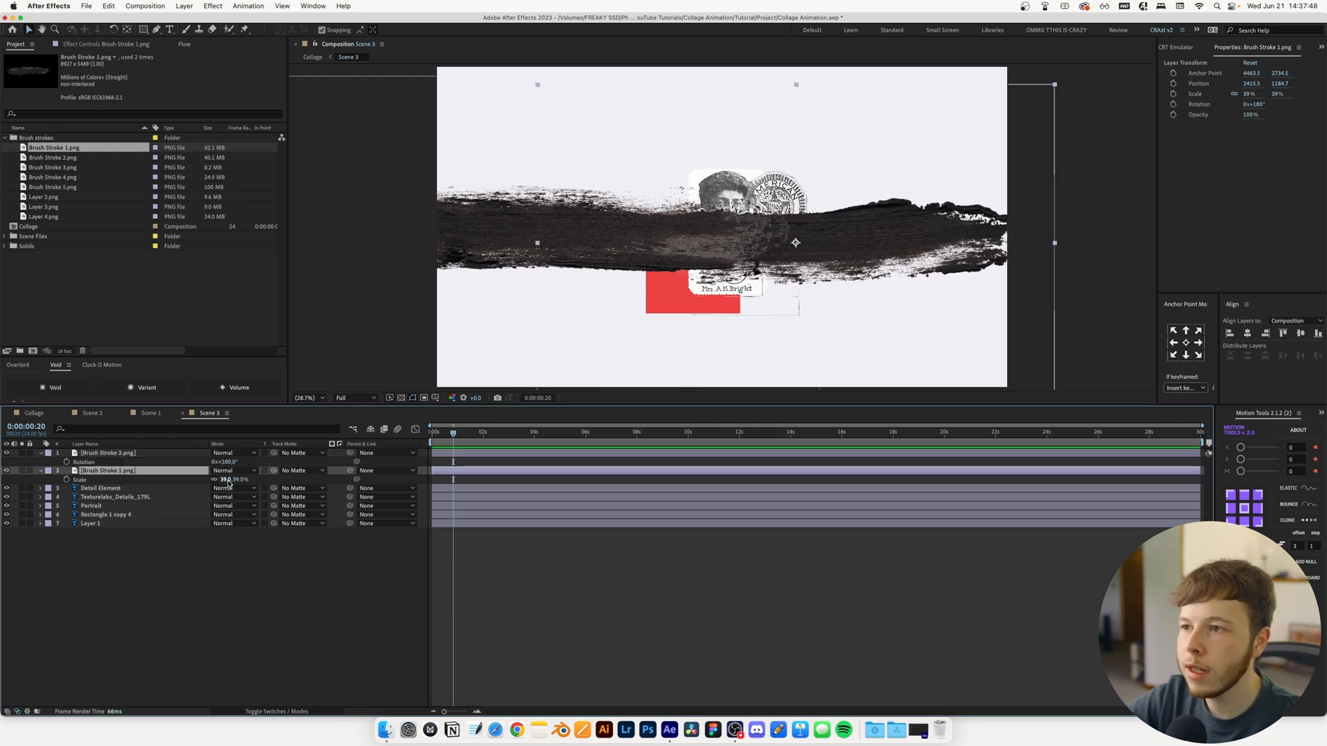
drag(227, 481, 234, 482)
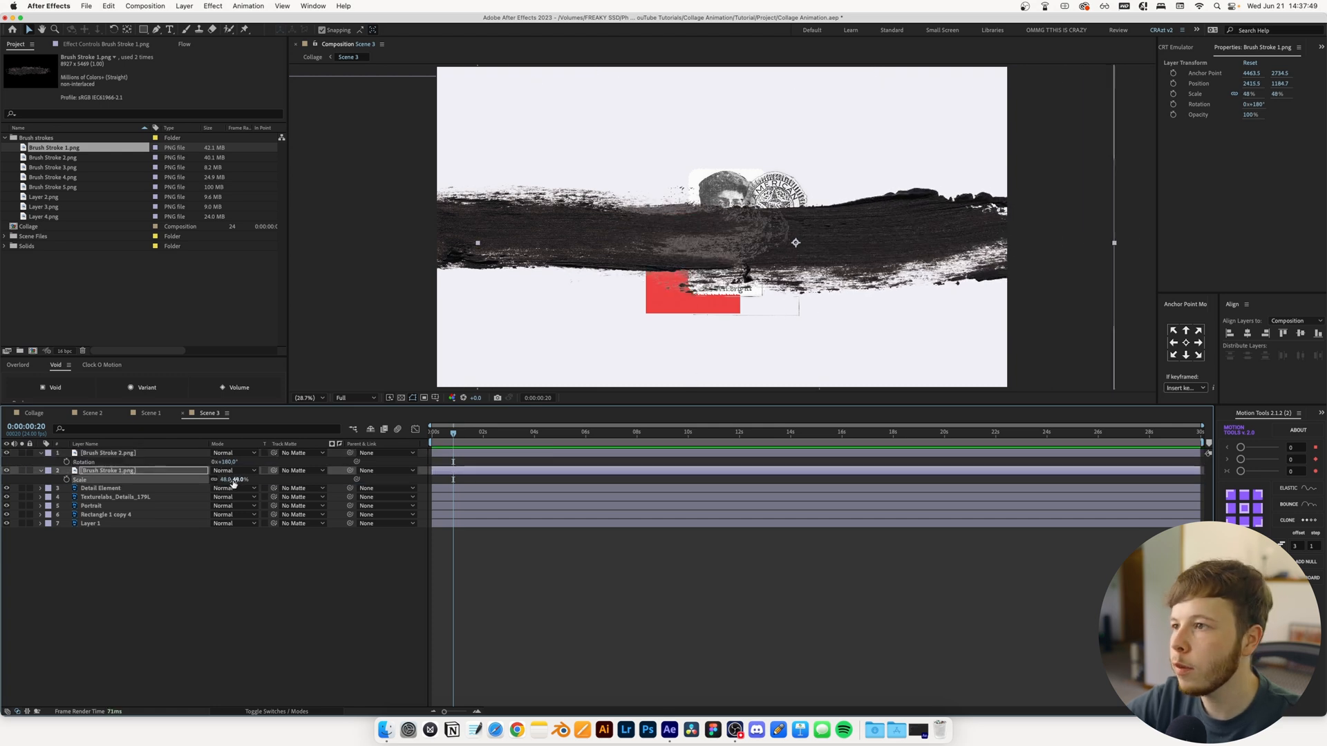
click(627, 606)
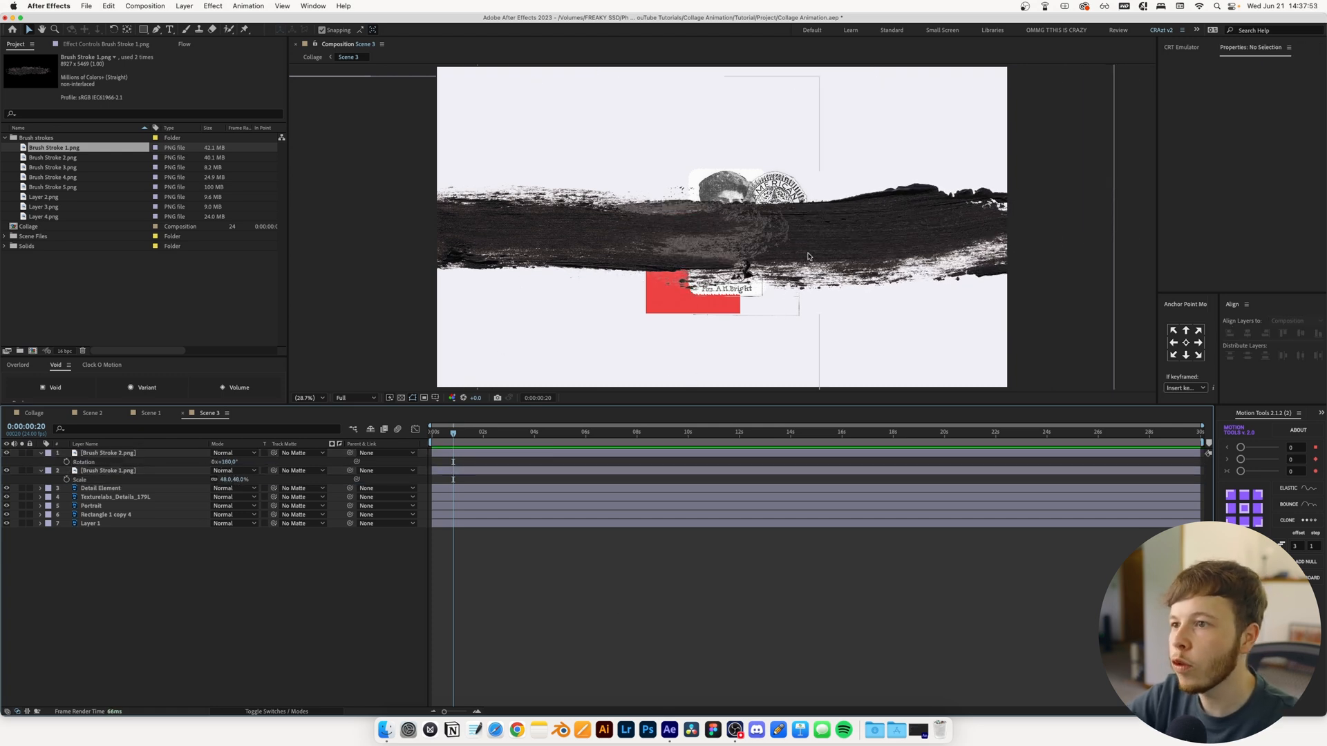
Hide Brush Stroke 2.png, duplicate Brush Stroke 1.png, and set a Position keyframe on the copy at 0:00:00:20
click(99, 472)
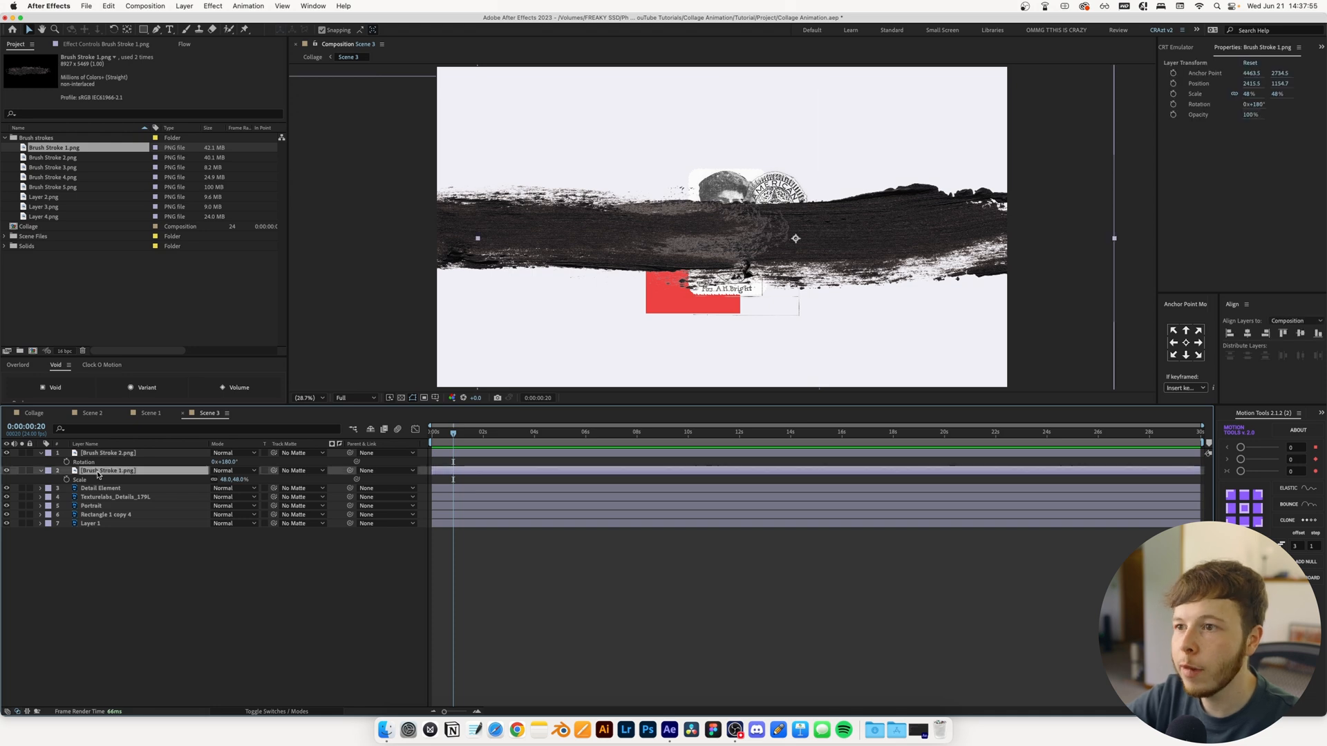
click(7, 453)
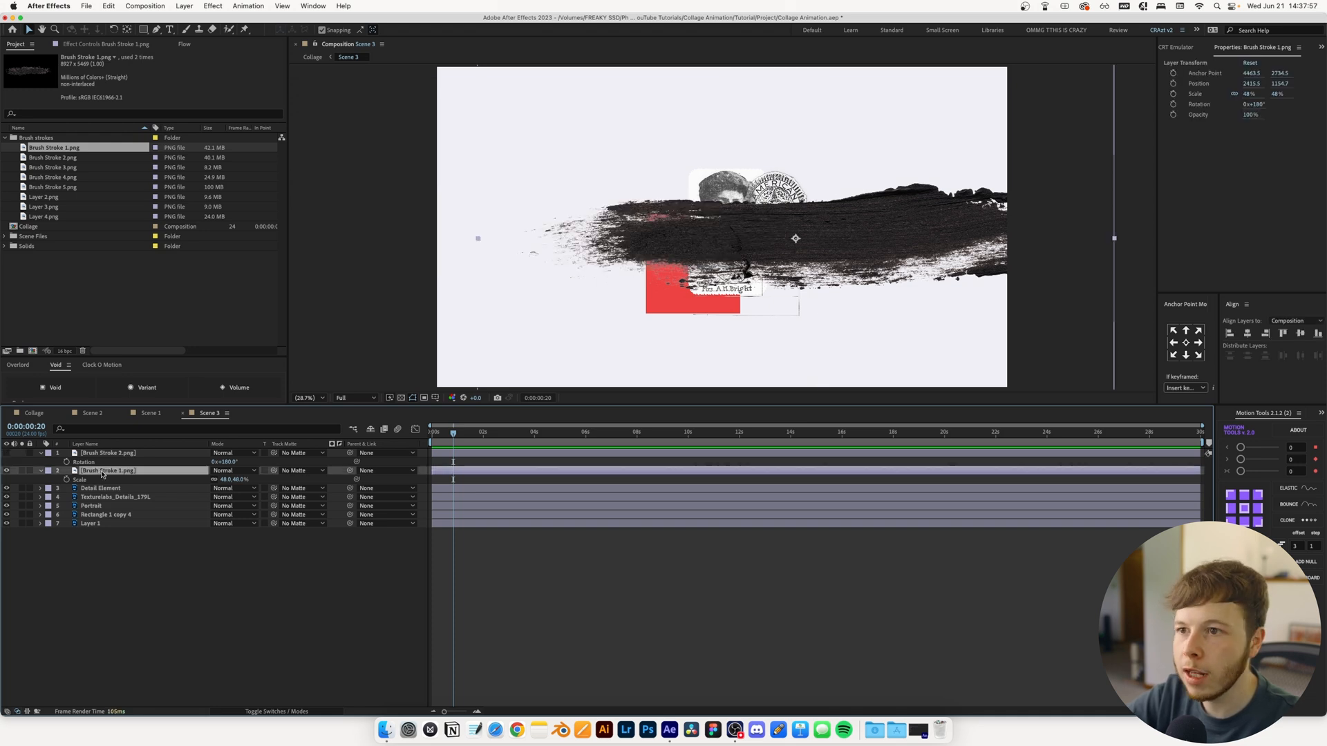
key(super+d)
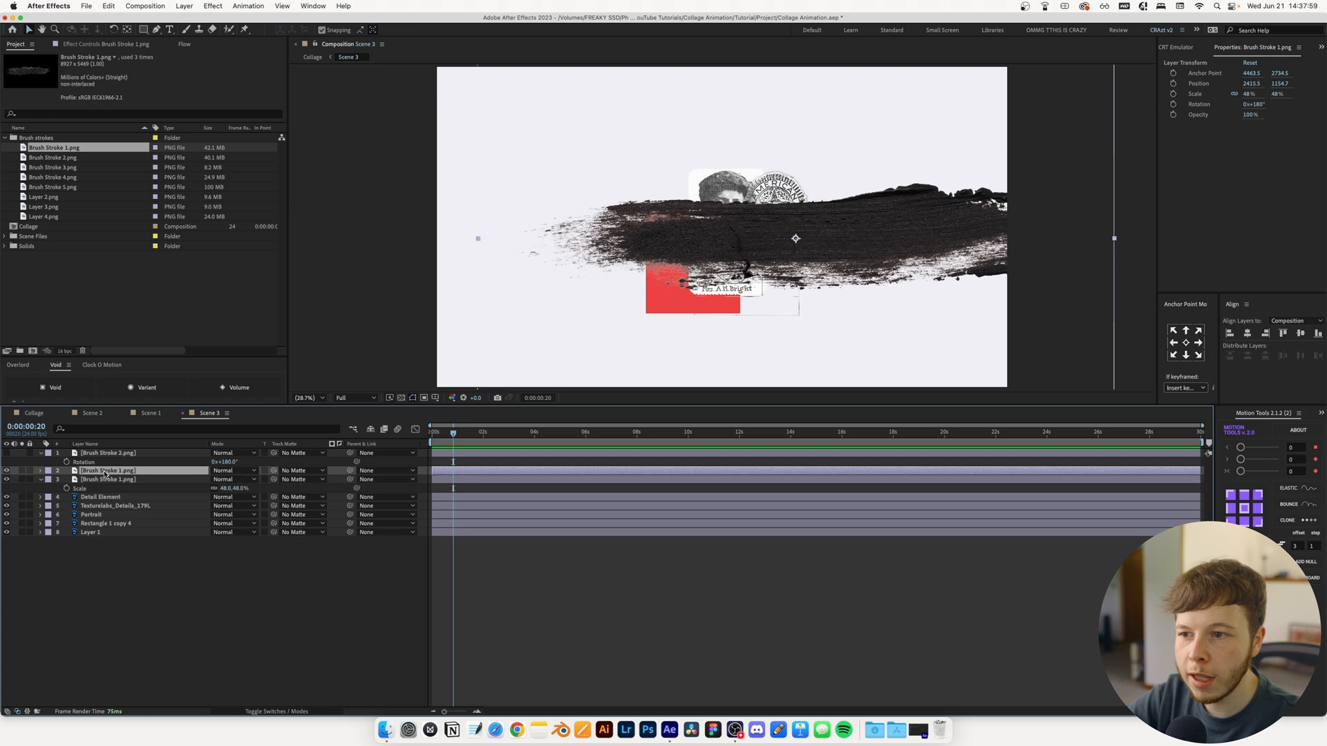
key(p)
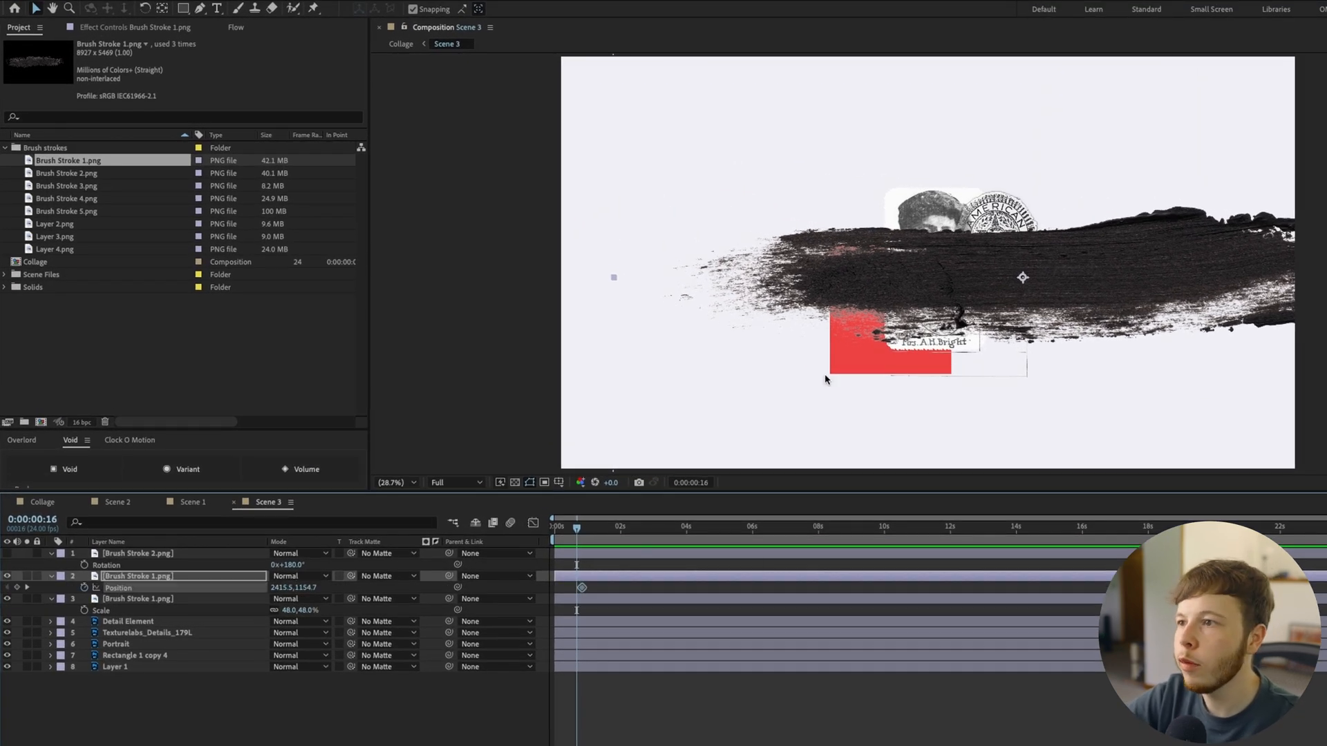
Keyframe the copy's Position every four frames back to -1430.7, 1154.7 at 0:00:00:04, and convert the keyframes to hold keyframes
mouse_move(1173, 263)
mouse_down()
mouse_move(1007, 275)
mouse_move(1070, 259)
mouse_move(937, 245)
mouse_move(825, 277)
mouse_move(561, 283)
mouse_up()
key(Page_Up)
right_click(626, 589)
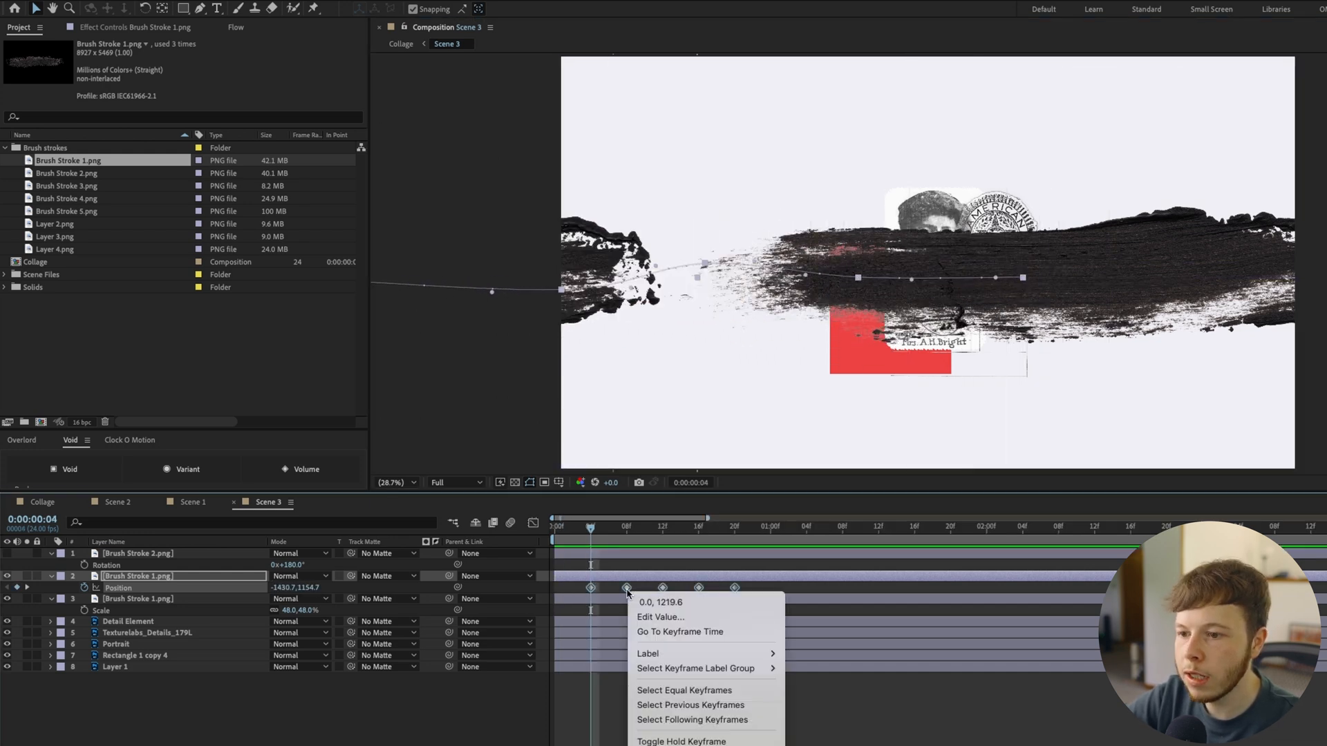
click(682, 741)
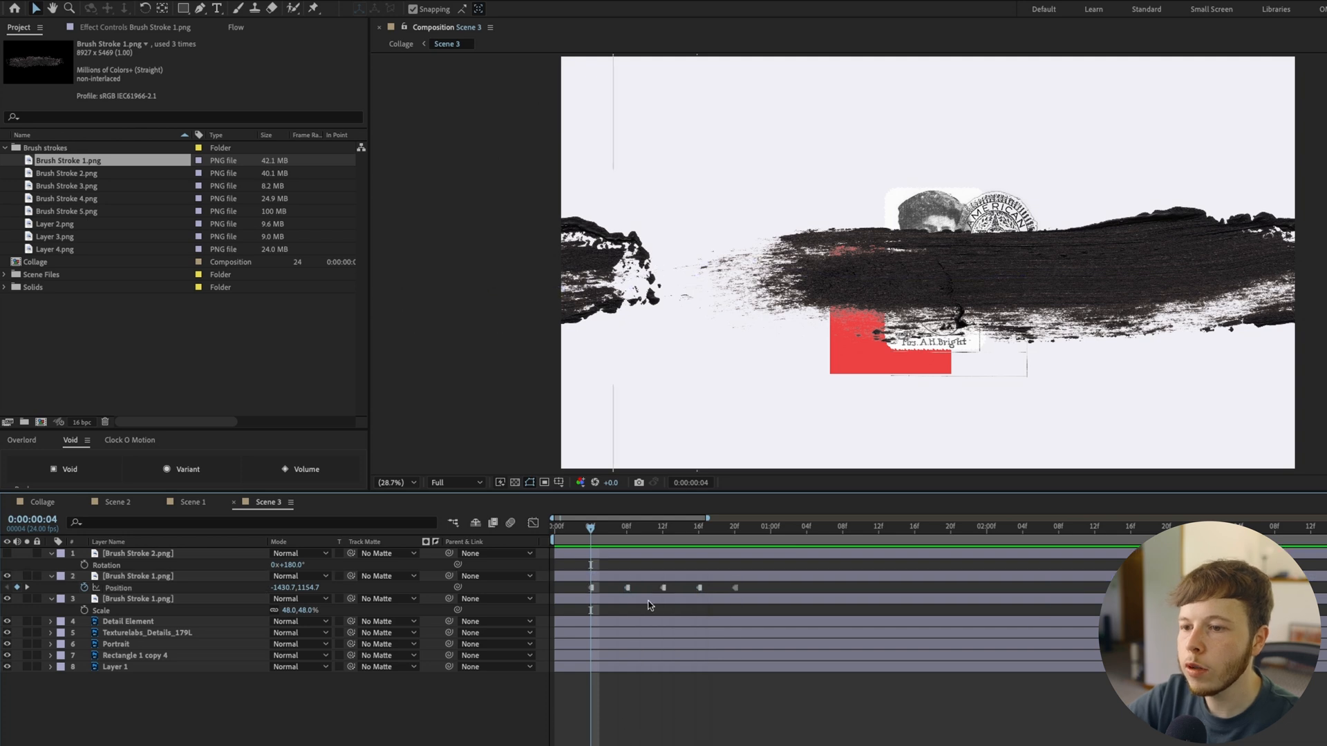
Set the upper Brush Stroke 1.png copy's Scale to 60% and preview its stepped movement
click(174, 578)
key(s)
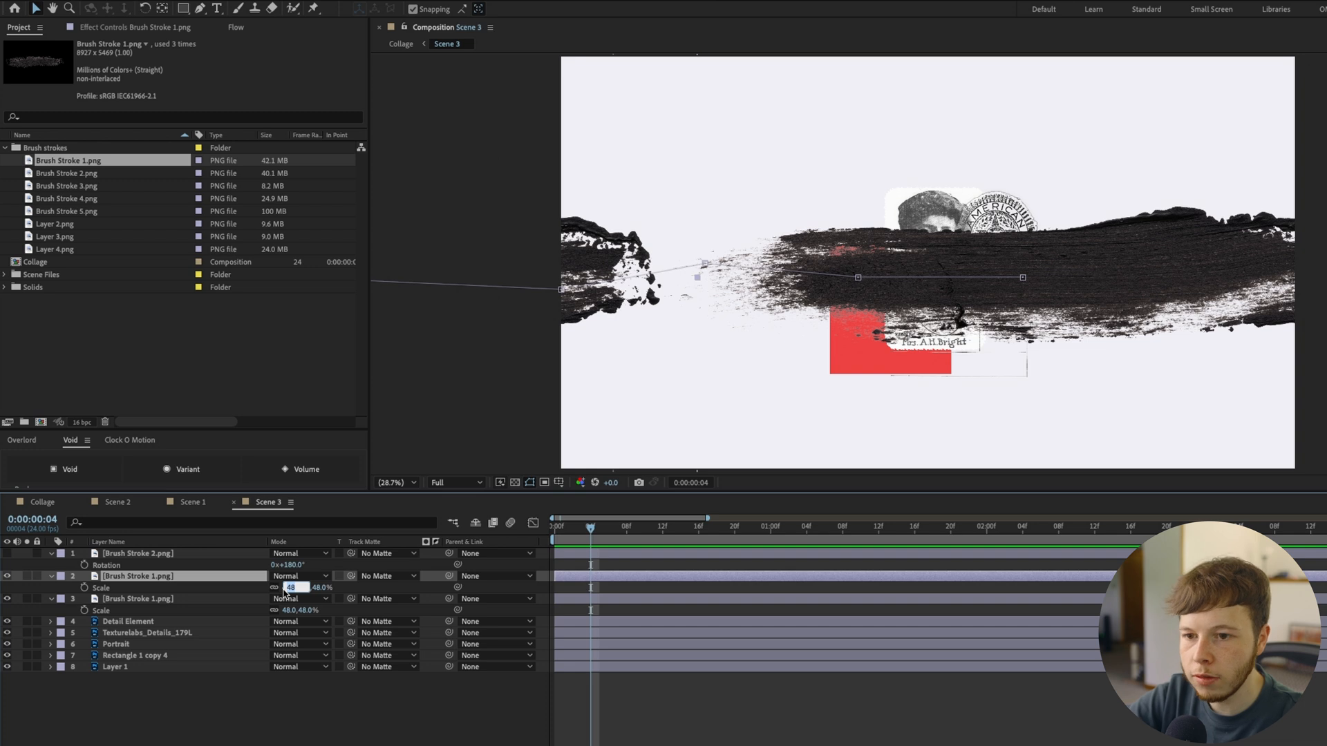
text(60)
key(Return)
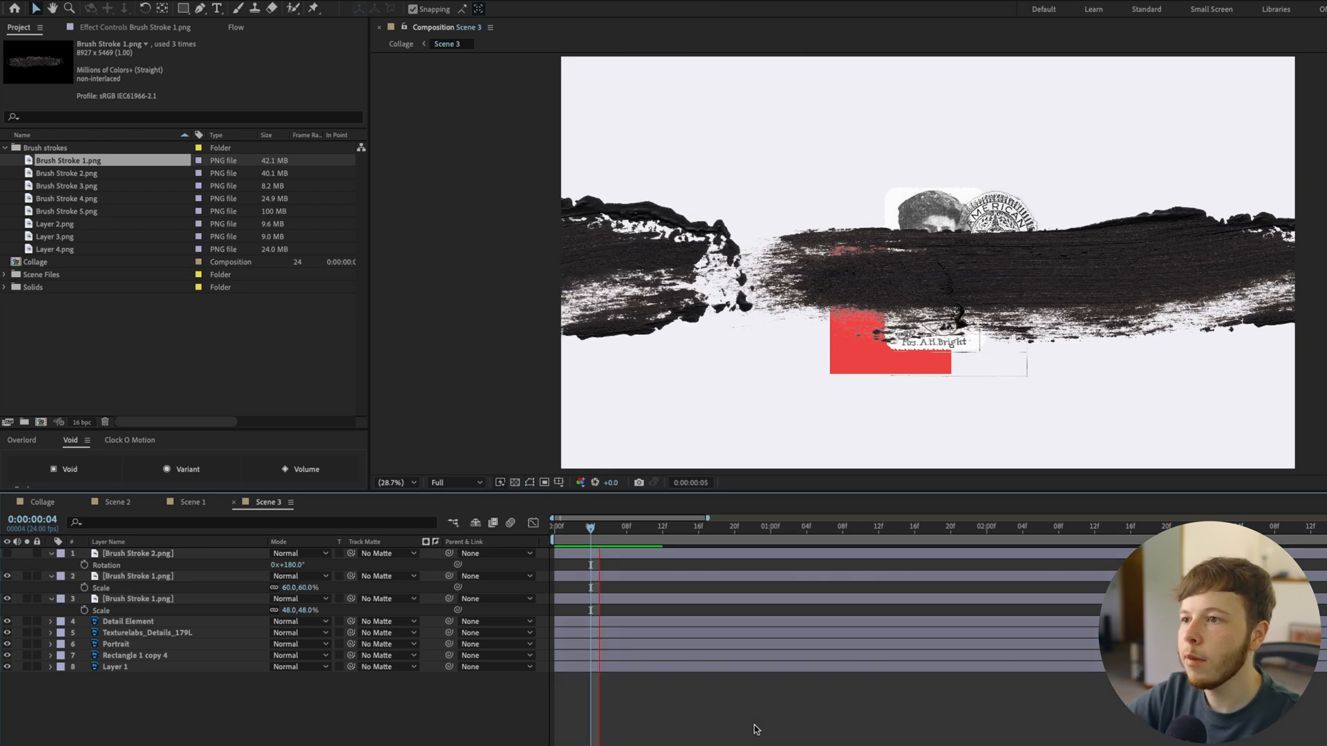
key(space)
key(space)
Use the 60% Brush Stroke 1.png copy as the track matte for the lower Brush Stroke 1.png and check the reveal
click(188, 600)
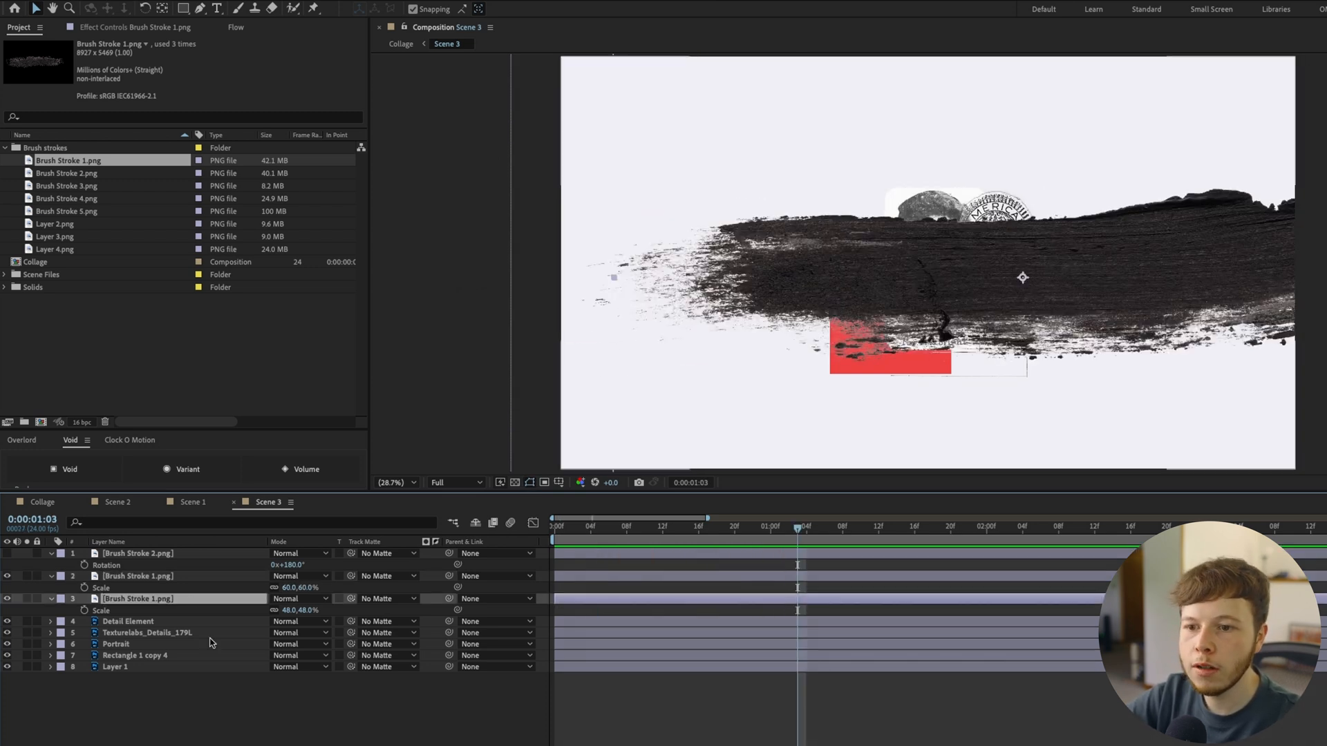
drag(351, 599, 152, 577)
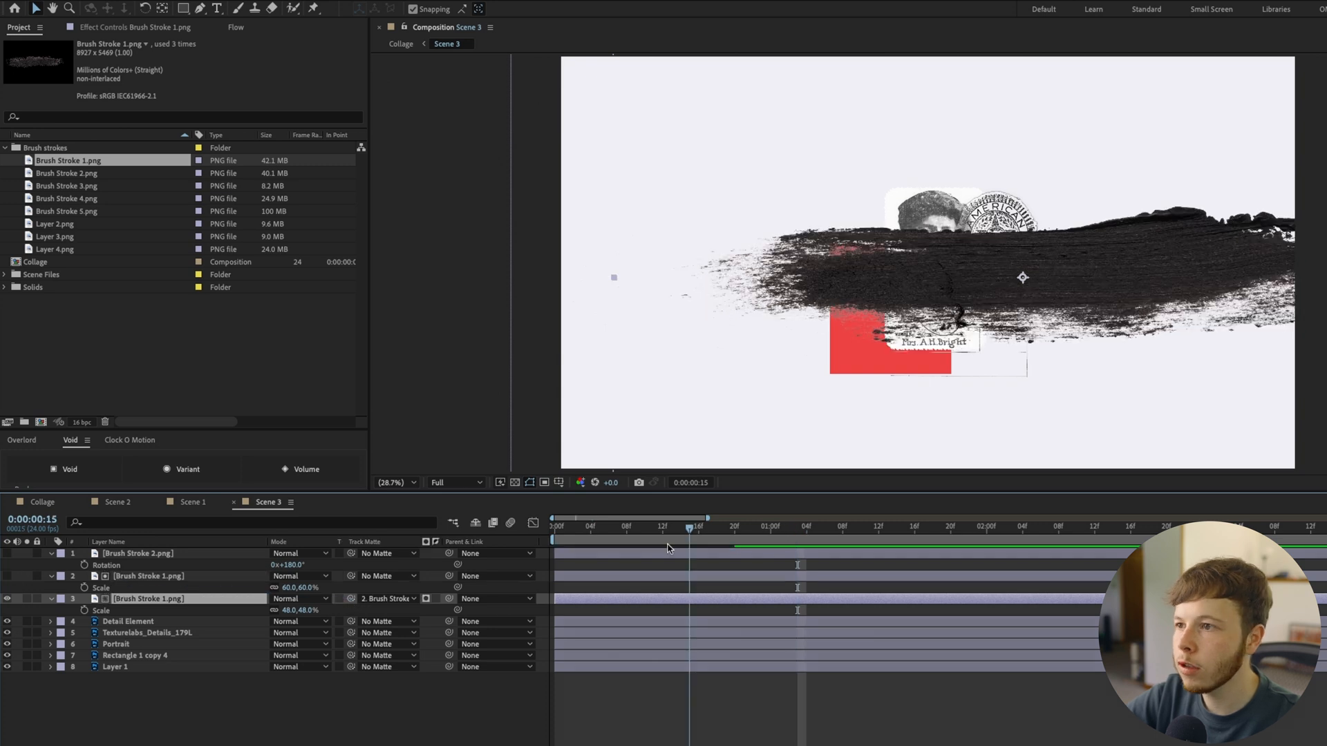
key(v)
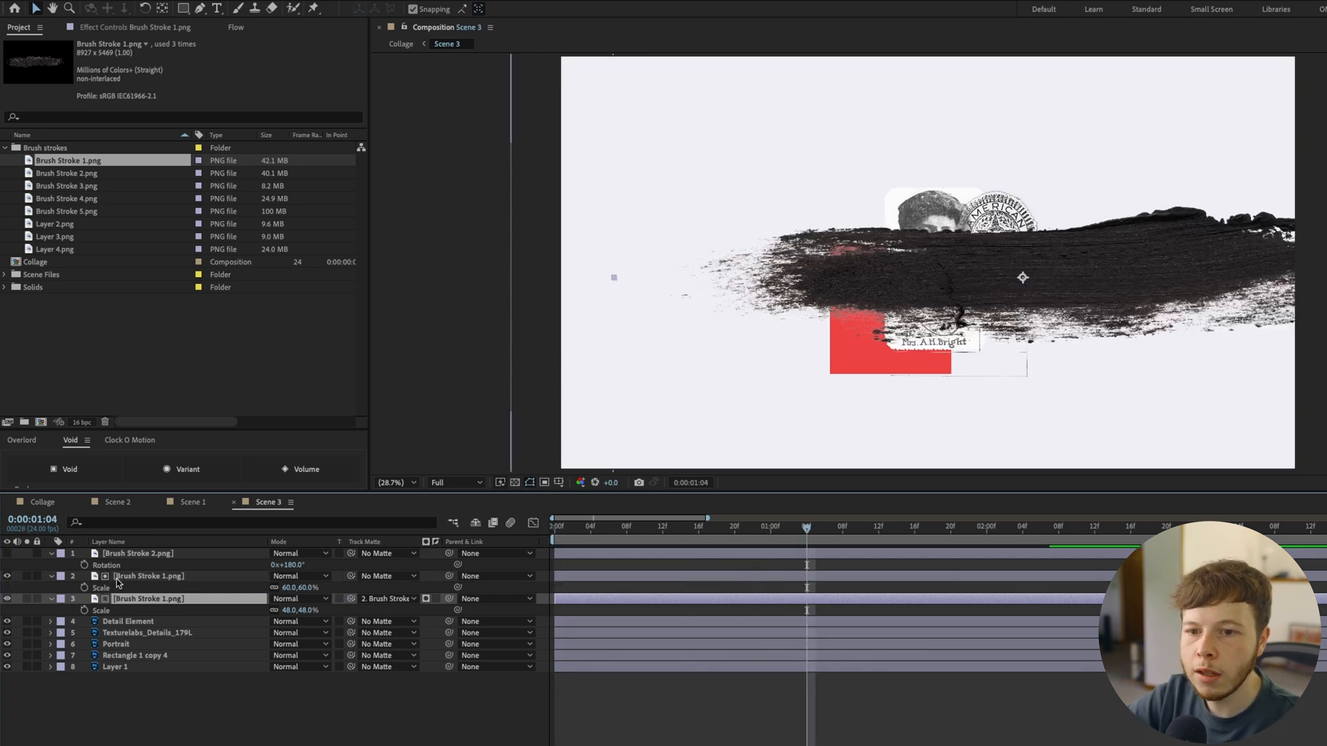
Show Brush Stroke 2.png, hide the lower Brush Stroke 1.png, then duplicate Brush Stroke 2.png and keyframe the copy's Position at 0:00:01:04
click(138, 553)
click(7, 599)
click(7, 554)
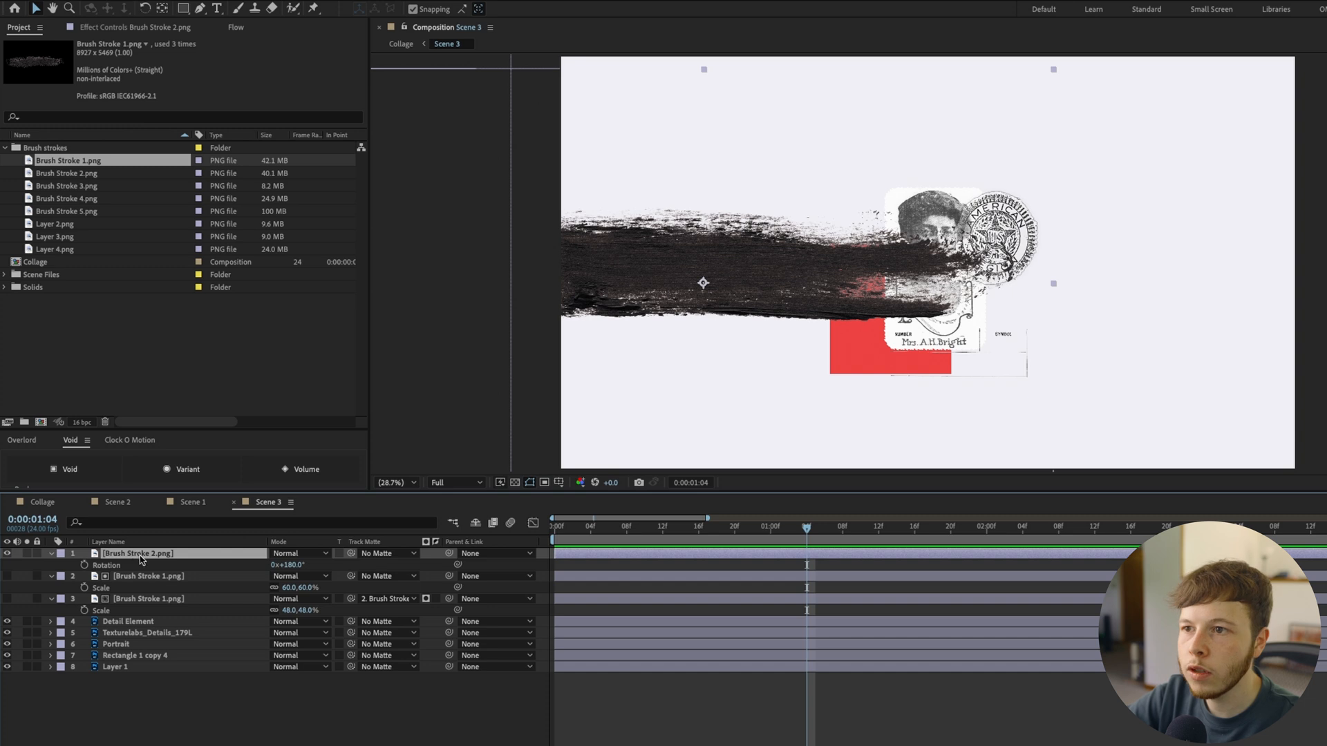
key(ctrl+d)
key(p)
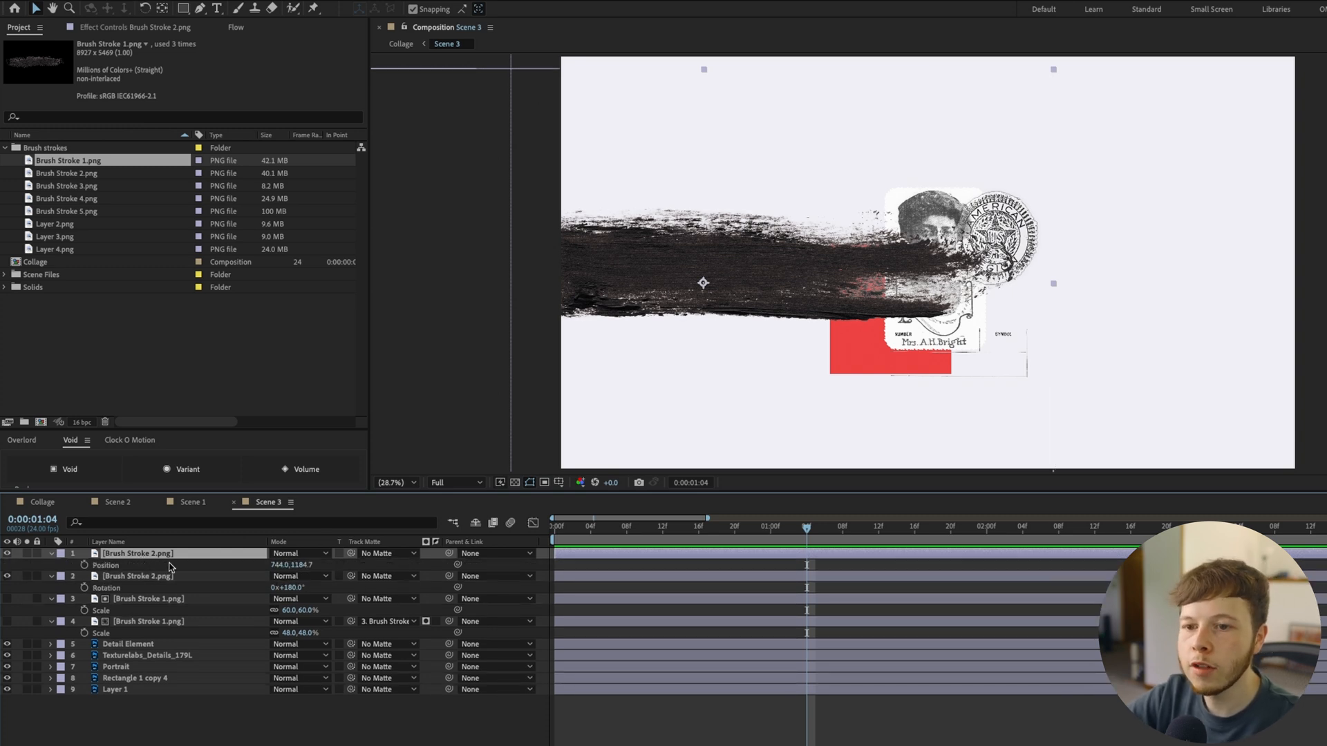
key(alt+shift+p)
Keyframe the copy's Position in steps back to -1942.9, 1184.7 at 0:00:00:21, and convert the keyframes to hold keyframes
drag(799, 535, 787, 535)
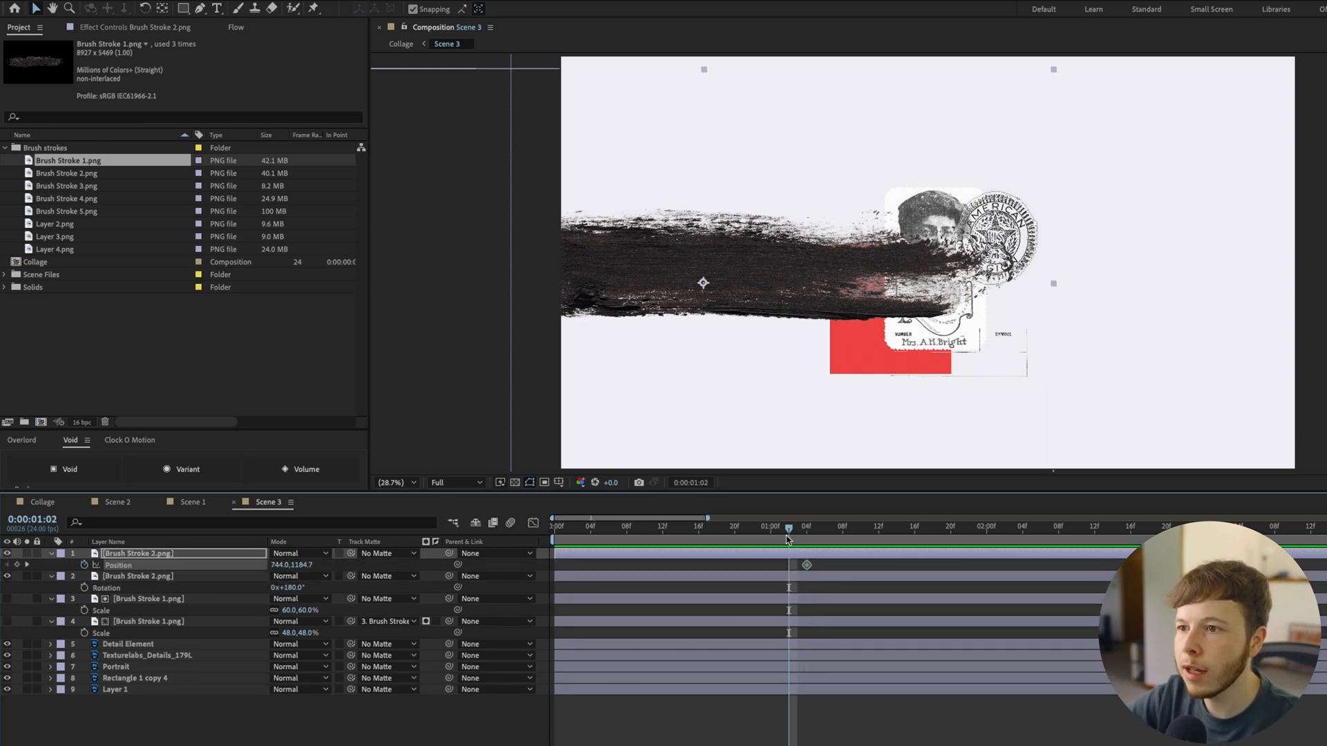
drag(749, 274, 594, 275)
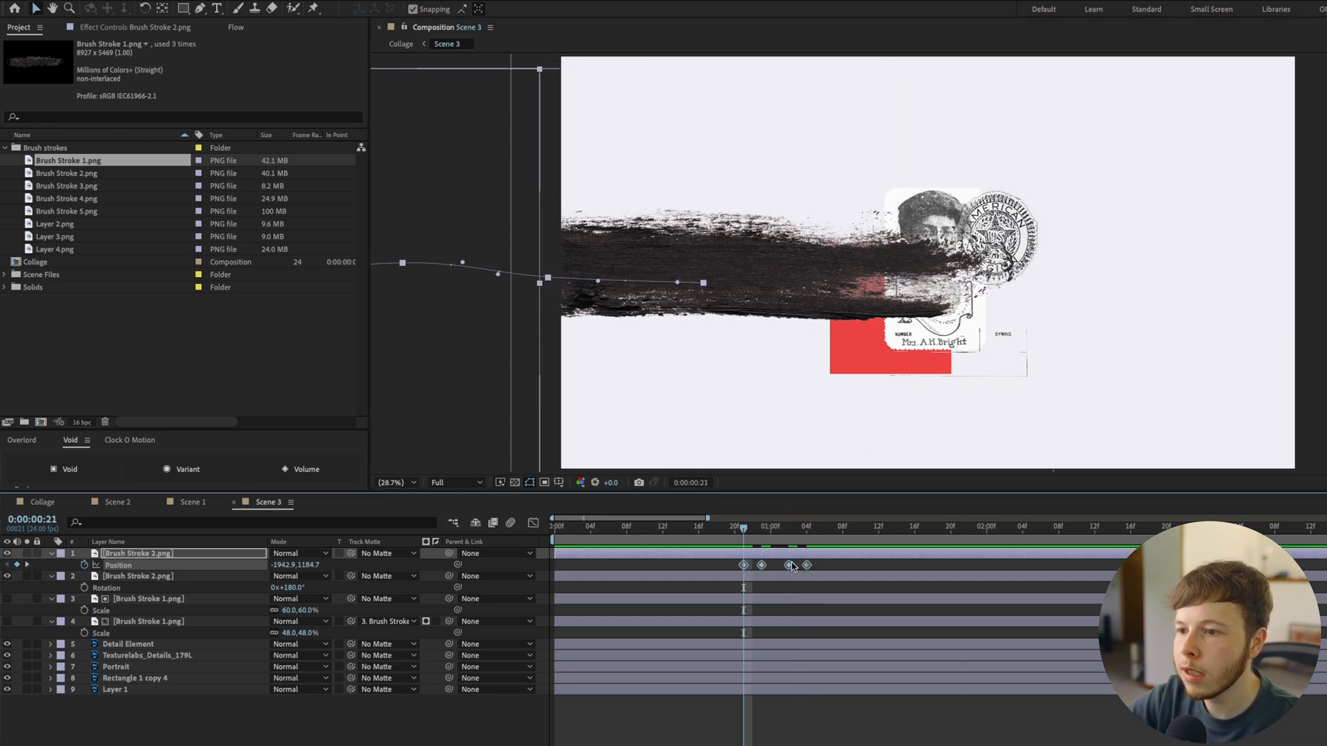
right_click(791, 566)
click(762, 565)
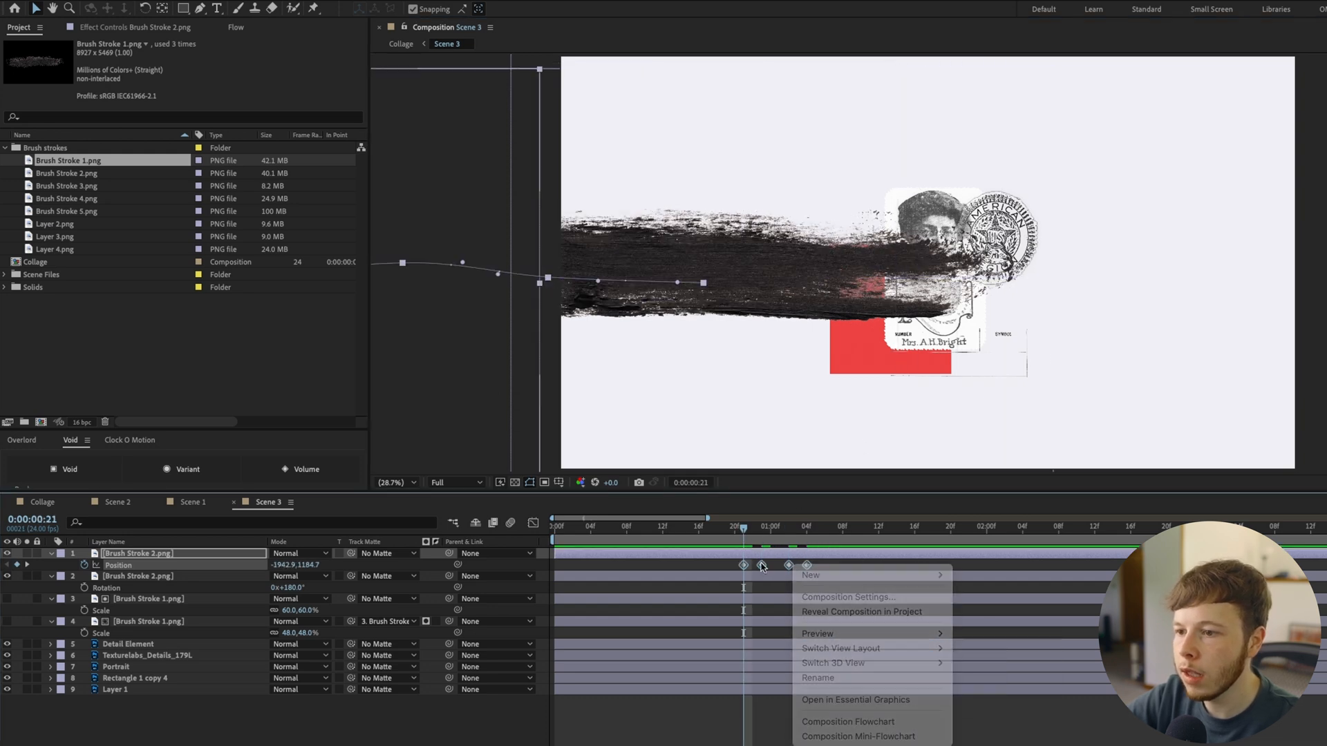
right_click(761, 566)
click(816, 716)
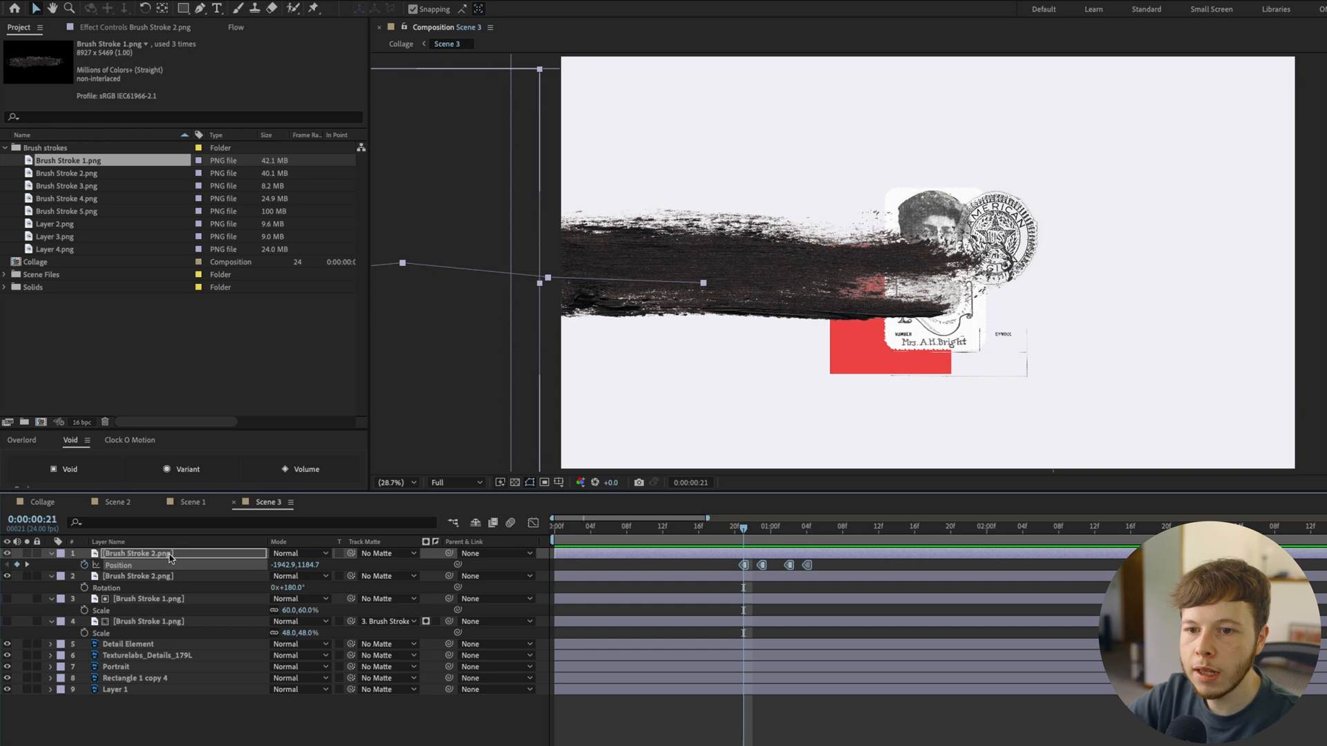
Adjust the upper Brush Stroke 2.png copy's Scale and use it as the lower one's track matte, with Brush Stroke 1.png shown again
key(s)
click(288, 566)
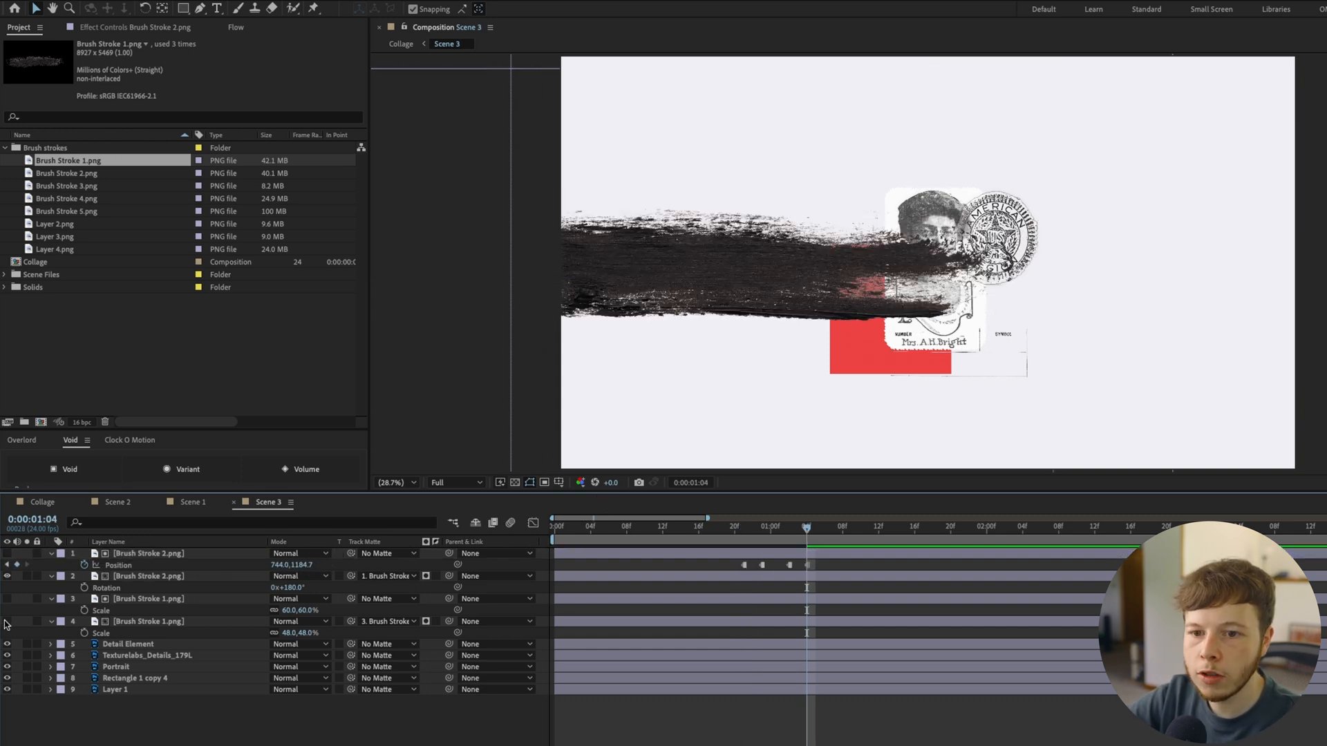
click(7, 621)
key(u)
key(u)
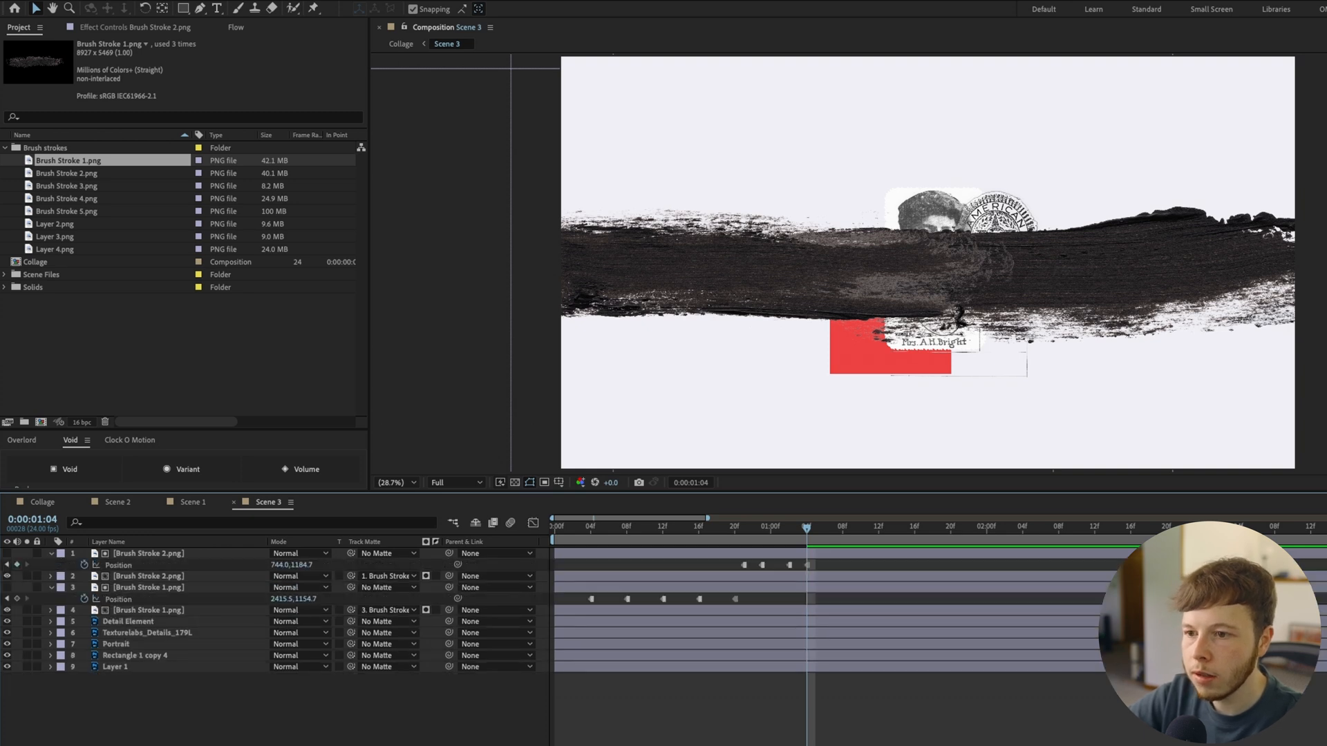
Shift the Position keyframes of the Brush Stroke 2.png matte to the start of Scene 3
drag(708, 519, 1083, 519)
drag(649, 566, 553, 565)
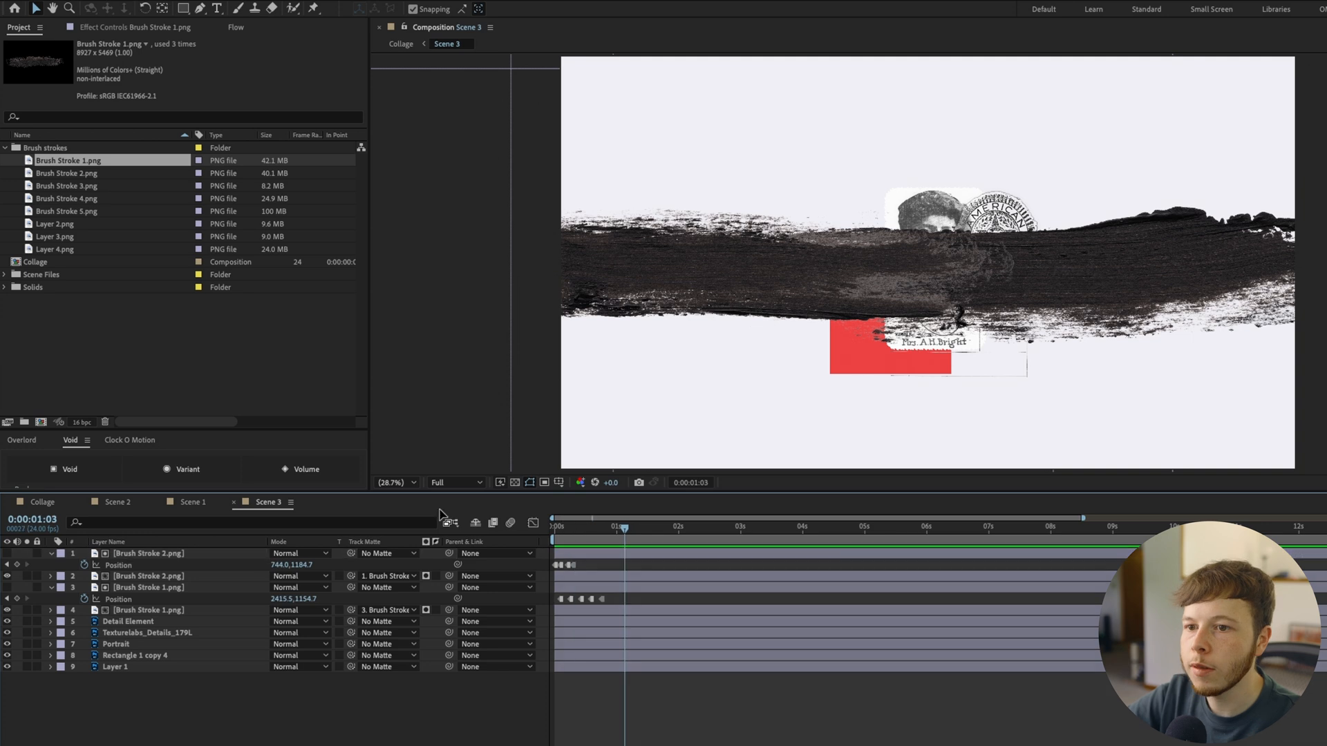
click(391, 482)
click(395, 499)
mouse_move(625, 528)
mouse_down()
mouse_move(578, 528)
mouse_move(606, 528)
mouse_up()
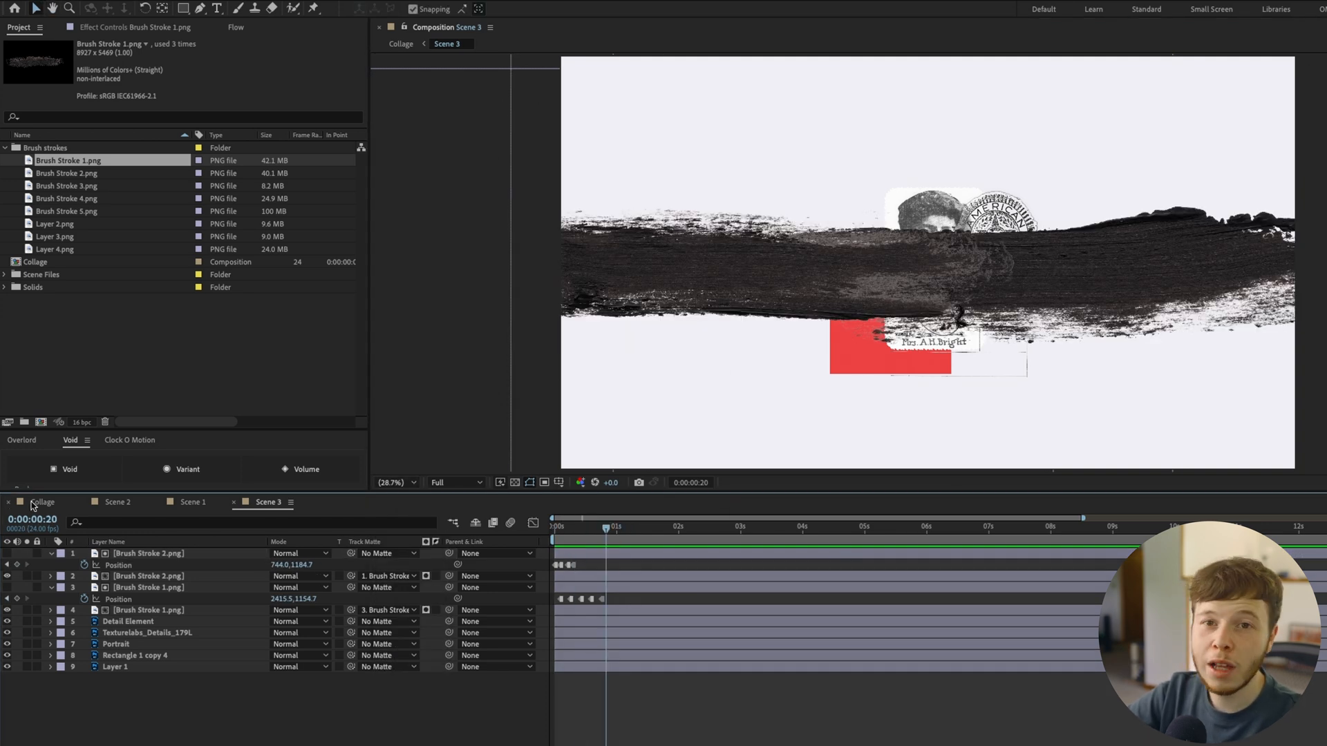
Copy the Layer 1 background from Scene 3 into the Collage composition and place it beneath all other layers
click(31, 506)
mouse_move(712, 537)
mouse_down()
mouse_move(734, 541)
mouse_move(607, 544)
mouse_up()
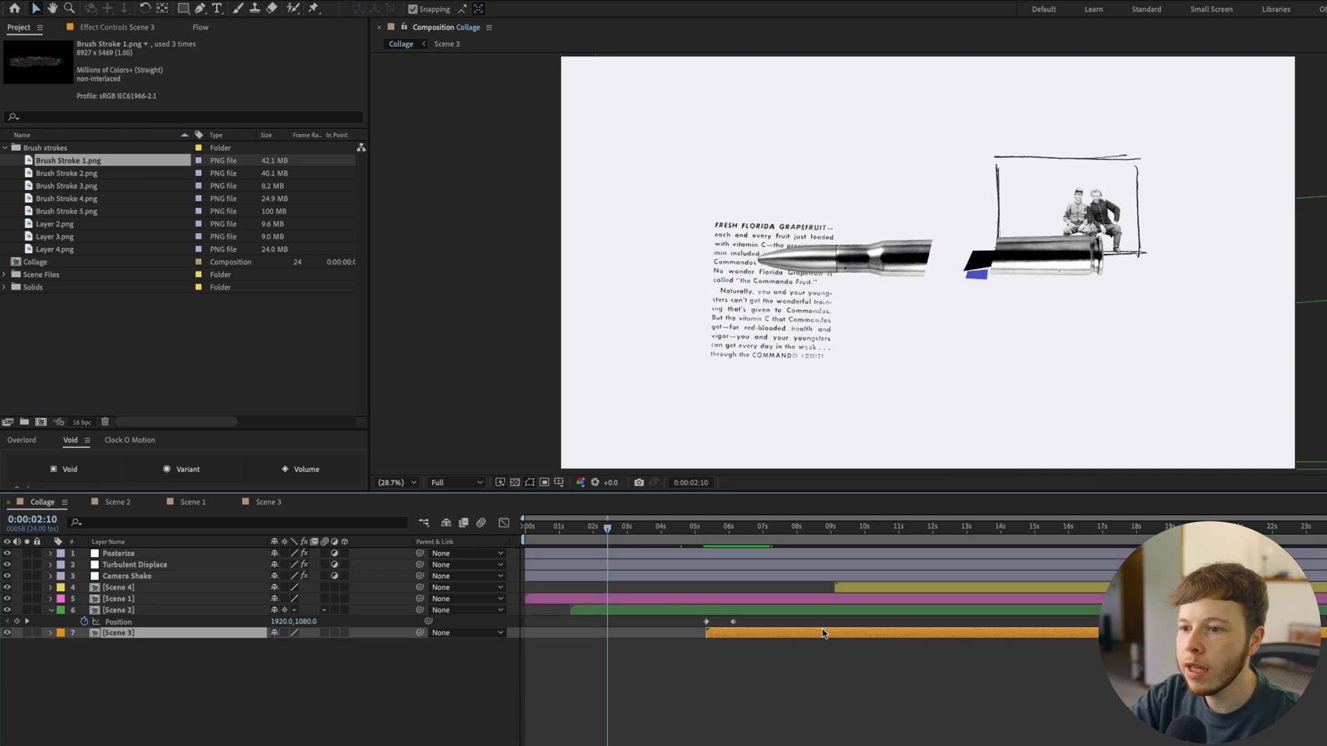
double_click(824, 633)
click(134, 657)
click(132, 667)
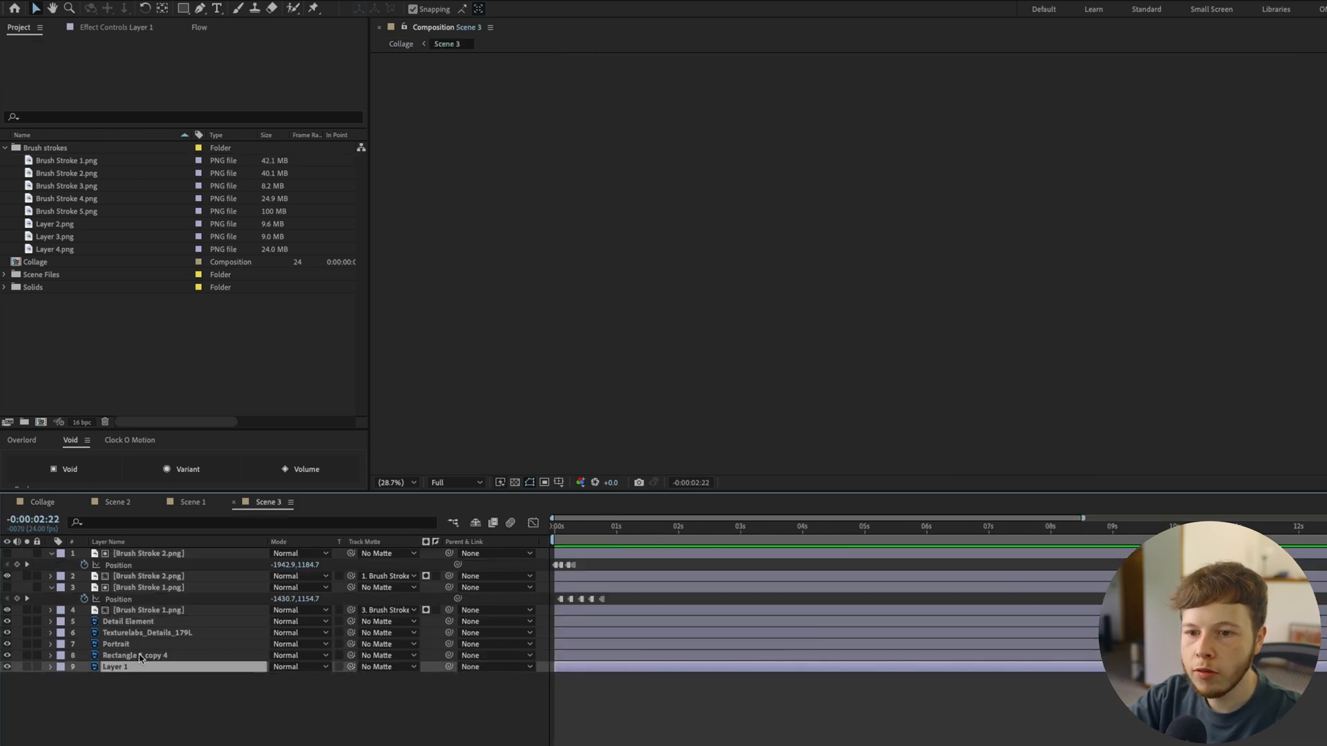
click(38, 502)
click(241, 707)
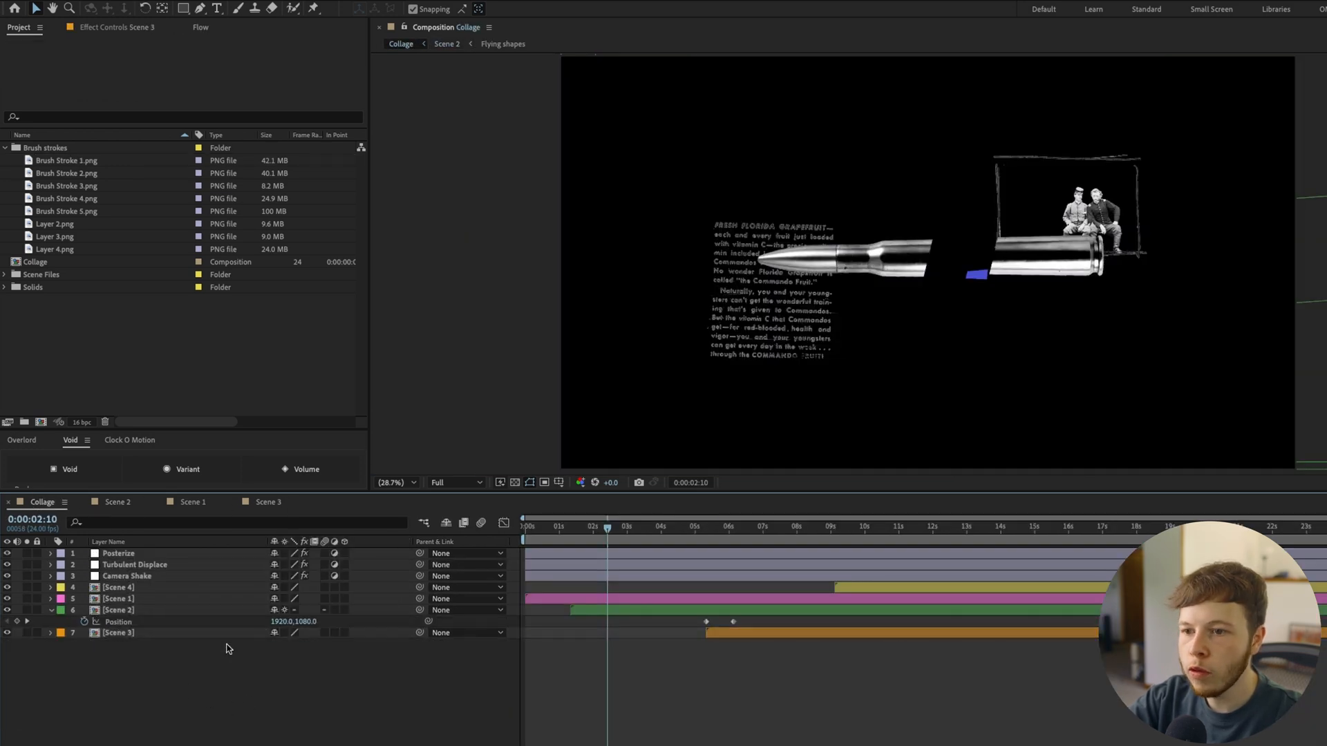
key(super+v)
drag(124, 555, 115, 714)
Preview the Collage animation from the start to check the transition into Scene 3
key(Home)
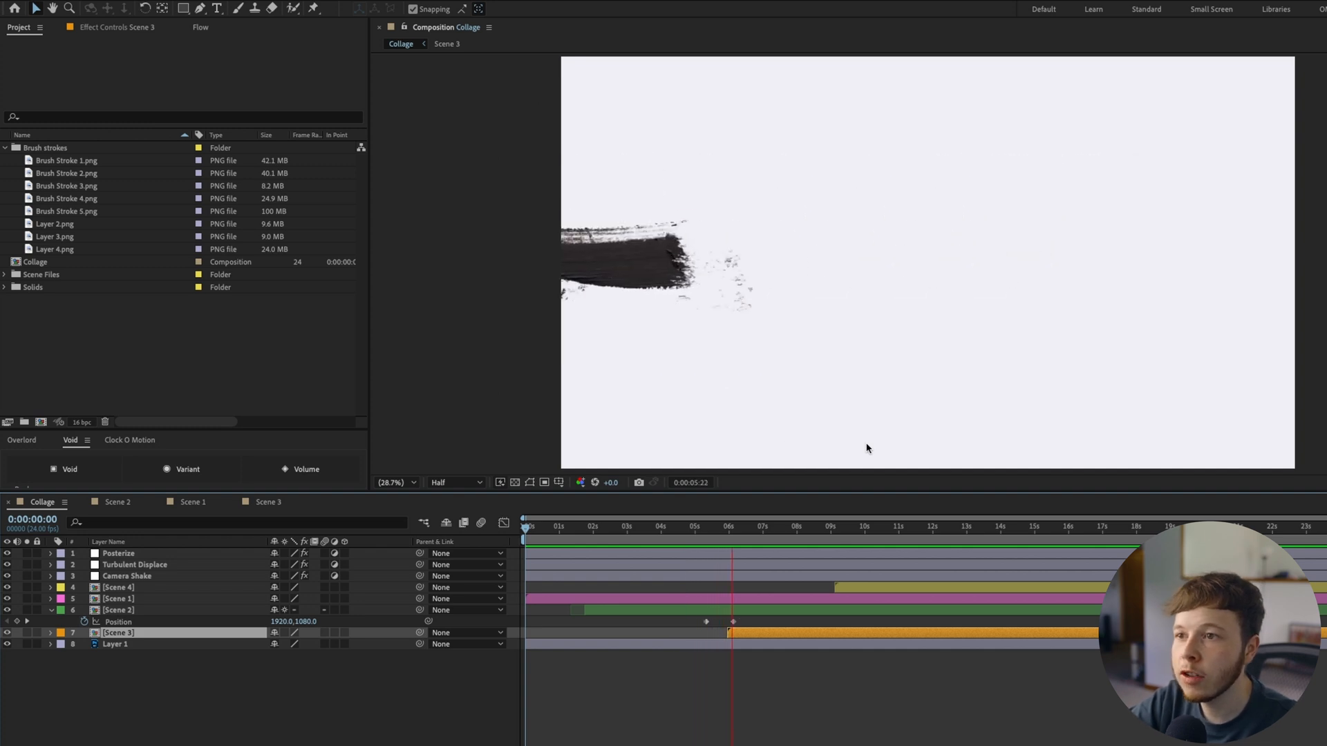
key(space)
drag(627, 540, 533, 580)
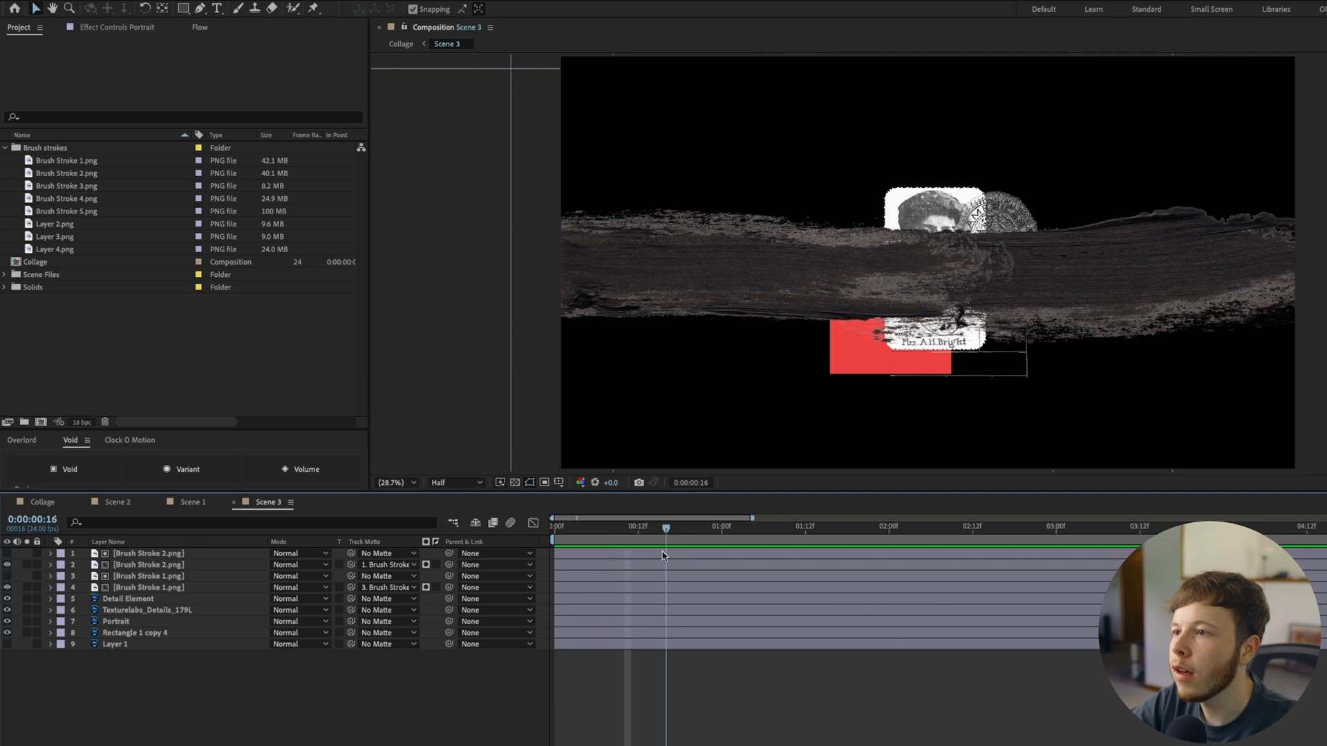
key(space)
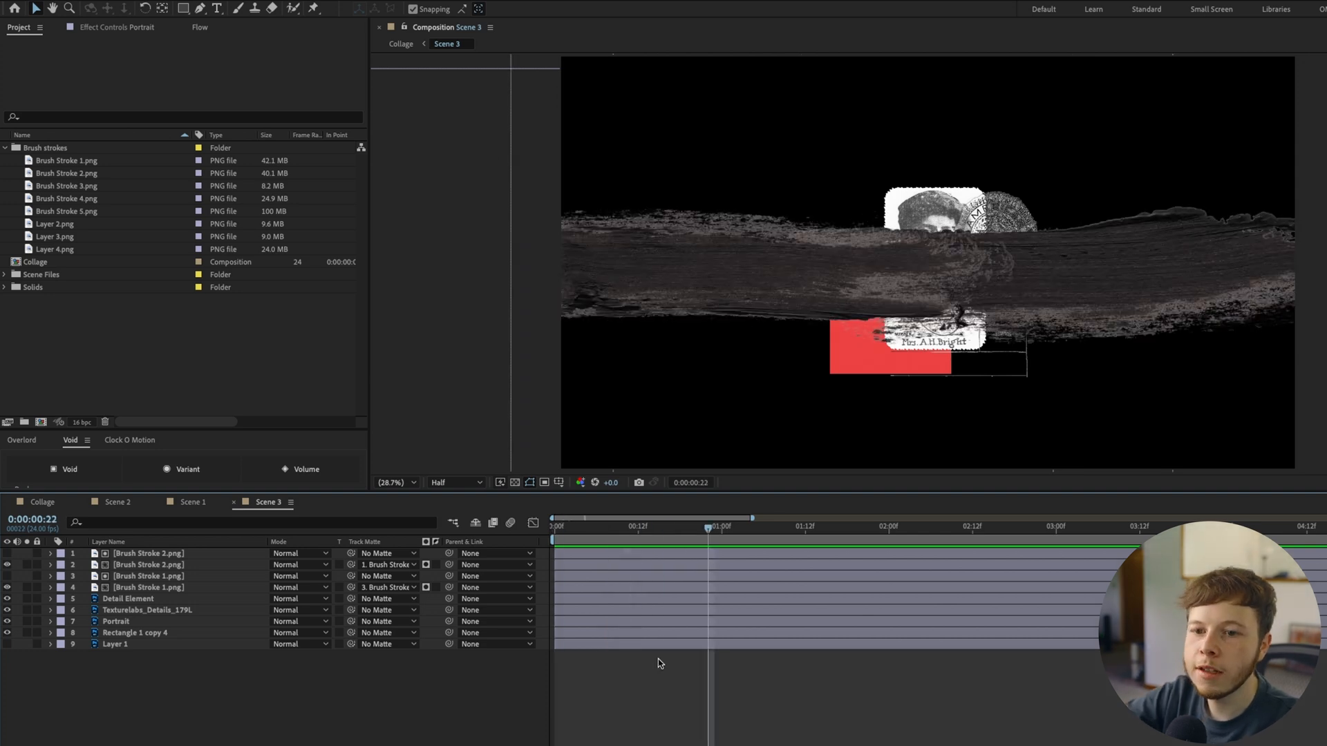
Pre-compose the four brush stroke layers in Scene 3 as Pre-comp 1
click(149, 587)
shift+click(159, 563)
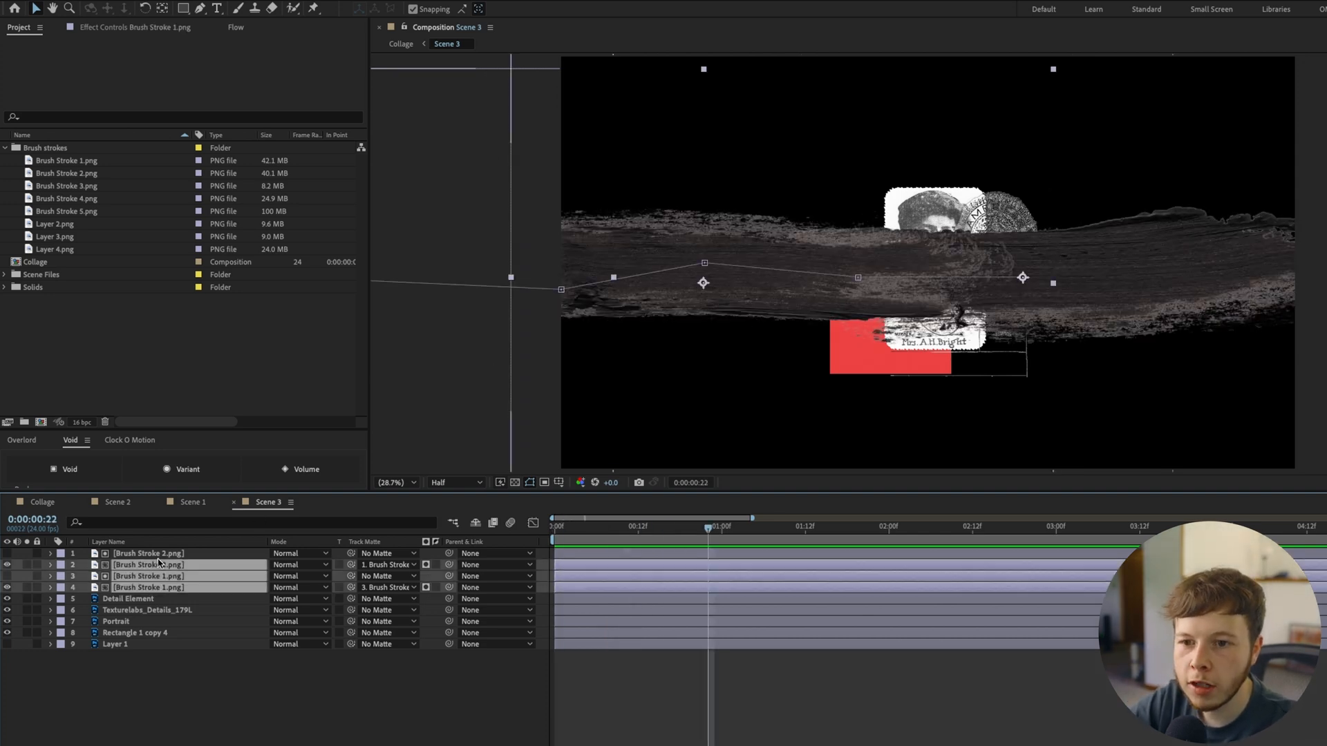
shift+click(161, 555)
key(super+shift+c)
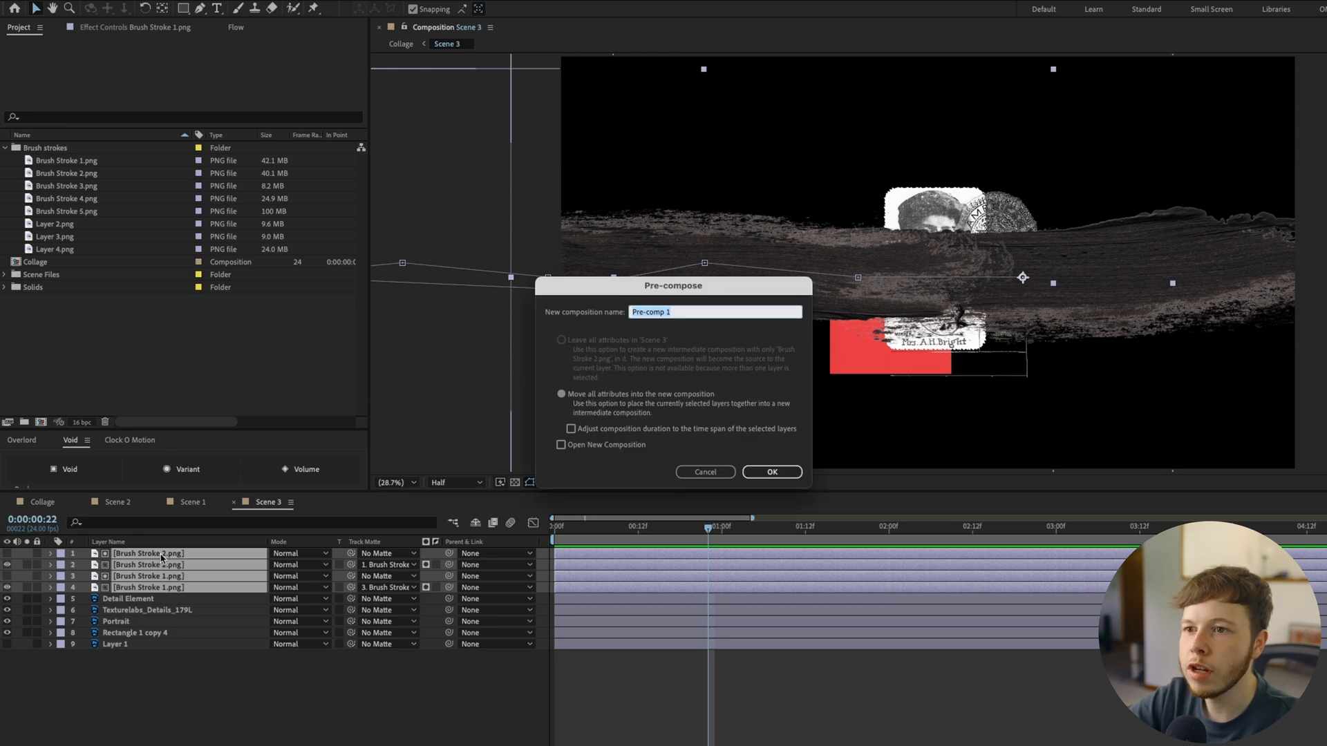
key(Return)
Add Layer 4.png from the Brush strokes folder to Scene 3 above Pre-comp 1
click(70, 262)
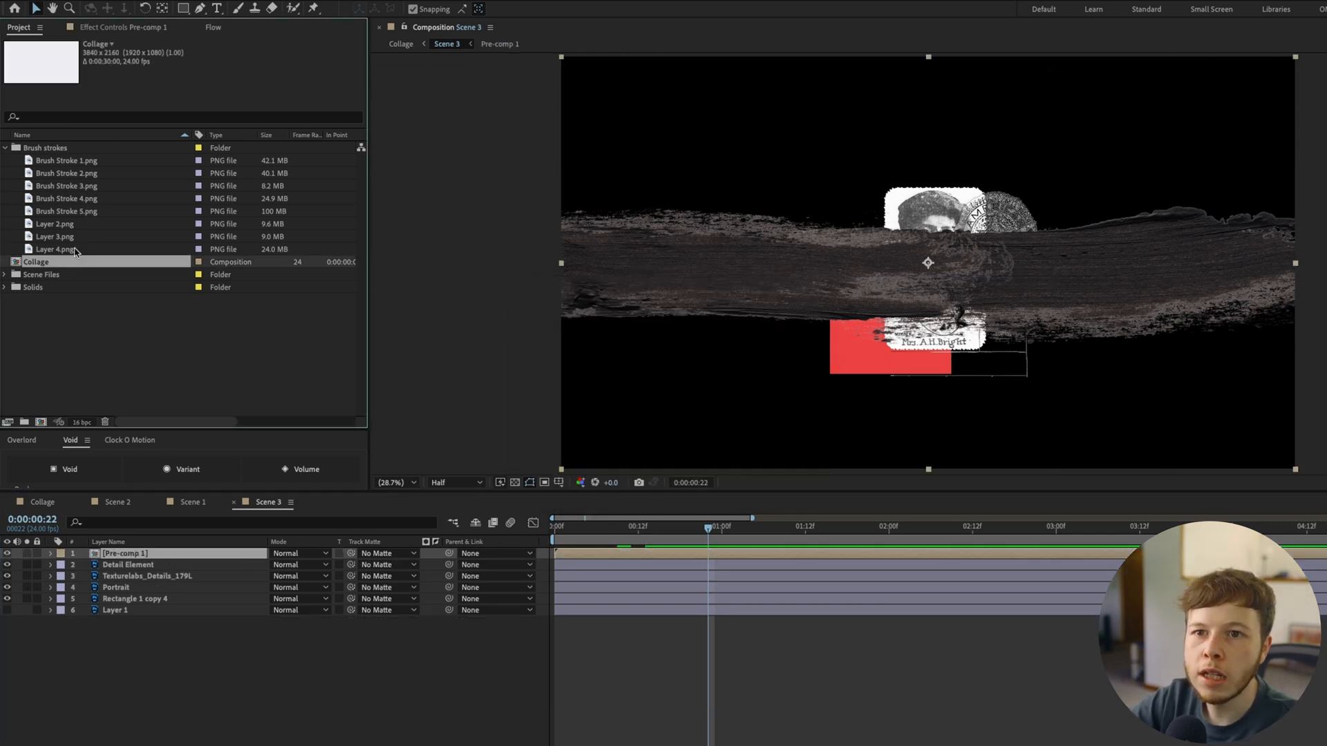
click(73, 251)
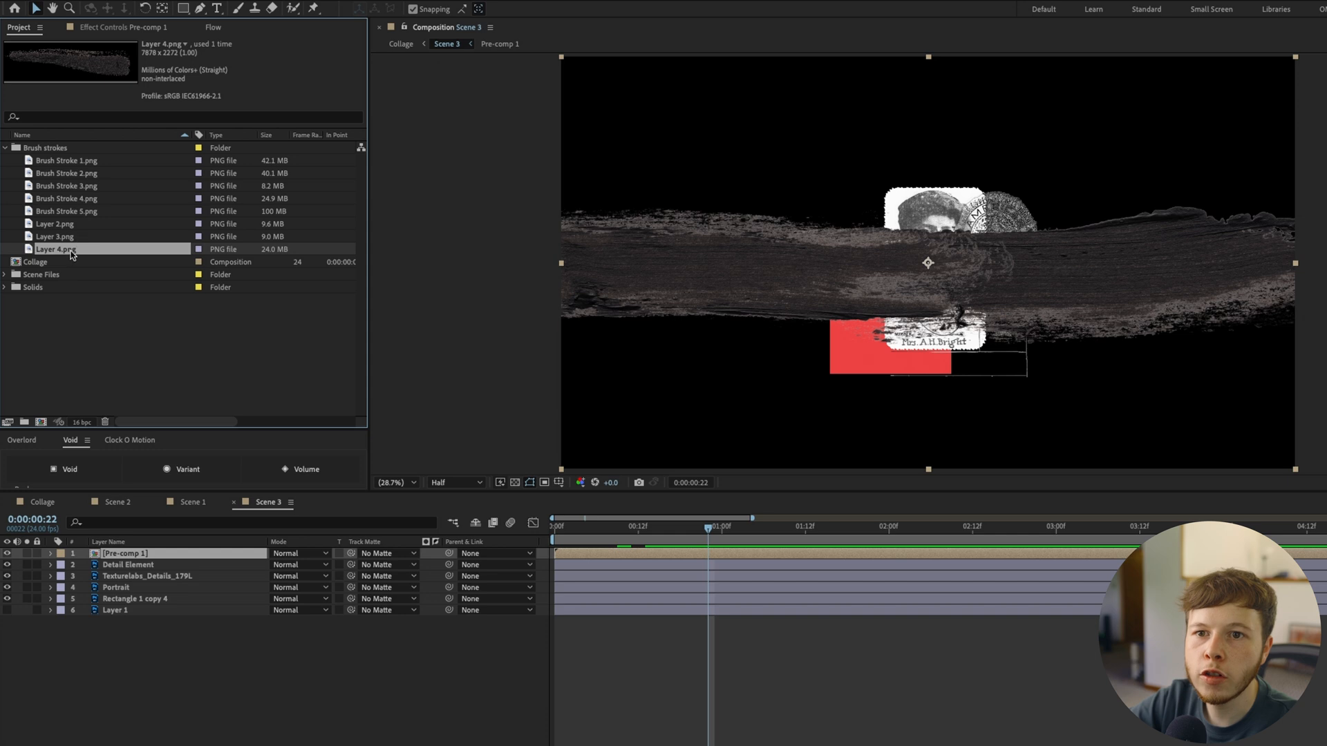
drag(74, 250, 173, 549)
scroll(887, 305, down, 2)
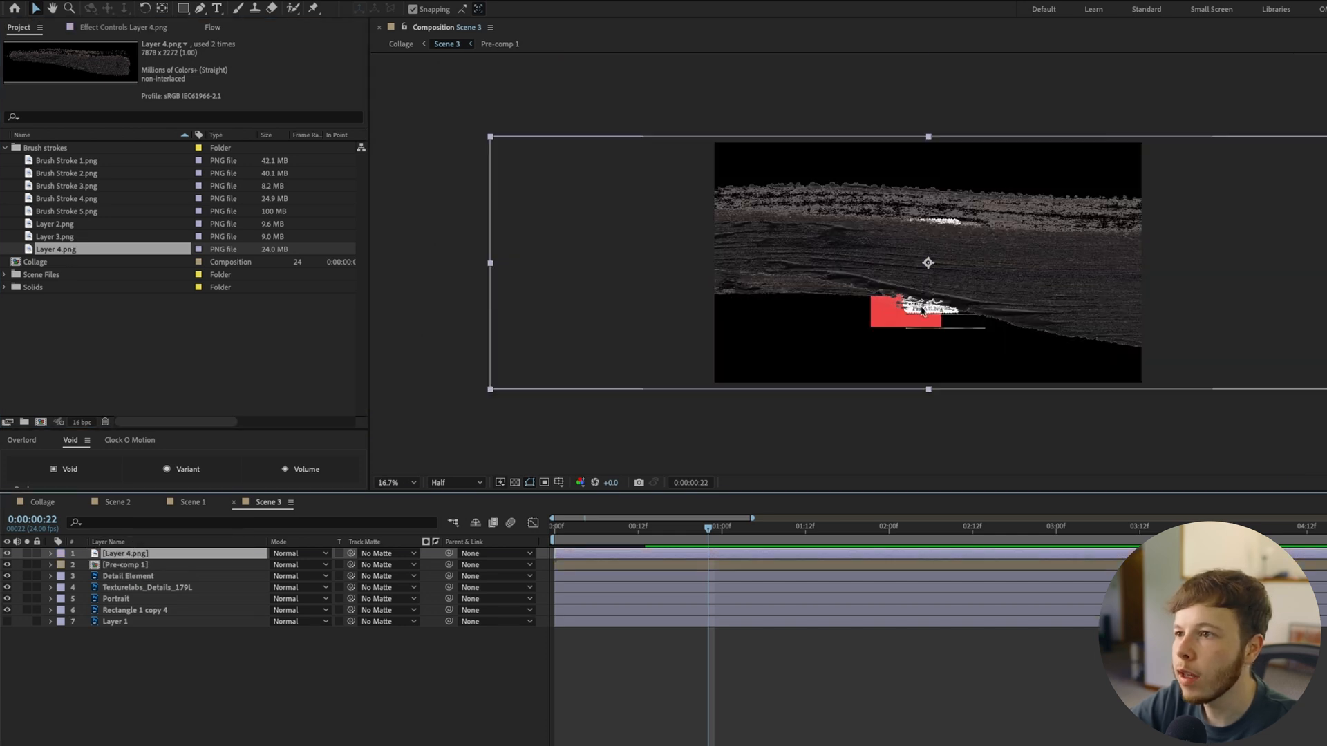
Enlarge Layer 4.png, rotate it to -8°, and move it out of frame to -5322.0, 1308.0
key(s)
drag(288, 564, 331, 564)
drag(1120, 257, 1069, 273)
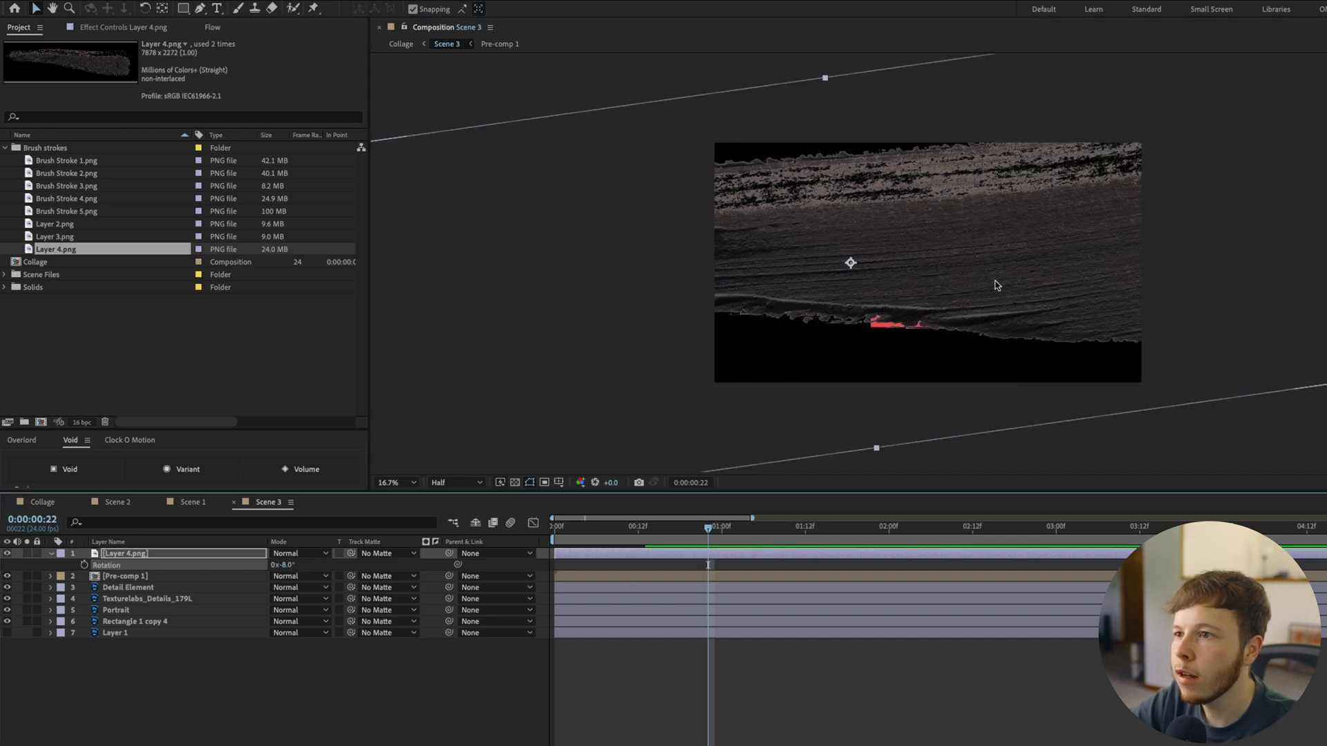
drag(989, 290, 987, 319)
drag(1084, 309, 360, 344)
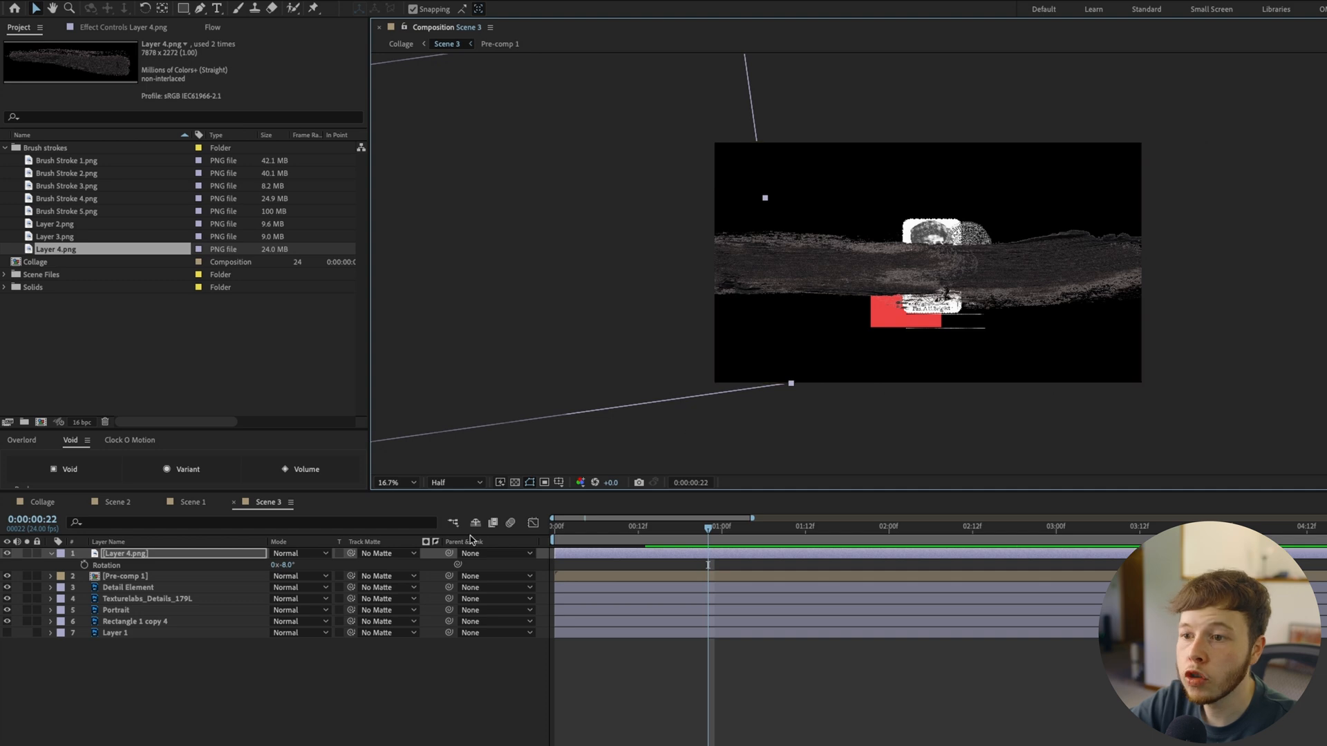
Keyframe Layer 4.png's Position from -5322.0, 1308.0 at 0:00:00:09 to 1692.0, 1308.0 at 0:00:00:17, and convert the keyframes to hold keyframes
drag(747, 543, 619, 550)
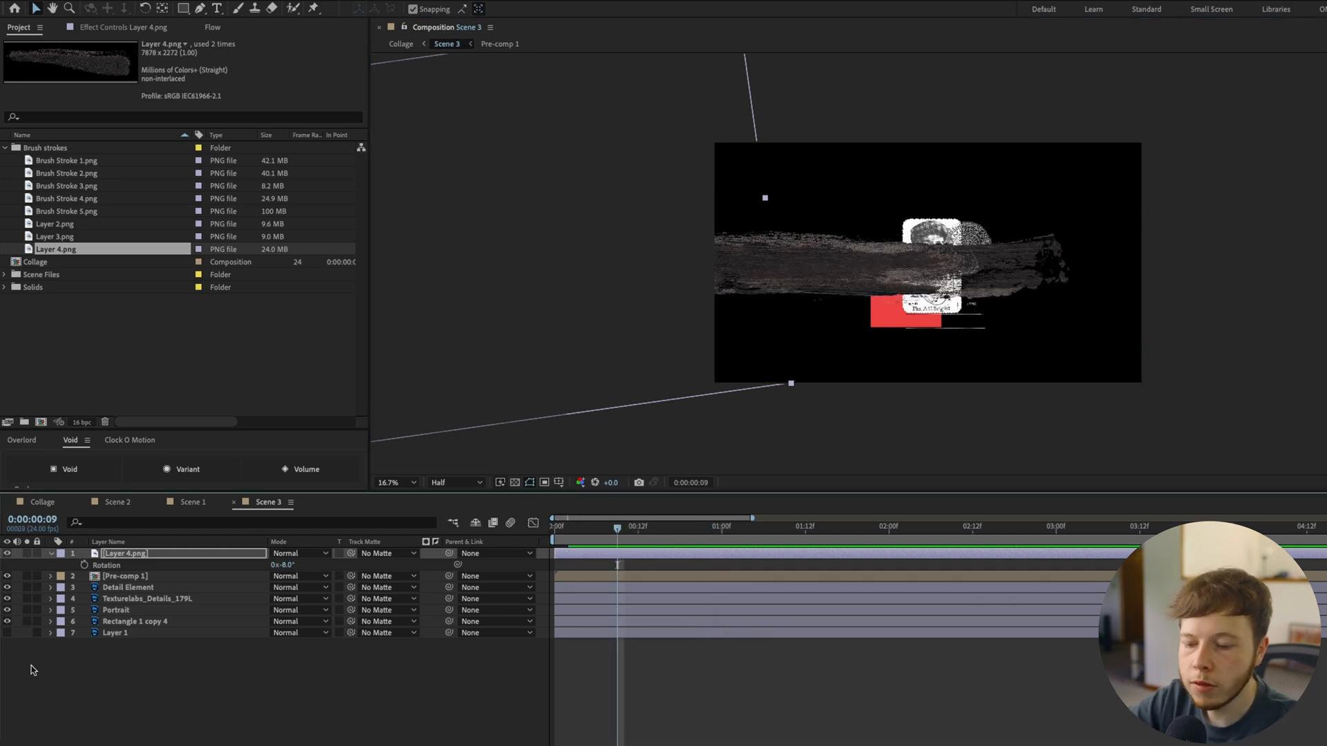
key(alt+p)
key(Page_Down)
key(Page_Down)
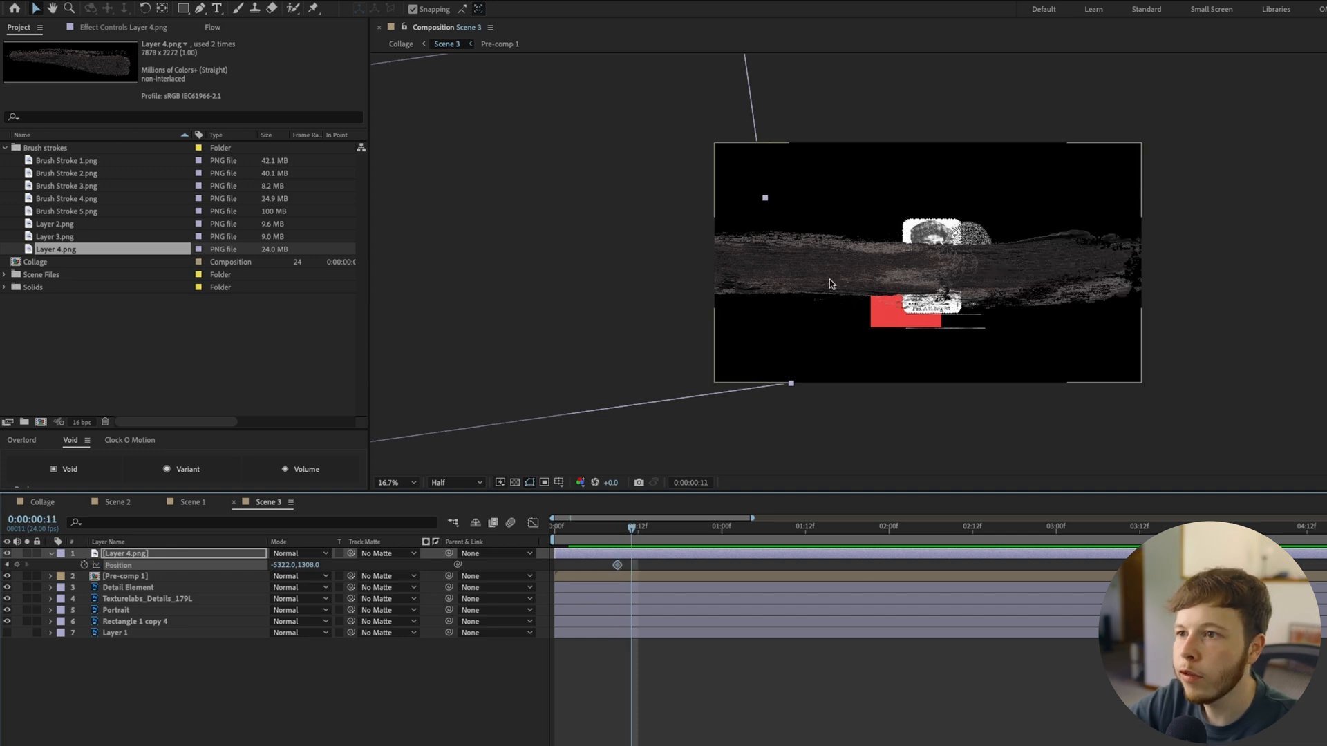
drag(808, 311, 910, 311)
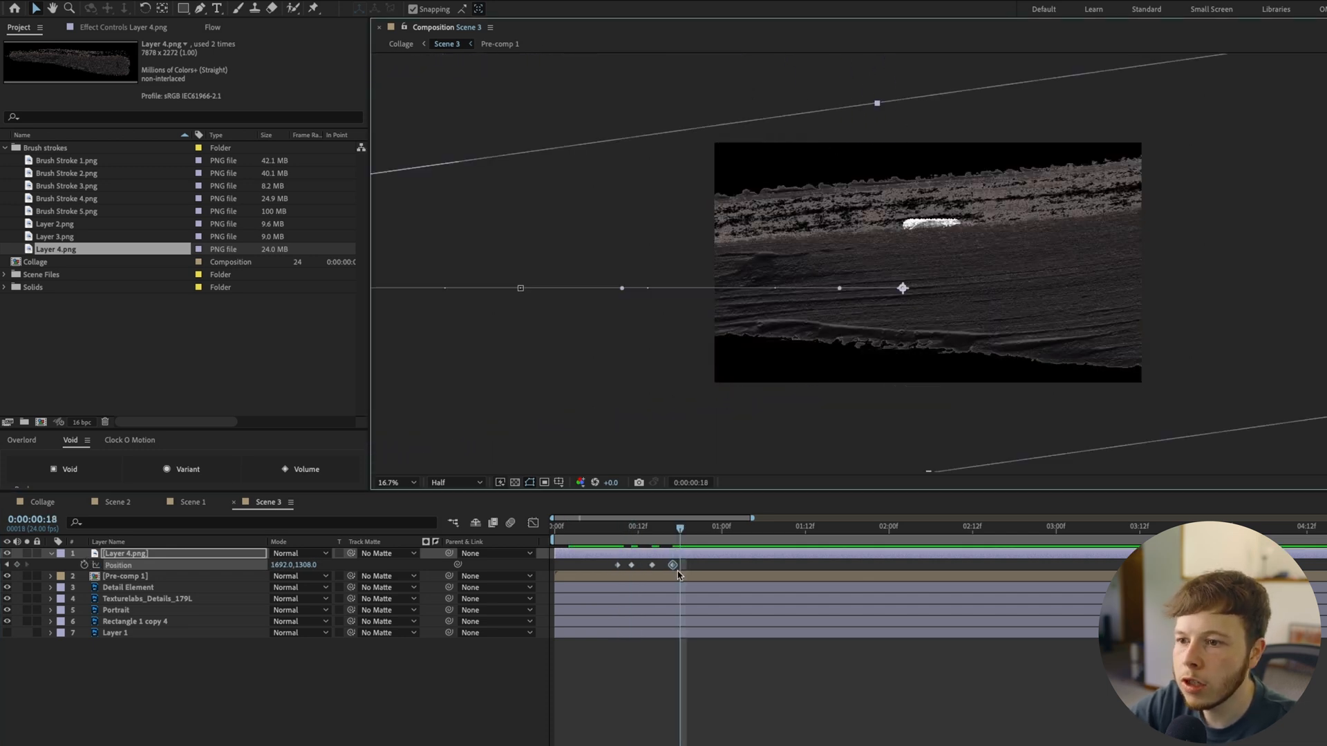
drag(692, 564, 533, 575)
right_click(627, 565)
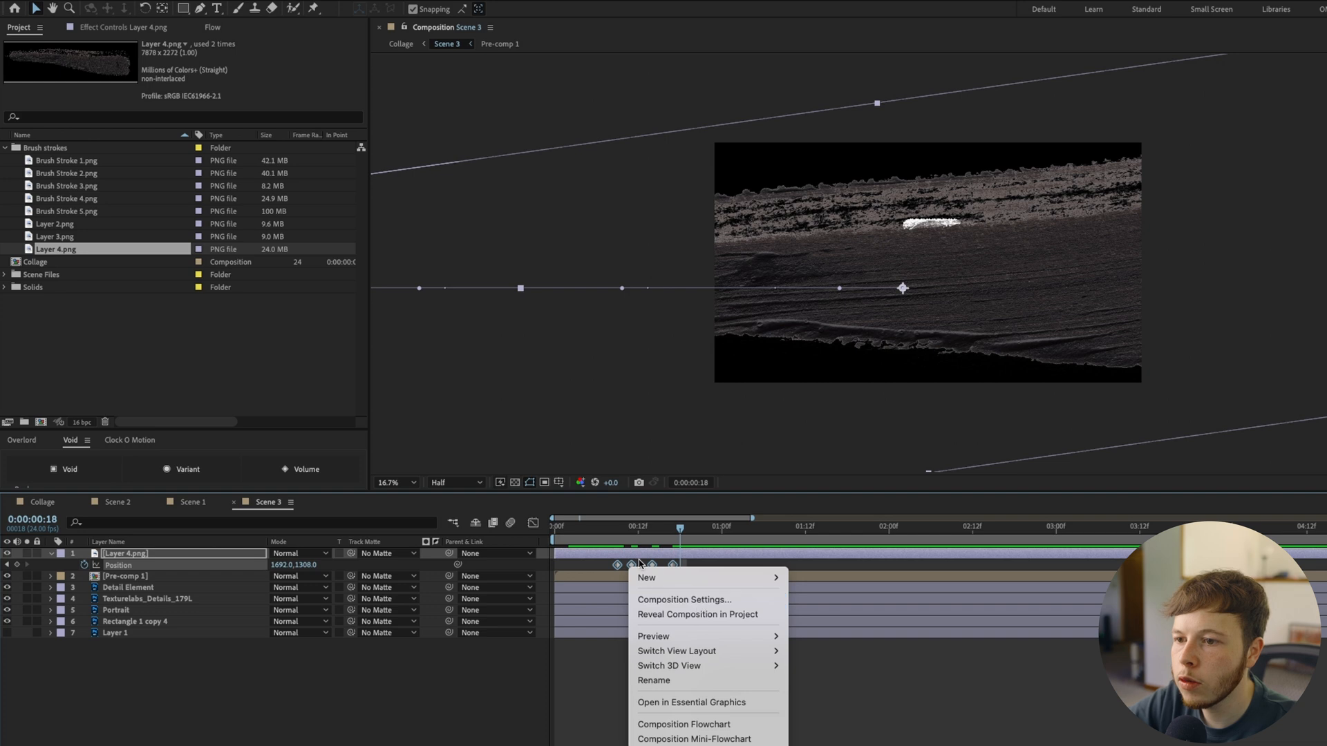
click(634, 562)
right_click(633, 565)
click(674, 676)
Use Layer 4.png as an inverted track matte for Pre-comp 1
drag(351, 576, 128, 555)
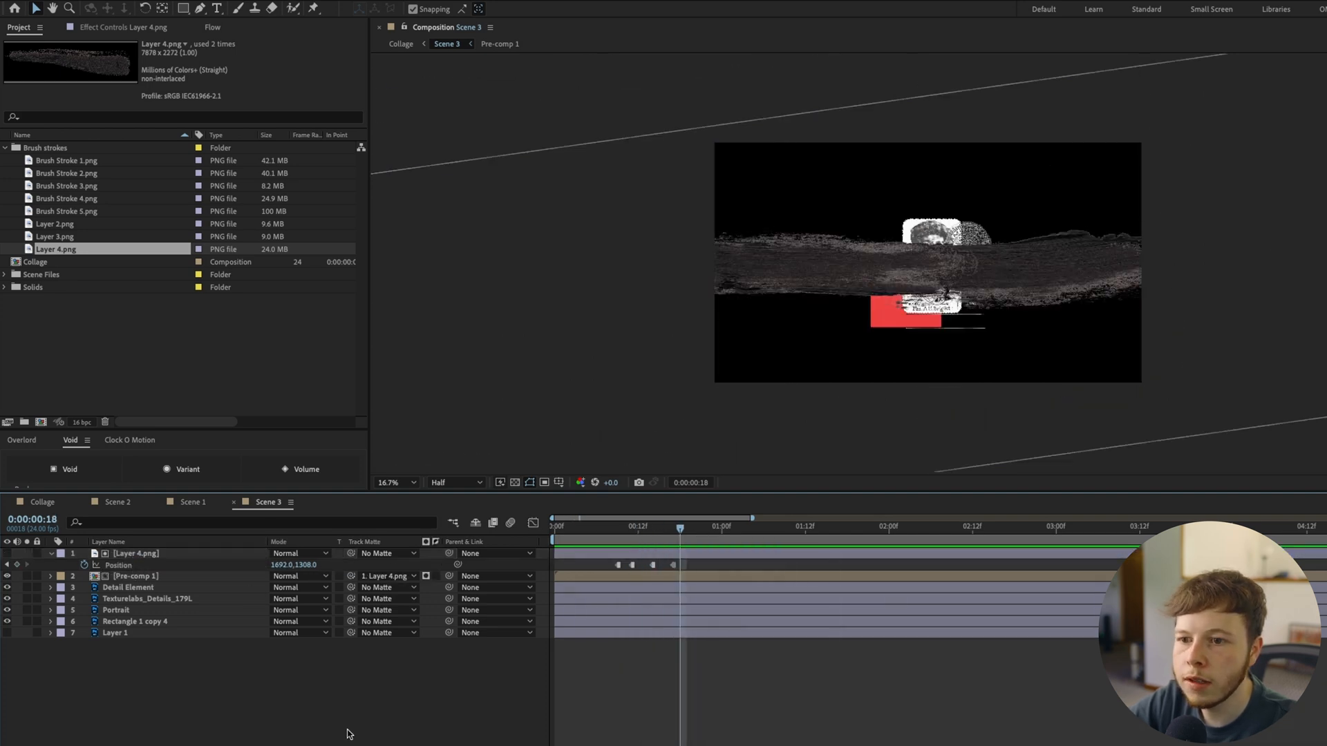
click(132, 578)
click(435, 577)
Trim Layer 4.png and Pre-comp 1 to end at 0:00:00:17 and preview the stroke being wiped away
drag(653, 529, 660, 531)
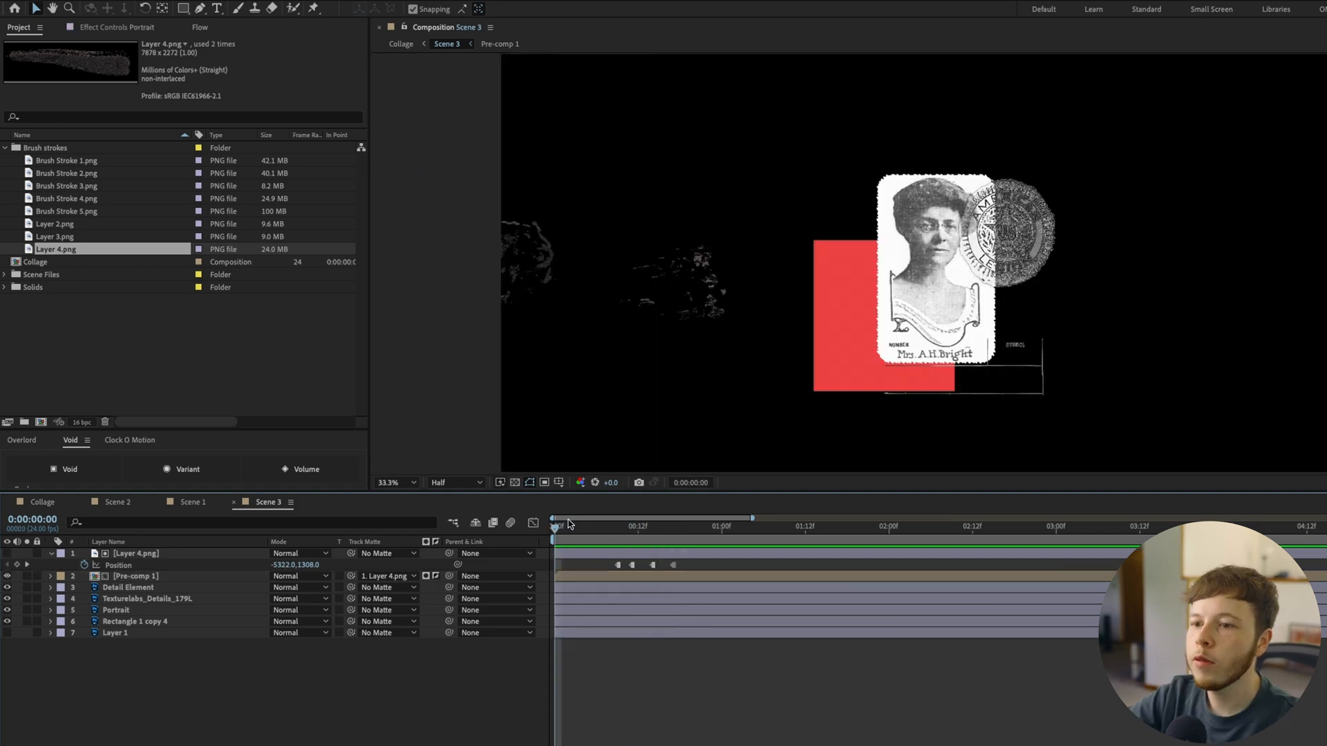
drag(569, 527, 674, 538)
click(688, 554)
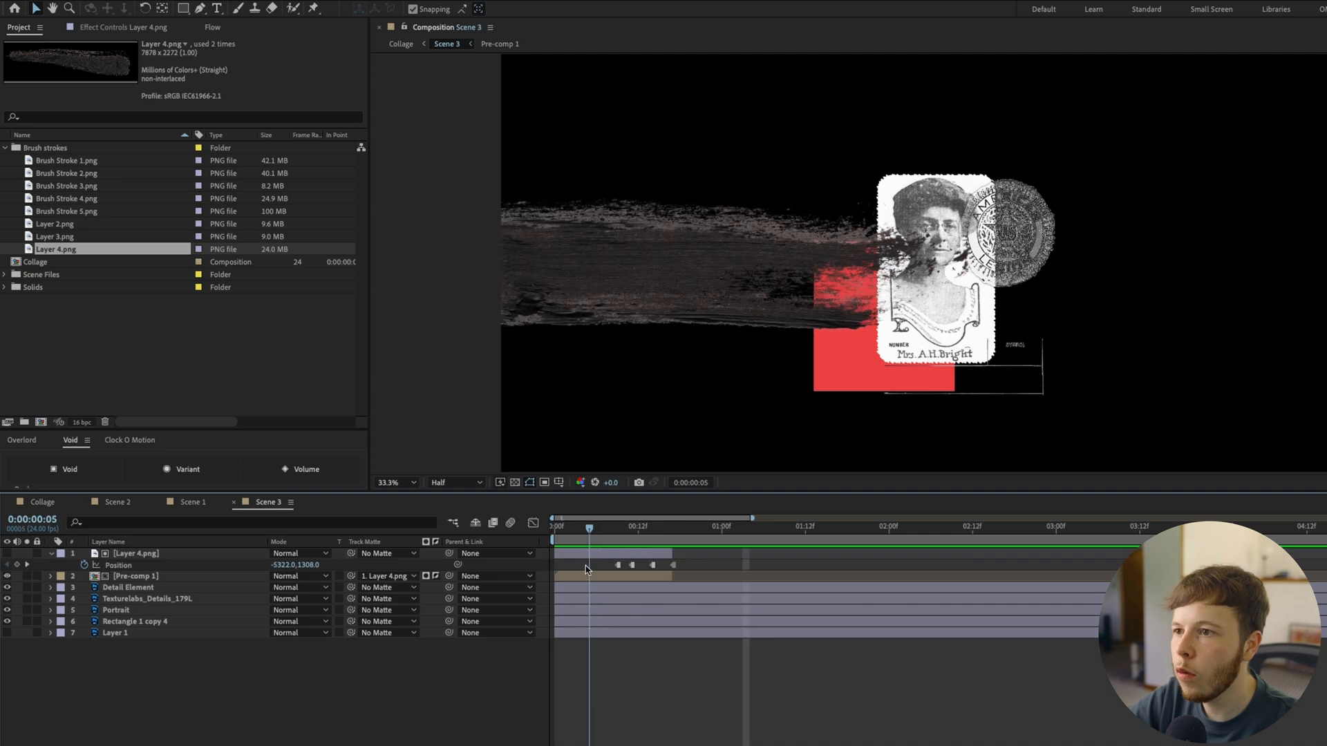
key(space)
key(space)
mouse_move(591, 594)
mouse_down()
mouse_move(609, 596)
mouse_move(591, 605)
mouse_up()
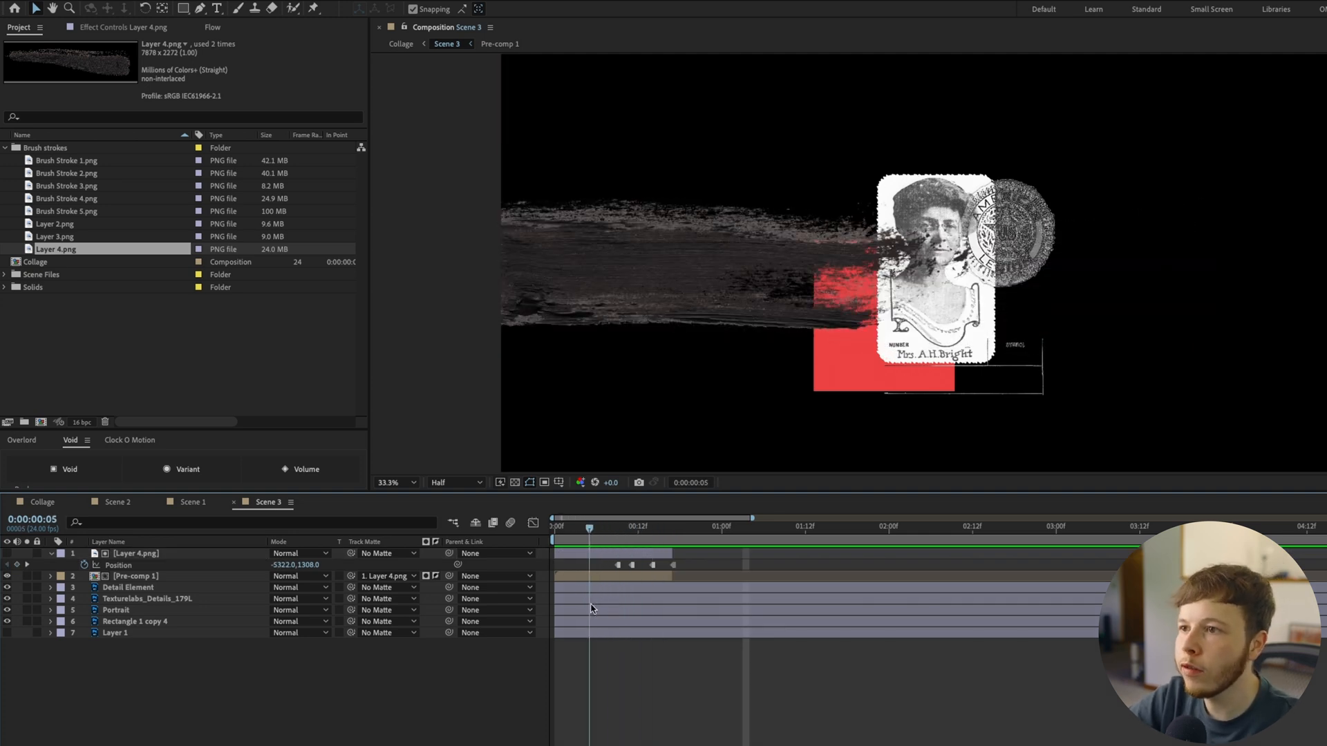
Duplicate Pre-comp 1 and move the copy above Layer 4.png
click(129, 578)
key(ctrl+d)
drag(128, 578, 131, 553)
Use the top Pre-comp 1 as Portrait's track matte and shift that matte layer about eight frames later
click(121, 622)
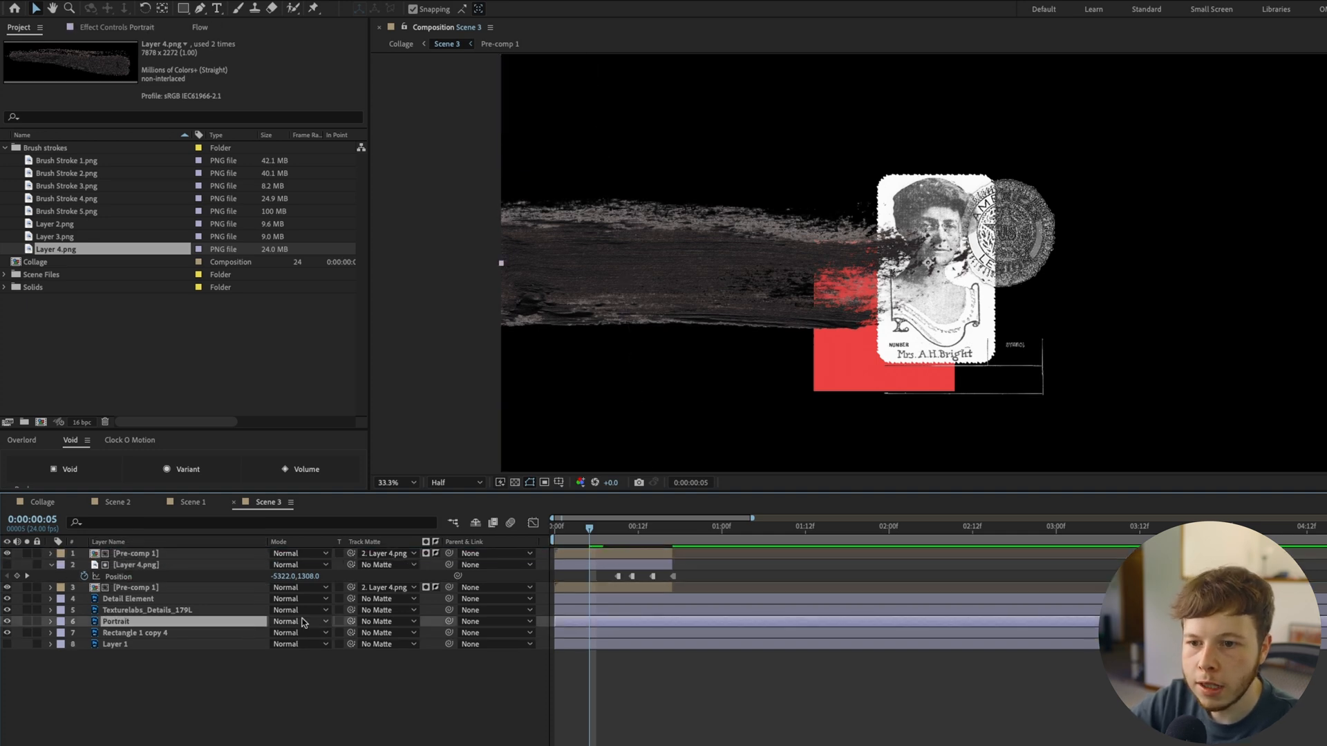
drag(351, 625, 114, 553)
drag(601, 553, 677, 544)
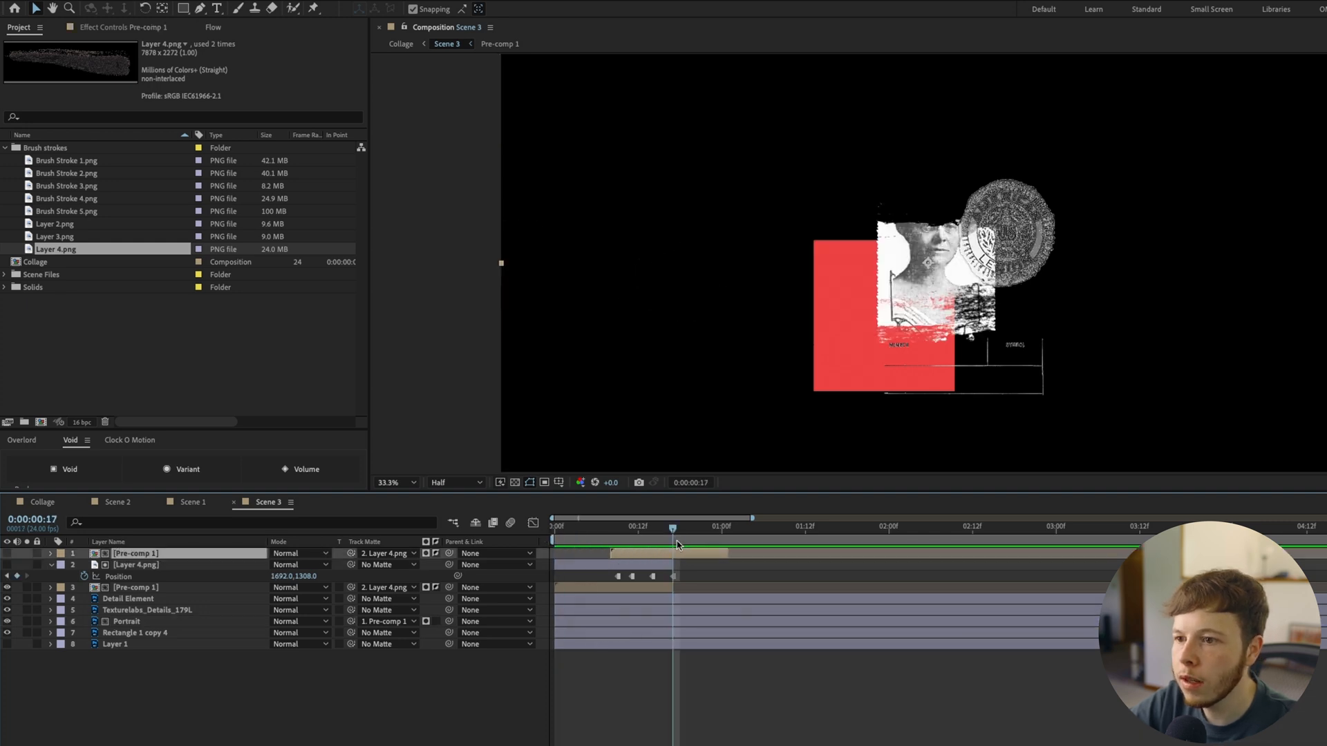
Split the Portrait layer at 0:00:00:17, set the second part to No Matte, and preview the reveal
key(ctrl+shift+d)
key(ctrl+z)
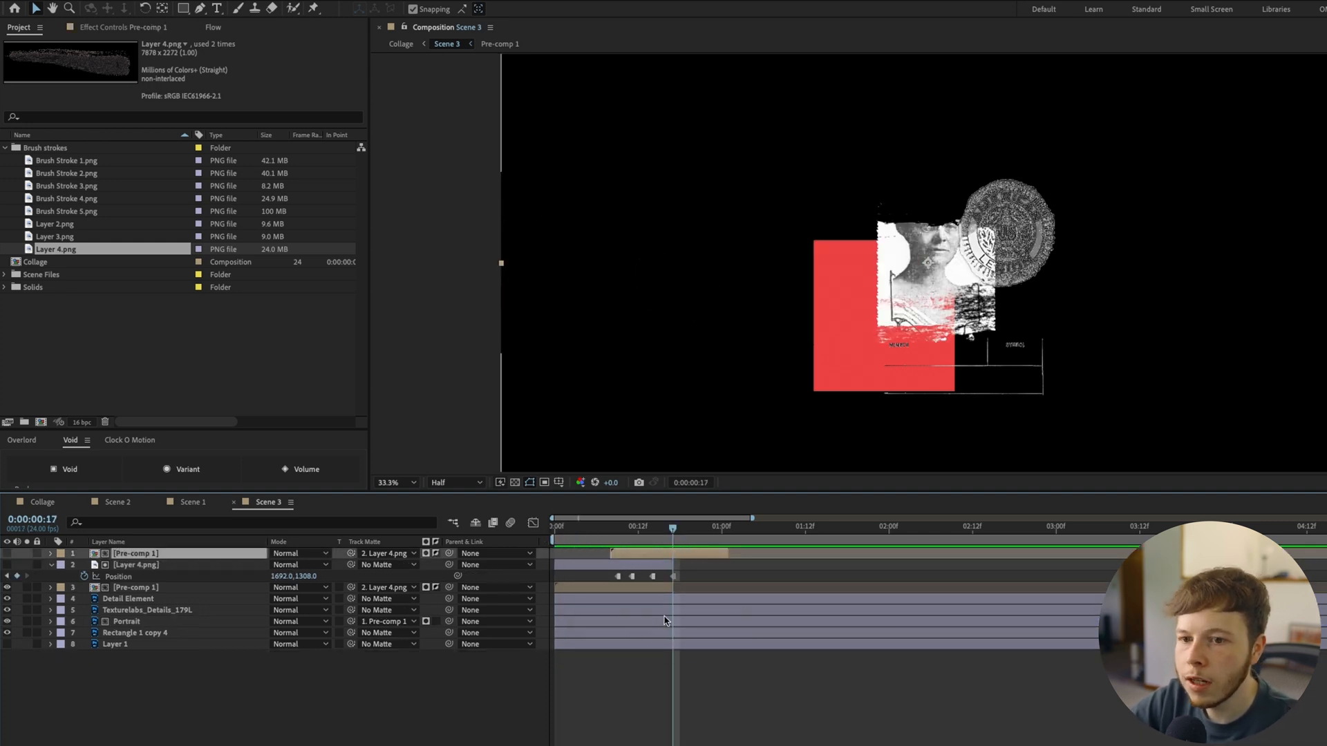
click(141, 622)
key(ctrl+shift+d)
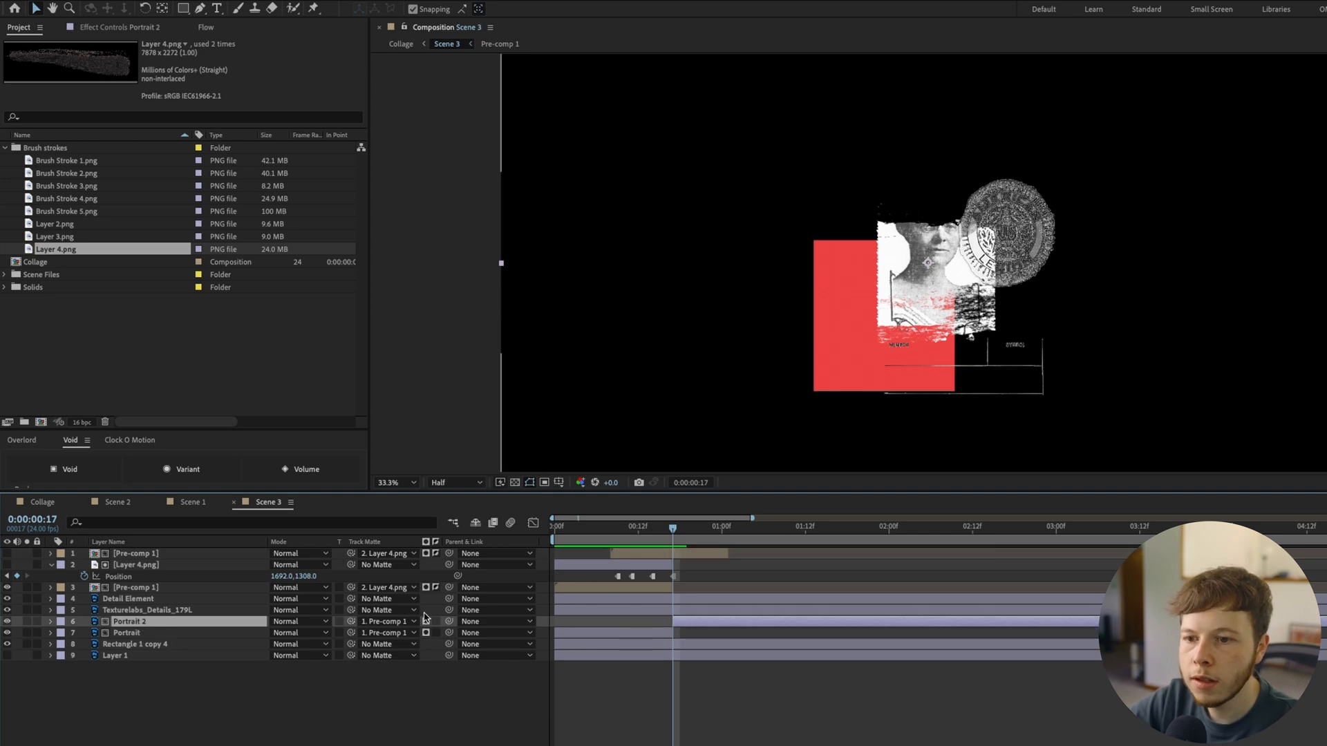
click(413, 622)
click(387, 631)
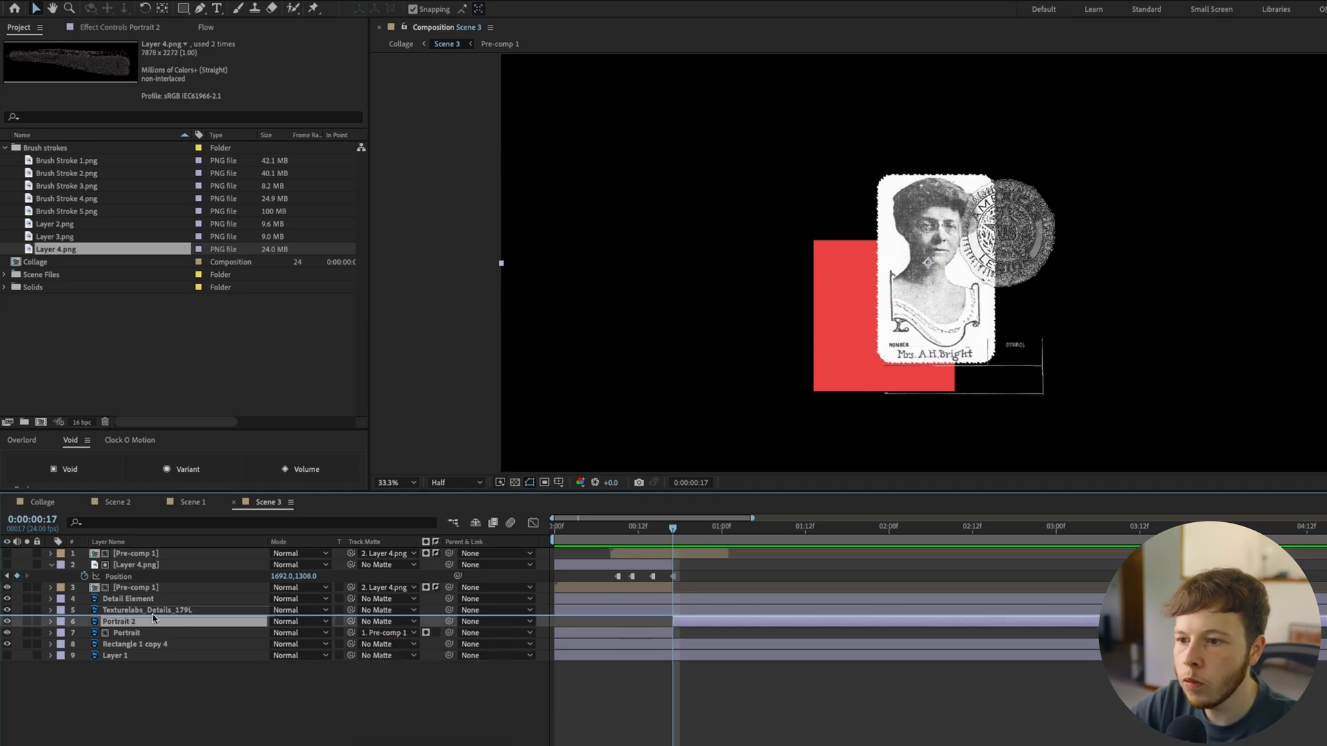
key(space)
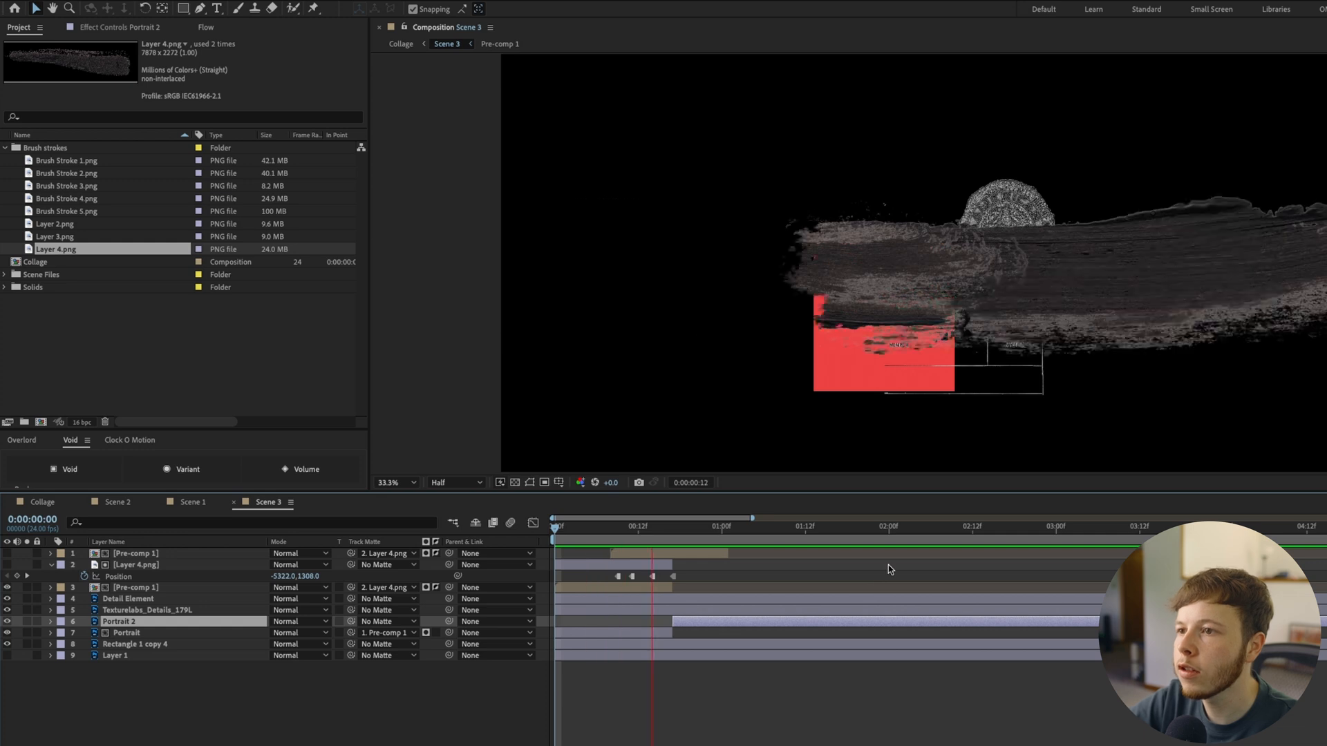
key(space)
key(space)
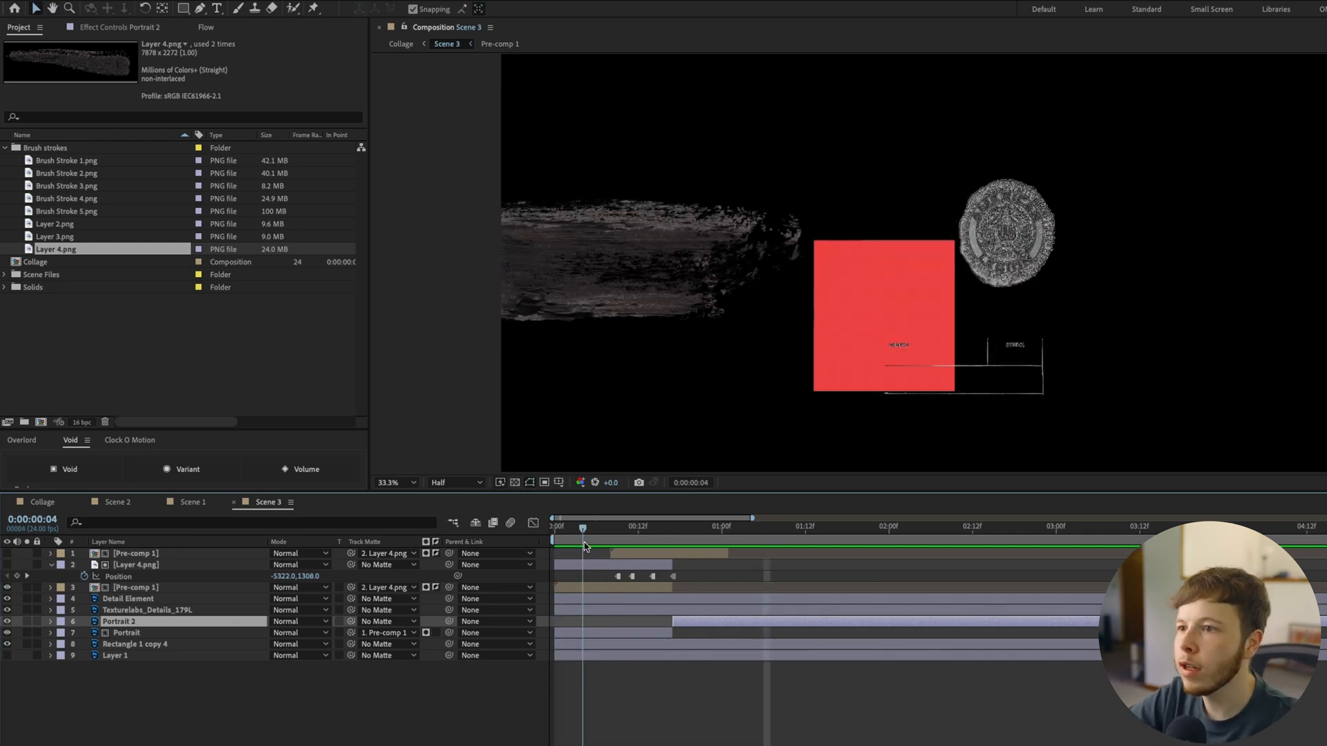
Duplicate Detail Element and move the original layer beneath Texturelabs_Details_179L
click(129, 601)
key(ctrl+d)
drag(153, 612, 139, 628)
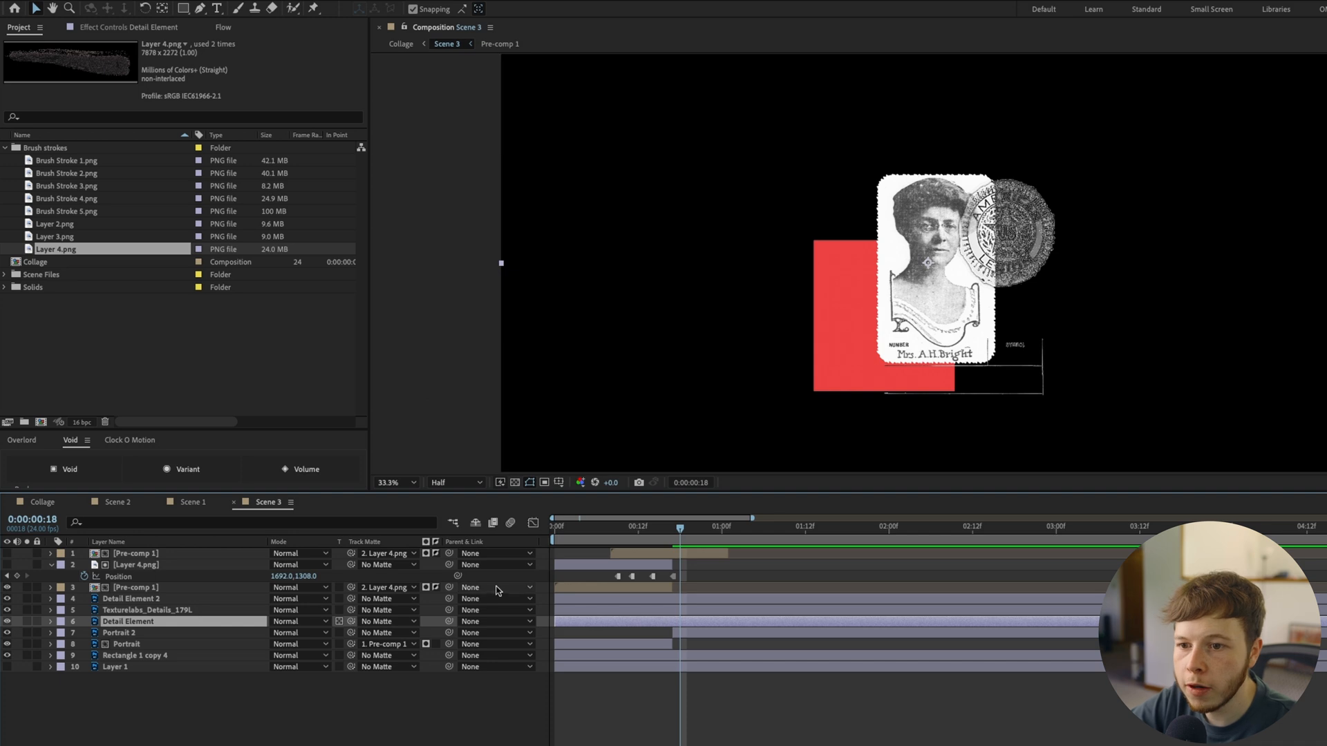
Use the top Pre-comp 1 as Detail Element's track matte and move Detail Element 2 beneath Rectangle 1 copy 4
drag(352, 621, 144, 551)
key(Page_Up)
click(144, 611)
click(164, 602)
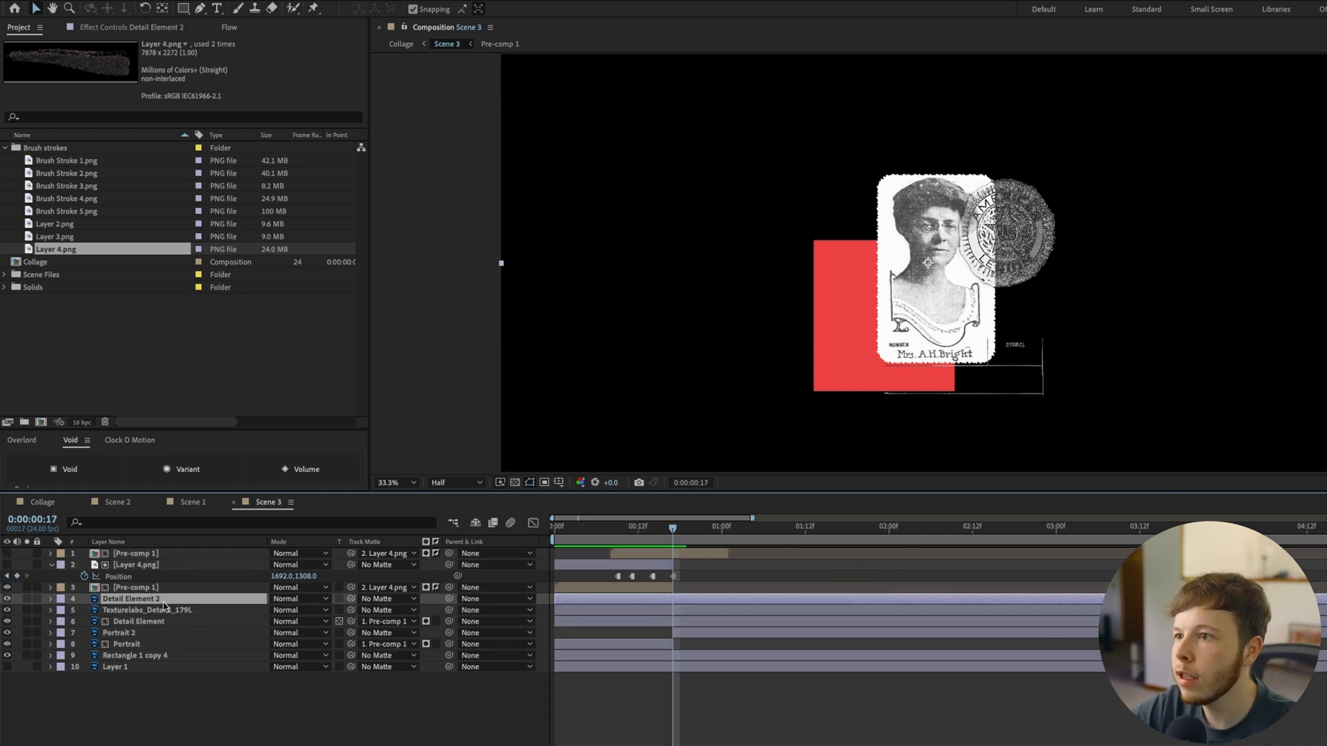
key(Return)
drag(154, 603, 137, 660)
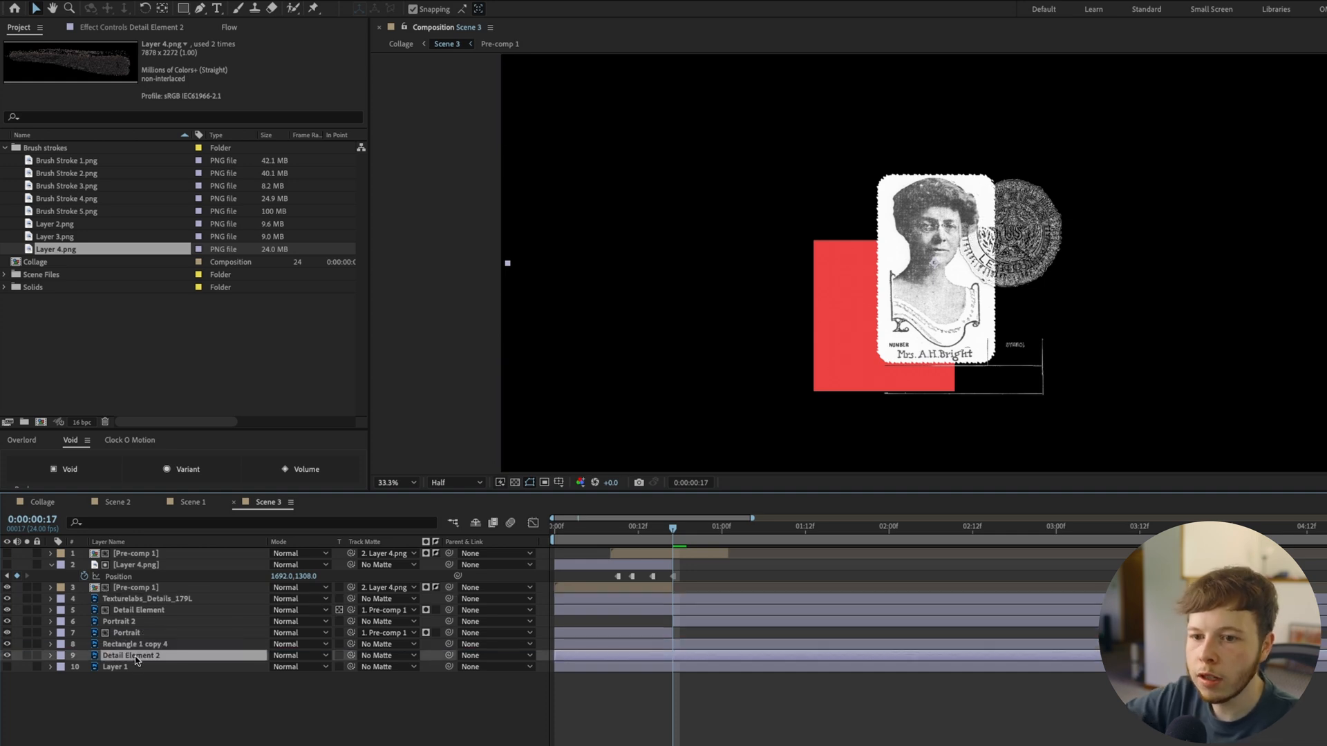
Keyframe Detail Element 2 at 0:00:00:15 with a 64% scale and position 1800, 1170, tucked behind the portrait
key(p)
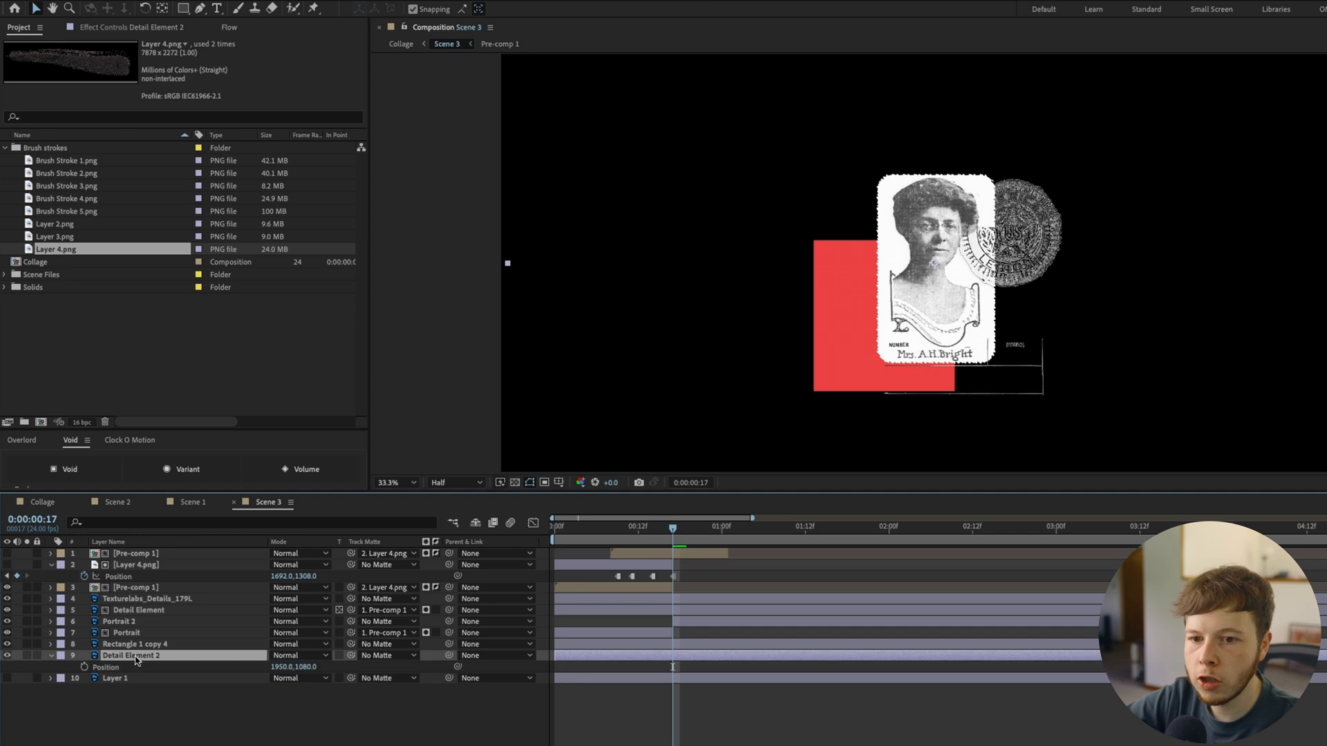
key(shift+s)
key(Page_Up)
key(Page_Up)
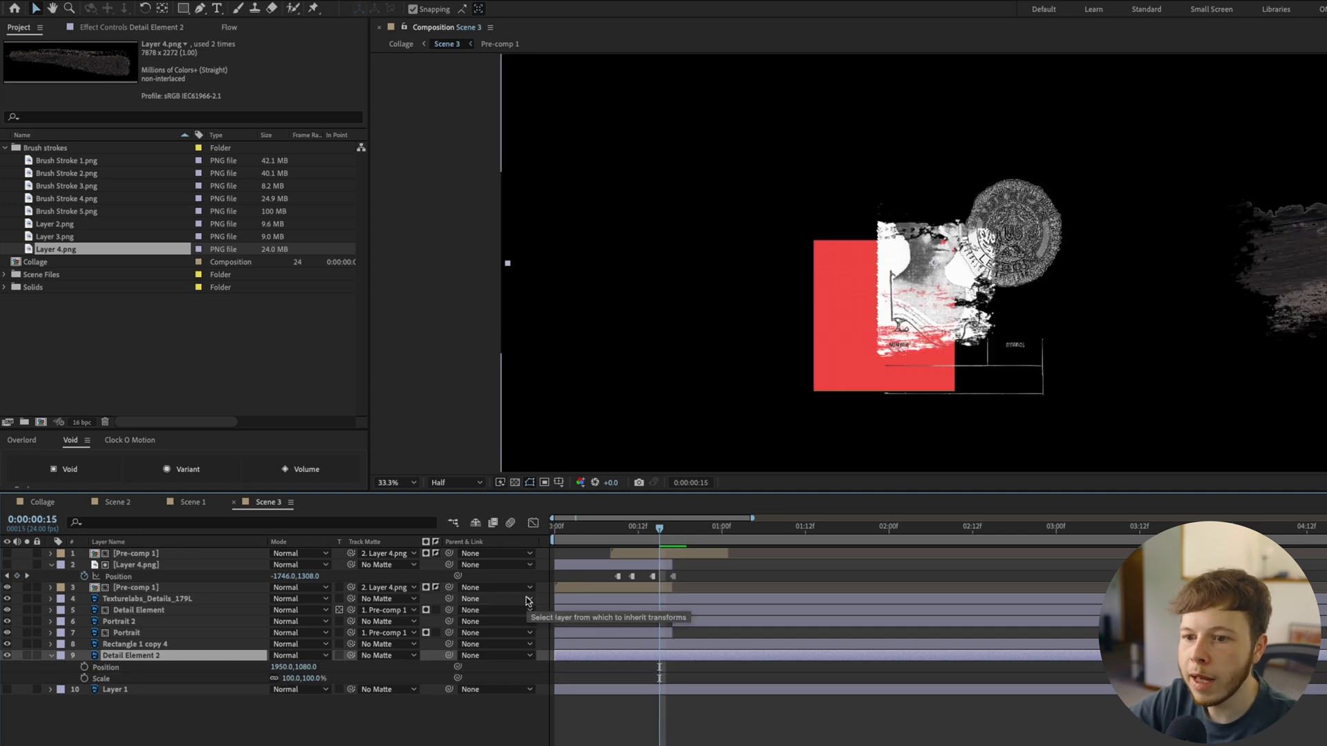
drag(289, 681, 271, 686)
key(shift+Down)
key(shift+Left)
key(shift+Down)
key(shift+Left)
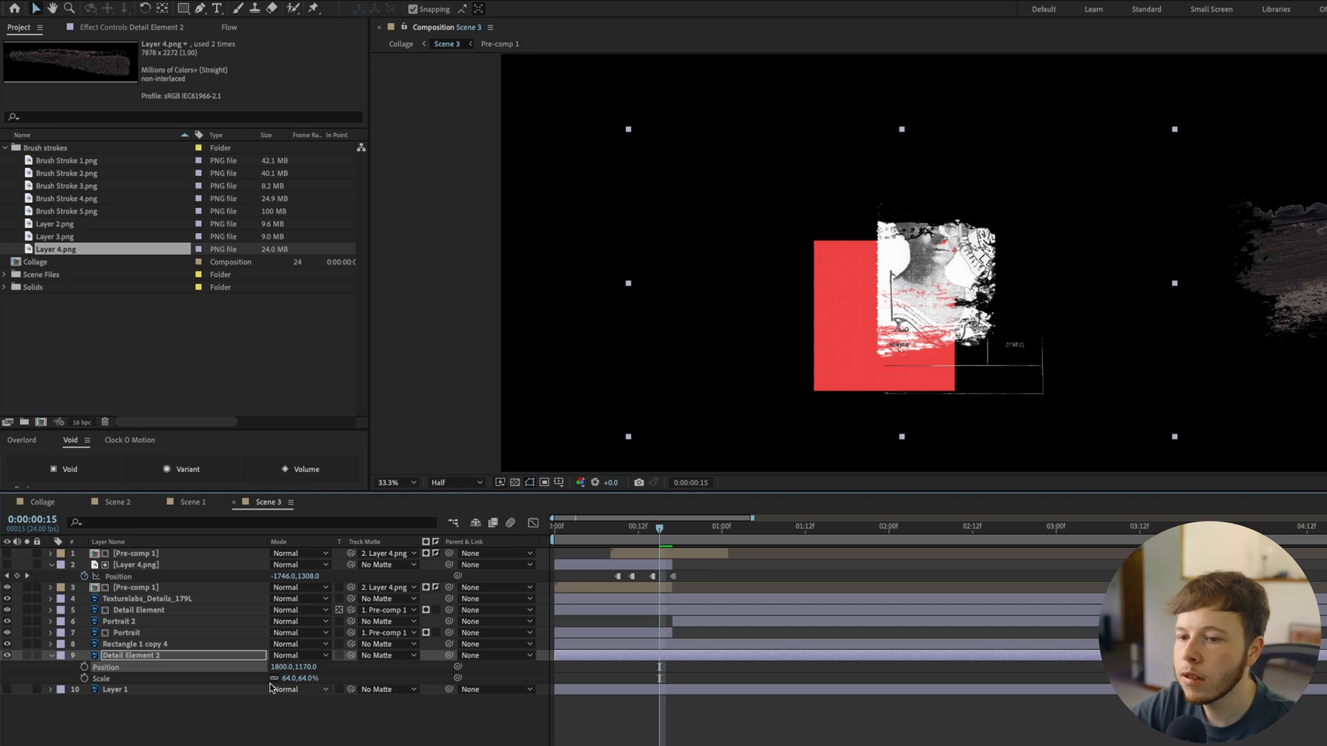
click(84, 679)
click(84, 668)
Keyframe Detail Element 2 at 0:00:00:17 with a 70% scale and position 1893, 1114
key(Page_Down)
key(Page_Down)
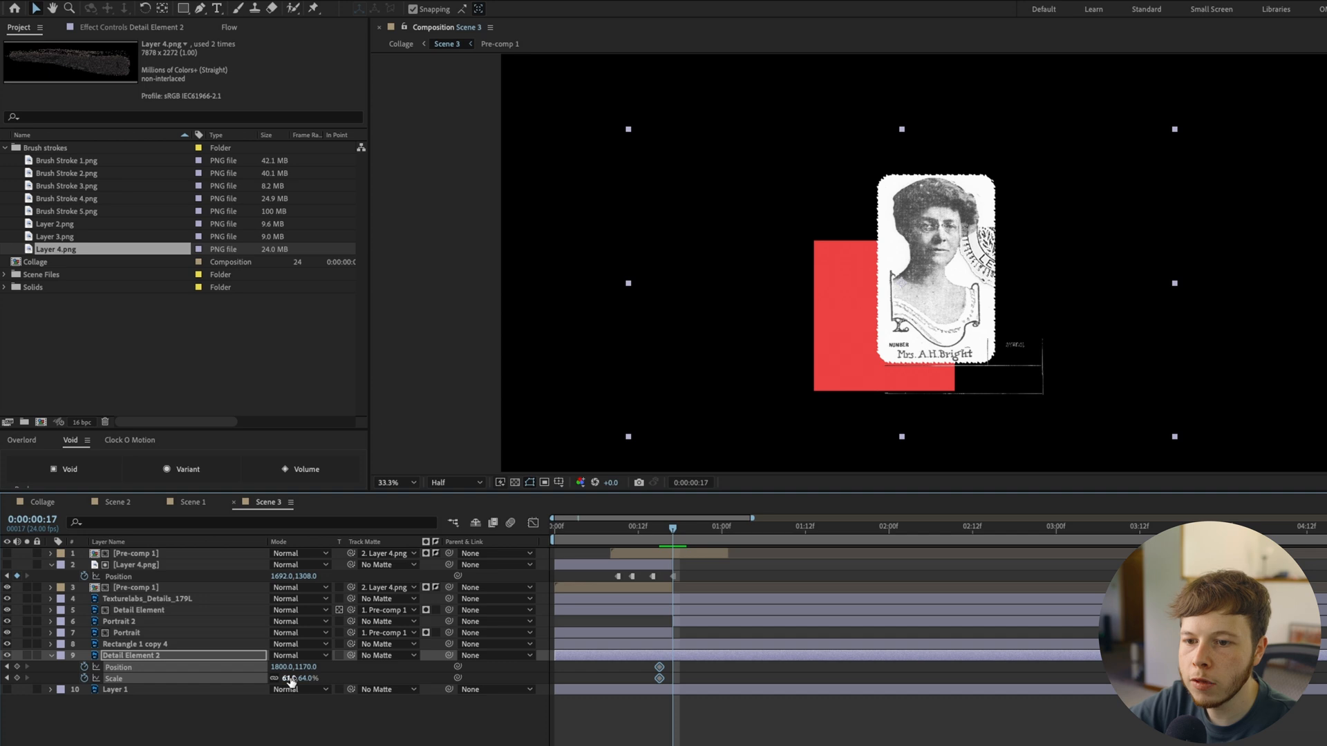
click(294, 678)
text(70)
key(Return)
drag(285, 668, 336, 658)
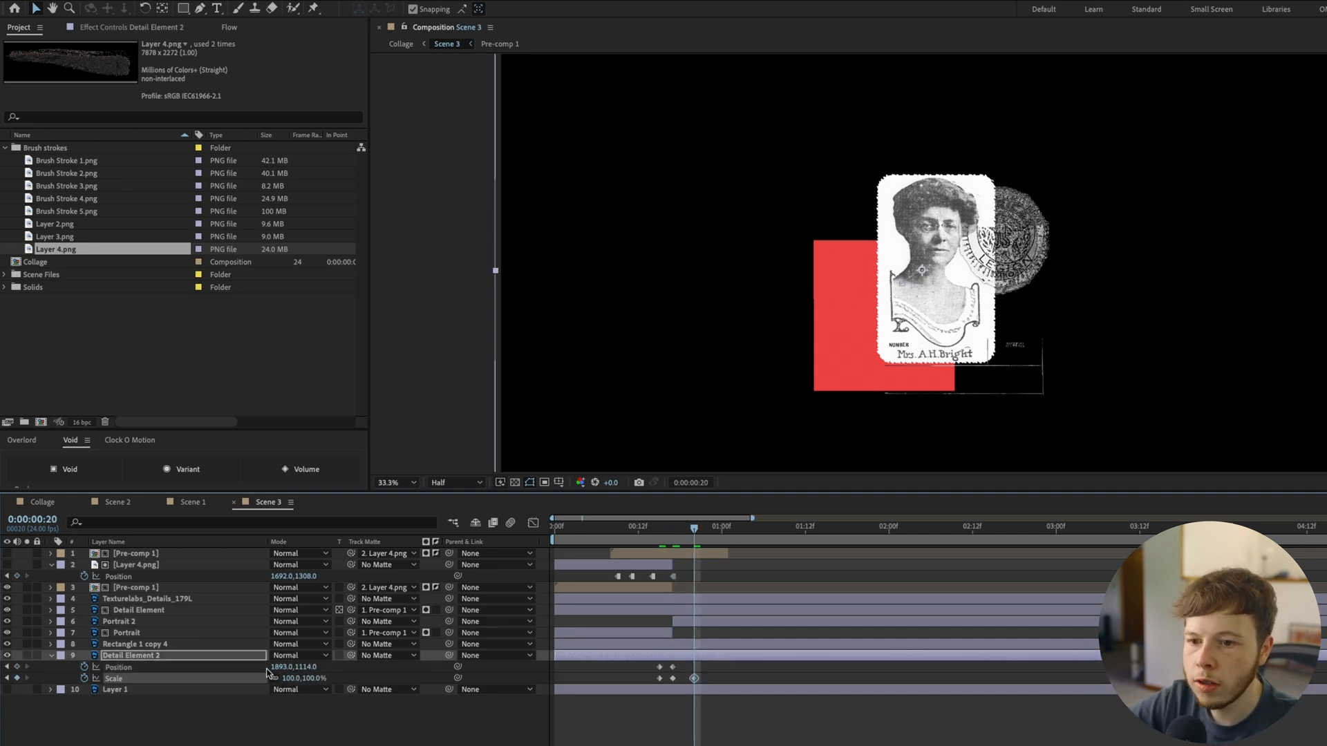
Keyframe Detail Element 2 at 0:00:00:20 with 100% scale and position 1920, 1080, and convert its keyframes to hold
text(20)
key(Tab)
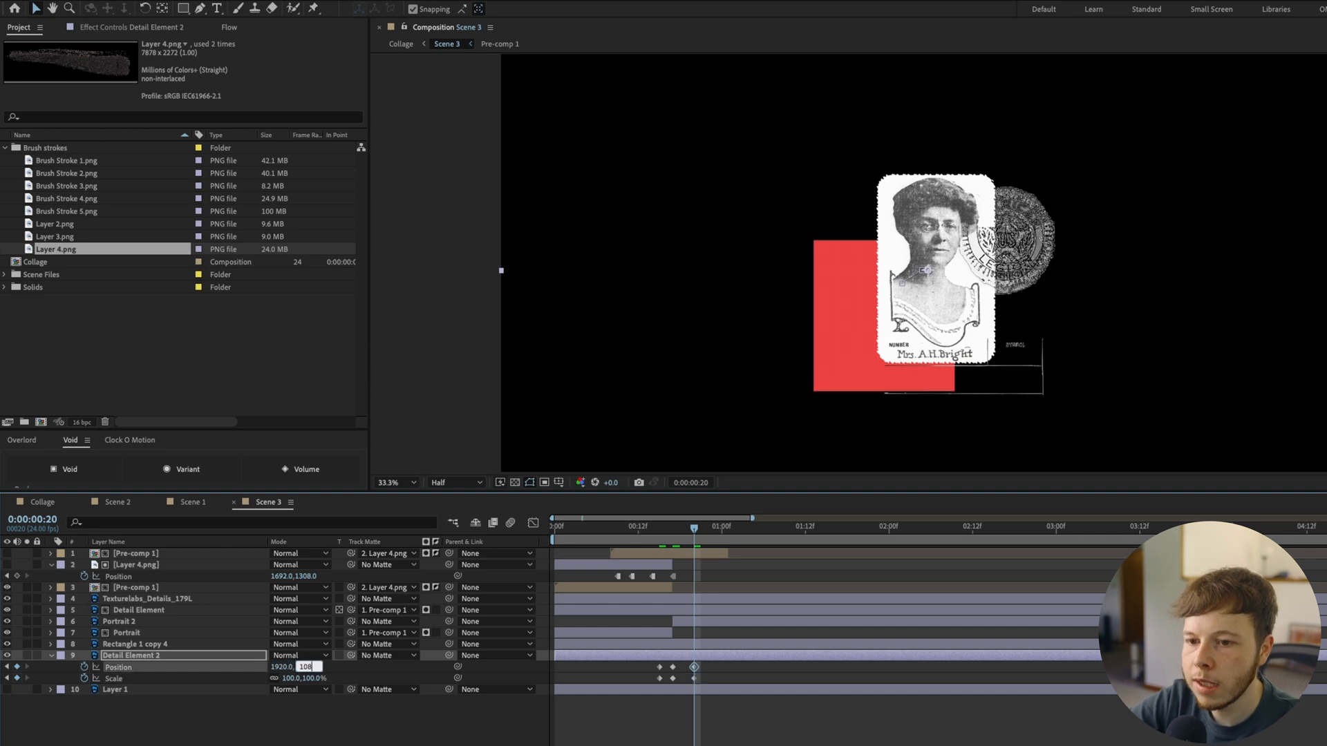
text(1080)
key(Return)
click(683, 716)
Preview the portrait reveal and the seal popping out in Scene 3, and inspect the portrait and line details up close
drag(684, 537, 653, 534)
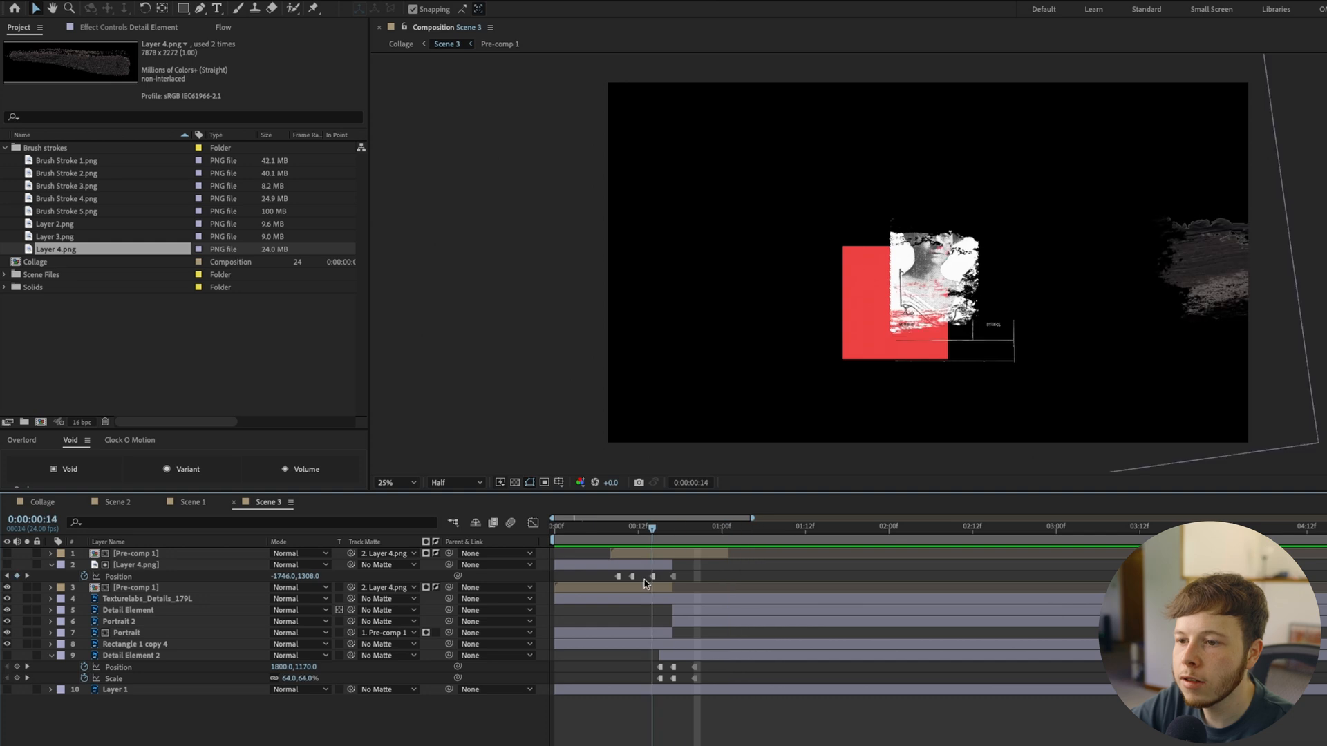
key(space)
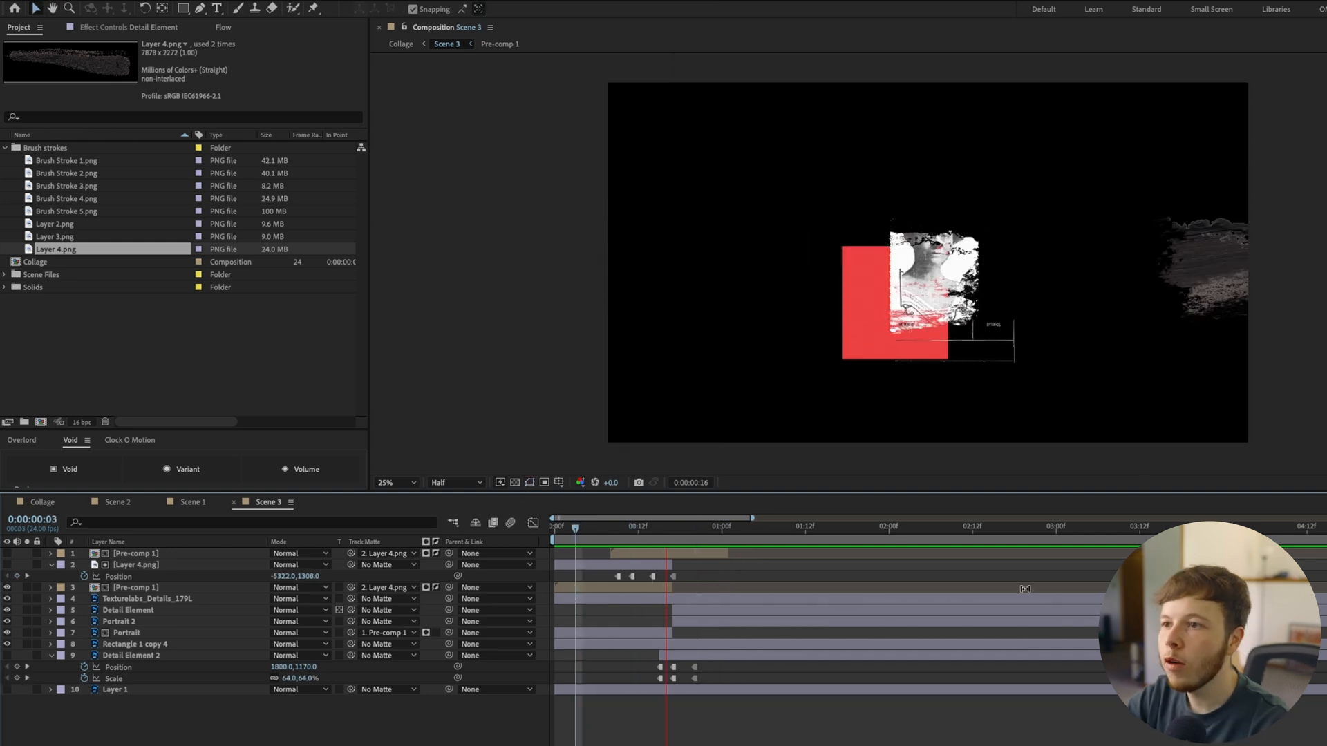
key(space)
scroll(978, 238, up, 2)
scroll(985, 232, down, 2)
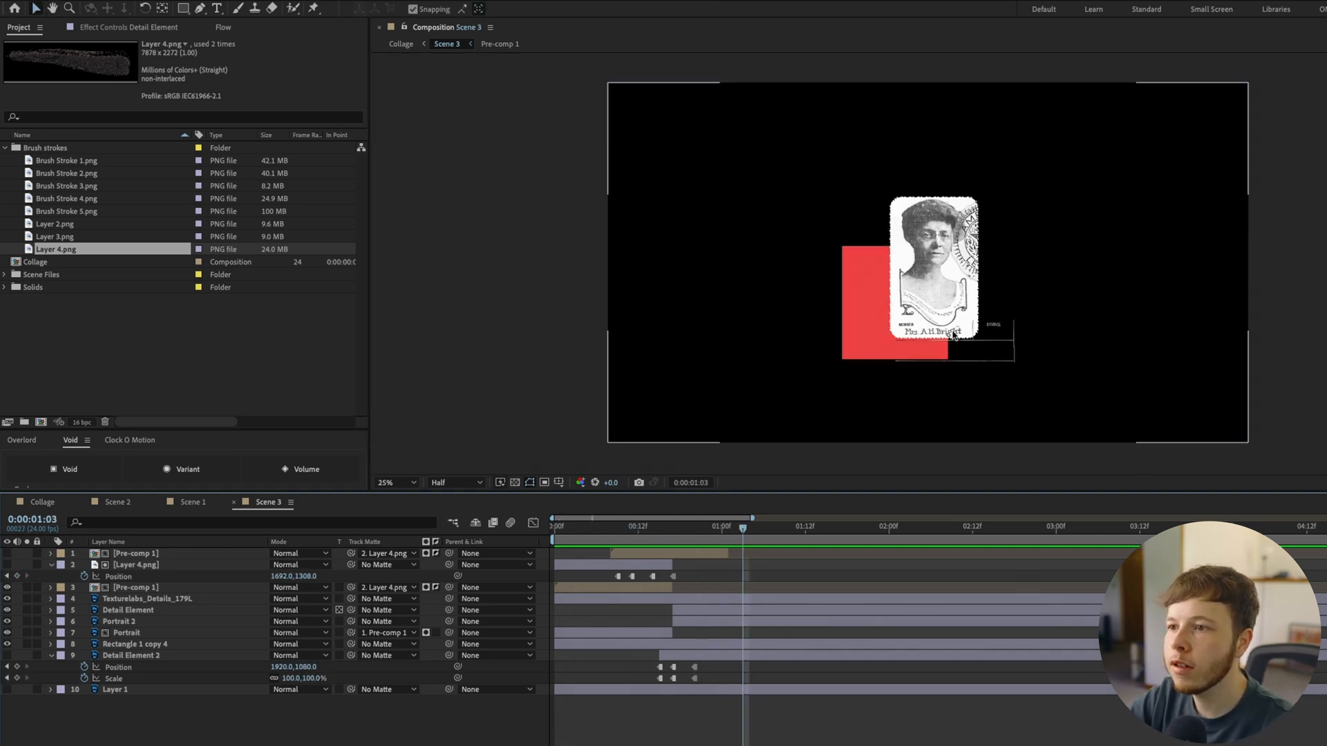
scroll(966, 317, up, 2)
drag(1012, 383, 993, 328)
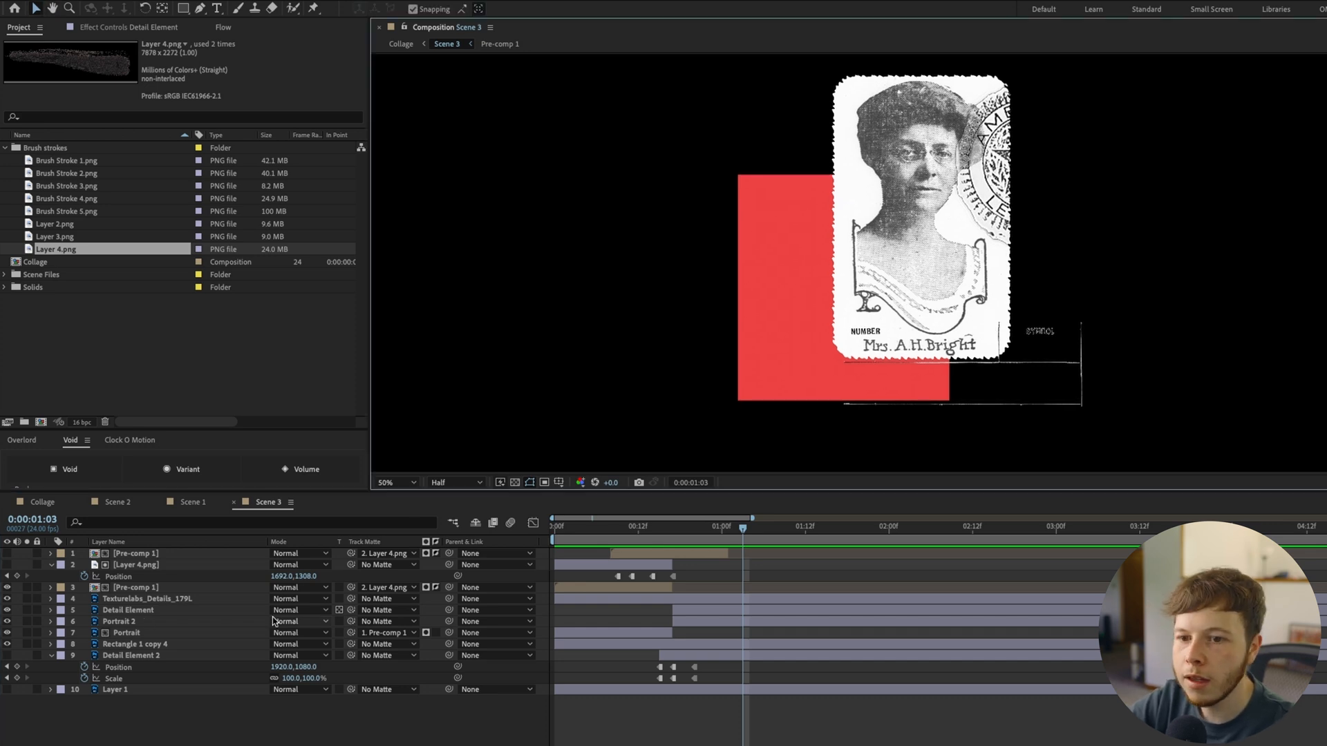
Add Brush Stroke 5.png beneath Rectangle 1 copy 4 and scale it to 24%
drag(708, 534, 736, 533)
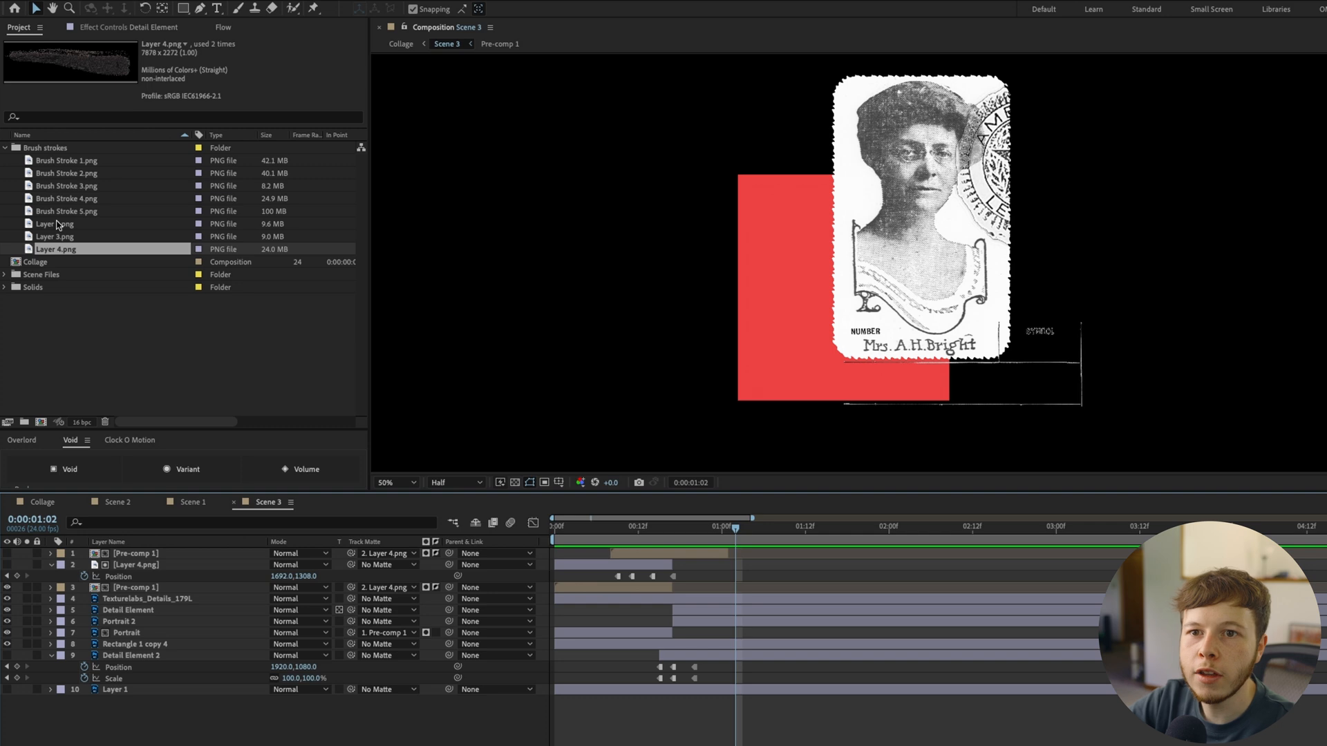
click(59, 225)
click(69, 212)
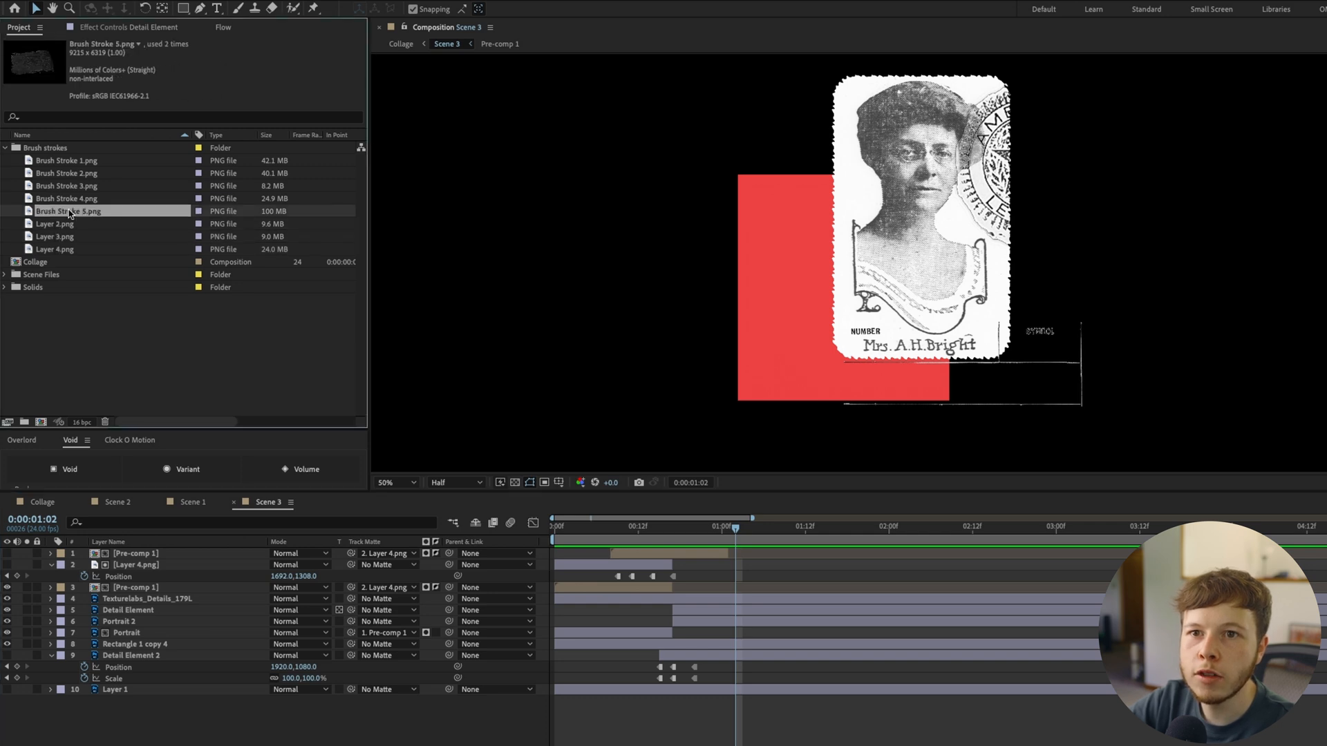
drag(65, 214, 131, 650)
scroll(819, 359, down, 2)
key(s)
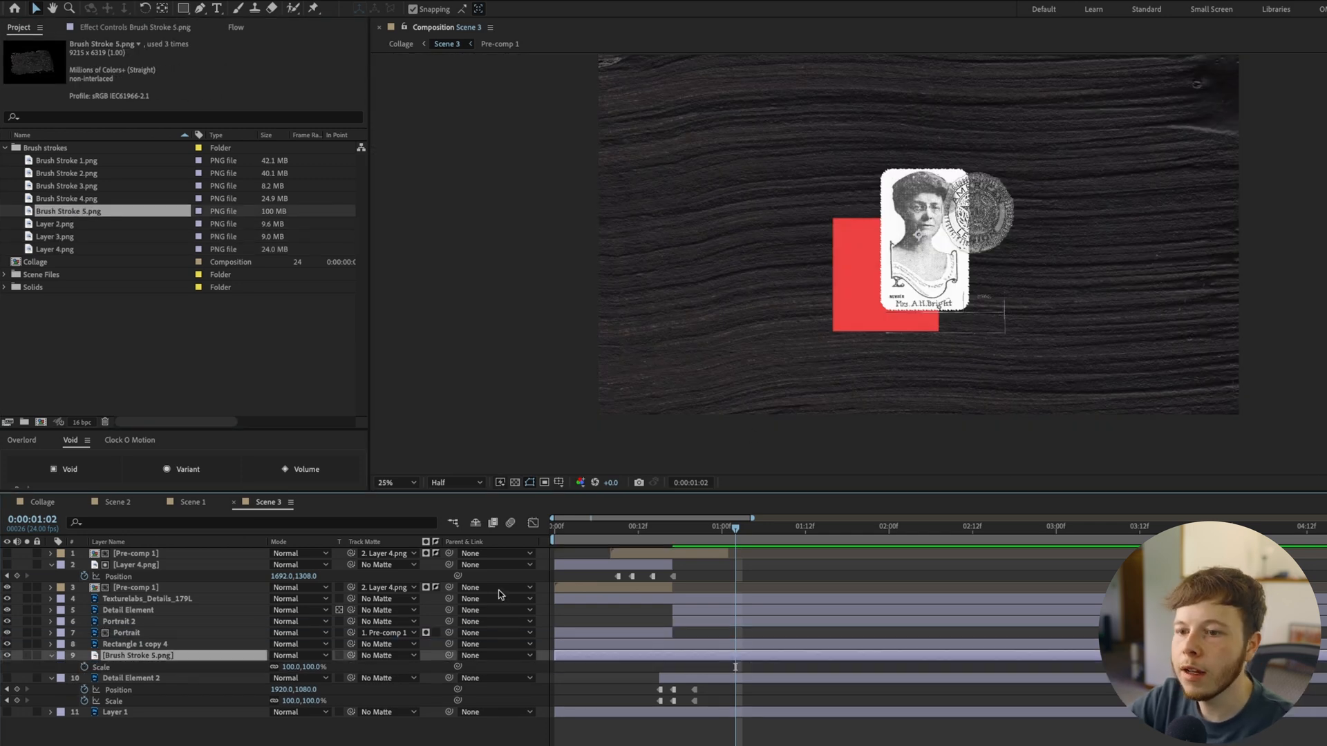
drag(293, 669, 245, 675)
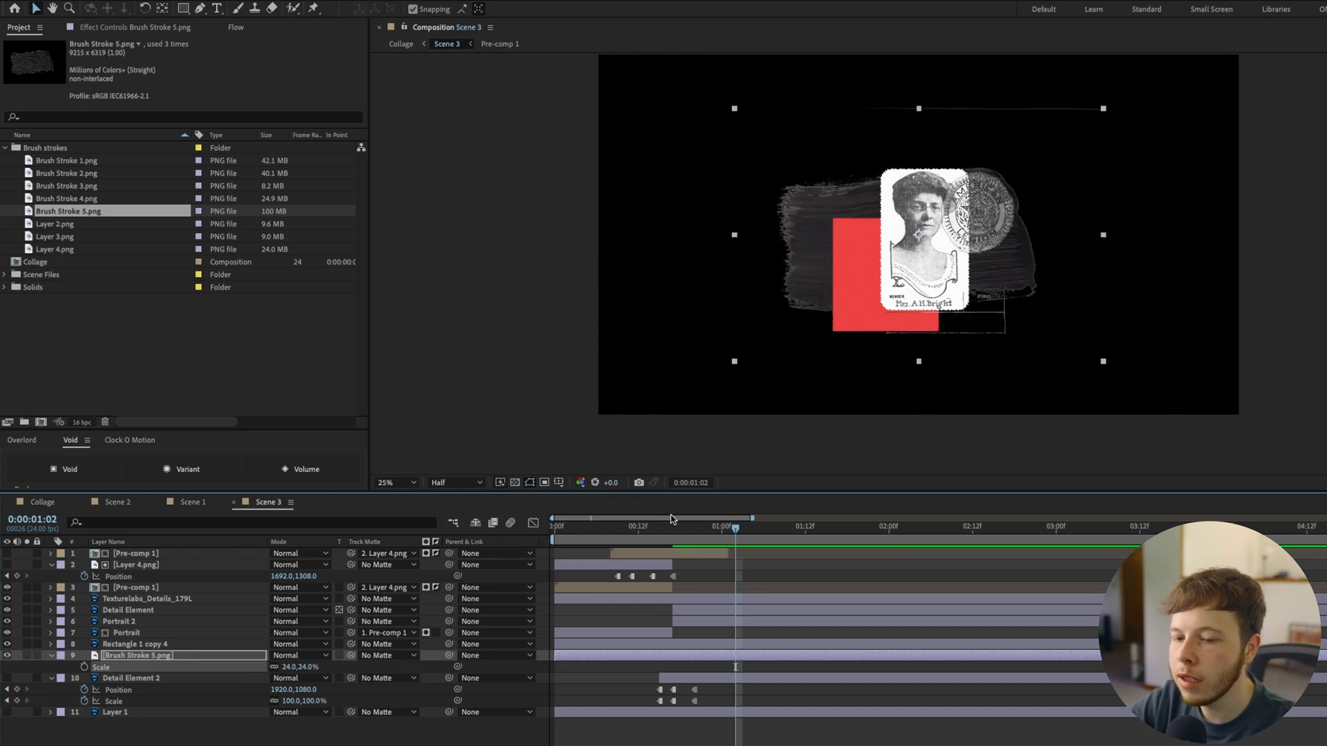
Rotate Brush Stroke 5.png by 90°, place it over the red rectangle and move its layer above Rectangle 1 copy 4
key(shift+r)
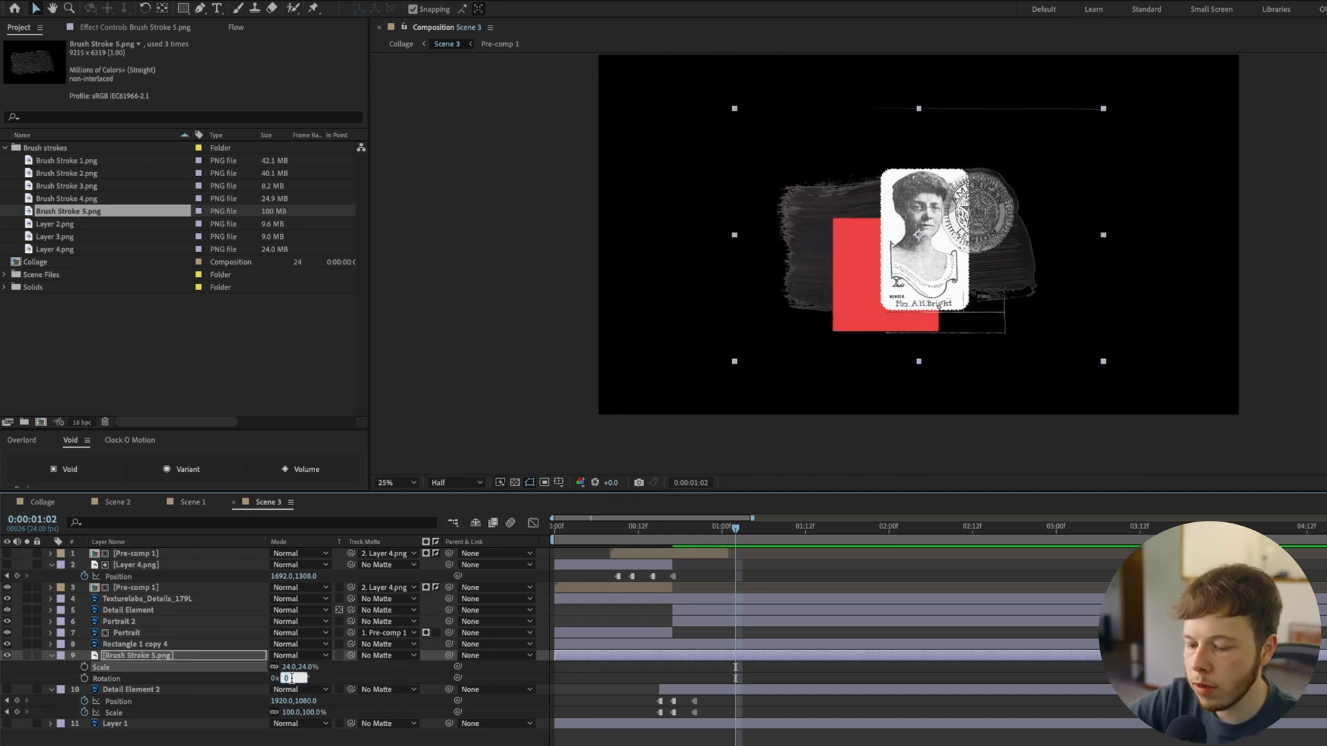
text(90)
key(Return)
scroll(897, 367, up, 2)
drag(792, 148, 728, 304)
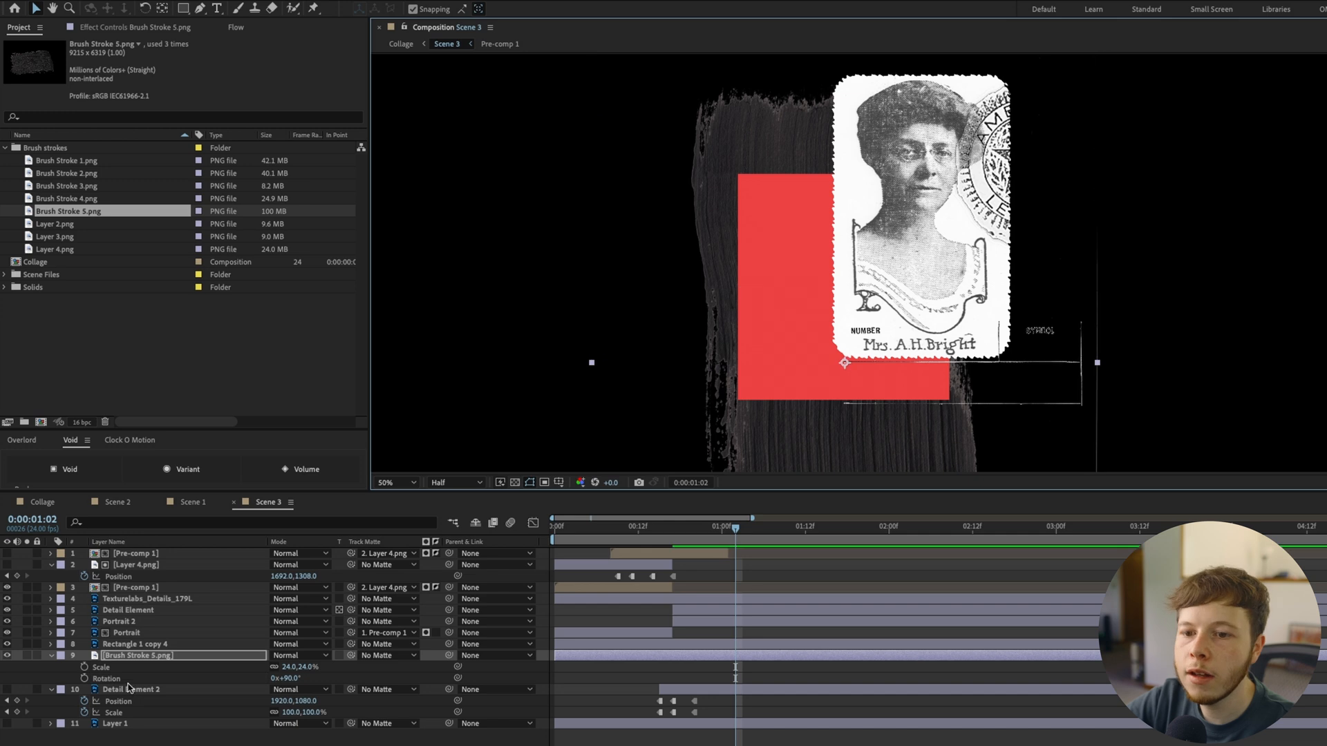
drag(124, 656, 127, 642)
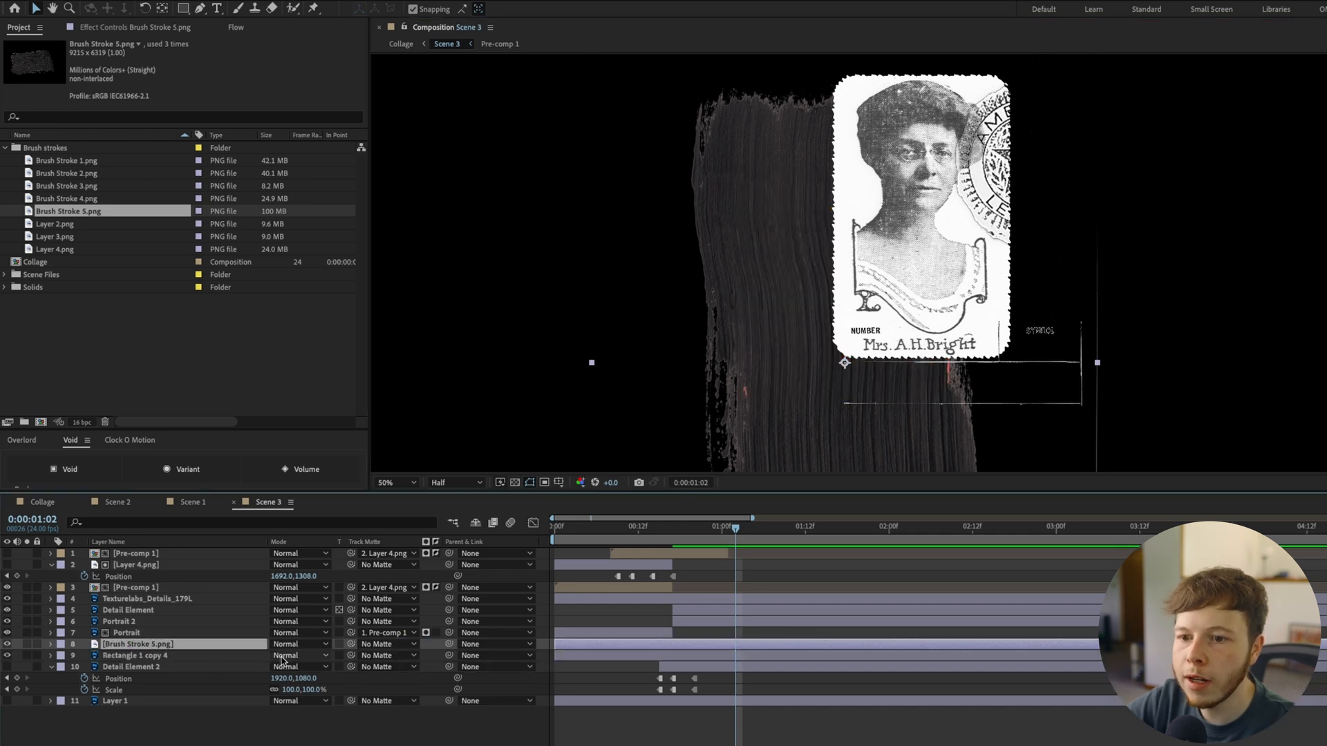
Fit Brush Stroke 5.png to the red rectangle at 20% scale and use it as Rectangle 1 copy 4's track matte
key(s)
drag(281, 657, 285, 657)
mouse_move(830, 420)
mouse_down()
mouse_move(830, 309)
mouse_move(830, 425)
mouse_up()
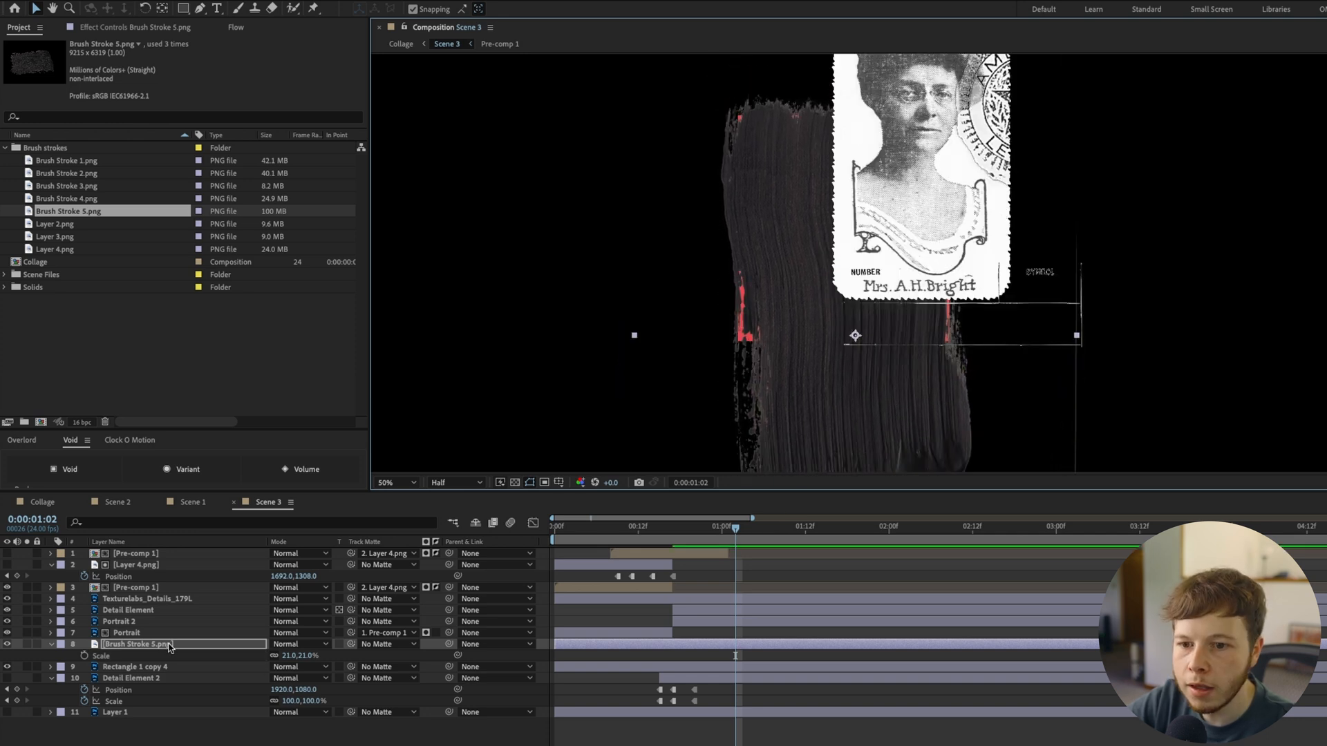
drag(350, 667, 173, 645)
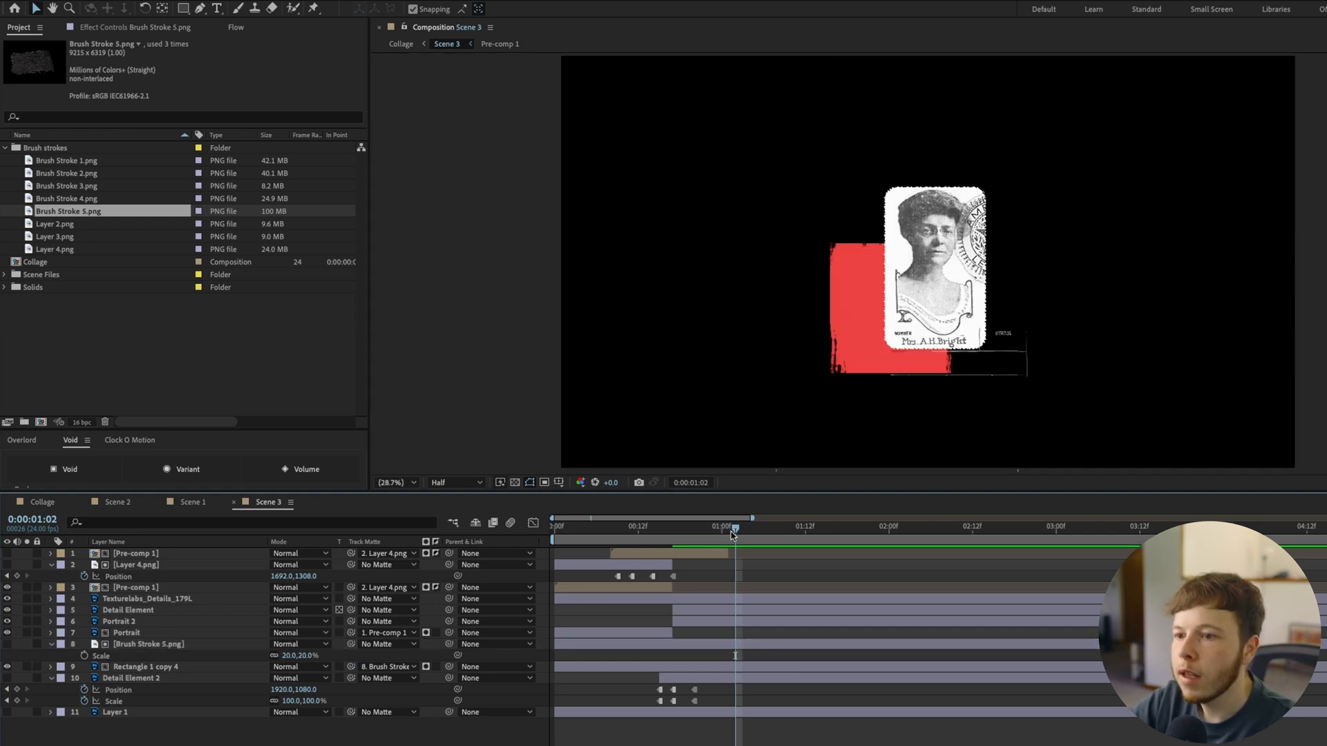
Precompose Rectangle 1 copy 4 together with its Brush Stroke 5.png matte
click(131, 667)
click(141, 644)
key(ctrl+shift+c)
key(Return)
Try the top Pre-comp 1 as the precomposed red rectangle's track matte and preview the wipe
drag(351, 644, 124, 554)
drag(624, 534, 630, 589)
key(space)
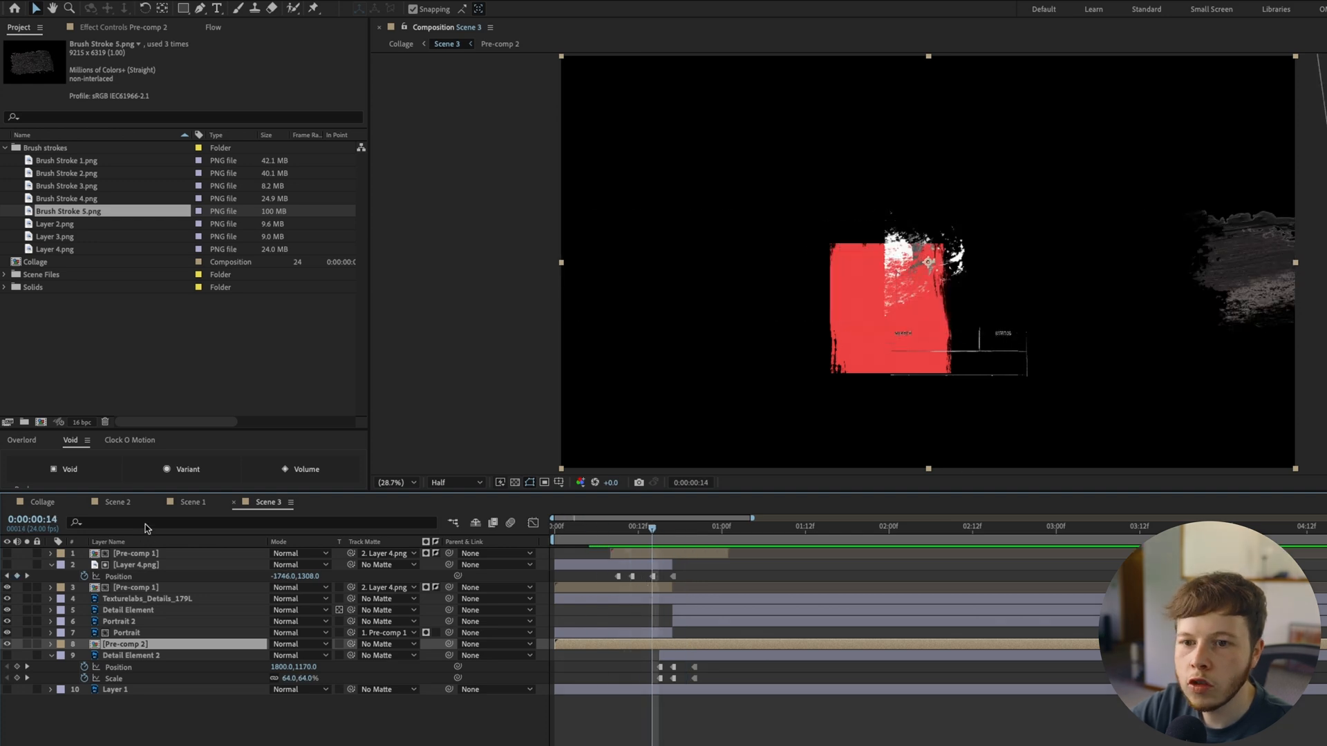
Add Brush Stroke 2.png and Layer 3.png above Pre-comp 2, and solo Brush Stroke 2.png and Pre-comp 2
click(58, 176)
mouse_move(59, 178)
mouse_down()
mouse_move(139, 667)
mouse_move(139, 641)
mouse_up()
click(27, 656)
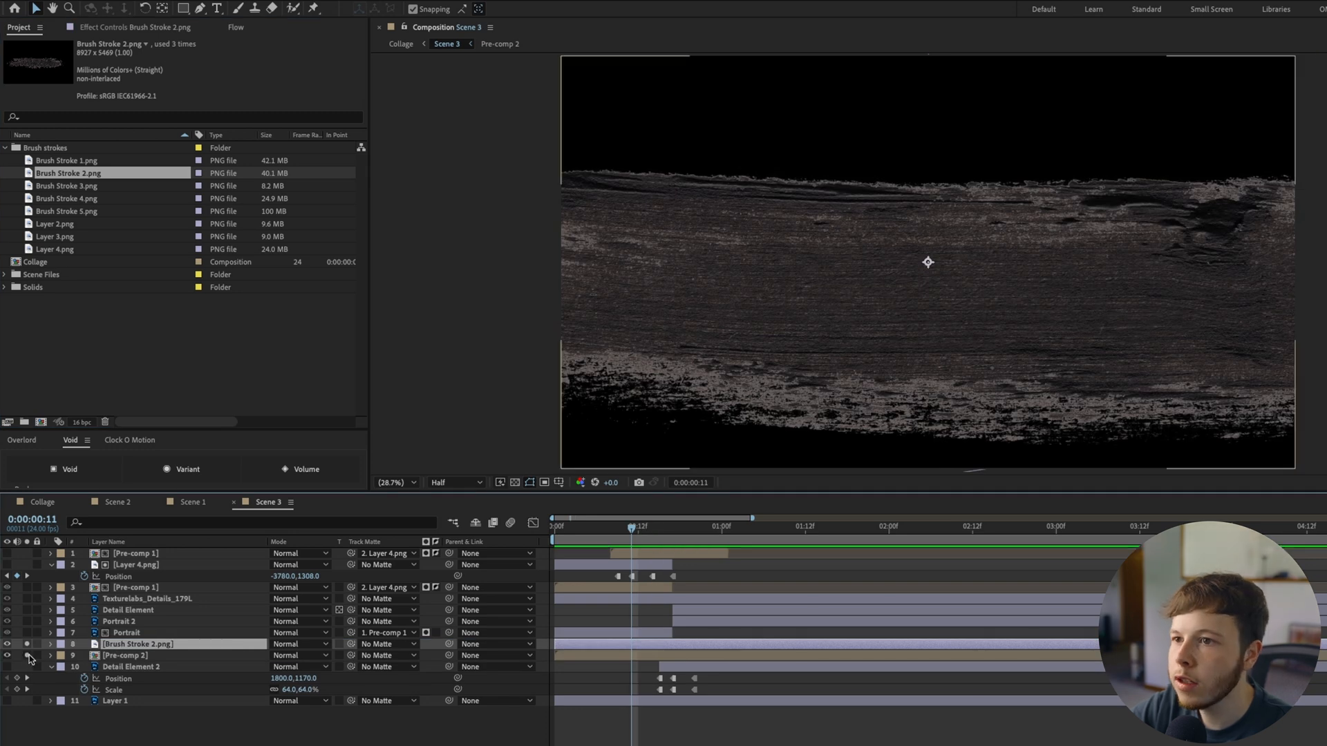
click(627, 537)
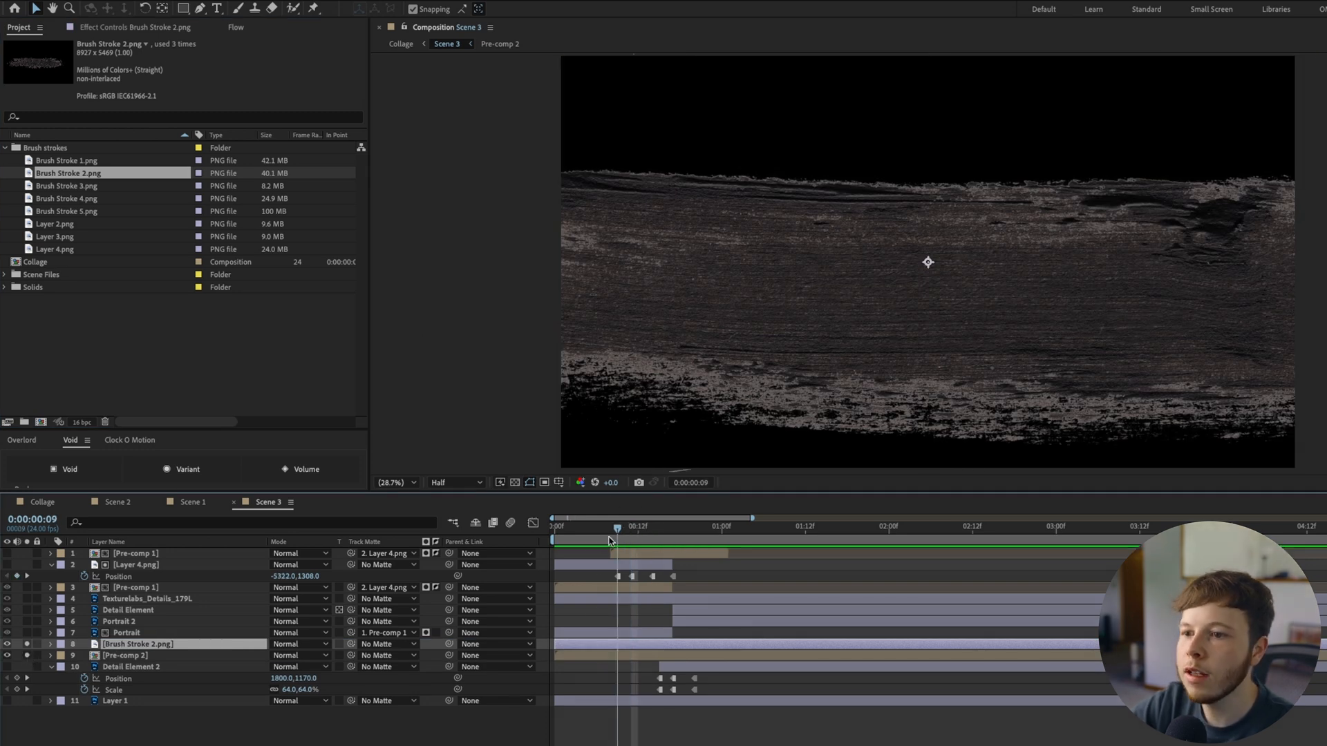
click(59, 224)
drag(60, 236, 27, 646)
click(26, 645)
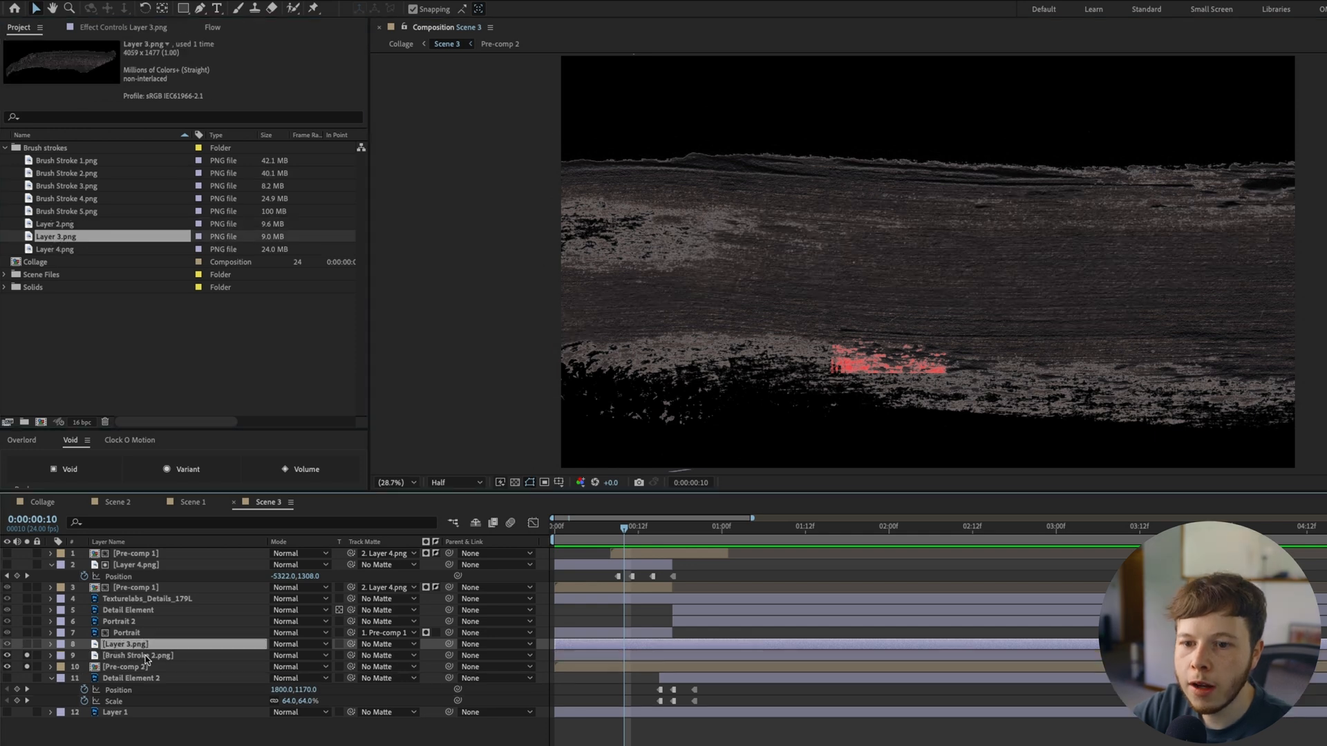
Scale Brush Stroke 2.png to 38%, rotate it by 90° and position it above the red rectangle
click(145, 657)
key(p)
key(shift+p)
drag(299, 679, 275, 681)
mouse_move(1055, 302)
mouse_down()
mouse_move(839, 353)
mouse_move(668, 340)
mouse_up()
key(shift+r)
mouse_move(296, 679)
mouse_down()
mouse_move(278, 679)
mouse_move(349, 690)
mouse_up()
drag(705, 387, 903, 69)
Step Brush Stroke 2.png down across the red rectangle with hold position keyframes from 0:00:00:10, ending at 1745.5, 1516.2 at 0:00:00:19
click(85, 668)
key(Page_Down)
key(Page_Down)
key(Page_Down)
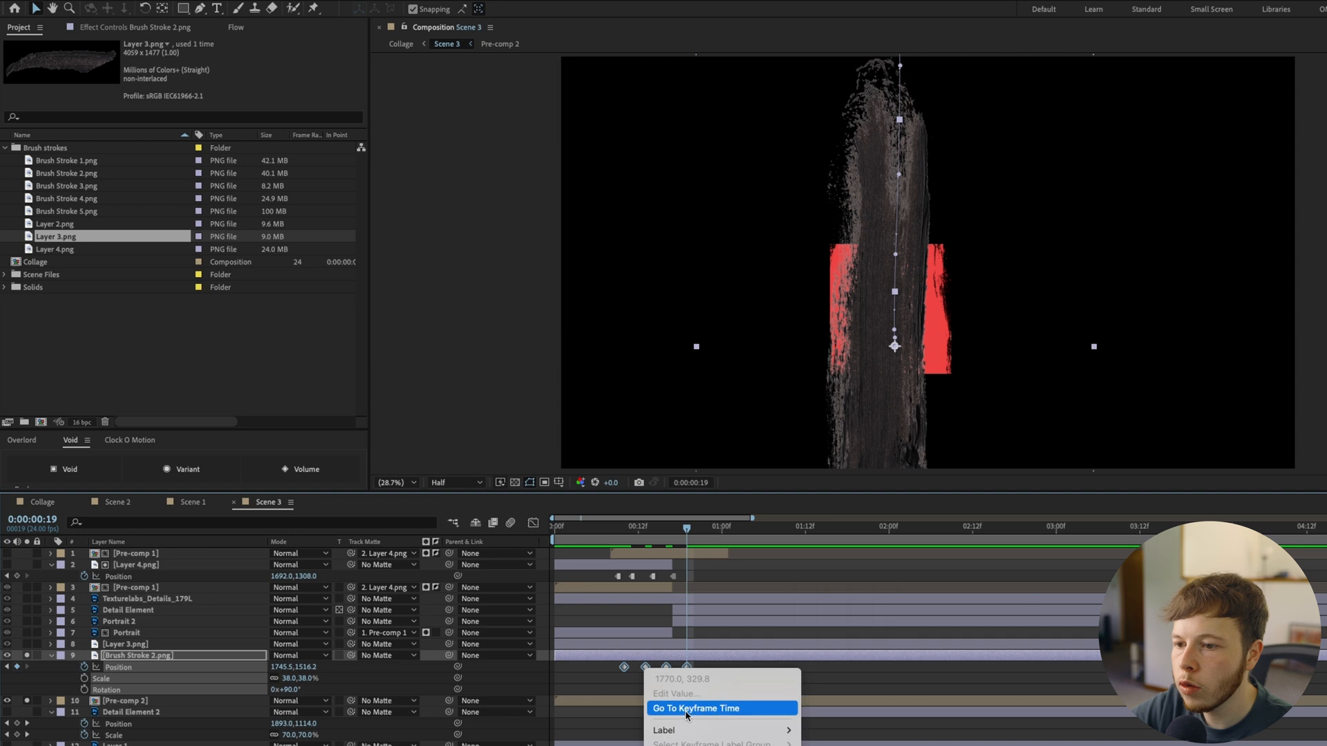
click(691, 712)
Solo Layer 3.png, step its X position through 189.2, 936.0 and 1567.6 with hold keyframes, and shift the layer about five frames later
click(21, 647)
click(26, 645)
drag(289, 656, 260, 654)
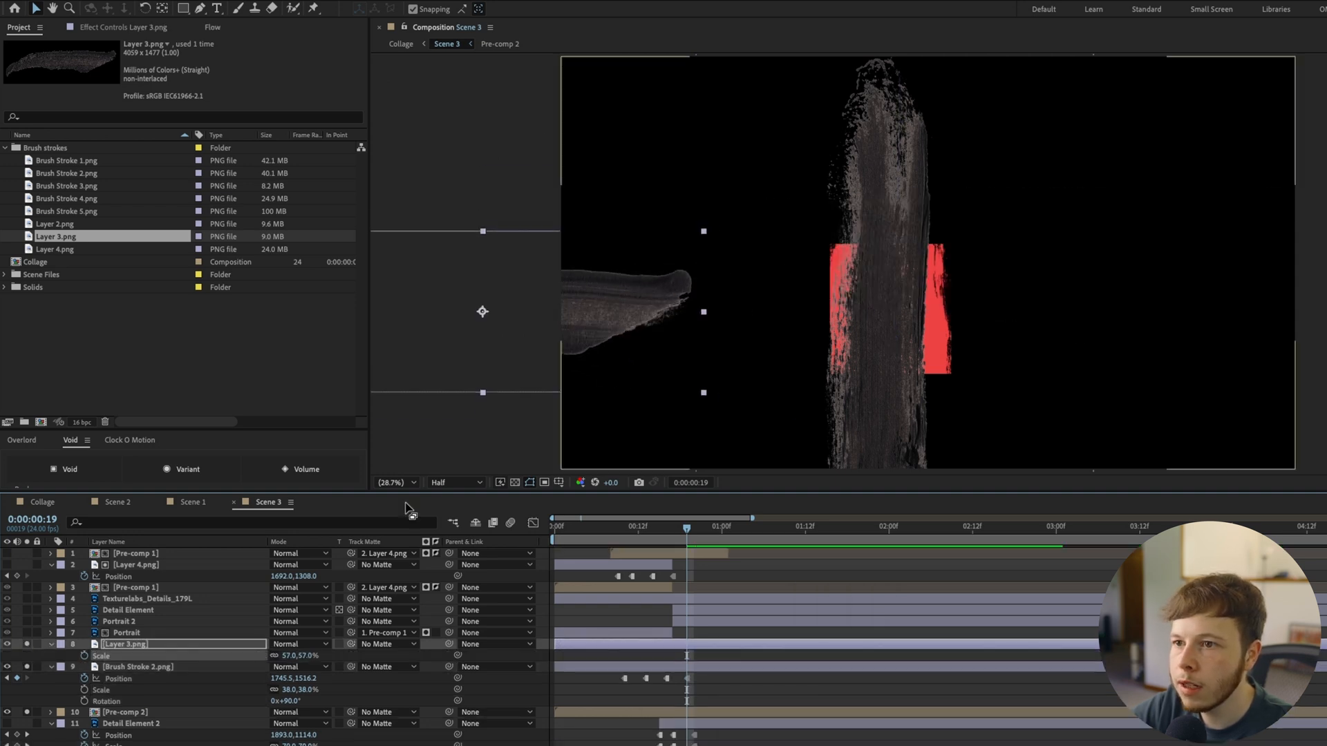
drag(598, 304, 723, 339)
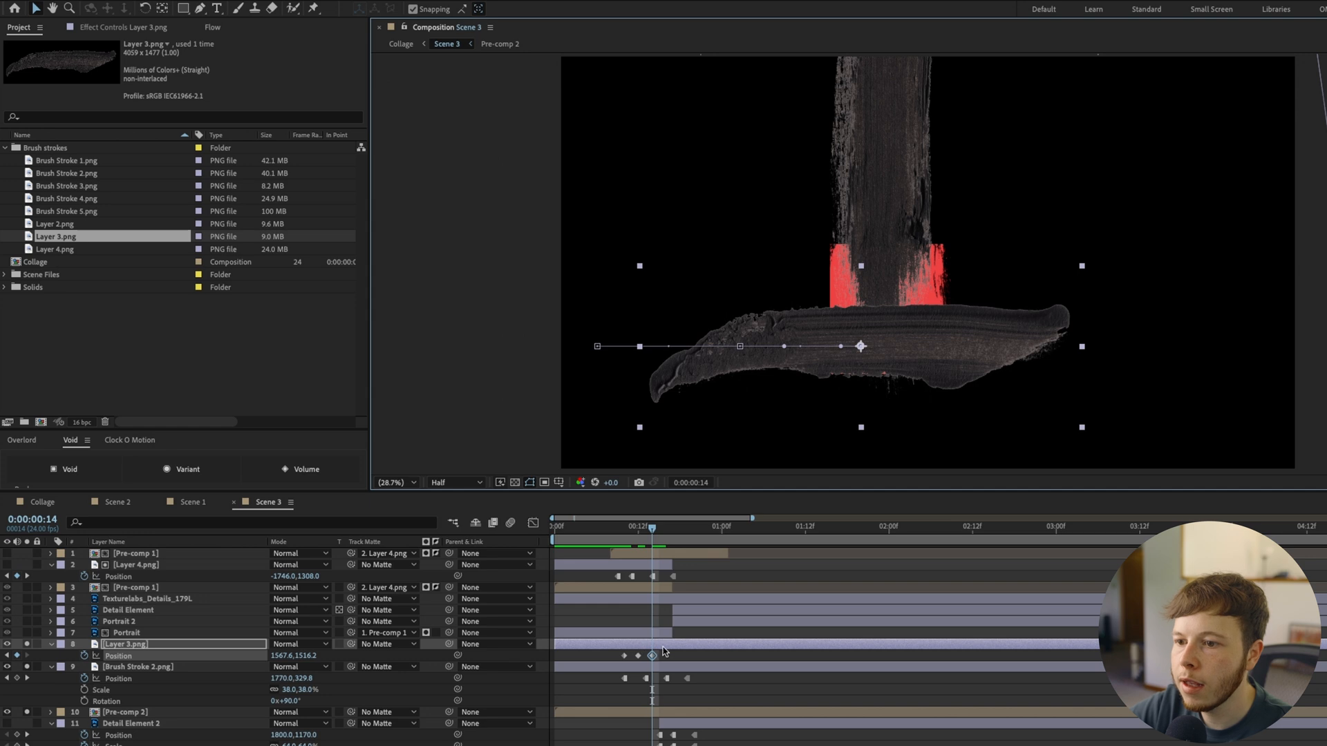
right_click(650, 655)
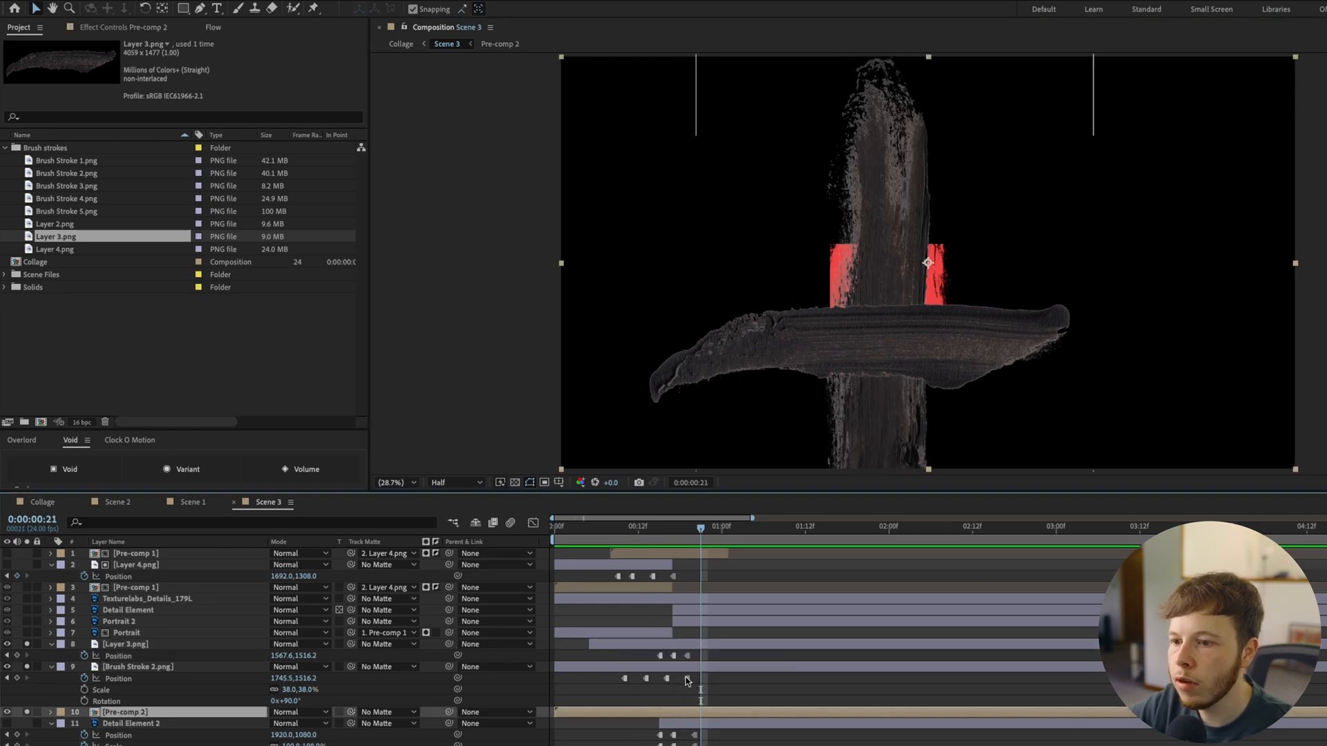
Split Pre-comp 2 at 0:00:00:21 and precompose Brush Stroke 2.png with Layer 3.png as Brush Mask
key(ctrl+shift+d)
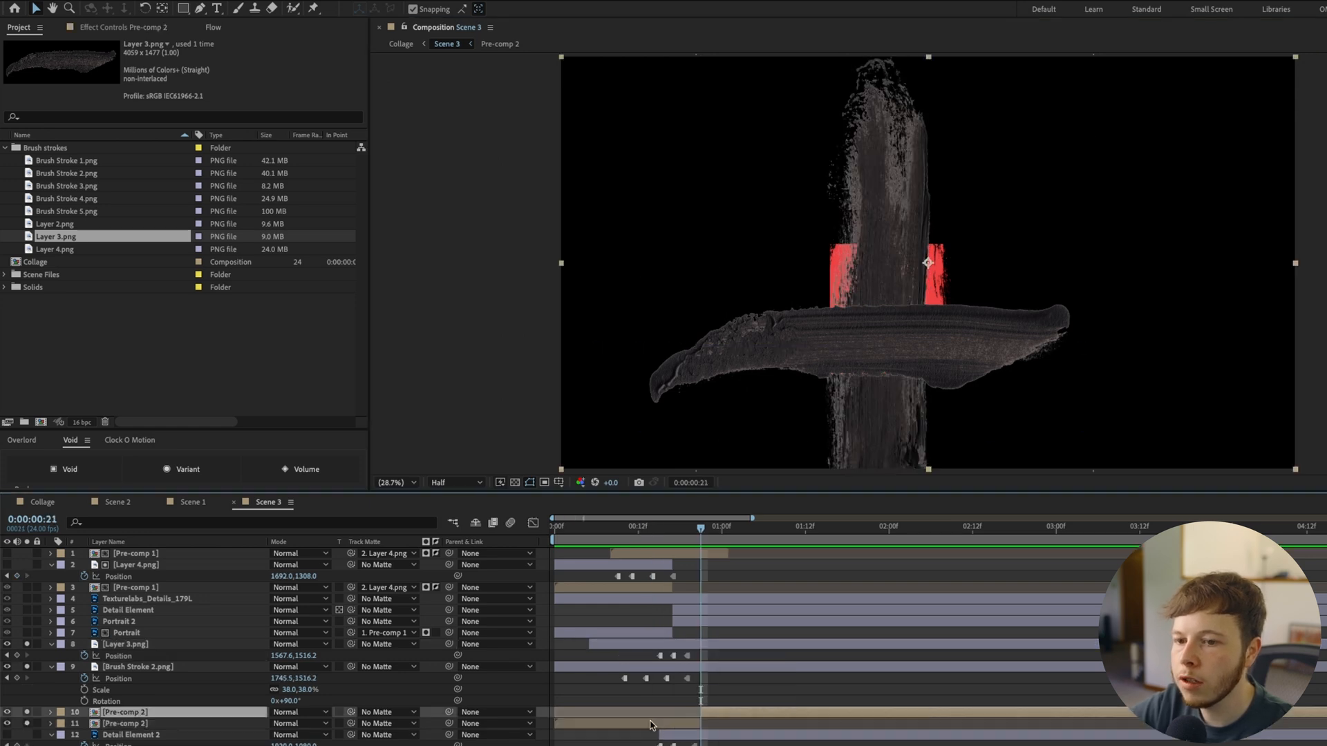
click(116, 725)
click(119, 668)
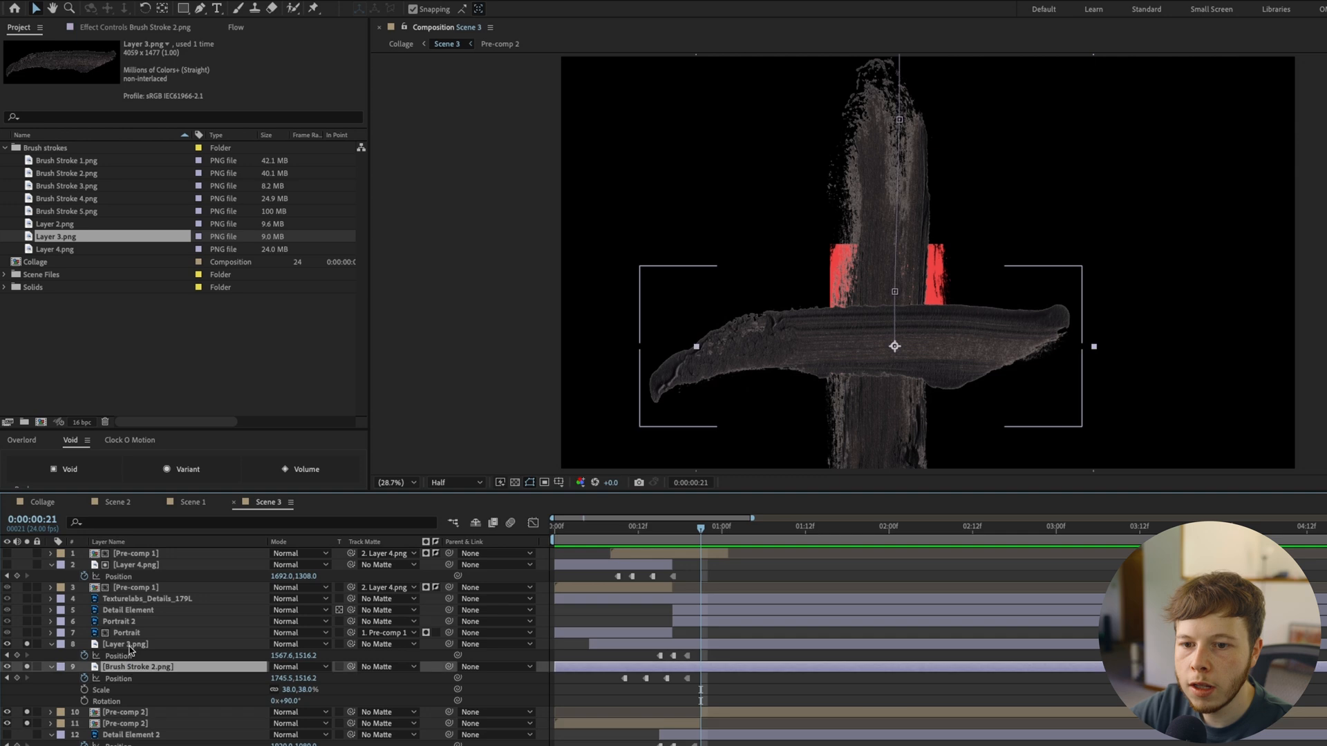
shift+click(129, 647)
key(ctrl+shift+c)
text(Brush Mask)
key(Return)
Use Brush Mask as the track matte of Pre-comp 2's first part and turn off the layer solos
drag(351, 672, 131, 645)
mouse_move(696, 533)
mouse_down()
mouse_move(616, 537)
mouse_move(800, 531)
mouse_up()
drag(27, 656, 27, 667)
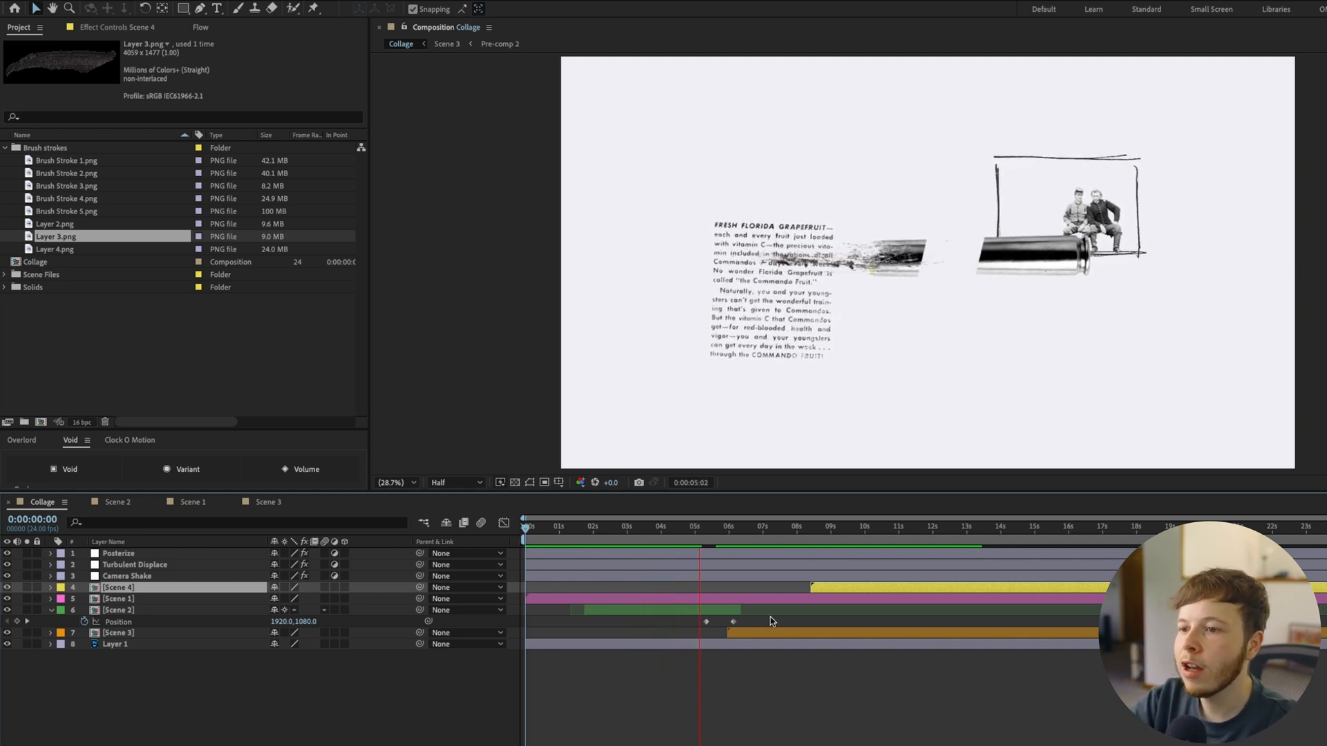
Open Scene 4 from the Collage composition and solo its Portrait and Layer 1 layers
drag(734, 530, 820, 542)
double_click(839, 590)
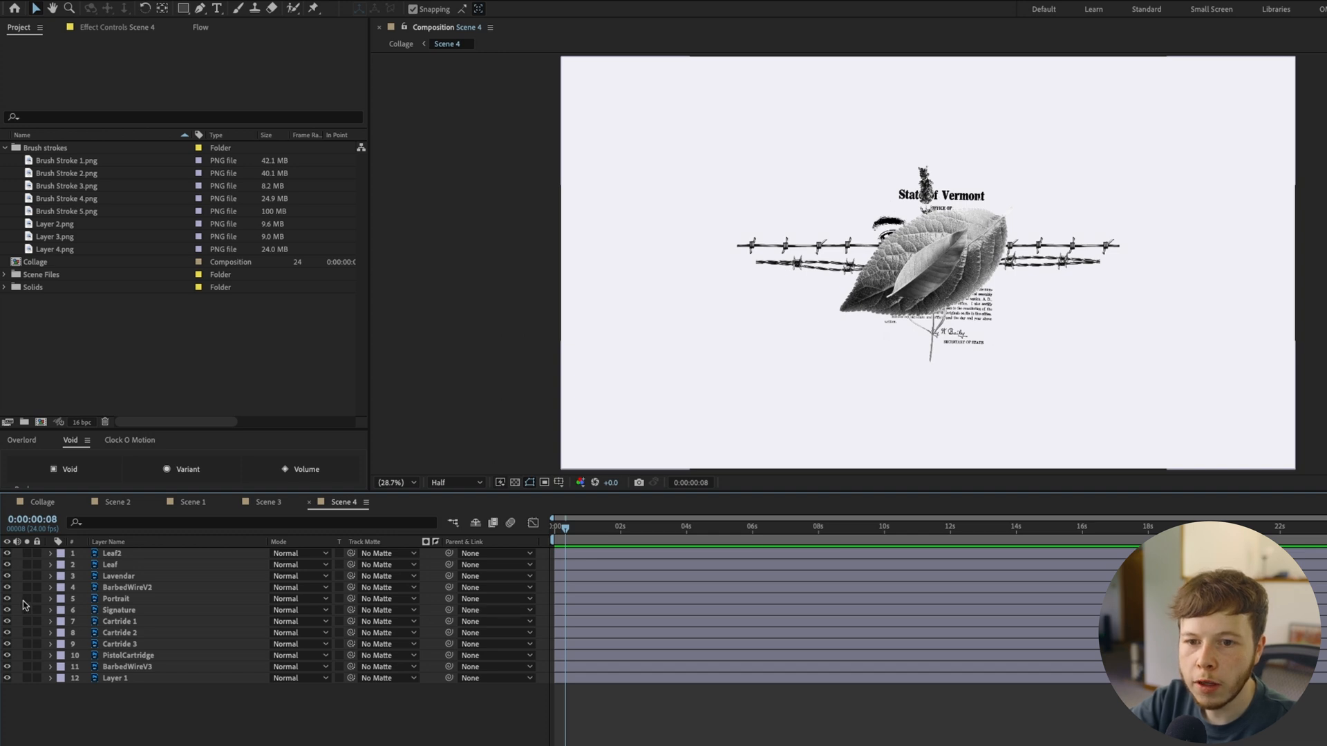
click(27, 599)
click(27, 678)
scroll(906, 186, up, 3)
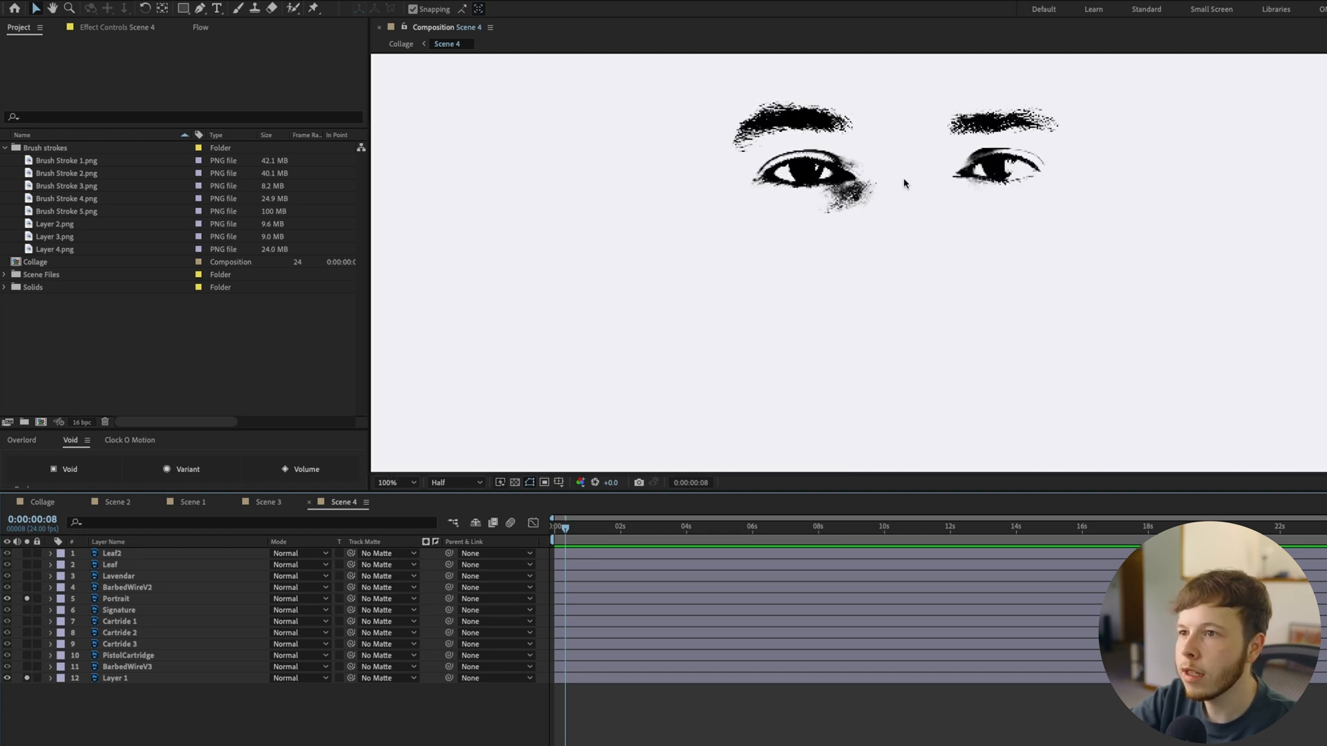
scroll(912, 225, down, 3)
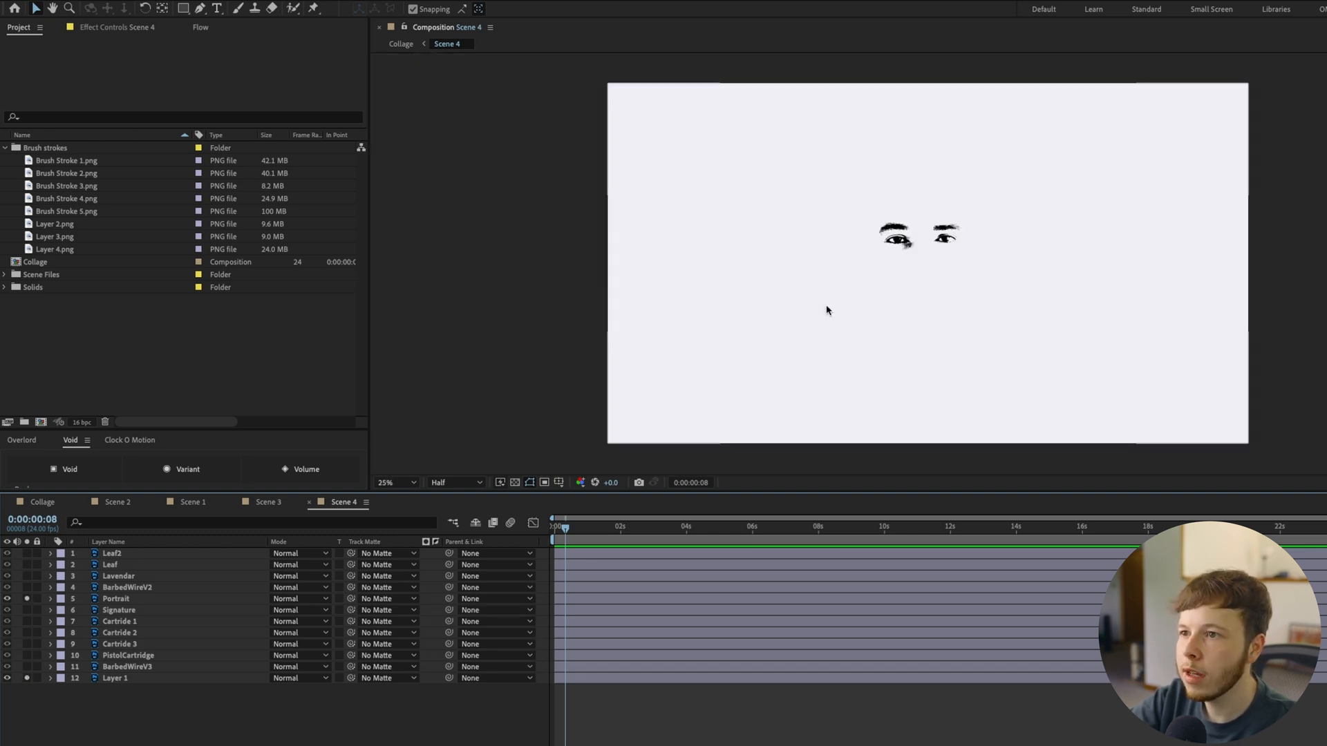
scroll(930, 252, up, 2)
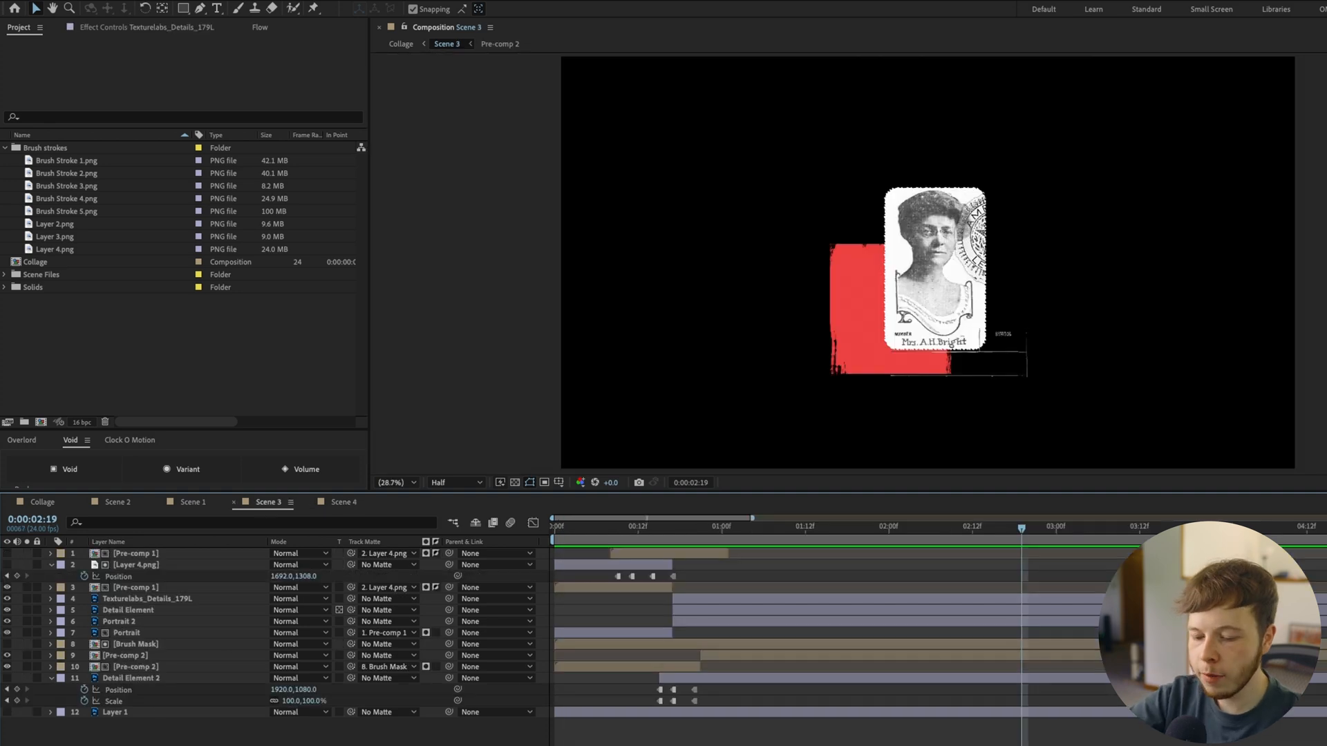
Add an adjustment layer with a Transform effect on top of Scene 3 and display the proportional grid over the composition
key(ctrl+alt+y)
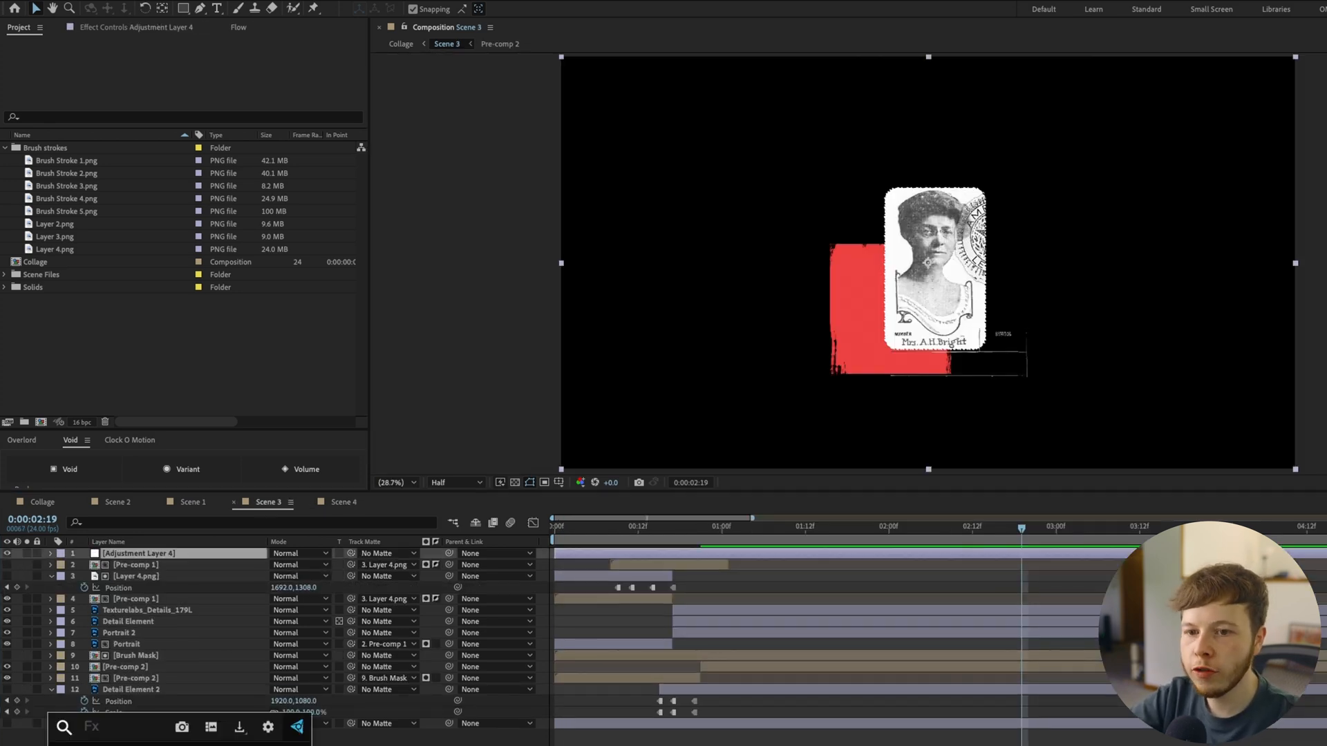
click(559, 483)
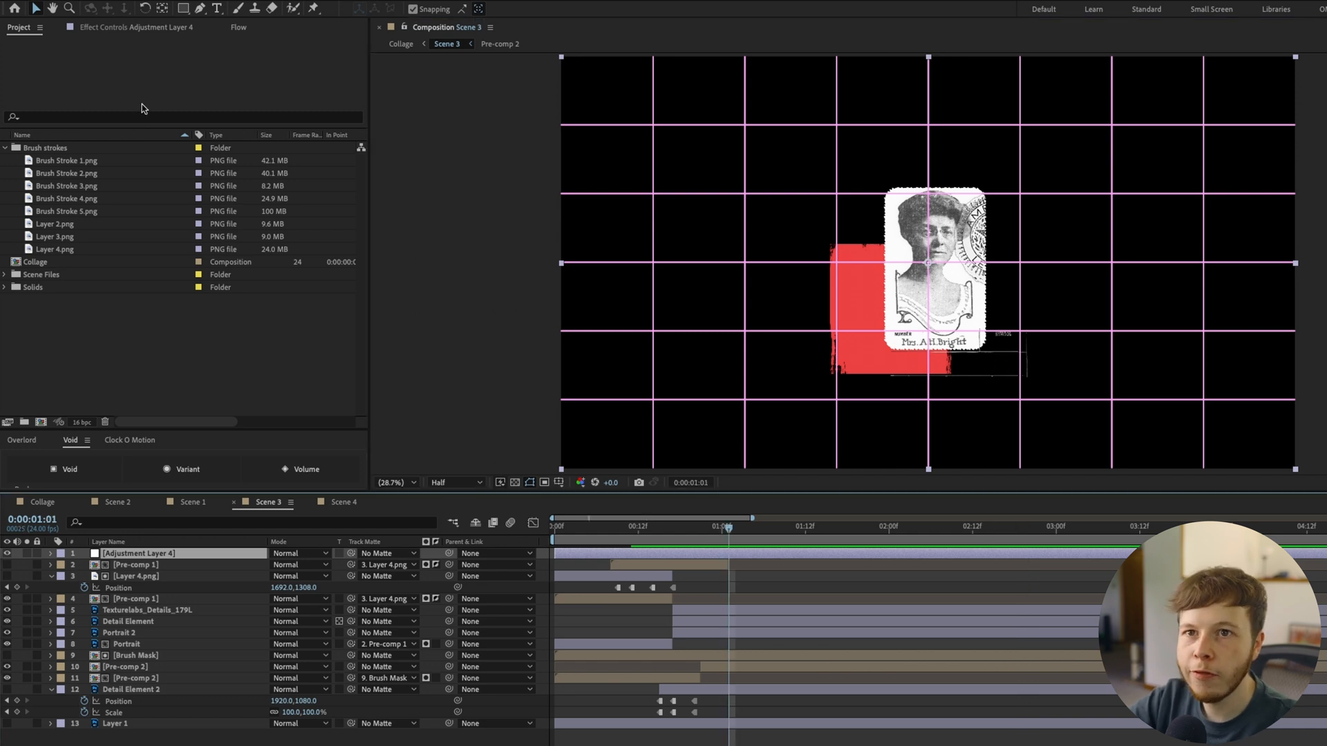
click(99, 28)
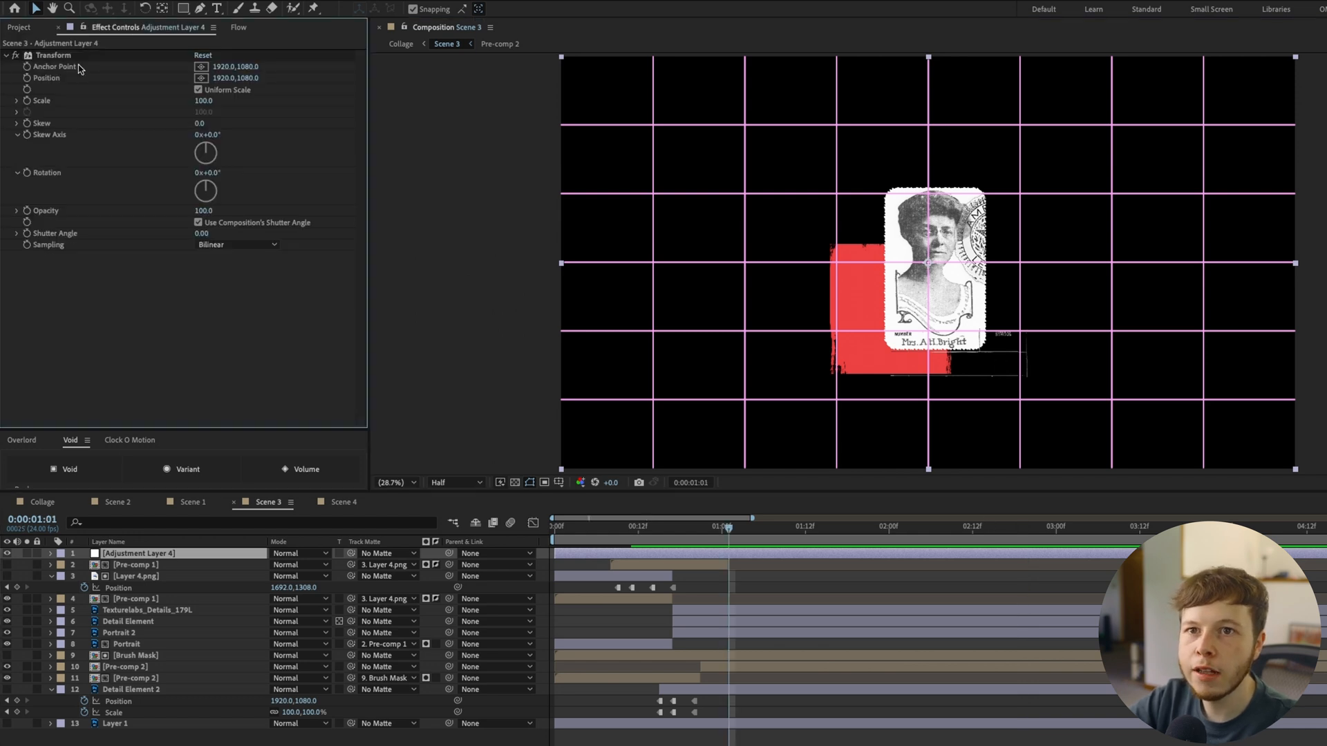
Keyframe the adjustment layer's Transform Scale and Position together at 0:00:01:01
click(30, 103)
key(space)
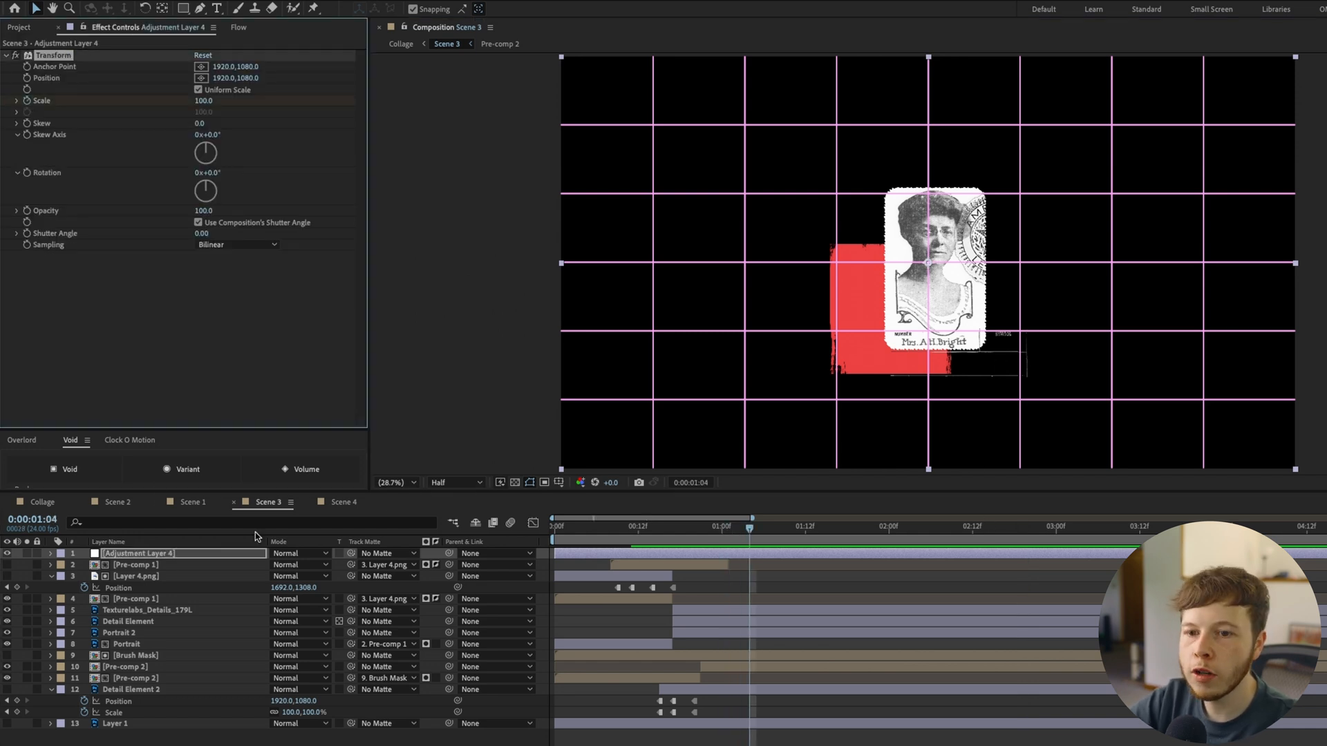
key(u)
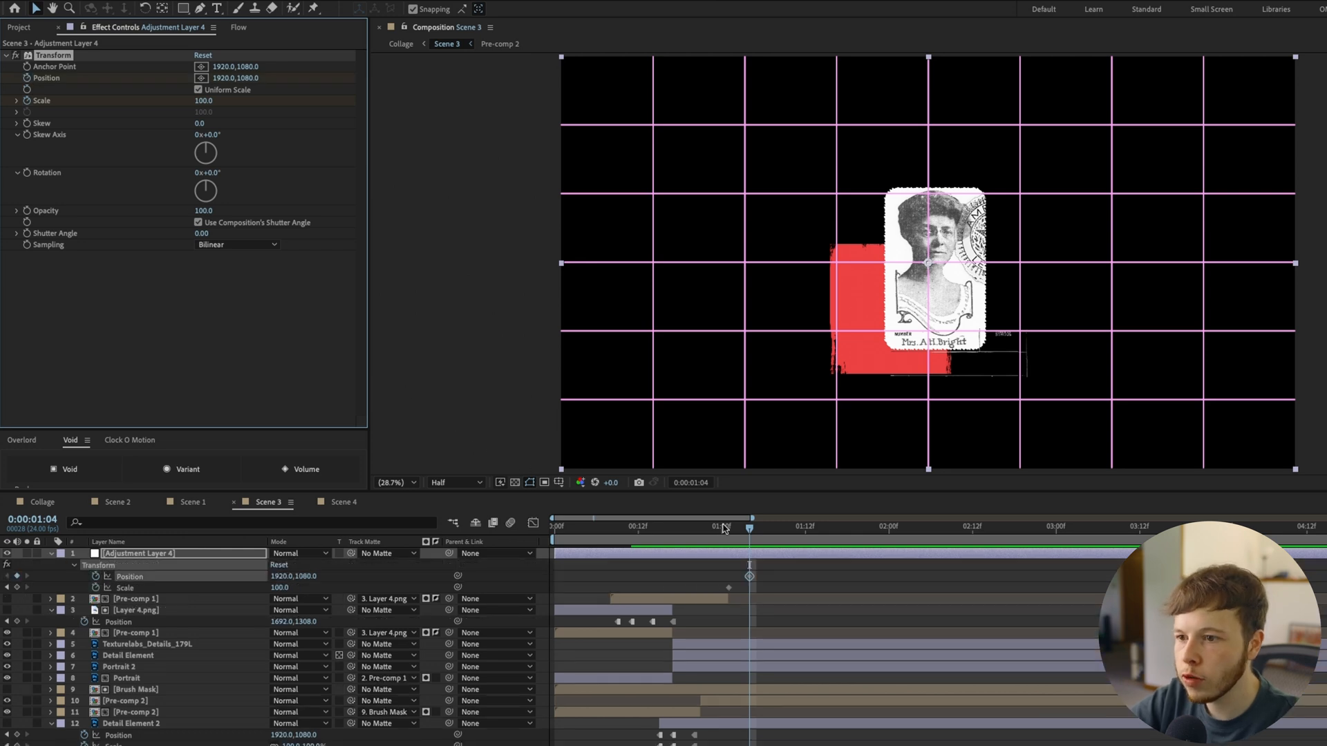
drag(749, 578, 730, 579)
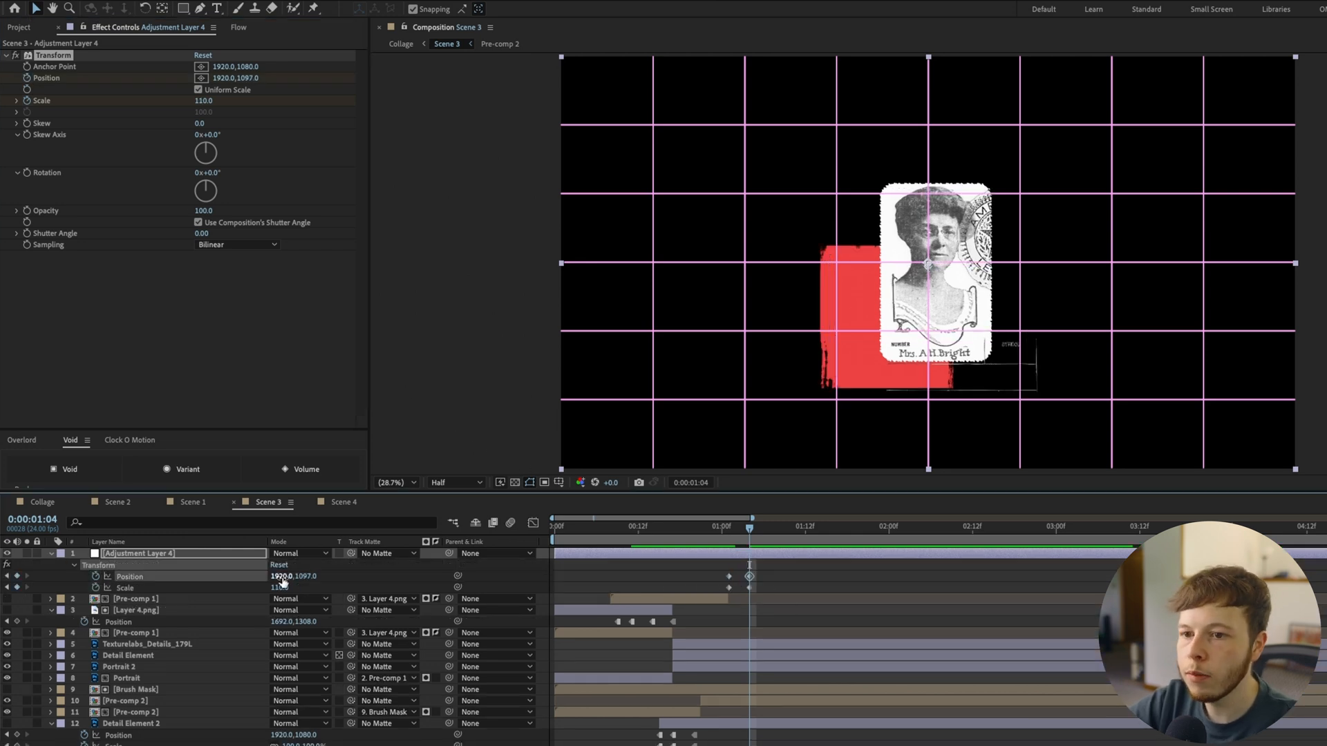
drag(284, 578, 263, 582)
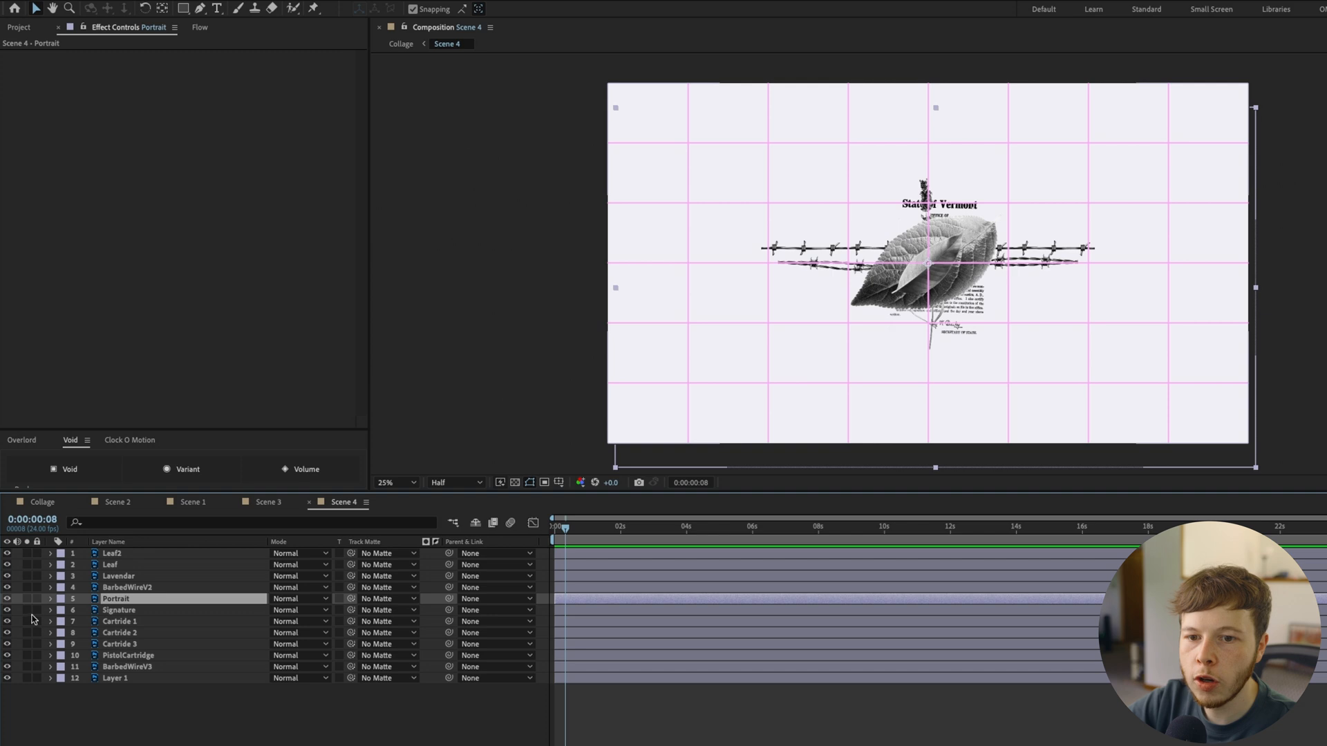
Hide Scene 4's layers except Portrait and step Scene 3's adjustment layer to scale 256 and position 1796, 1488 at 0:00:01:10 with hold keyframes
drag(6, 556, 11, 689)
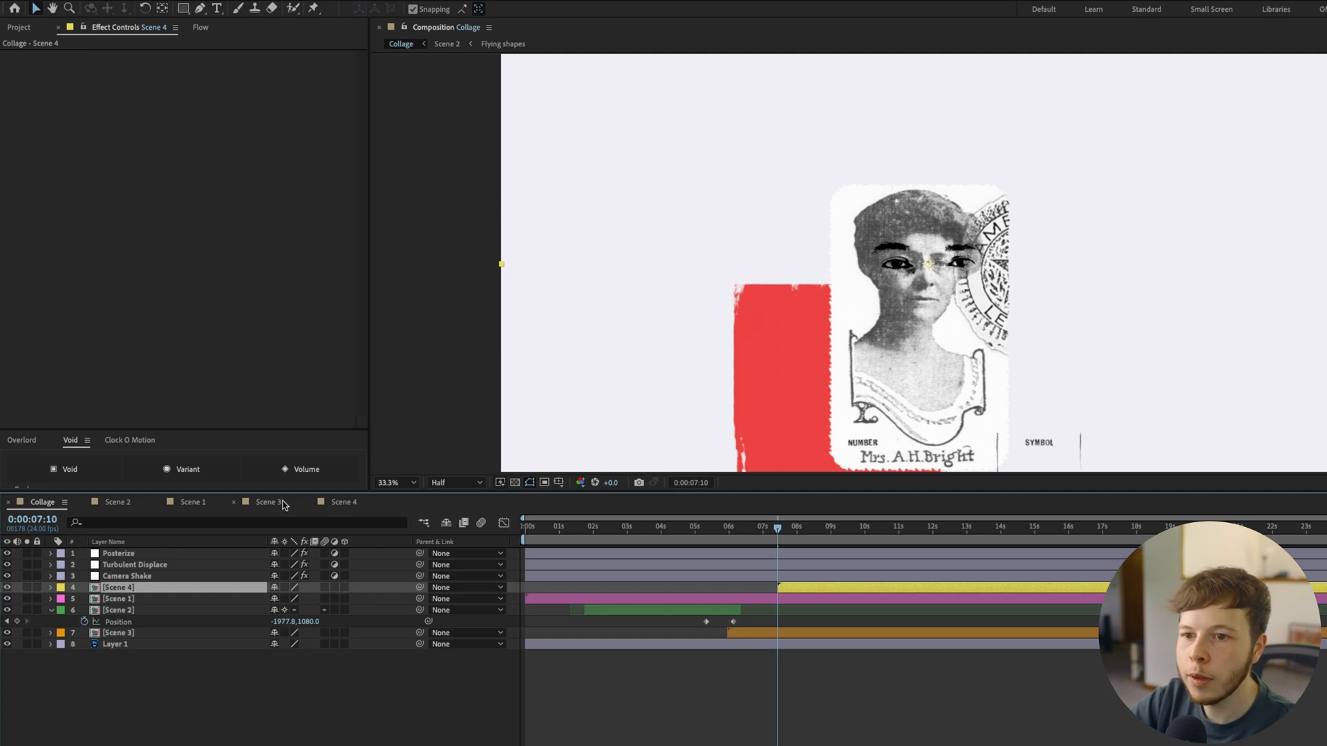
click(274, 508)
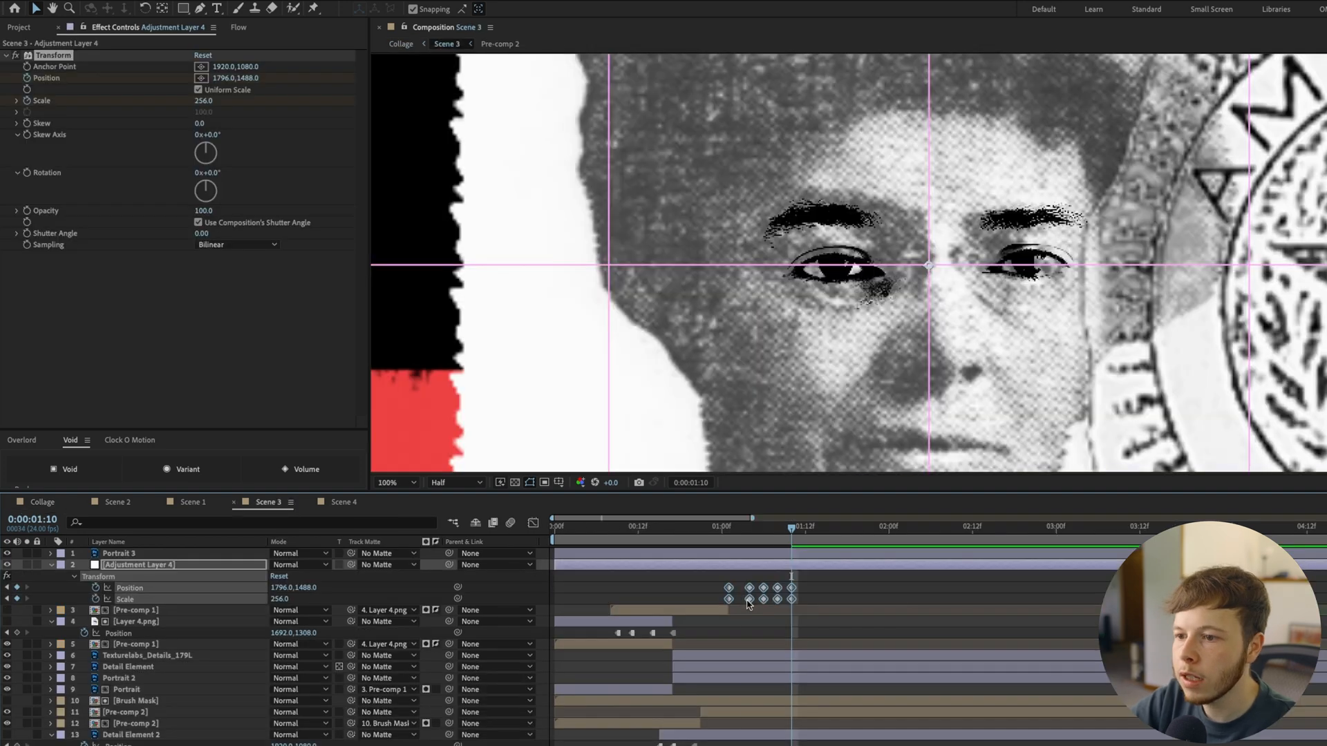
right_click(749, 601)
click(767, 745)
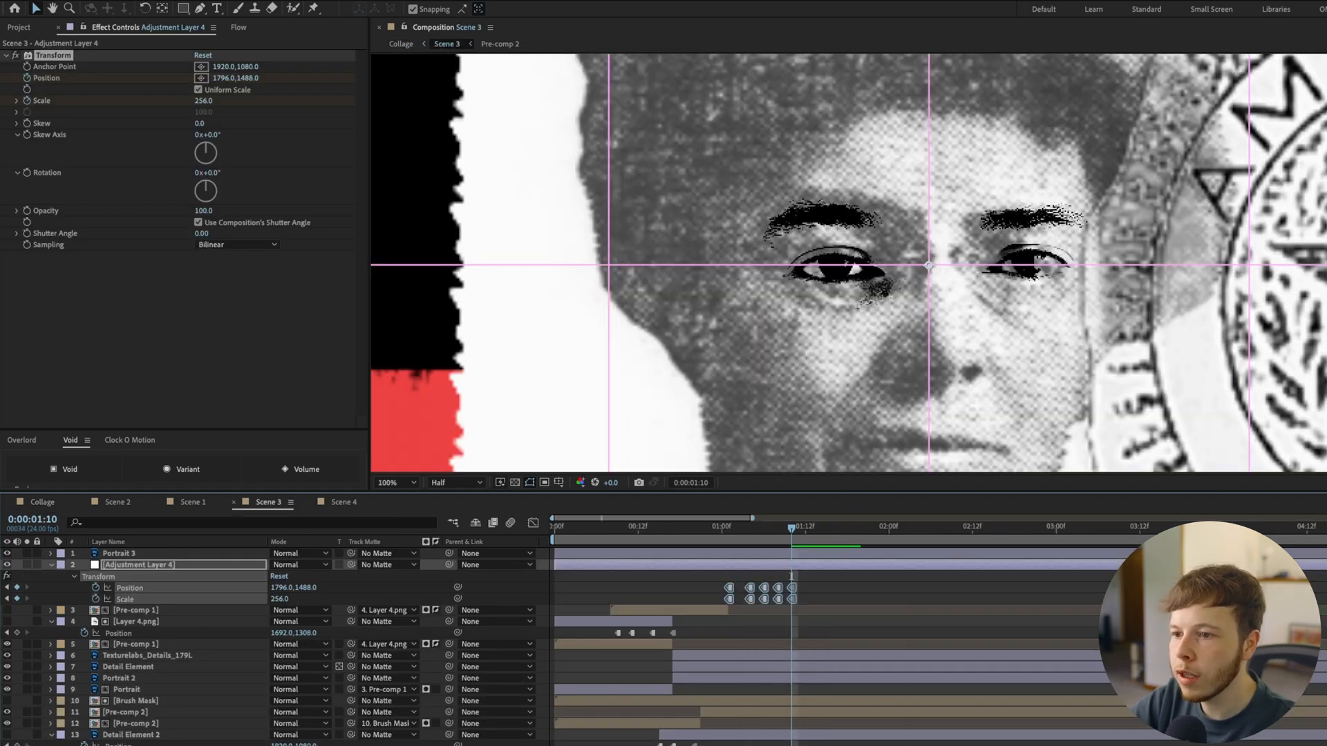
click(743, 622)
key(ctrl+s)
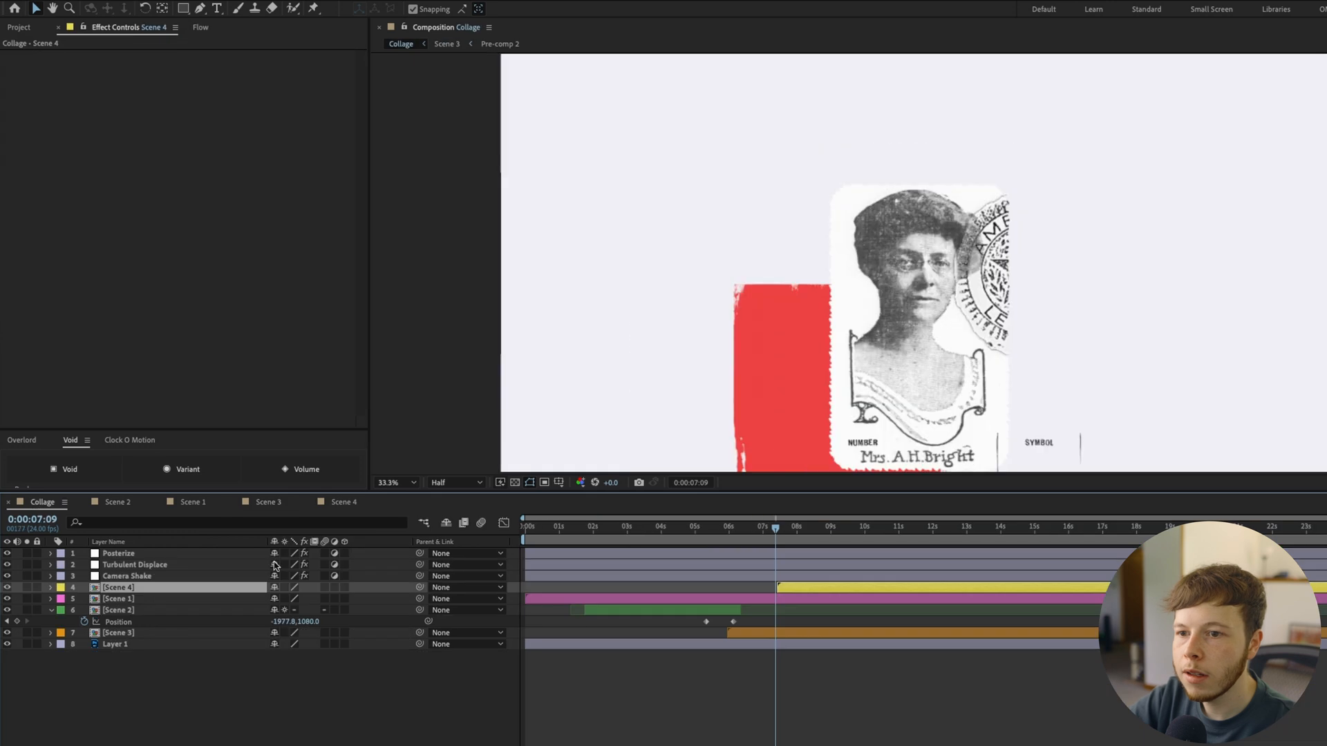
Cut Scene 3 at 0:00:07:10 in the Collage composition, delete its remainder, and preview the transition into Scene 4
drag(775, 531, 780, 542)
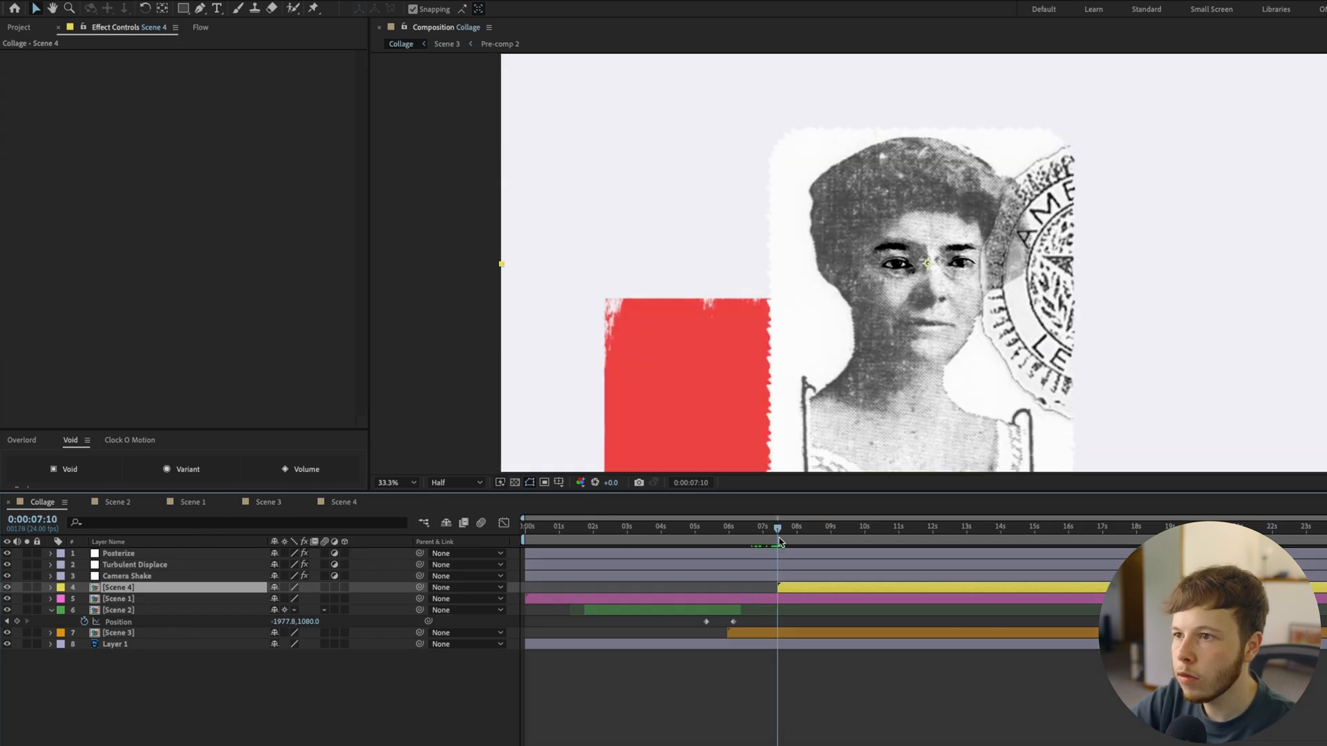
click(795, 636)
key(ctrl+shift+d)
key(Delete)
drag(776, 531, 709, 536)
key(space)
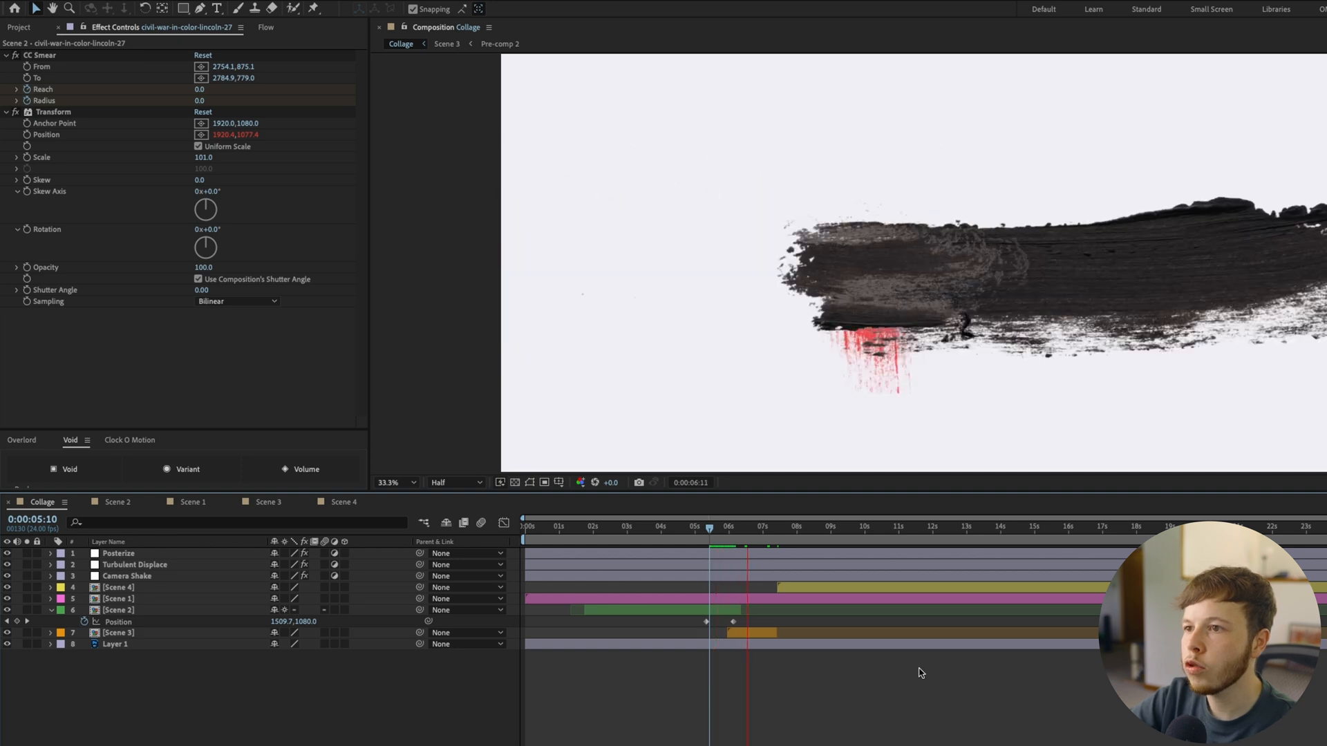
key(comma)
key(space)
drag(731, 536, 707, 536)
key(space)
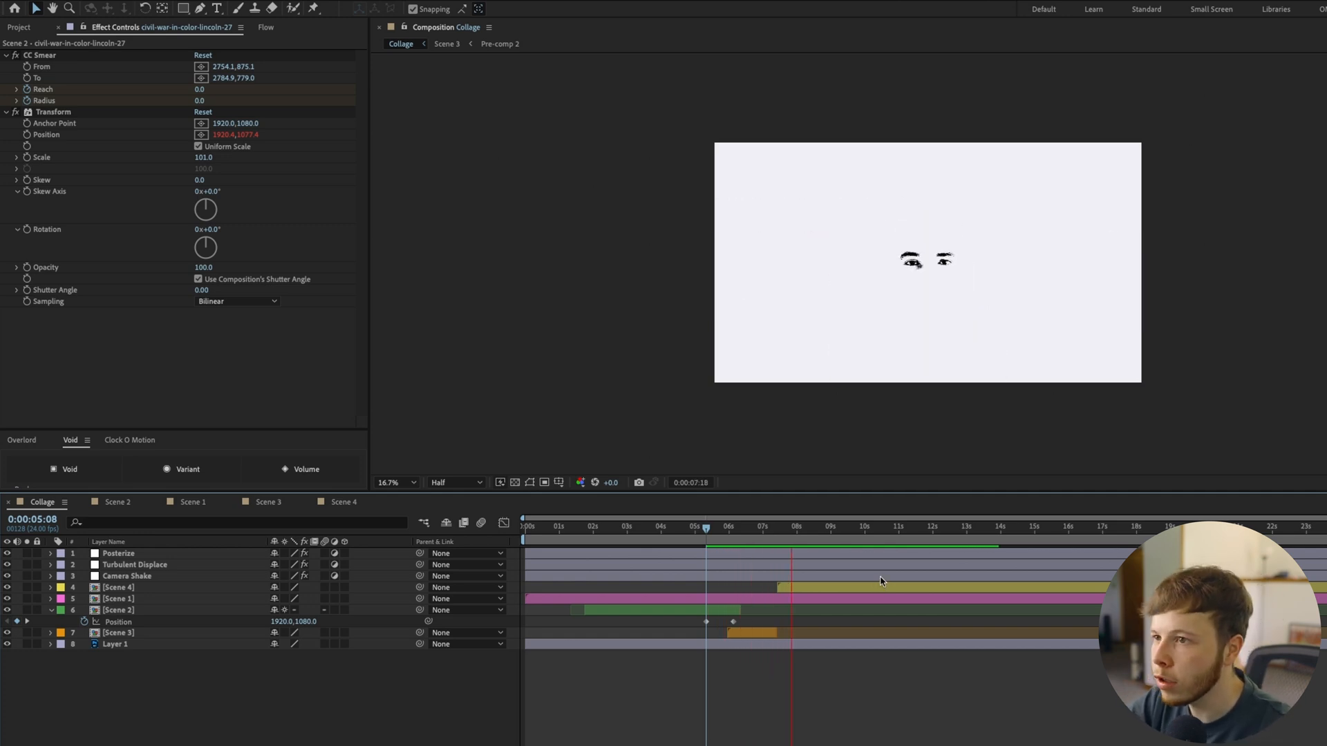
Open Scene 4 at its first frame and show the layer switches in place of the mode and matte columns
double_click(864, 588)
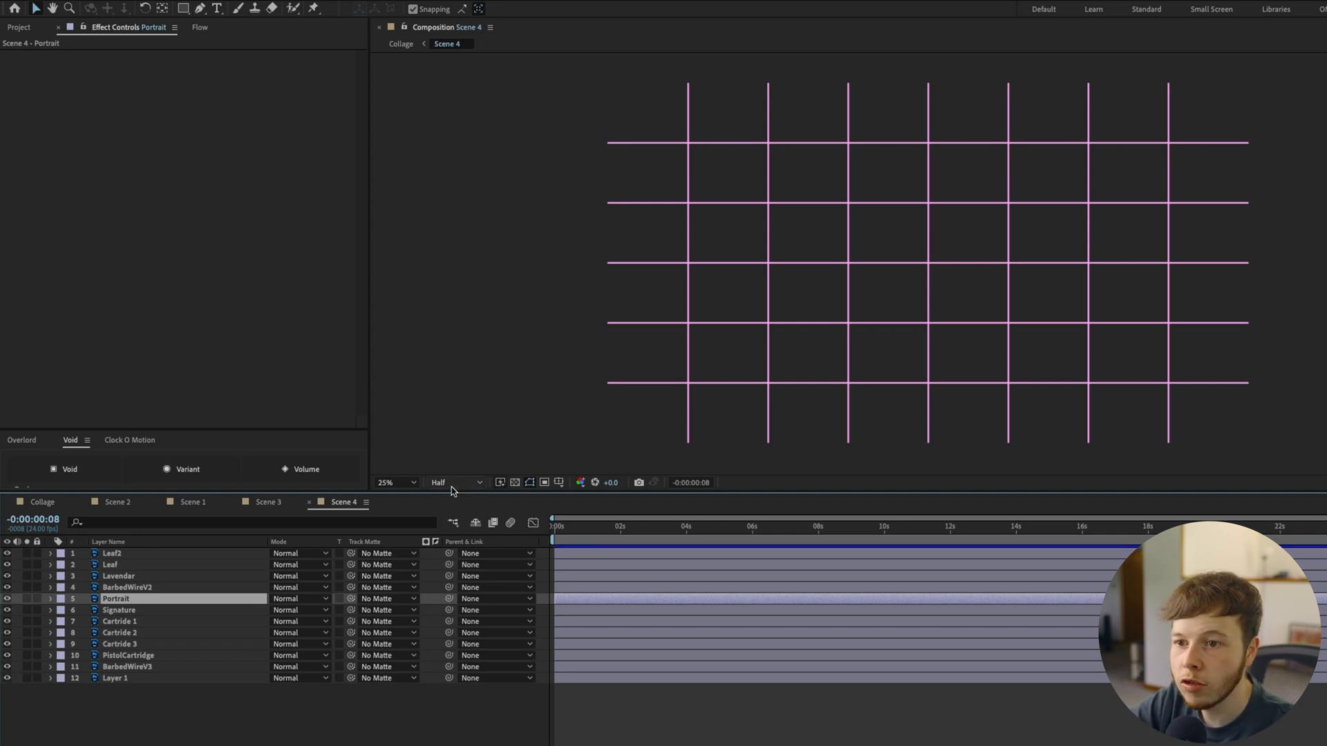
click(614, 529)
key(Home)
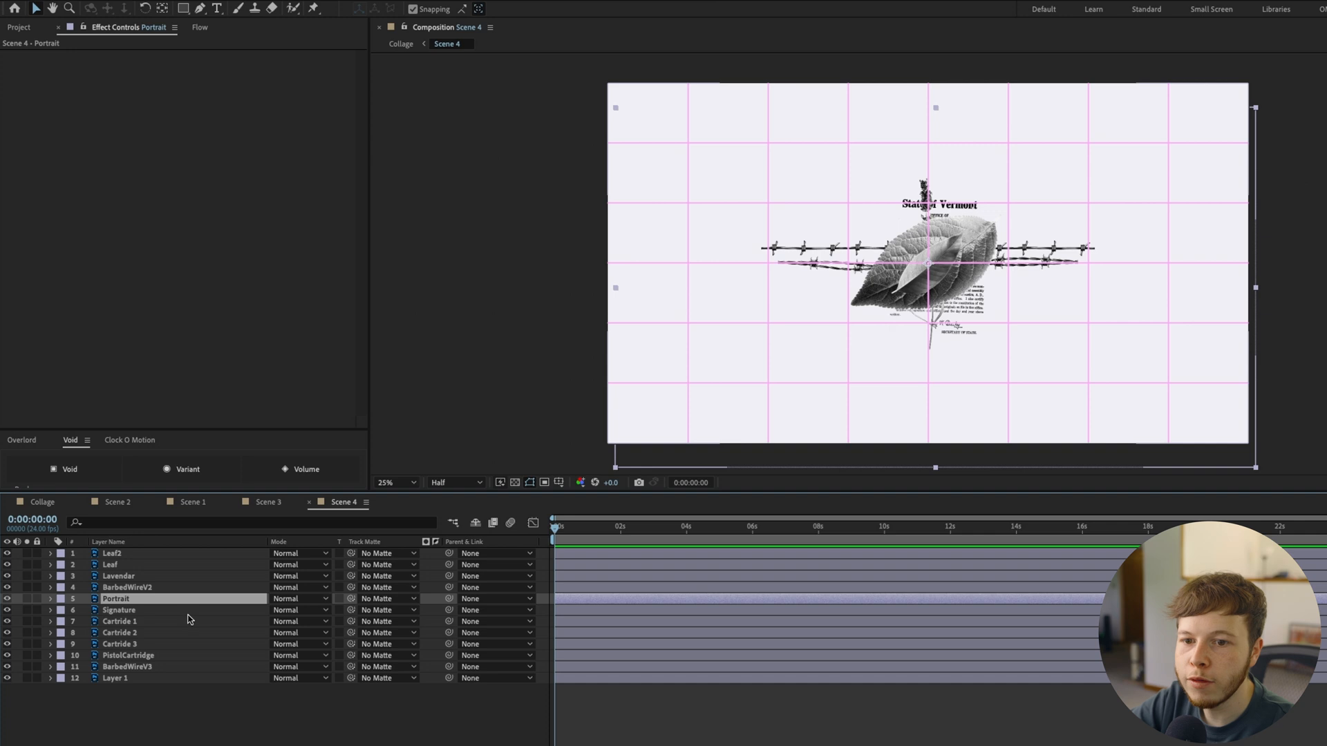
key(F4)
click(848, 449)
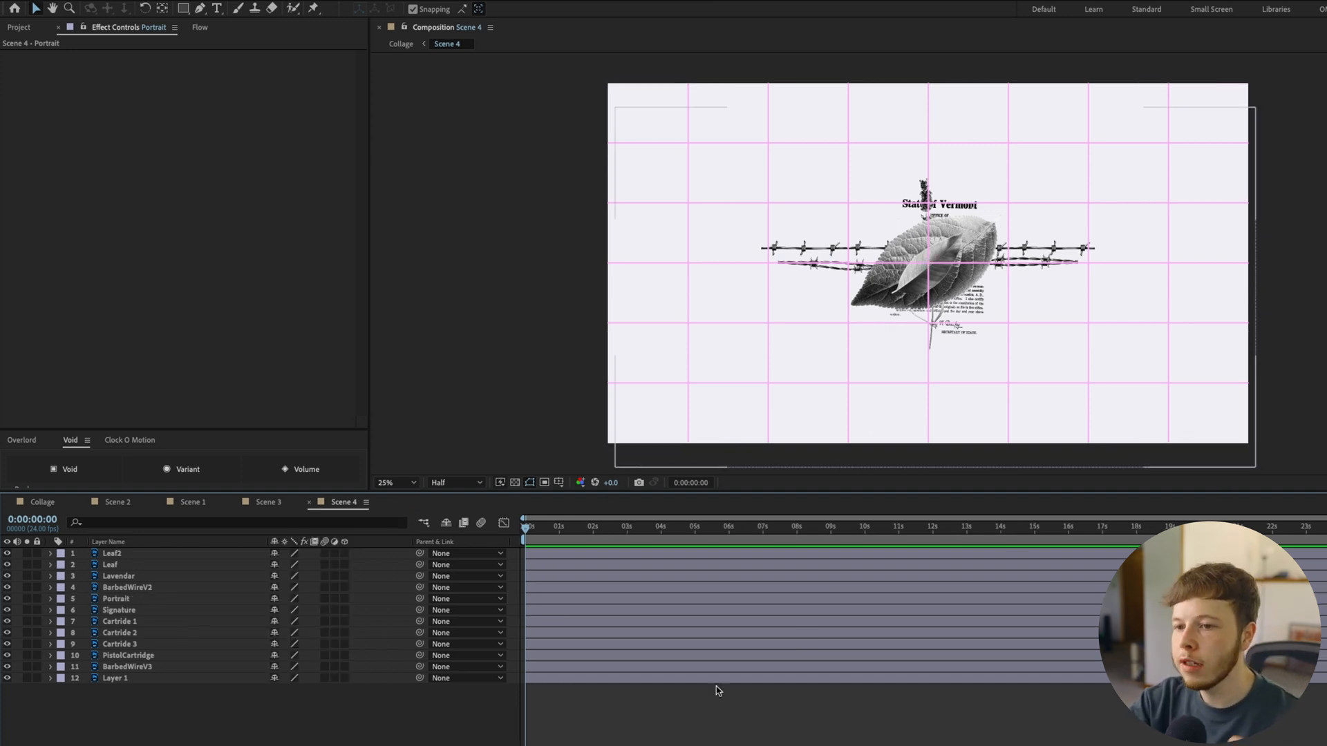
Add a new camera to Scene 4 with the default settings
click(185, 0)
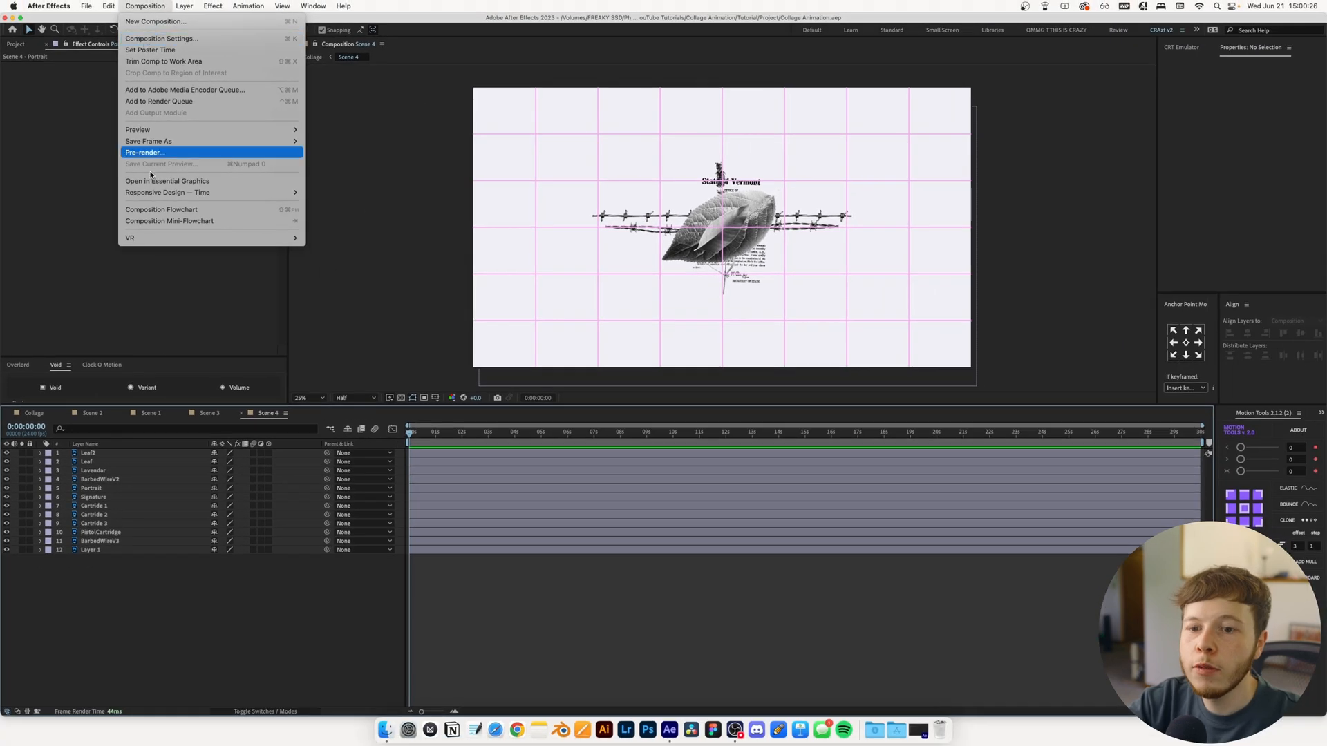
click(141, 612)
right_click(116, 617)
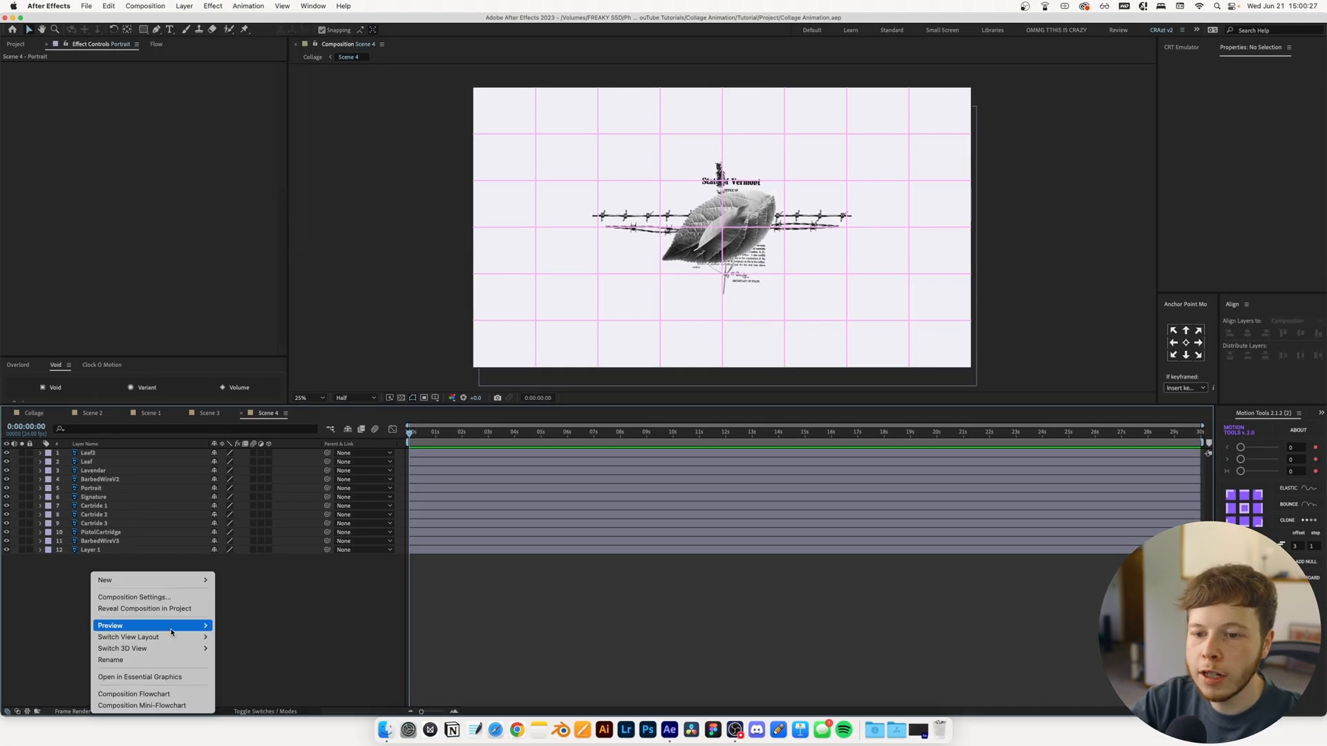
mouse_move(194, 587)
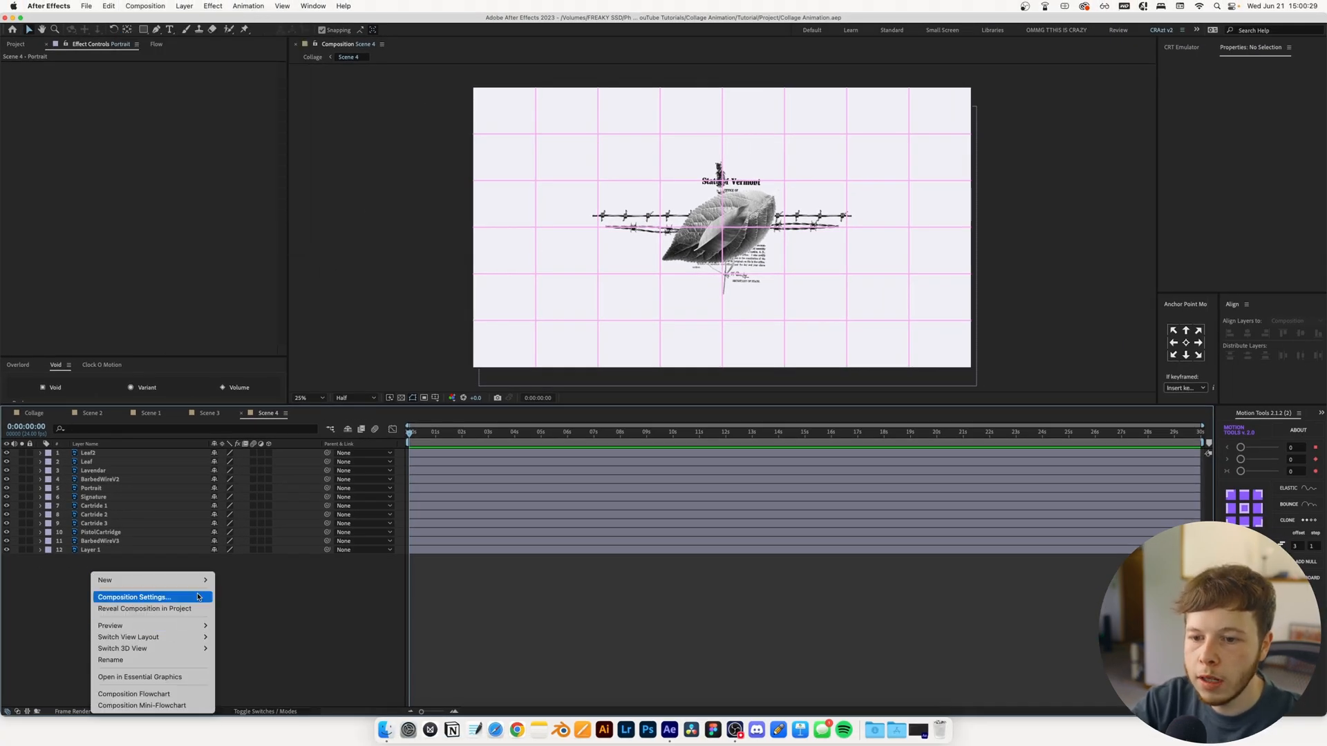
click(249, 631)
key(Return)
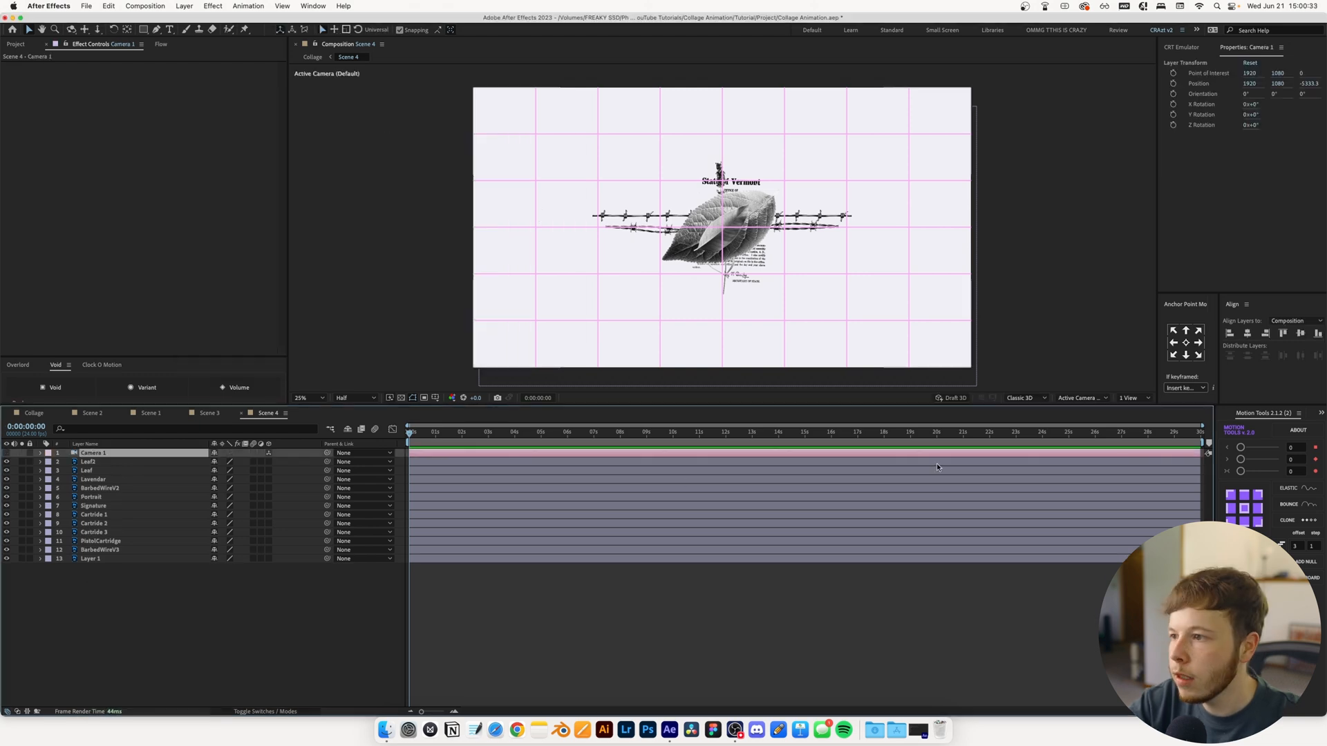
Split the viewer into active camera and left views and make every layer except the Layer 1 background 3D
click(1134, 398)
click(1137, 420)
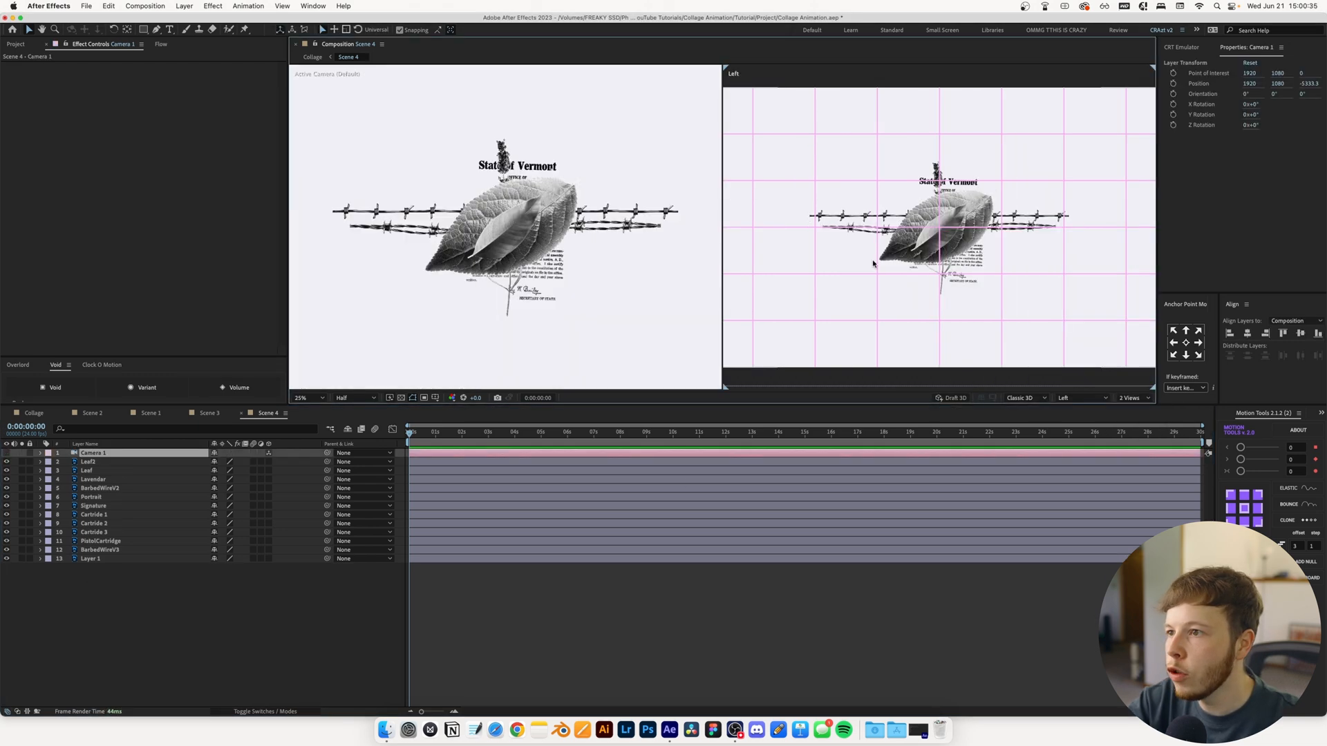
key(comma)
drag(268, 462, 268, 549)
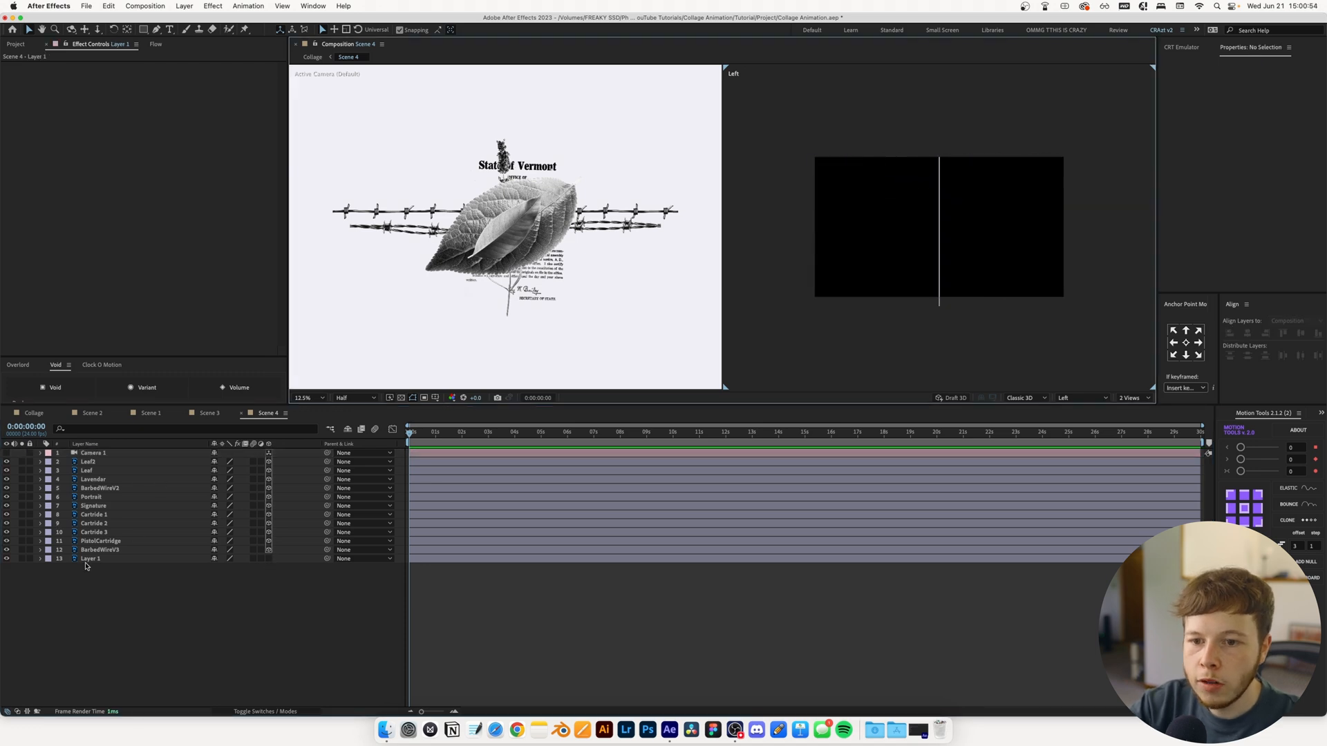
Stack Leaf2, Leaf, Lavender and Portrait directly above Layer 1 and keep the remaining layers hidden
drag(59, 495, 7, 453)
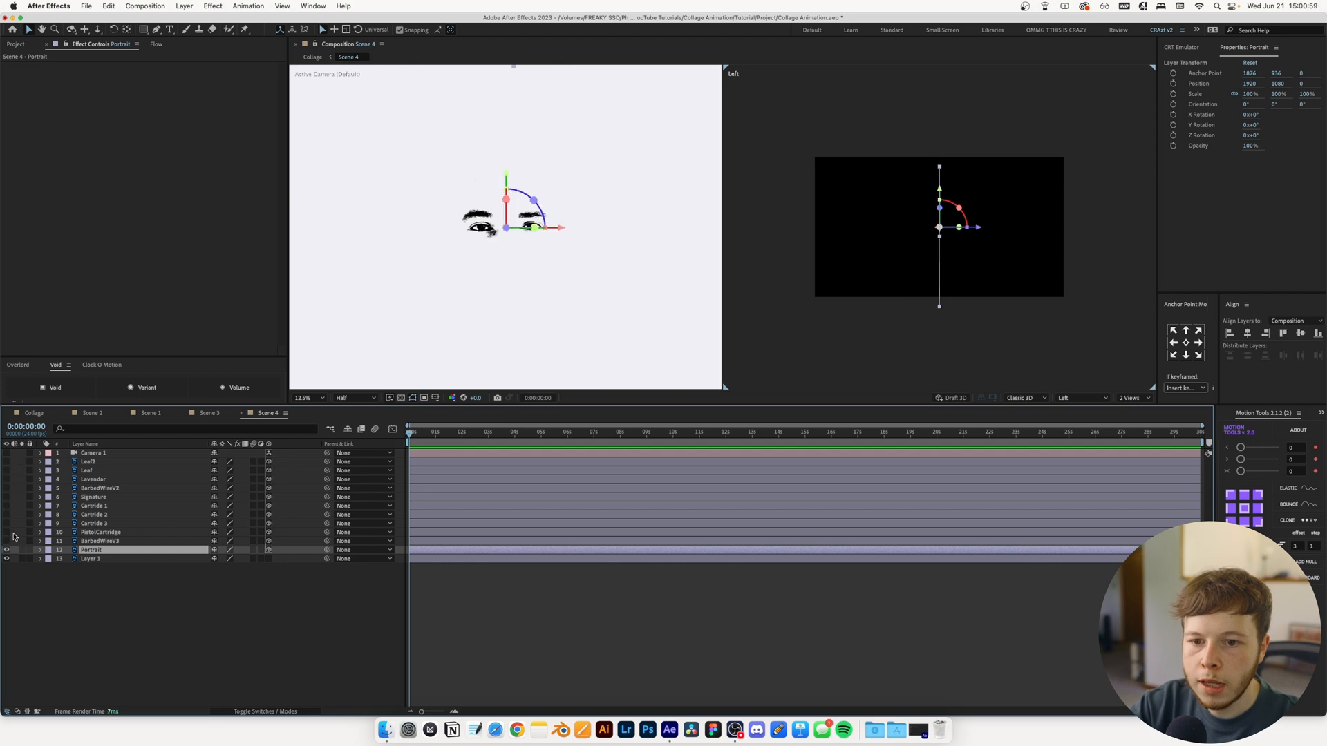
click(7, 542)
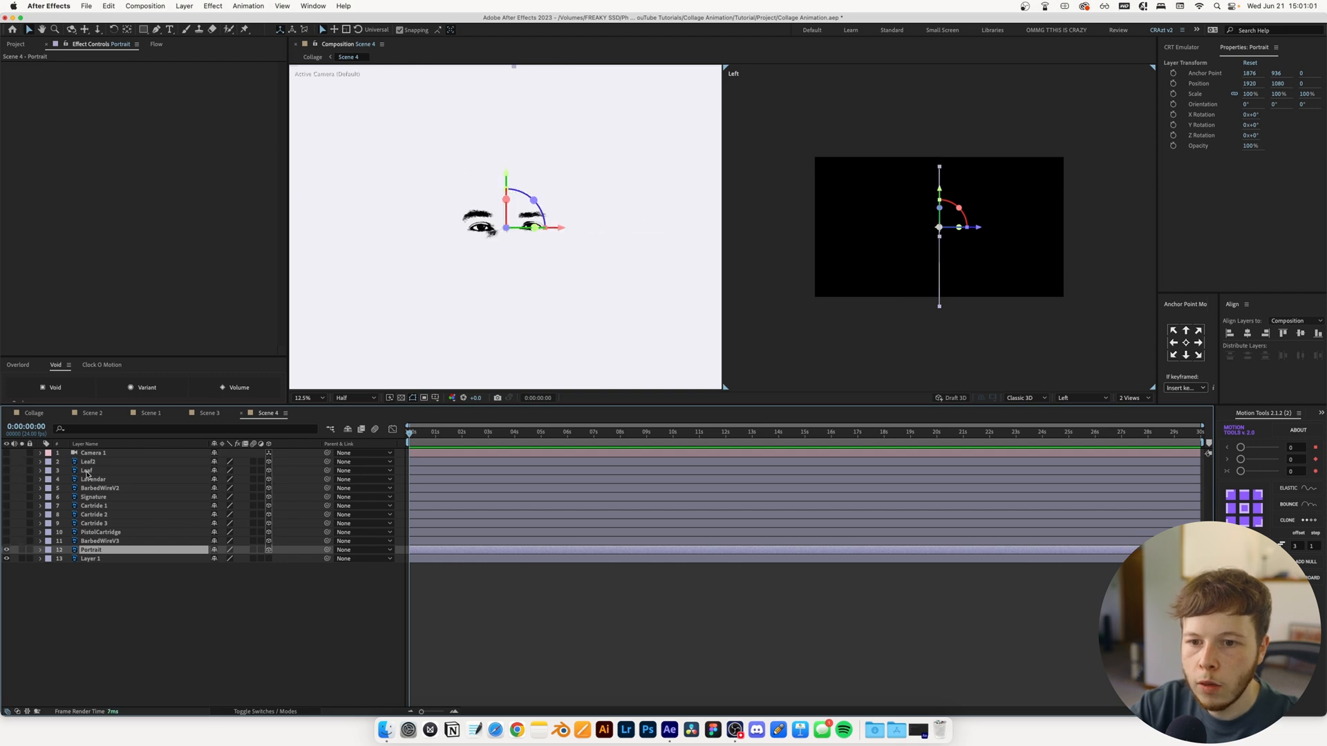
click(93, 471)
click(88, 480)
shift+click(87, 463)
drag(85, 478, 7, 523)
click(93, 541)
Move Lavender, Leaf2 and Leaf toward the camera, scaling Leaf to 49% and placing it at about -368 in Z
drag(981, 232, 1165, 222)
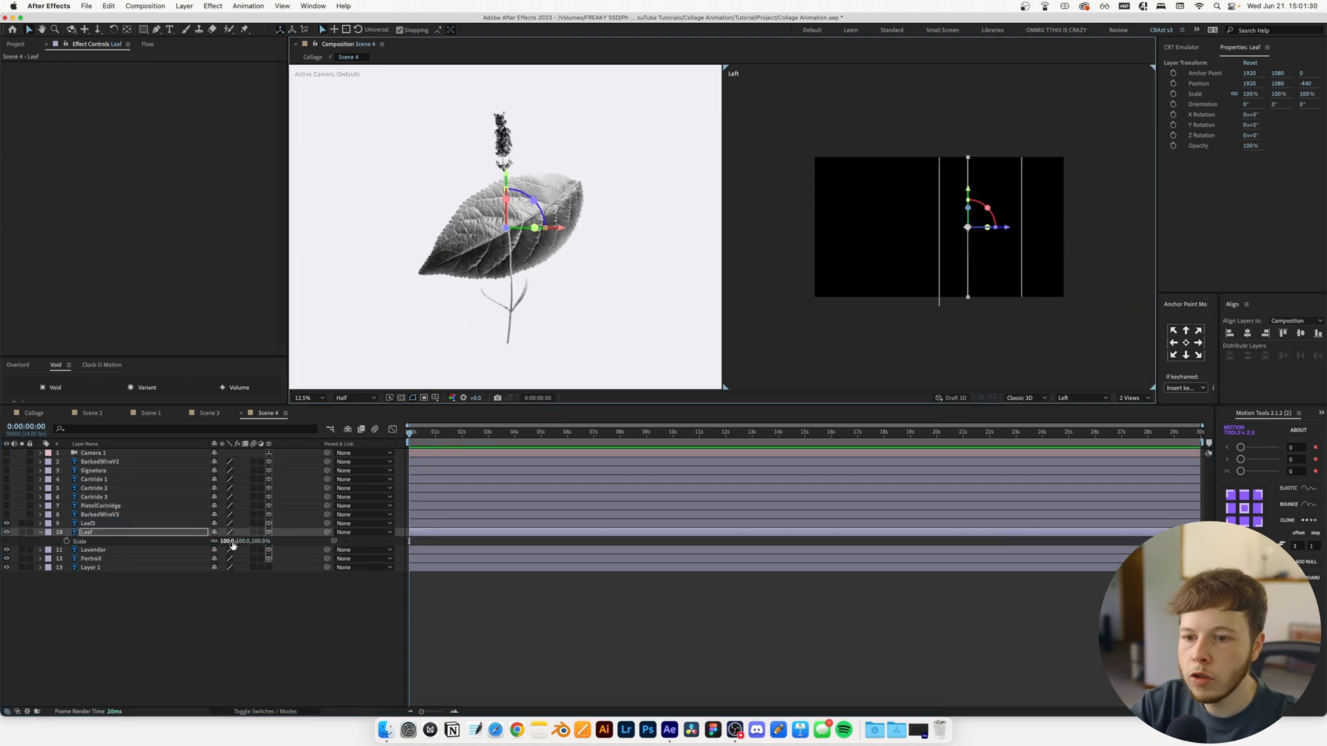
drag(234, 544, 199, 546)
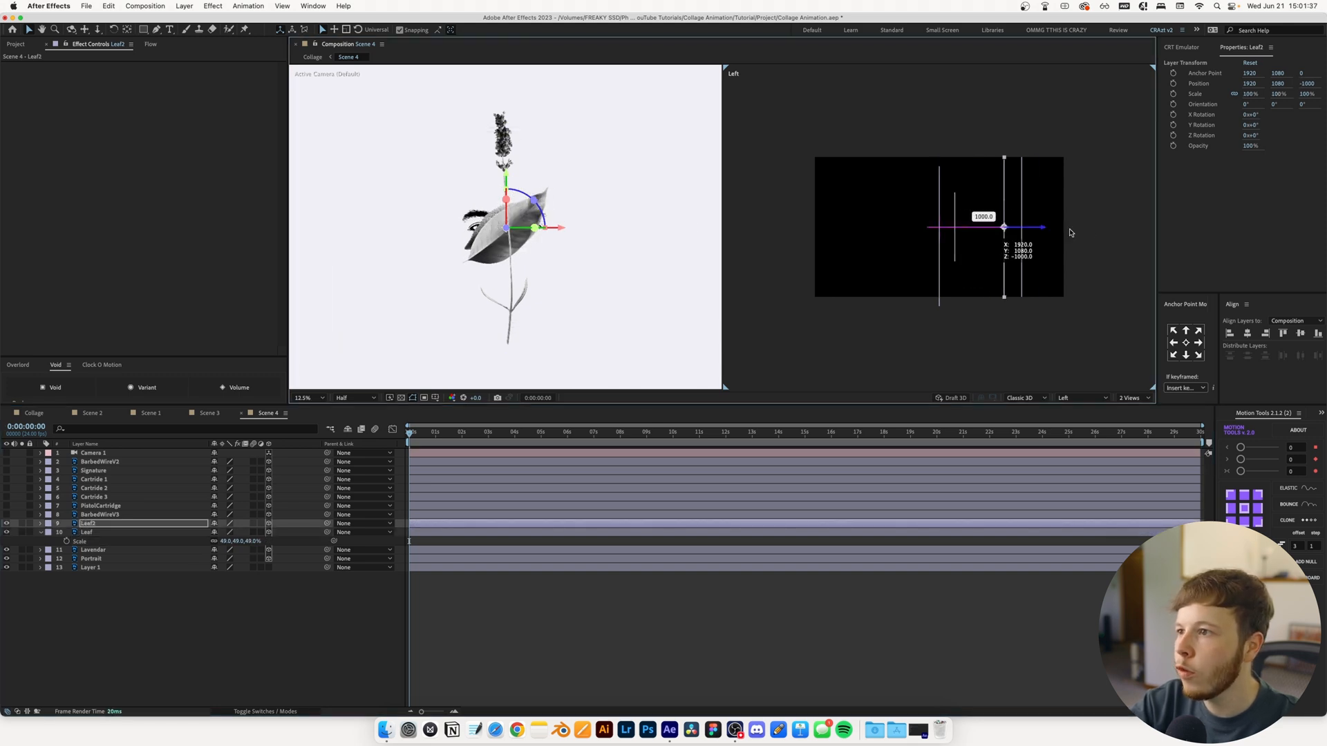
drag(977, 214, 1034, 218)
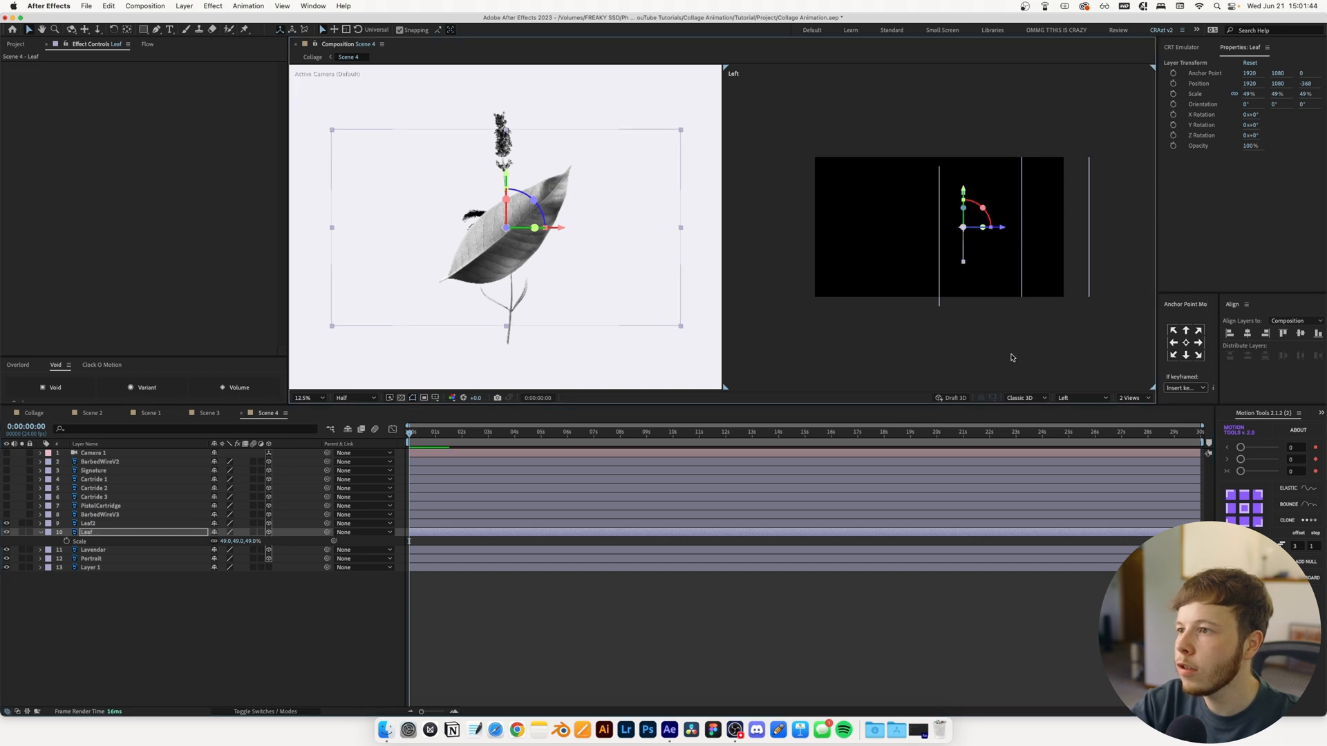
key(comma)
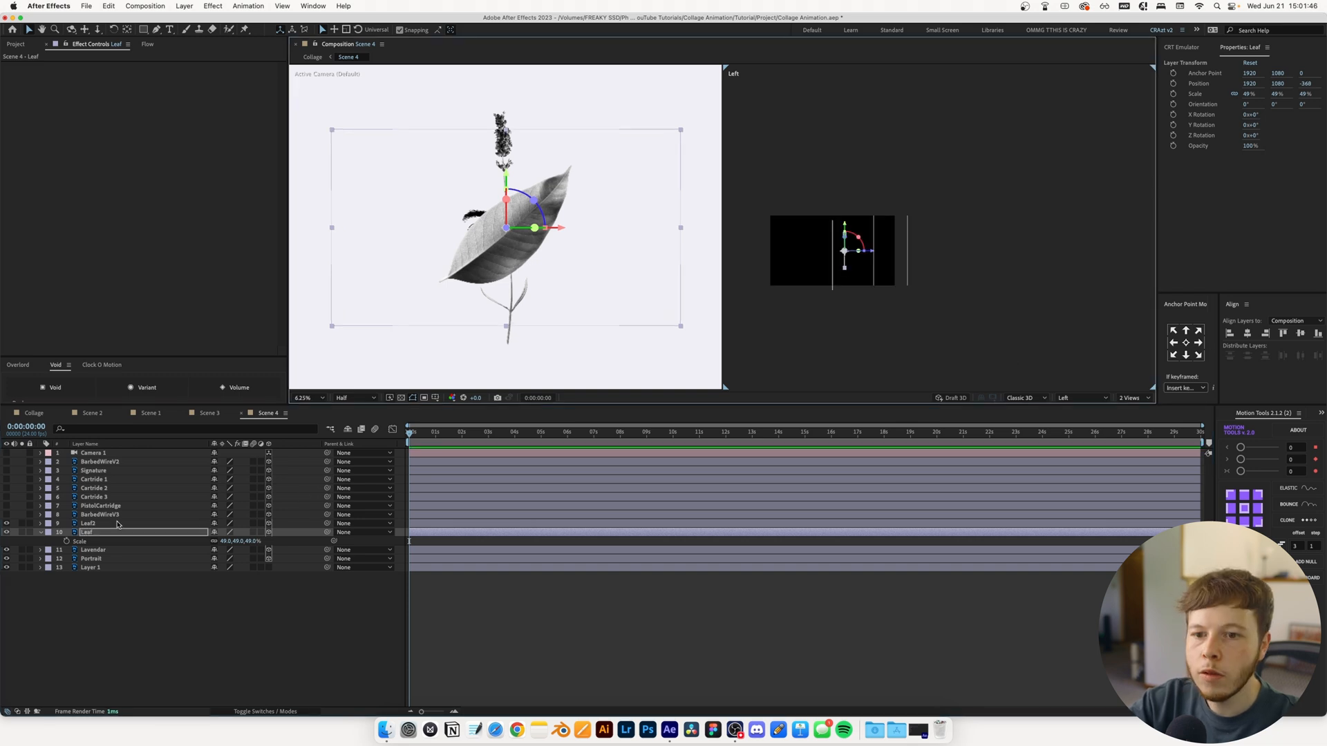
Delete the PistolCartridge layer, turn off 3D on the three Cartride layers, and precompose them as Pre-comp 3
click(101, 507)
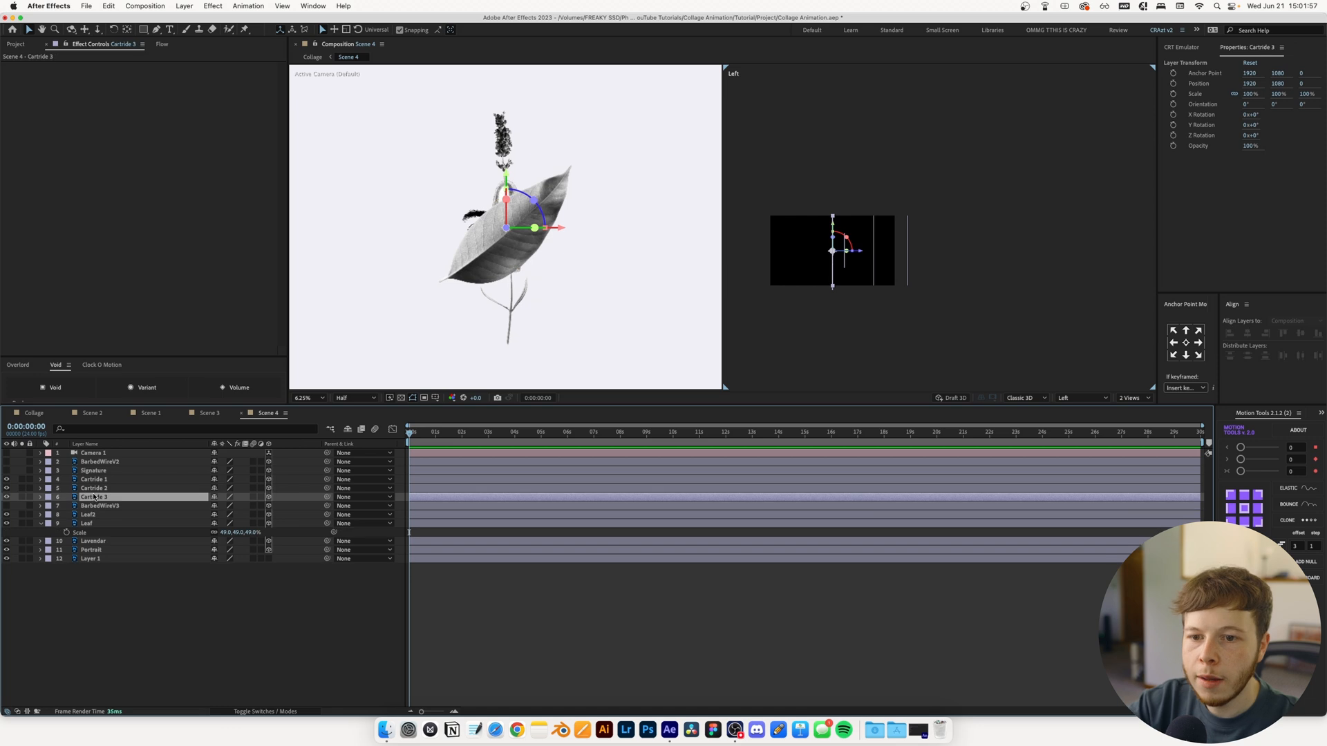
shift+click(97, 480)
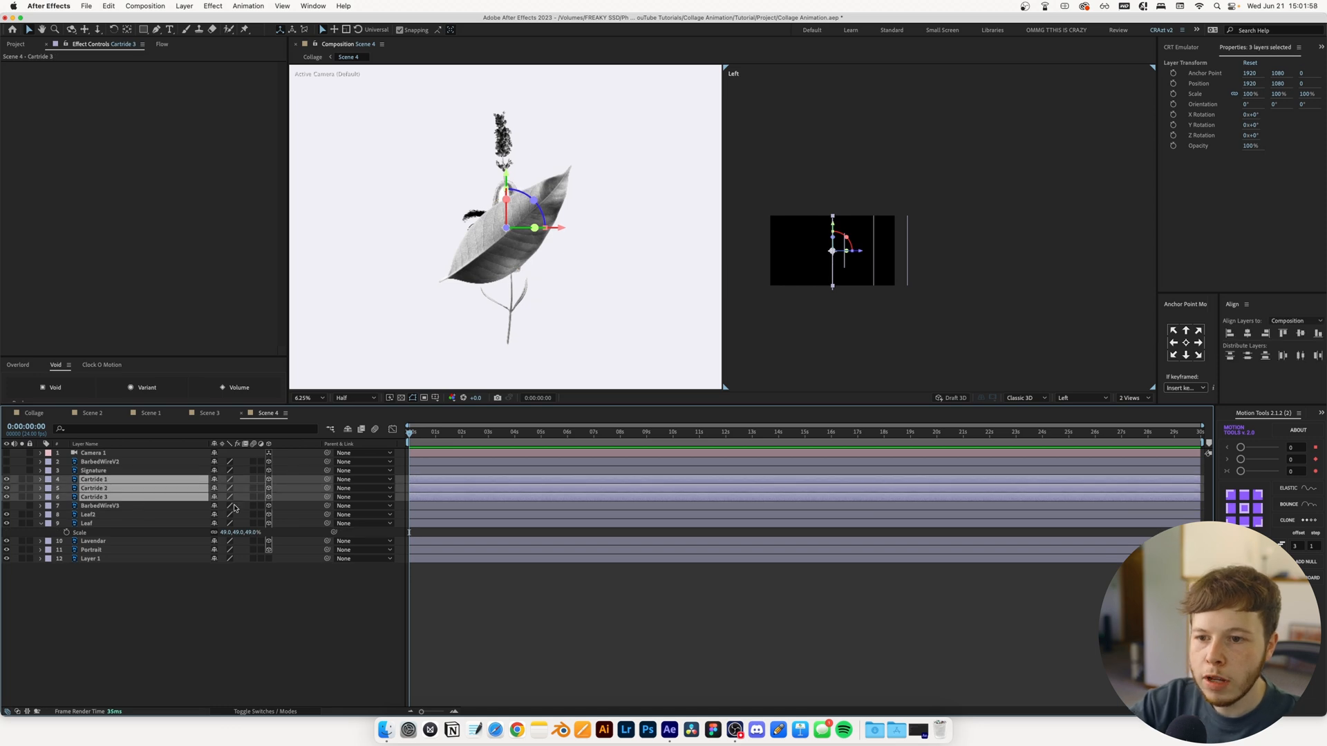
click(268, 479)
key(super+shift+c)
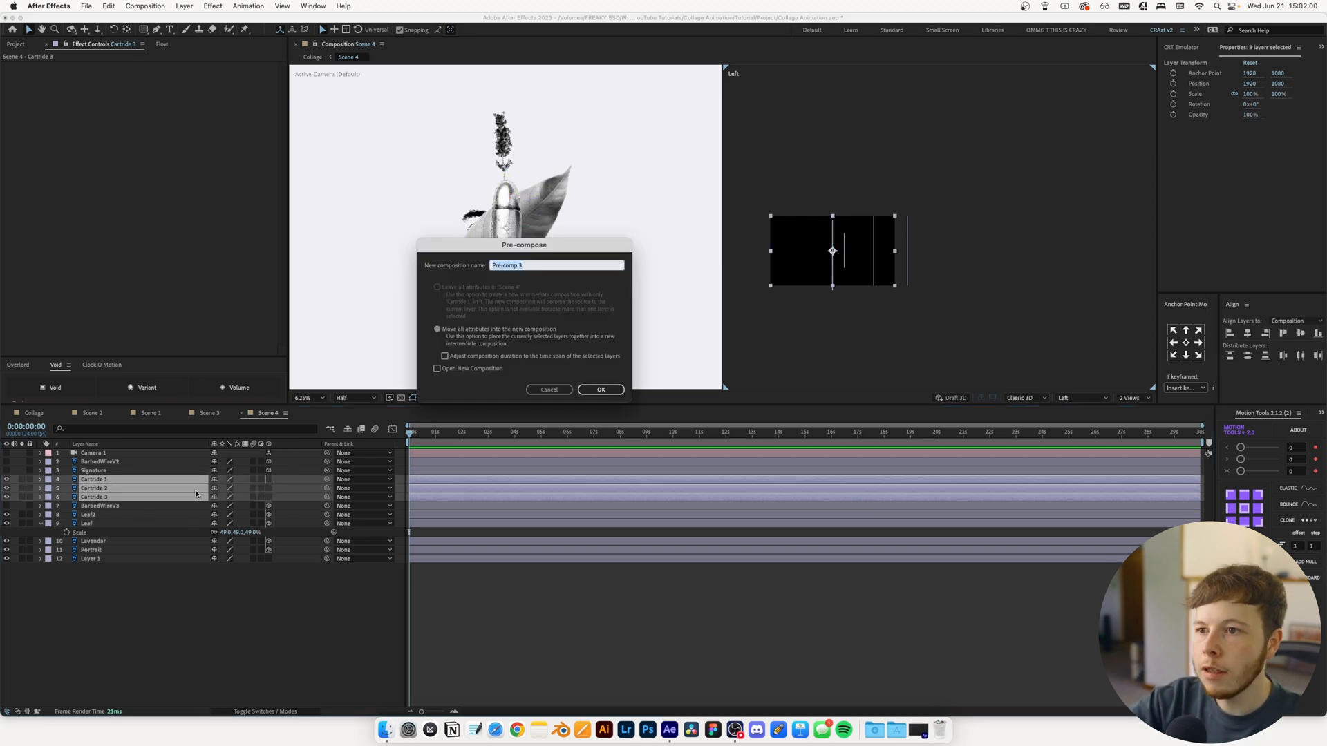
key(Return)
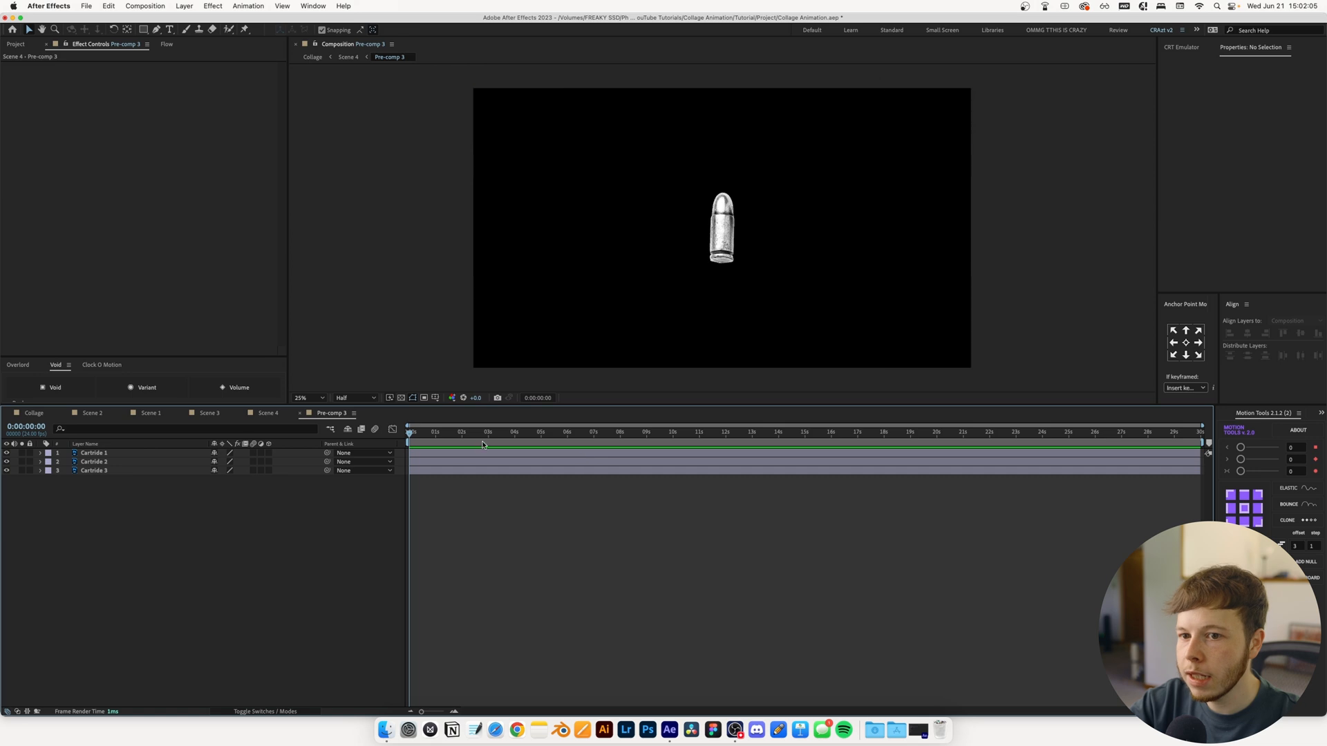
In Pre-comp 3, show Cartride 1, 3 and 2 for five frames each and trim the comp to 15 frames
key(period)
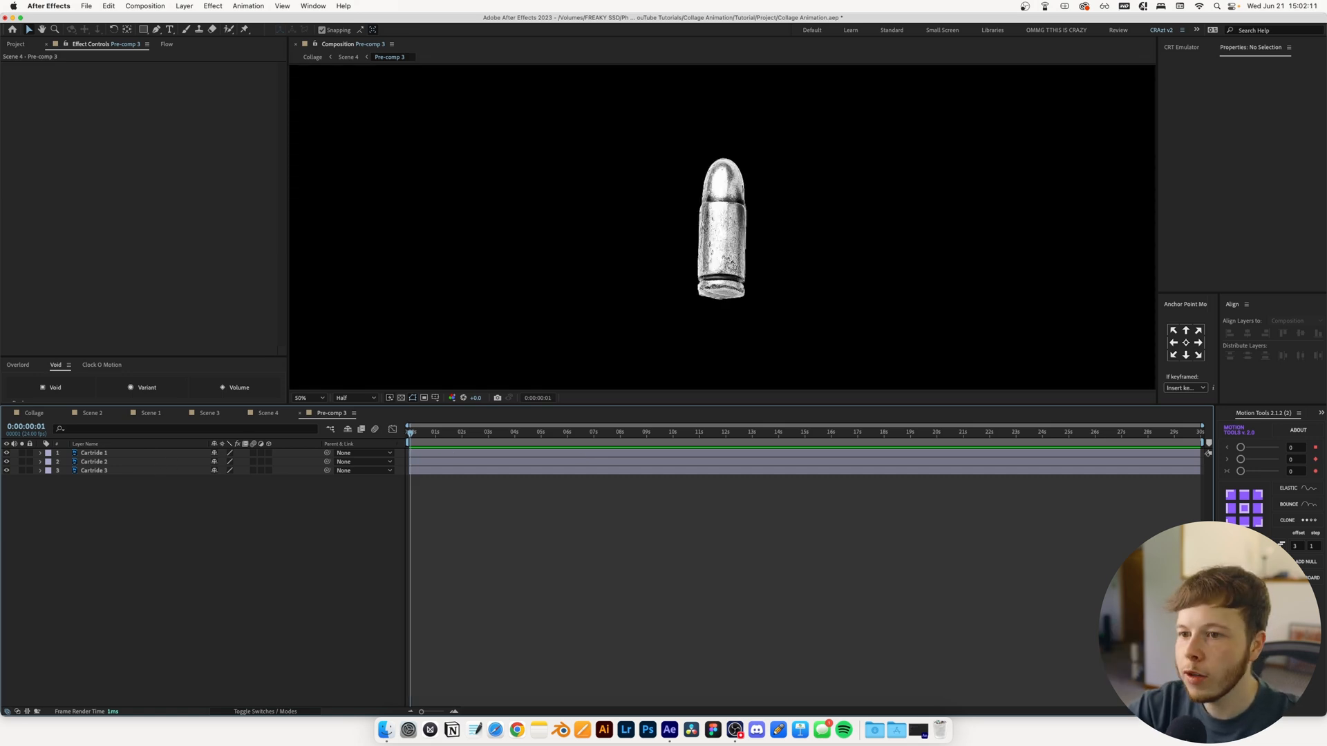
key(ctrl+a)
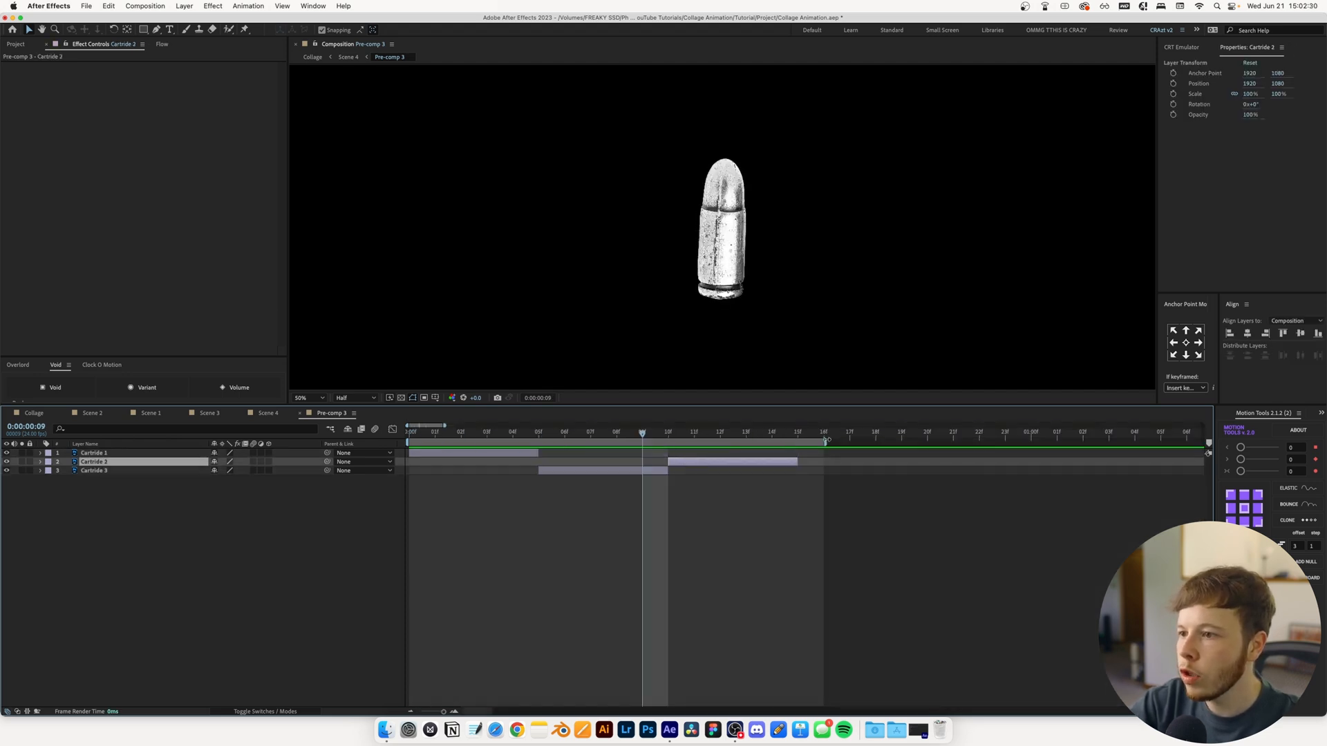
drag(826, 440, 801, 443)
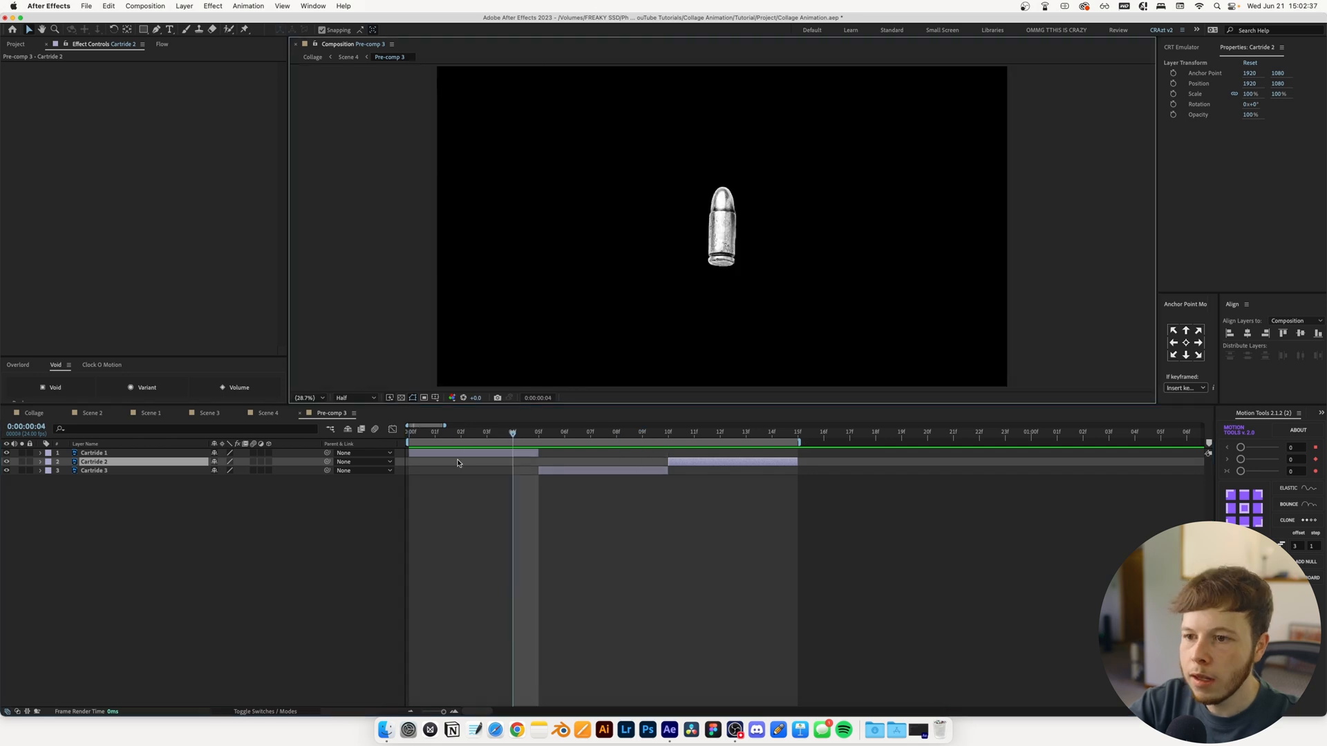
right_click(476, 442)
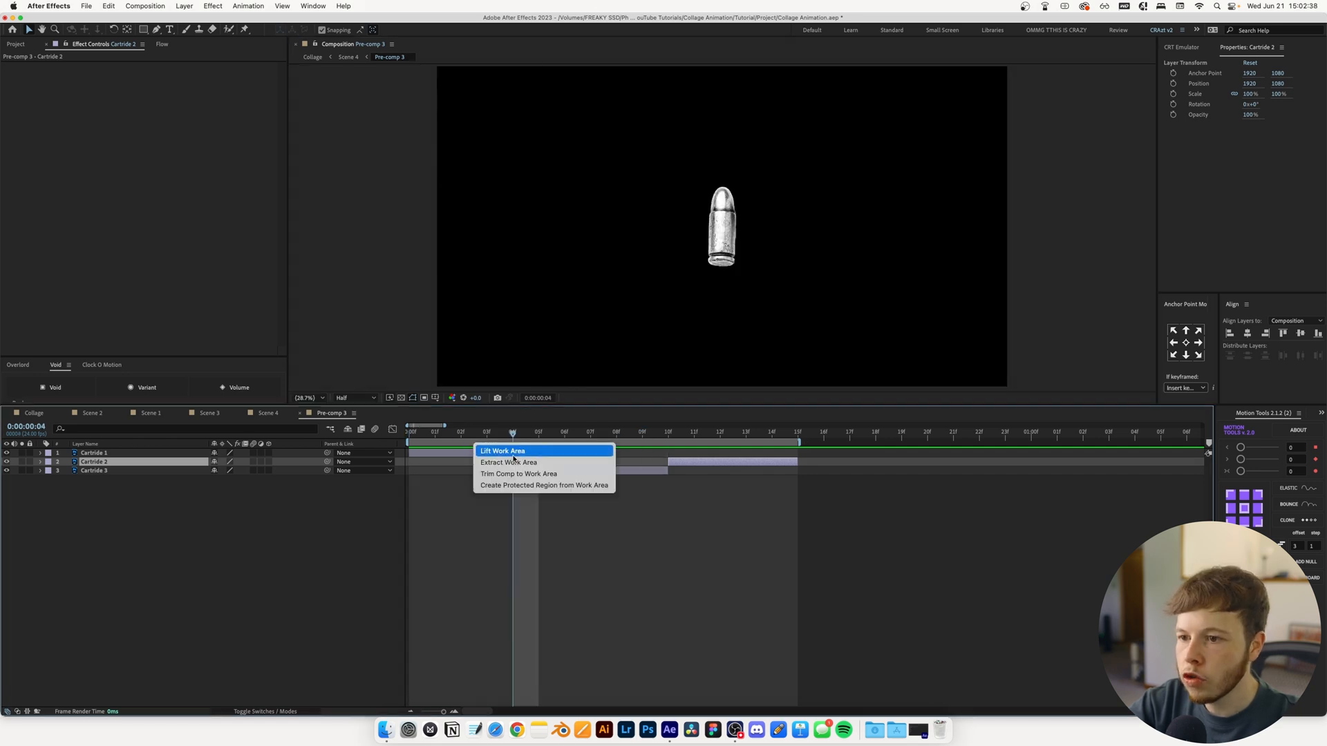
click(525, 474)
click(299, 413)
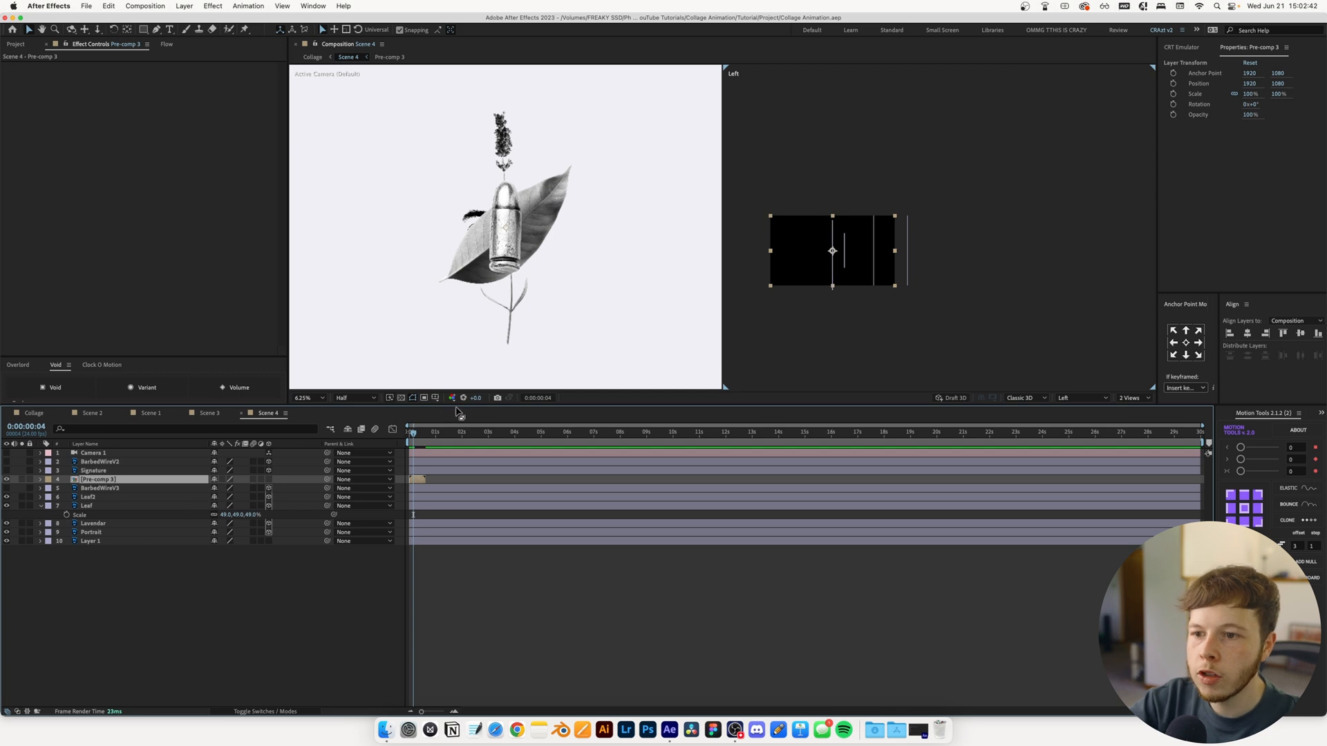
Enable time remapping on Scene 4's Pre-comp 3 layer, extend it along the timeline, and go to frame 14
right_click(113, 478)
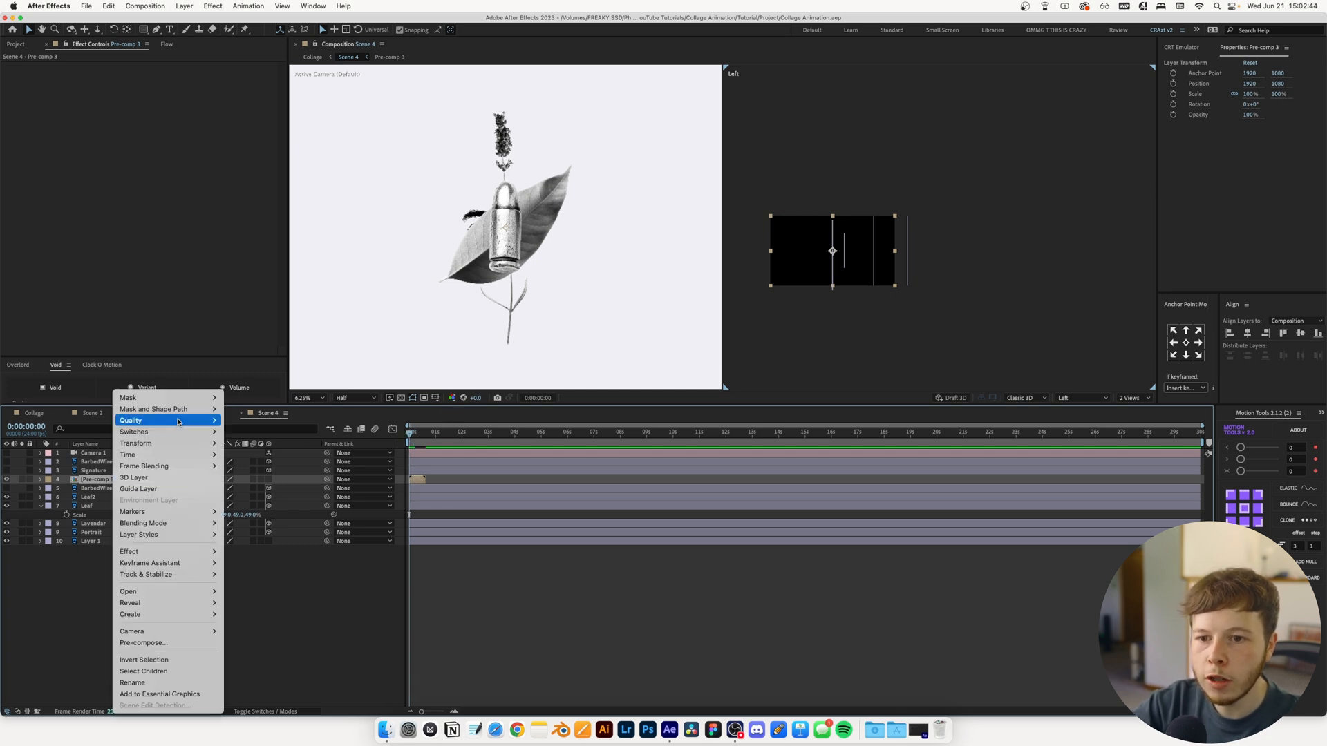
mouse_move(172, 436)
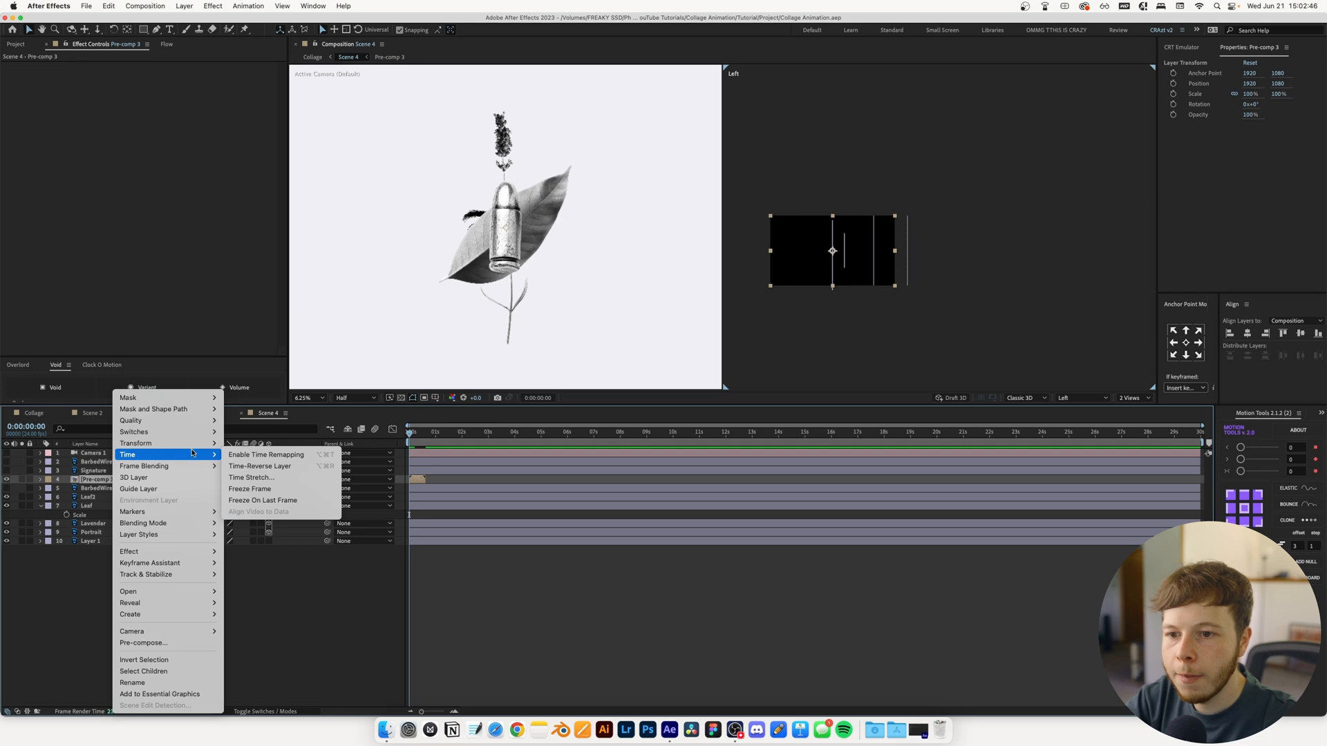
click(274, 455)
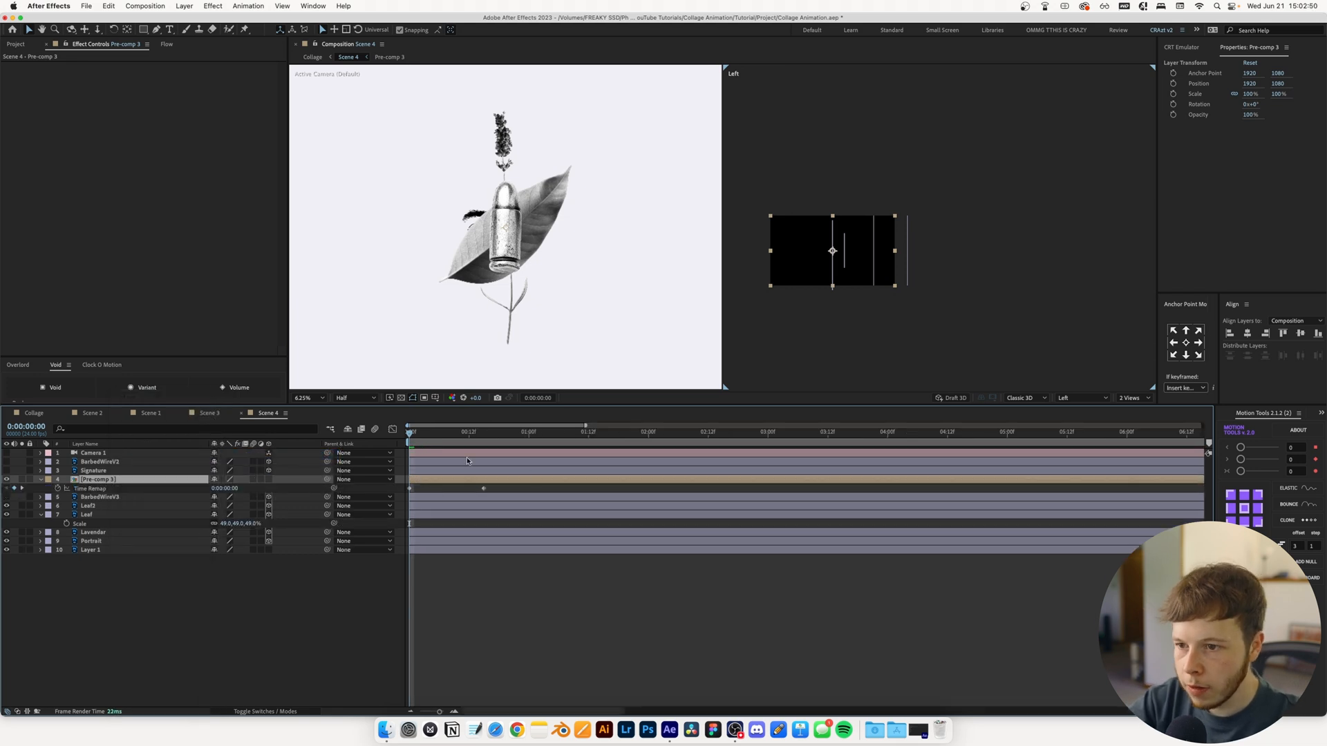
key(=)
key(=)
click(485, 433)
key(super+Left)
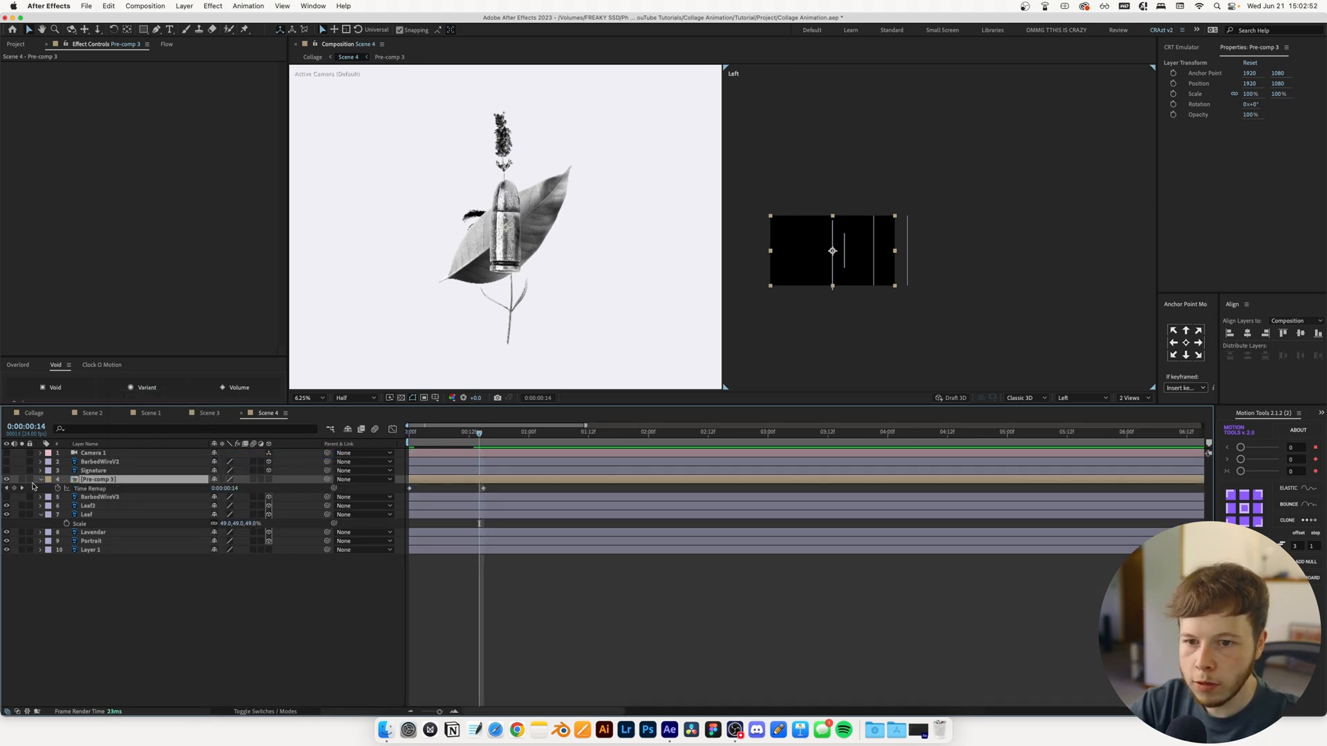
Loop Pre-comp 3's Time Remap with a loopOut() expression ending on a frame 14 keyframe, and preview the layer soloed
alt+click(58, 489)
text(loopOut())
click(28, 486)
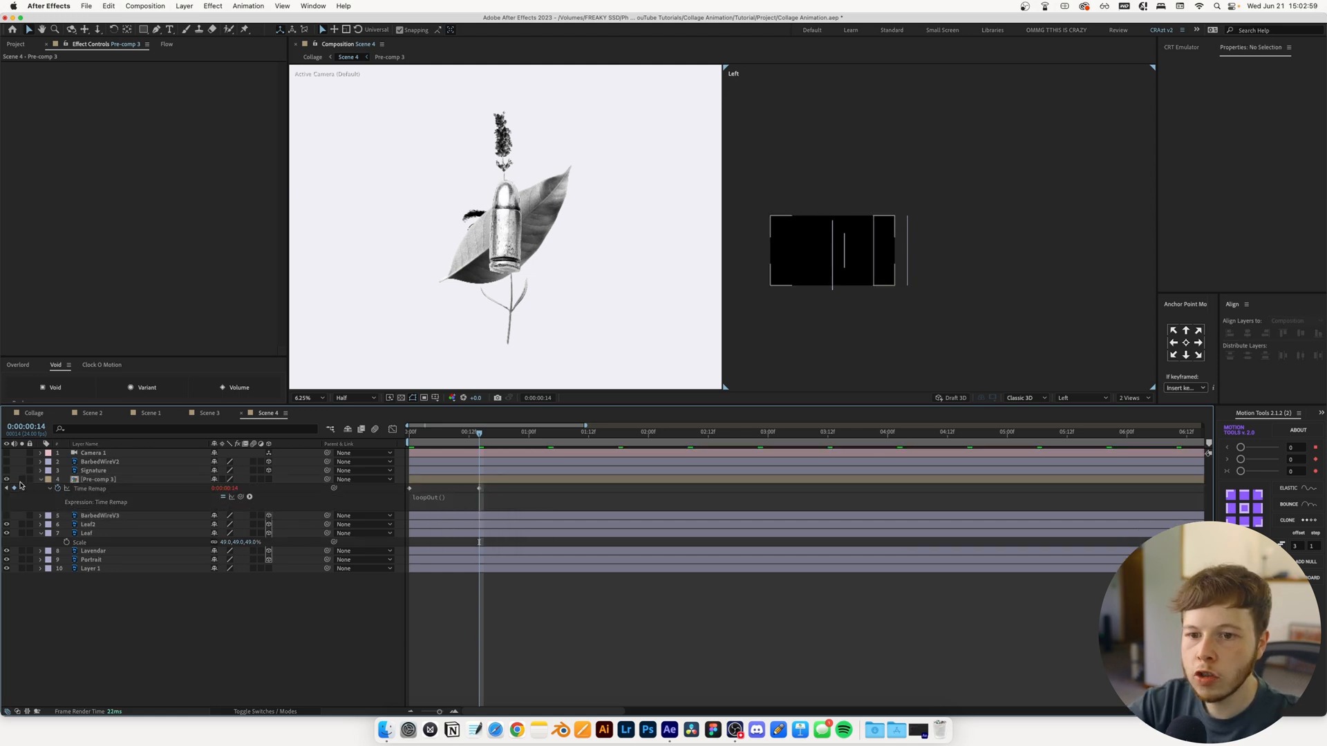
click(22, 480)
key(space)
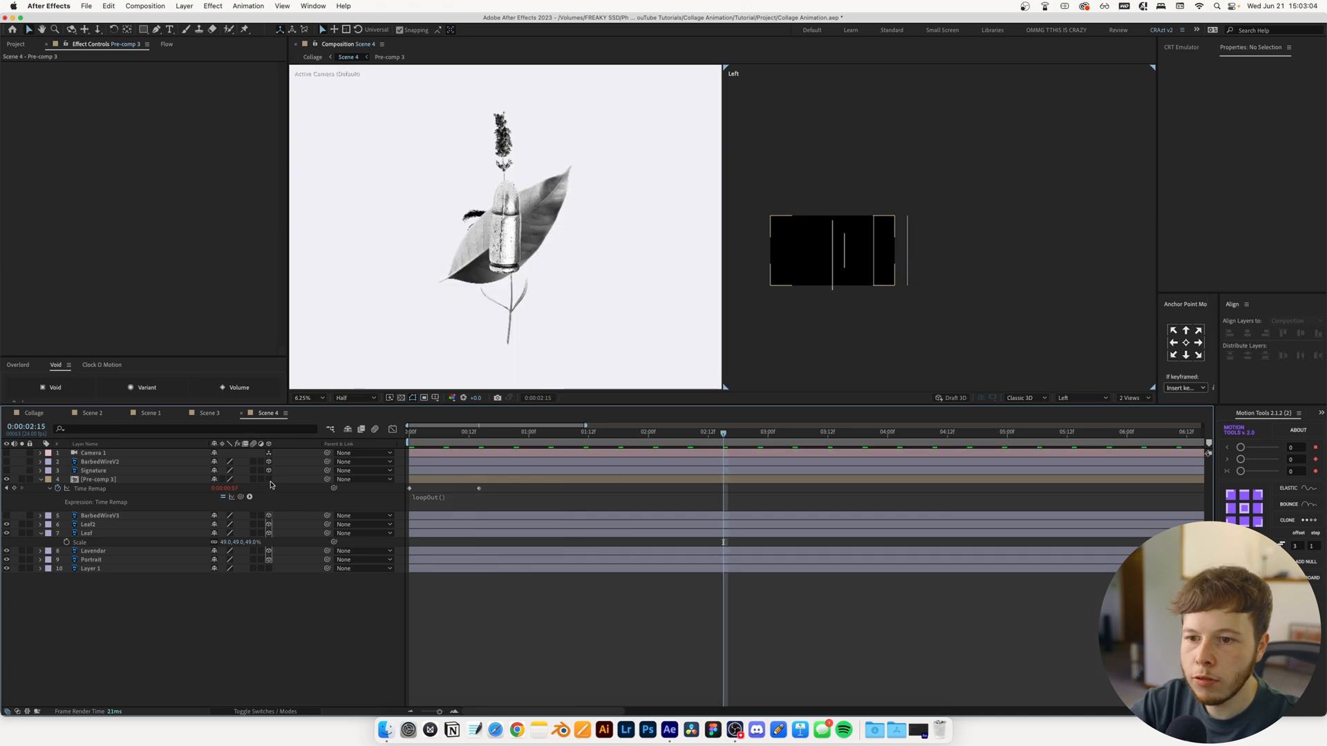
Make the Pre-comp 3 layer 3D and duplicate it twice
click(269, 480)
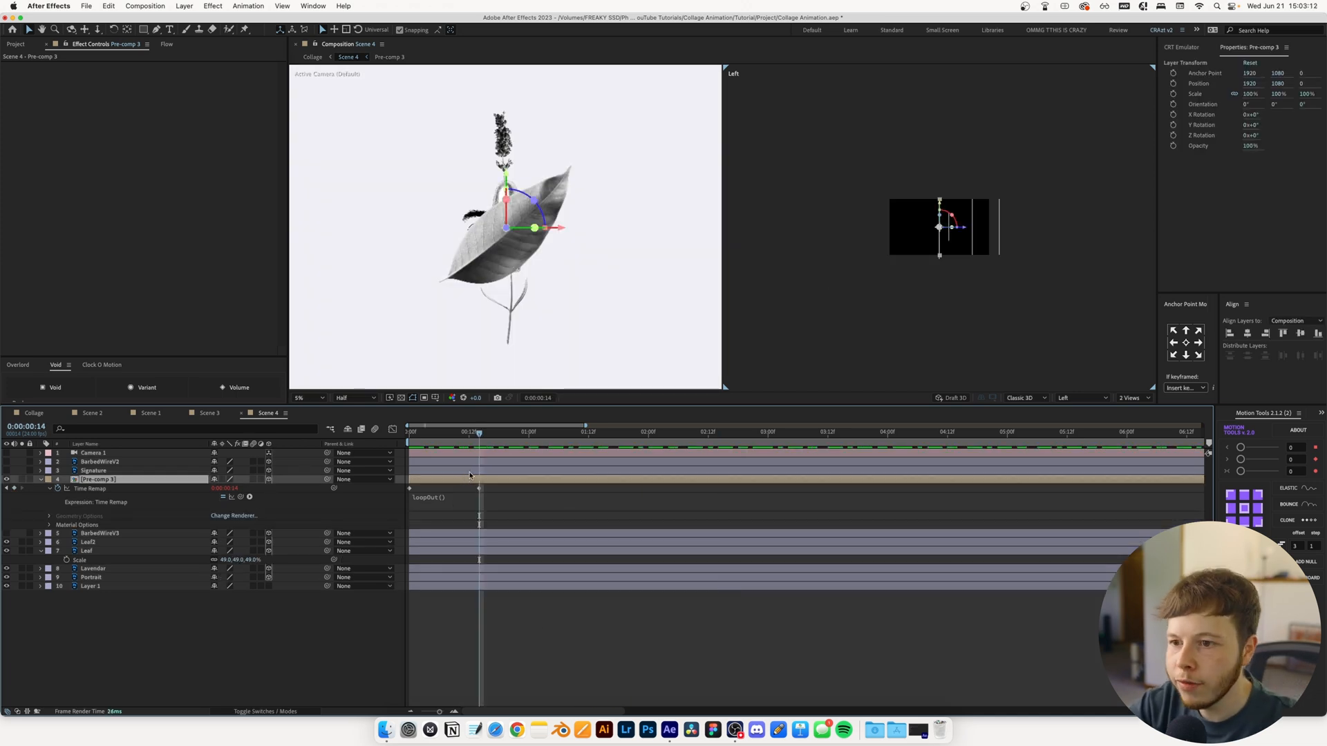
key(super+d)
key(super+d)
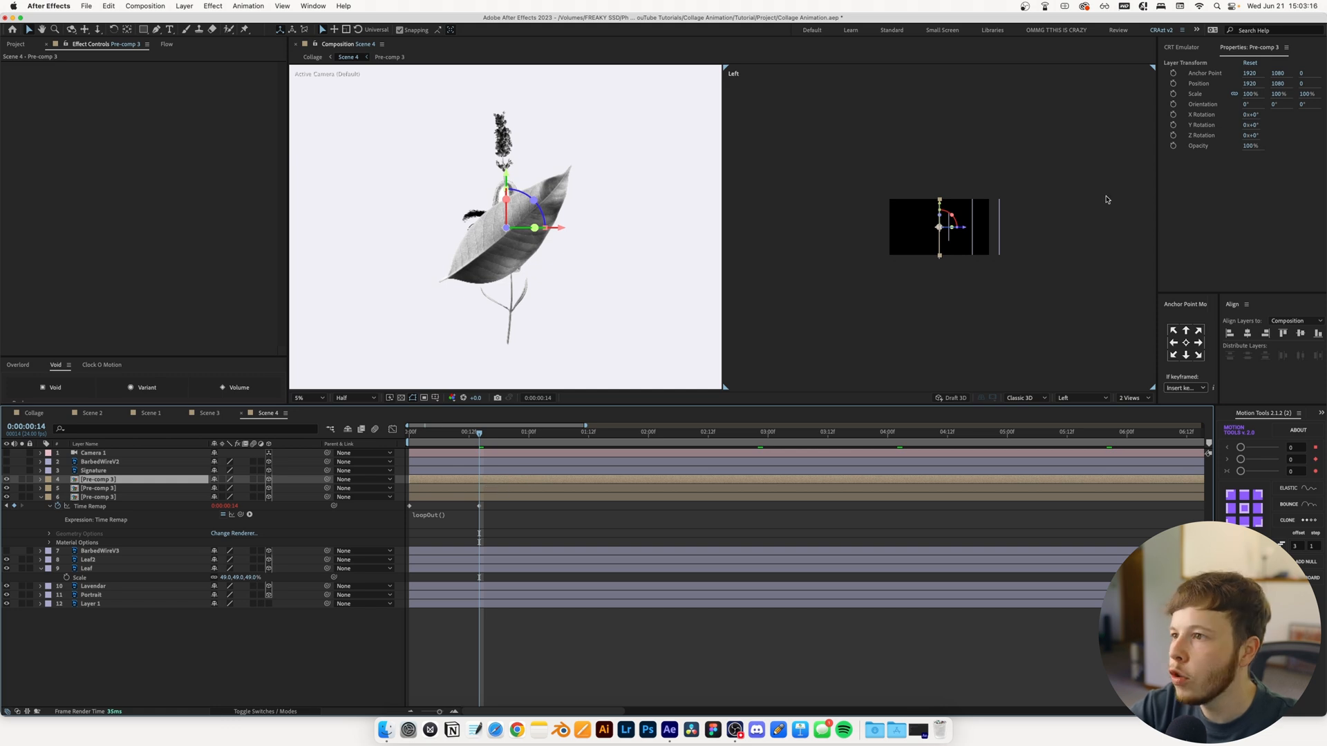
Spread the three Pre-comp 3 copies toward the camera, placing the middle one at about -3820 and the top one at about -6920 in Z
scroll(1106, 199, up, 1)
key(super+Down)
key(super+Down)
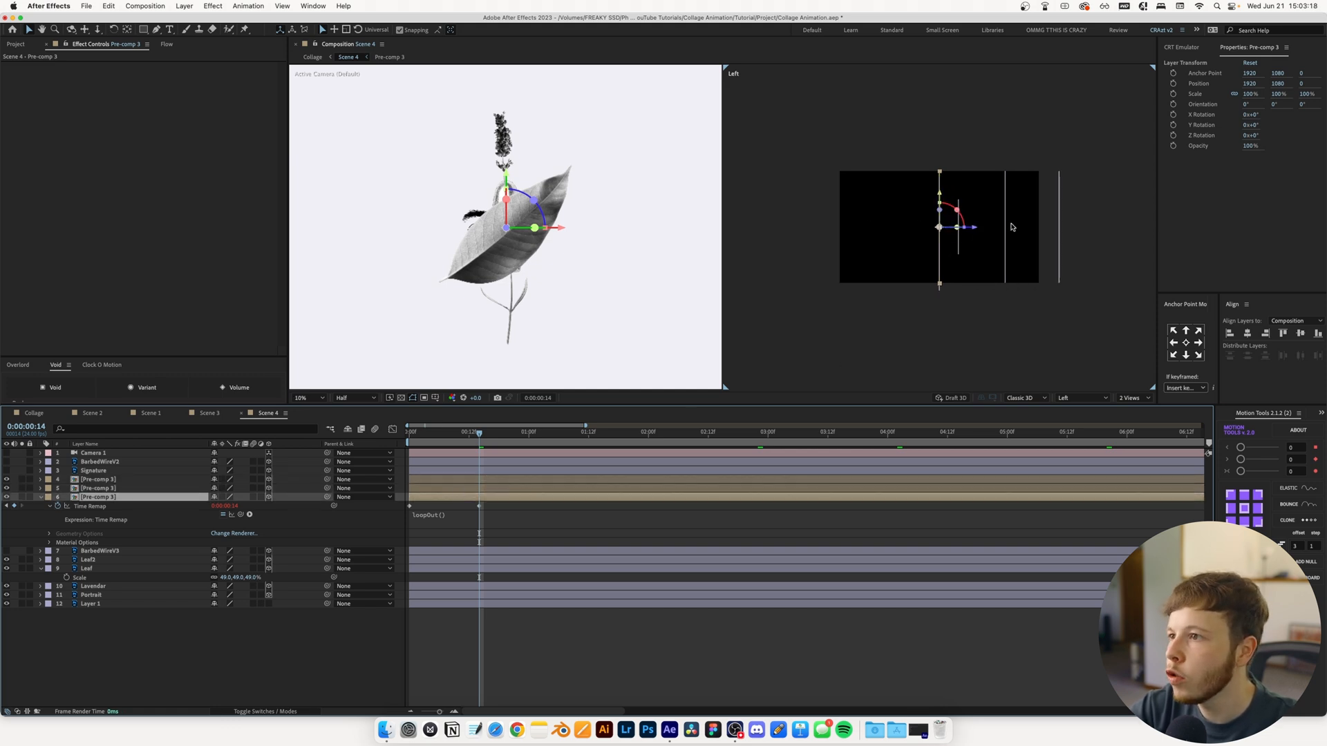
drag(972, 231, 991, 231)
drag(991, 231, 1002, 231)
drag(1004, 211, 1067, 242)
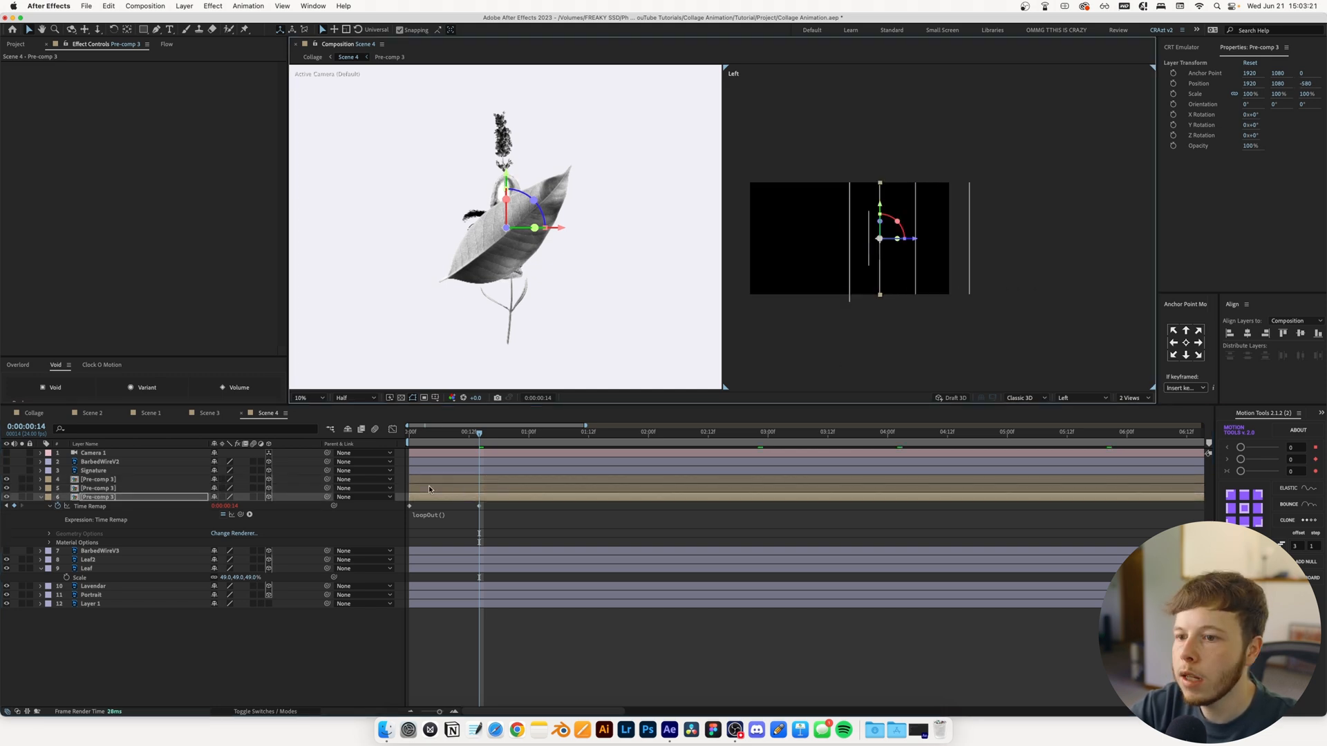
key(super+Up)
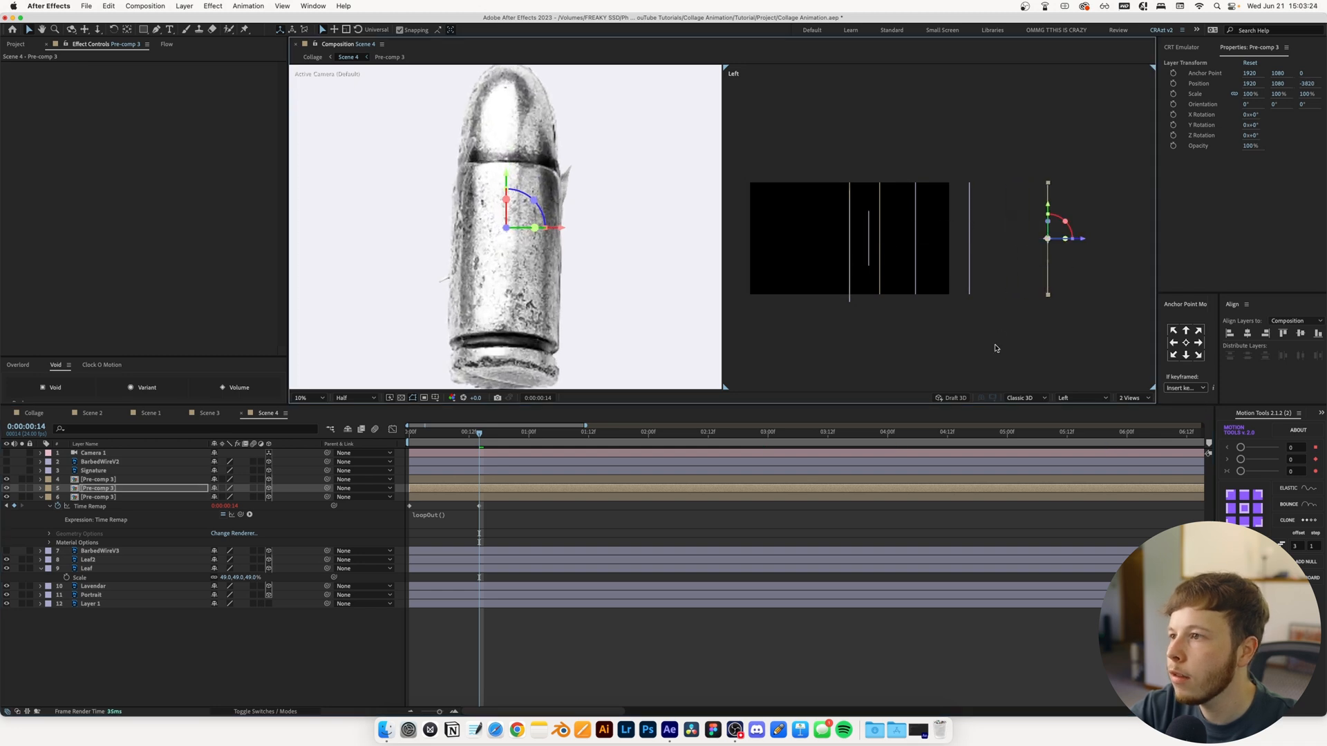
drag(1057, 335, 949, 334)
key(super+Up)
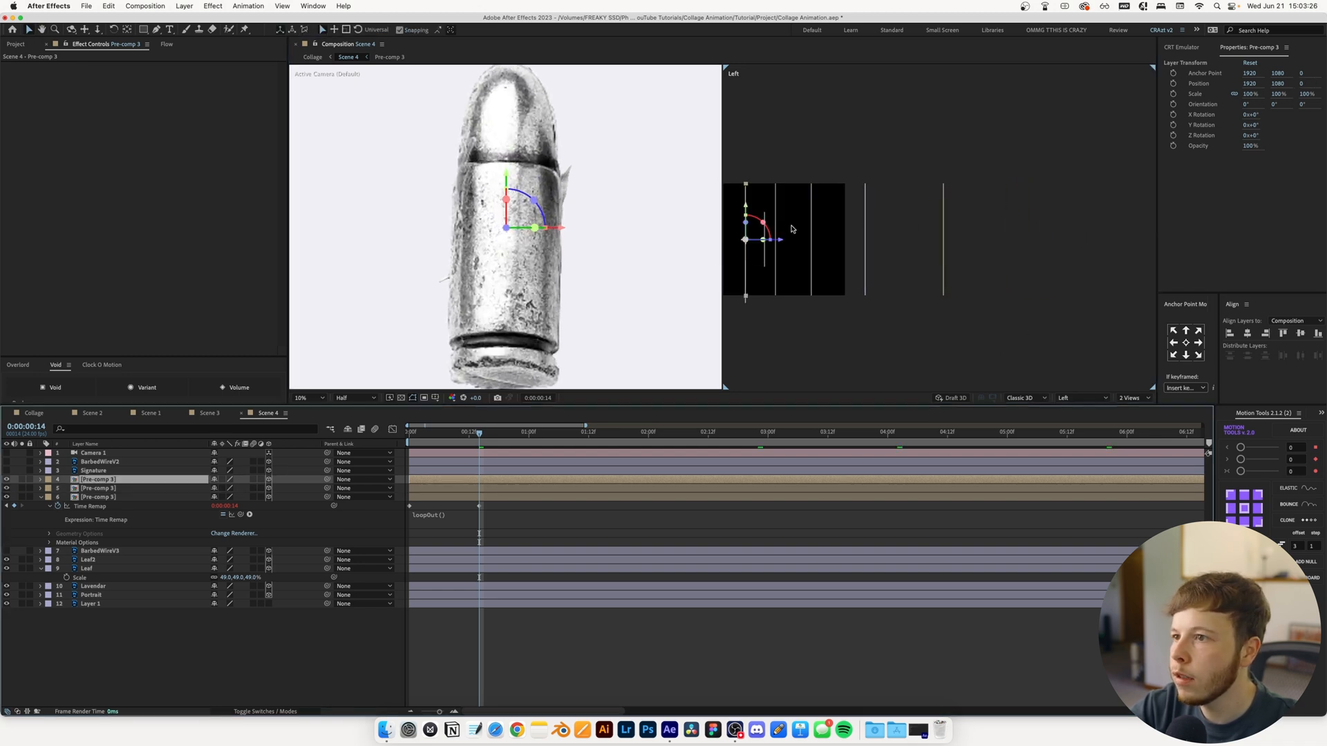
drag(783, 243, 1141, 246)
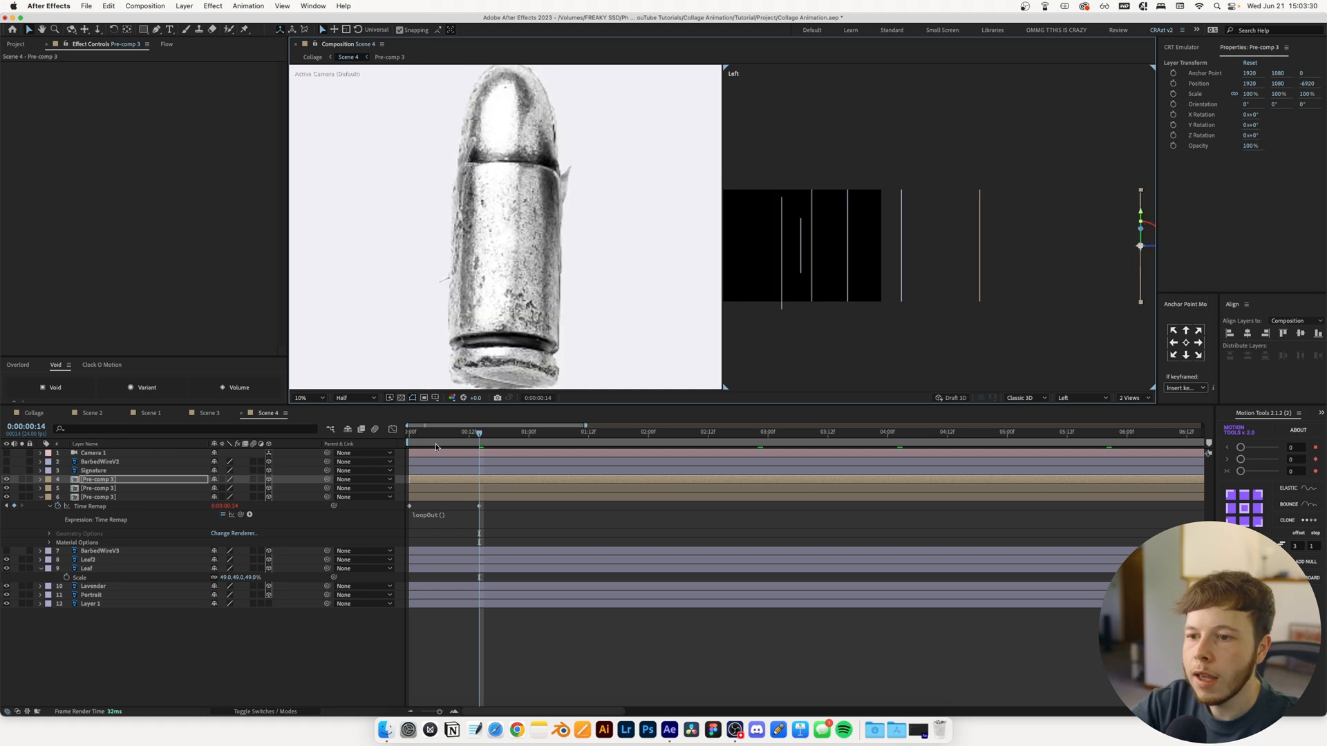
Unhide Signature, place it at about -4390 in Z, and move the frontmost Pre-comp 3 copy slightly back toward it
key(super+Up)
click(5, 472)
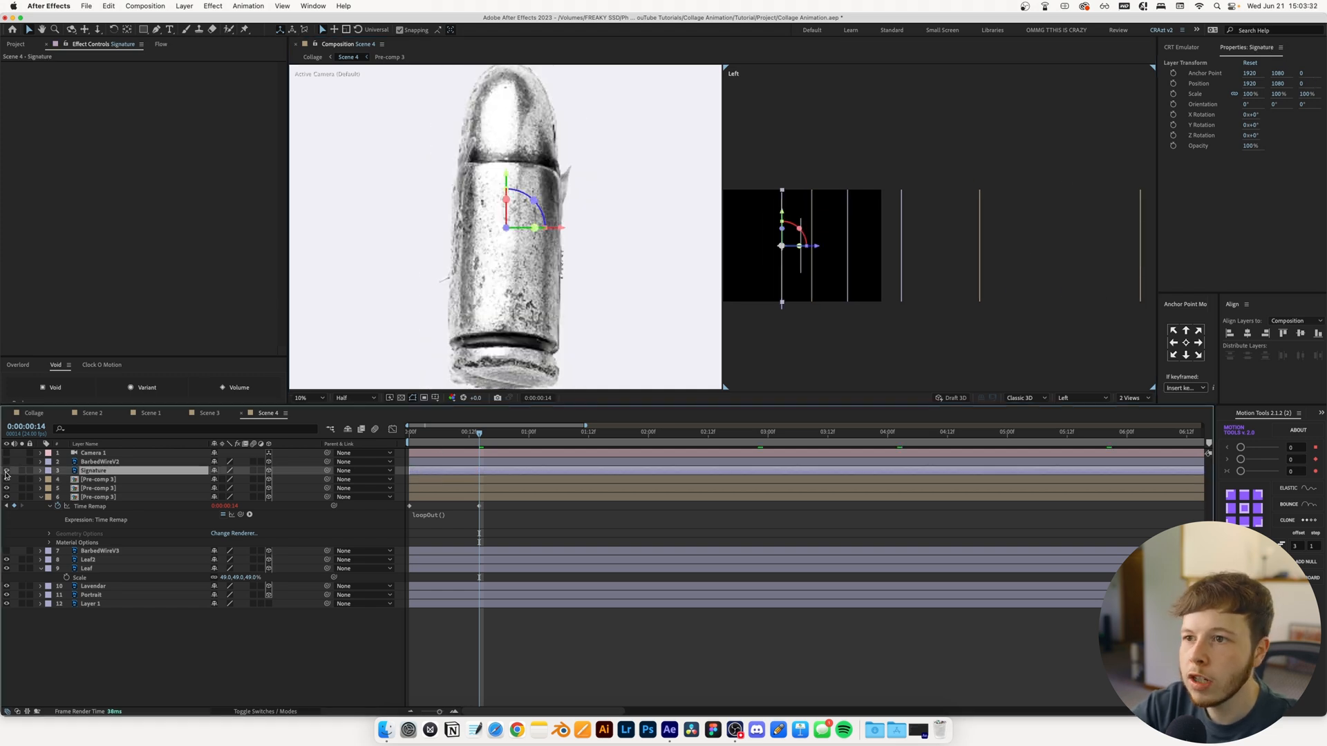
drag(822, 249, 1050, 251)
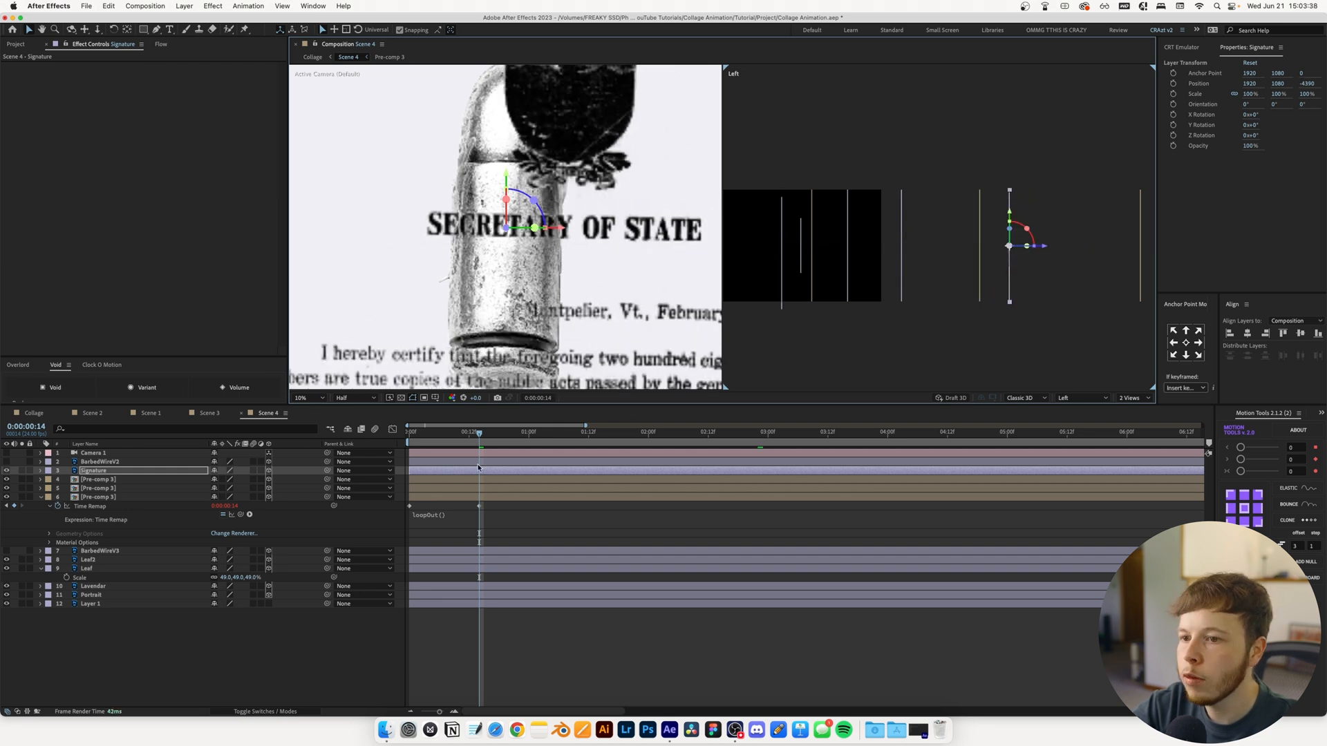
click(475, 479)
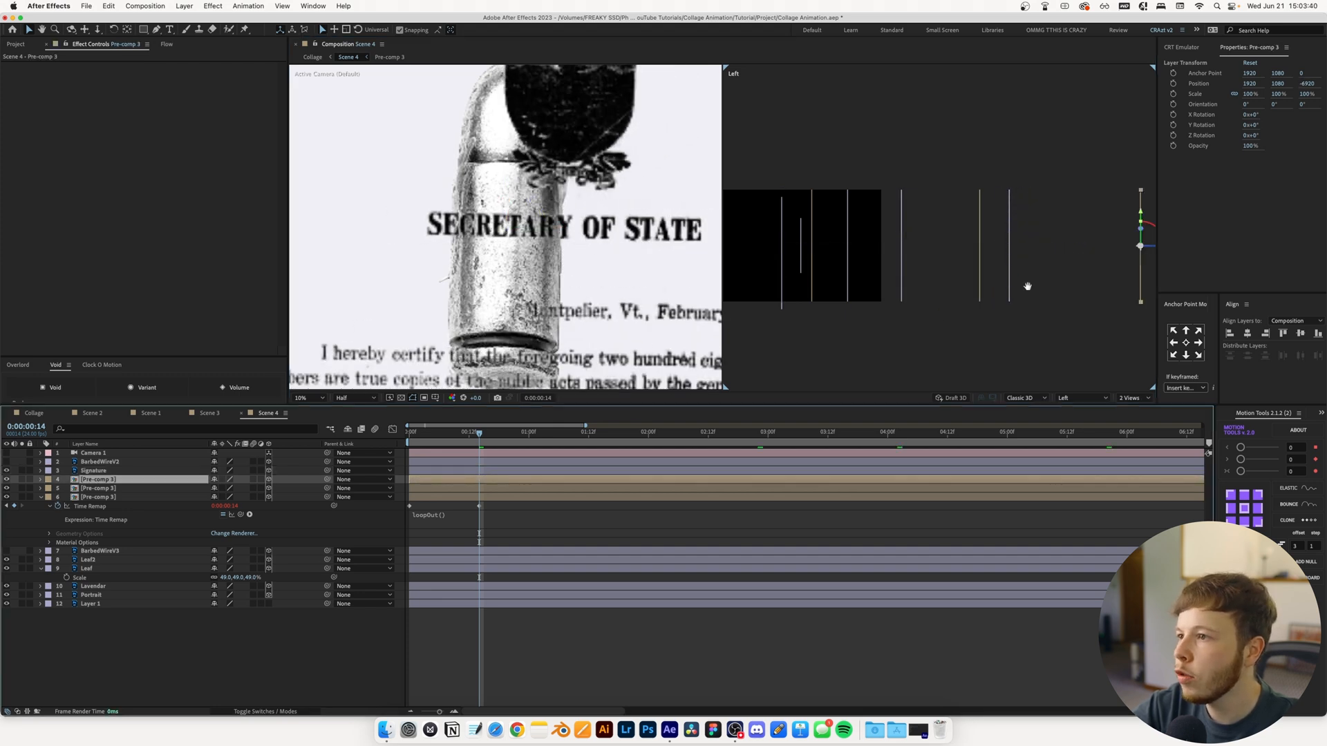
drag(1095, 280, 995, 288)
drag(1075, 257, 1039, 258)
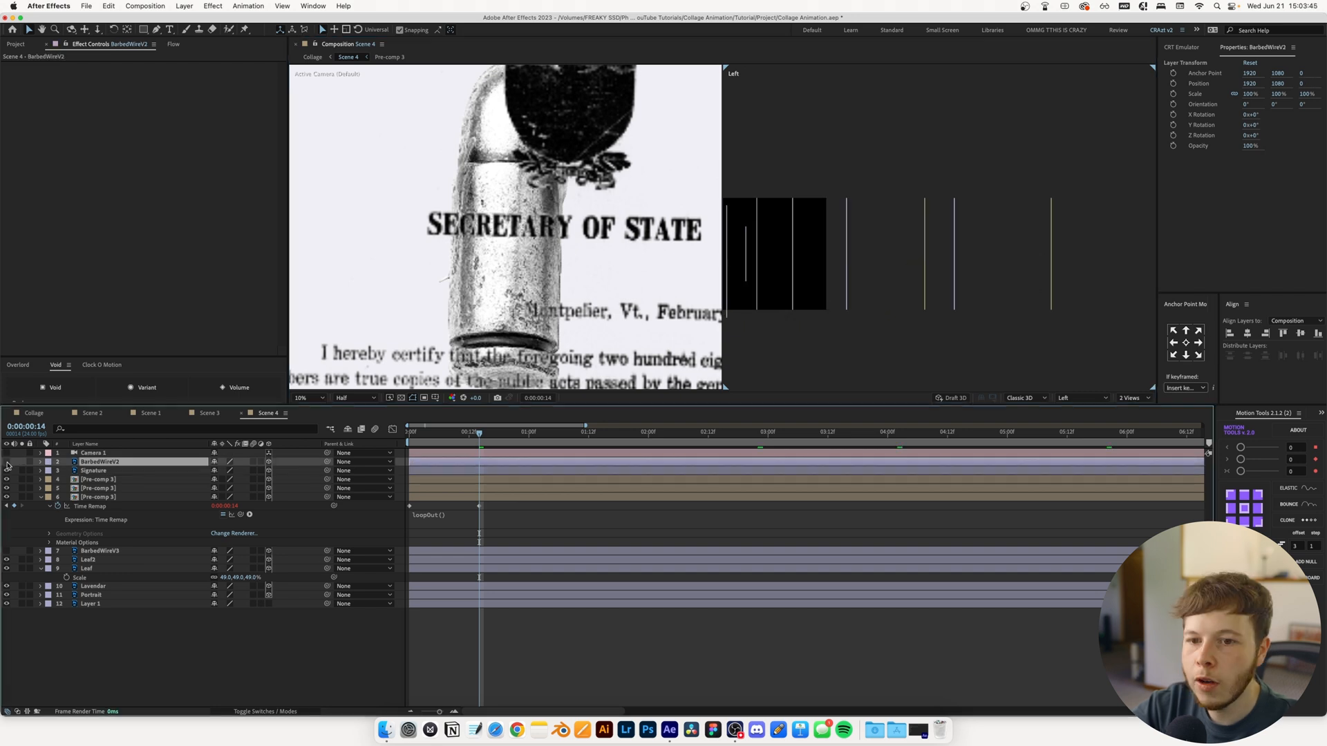
Unhide both barbed wire layers and stack BarbedWireV3 directly below BarbedWireV2, above Signature
click(7, 463)
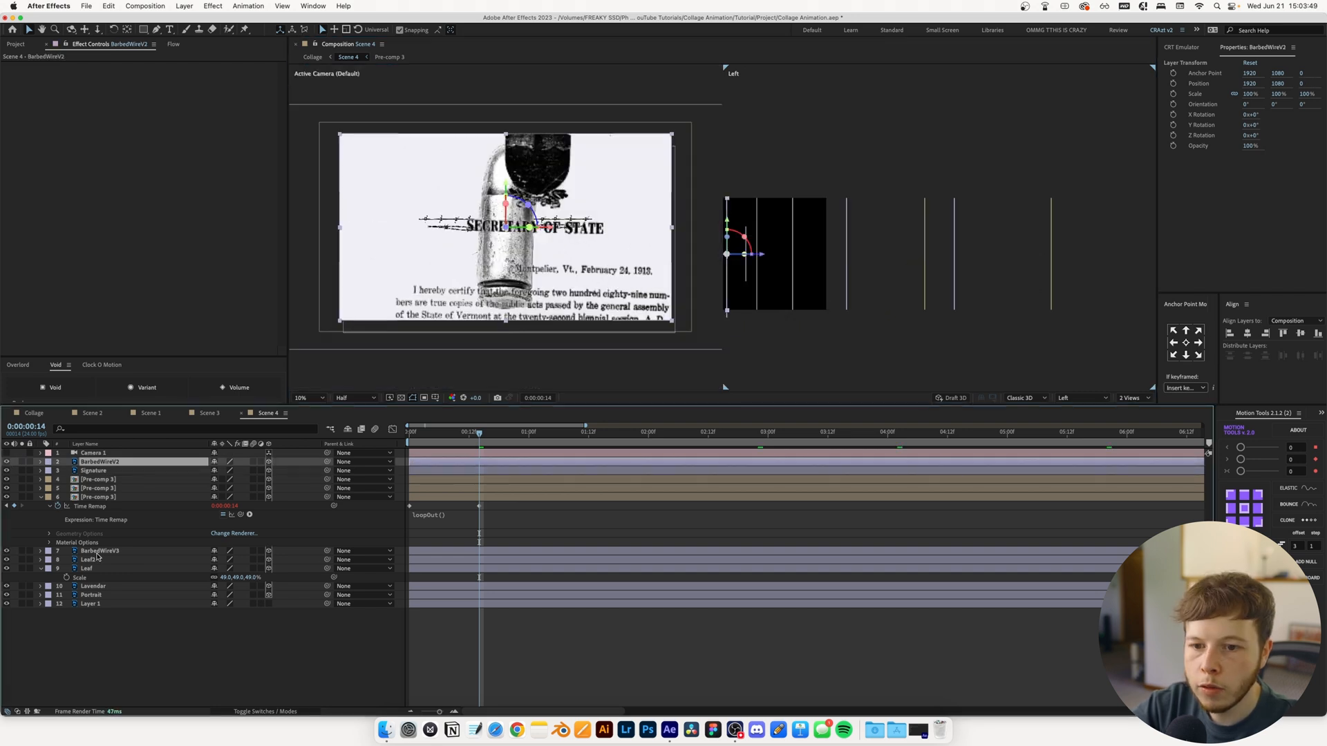
drag(97, 553, 10, 475)
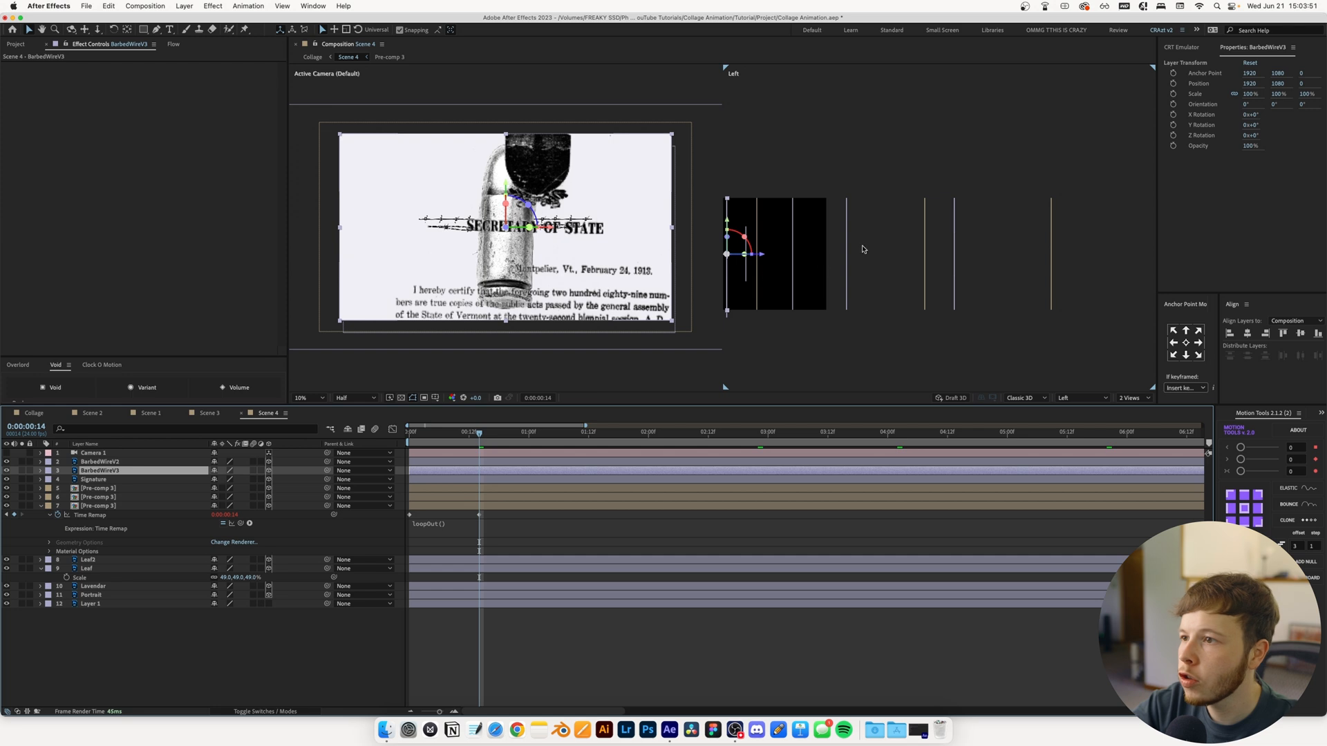
Unhide Camera 1 and pull it back in Z, away from the layers
click(7, 454)
click(93, 453)
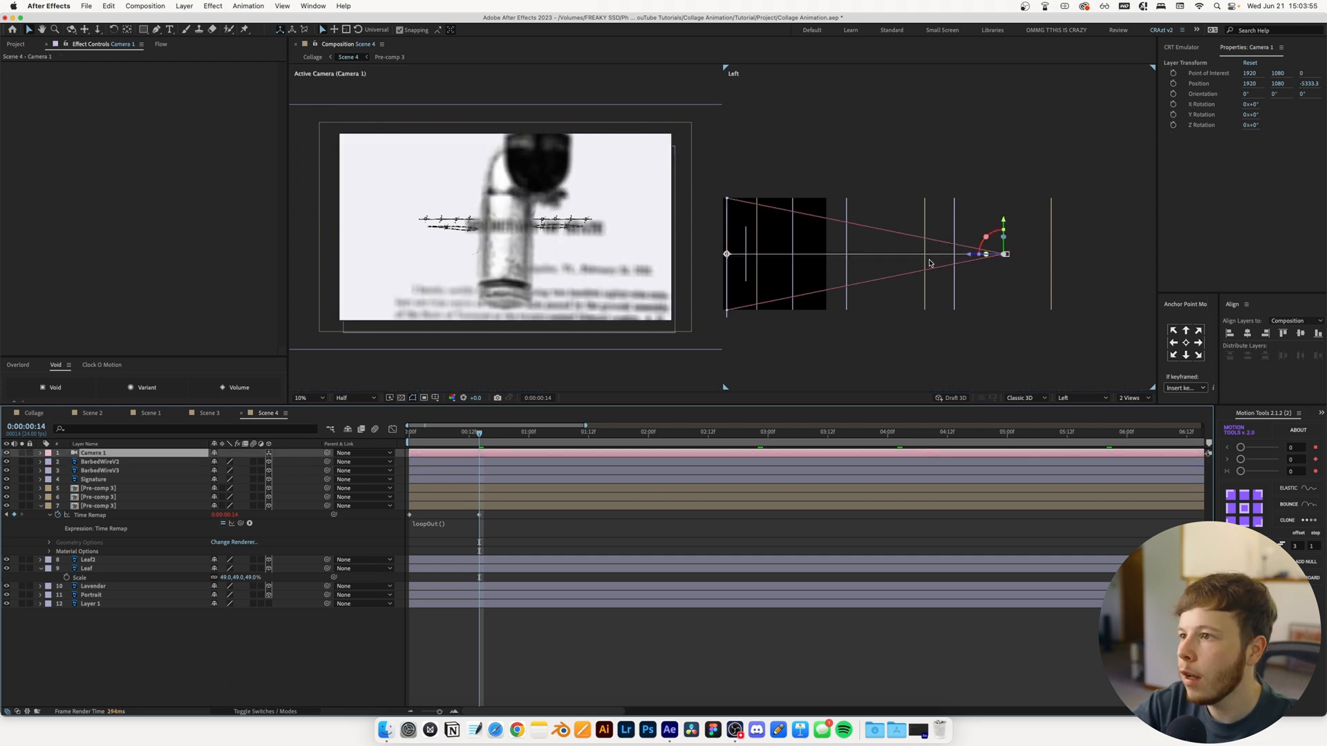
scroll(944, 261, down, 1)
Move both barbed wire layers toward the camera, placing BarbedWireV2 at about -6020 in Z and BarbedWireV3 in front of it
click(104, 462)
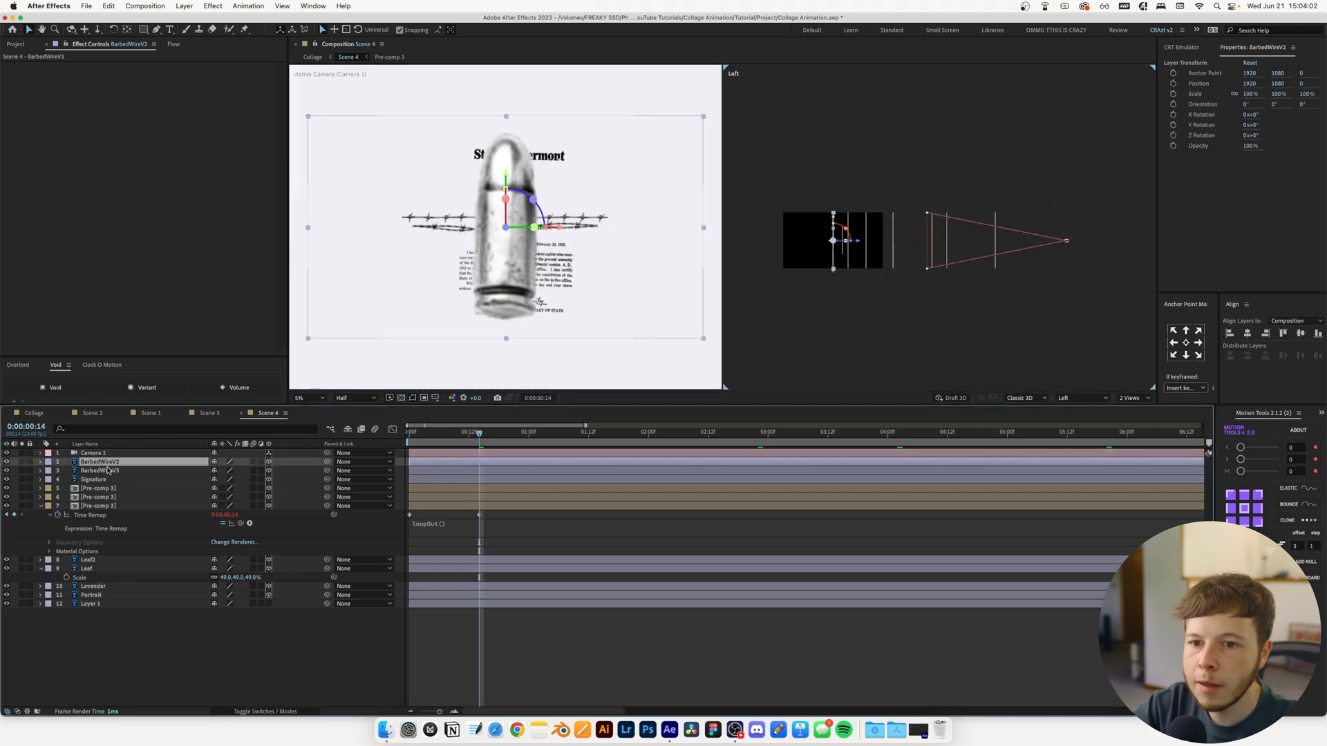
shift+click(88, 471)
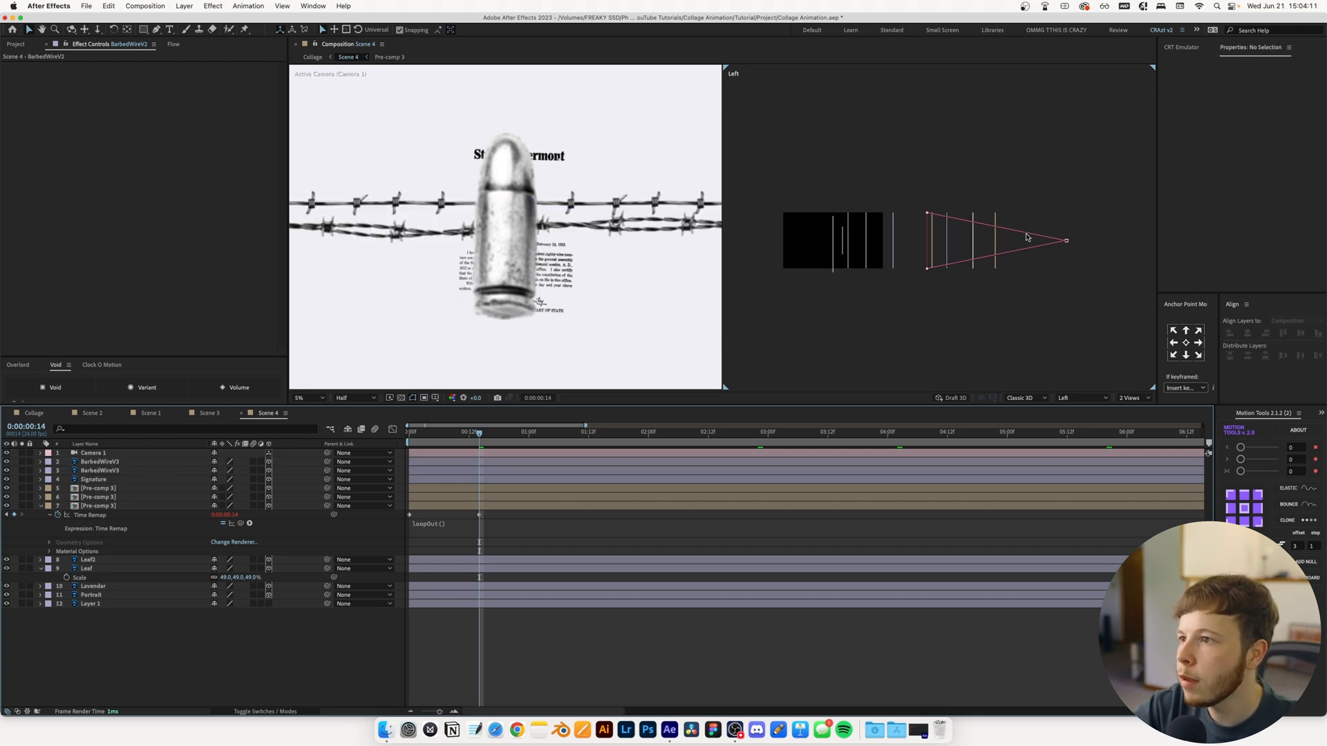
scroll(965, 224, up, 1)
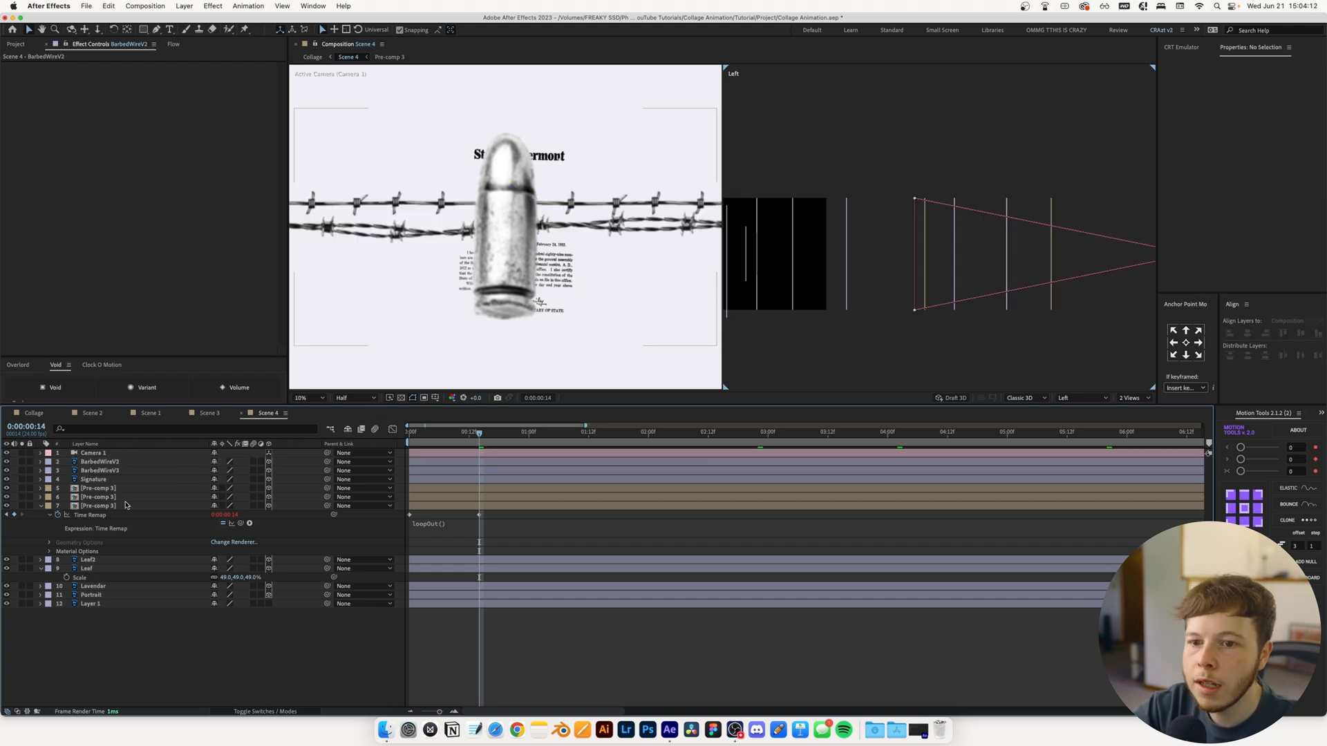
click(252, 470)
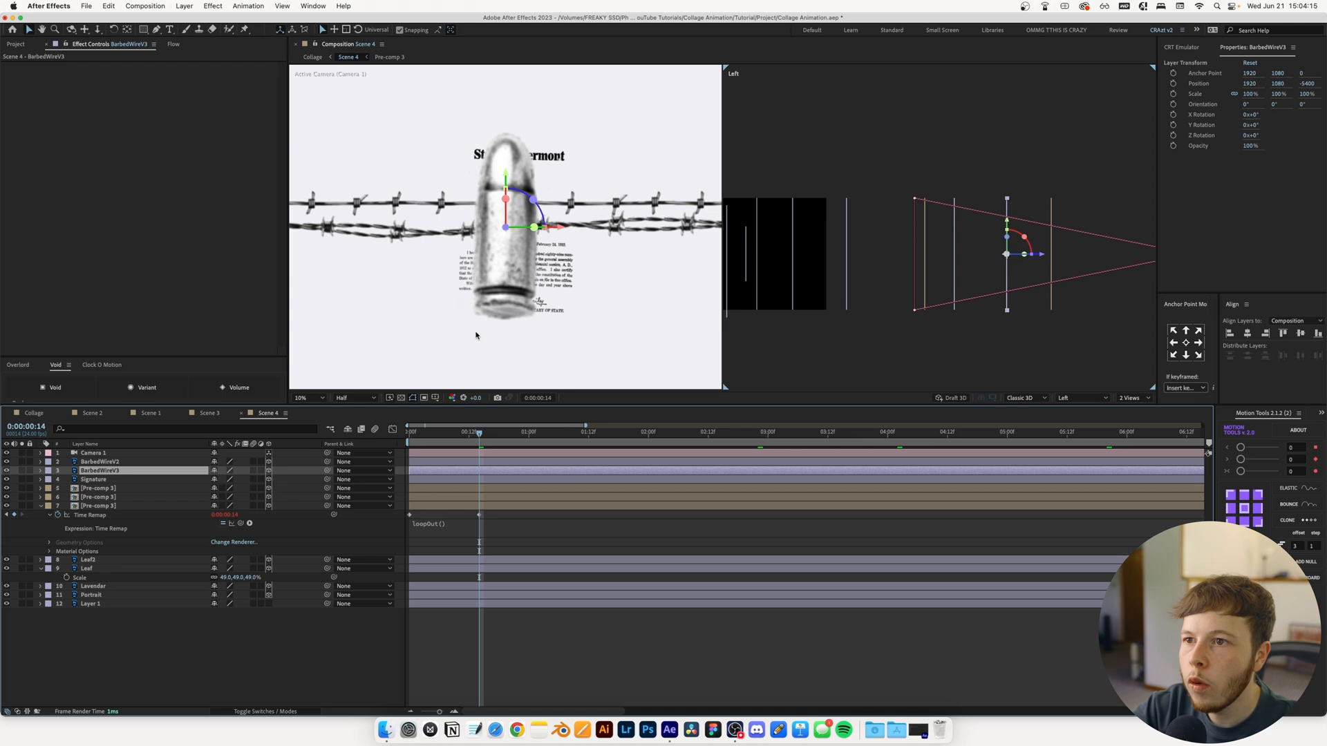
click(4, 472)
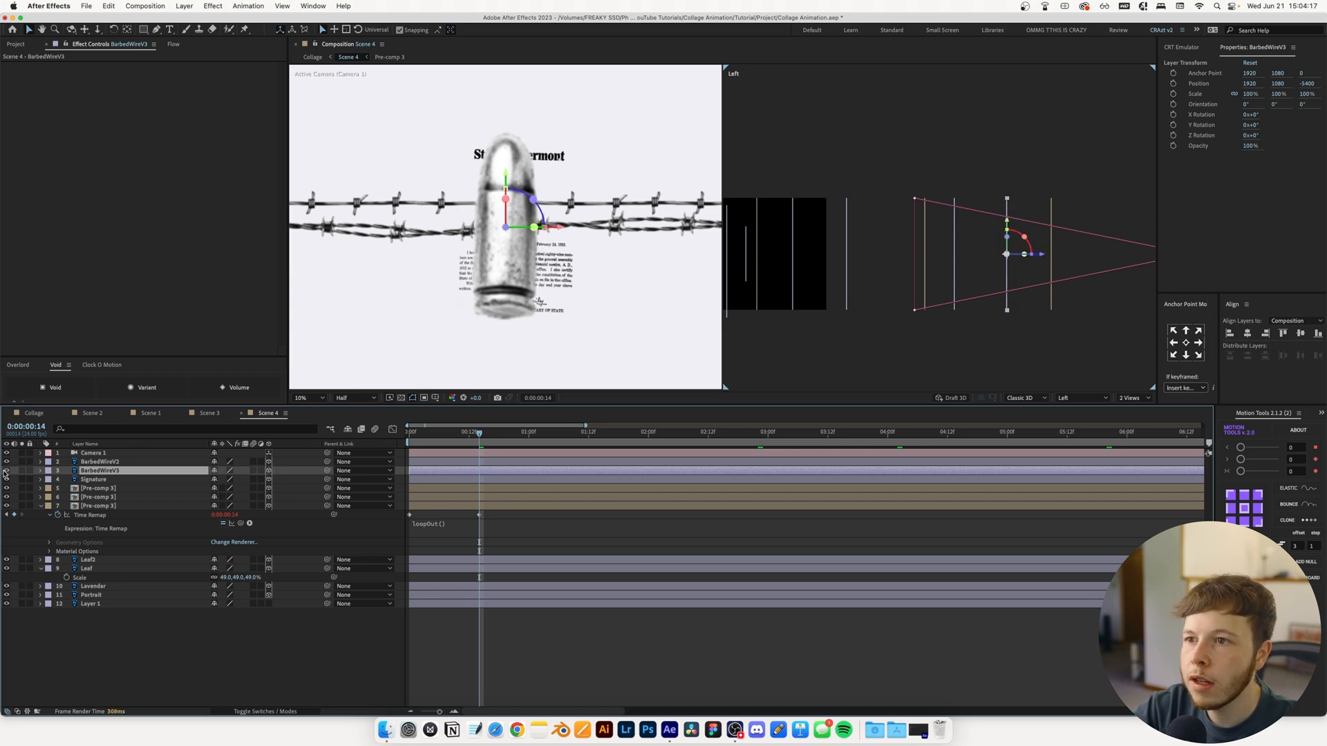
drag(1042, 255, 1126, 258)
key(ctrl+Up)
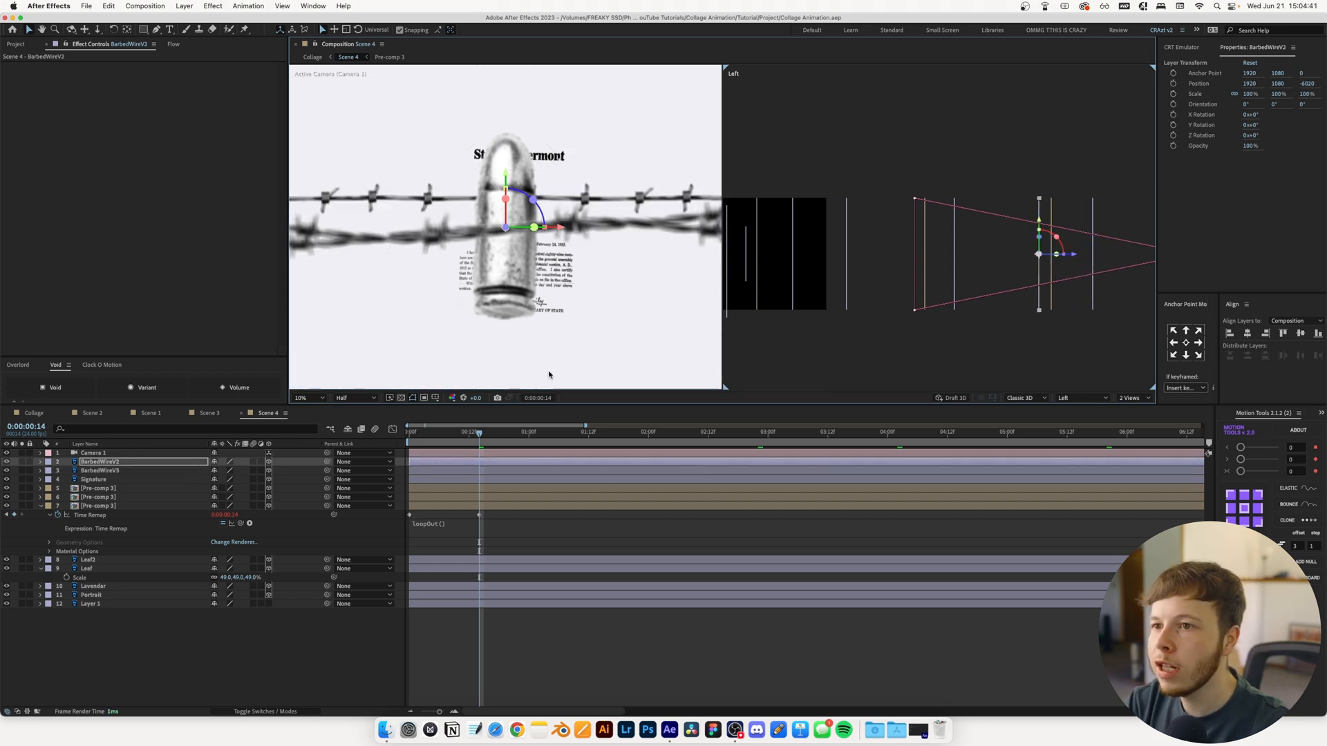
click(202, 639)
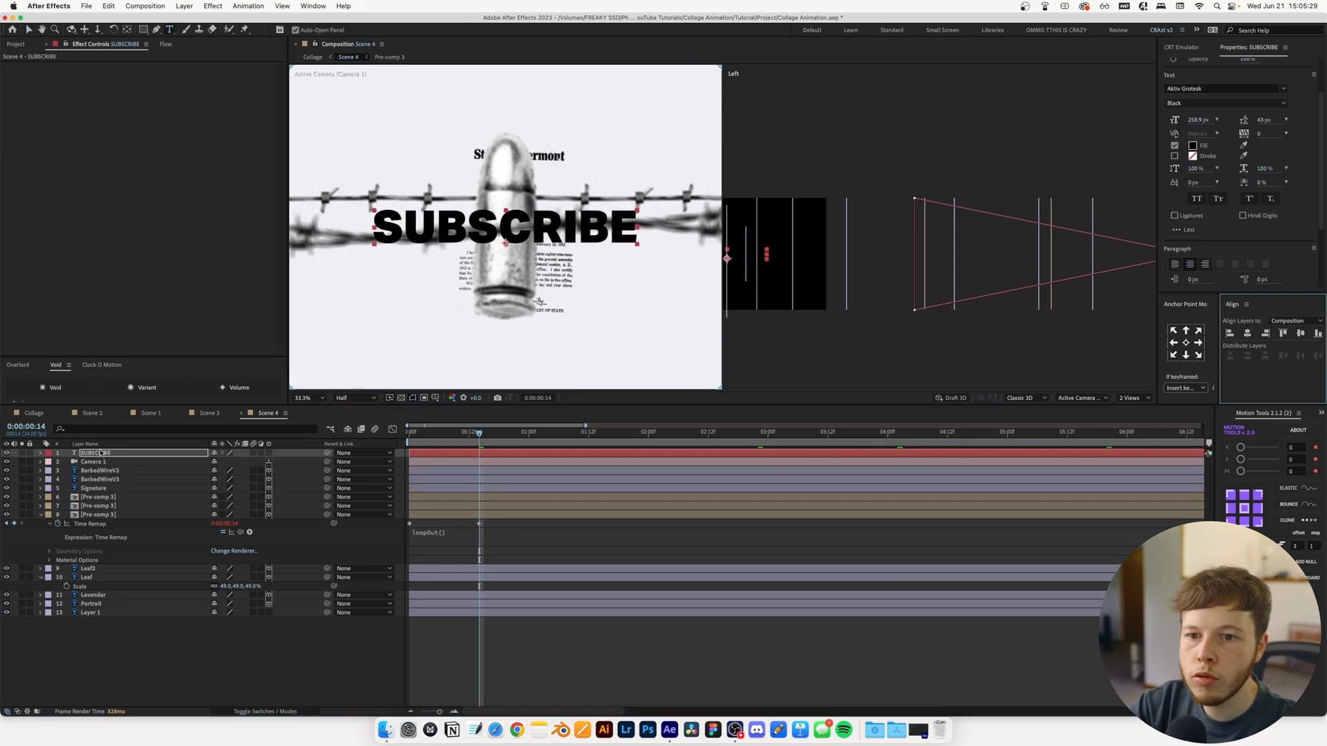
Add a SUBSCRIBE text layer to Scene 4 and precompose it as Text
click(102, 453)
key(super+shift+c)
text(Text)
key(Return)
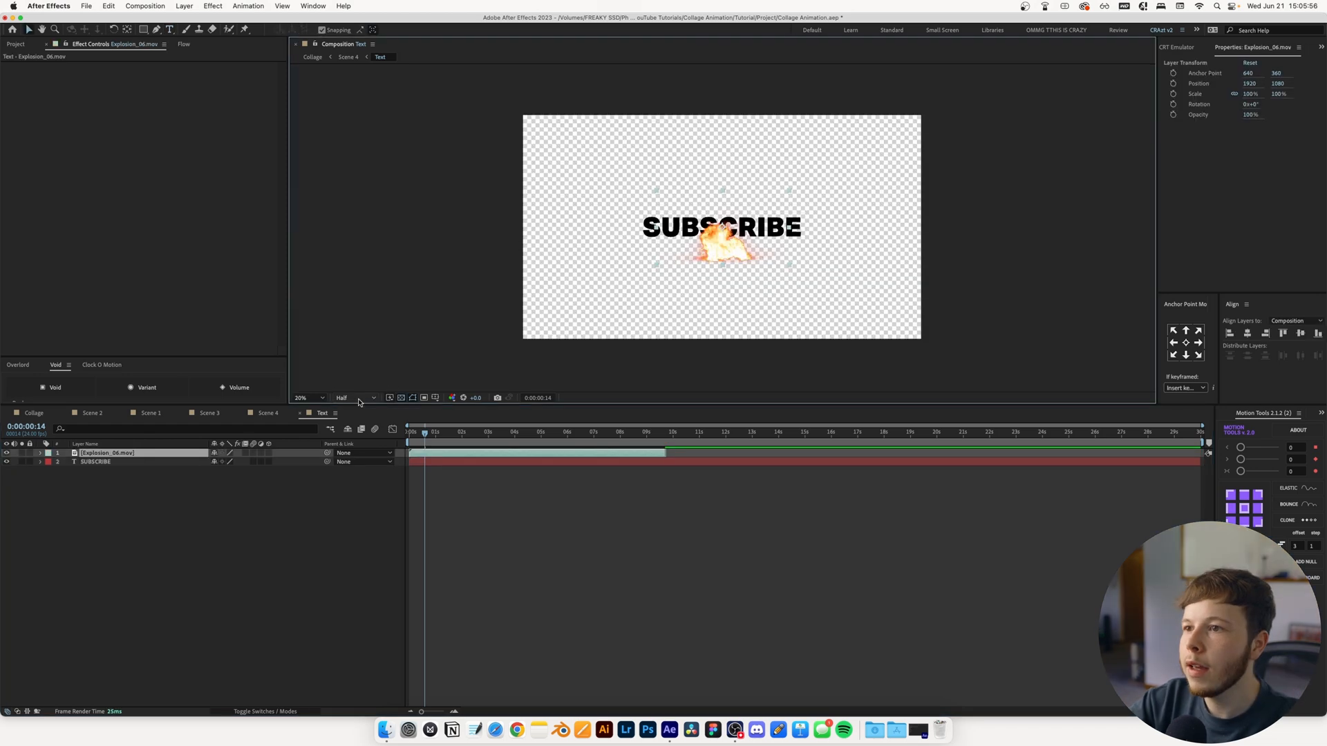
In the Text comp, scale Explosion_06.mov to 217% and add Explosion_05.mov at 171% plus Dust_Wave clips 04 to 06 above it
key(s)
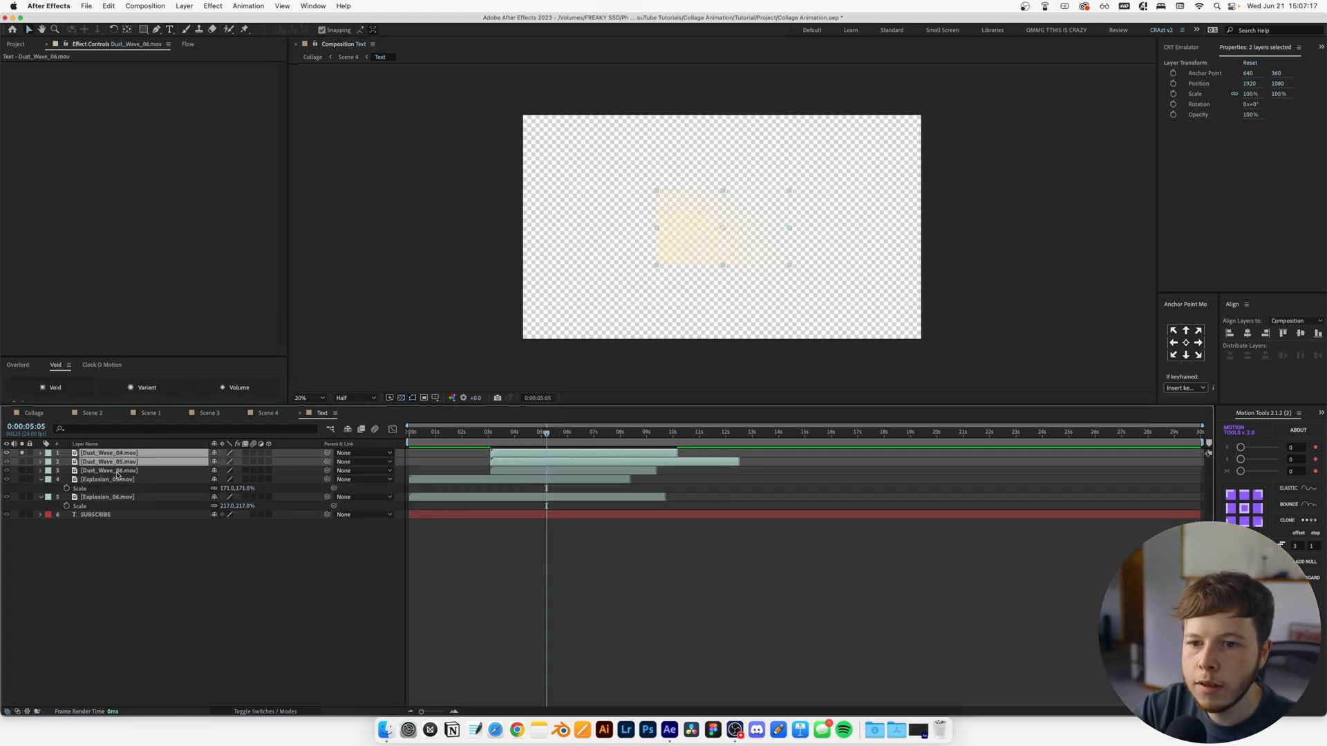
click(116, 472)
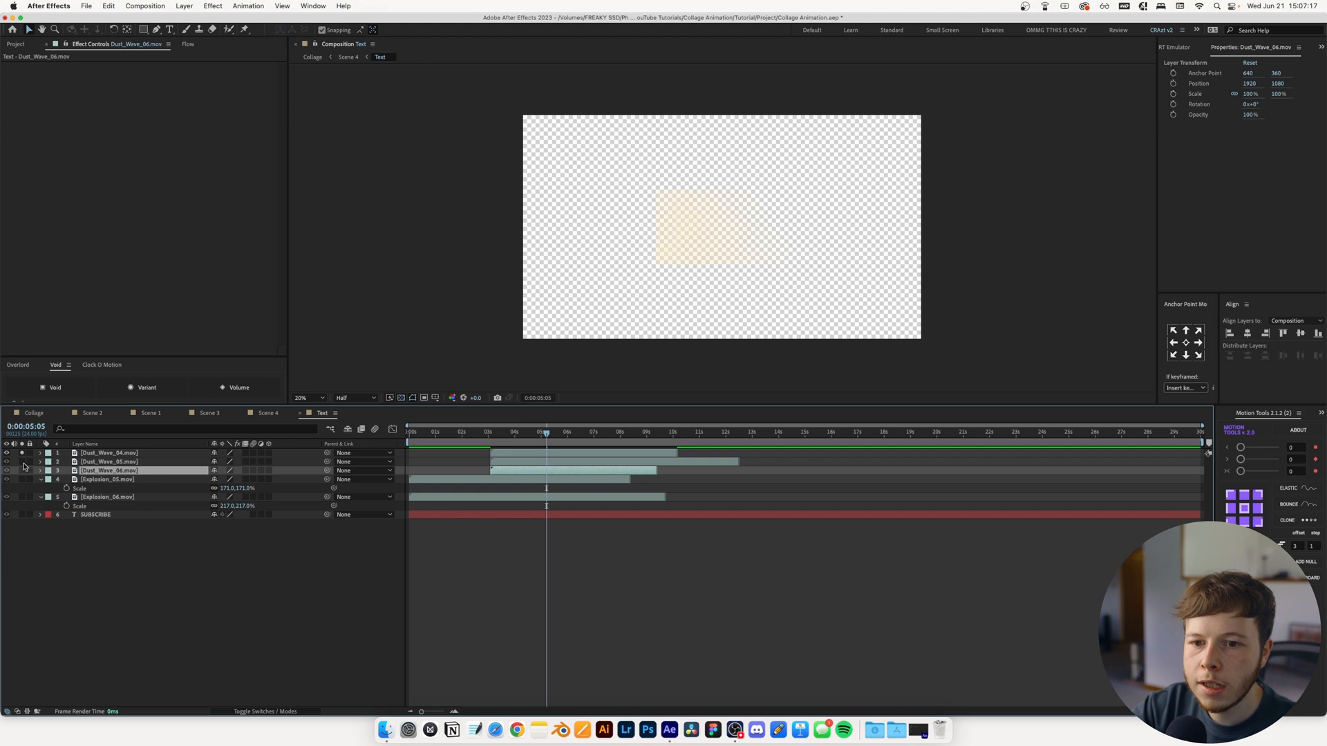
Scale the three Dust_Wave clips to 127% and raise them to about 855 in Y
shift+click(101, 455)
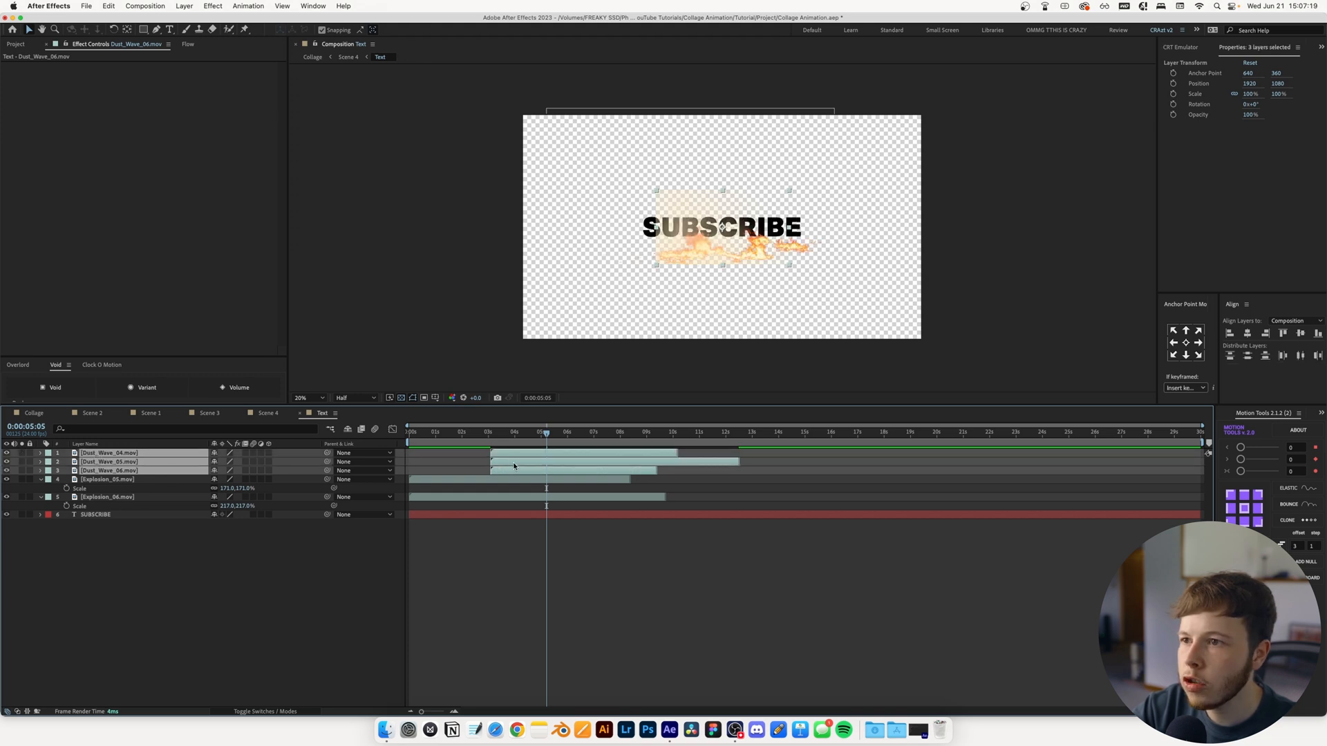
key(s)
drag(224, 479, 242, 480)
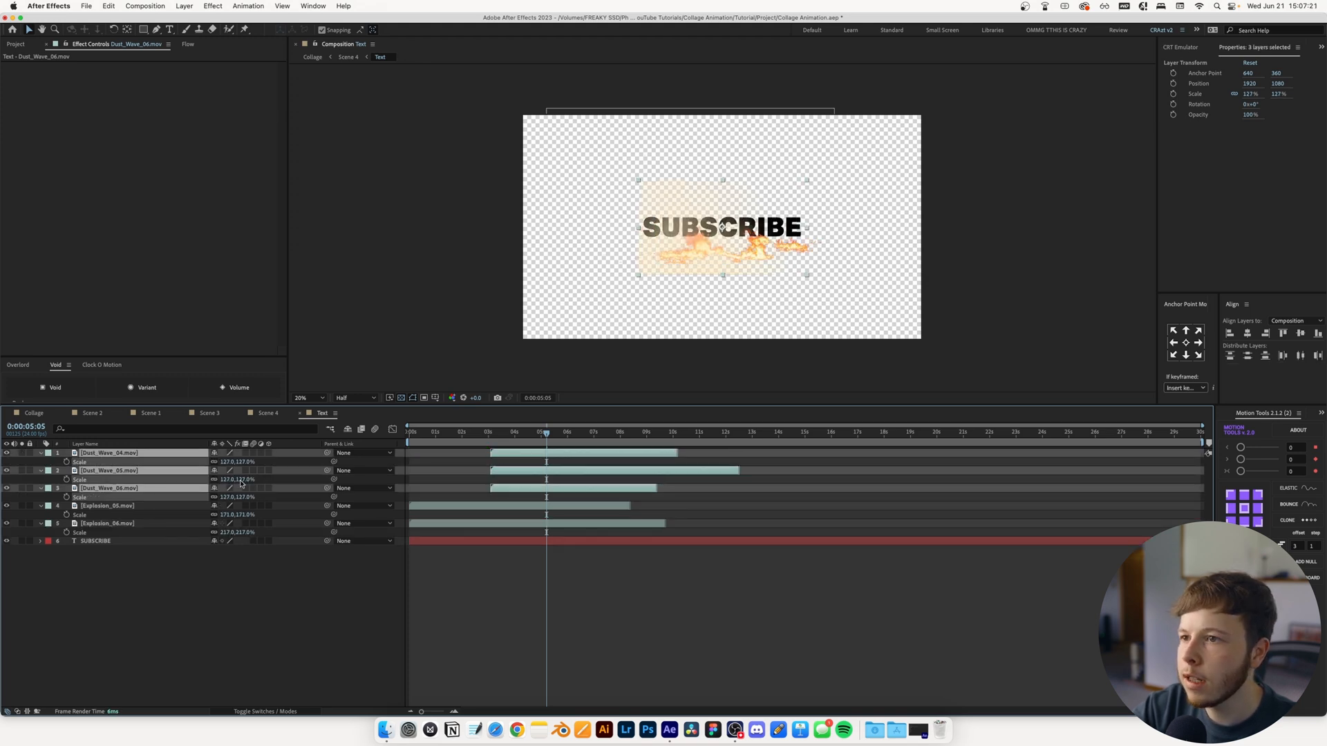
drag(669, 269, 671, 245)
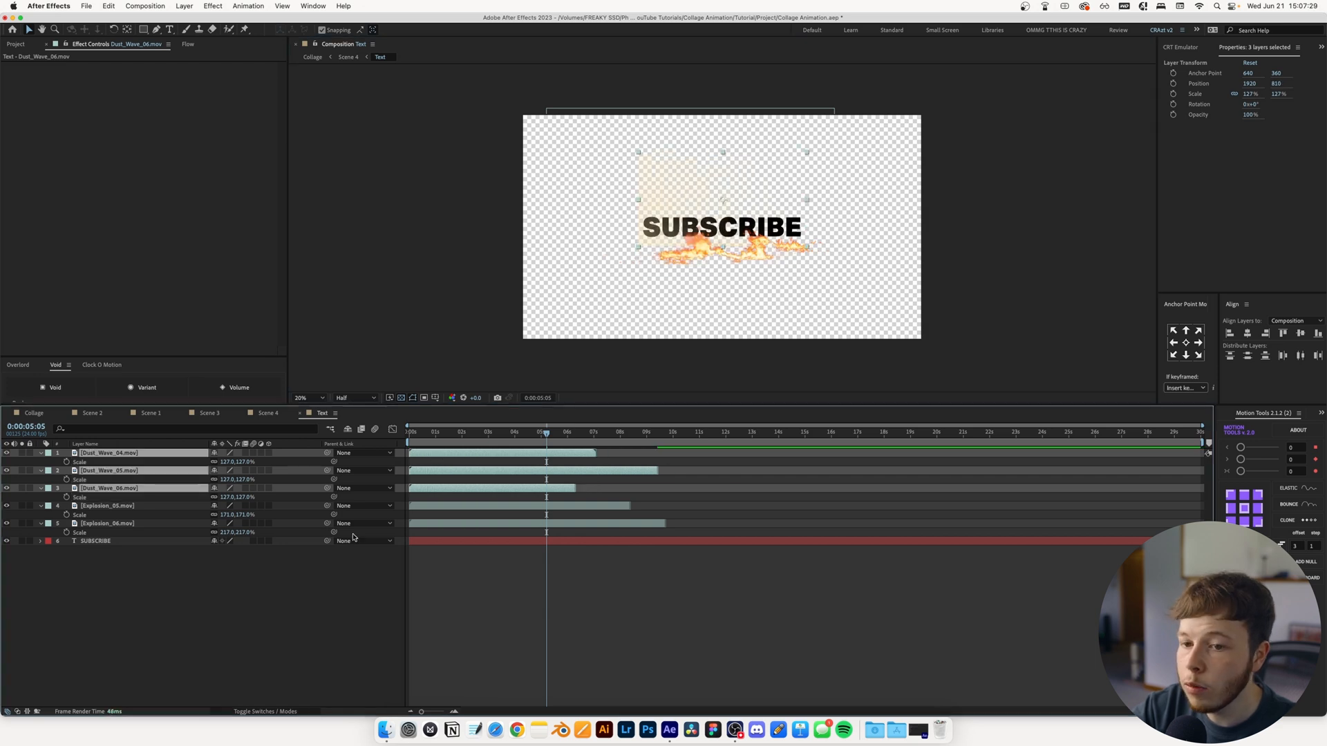
Interleave the Dust_Wave and Explosion clips in the Text comp with staggered dust starts, and confine all five clips to the SUBSCRIBE lettering
click(328, 577)
mouse_move(107, 489)
mouse_down()
mouse_move(99, 535)
mouse_move(104, 477)
mouse_move(103, 493)
mouse_up()
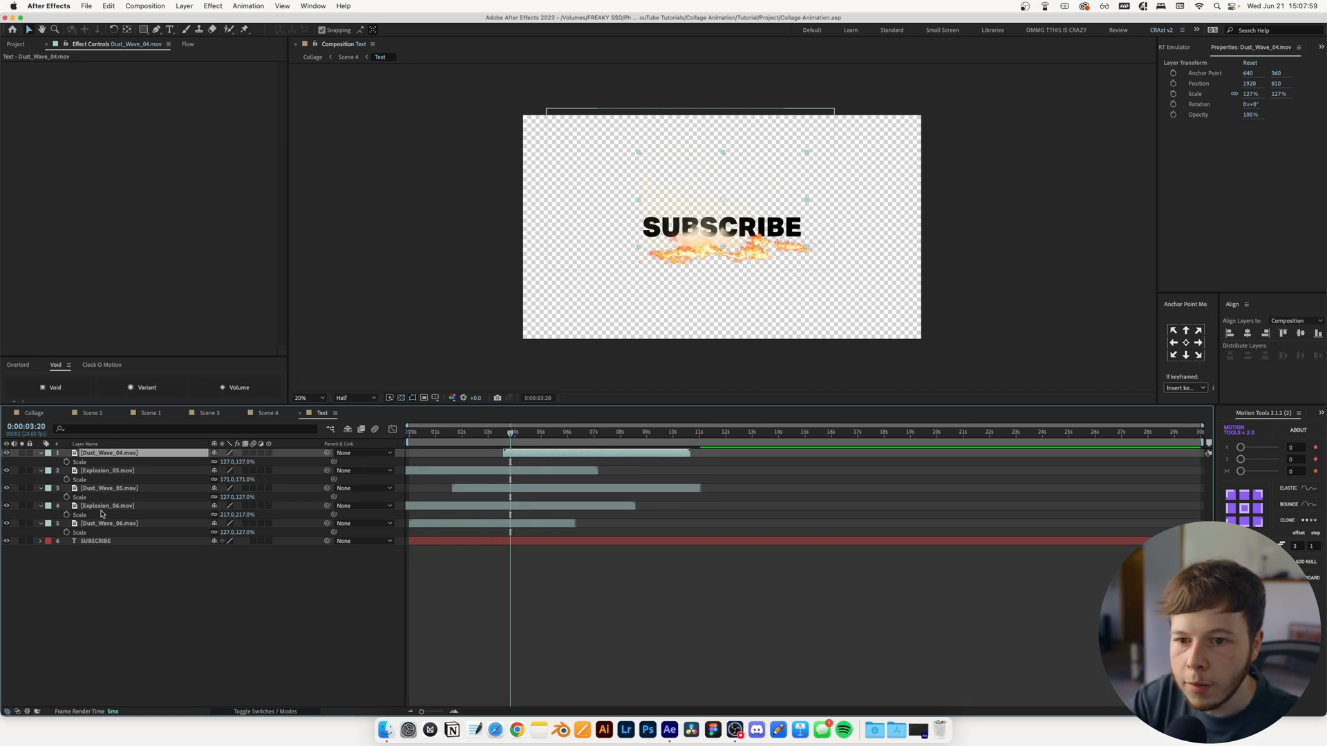
shift+click(104, 524)
click(274, 711)
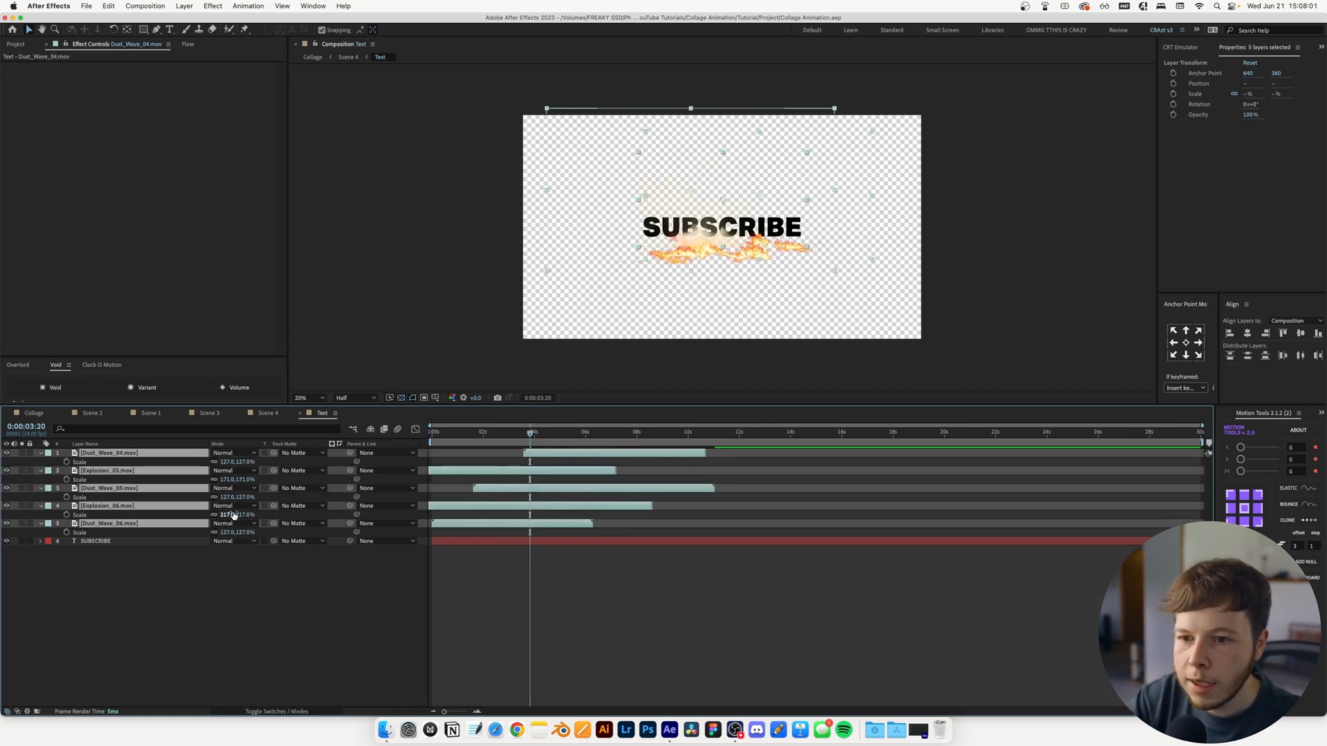
click(267, 593)
key(Home)
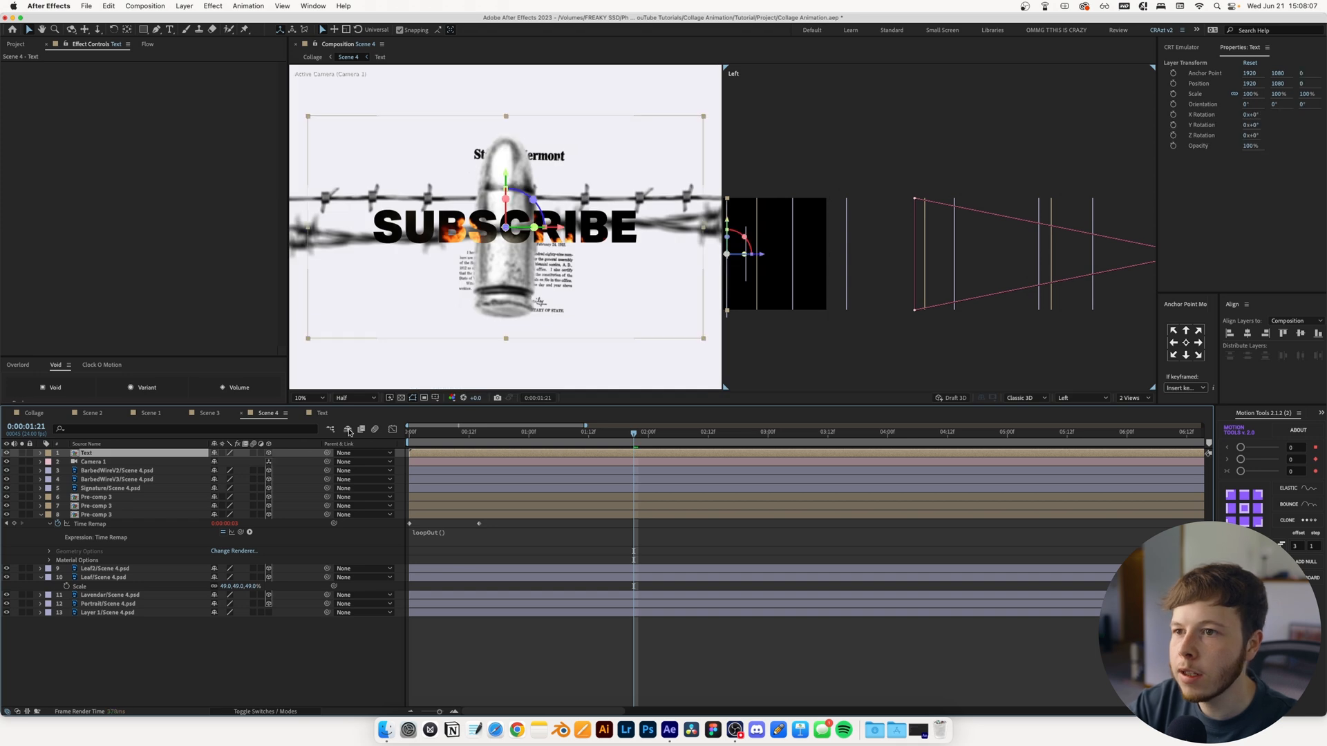
In Scene 4, move the Text layer toward the camera to -6640 in Z, and view the result through Camera 1 alone
key(comma)
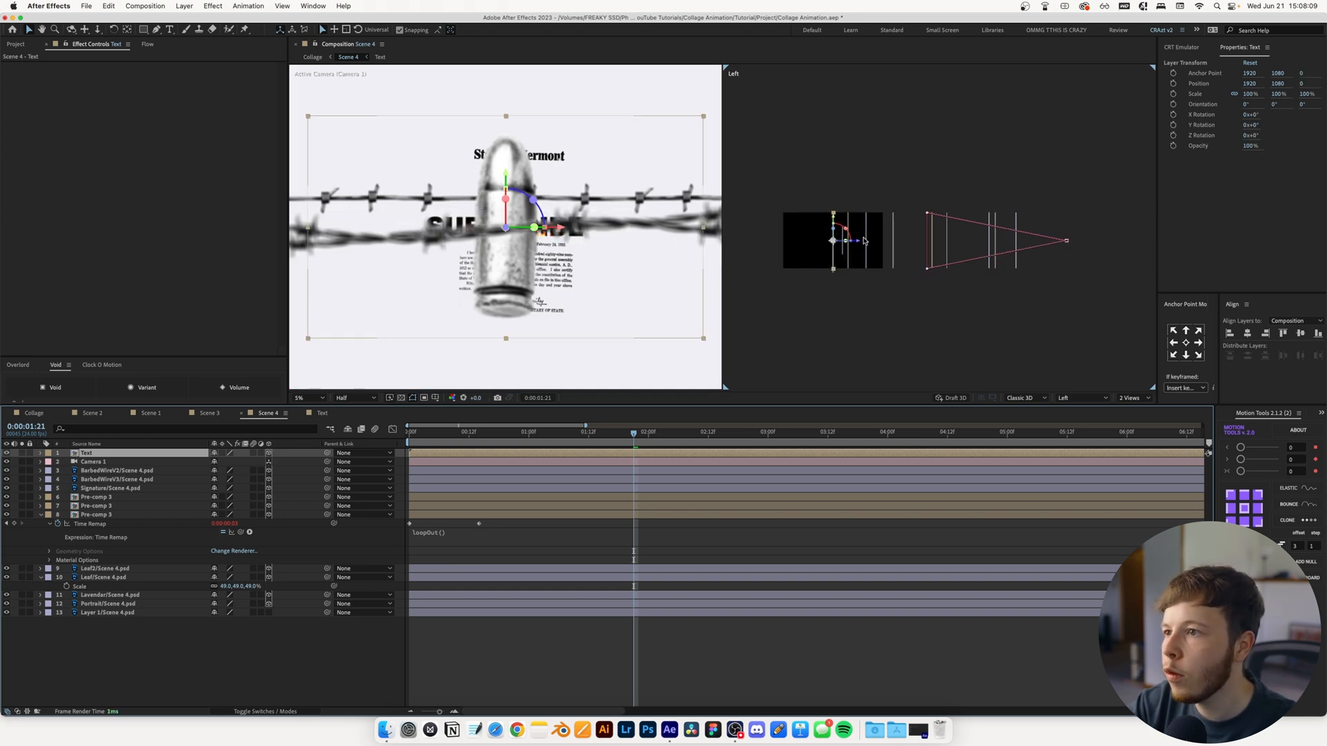
drag(859, 245, 1036, 261)
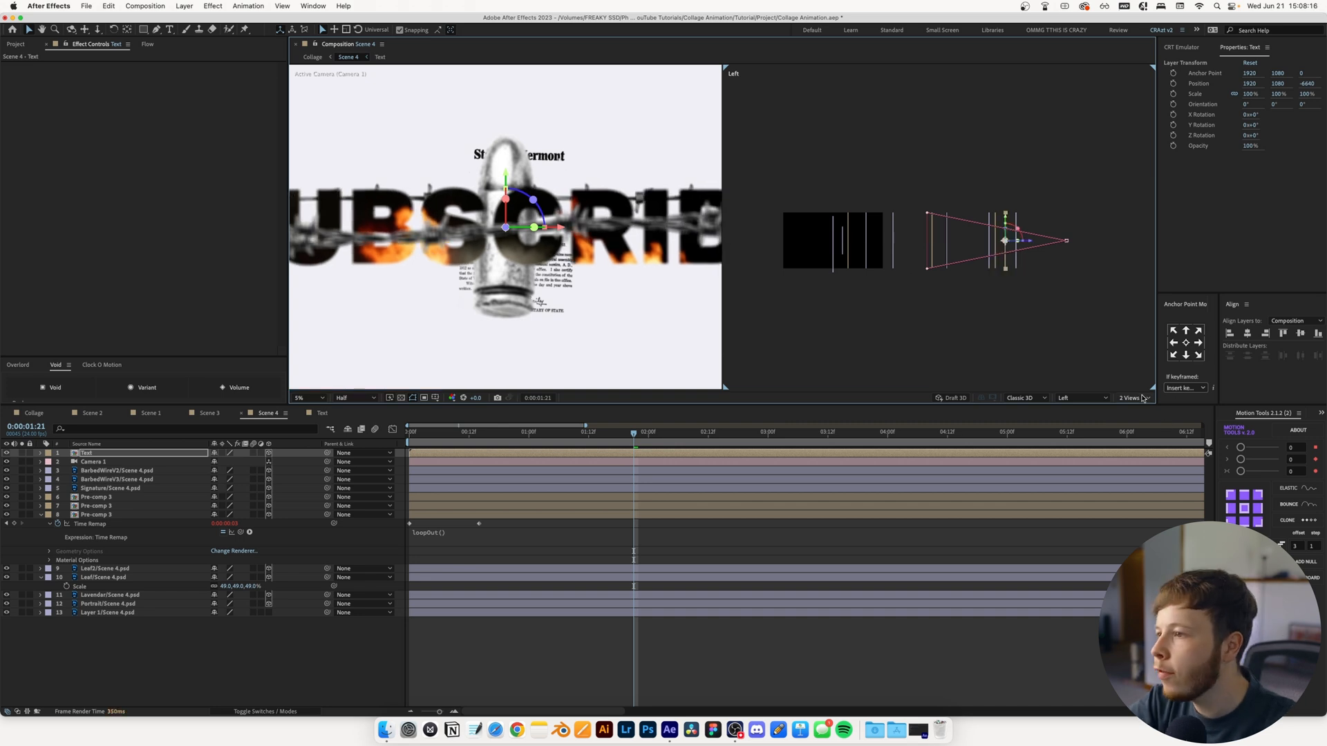
click(1143, 399)
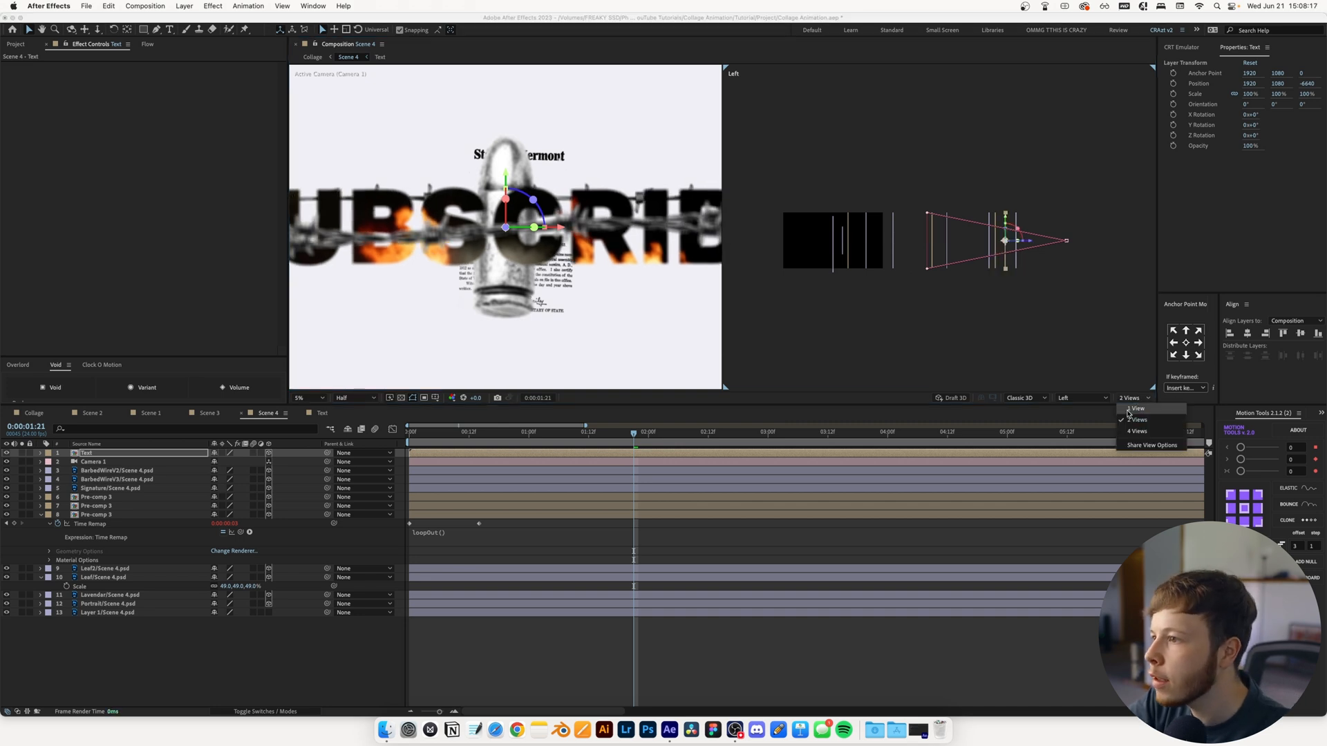
click(1134, 410)
key(period)
key(period)
drag(544, 313, 894, 250)
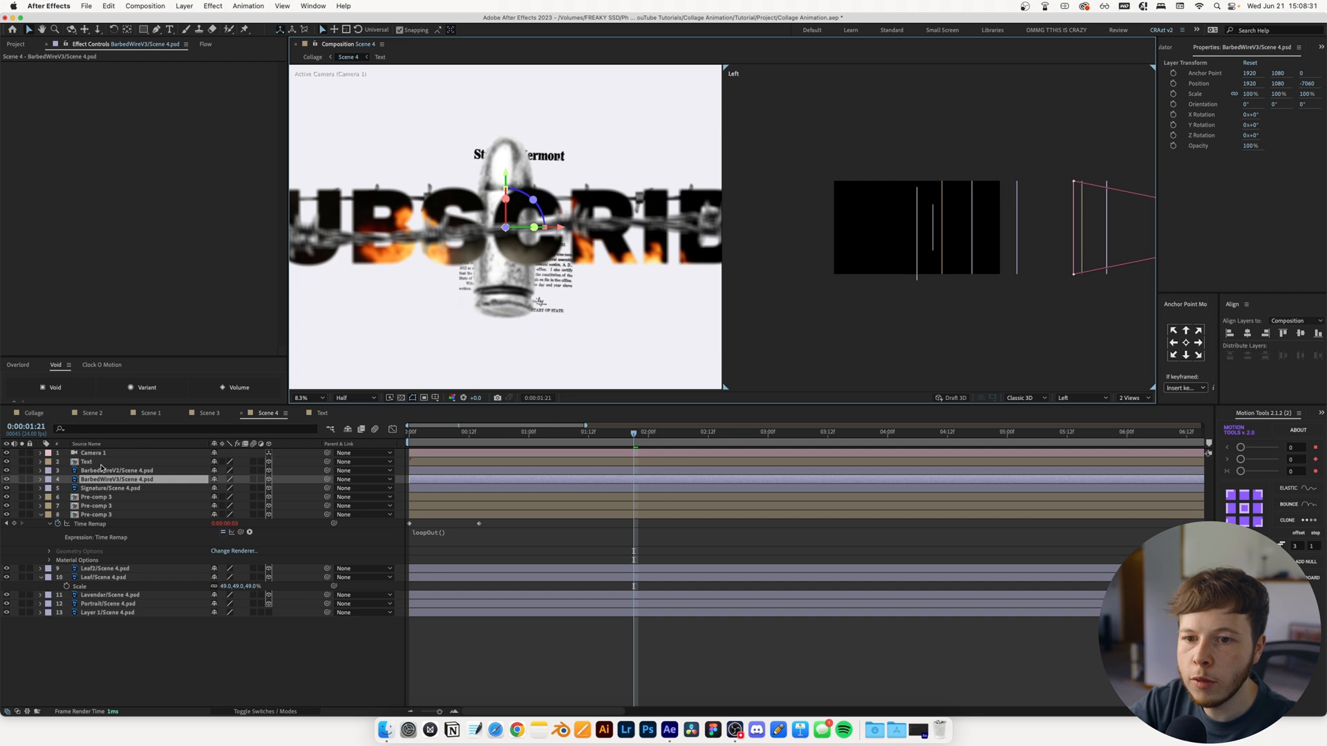
Place Text below Camera 1 in the layer stack and push the eleven layers from Text through Portrait farther from the camera in Z
click(101, 462)
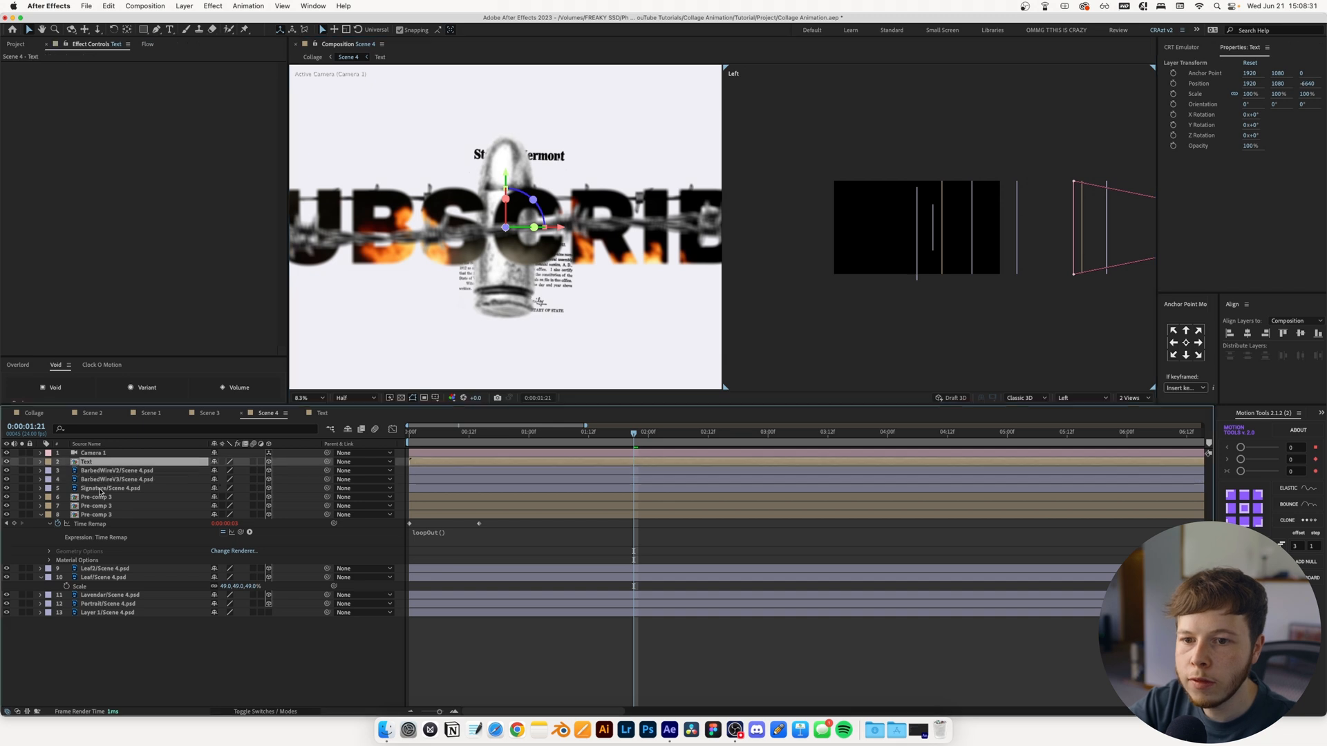
shift+click(116, 604)
drag(1050, 232, 970, 228)
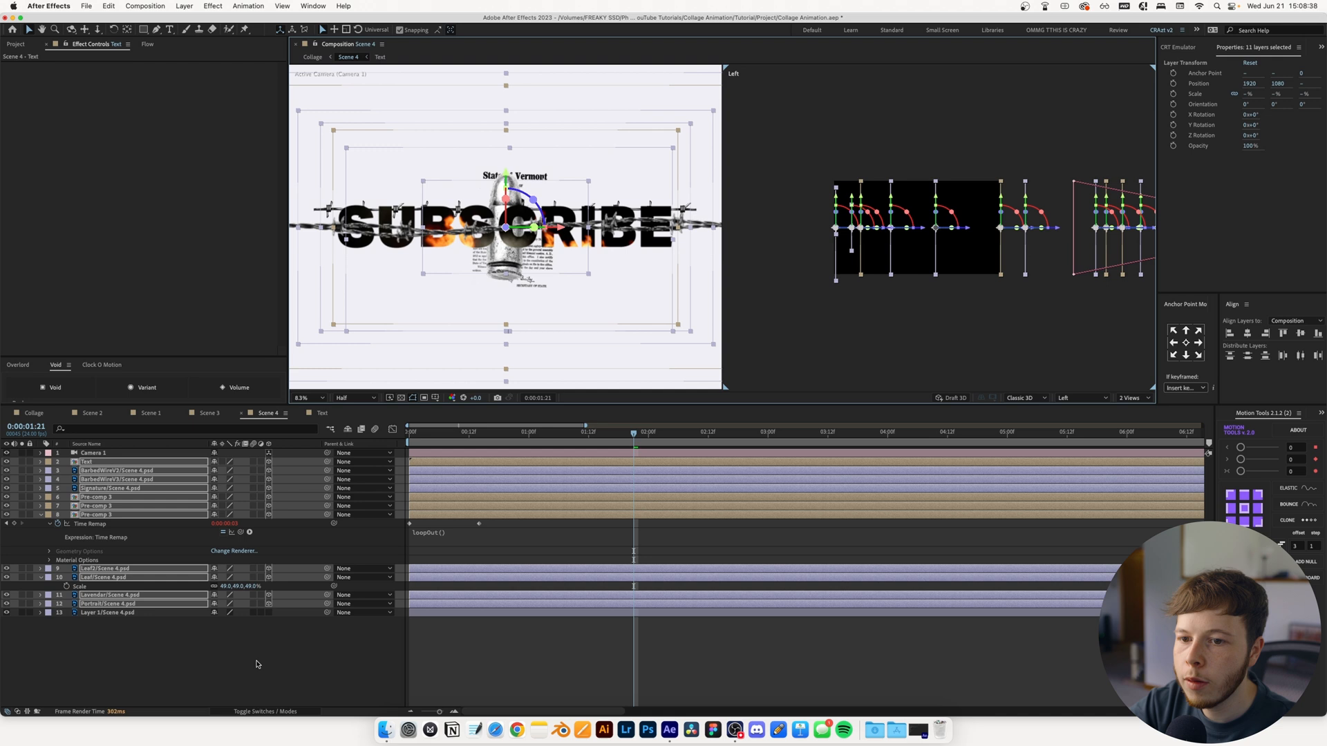
Expand Camera 1's transform and camera options, and keyframe its Position at -7580.3 in Z at 0:00:01:21
click(132, 453)
key(p)
click(40, 453)
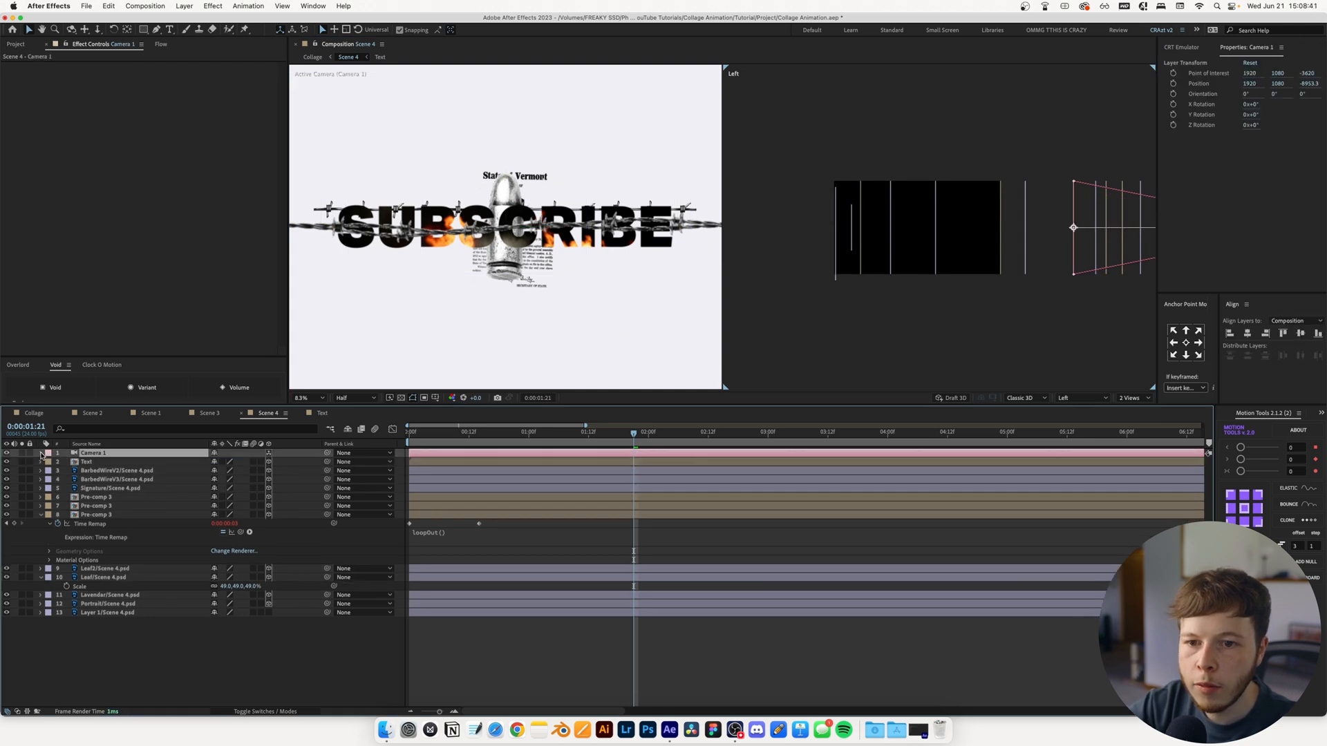
click(49, 523)
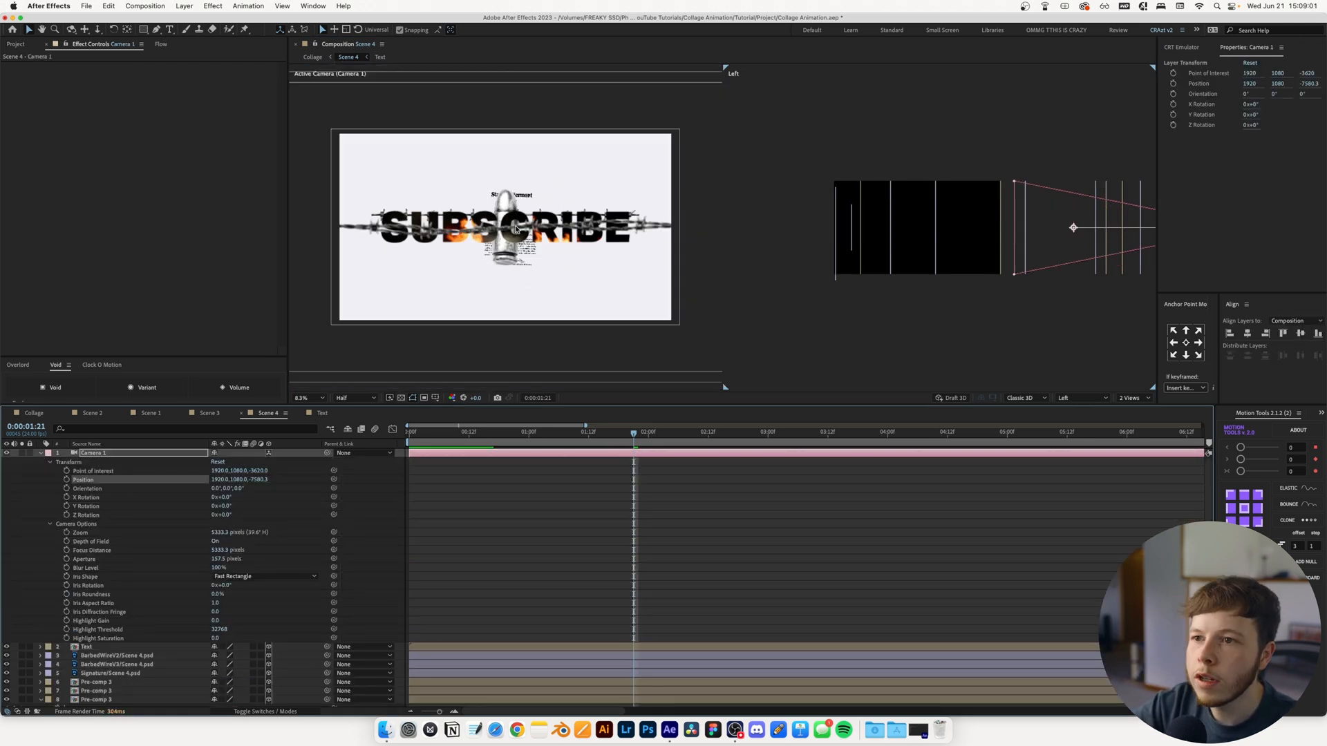
scroll(511, 226, up, 2)
drag(511, 226, 652, 255)
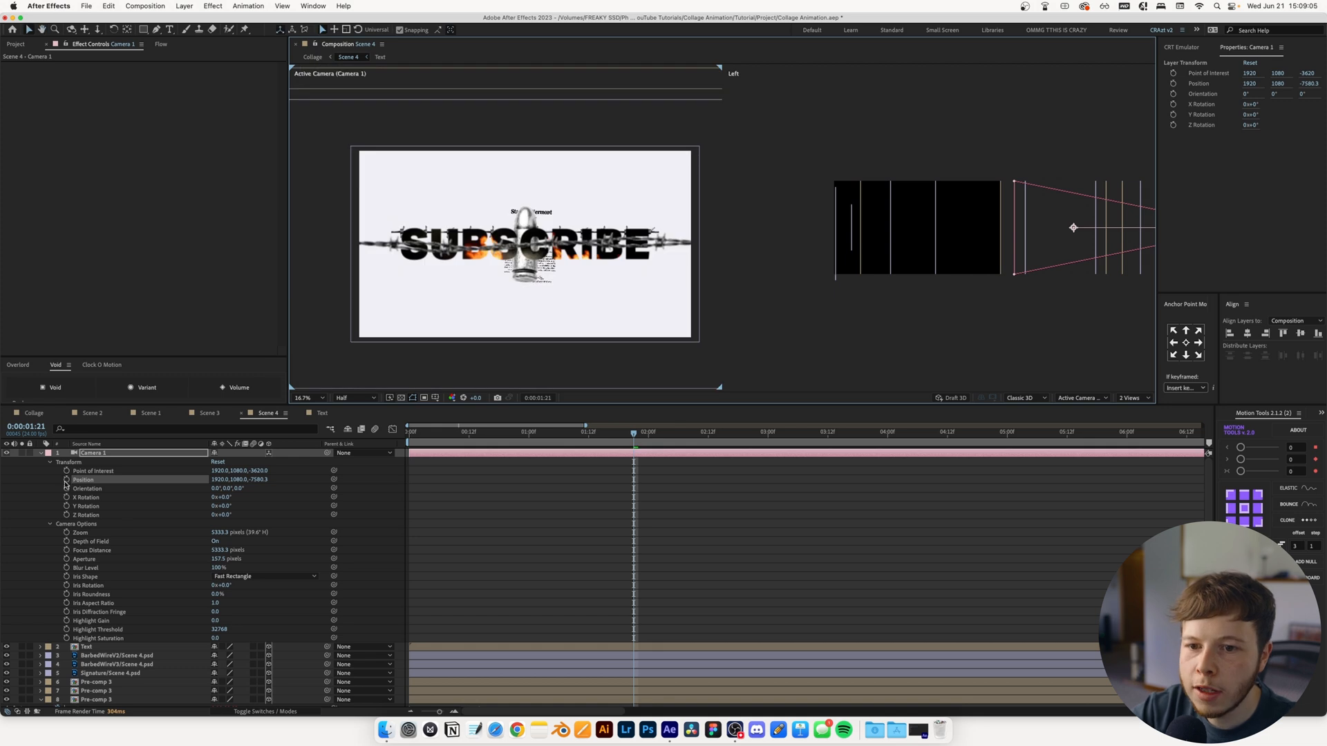
click(67, 479)
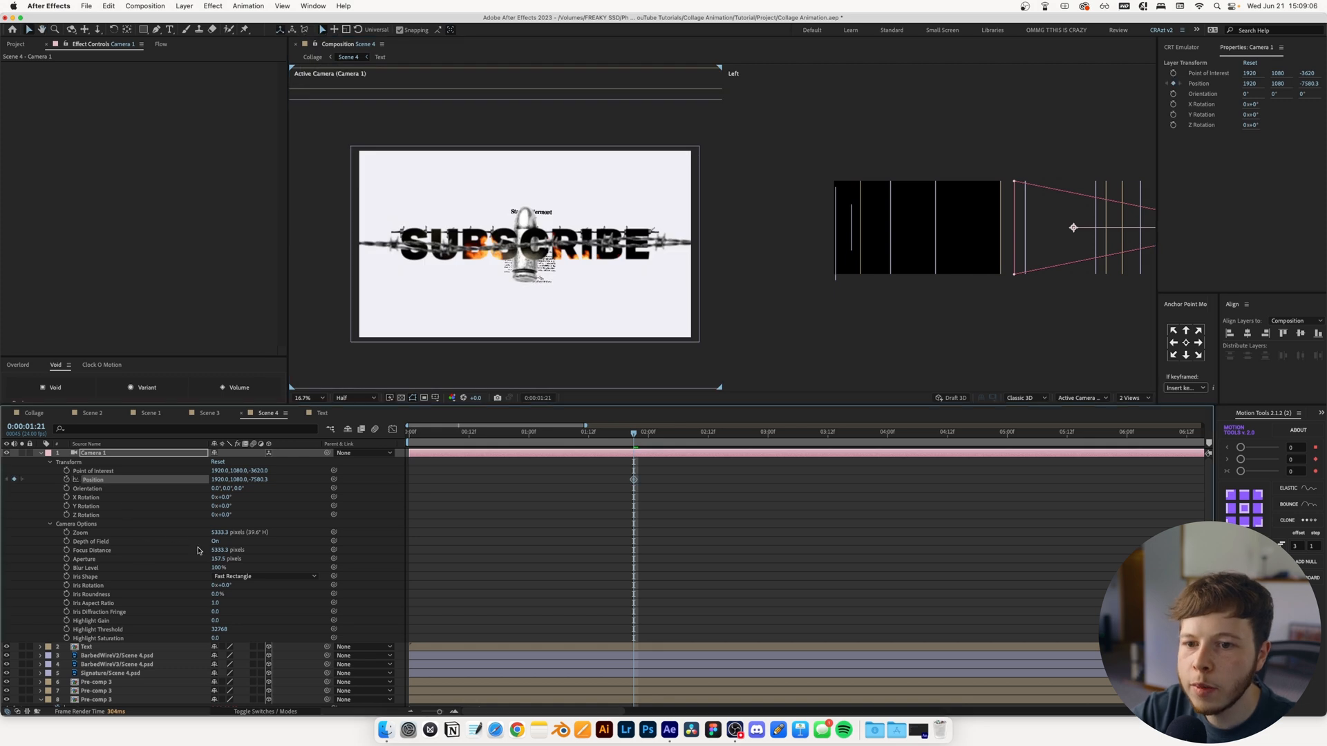
Keyframe Camera 1's Focus Distance at 2827.3 pixels at 0:00:01:21 to focus on the barbed wire
click(67, 542)
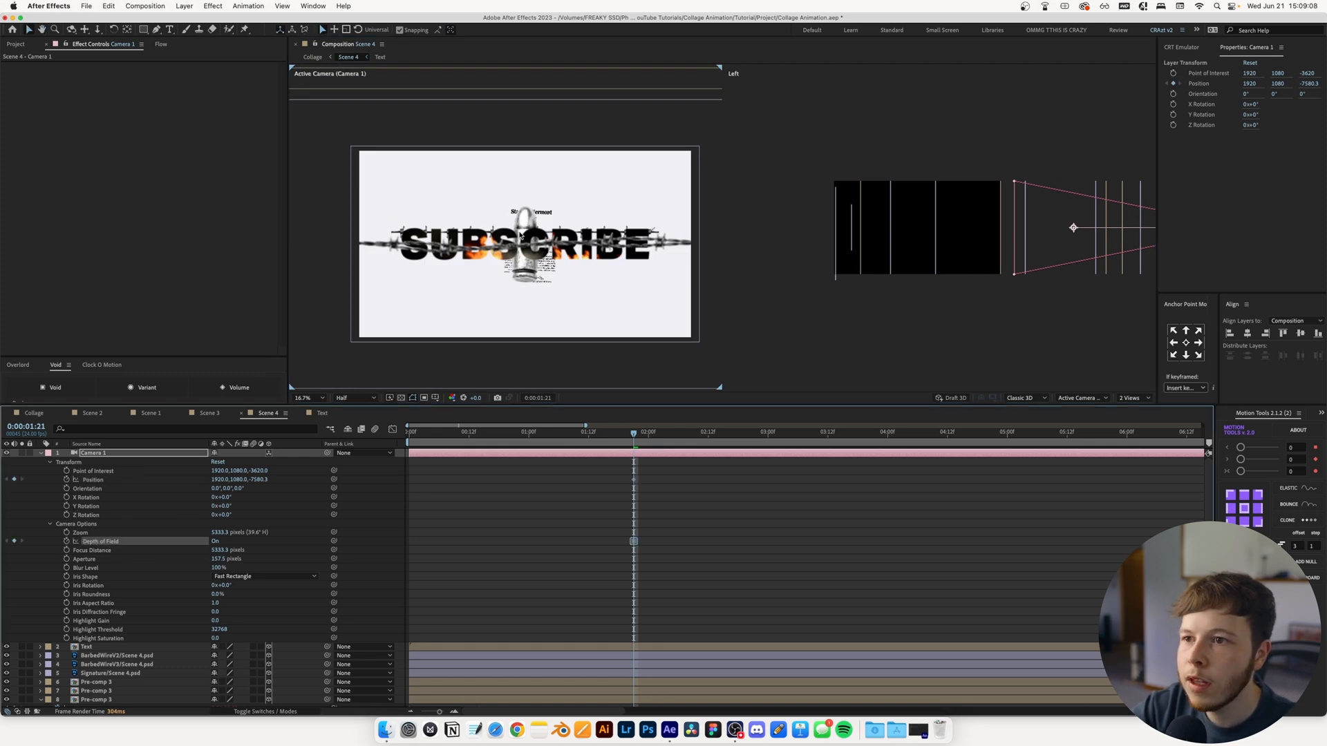
scroll(520, 236, up, 2)
drag(516, 239, 585, 289)
click(67, 550)
drag(217, 551, 2, 550)
drag(1112, 238, 927, 260)
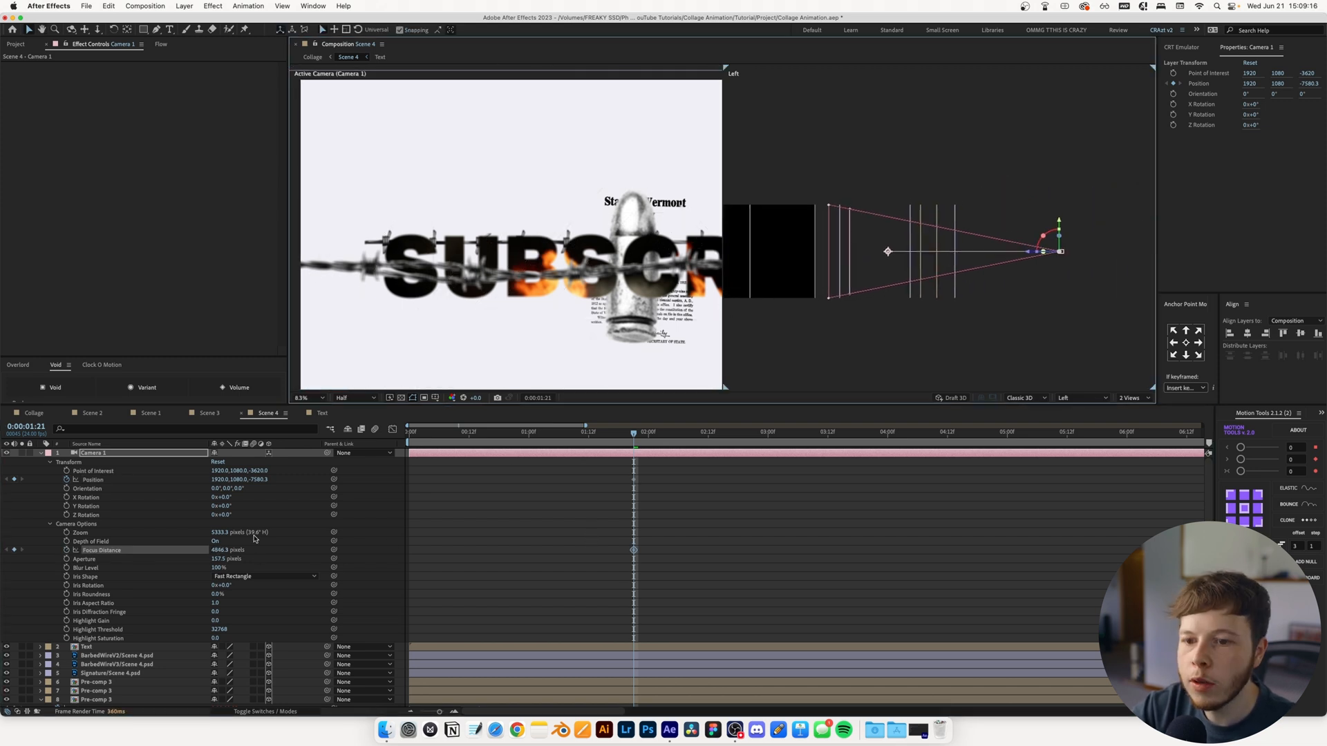
drag(218, 551, 11, 671)
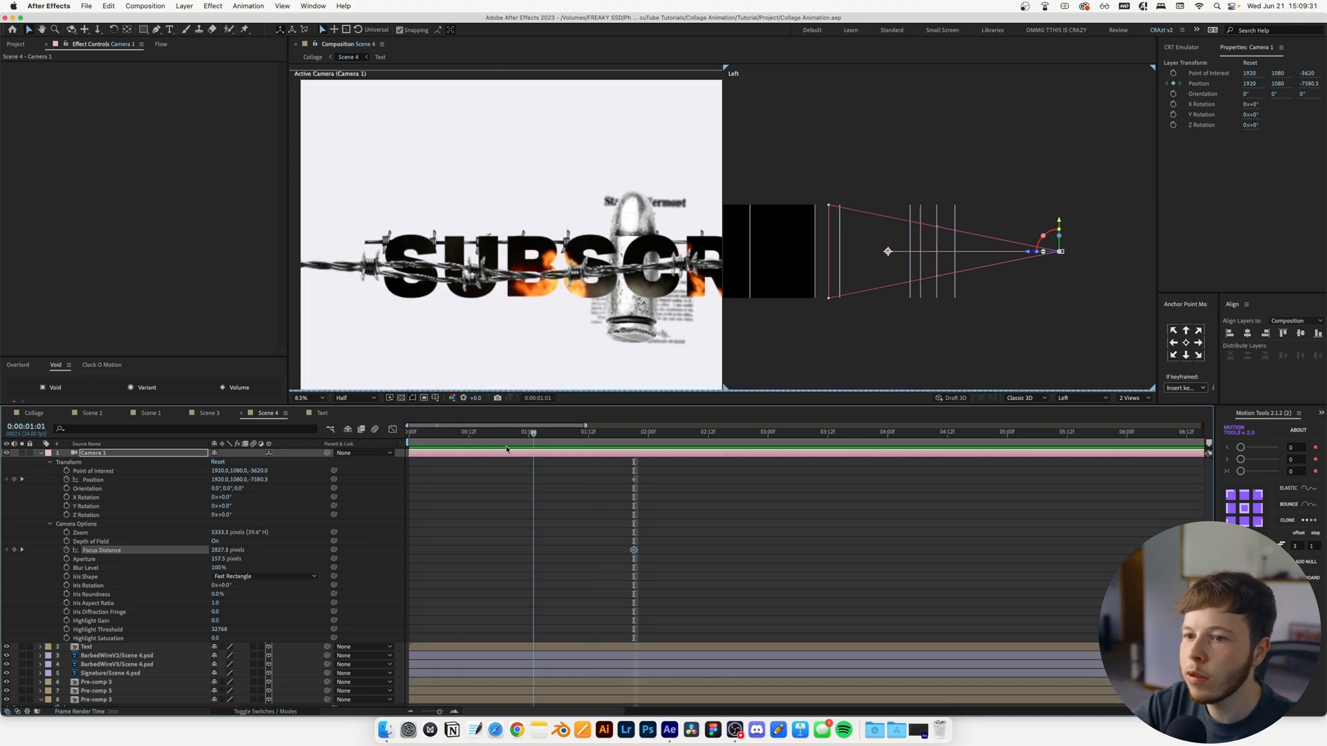
At the first frame, move Camera 1 forward to -290.3 in Z and set its Focus Distance to 2171.5 pixels
key(Home)
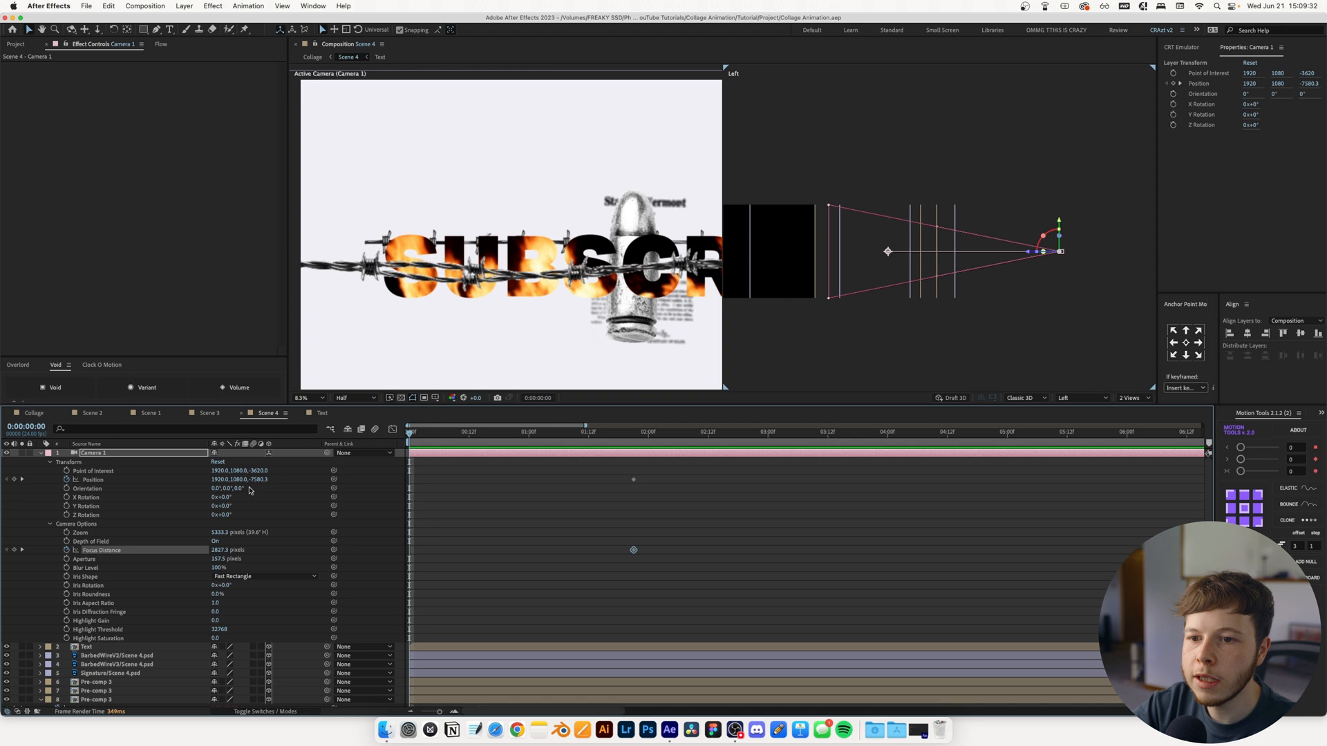
drag(1034, 258, 873, 277)
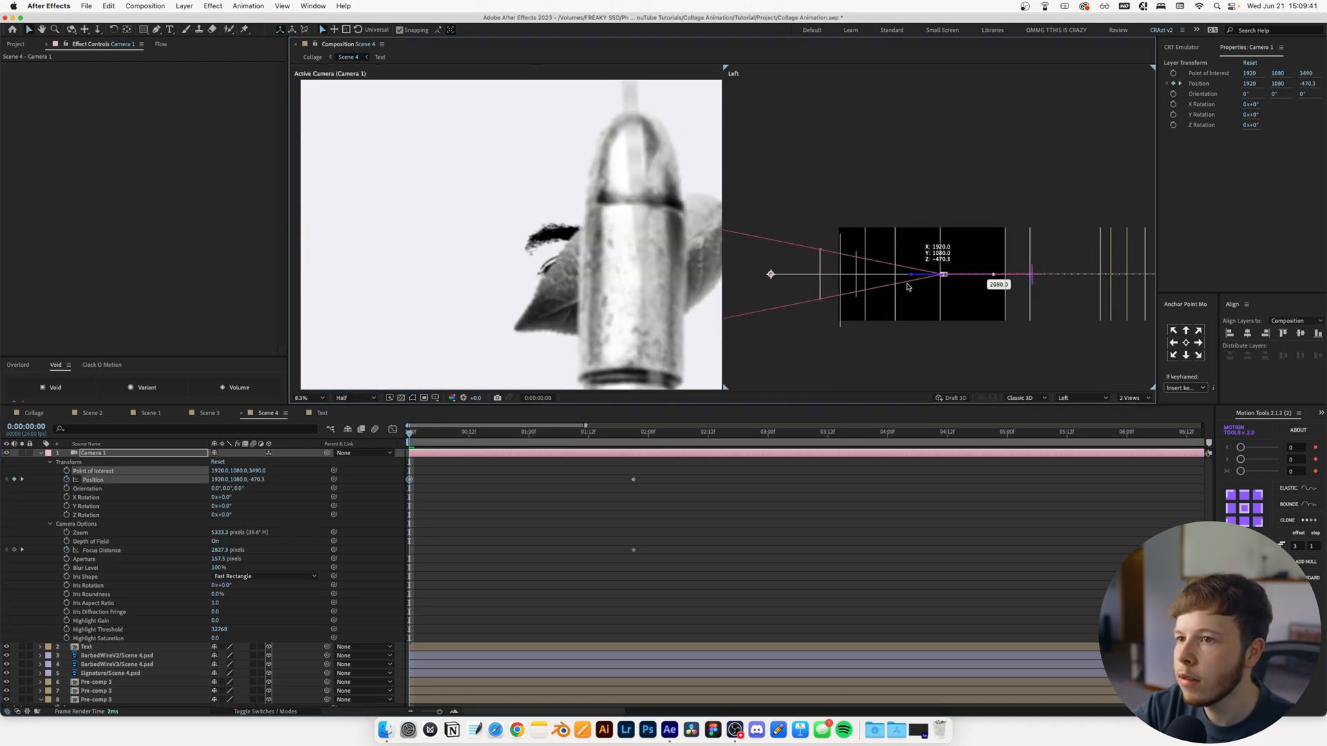
drag(410, 433, 296, 467)
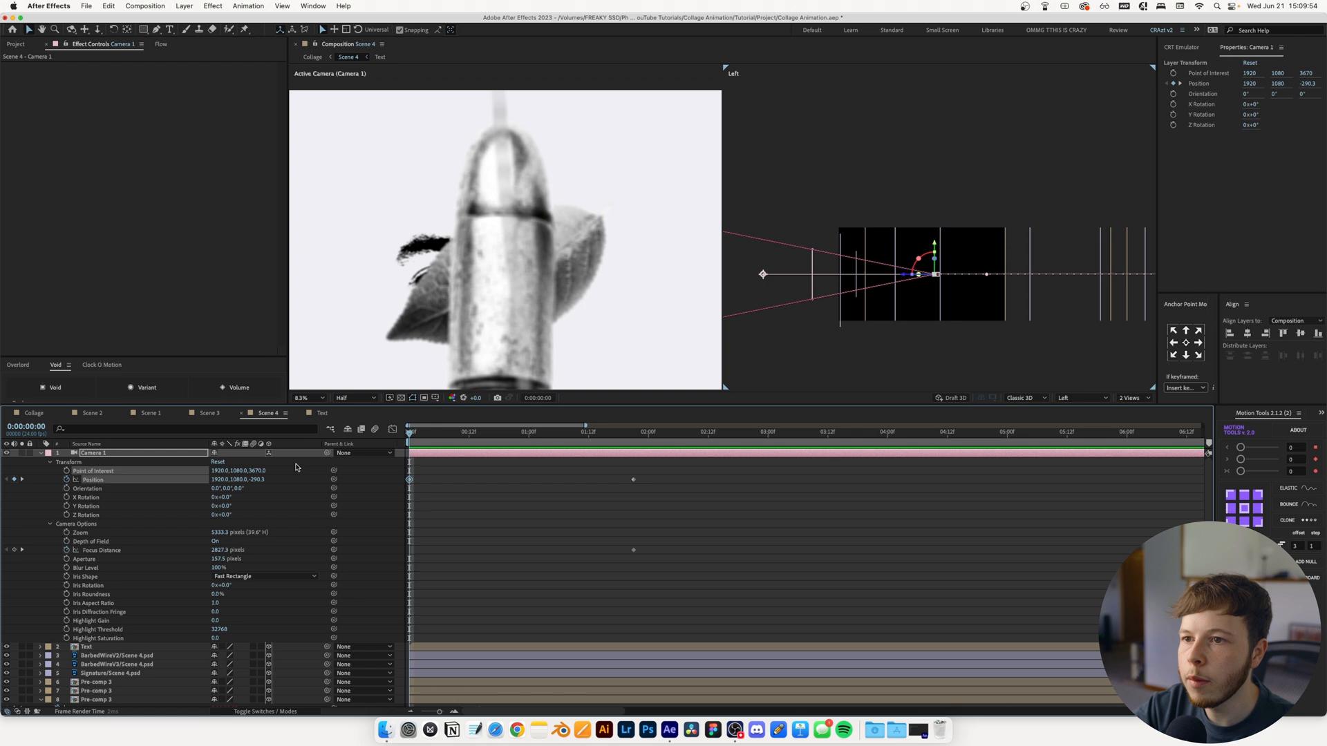
click(96, 454)
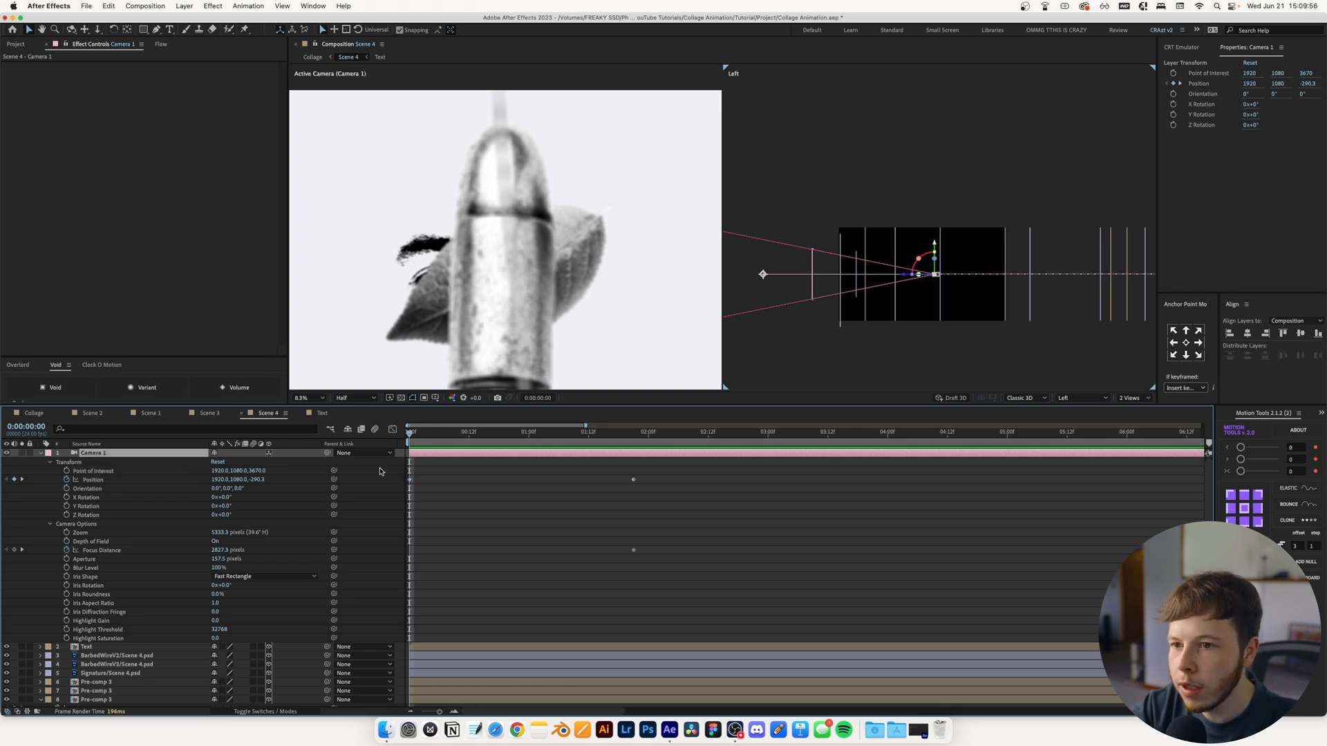
drag(221, 550, 109, 637)
Hide the text, barbed wire, signature, cartridge and leaf layers, and reveal the Lavendar layer's Position and Rotation properties
drag(0, 722, 28, 701)
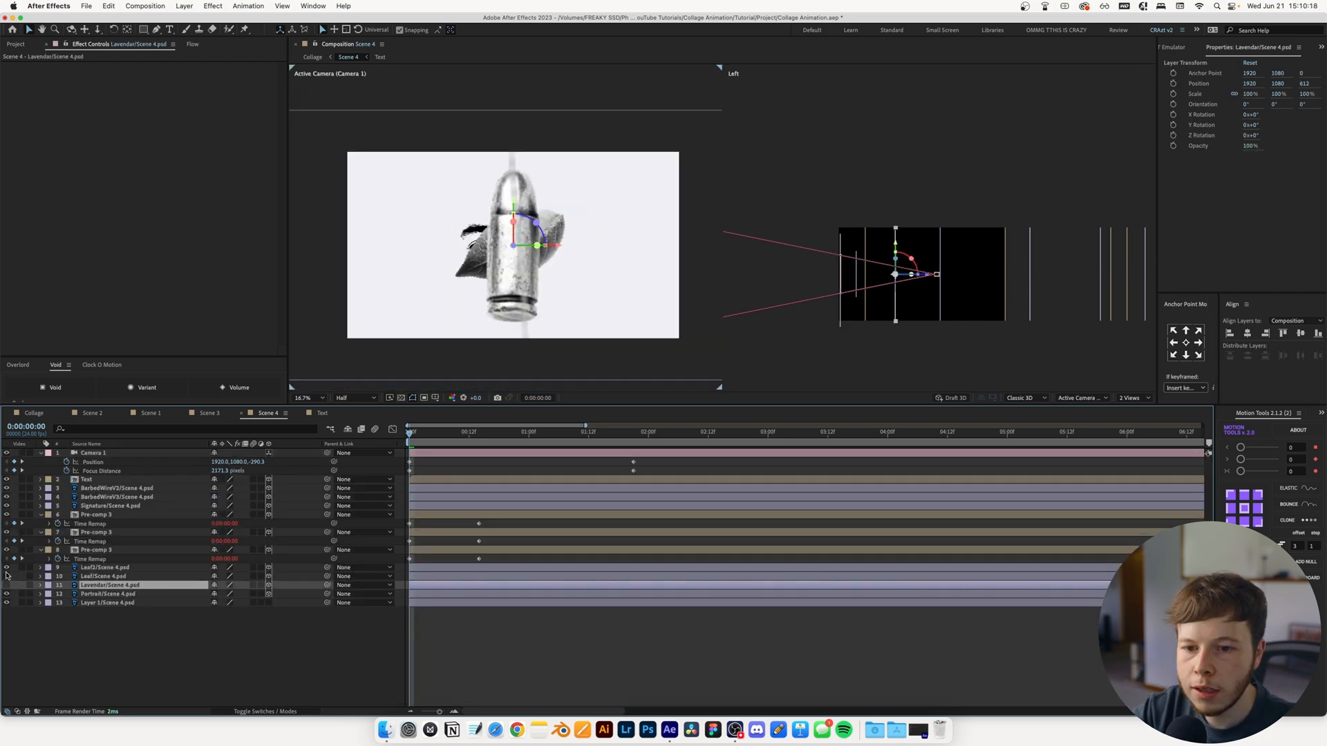
click(6, 479)
click(7, 585)
key(p)
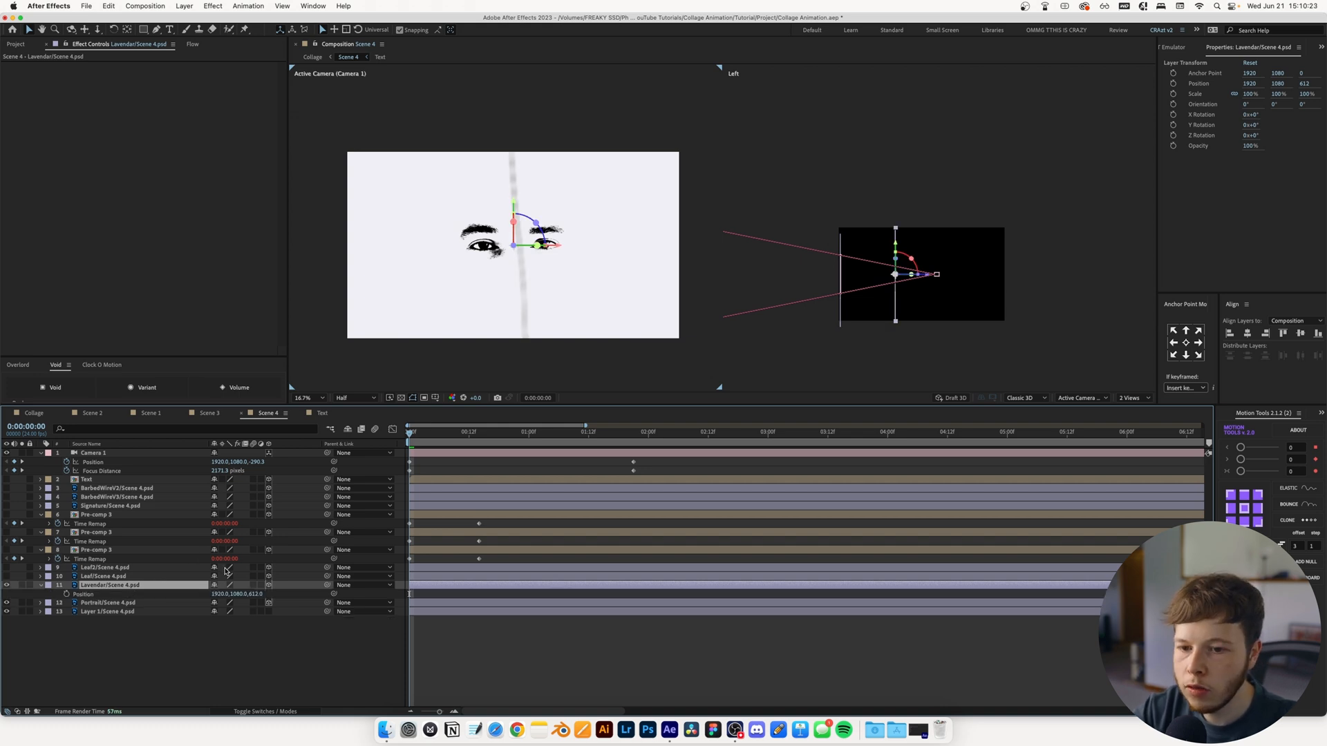
key(shift+r)
key(comma)
key(comma)
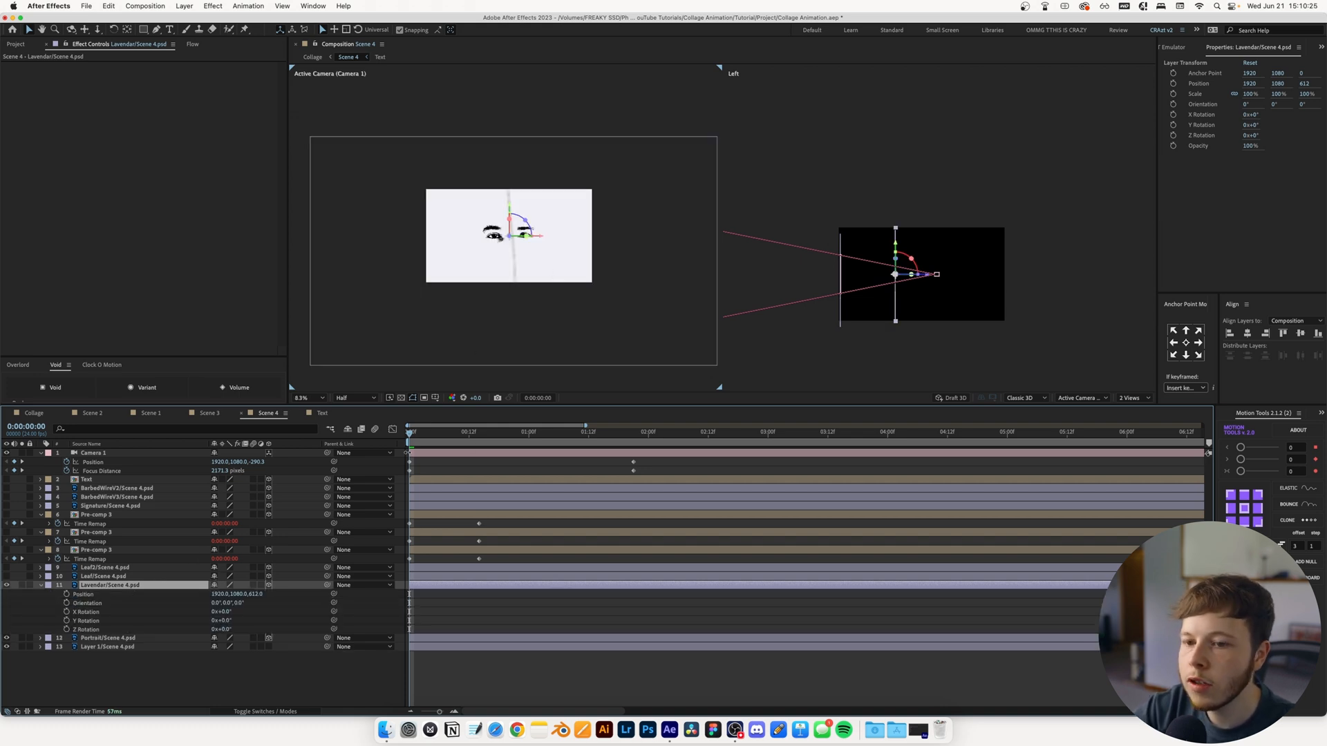
Place Lavendar above the frame at 1964, -614.9, 1884 and keyframe X Rotation -15° and Z Rotation -18° at the first frame
click(470, 438)
drag(214, 612, 219, 615)
drag(228, 630, 226, 614)
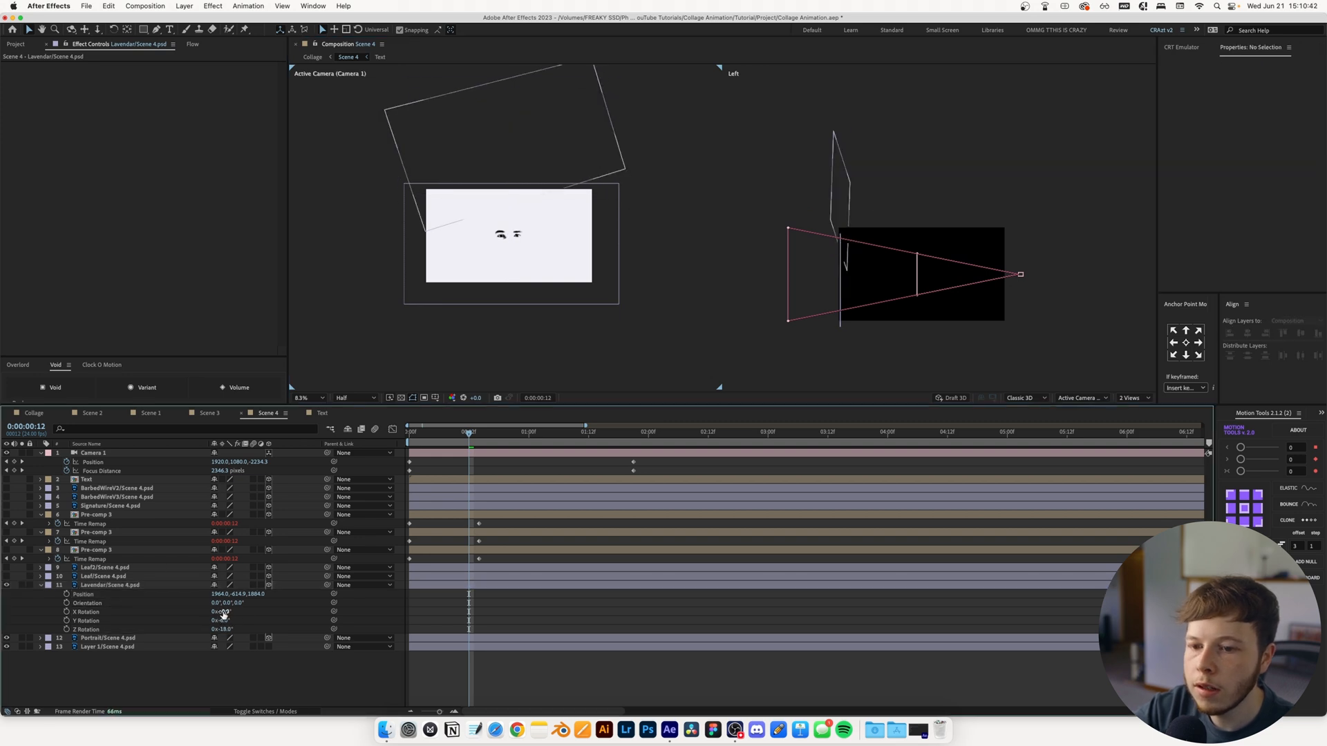
key(super+z)
click(67, 612)
click(68, 630)
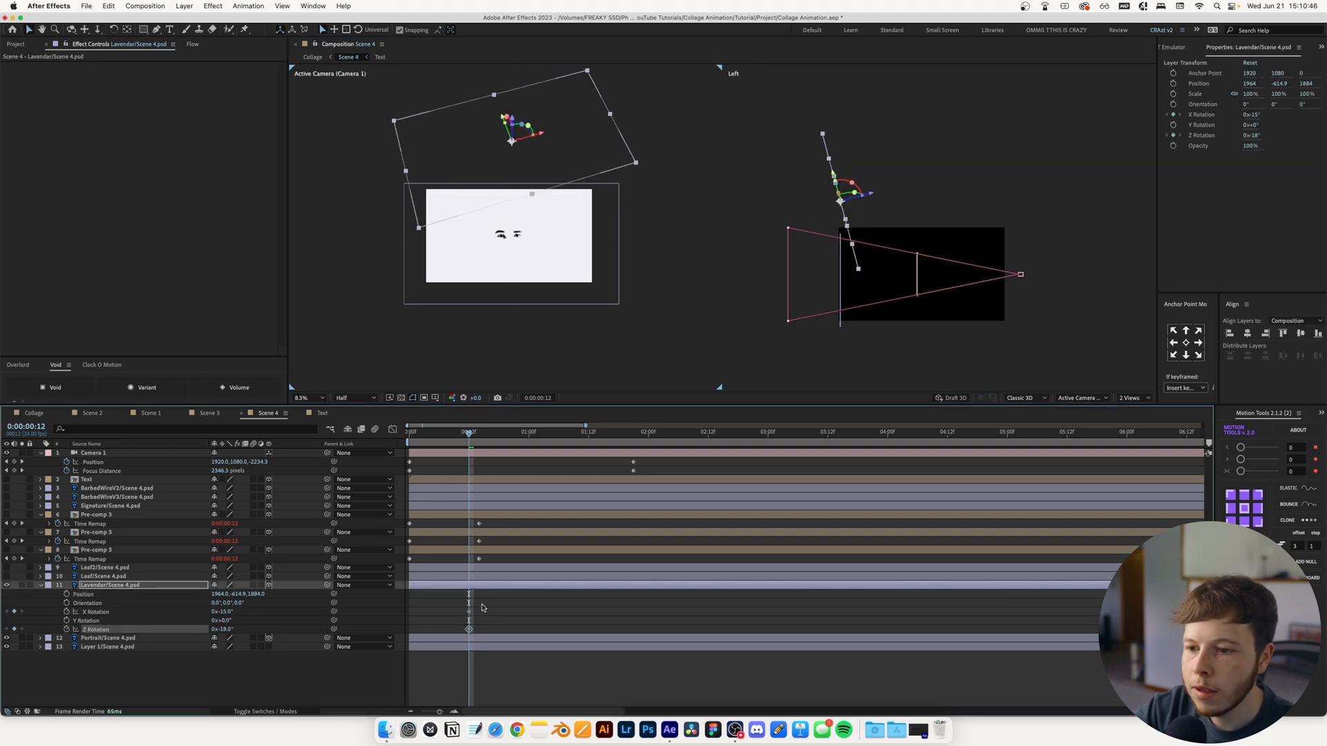
drag(483, 608, 462, 633)
drag(468, 629, 409, 628)
Keyframe Lavendar falling along a curved path to 2659.2, 2862.3 at 0:00:00:12, with X Rotation -21° and Z Rotation 18°
click(67, 595)
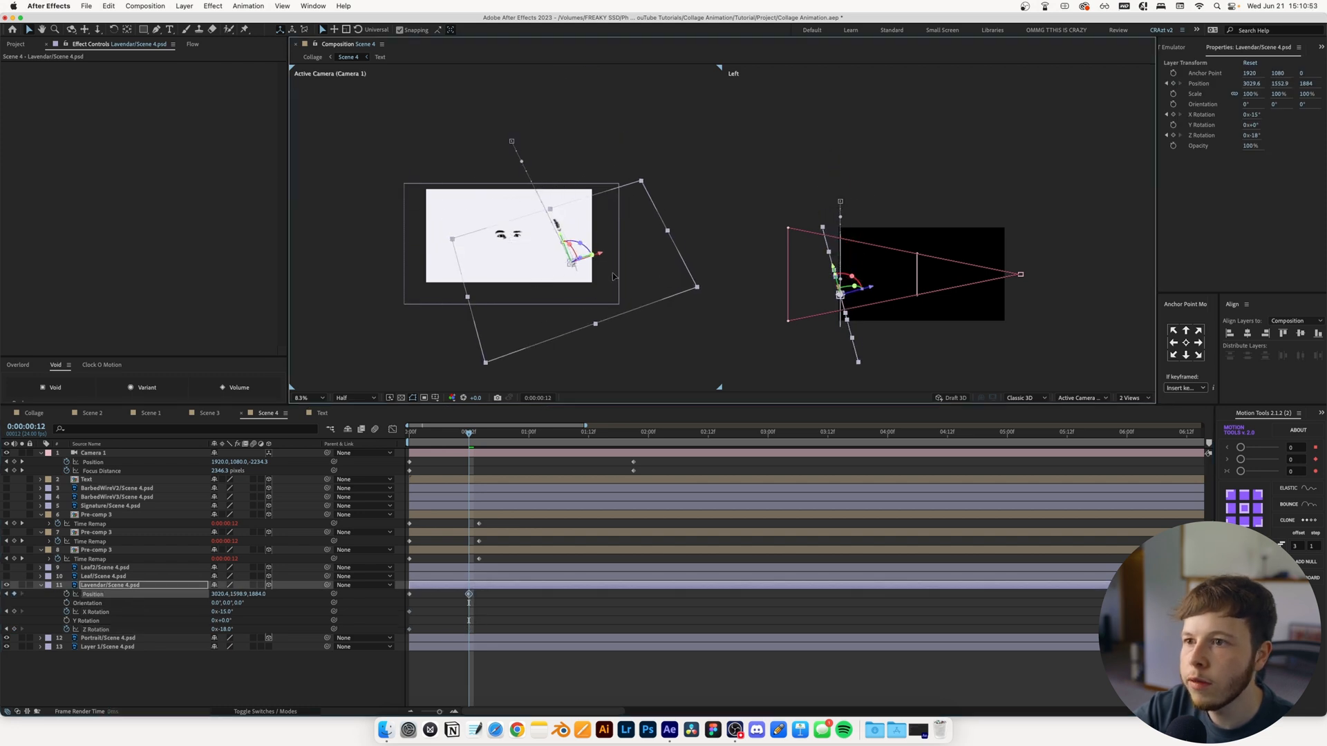
drag(573, 254, 564, 263)
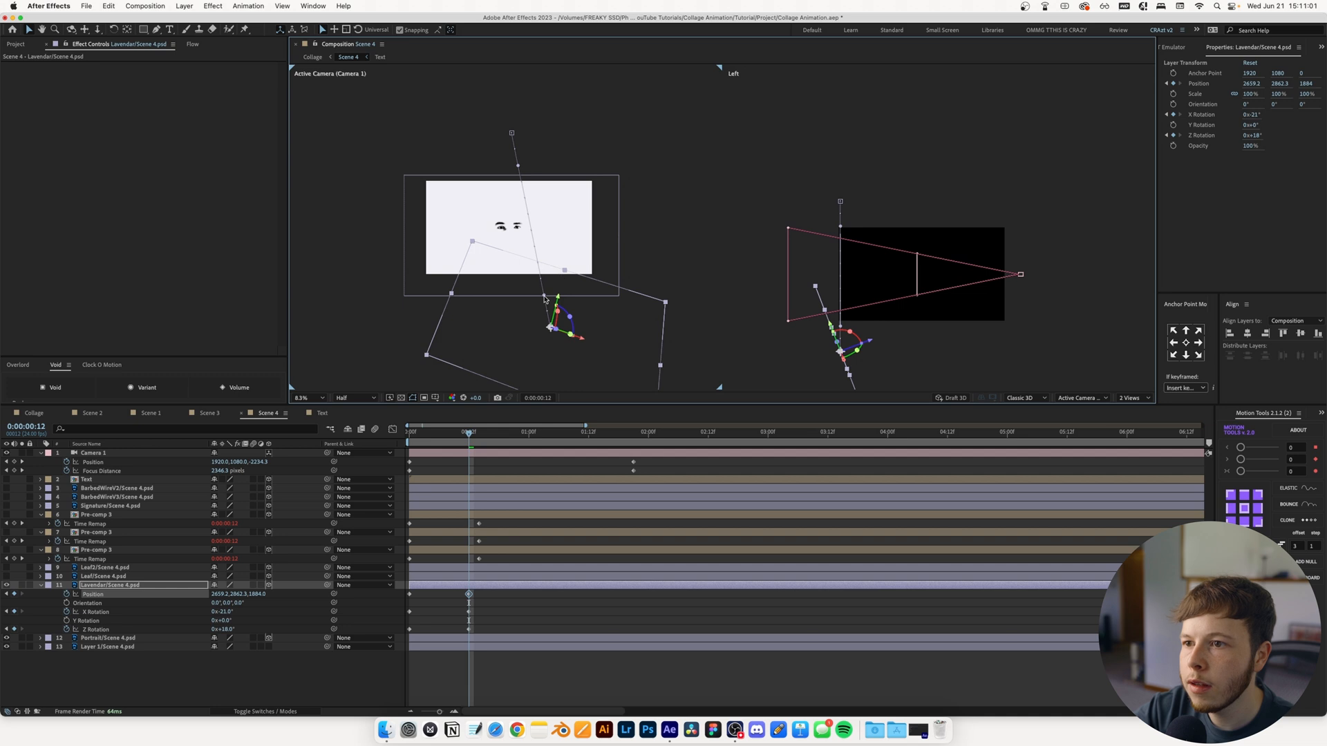
drag(544, 299, 563, 201)
drag(515, 164, 537, 158)
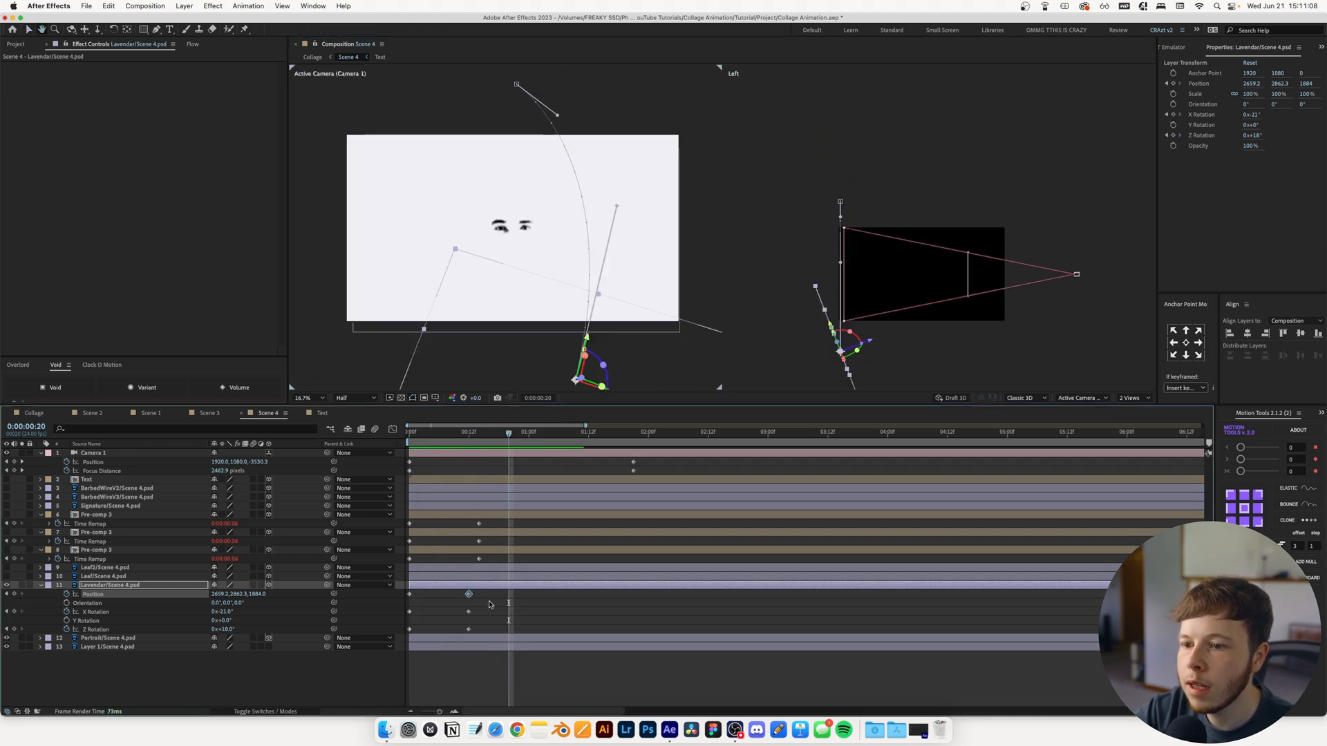
Stretch Lavendar's animation to just over one second and move Camera 1's end Position and Focus Distance keyframes to about five seconds
drag(493, 595, 395, 597)
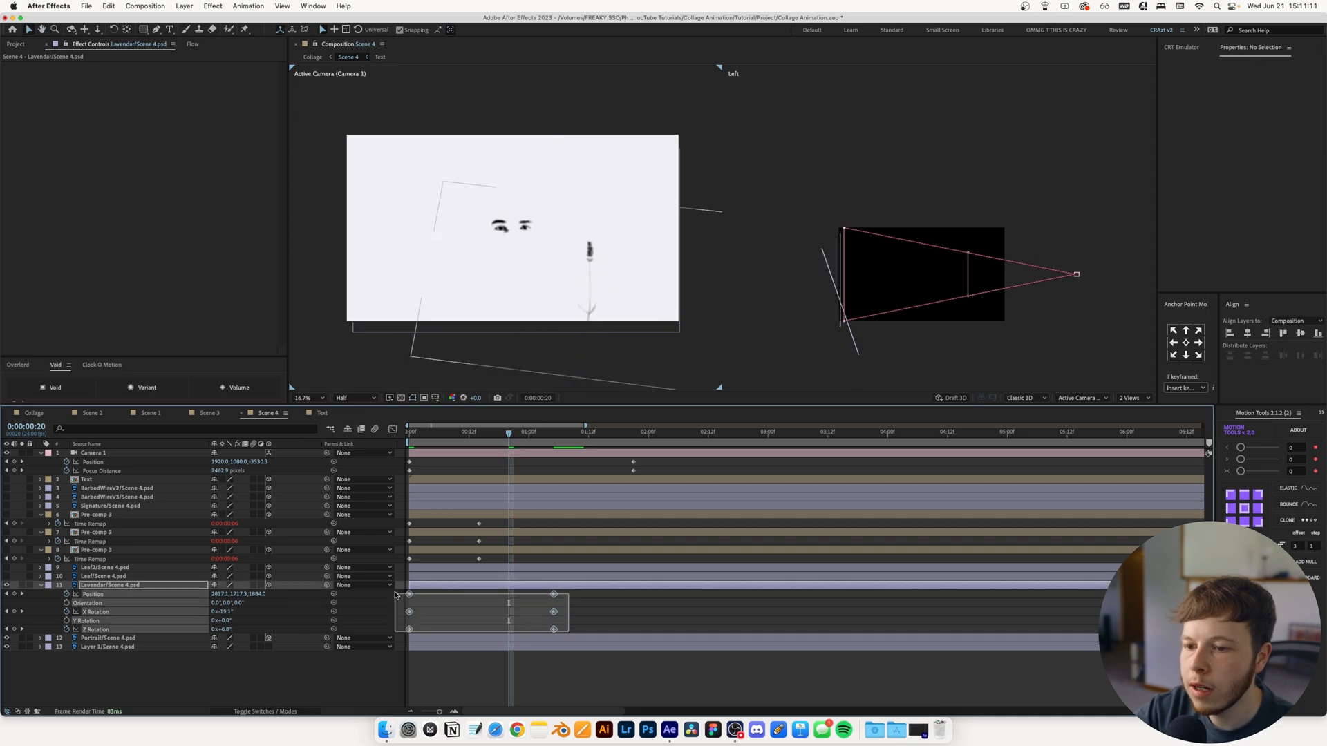
drag(395, 597, 395, 595)
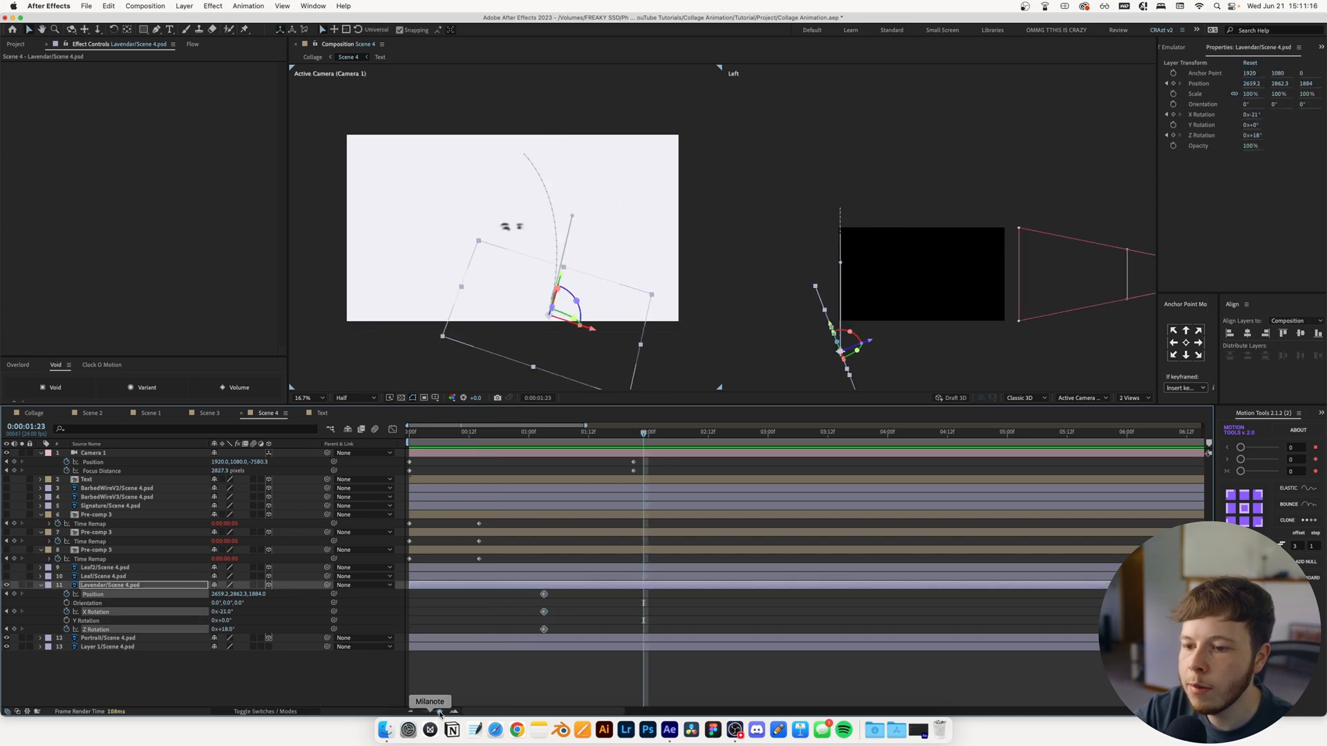
drag(440, 712, 405, 714)
drag(458, 460, 543, 467)
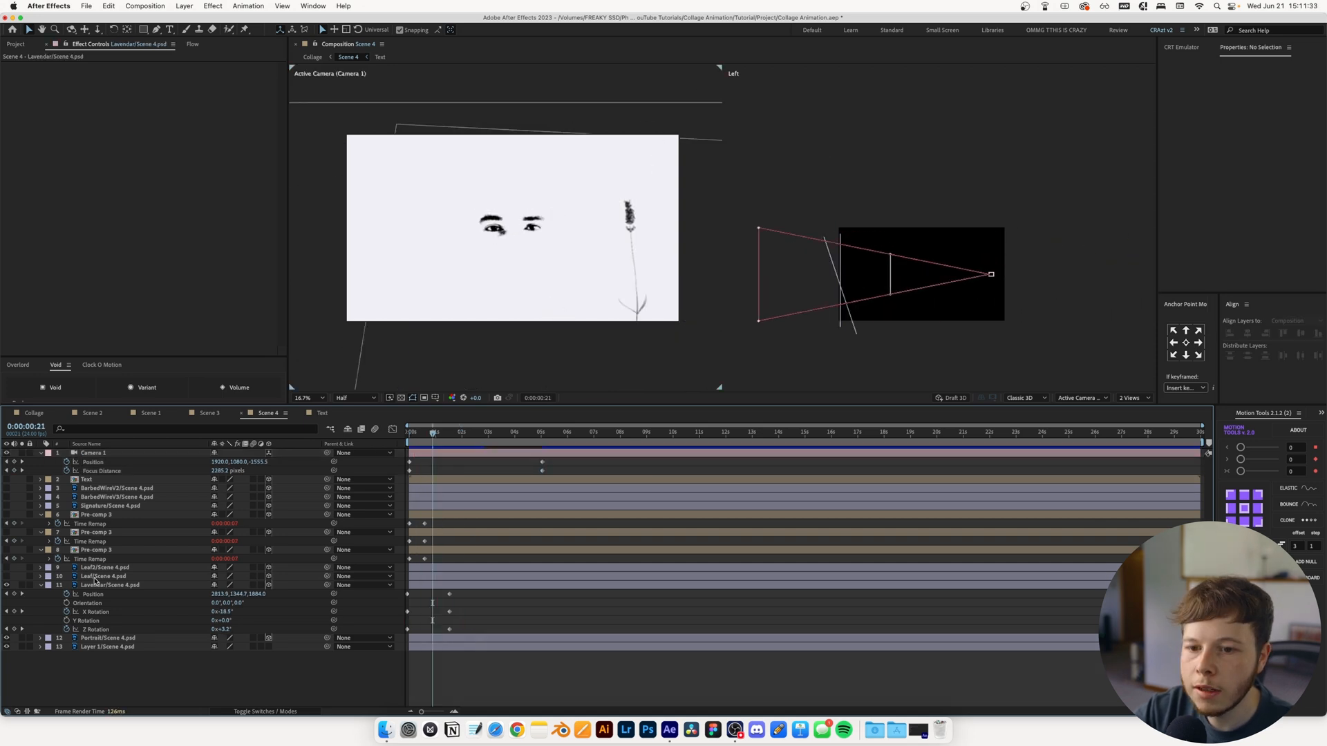
Show the small Leaf layer above the frame and keyframe its starting Position and Z Rotation shortly after the scene begins
click(4, 577)
click(6, 576)
key(p)
key(shift+r)
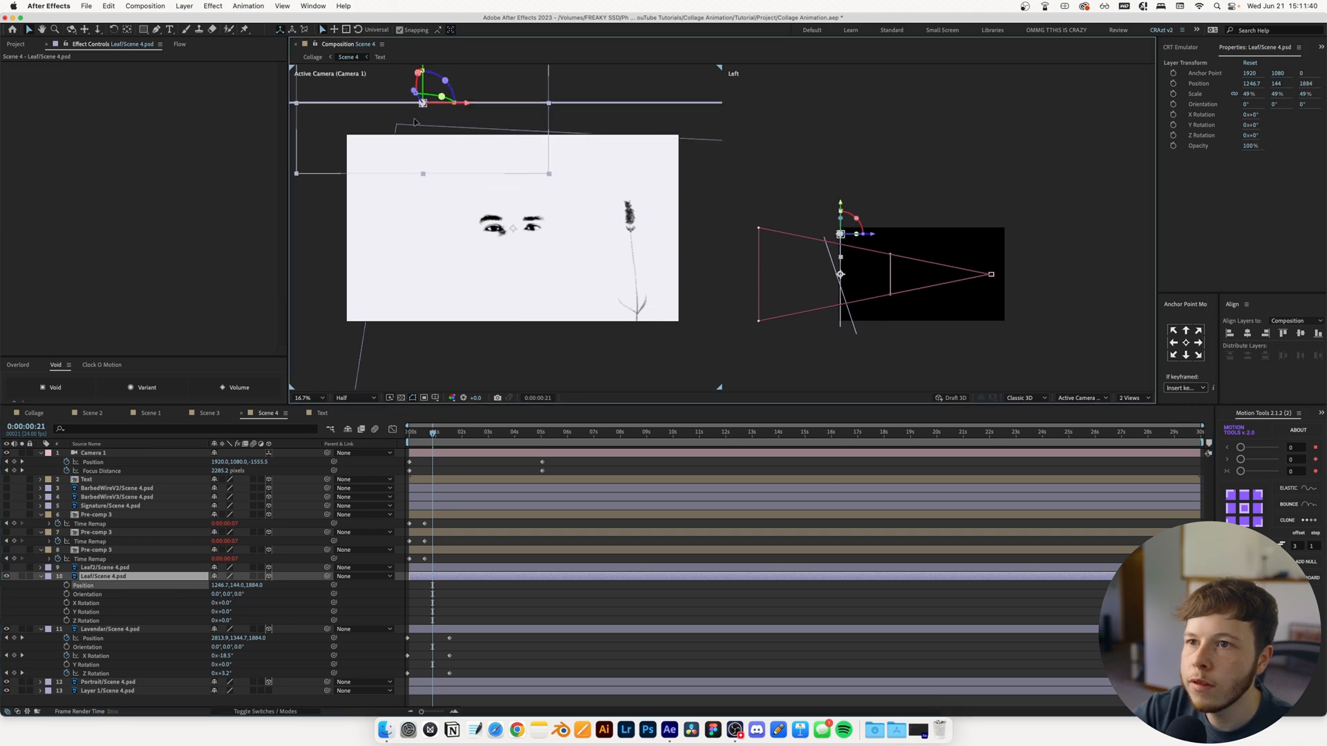
click(66, 585)
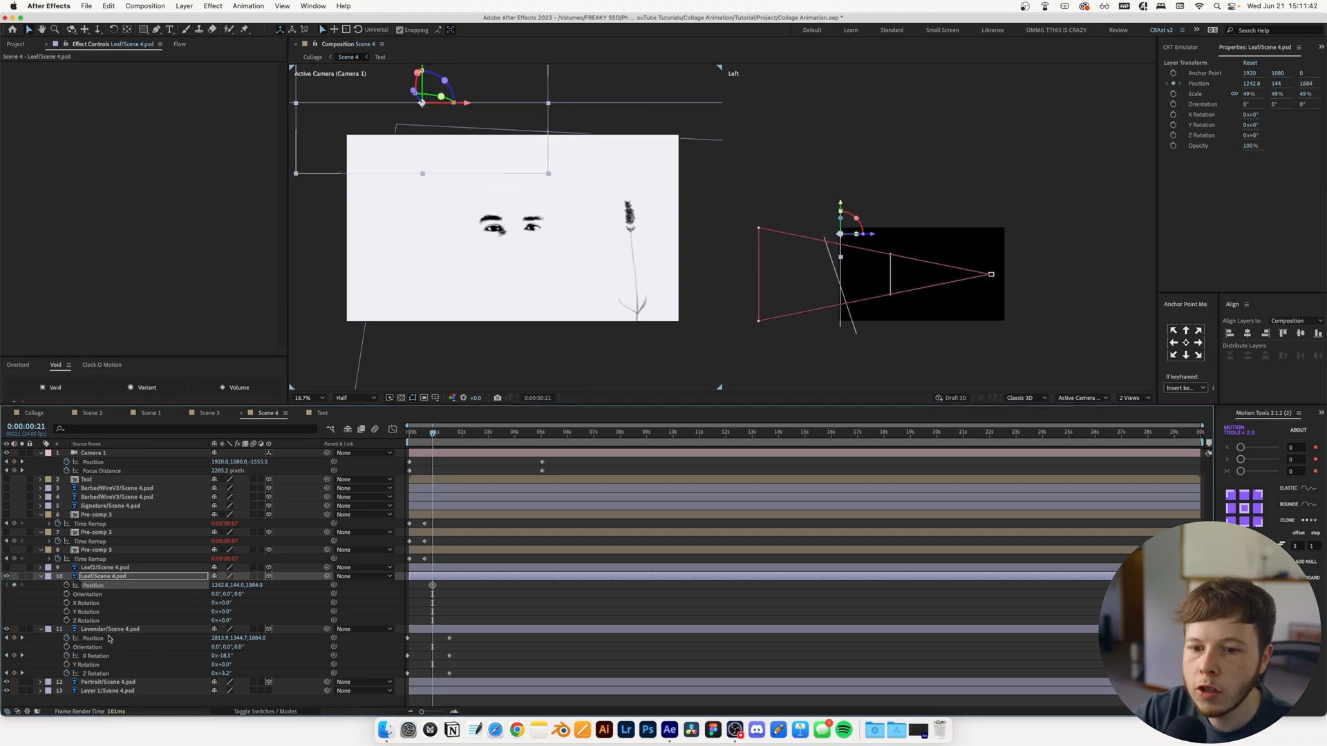
click(67, 620)
drag(425, 582, 437, 595)
drag(437, 596, 444, 624)
drag(432, 586, 419, 591)
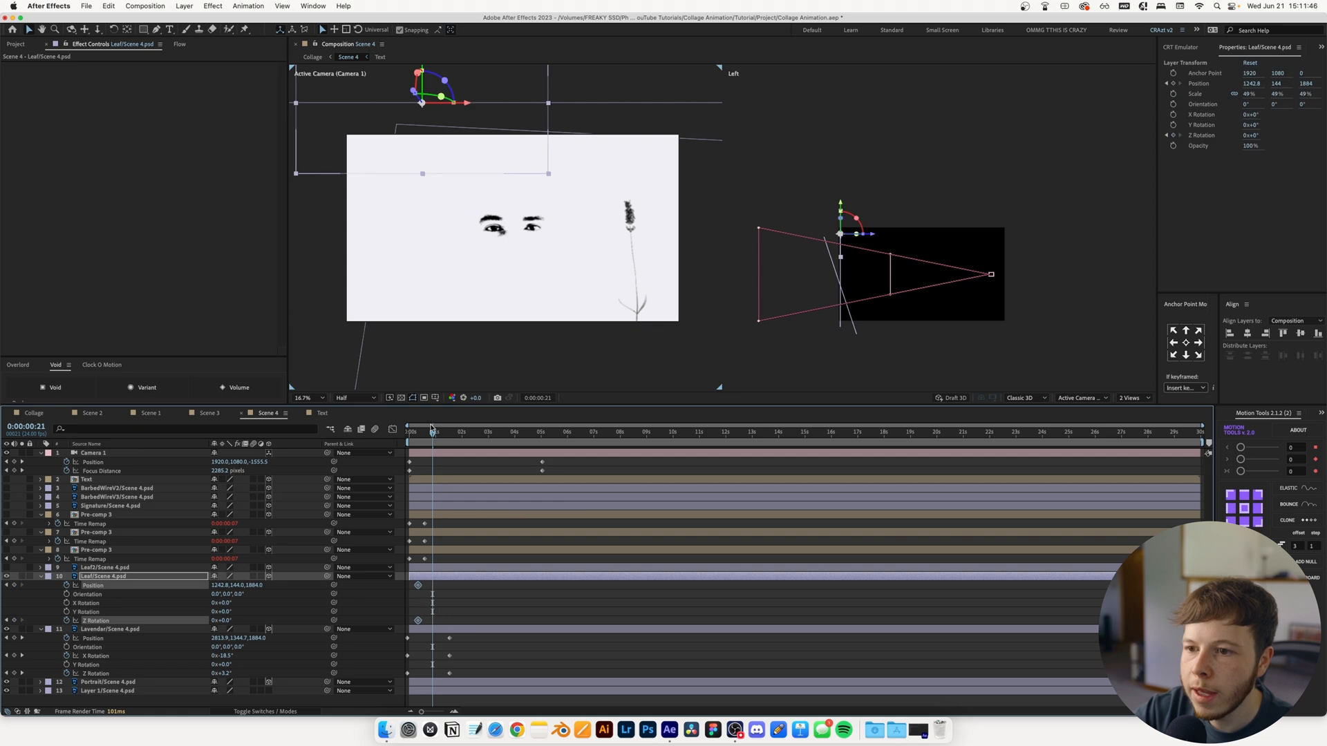
At 0:00:01:22, drop the small leaf below the frame with 187° Z Rotation and curve its motion path
drag(431, 428, 453, 429)
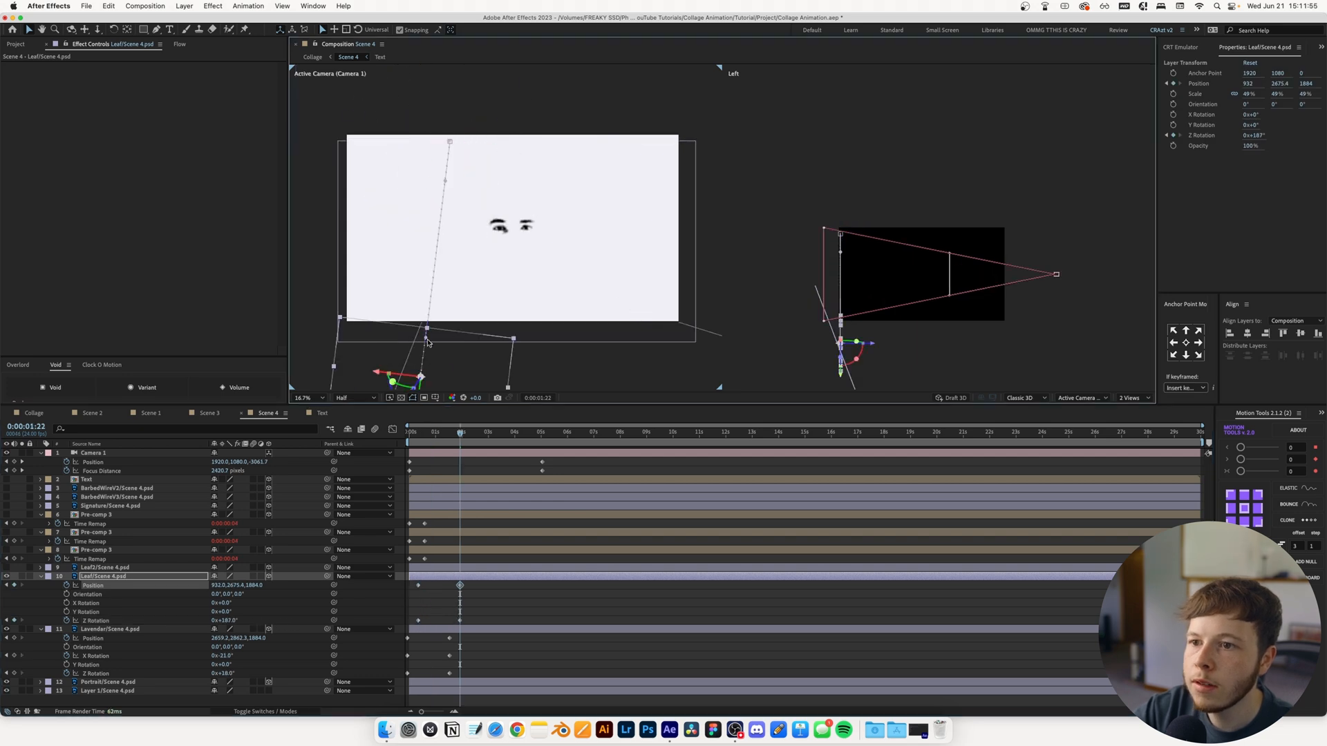
drag(425, 337, 357, 268)
drag(446, 180, 454, 178)
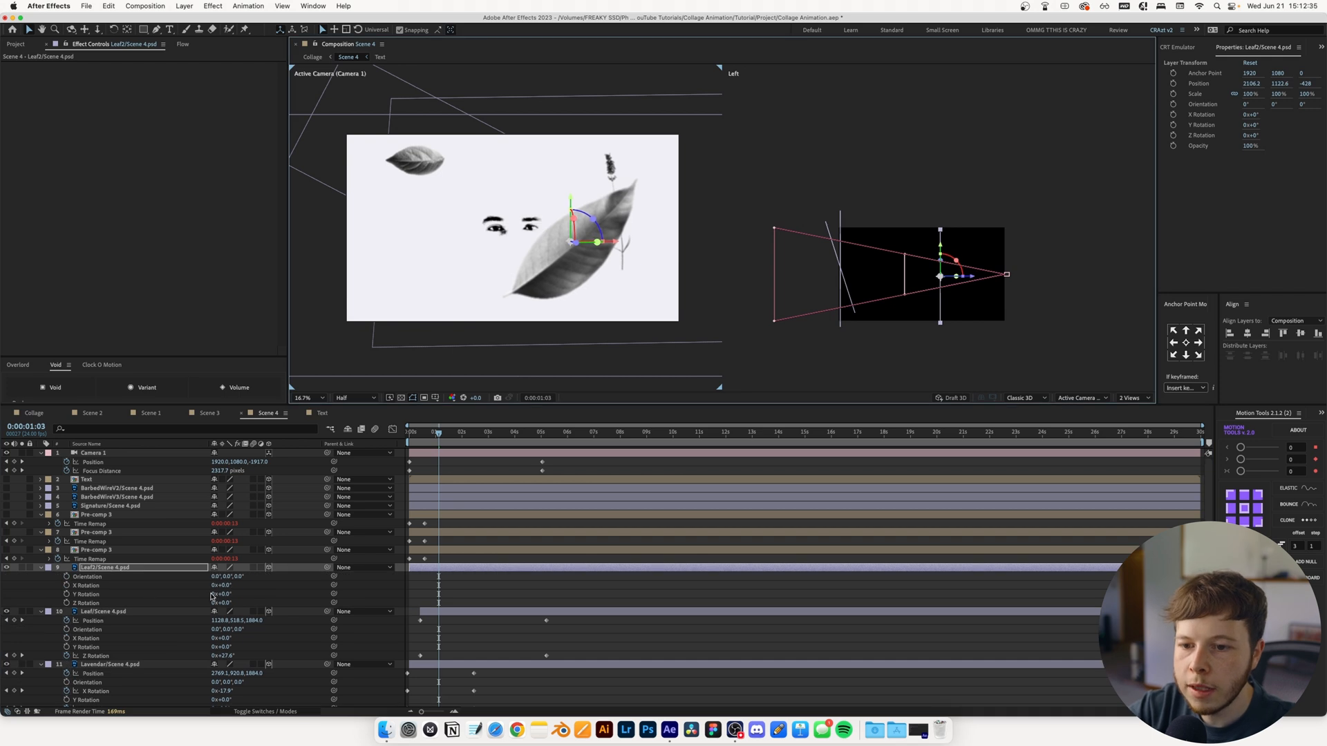
Keyframe the large leaf's Z Rotation from about -10° at 0:00:01:03 to 30° at 0:00:03:06
key(Return)
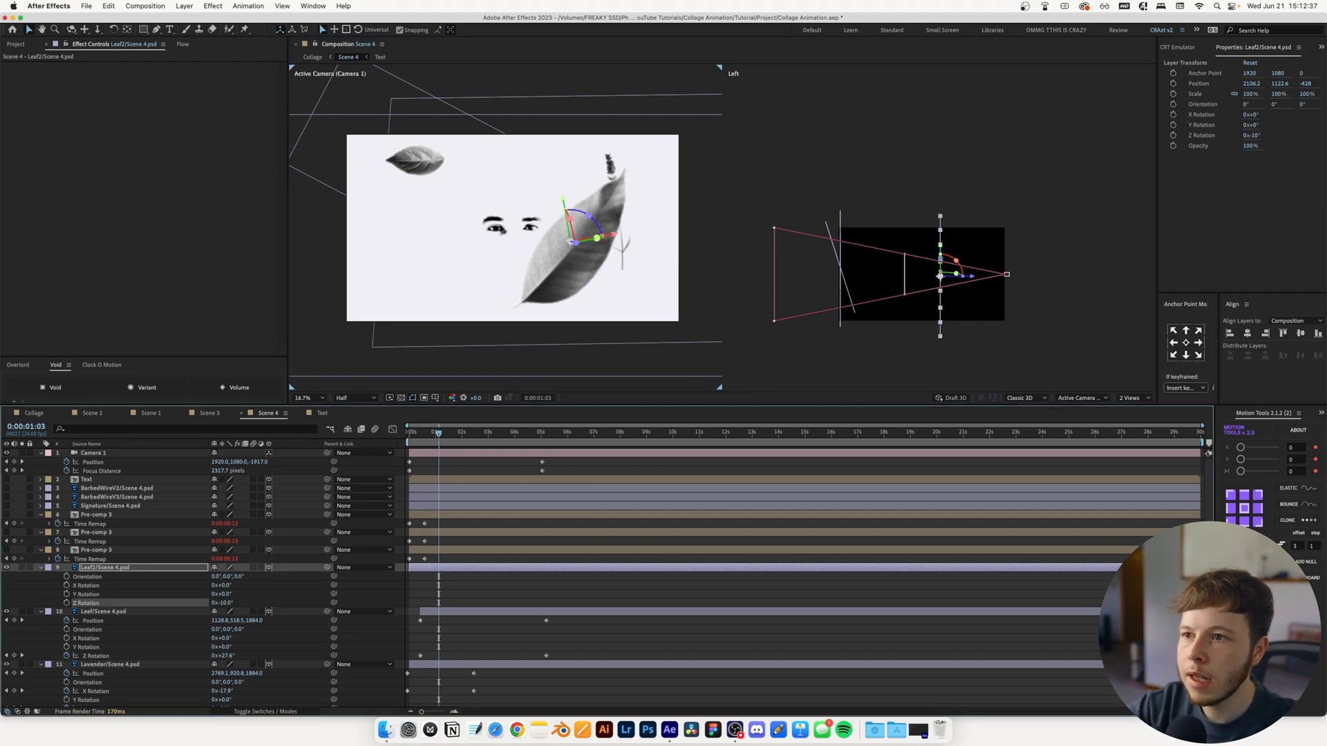
click(66, 603)
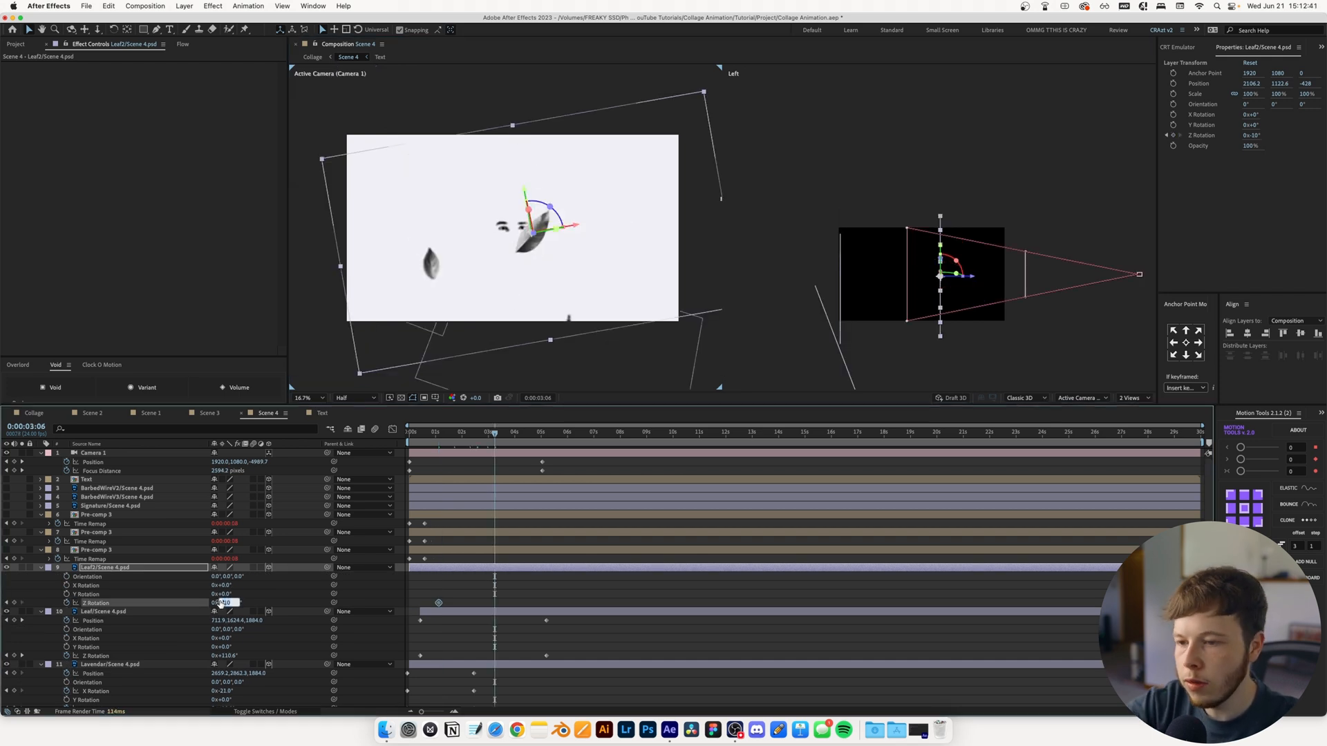
text(30)
key(Return)
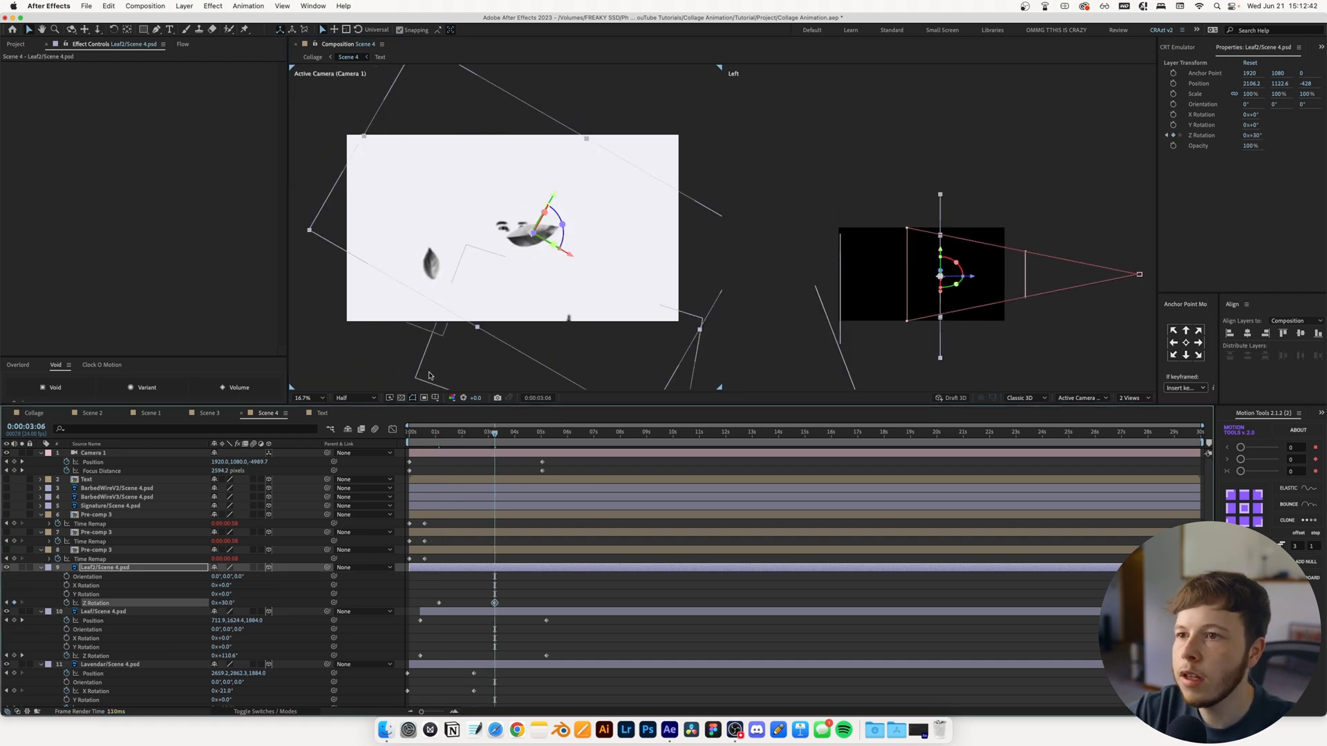
Animate the large leaf's Position to 2346.2, 1302.6 at 0:00:03:06, and start its Position and Z Rotation keyframes at the first frame
key(shift+p)
click(67, 576)
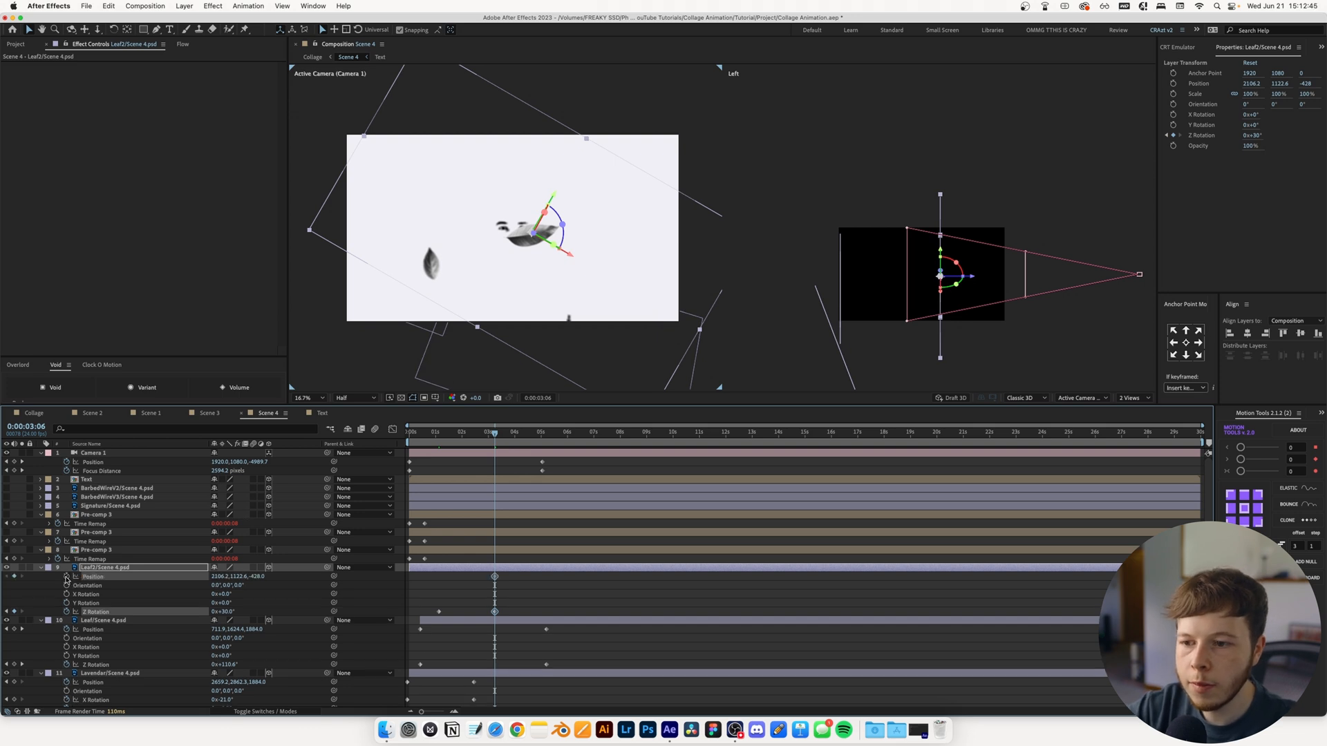
drag(422, 589, 402, 592)
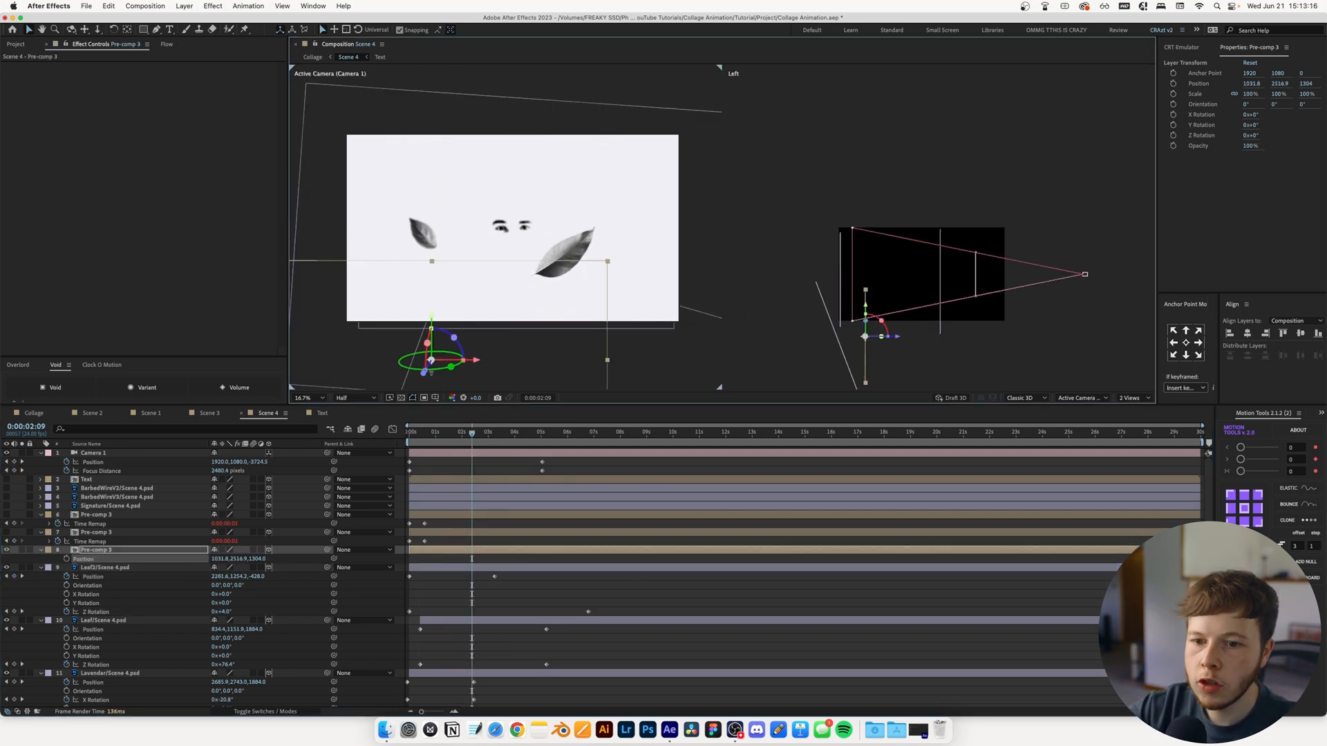
Keyframe the lowest Pre-comp 3 cartridge rising along a curved path from below the frame by 0:00:03:18, with Z Rotation 1x+61°
key(shift+r)
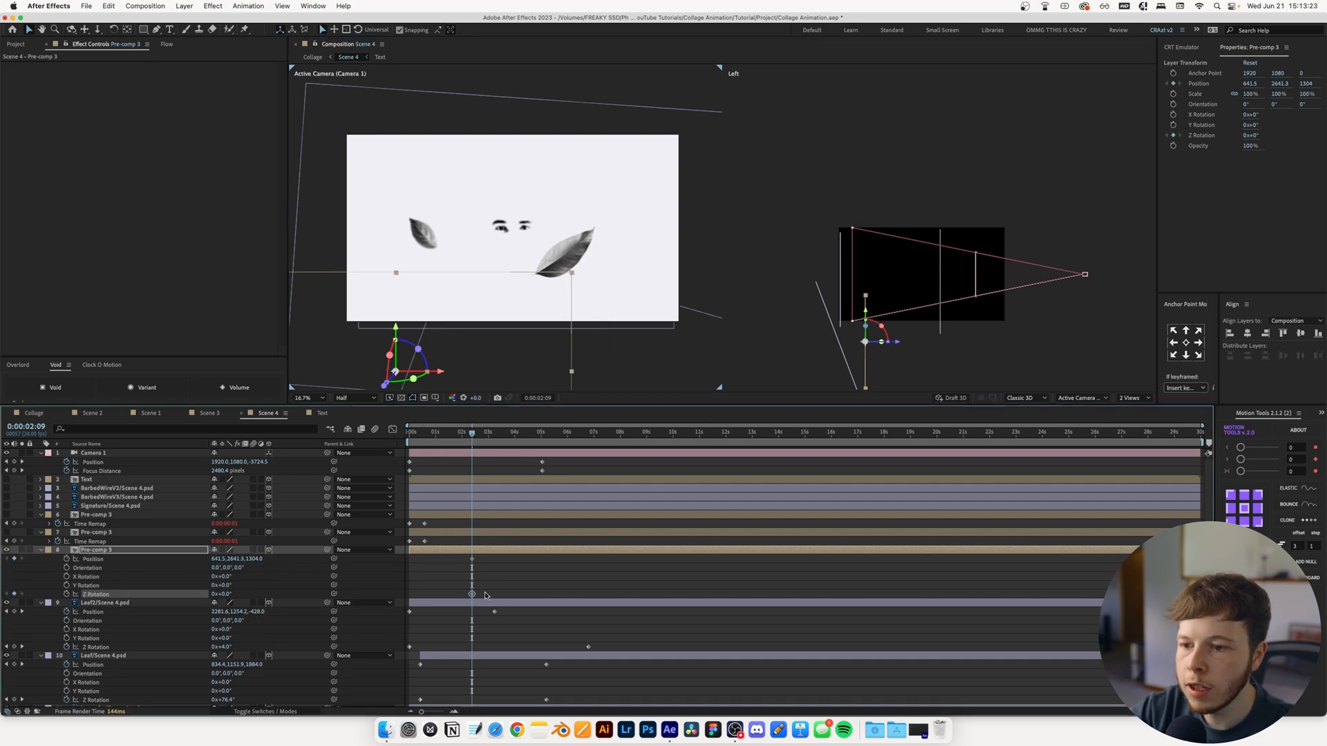
drag(472, 594, 408, 561)
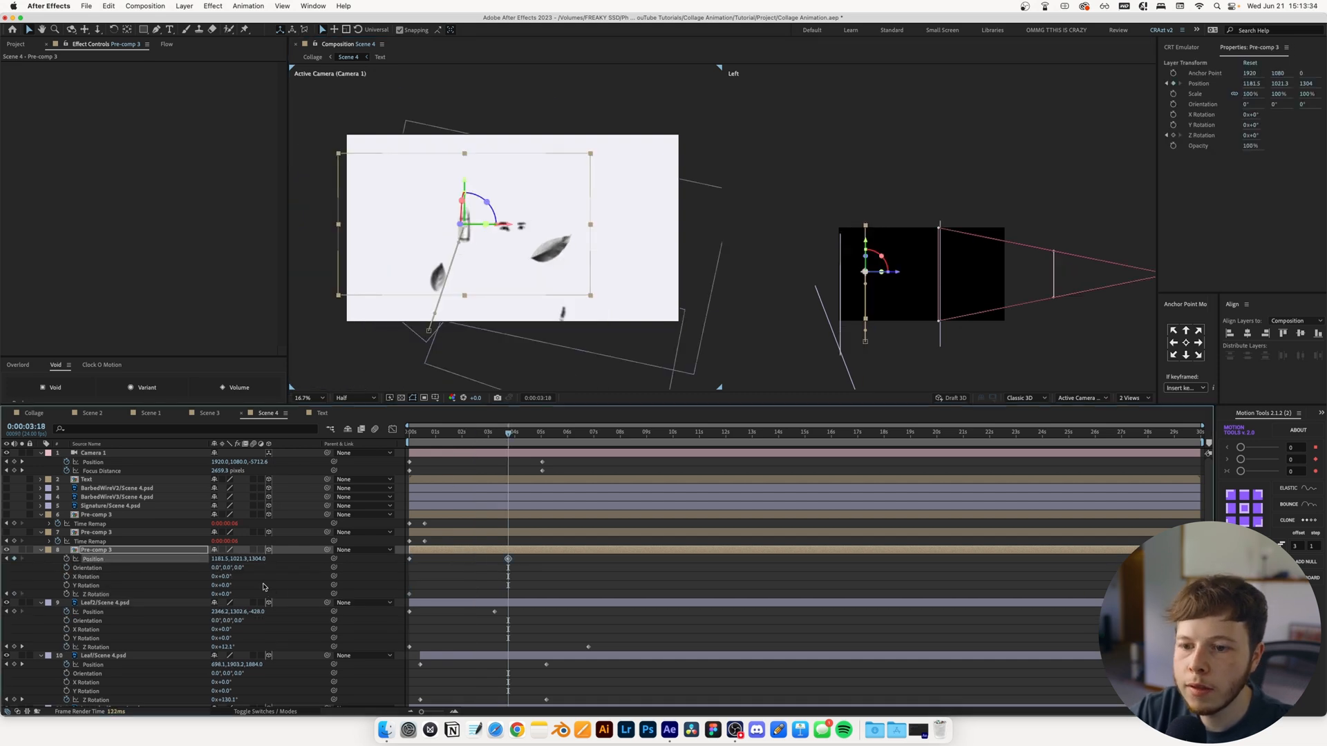
drag(502, 206, 591, 160)
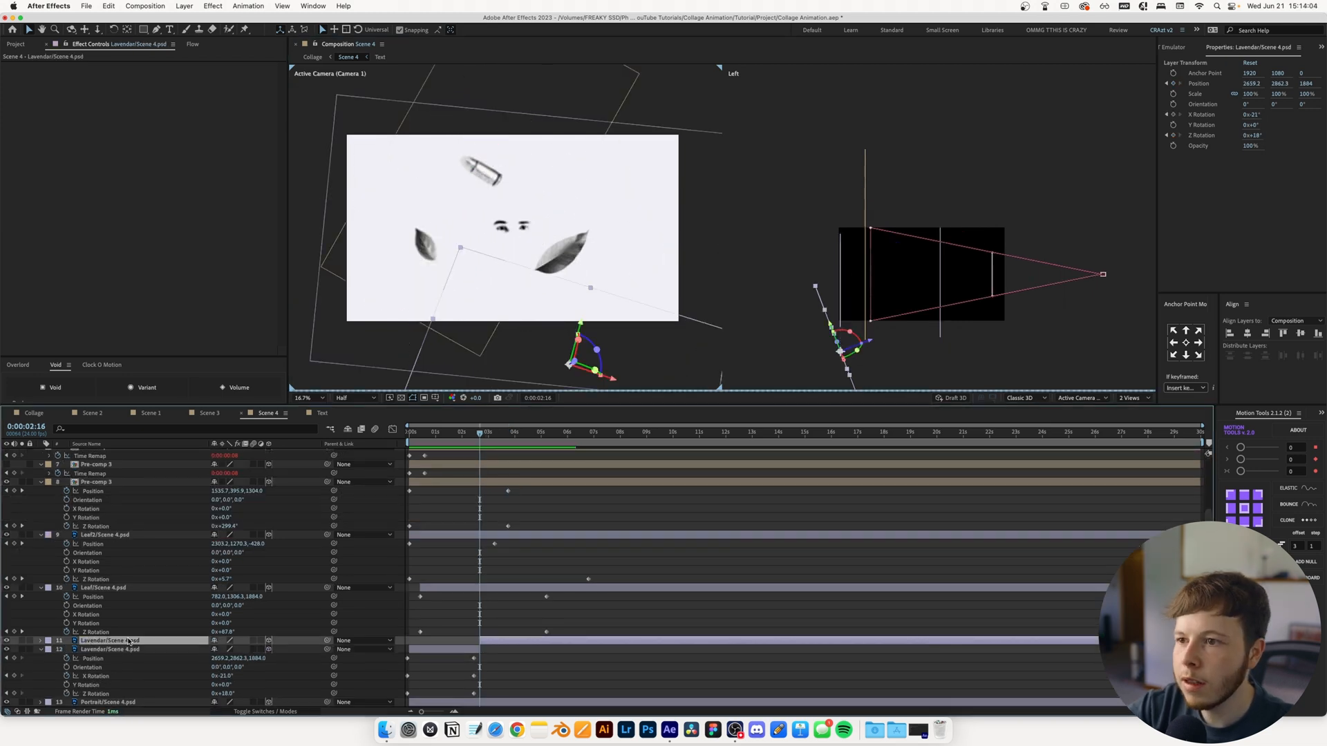
Split the small leaf layer at 0:00:05:00, delete the part after the cut, and save the project
click(347, 503)
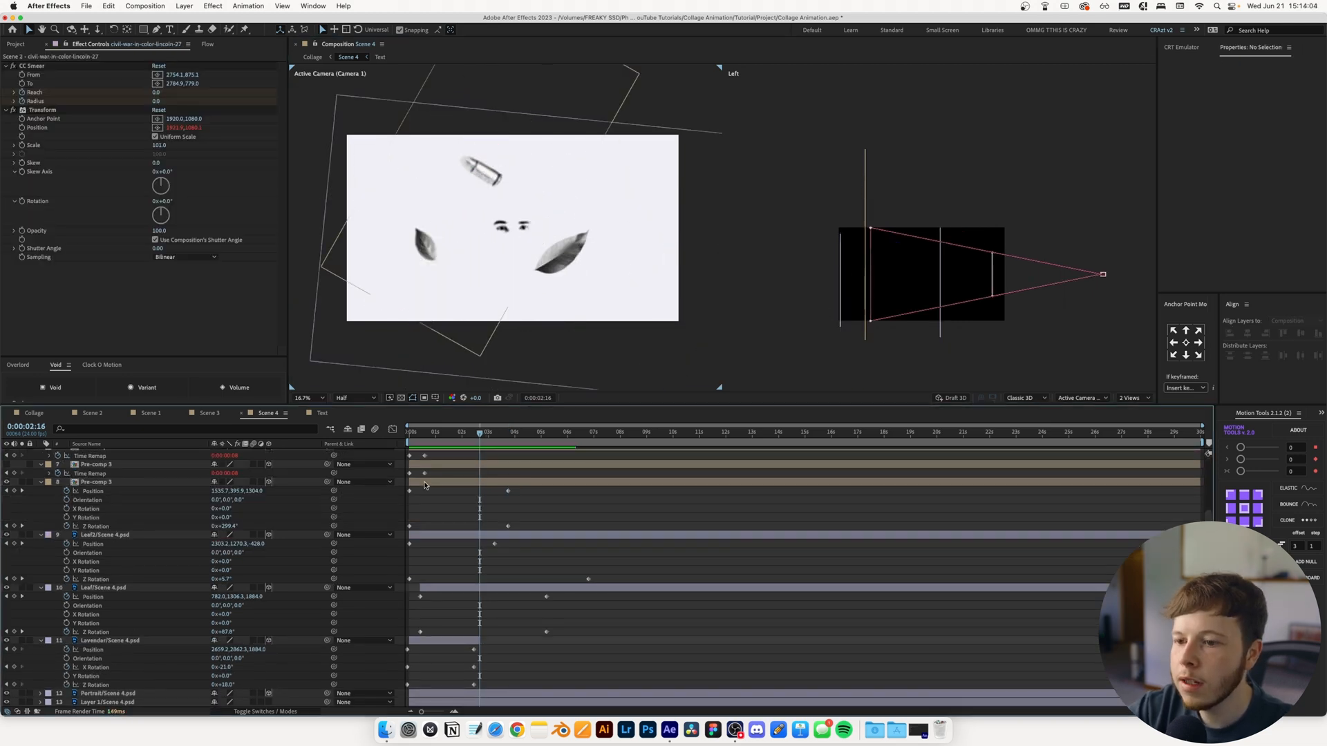
drag(480, 434, 541, 433)
click(552, 588)
key(super+shift+d)
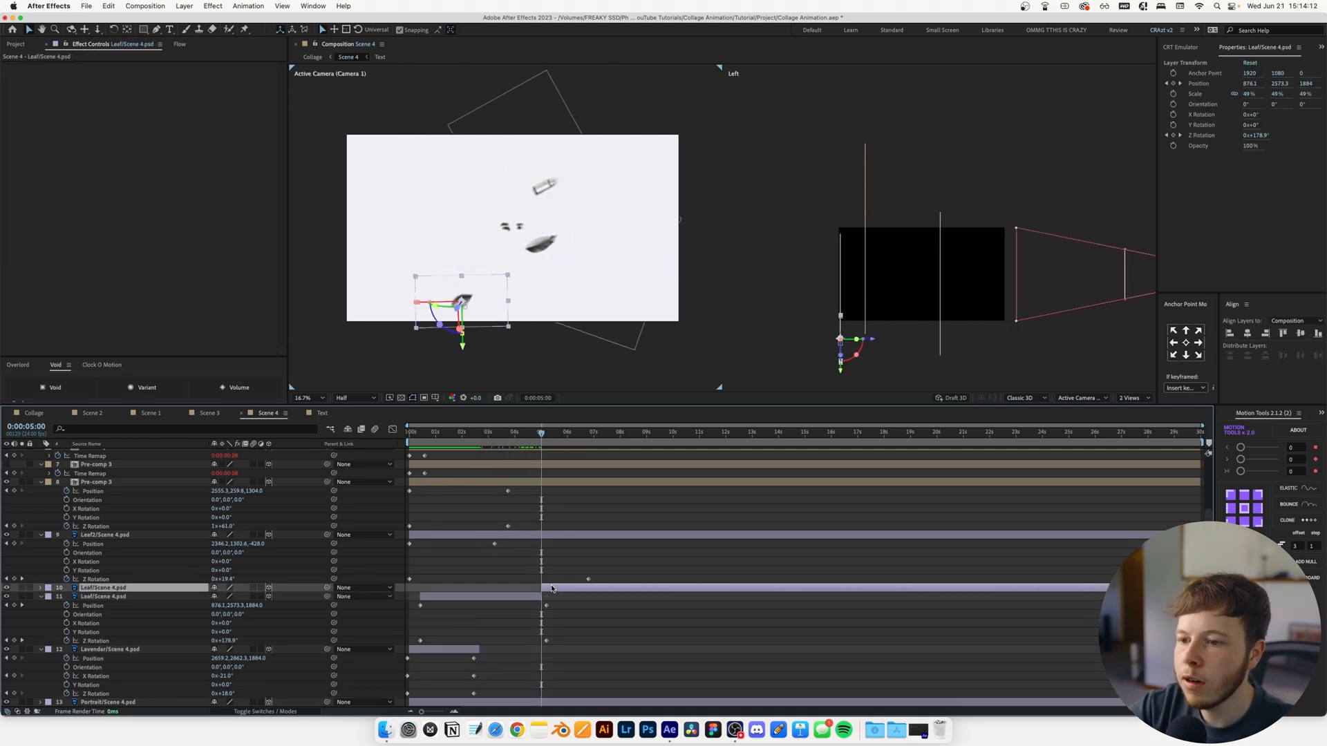
key(Delete)
key(super+s)
Split the lowest Pre-comp 3 layer at 0:00:04:23, delete the part after the cut, and save the project
mouse_move(543, 435)
mouse_down()
mouse_move(555, 438)
mouse_move(539, 447)
mouse_up()
click(530, 483)
key(super+shift+d)
key(Delete)
key(super+s)
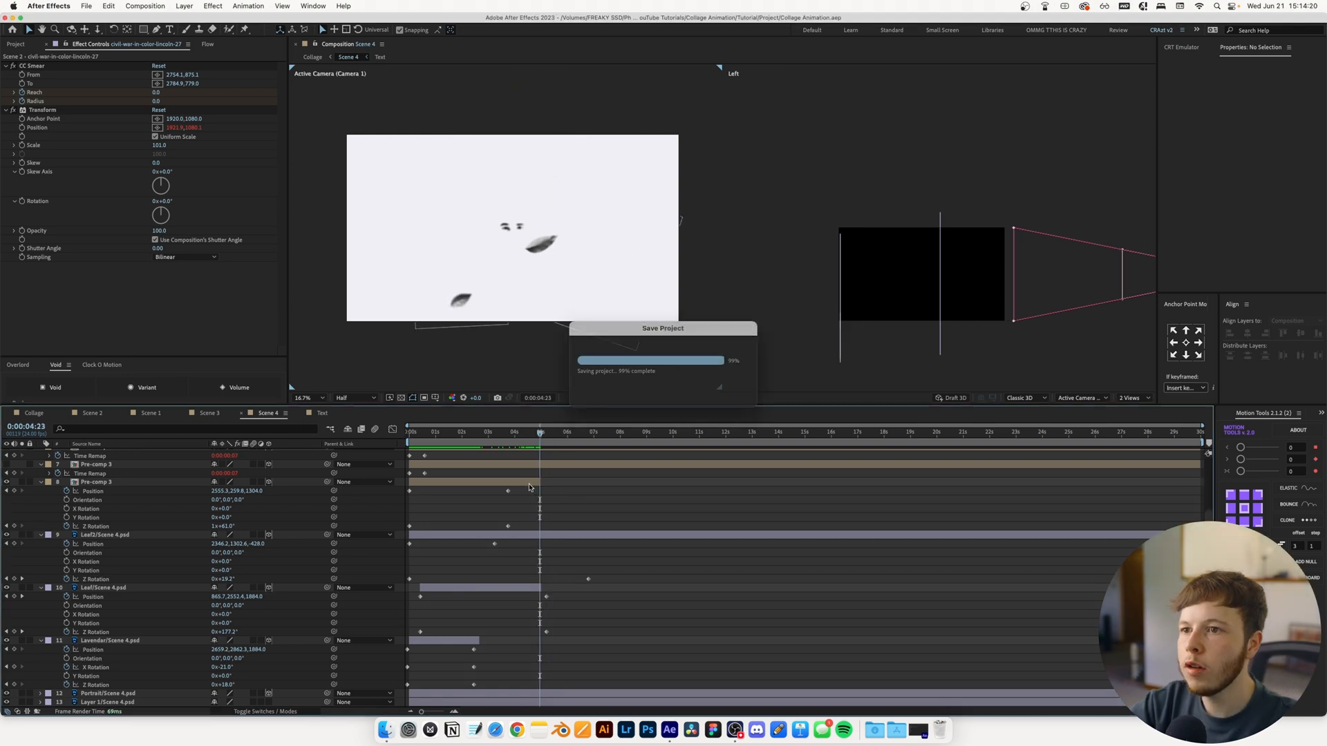
Show the middle Pre-comp 3 cartridge and move it to the frame's upper-left area at Position 808.7, 617.5, -1936
scroll(17, 474, up, 1)
click(17, 474)
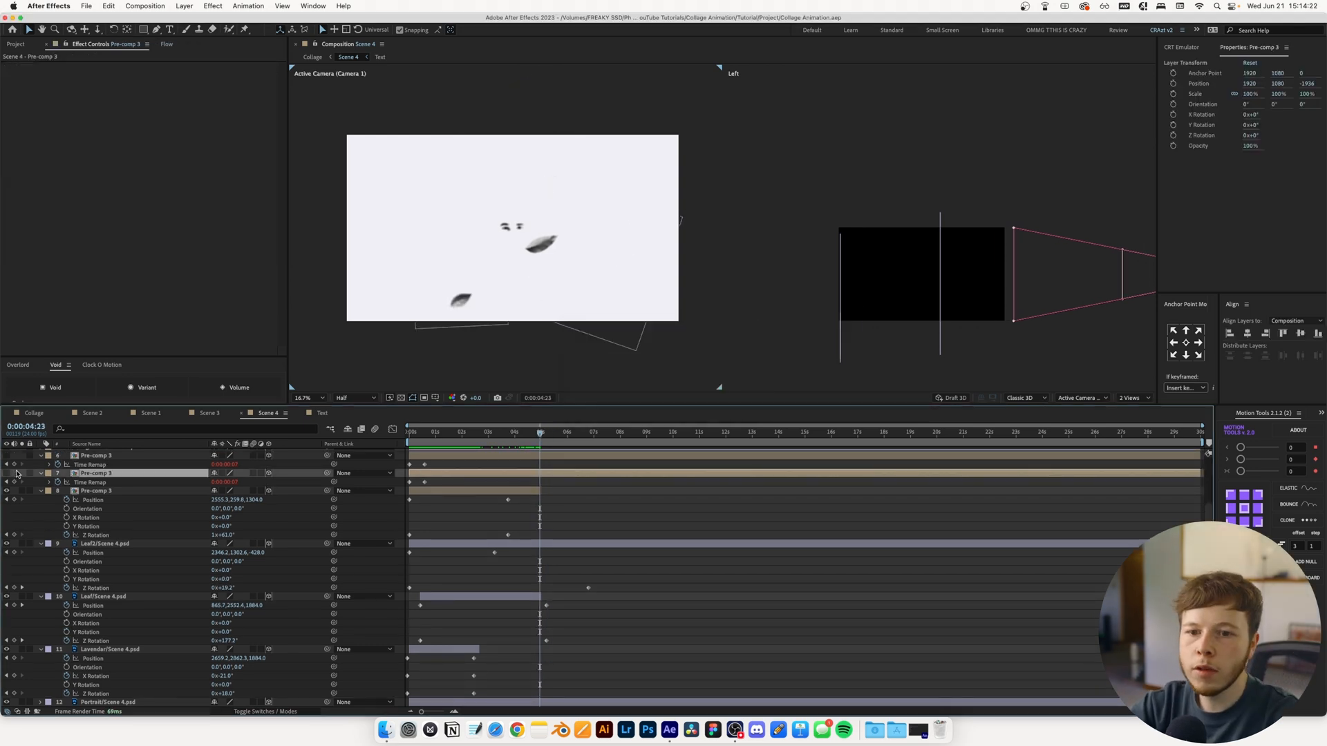
scroll(17, 474, up, 3)
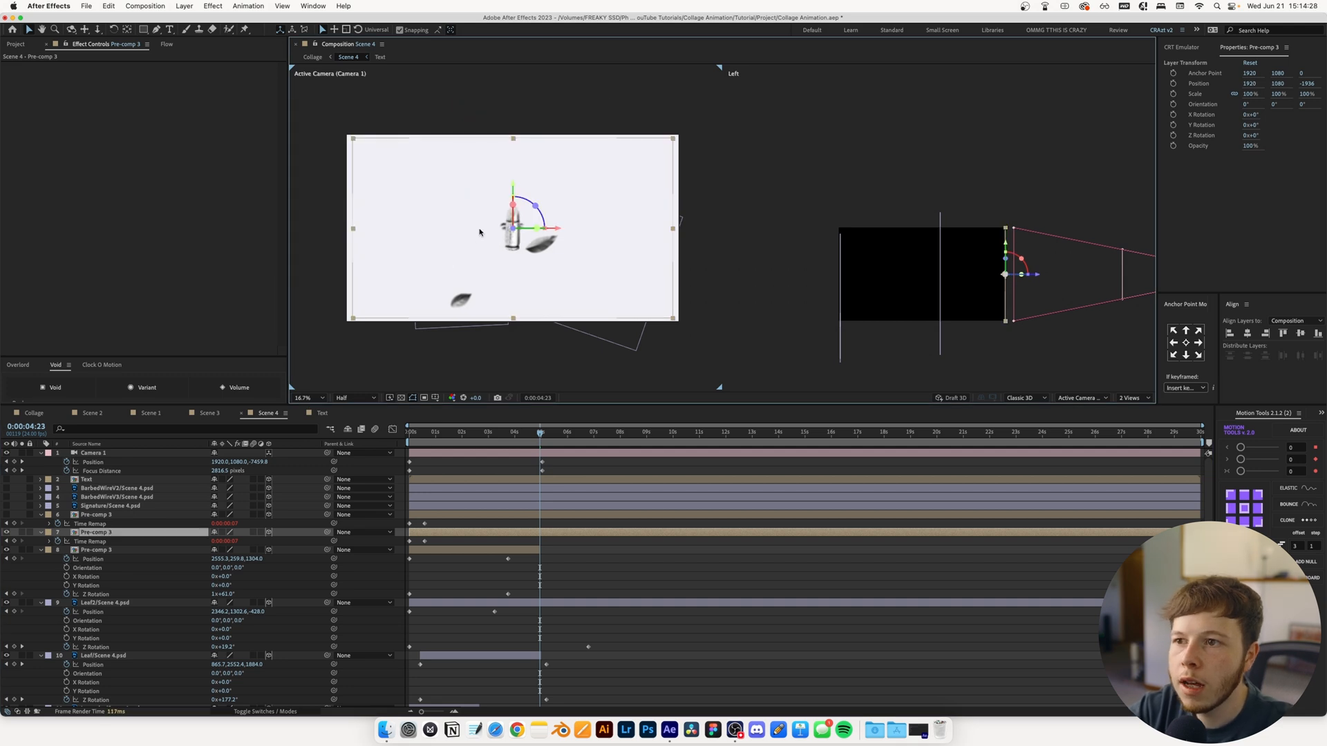
drag(557, 230, 464, 230)
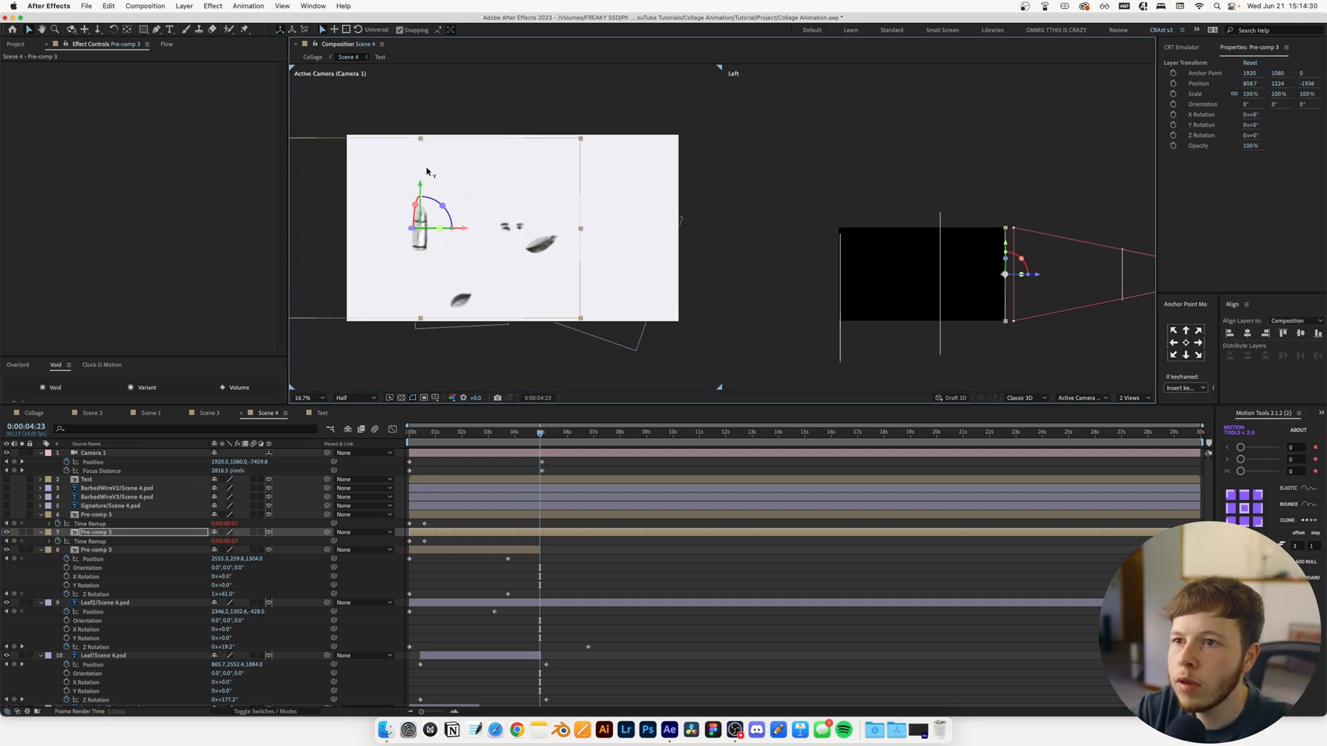
drag(426, 172, 427, 132)
Give the middle Pre-comp 3 layer's Z Rotation the expression time*10 and preview the spin
key(r)
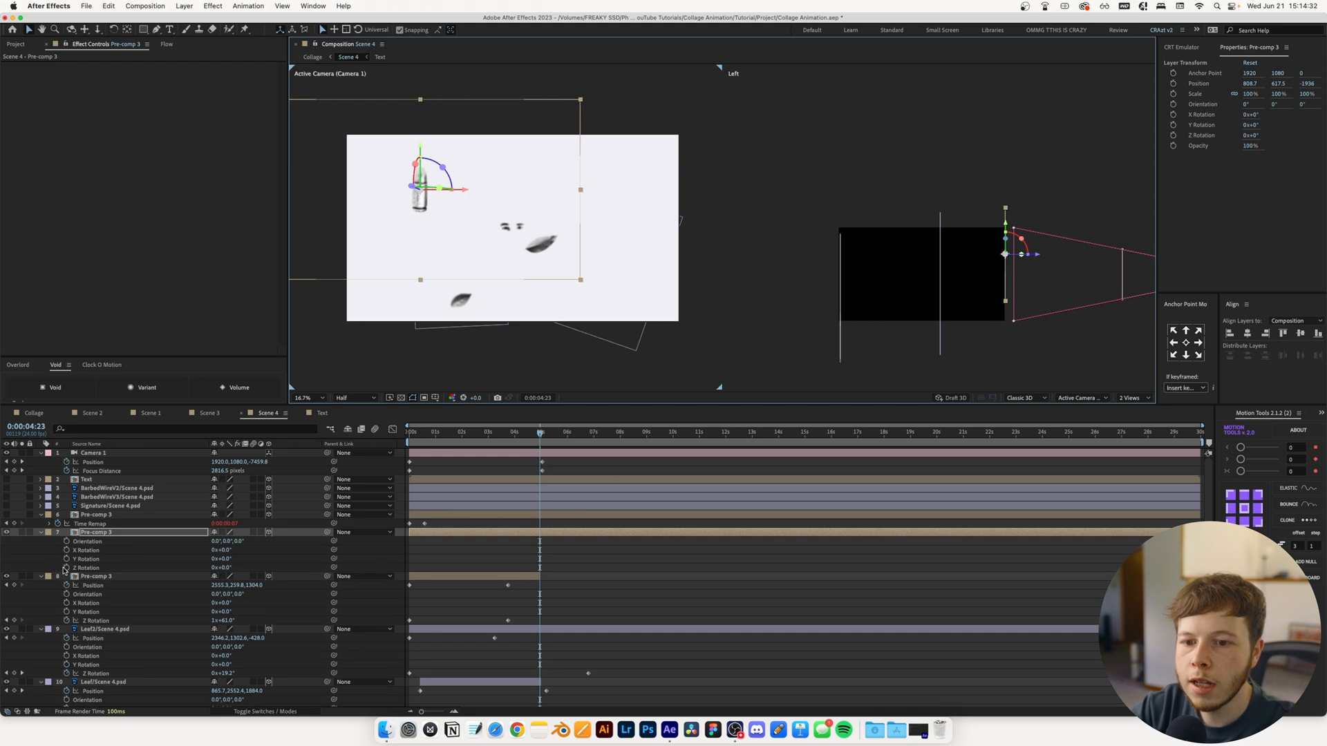
click(66, 568)
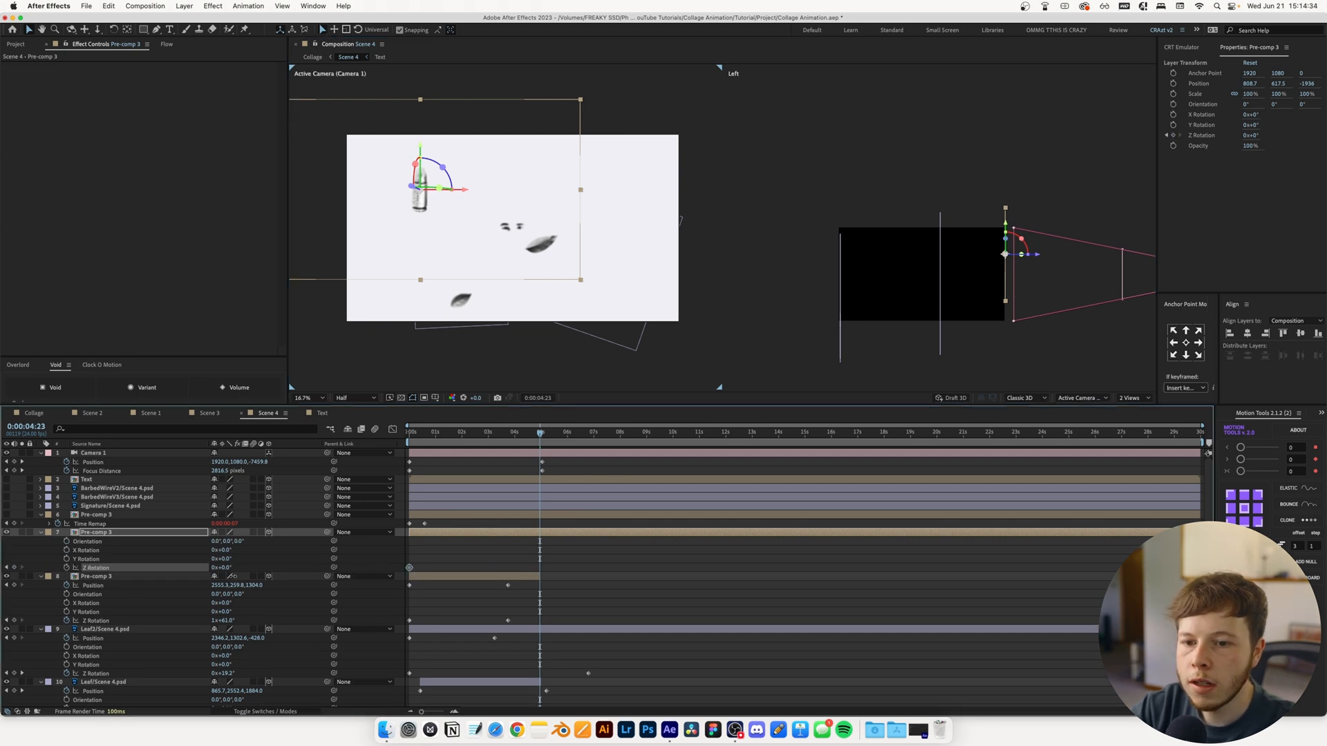
alt+click(66, 567)
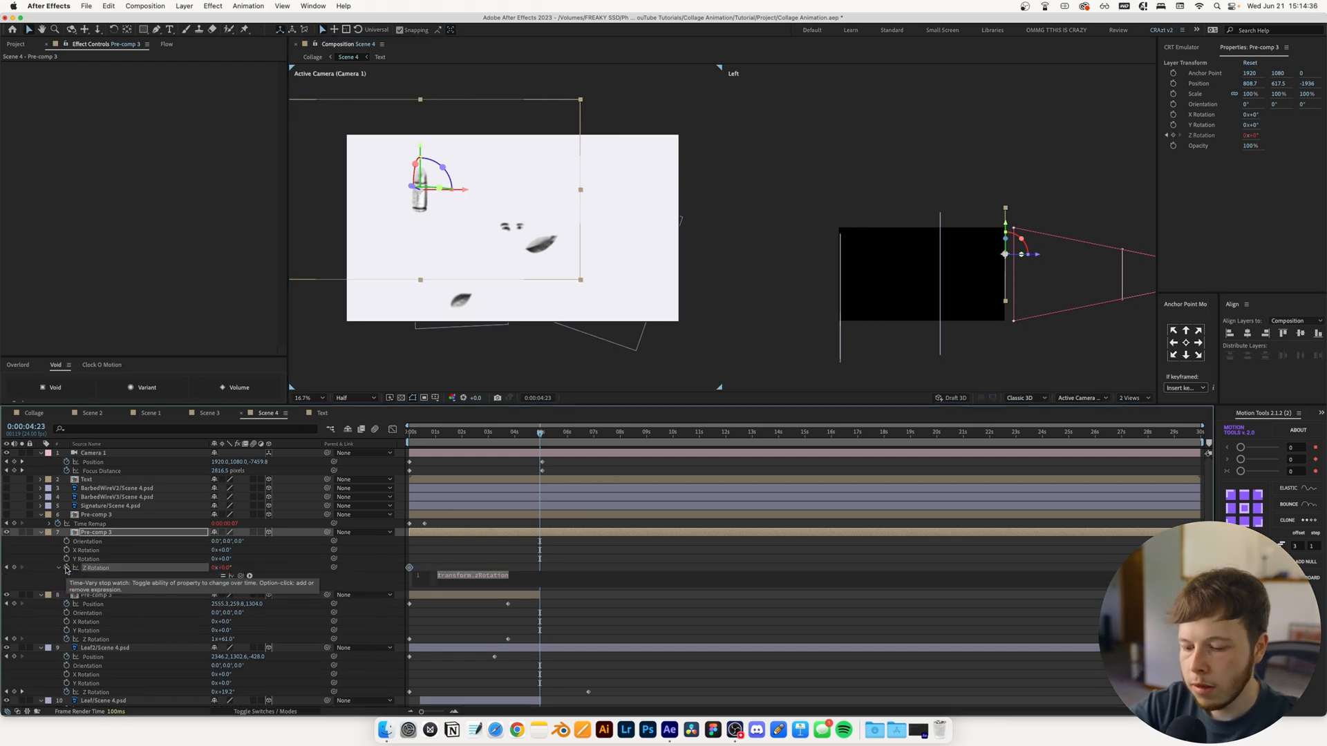
text(time*3)
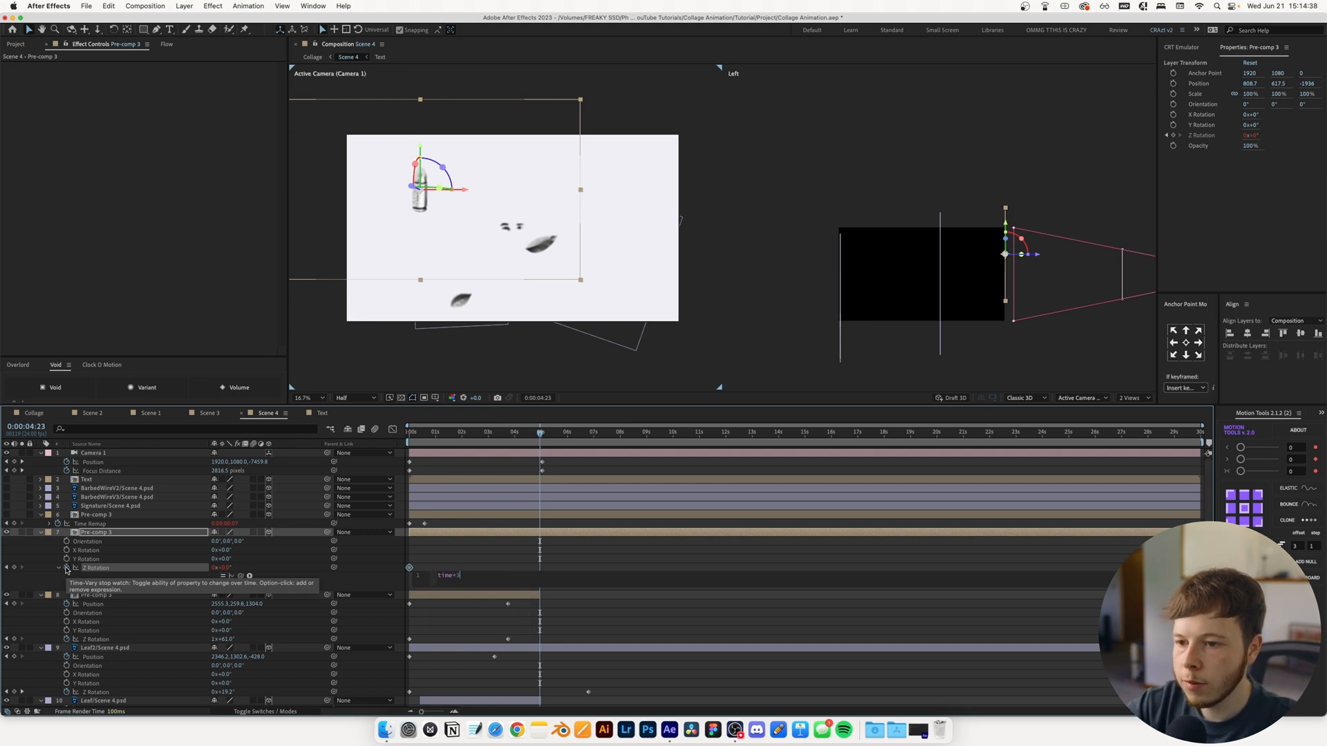
click(409, 571)
key(space)
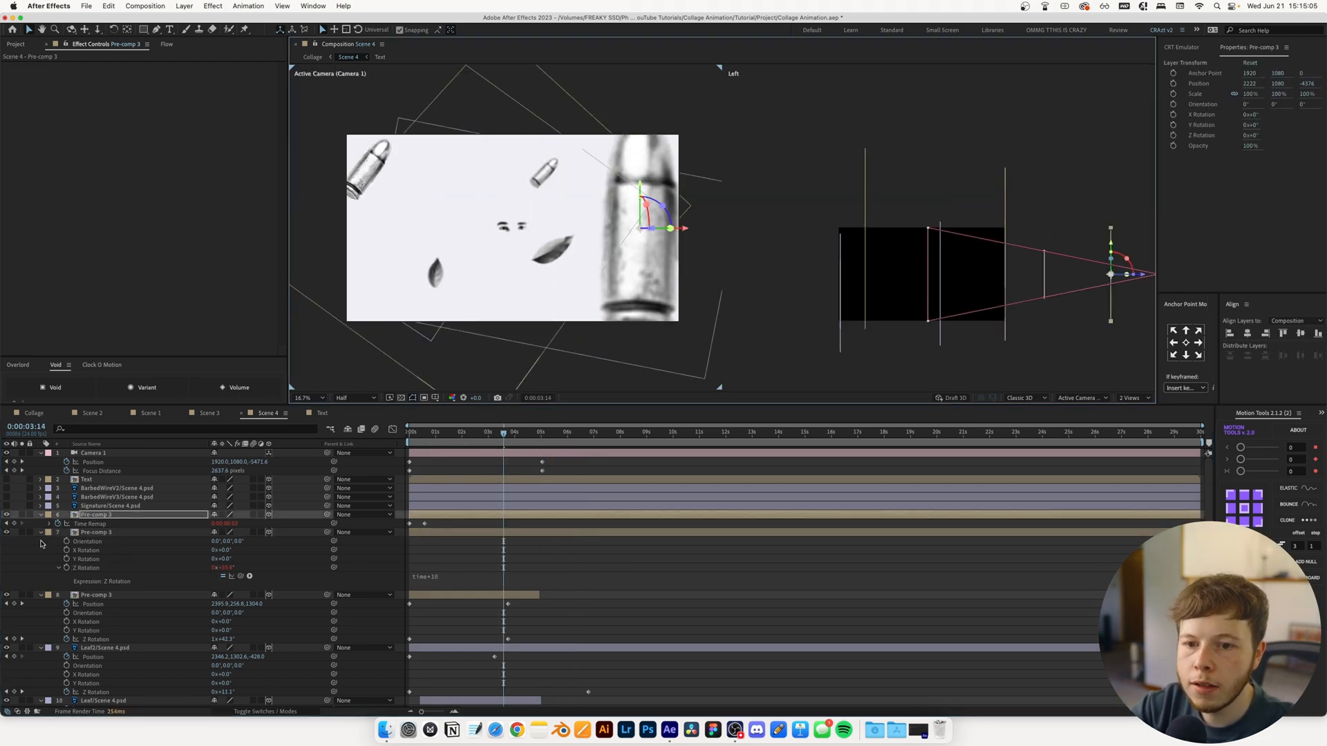
Give the uppermost Pre-comp 3 layer's Z Rotation the expression time*-10 and preview Scene 4
key(r)
alt+click(66, 551)
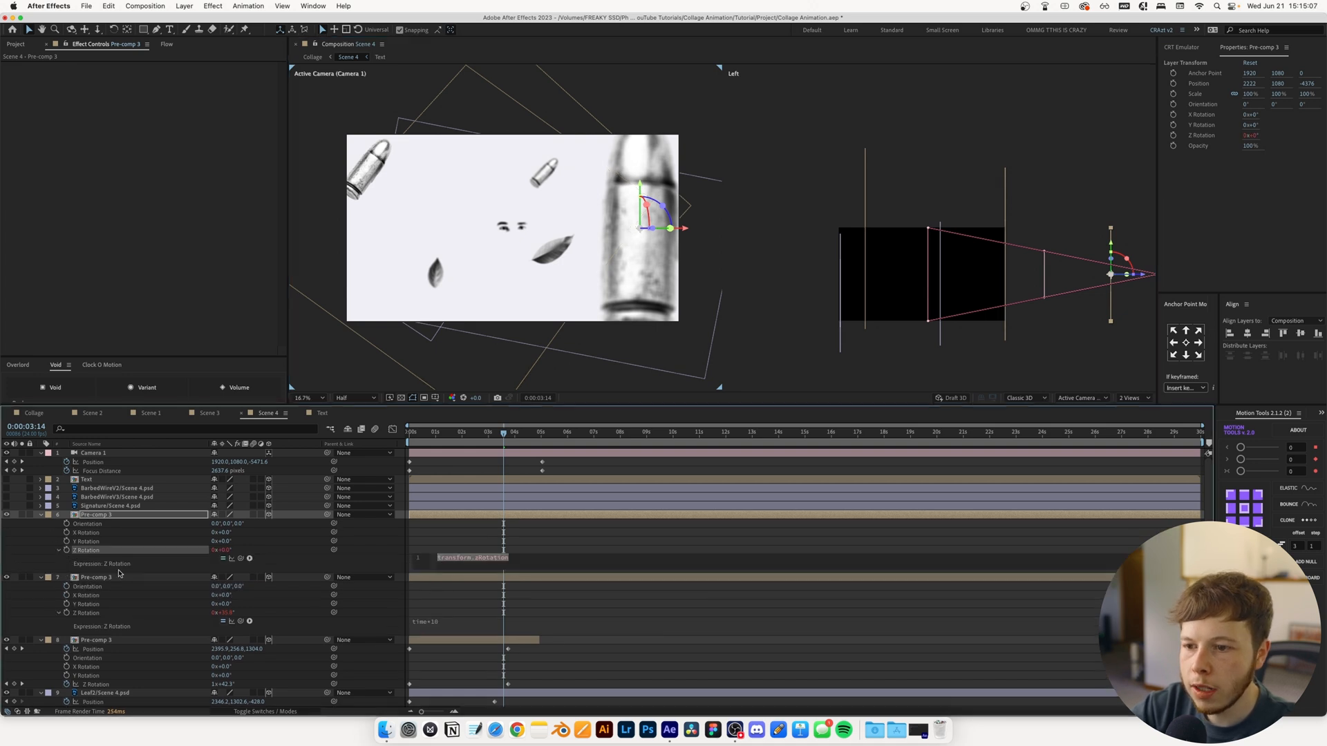
text(time)
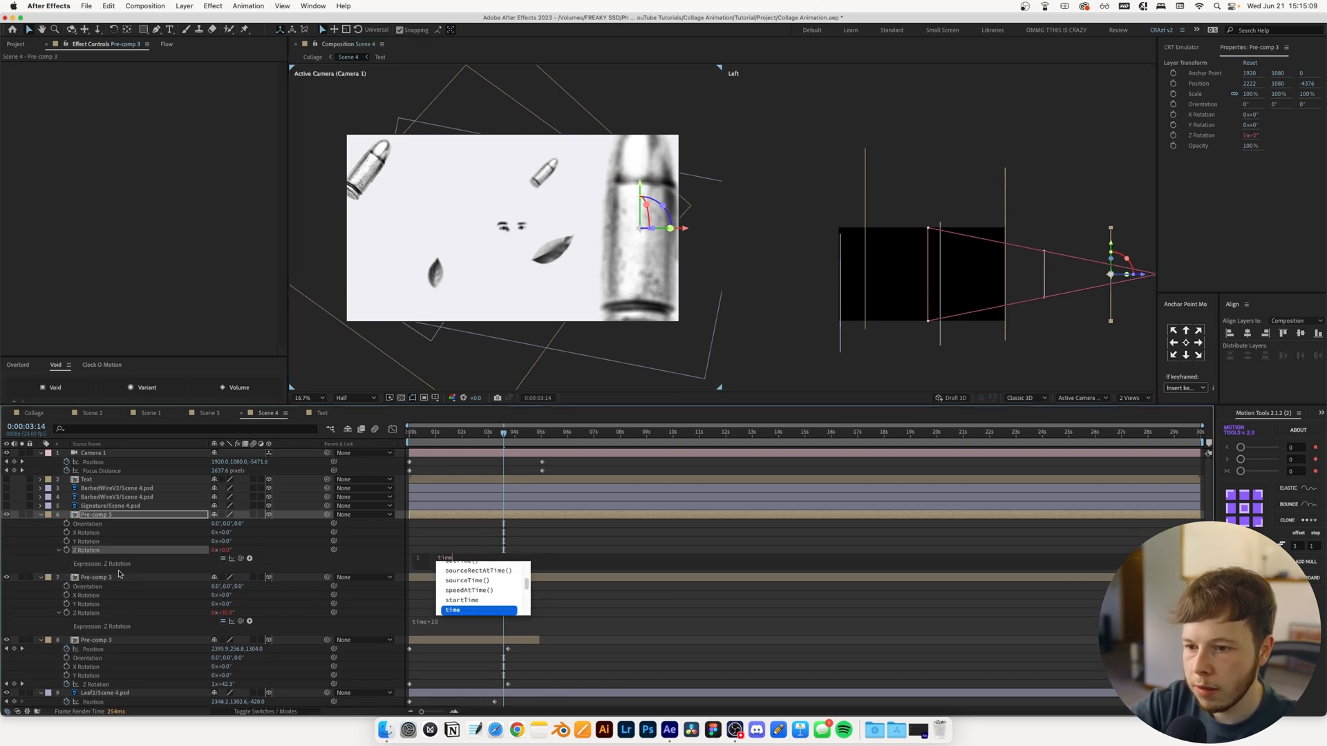
text(*)
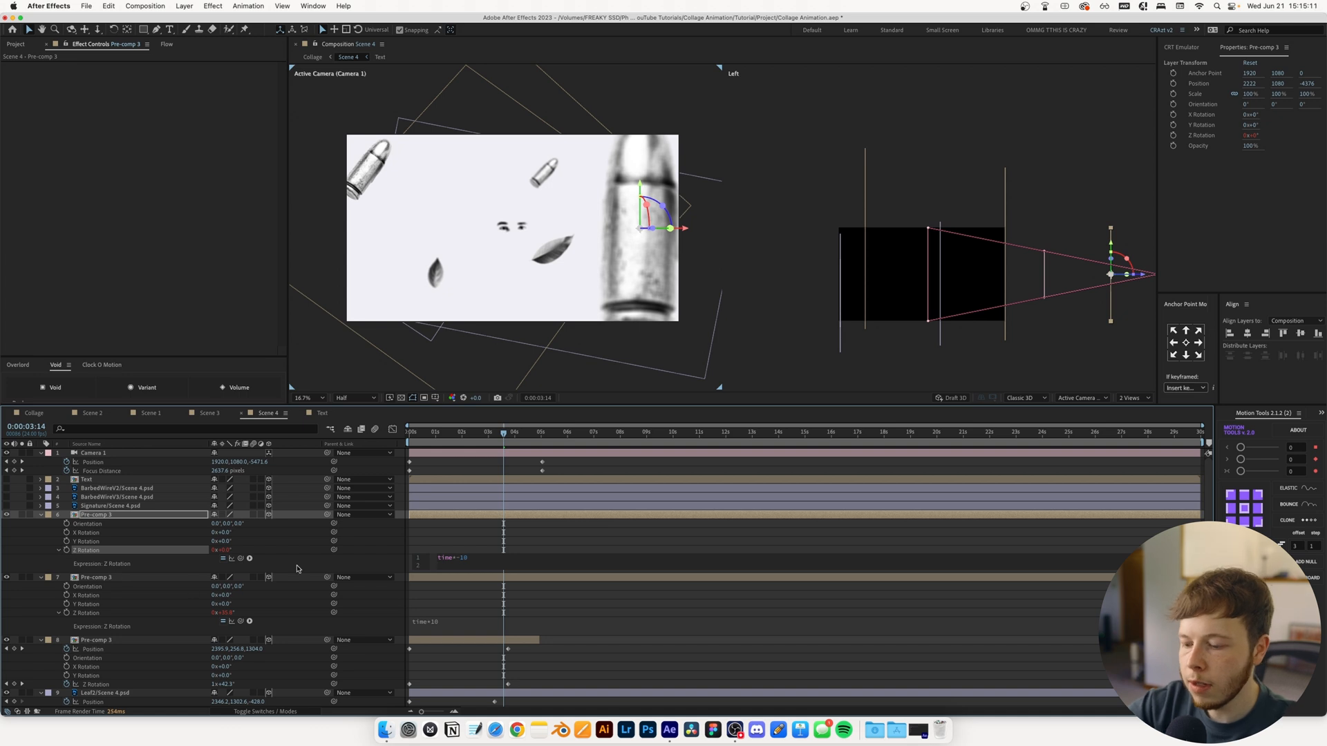
click(297, 568)
key(space)
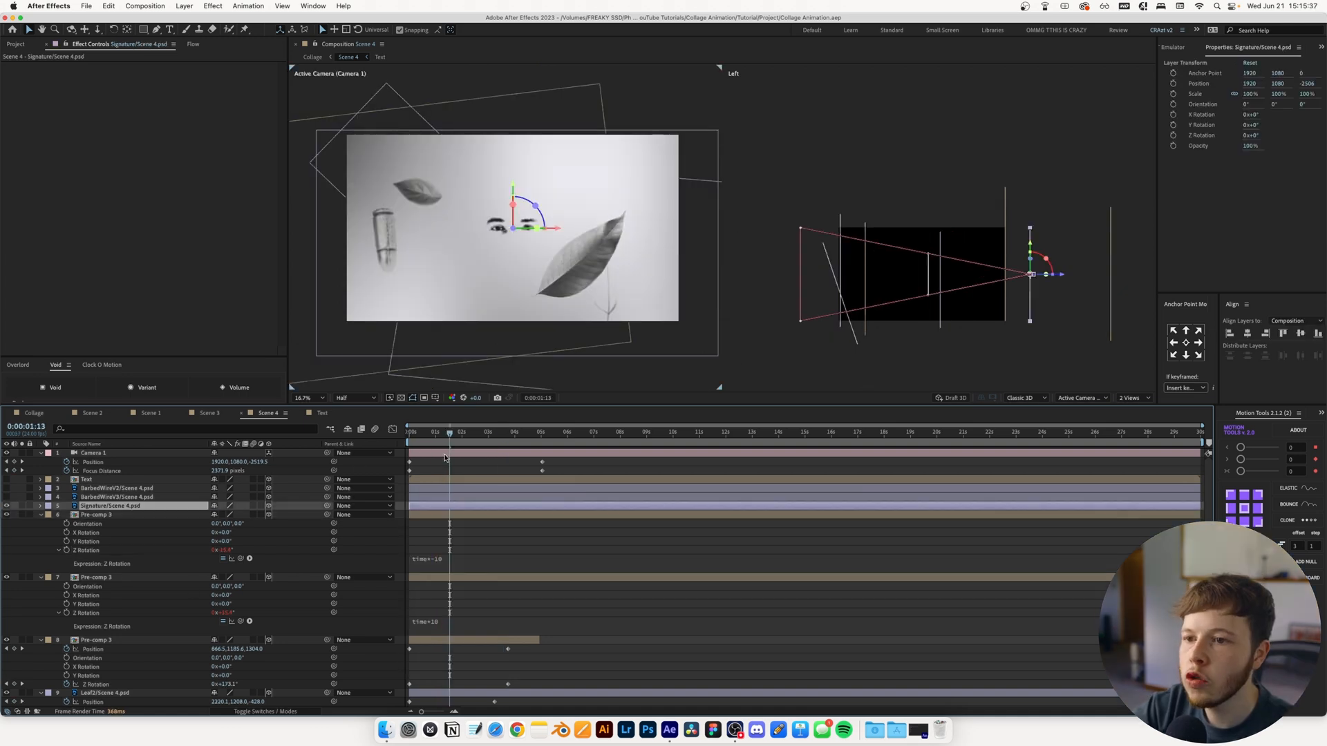
Around 0:00:03:06, shift the Signature document left to X Position 1414.7
drag(449, 434, 495, 436)
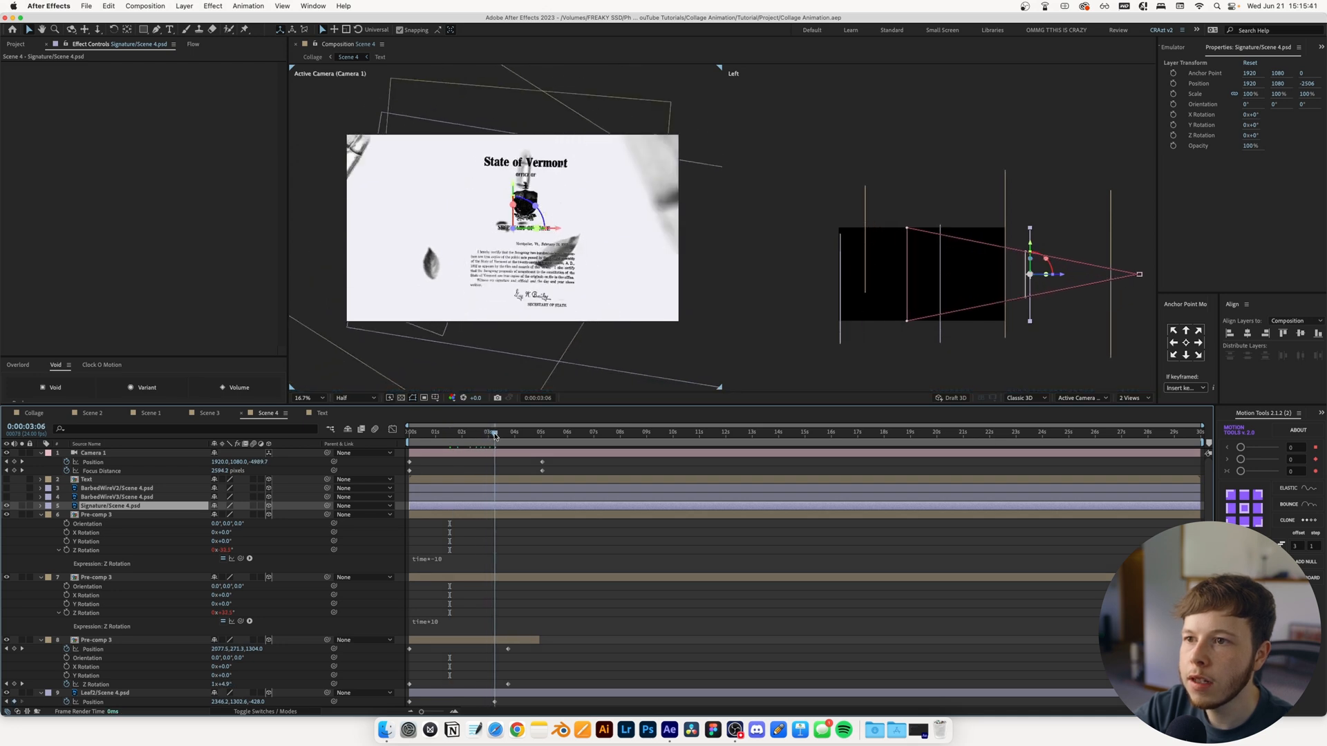
drag(557, 230, 462, 234)
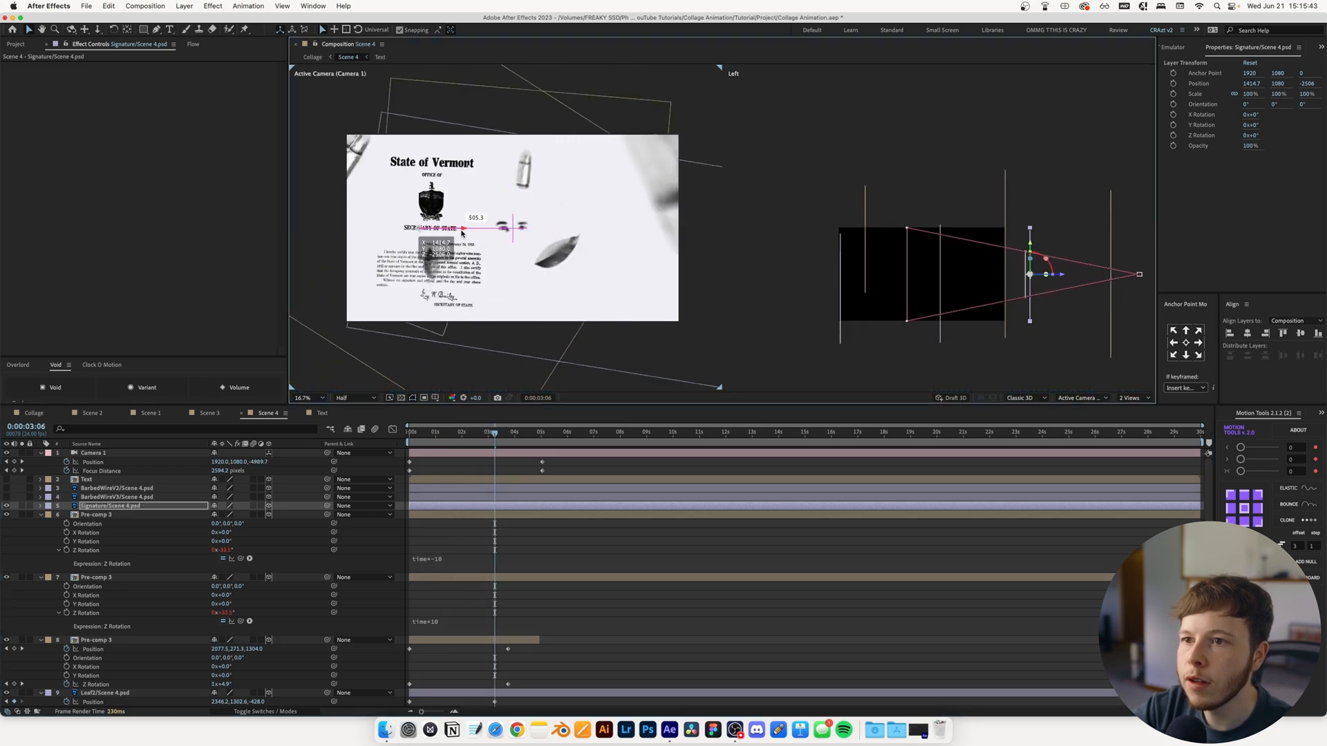
key(Page_Up)
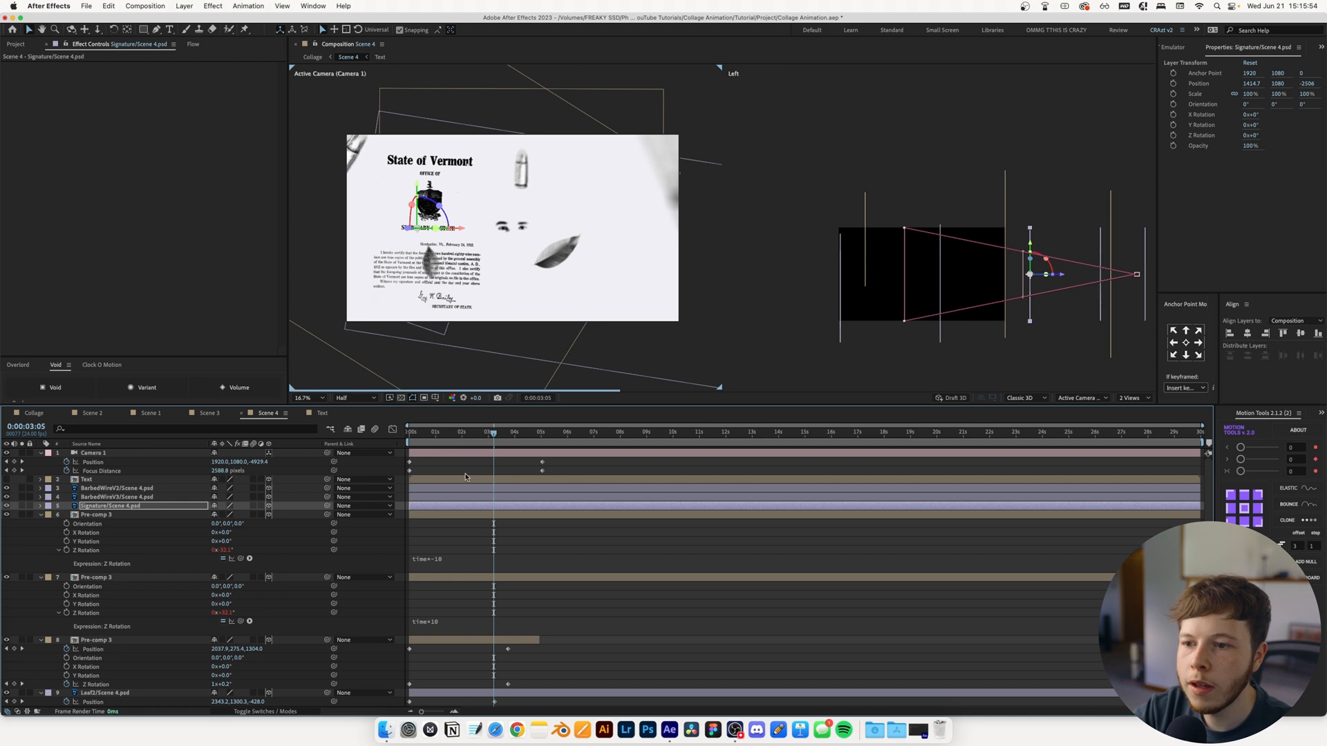
Show both barbed wire layers and the Text layer, and preview the camera pull-back
drag(6, 488, 6, 502)
click(6, 479)
key(space)
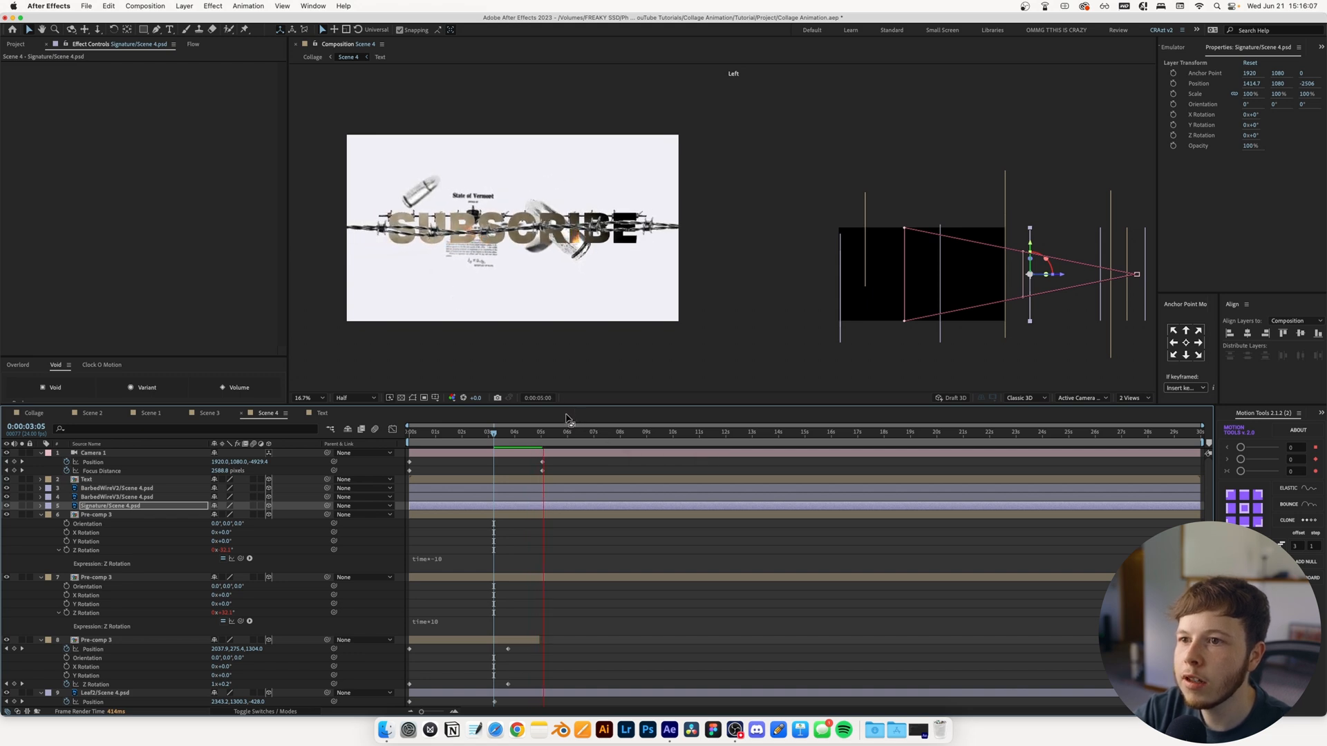
key(space)
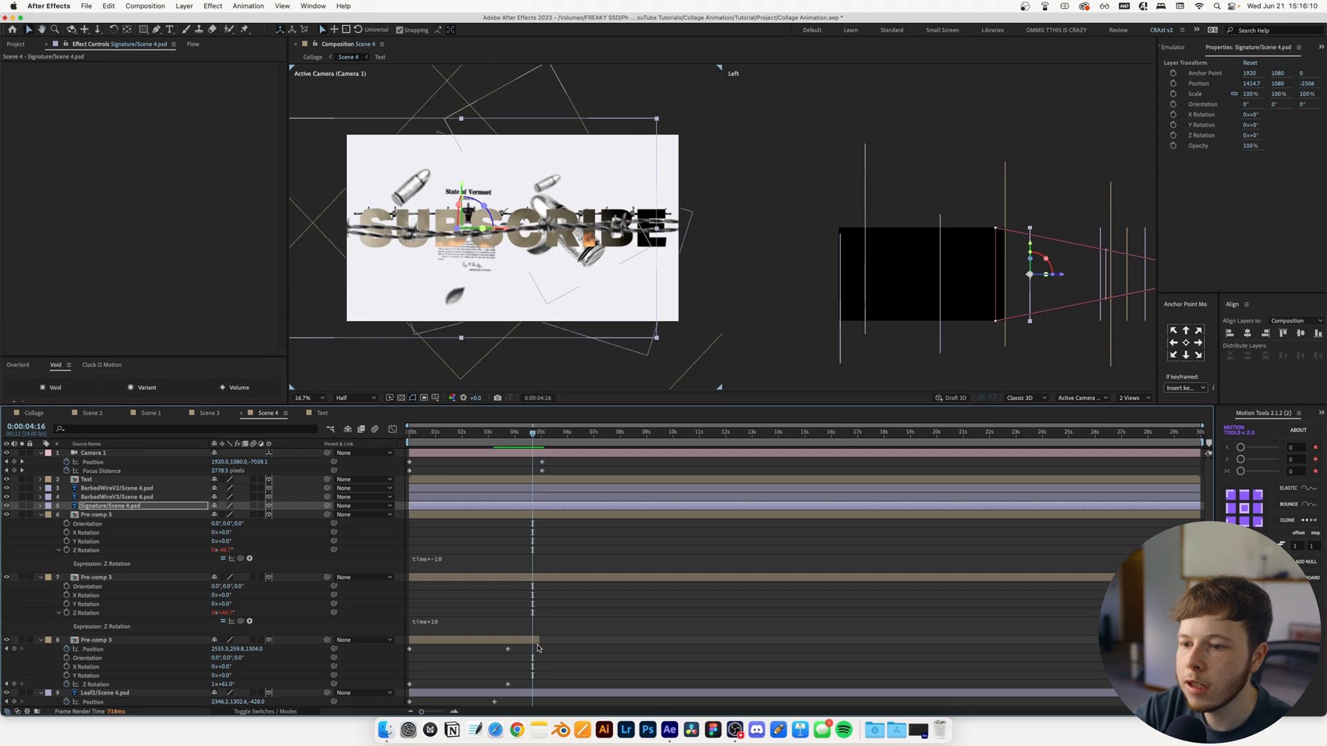
Extend the ends of the lowest Pre-comp 3, small leaf and Lavender layers to about 27, 24 and 23 seconds
drag(540, 642, 1128, 642)
scroll(643, 643, down, 5)
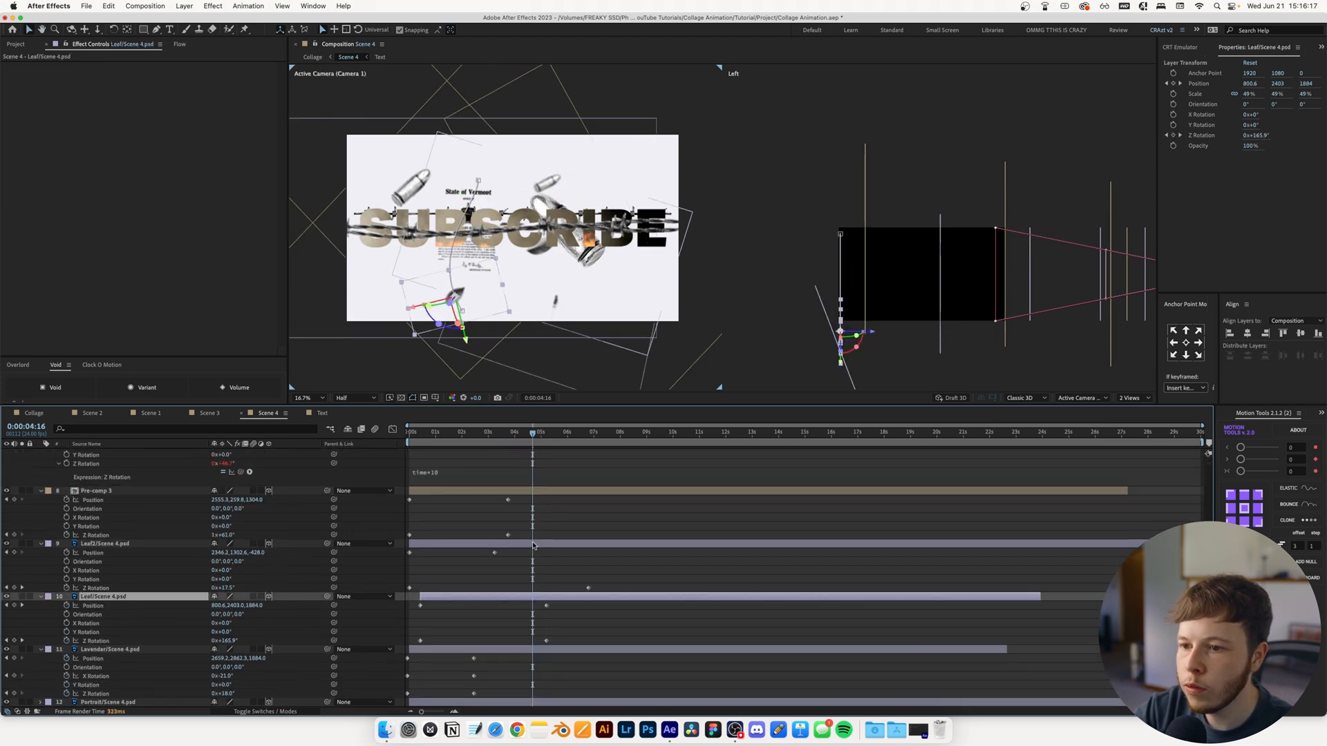
click(533, 545)
Give the lowest Pre-comp 3 layer's Z Rotation the expression time*4 and preview the result
alt+click(67, 536)
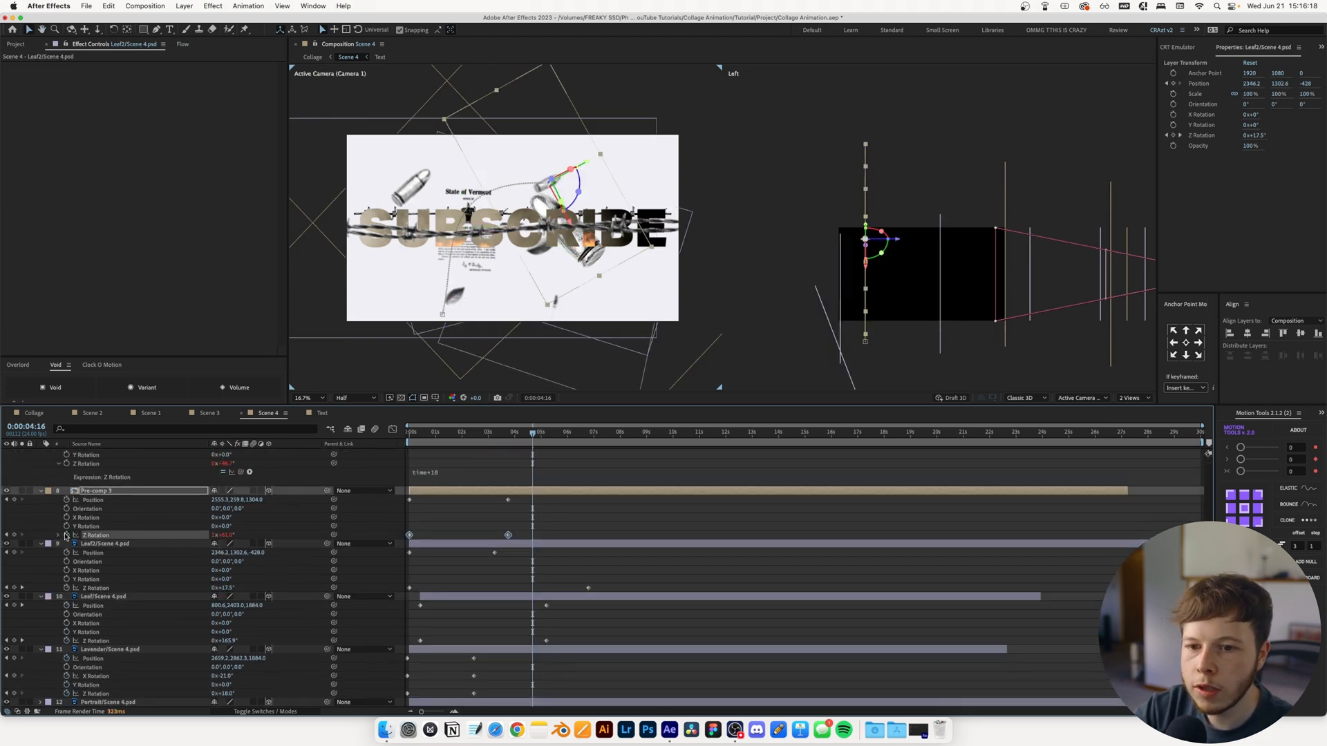
text(time*4)
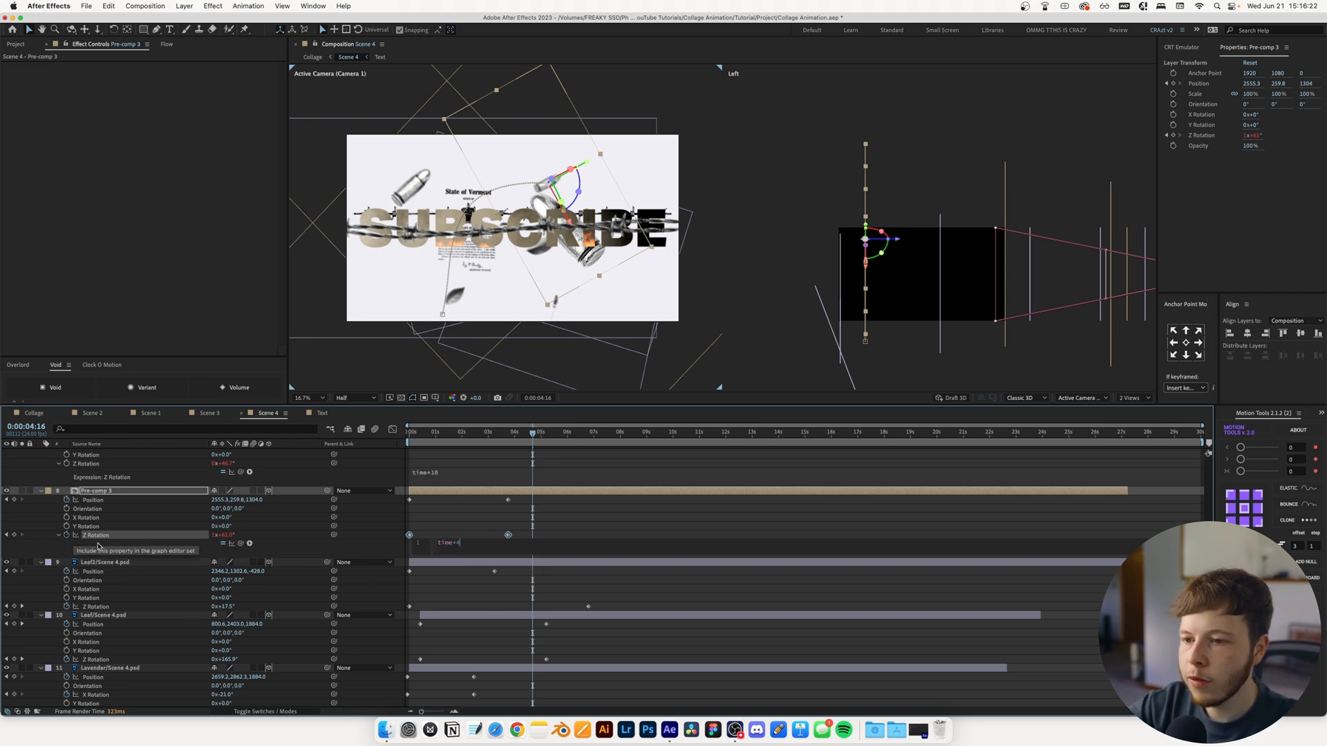
click(595, 481)
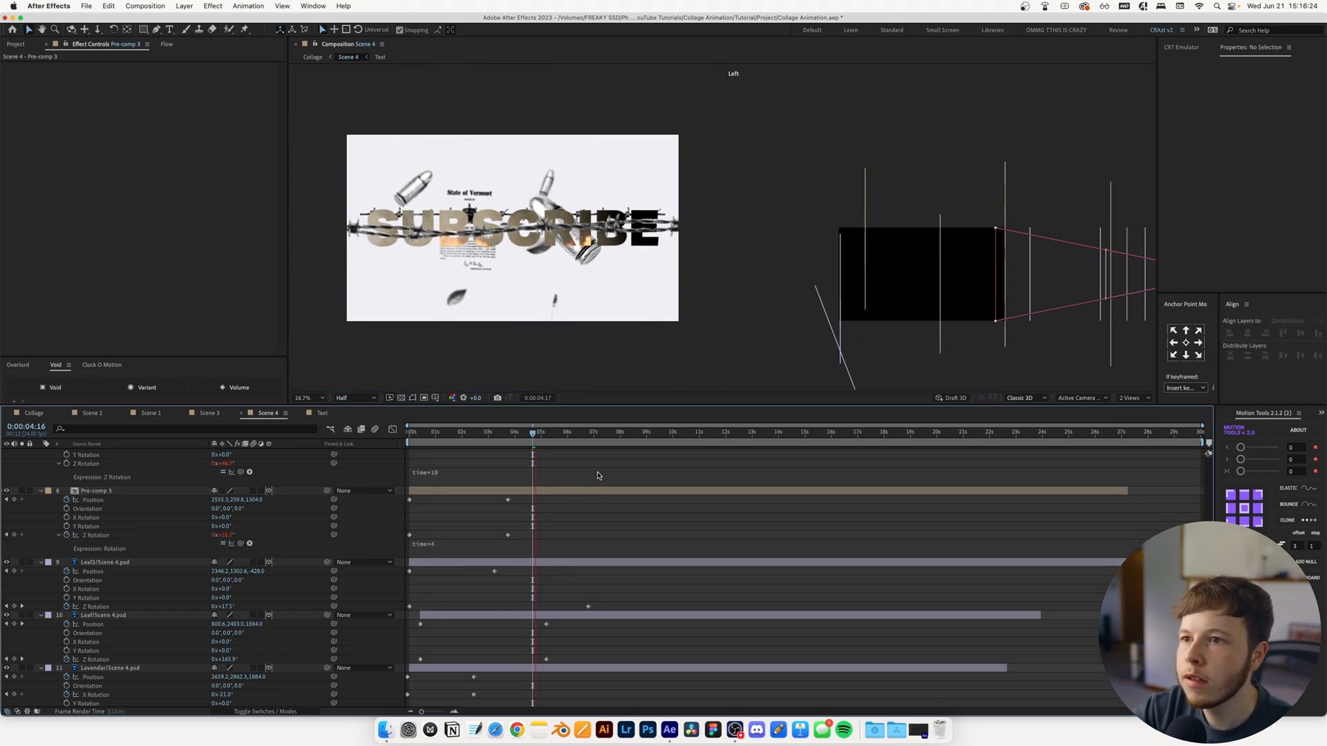
key(space)
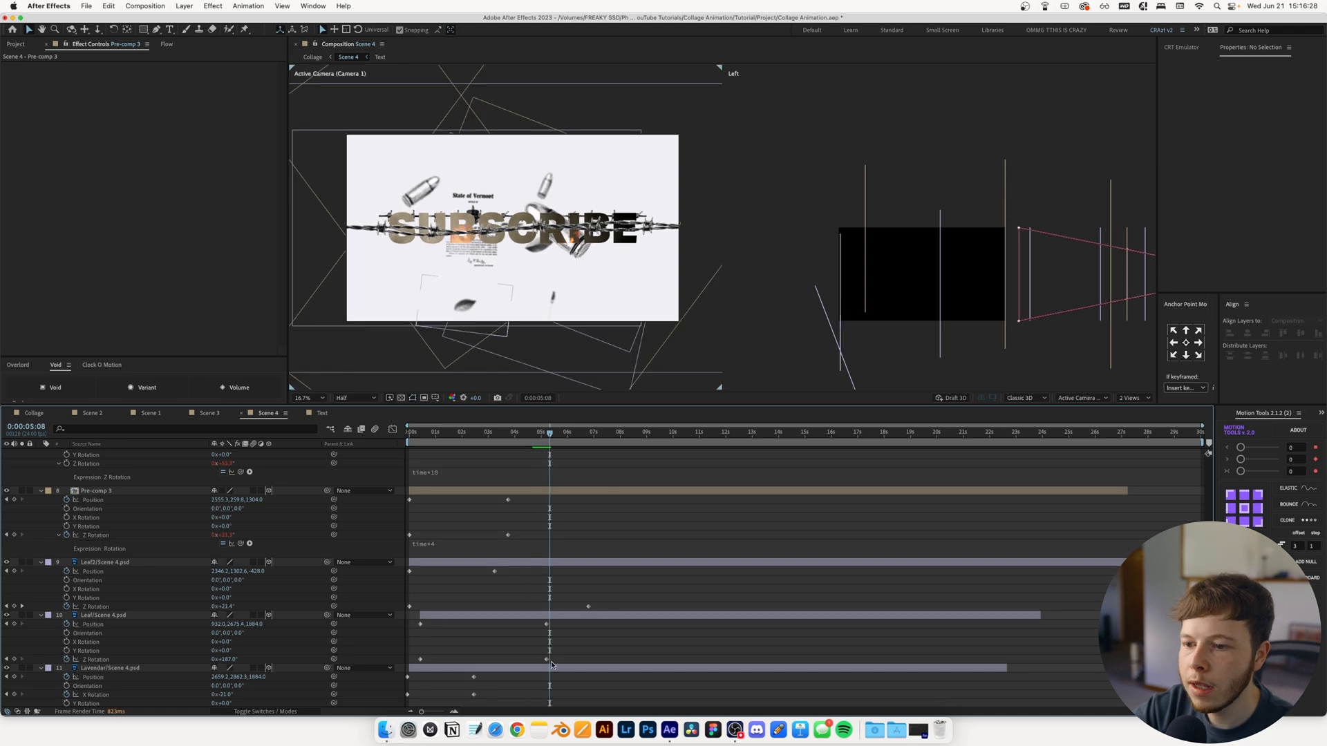
Keyframe the lavender's Position at 2771.2, 3475.3 at 0:00:05:08, add a small leaf Position keyframe near 7.5 seconds, and preview
click(551, 669)
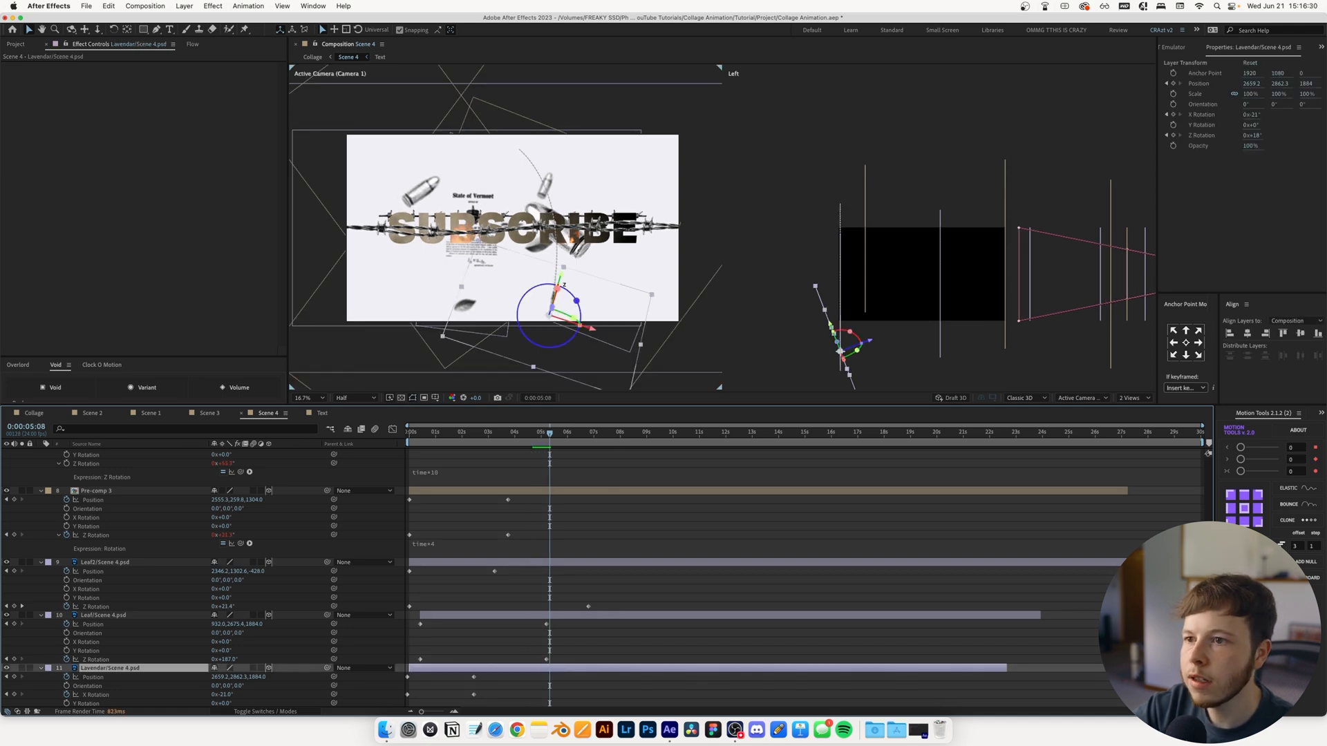
drag(238, 678, 570, 663)
drag(220, 677, 320, 664)
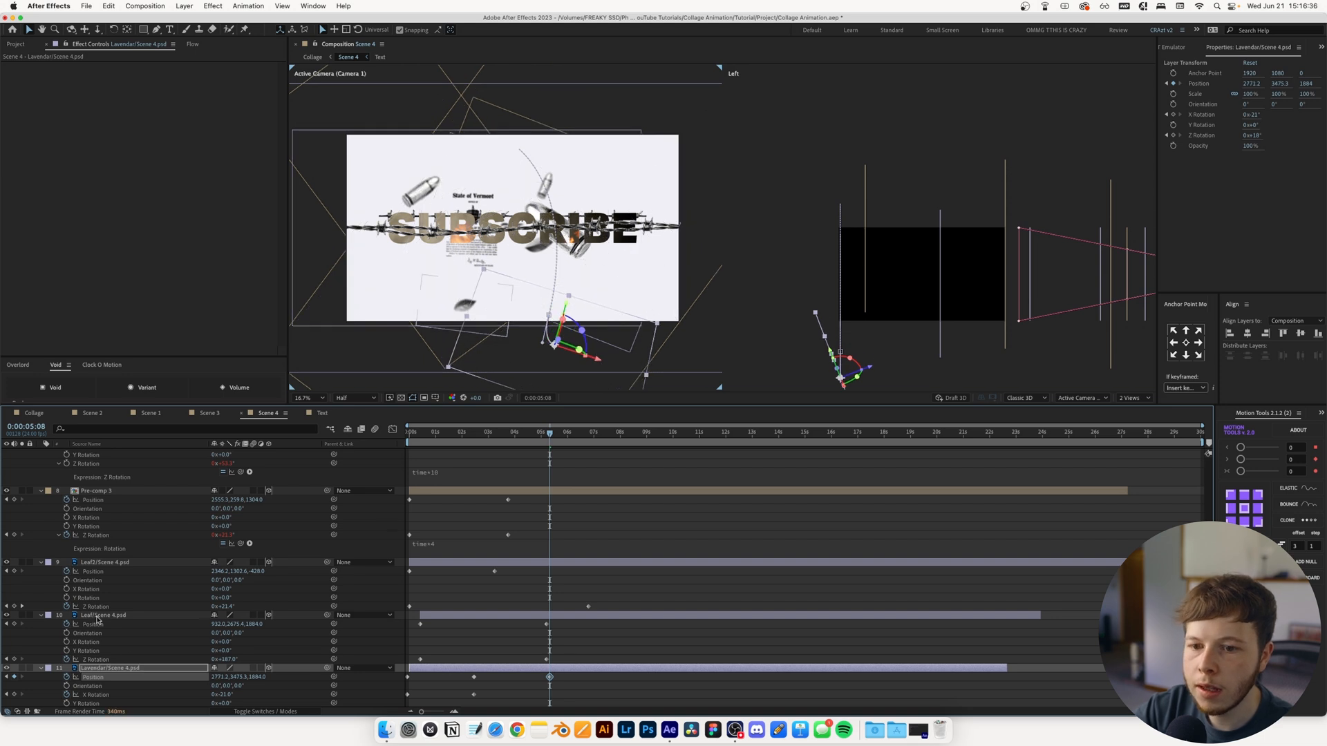
click(146, 611)
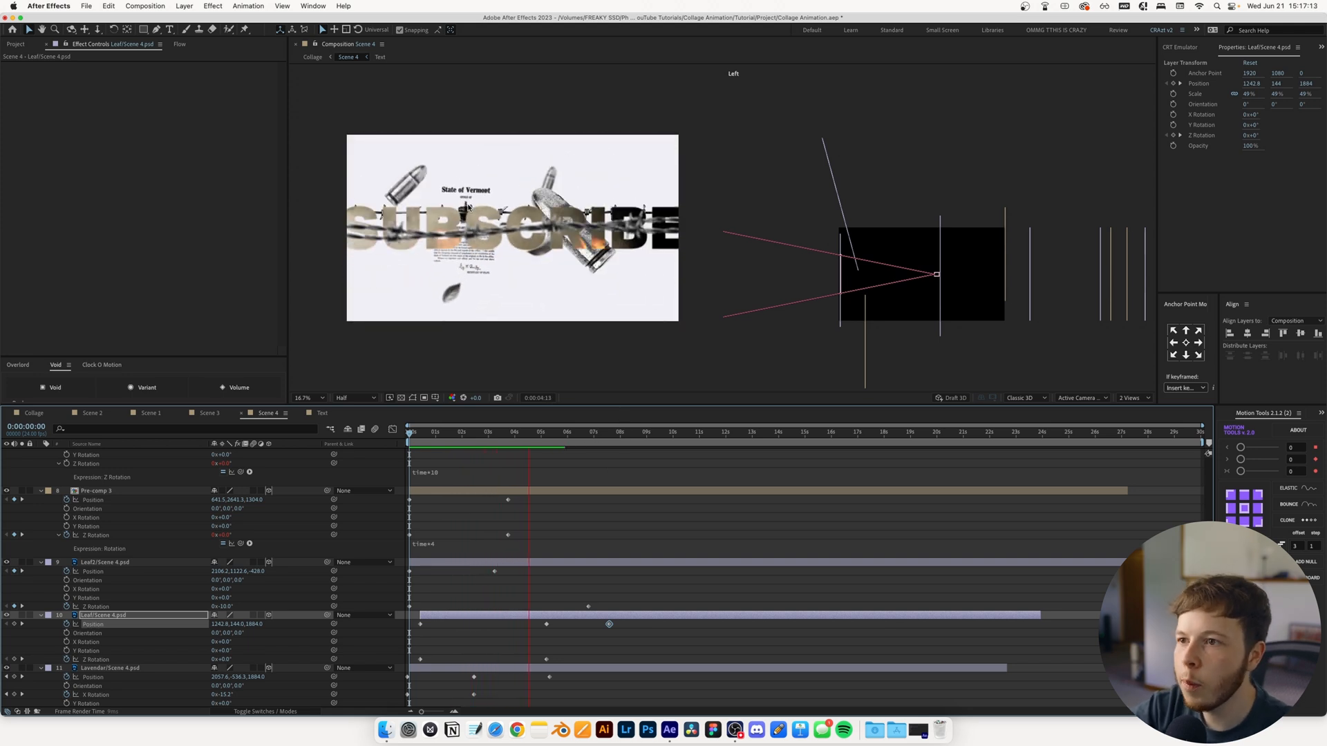
key(space)
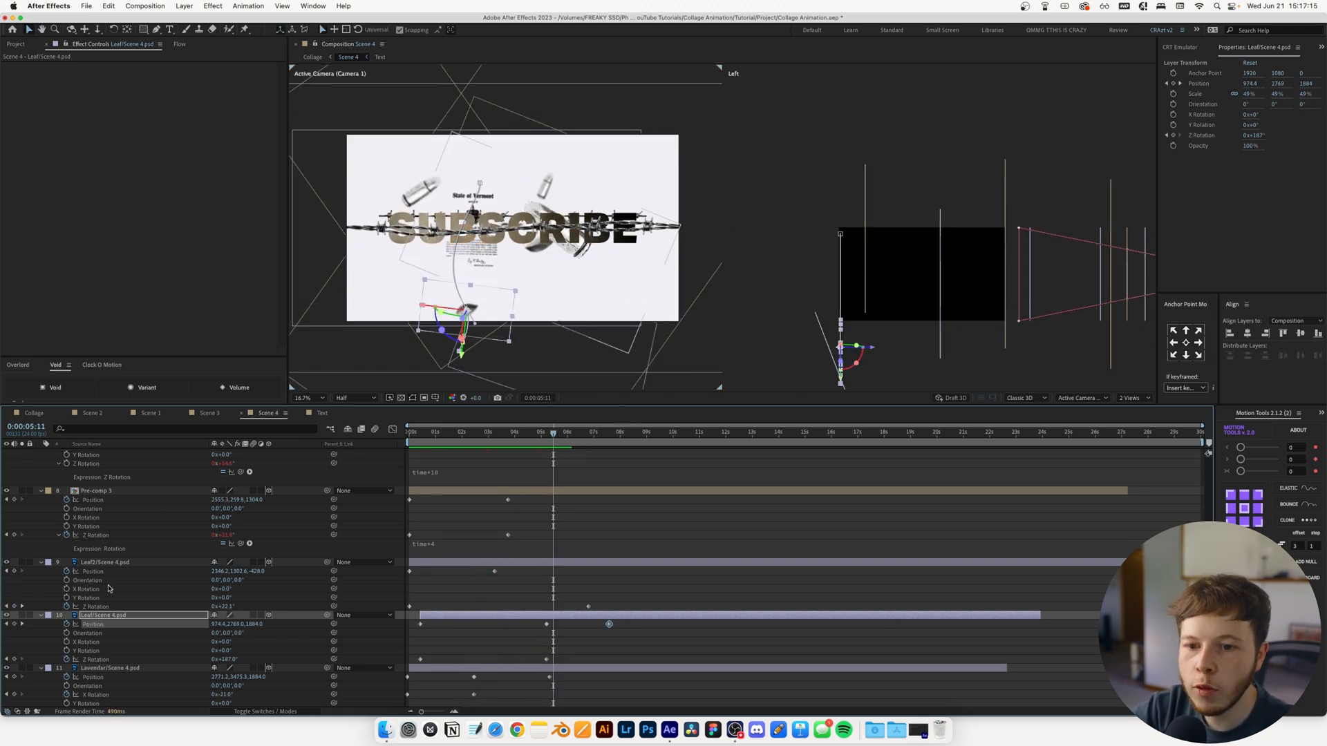
Reveal the Position and Rotation properties of the uppermost barbed wire layer
scroll(110, 515, up, 5)
click(104, 490)
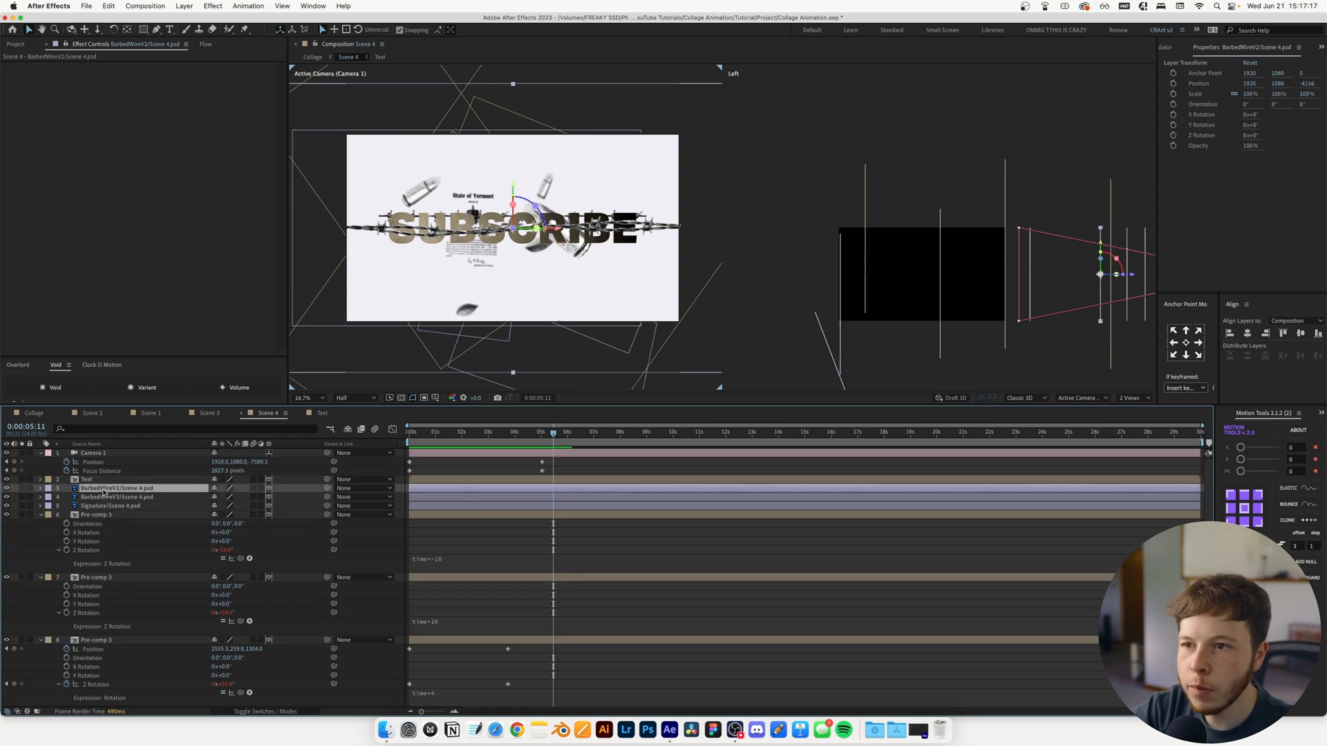
key(p)
key(shift+r)
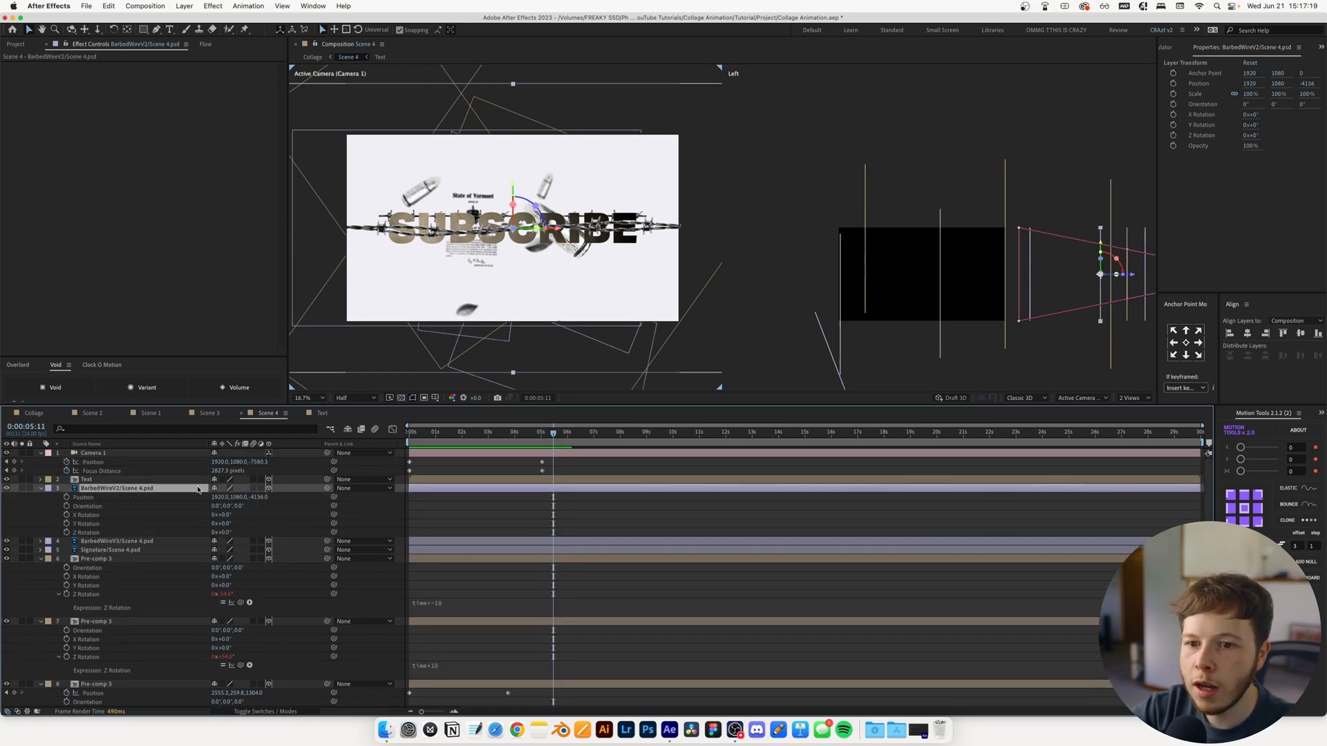
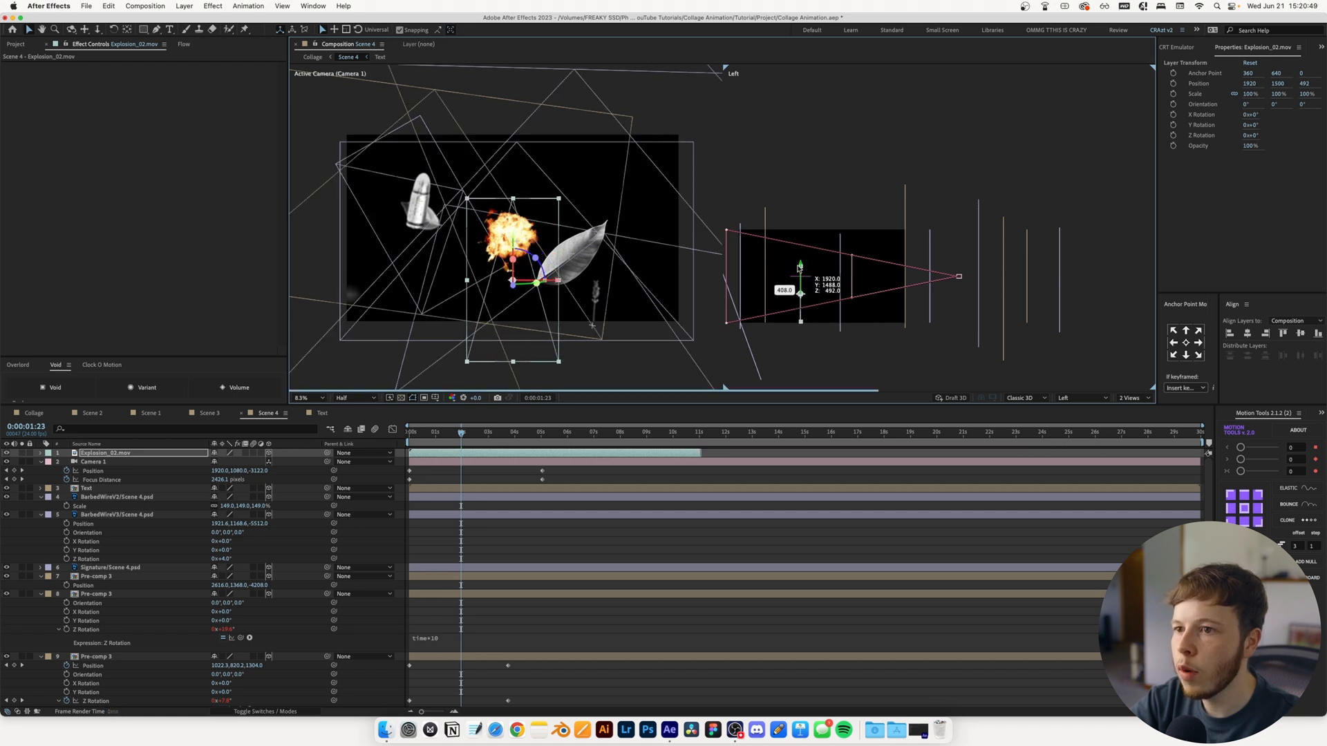
Scale the Explosion_02 layer in Scene 4 to 153%
drag(224, 463, 247, 463)
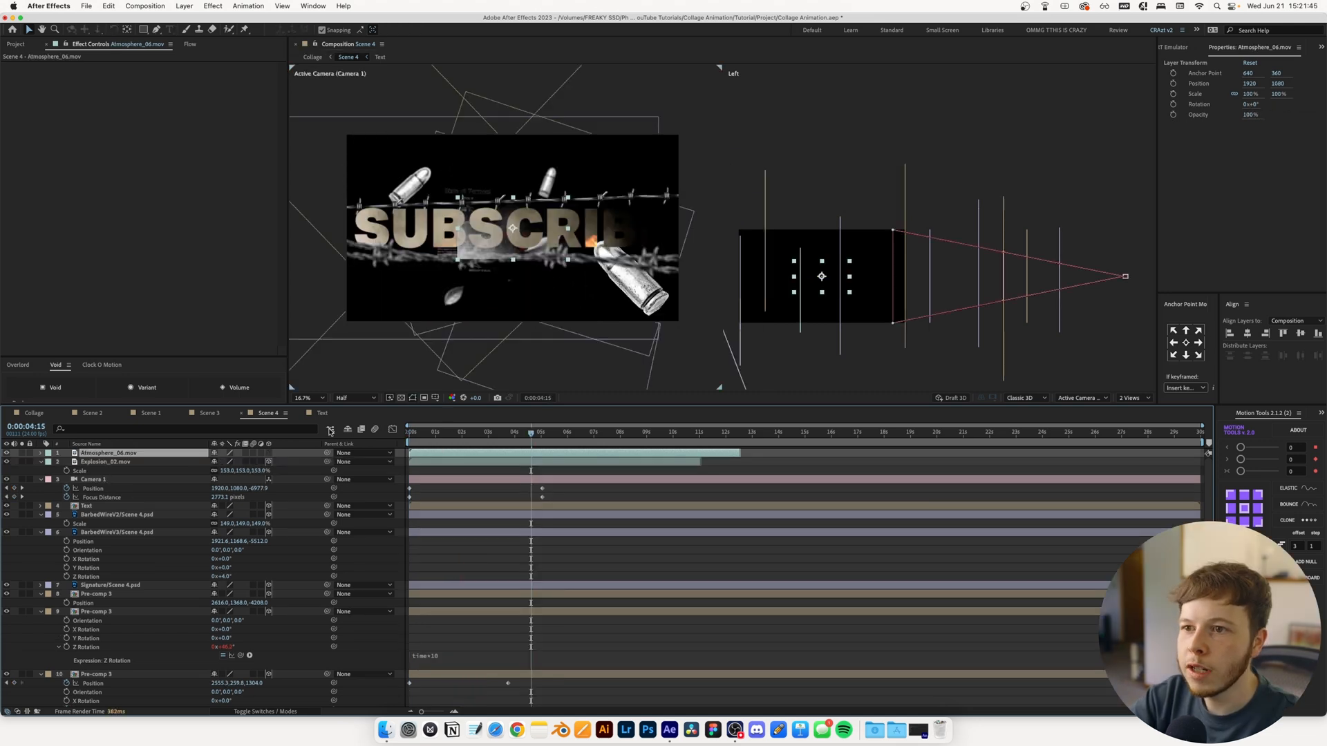
Scale the Atmosphere_06 layer to 303%, set its Opacity to 20%, and preview Scene 4 from the start
key(s)
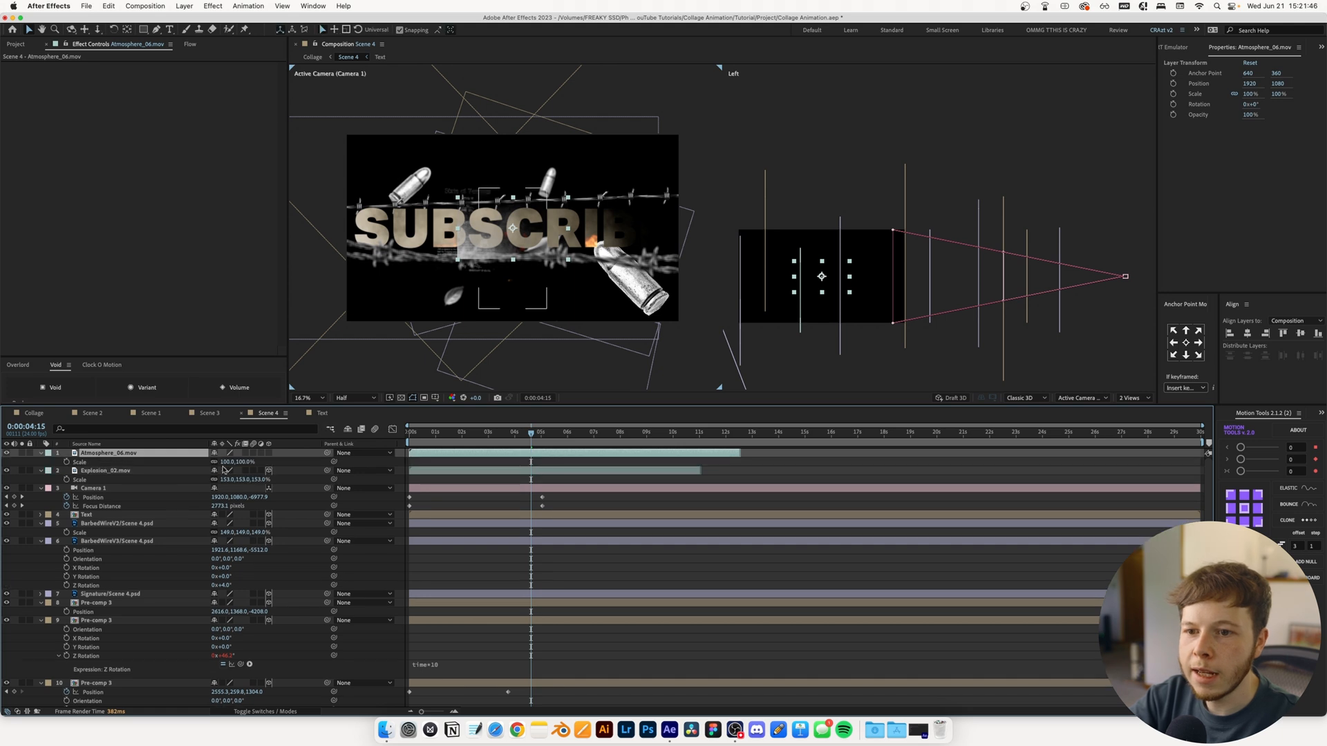
drag(227, 463, 332, 462)
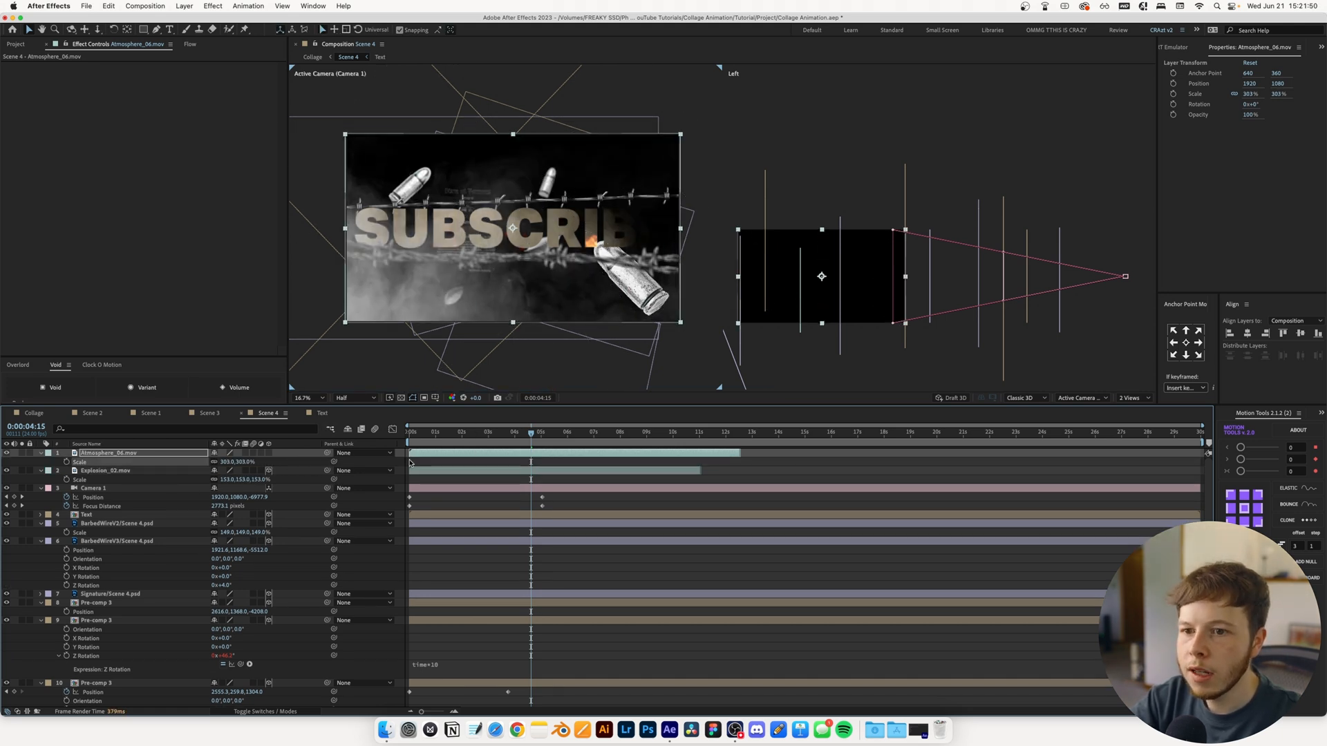
key(t)
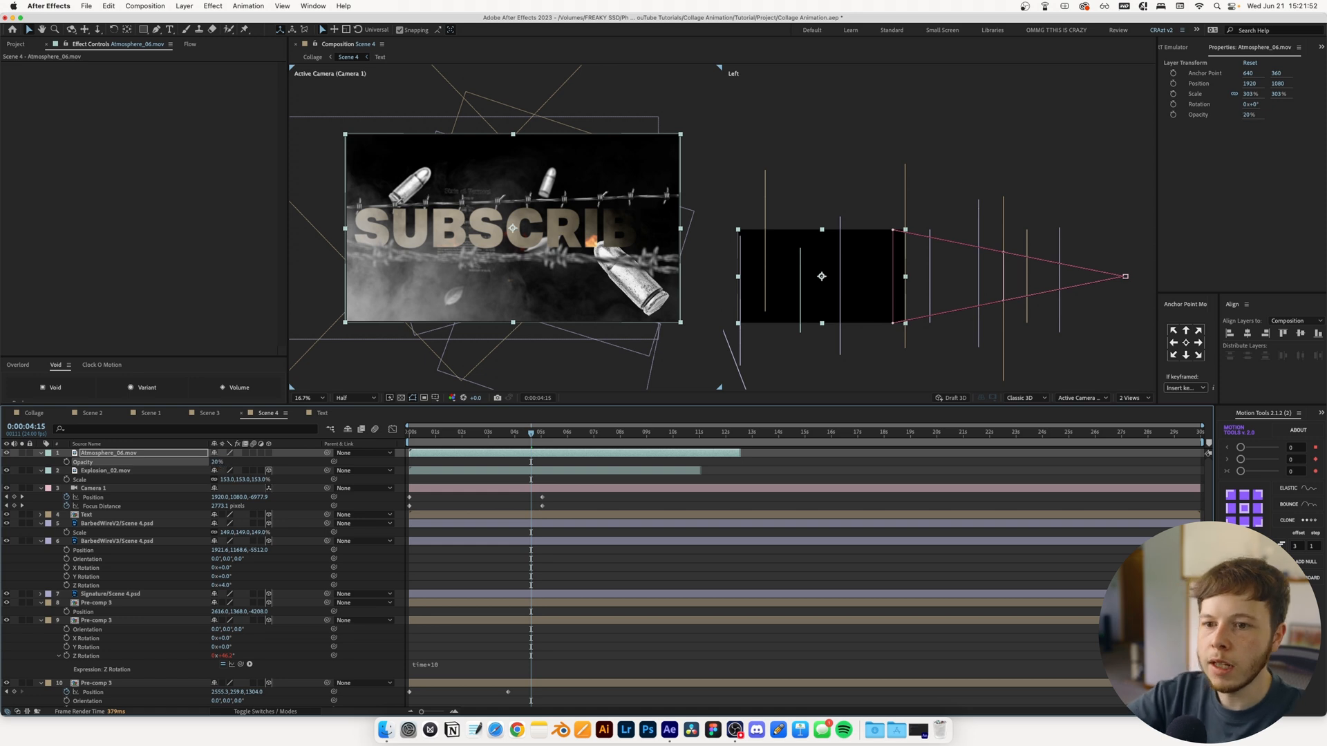
key(Return)
key(Home)
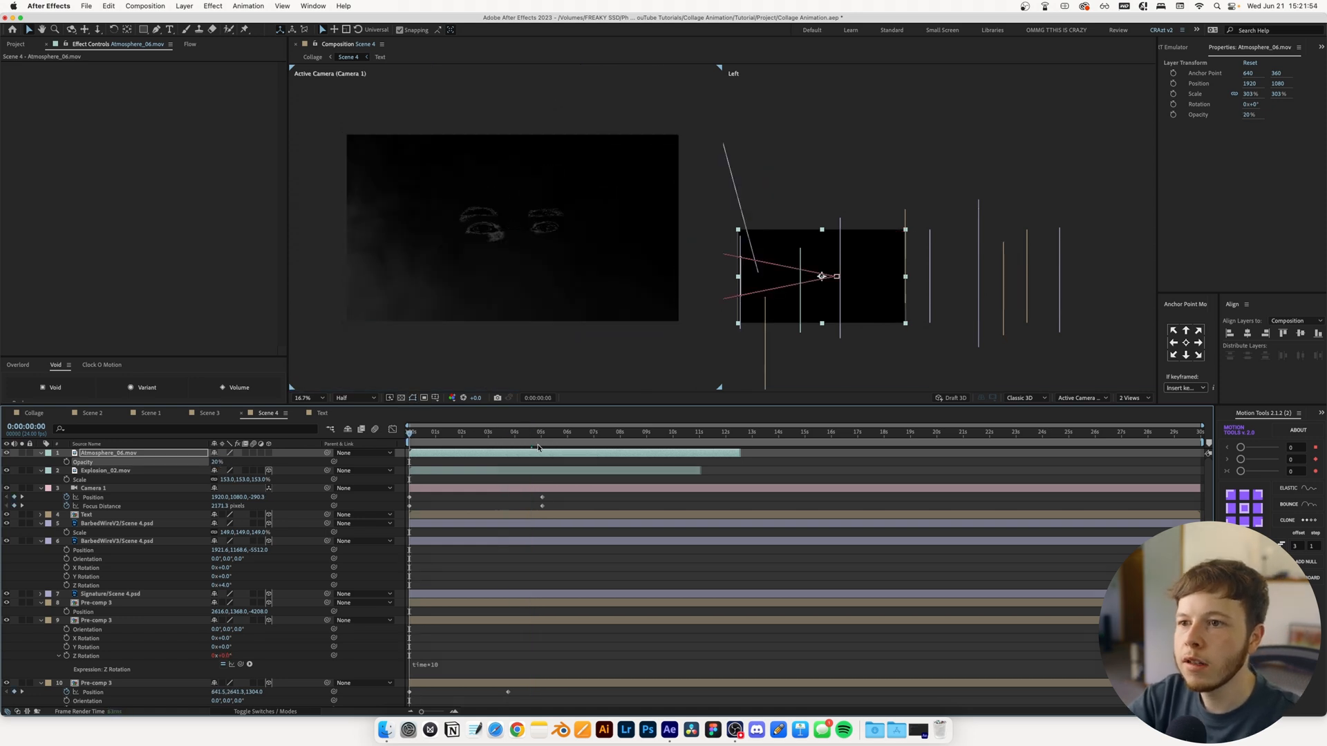
key(space)
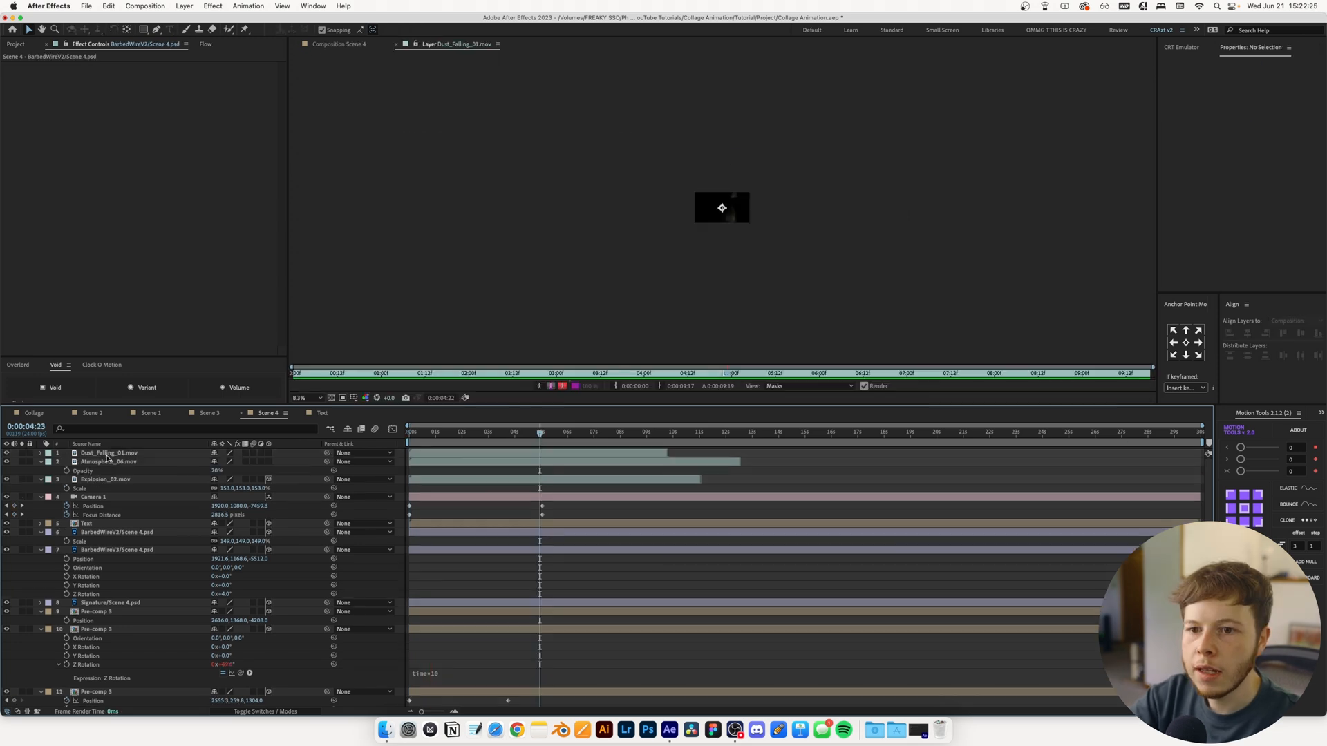
Close the dust footage's layer view and scale the Dust_Falling_01 layer to 307% in Scene 4
click(108, 455)
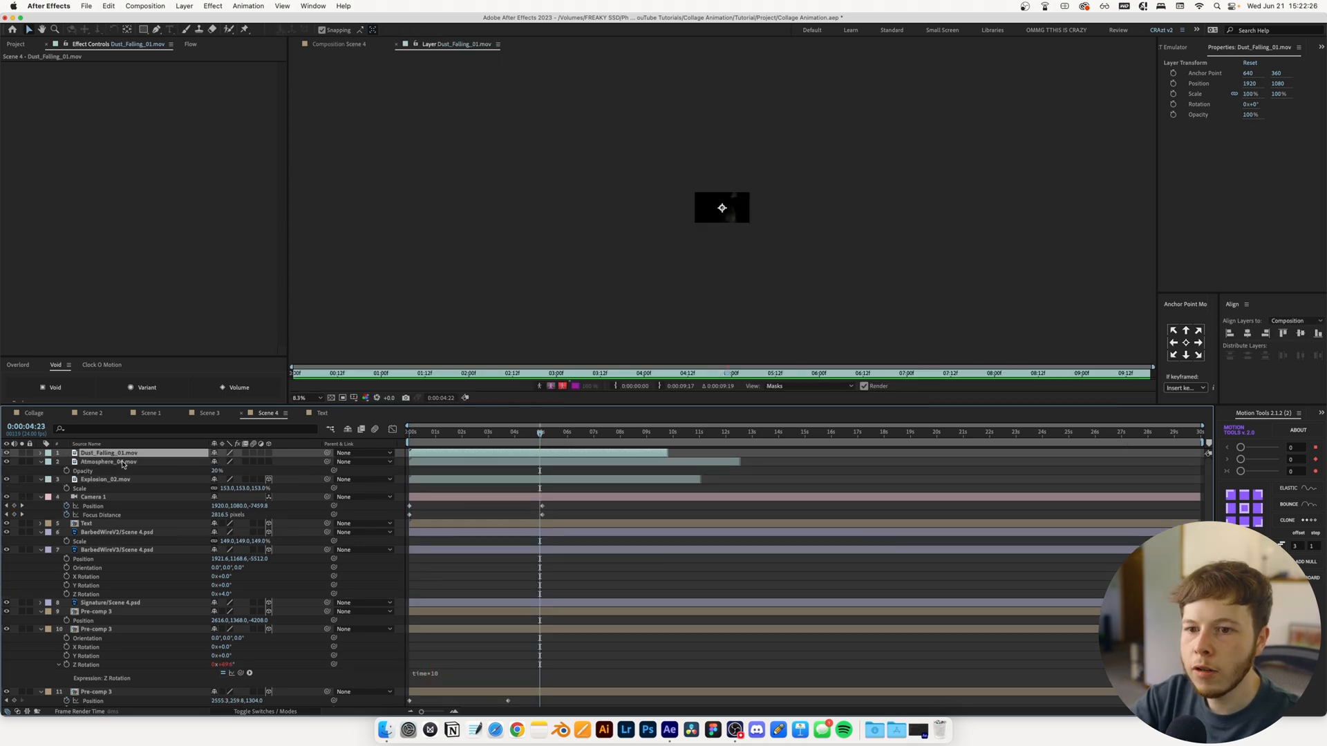
click(474, 472)
click(398, 44)
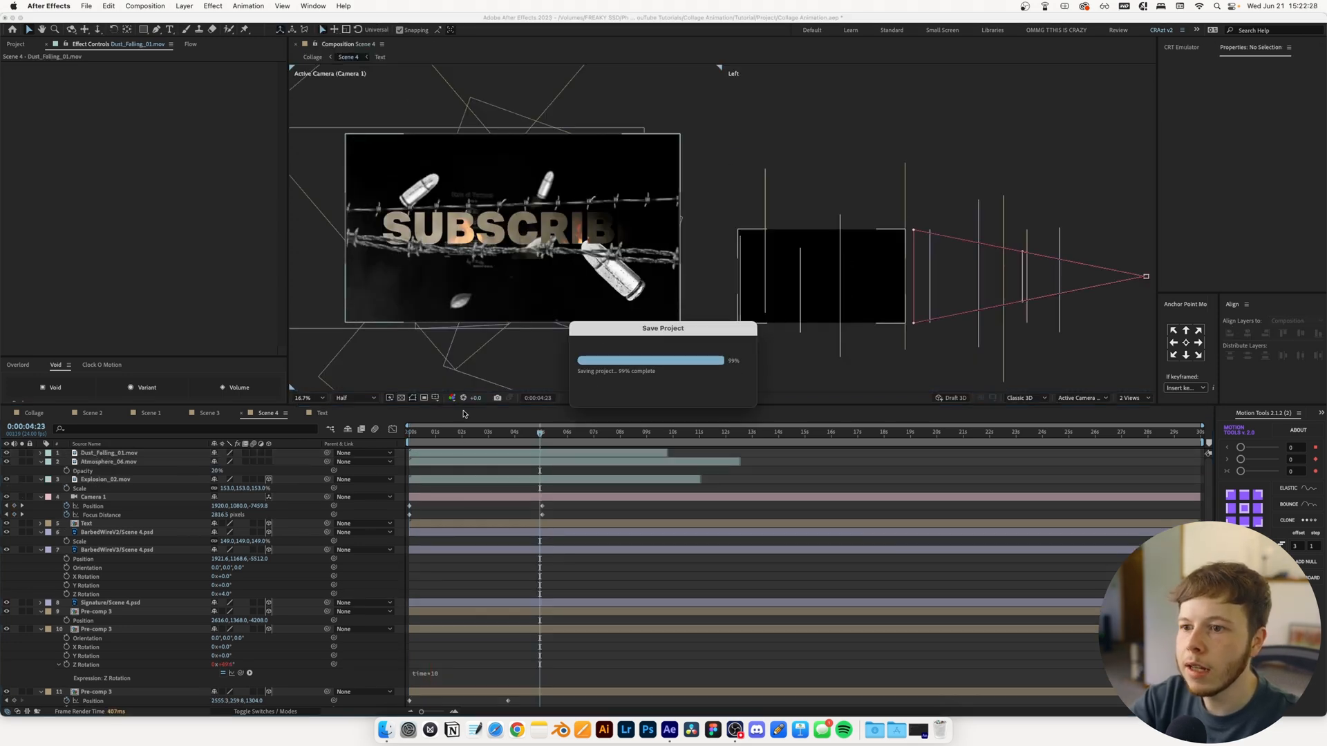
key(s)
drag(225, 461, 332, 458)
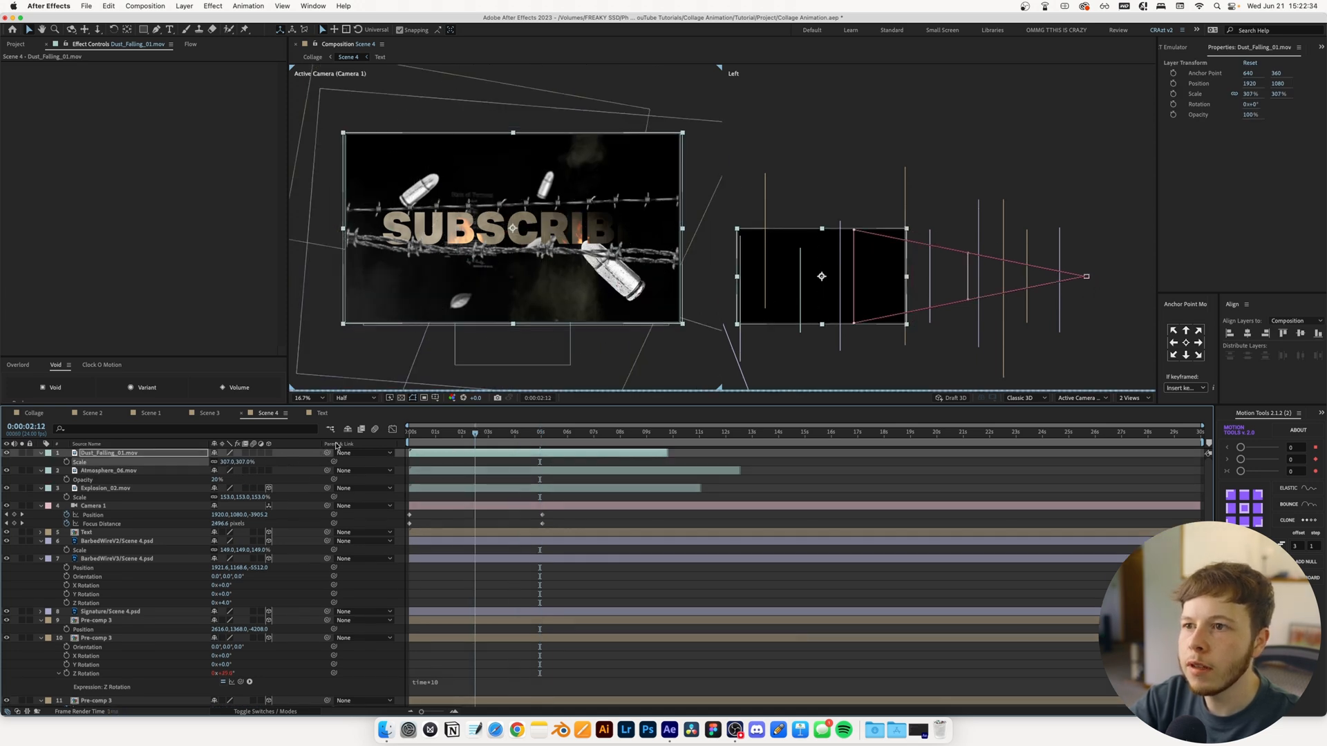
key(Home)
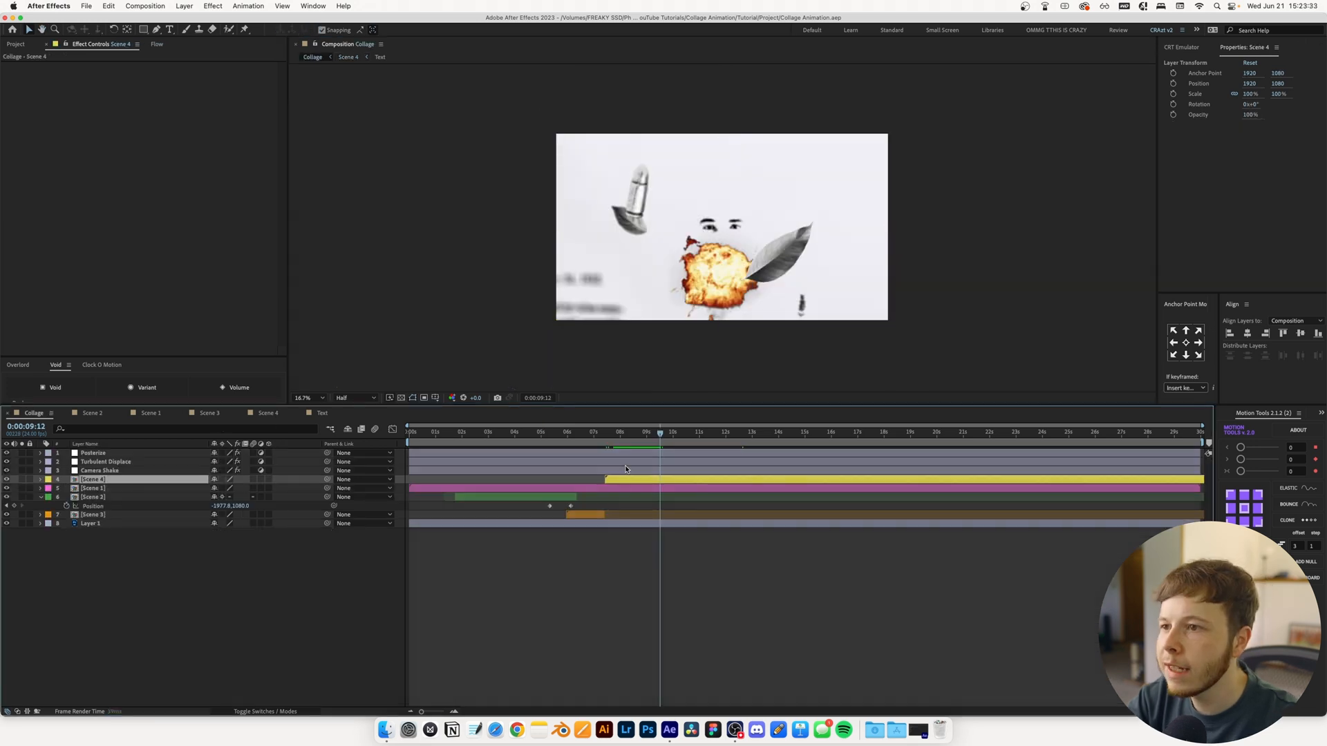
Set the Collage composition's preview resolution to Full, go to 0:00:08:07, and save the project
key(space)
click(353, 398)
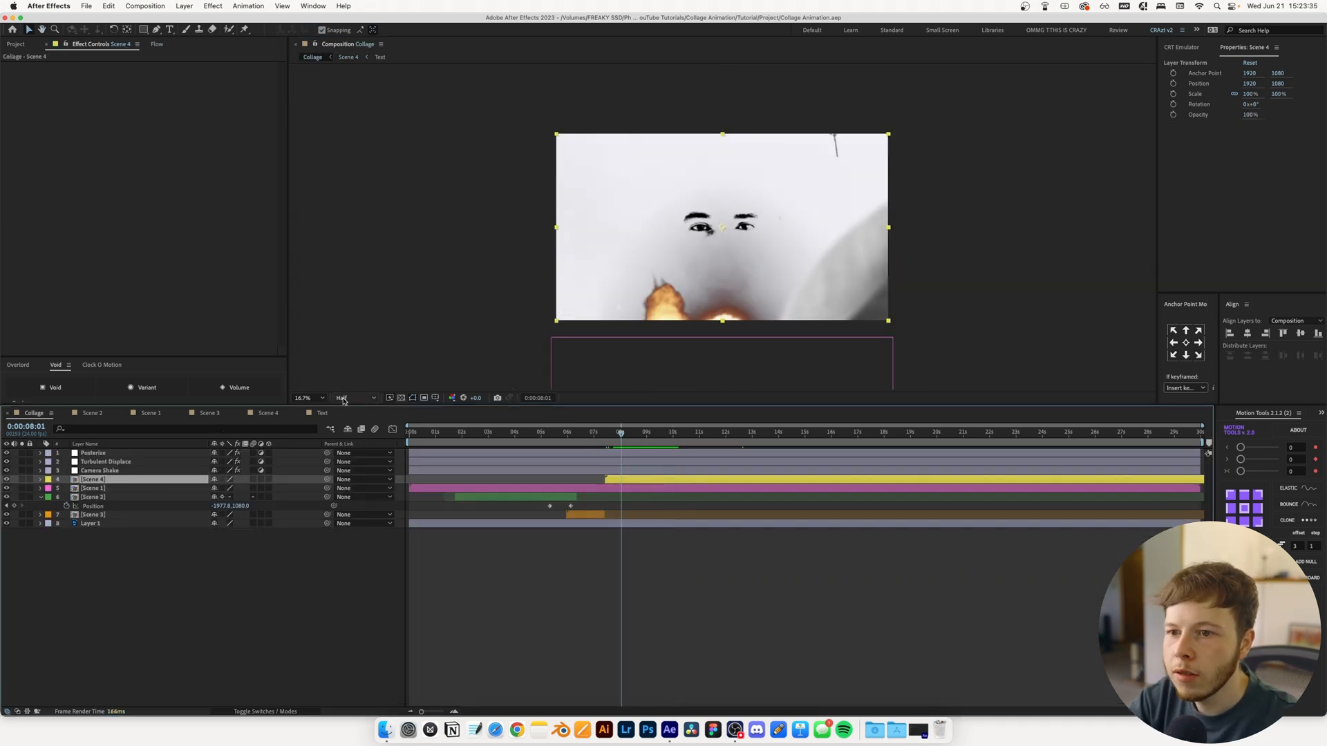
click(349, 423)
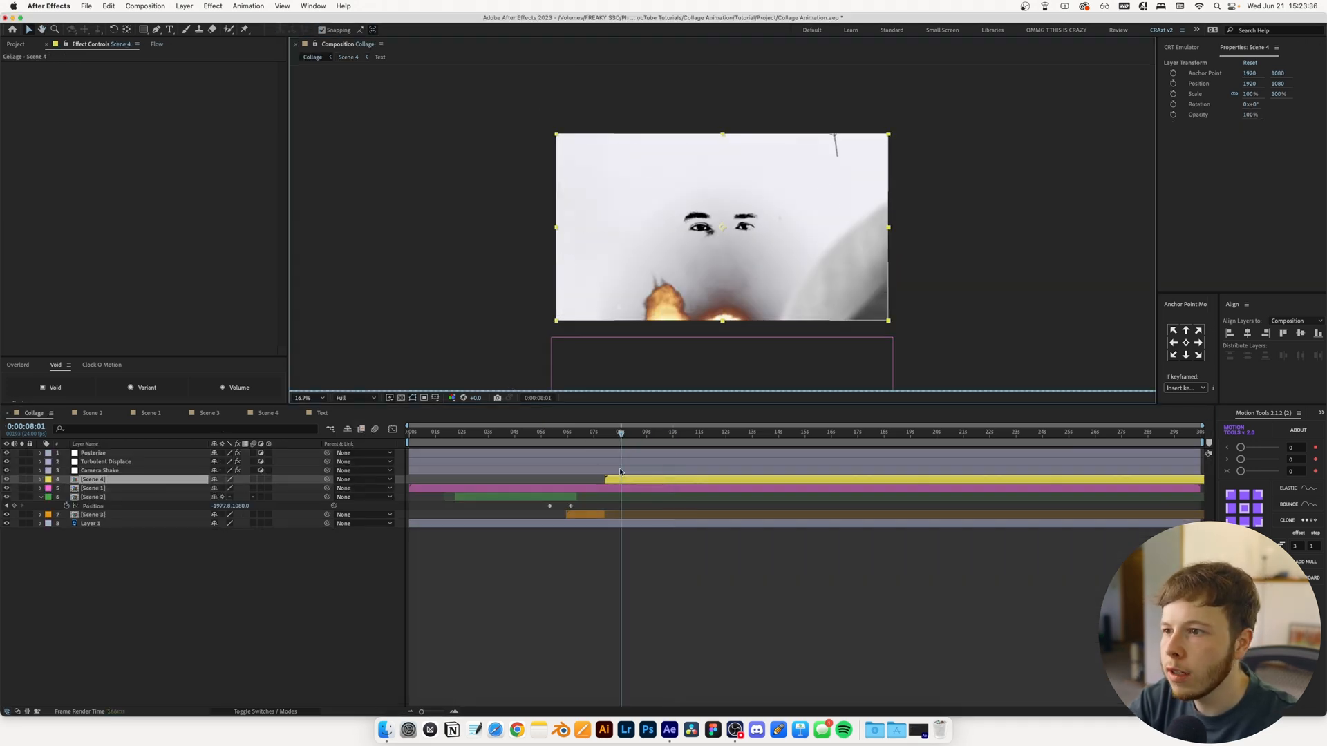
click(627, 433)
key(super+s)
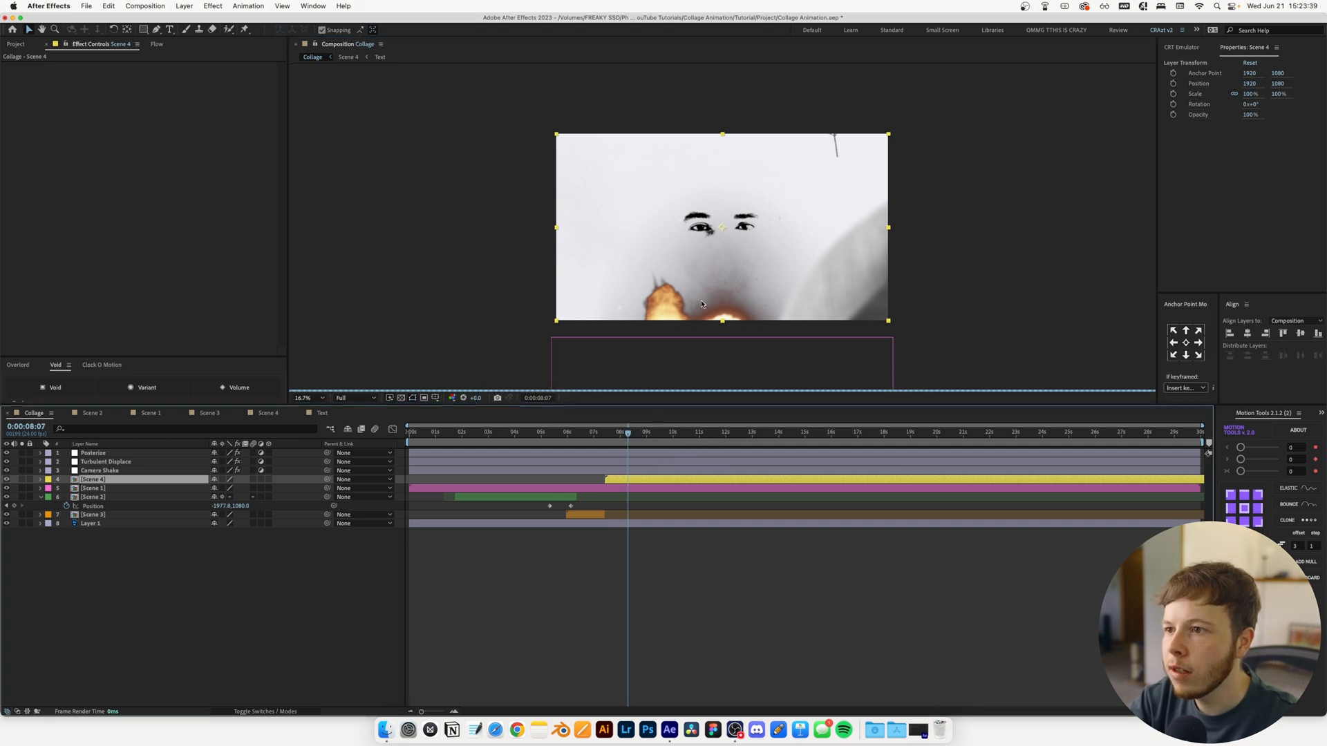
Open the Scene 4 composition and apply the Linear Color Key effect to the Explosion_02 layer
double_click(628, 480)
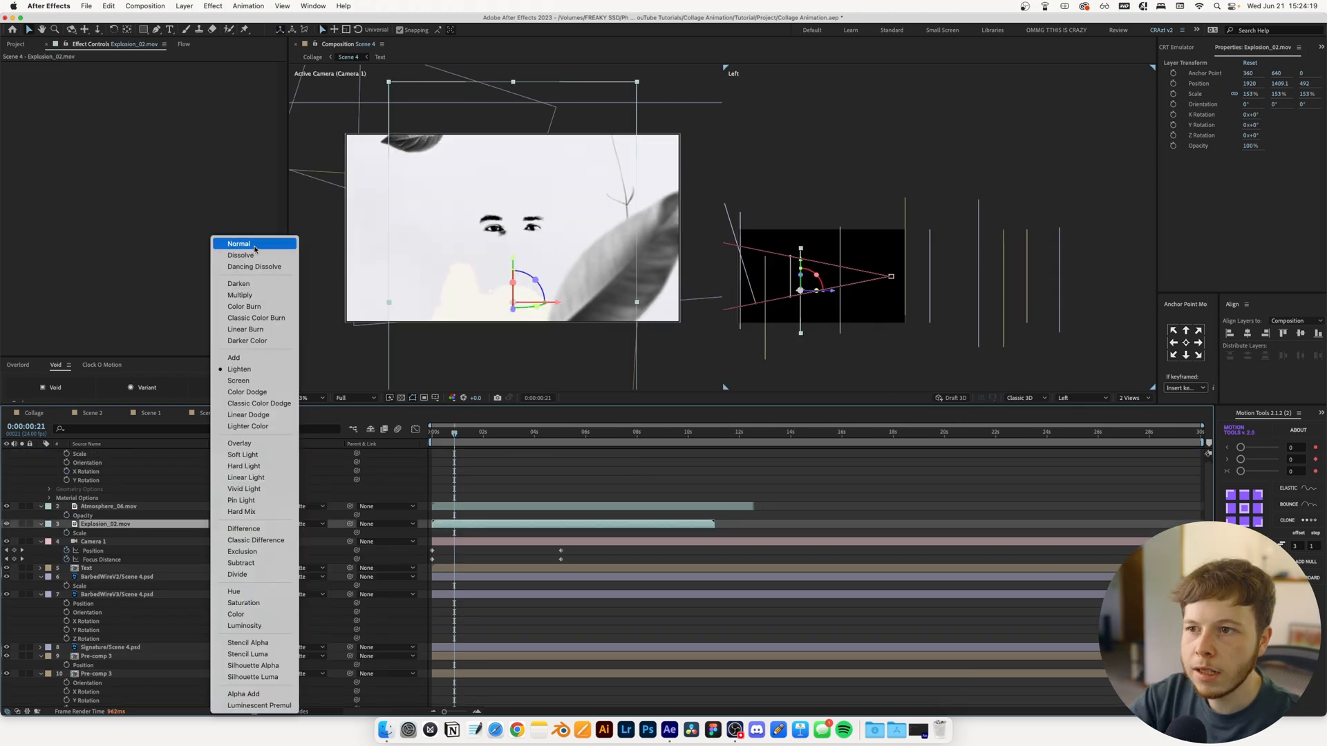
click(255, 248)
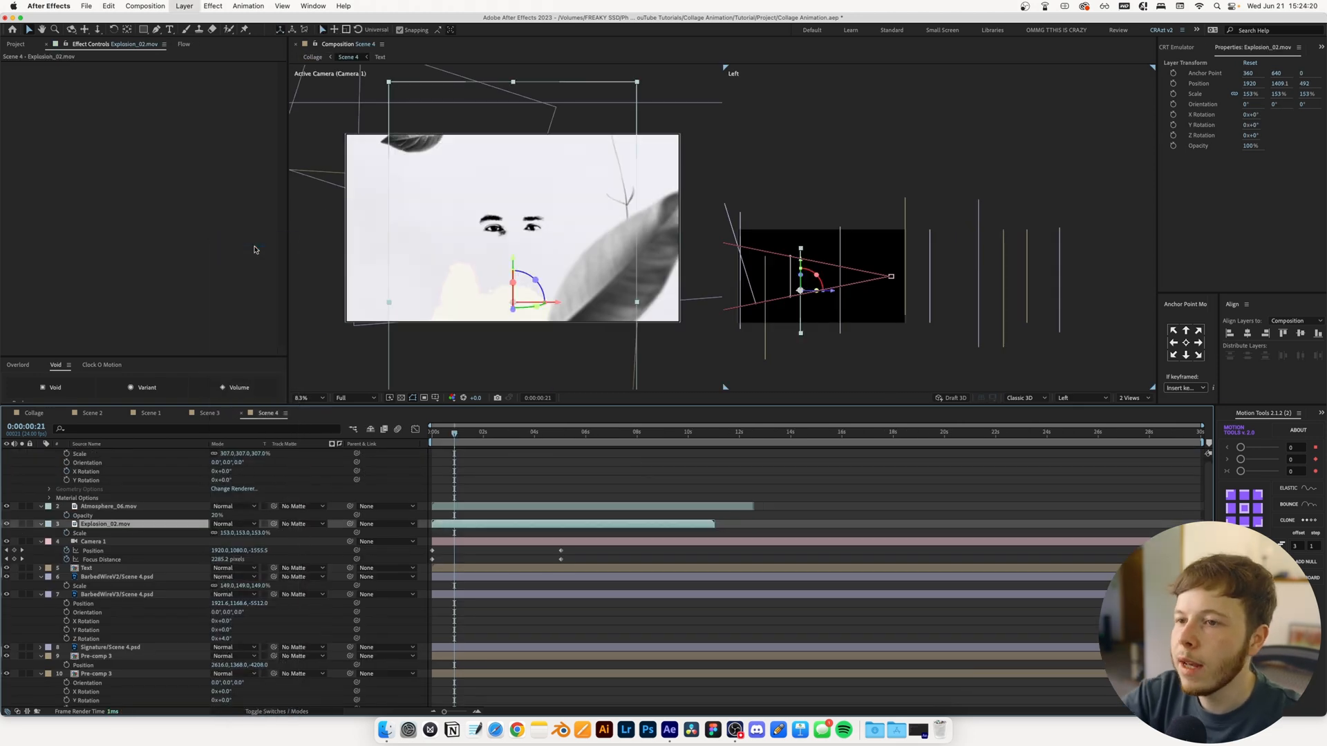
key(ctrl+space)
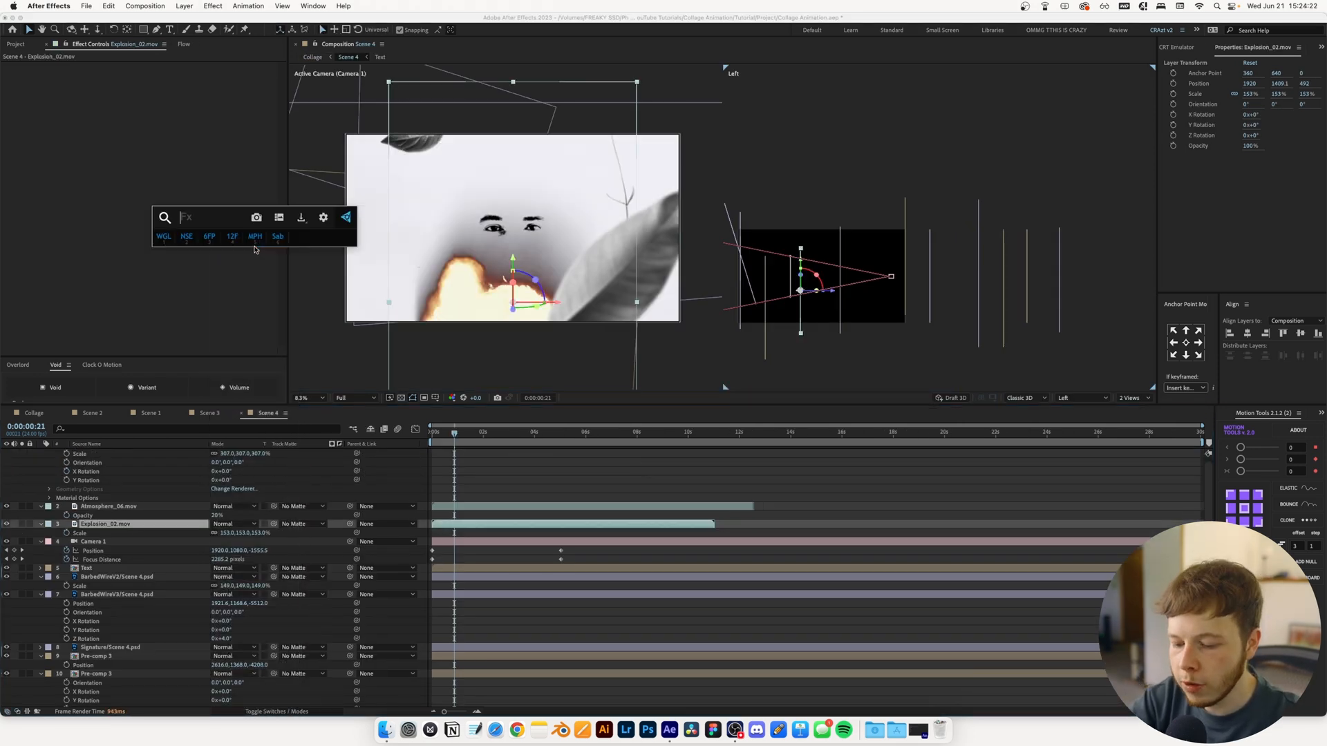
text(lin)
key(Return)
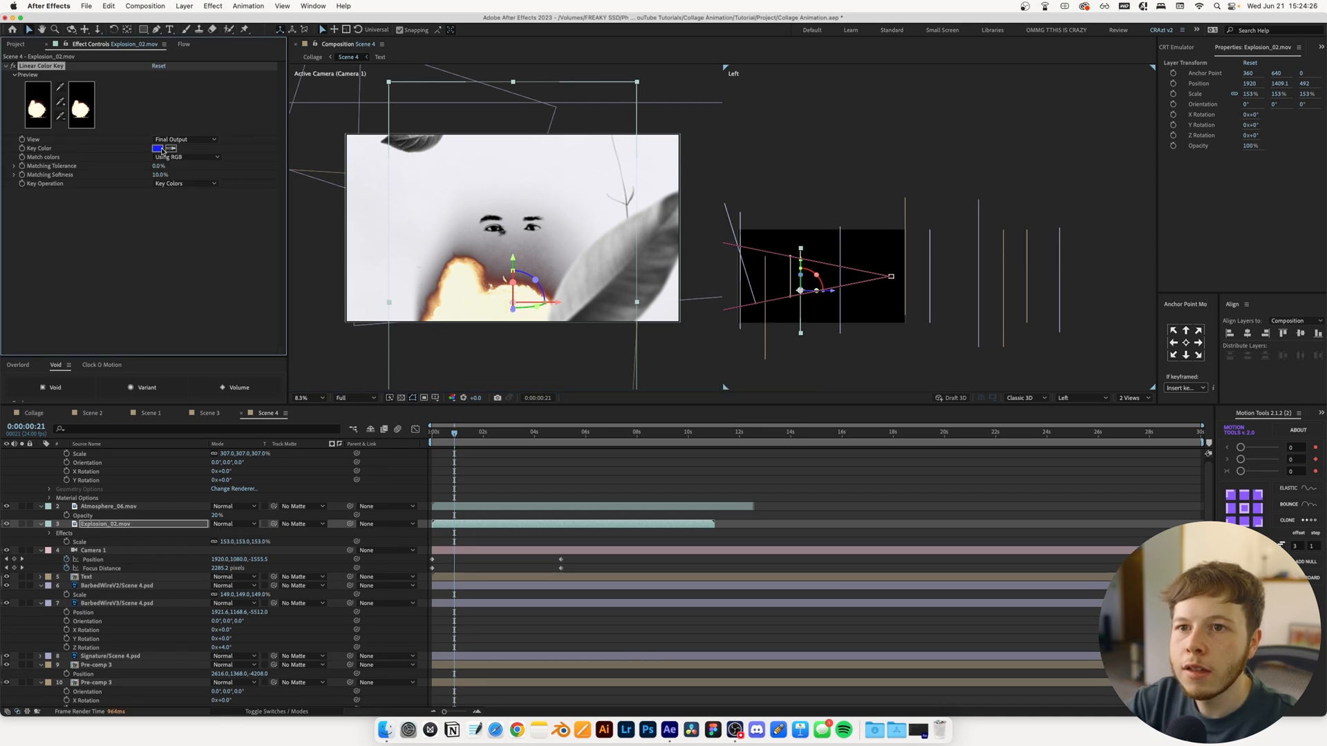
Set the explosion's Key Color to black (000000), adjust its Matching Tolerance, and review the result in the Collage composition
click(162, 150)
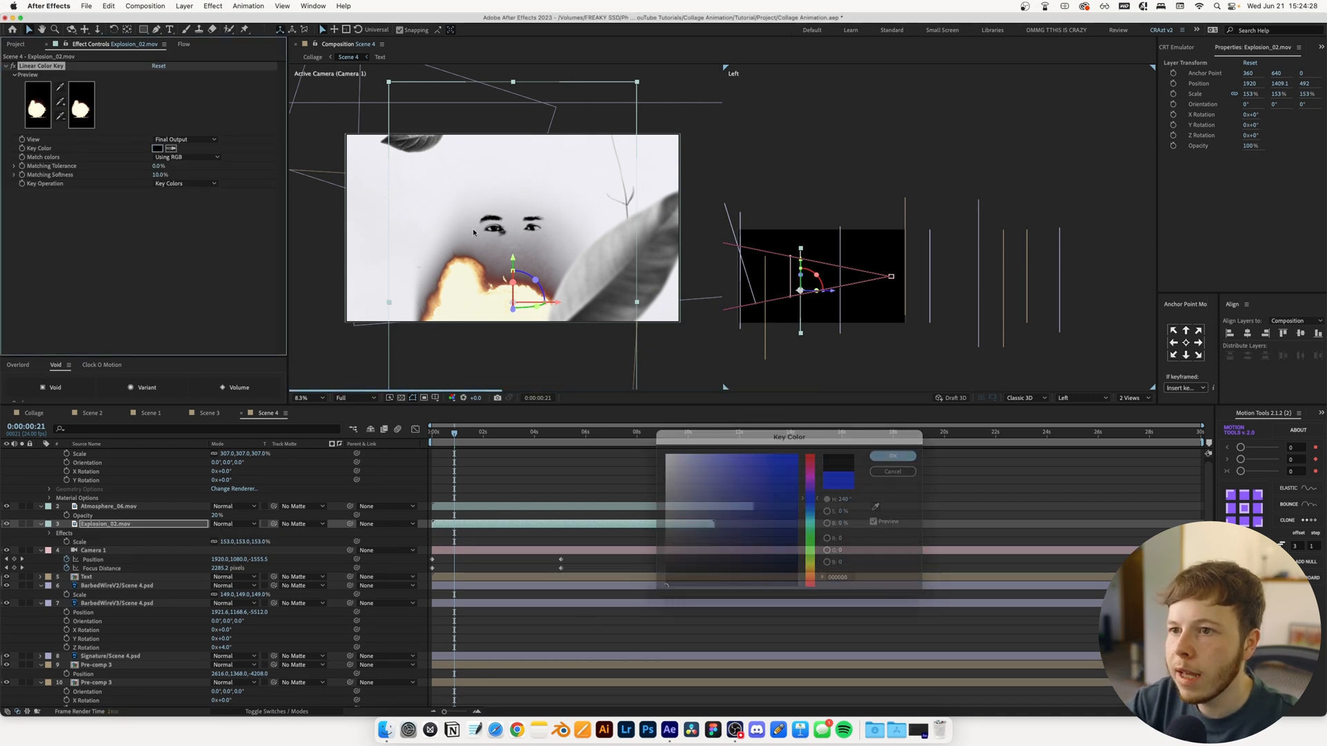
click(892, 456)
drag(159, 166, 170, 179)
click(495, 465)
click(305, 399)
click(314, 409)
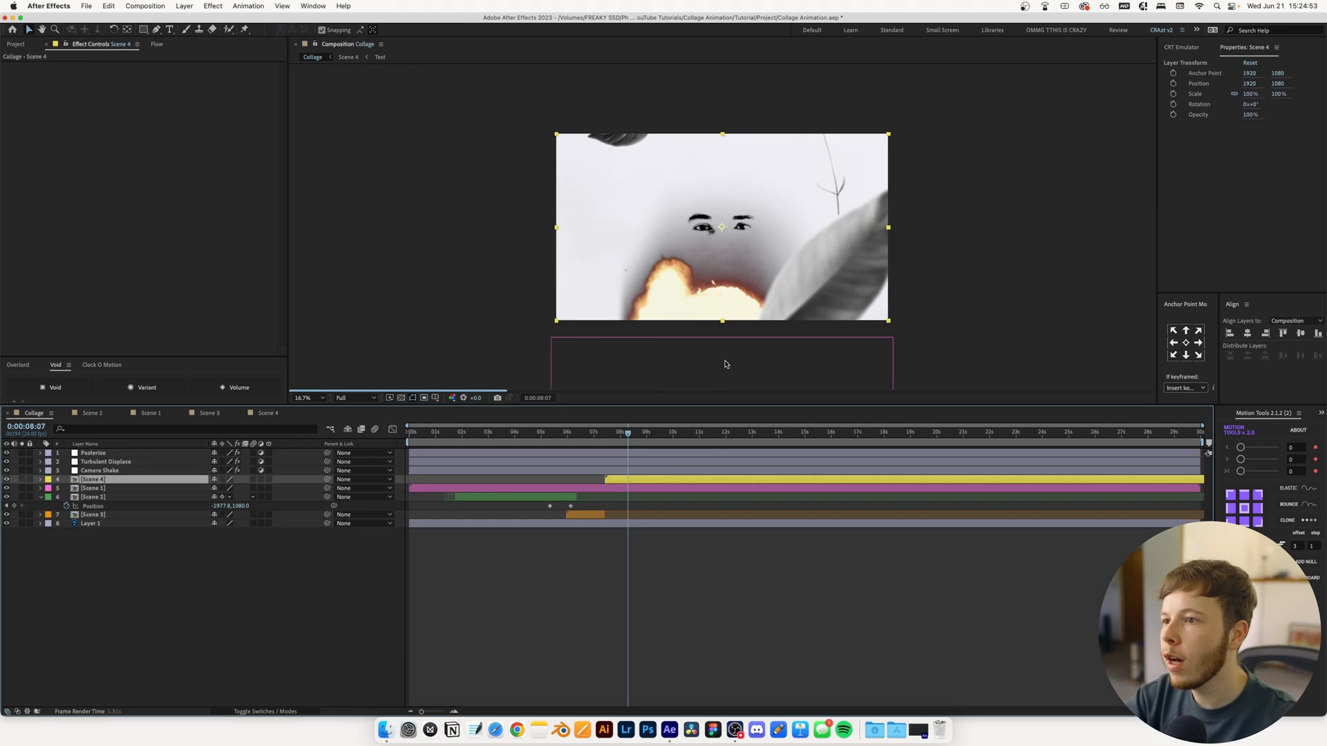
drag(612, 435, 653, 434)
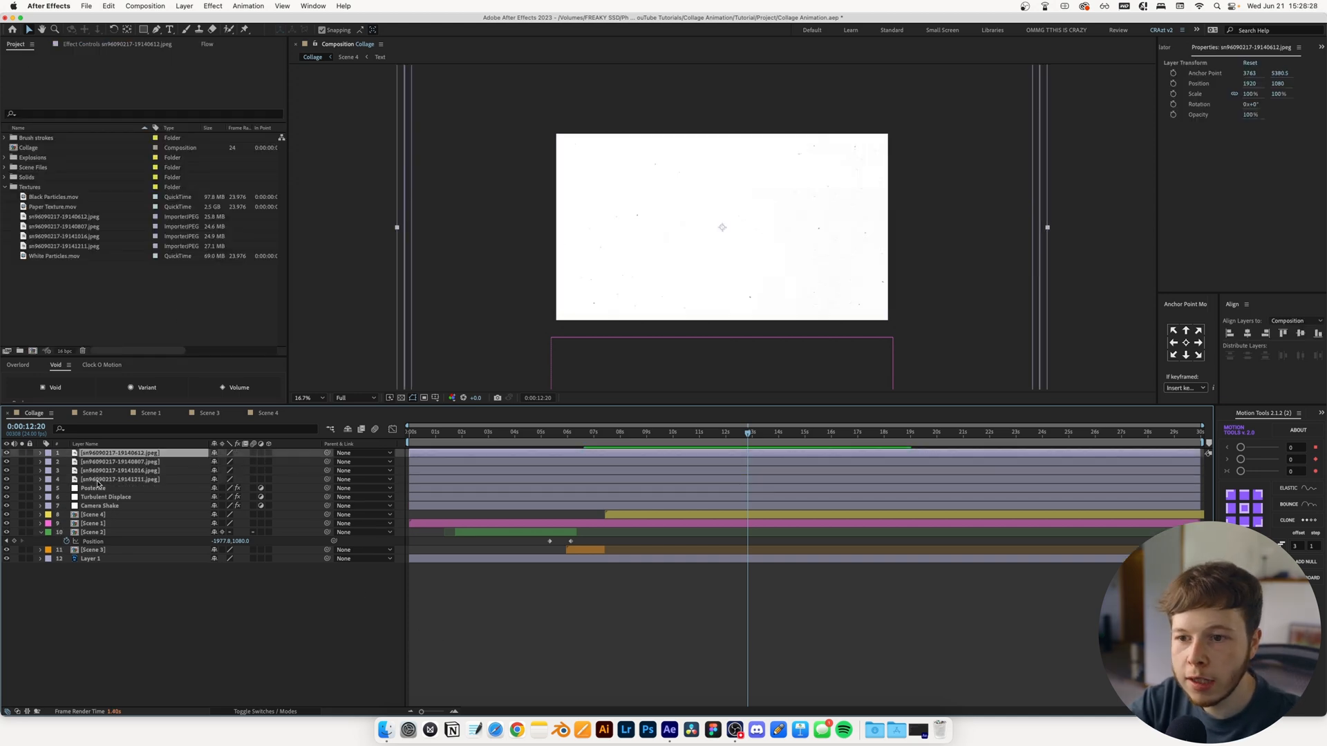
Pre-compose the four newspaper texture images in the Collage composition as Old Newspaper
shift+click(249, 481)
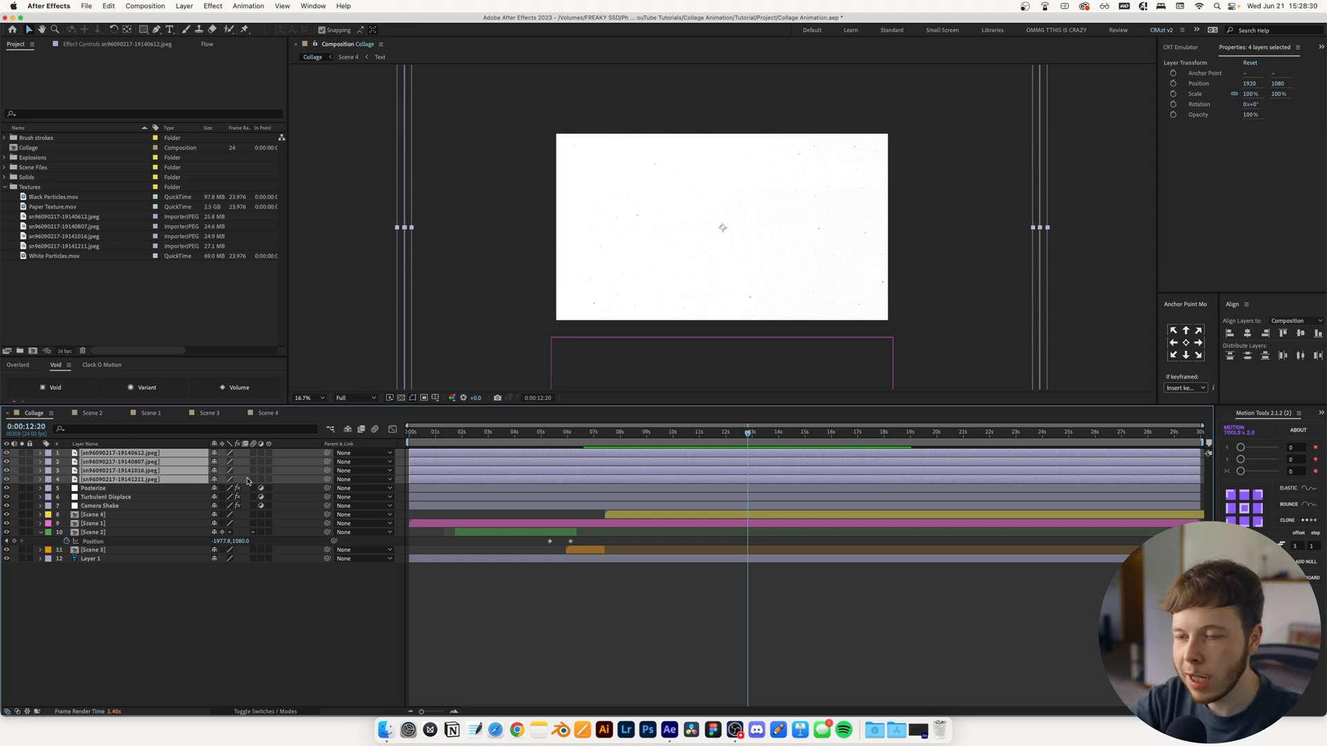
key(super+shift+c)
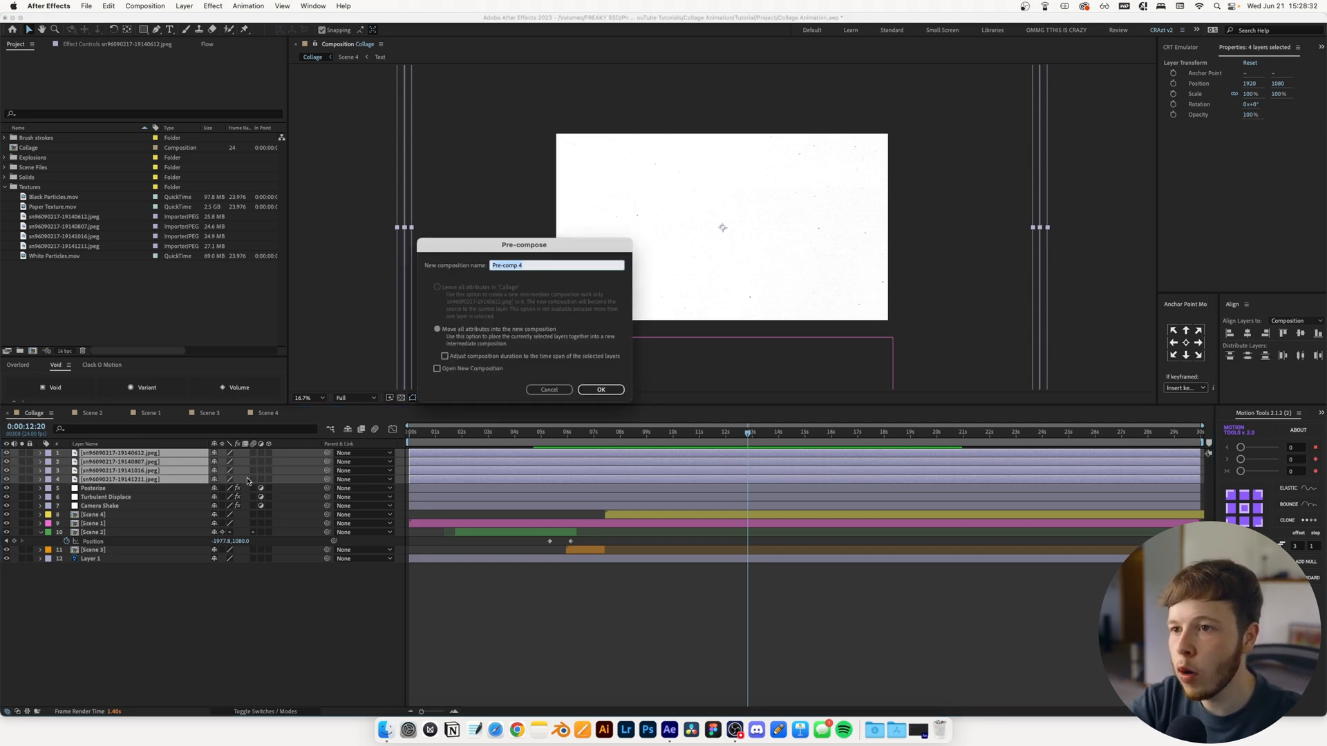
key(Return)
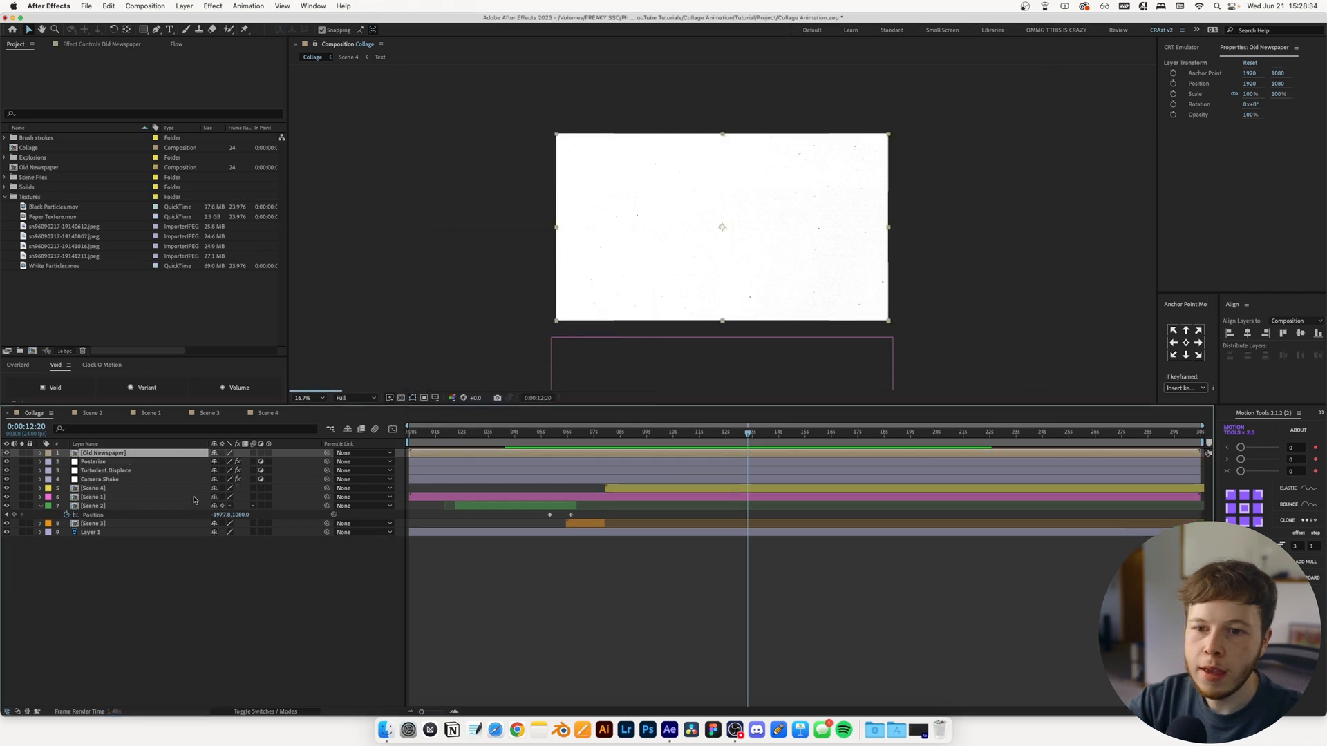
Open the Old Newspaper composition, scale all four newspaper layers to 35%, and rotate them to 90°
double_click(584, 291)
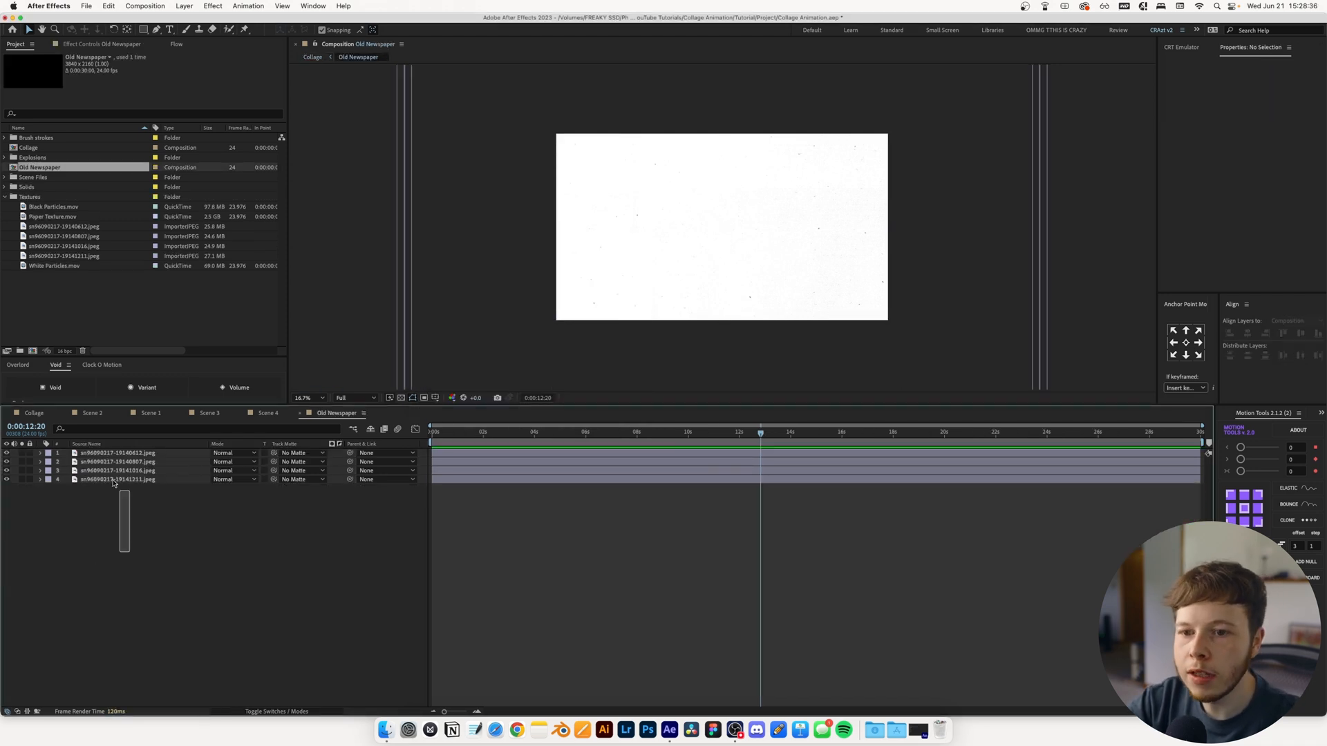
key(super+a)
key(s)
drag(224, 497, 179, 497)
key(r)
click(224, 497)
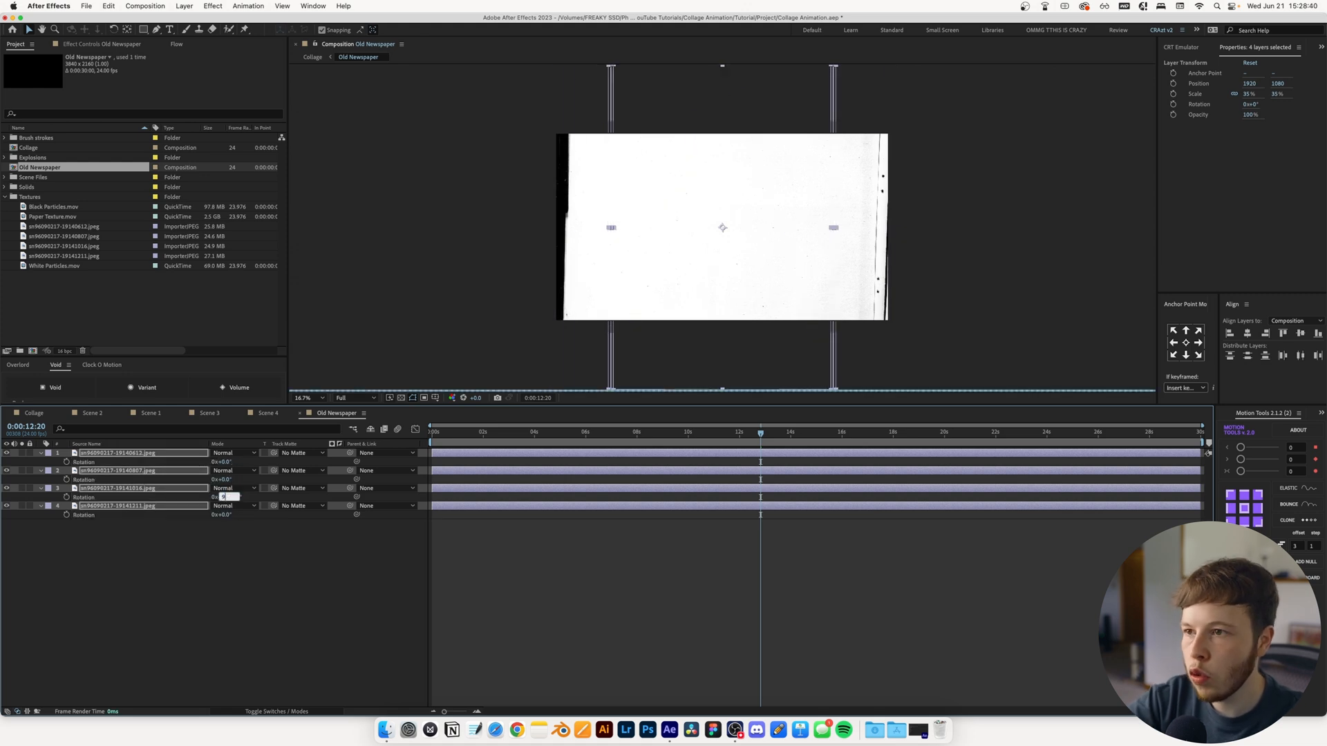
text(90)
key(Return)
click(659, 557)
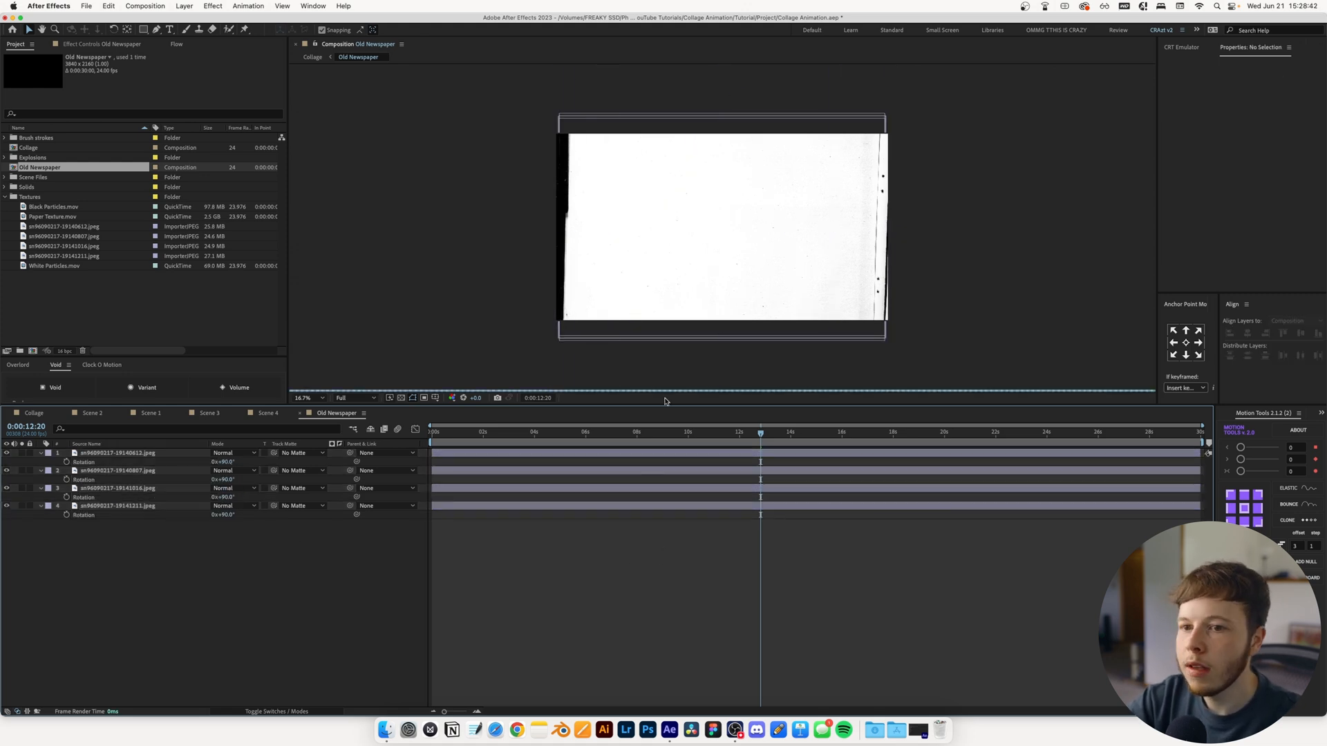
Hide the three upper newspaper layers and move the lowest one to about 1714, 1128
drag(11, 452, 6, 490)
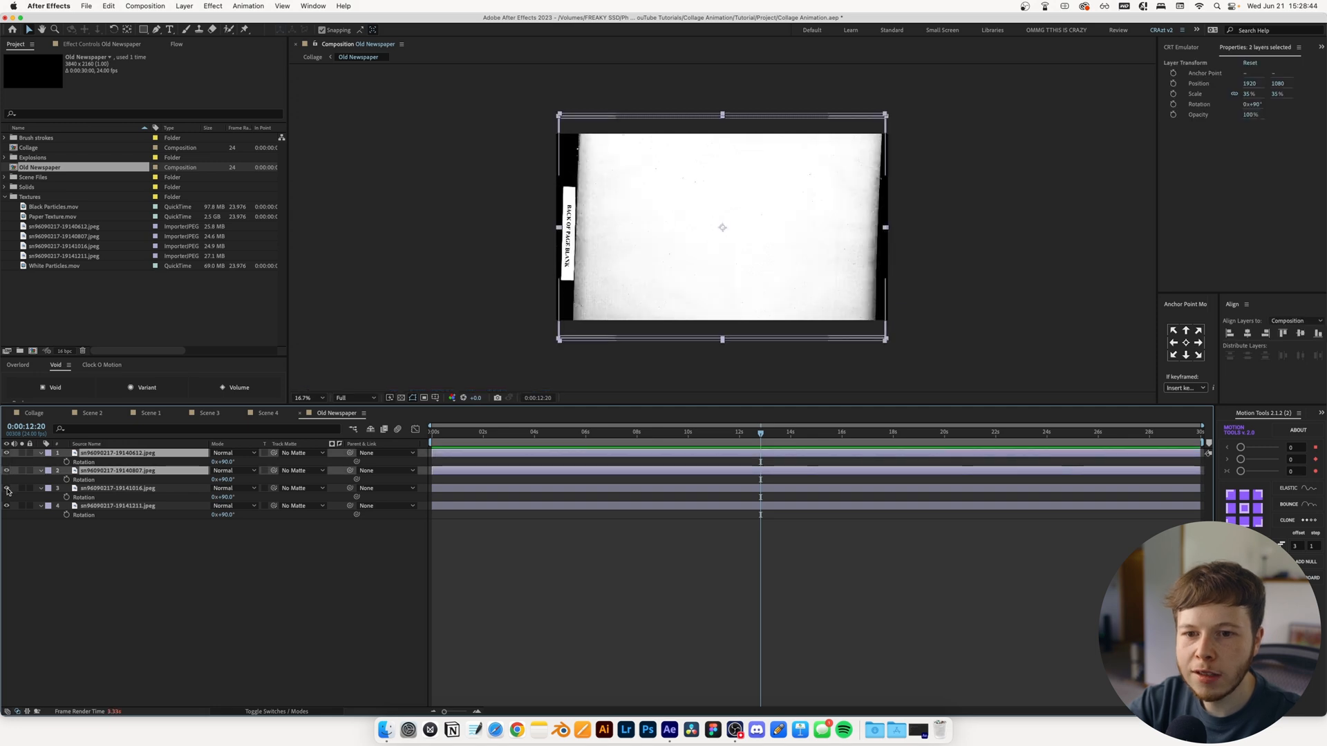
click(50, 534)
click(114, 507)
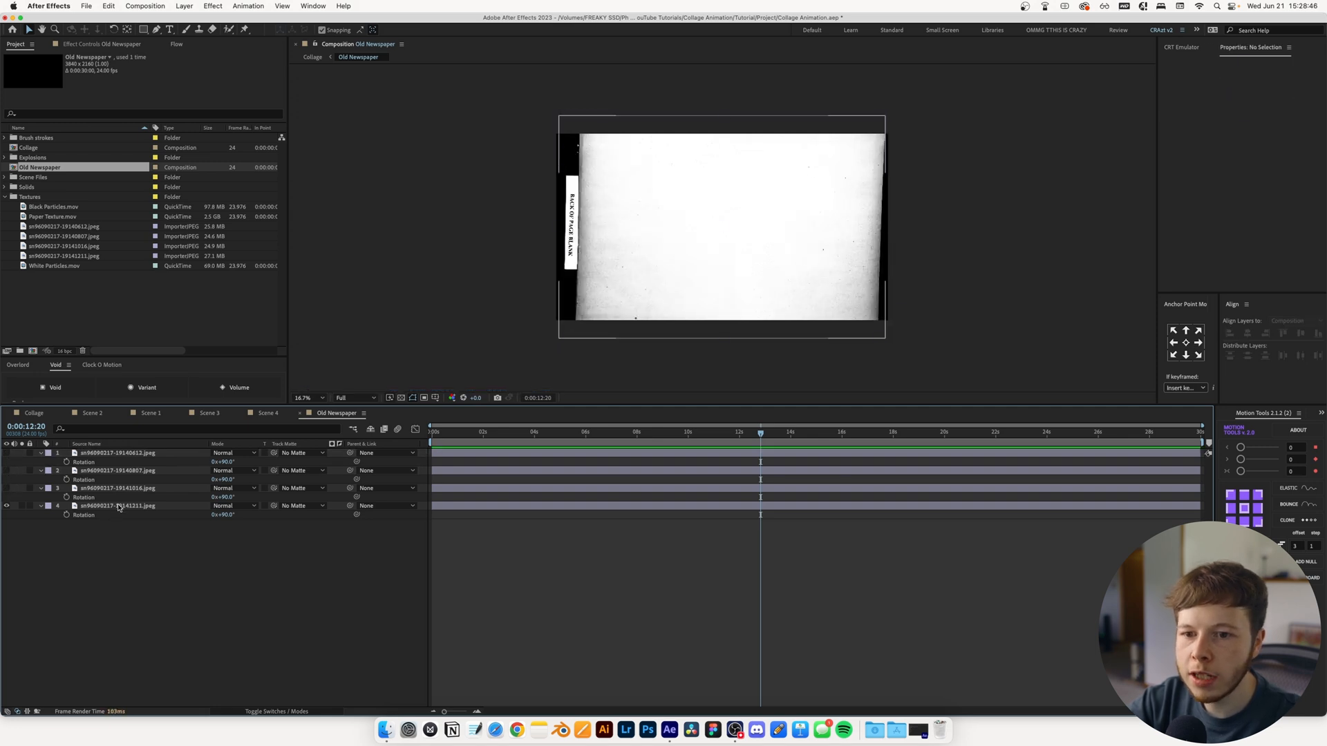
drag(798, 256, 776, 260)
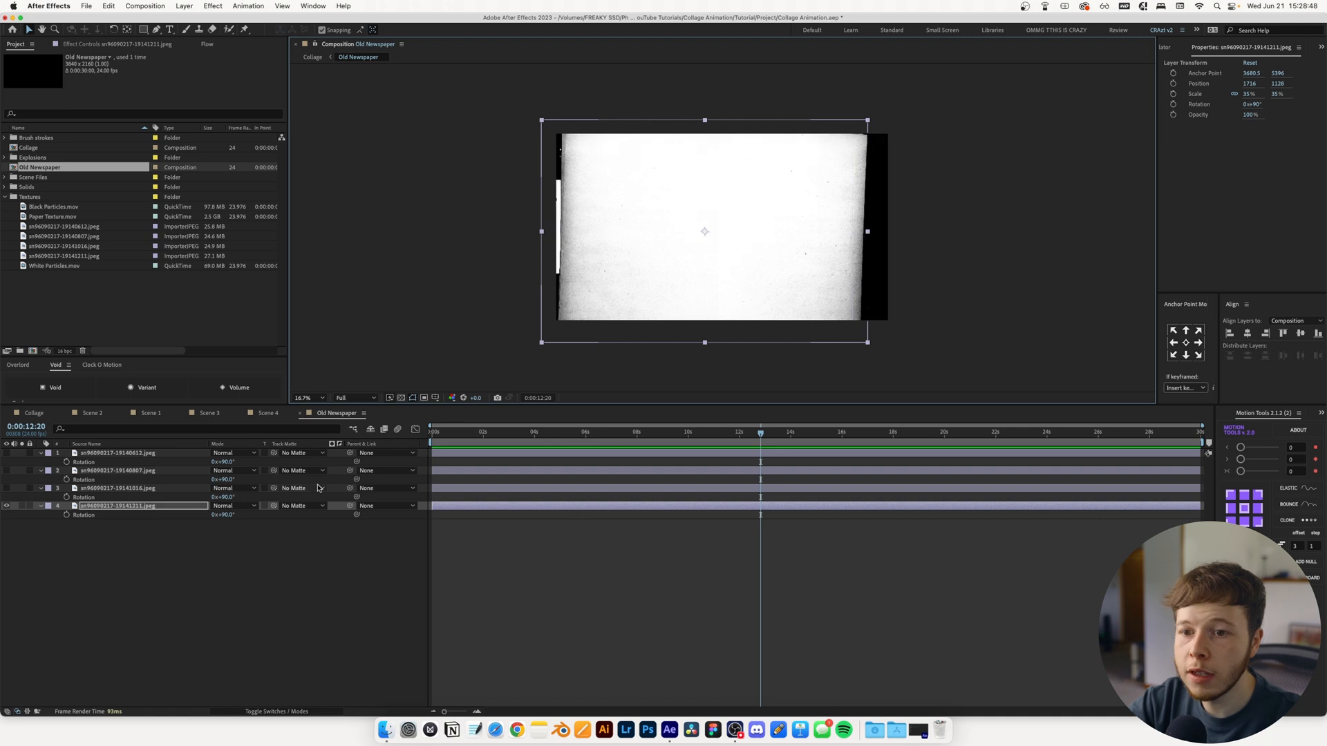
Rotate the lowest newspaper layer to 88°, scale it to 38%, and reposition it at about 1788, 1146
click(228, 516)
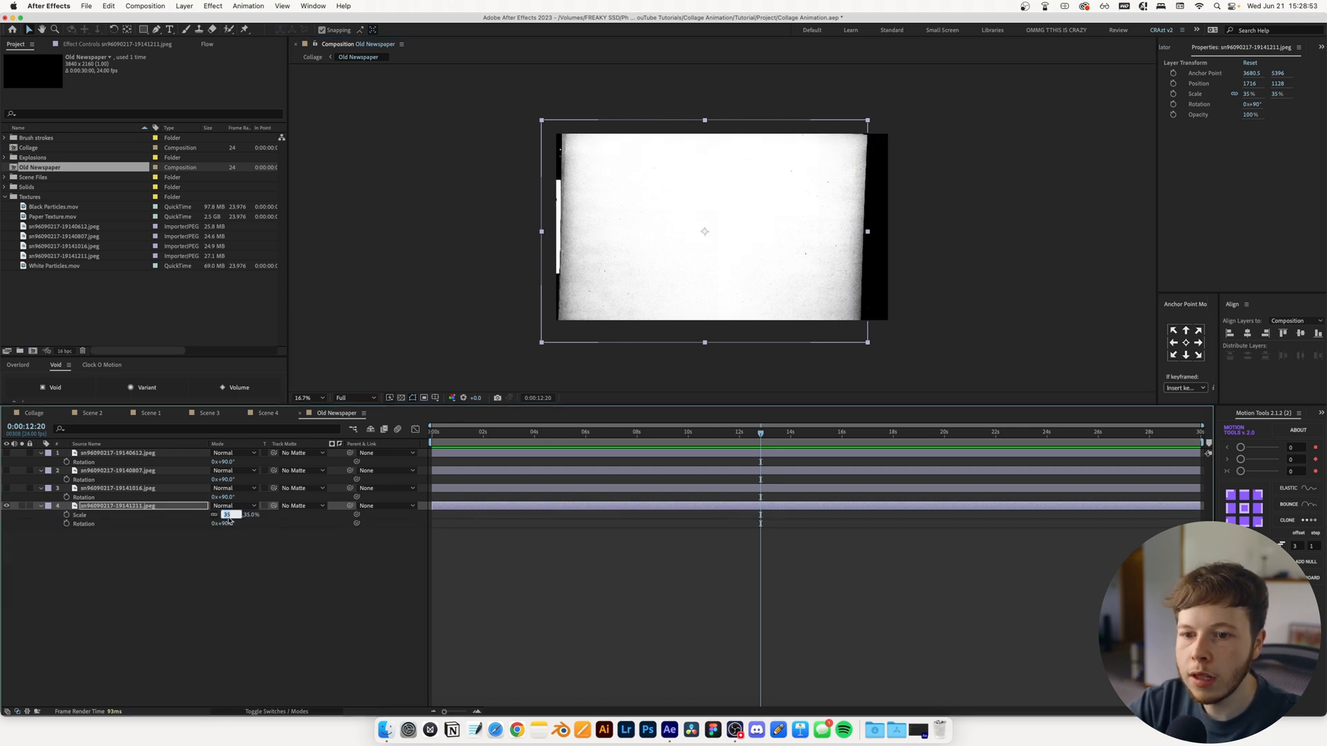
key(Down)
key(Down)
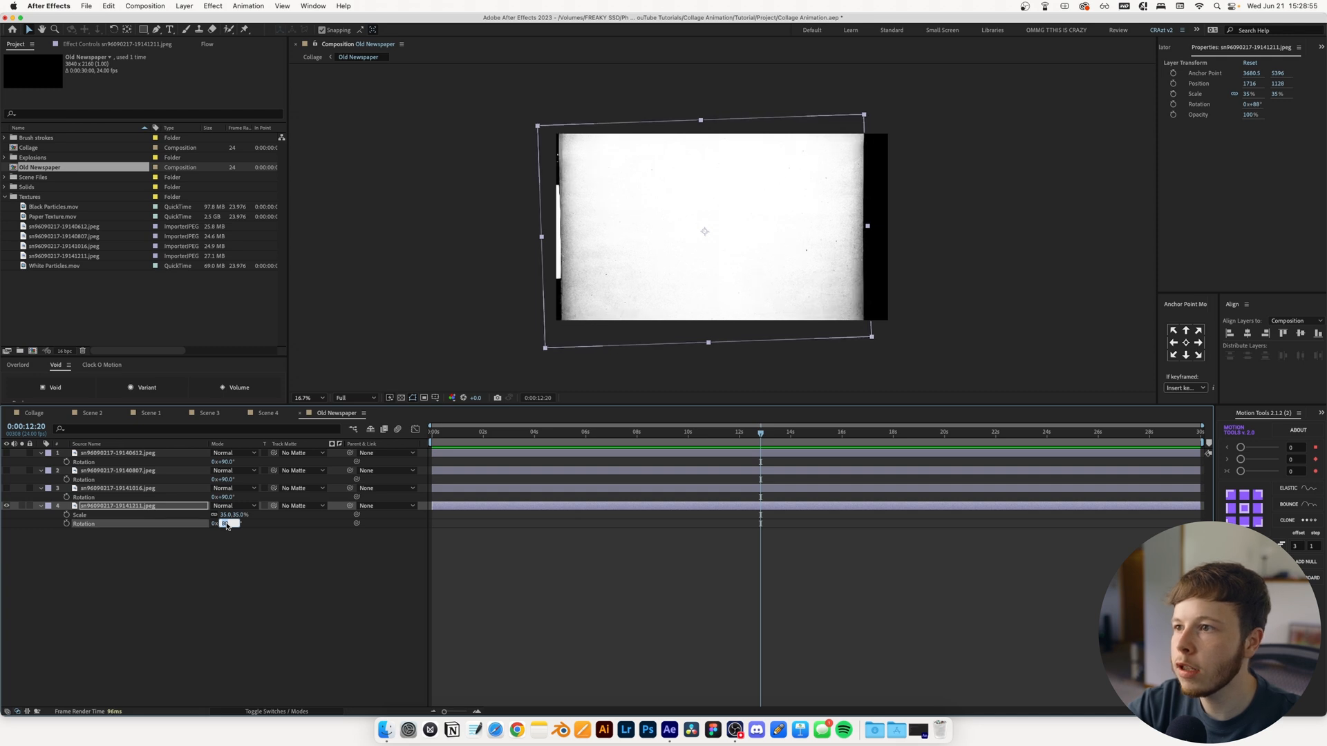
drag(747, 247, 757, 249)
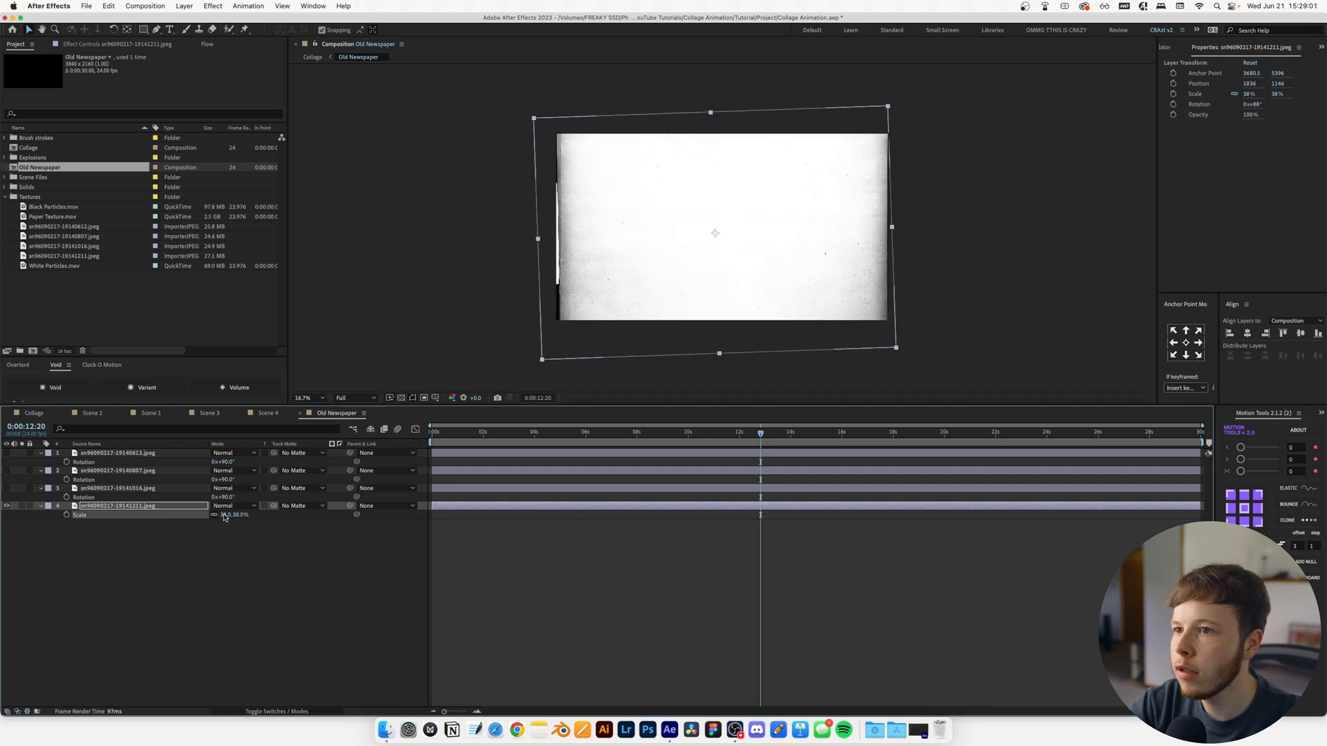
key(Left)
key(Left)
key(Left)
key(Left)
key(Left)
key(Left)
key(Left)
key(Left)
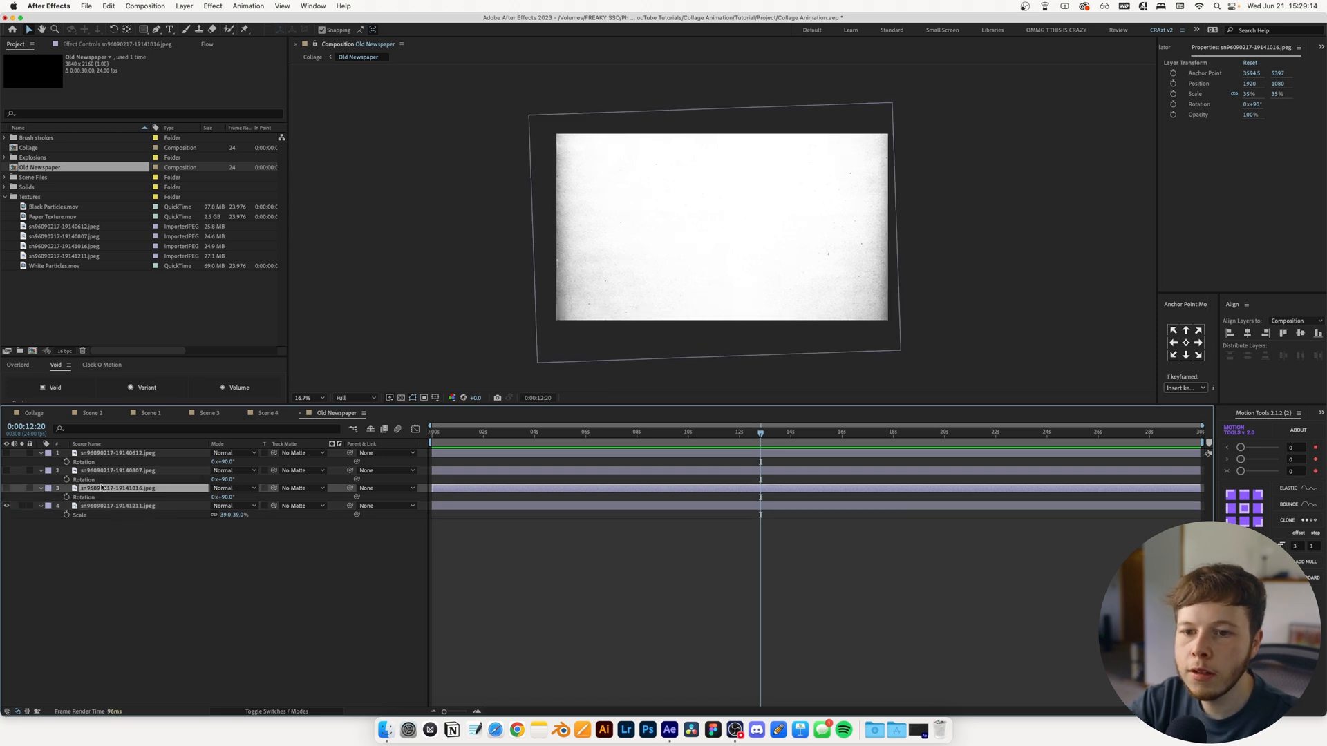
Trim all four newspaper layers to about the first half second of the timeline
click(485, 434)
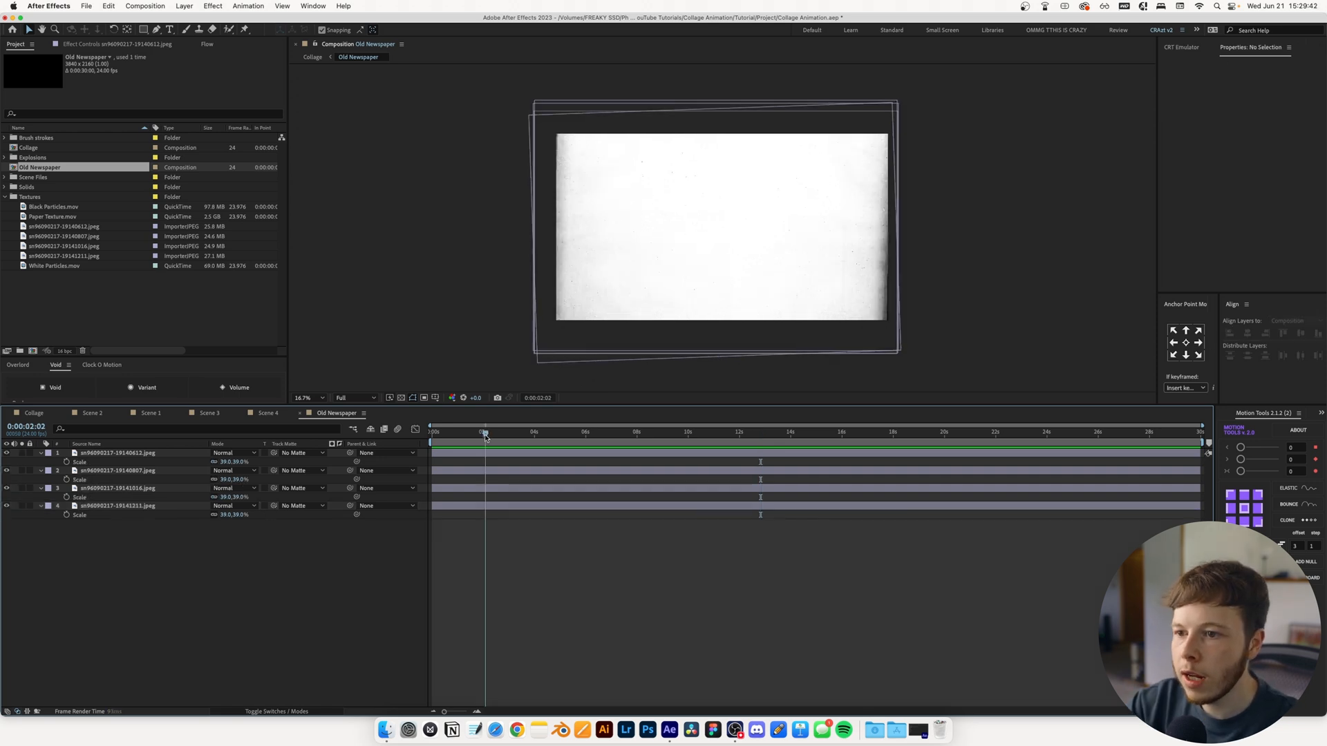
drag(485, 436, 446, 443)
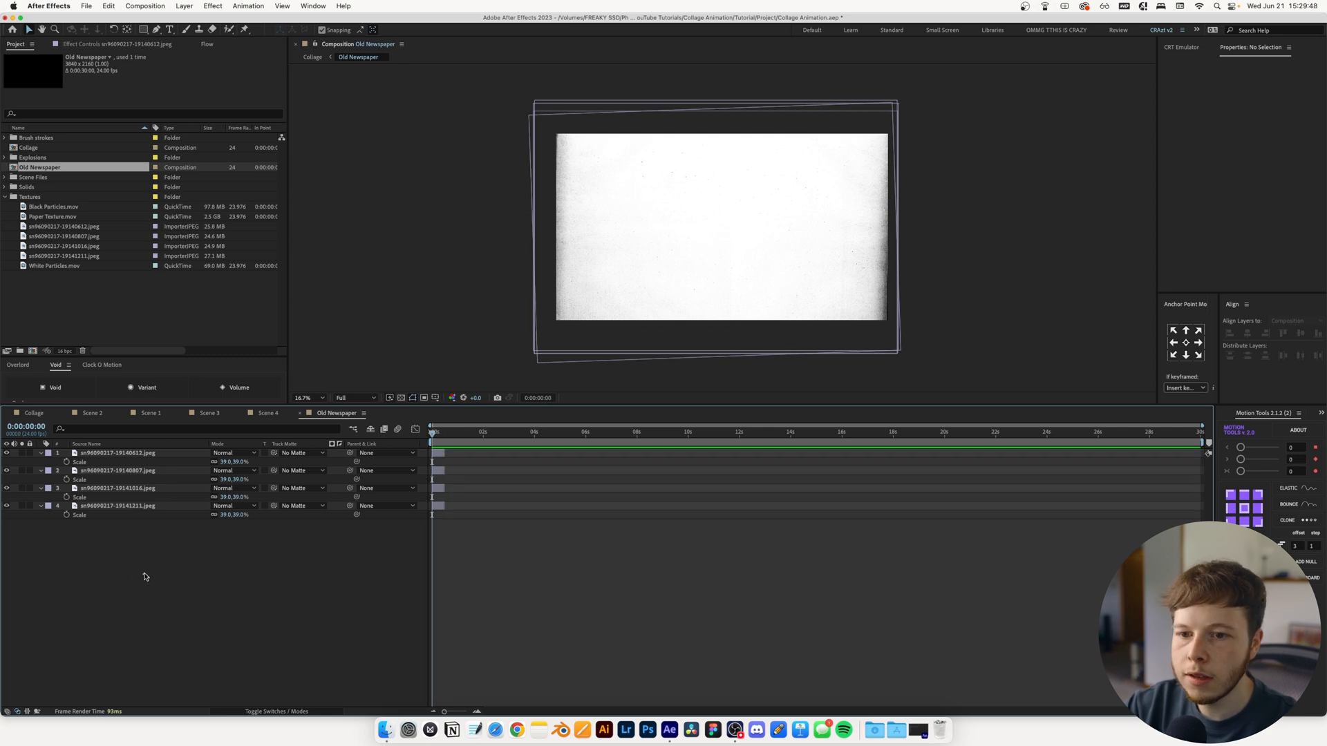
Select all four newspaper layers in the Old Newspaper composition and sequence them end to end without overlap
drag(145, 576, 104, 464)
right_click(104, 465)
mouse_move(161, 613)
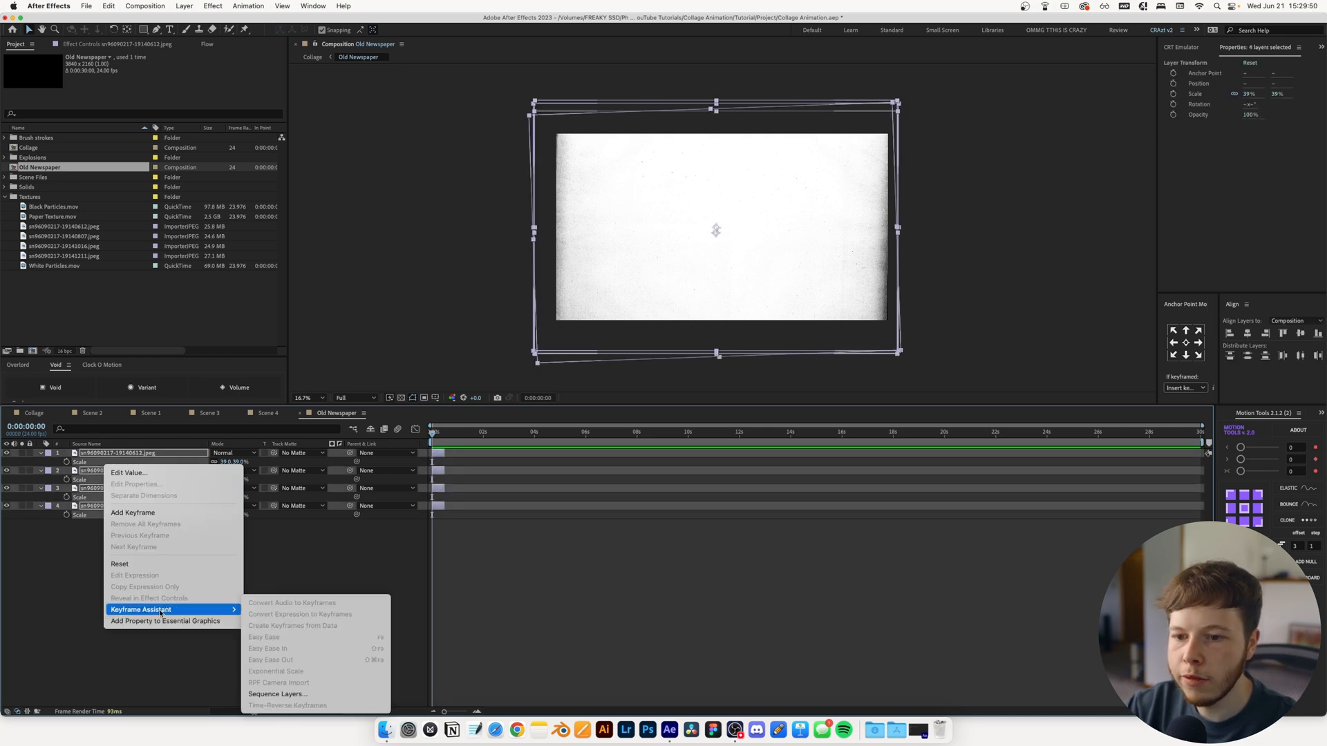
click(277, 694)
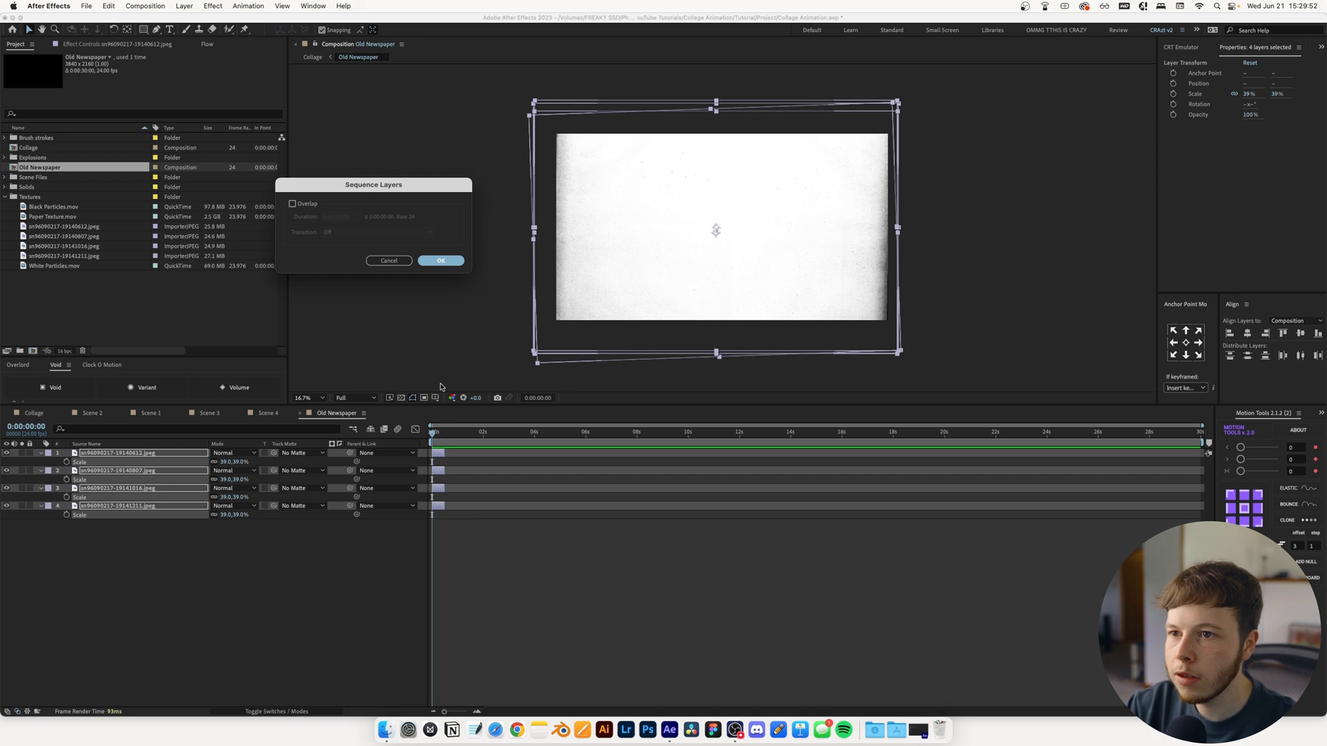
key(Return)
End the work area where the last newspaper layer finishes, and trim the composition to that work area
mouse_move(446, 434)
mouse_down()
mouse_move(491, 446)
mouse_move(432, 433)
mouse_up()
key(n)
right_click(463, 443)
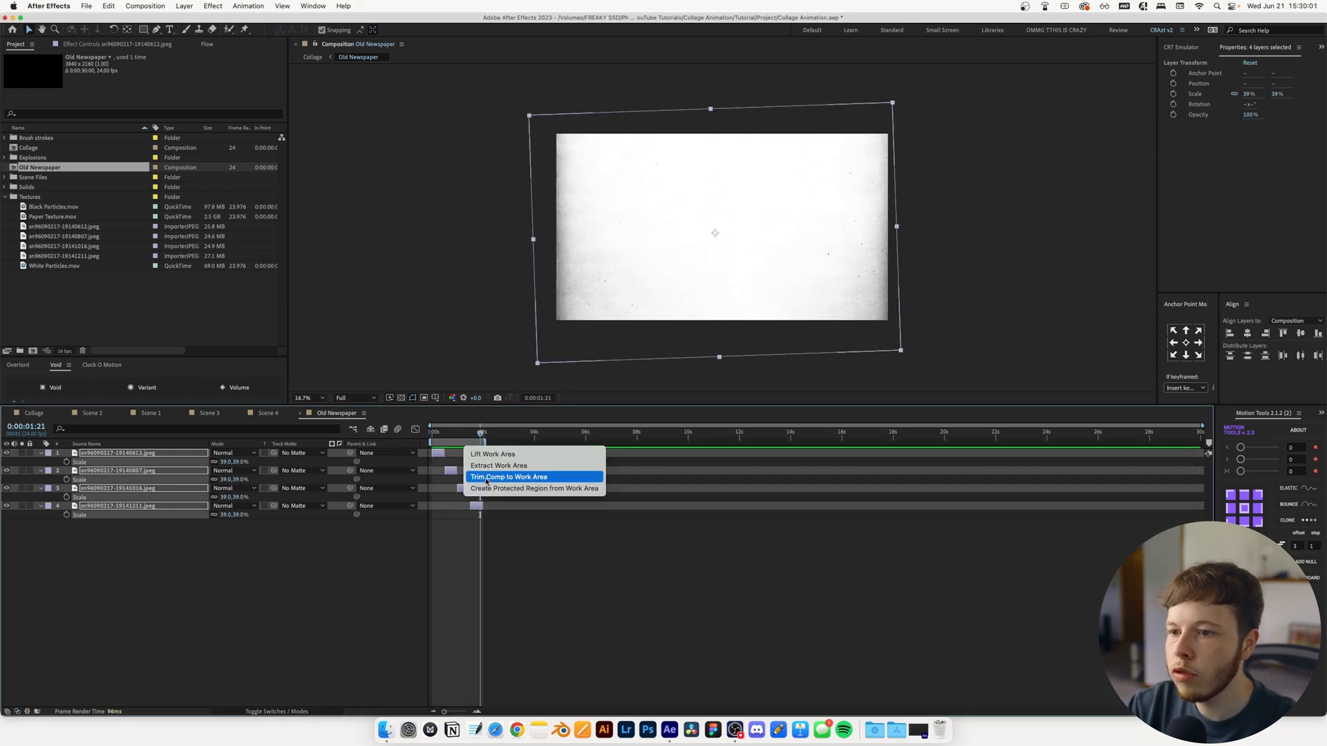
click(495, 477)
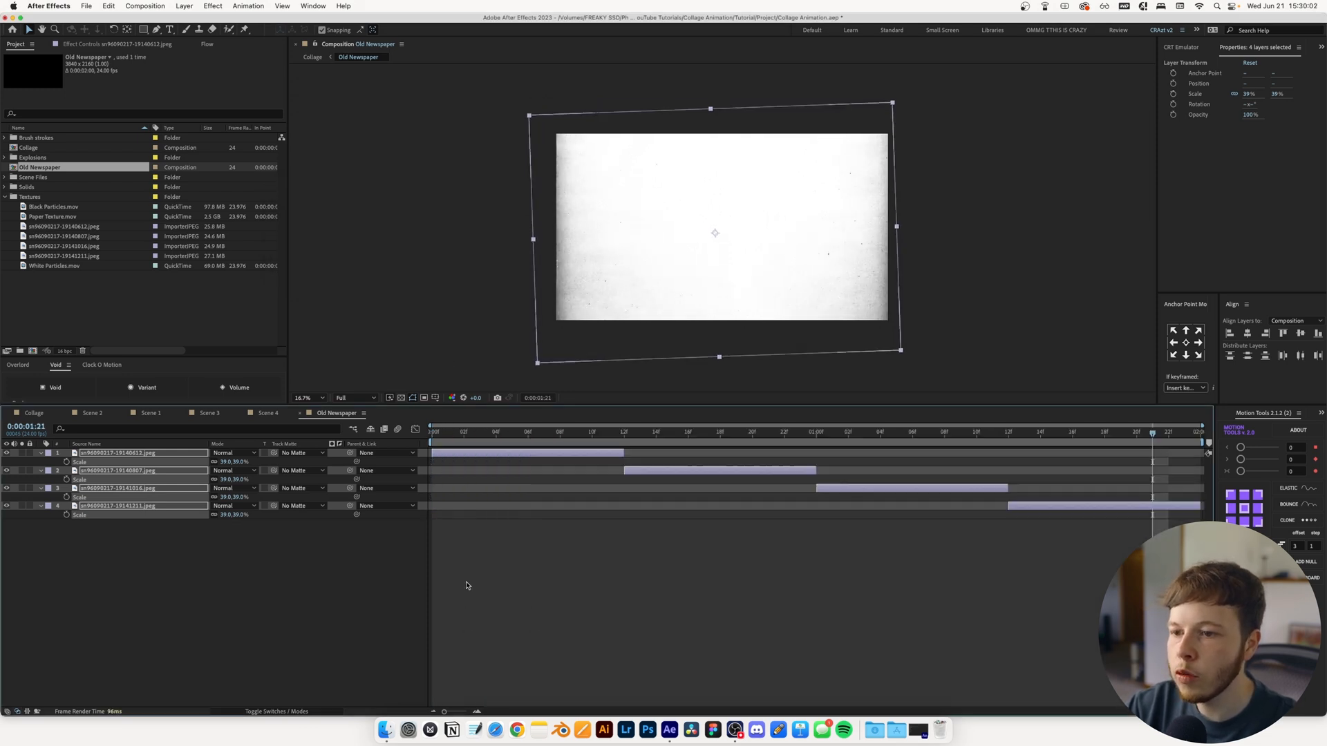
Enable time remapping on the Old Newspaper layer in the Collage composition, with its closing keyframe at 0:00:01:23
click(38, 414)
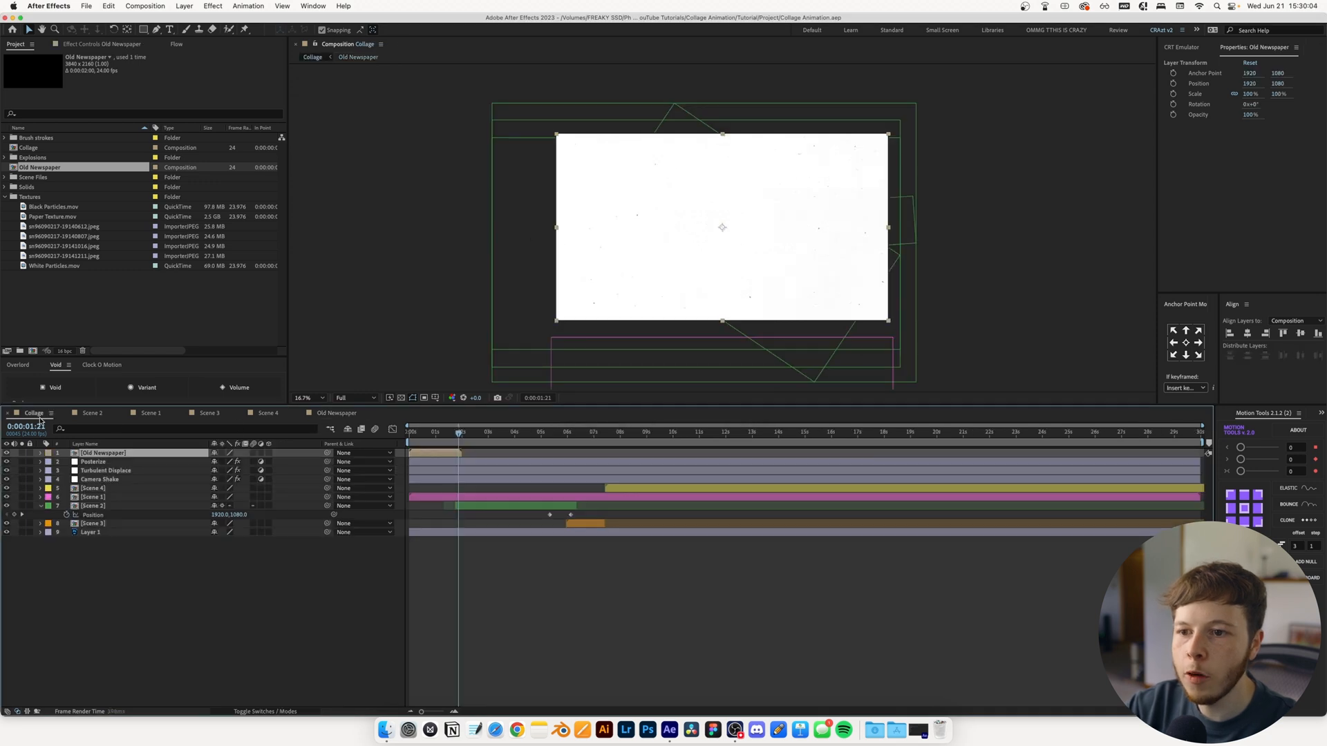
click(41, 454)
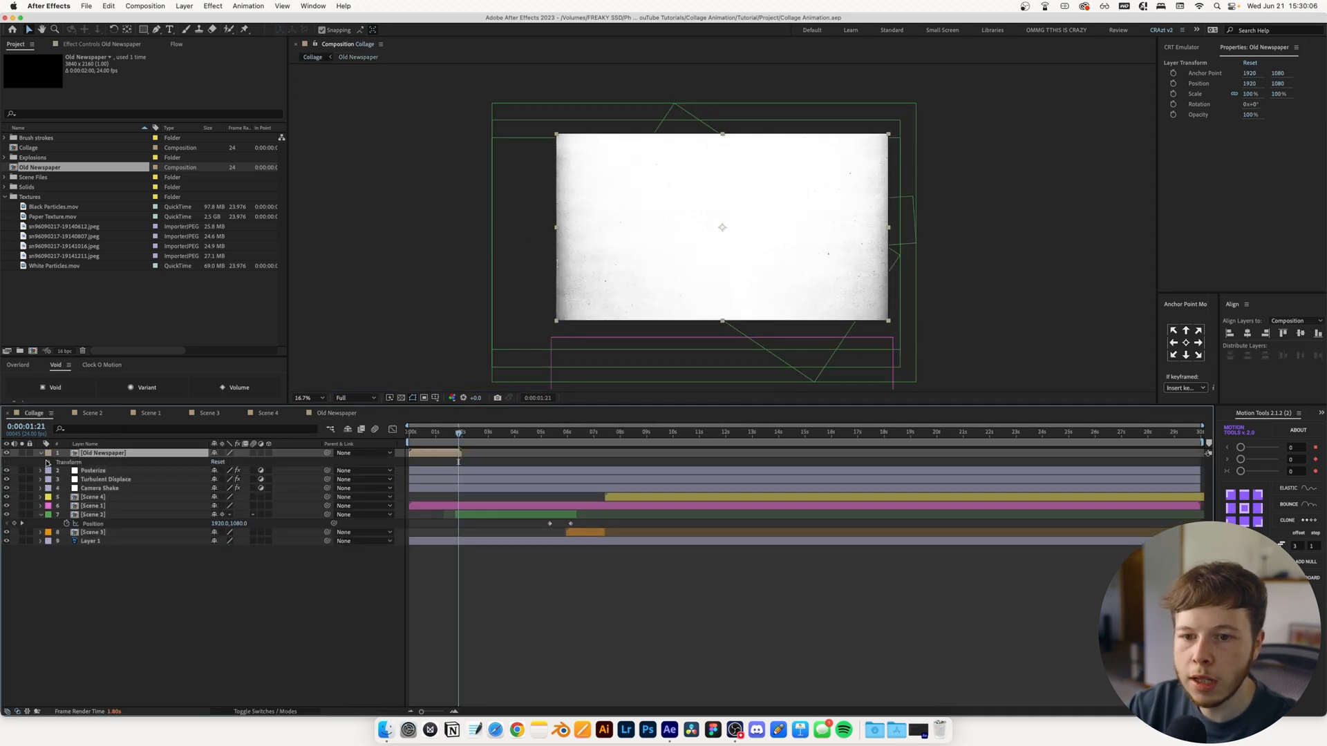
right_click(93, 454)
mouse_move(114, 455)
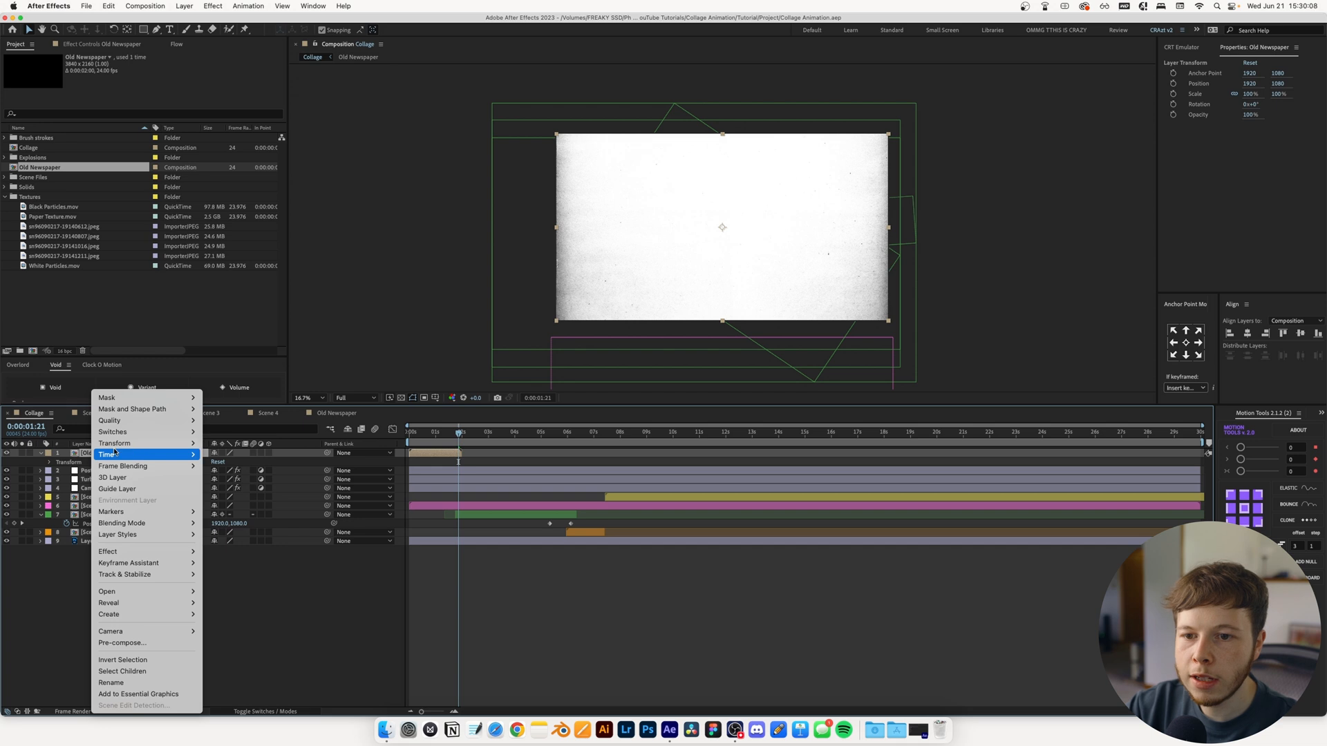
click(245, 455)
click(461, 437)
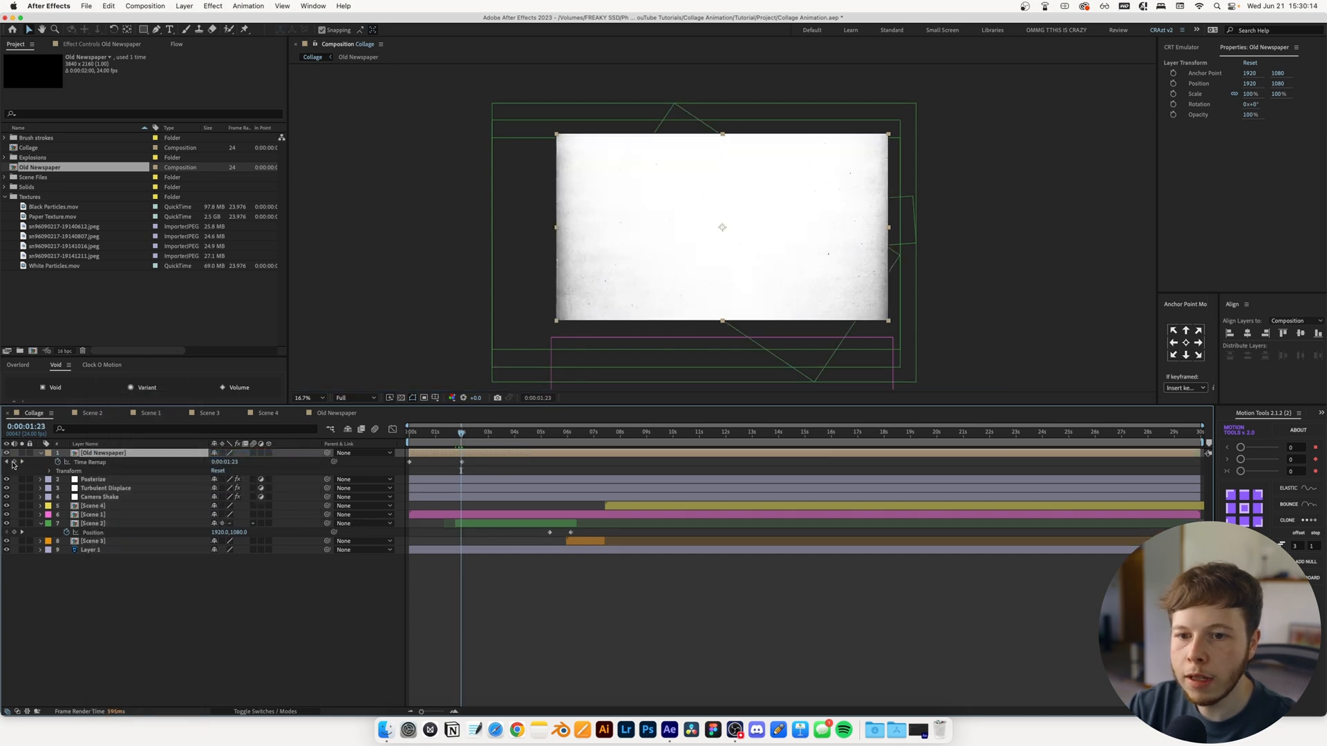
Add a loopOut() expression to the Old Newspaper layer's Time Remap property
alt+click(57, 462)
text(loop)
key(Down)
key(Return)
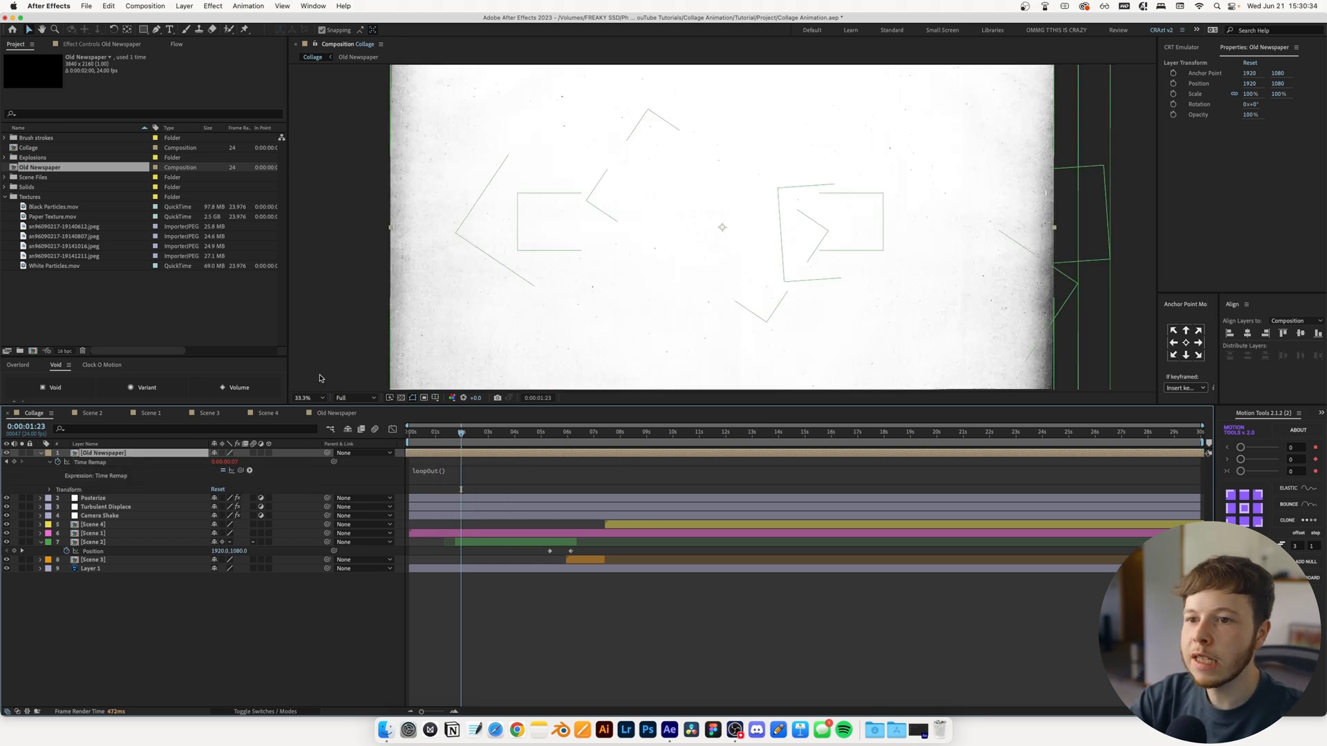
Set the Old Newspaper layer's blending mode to Multiply and check the texture over the collage around 0:00:06:03
click(308, 399)
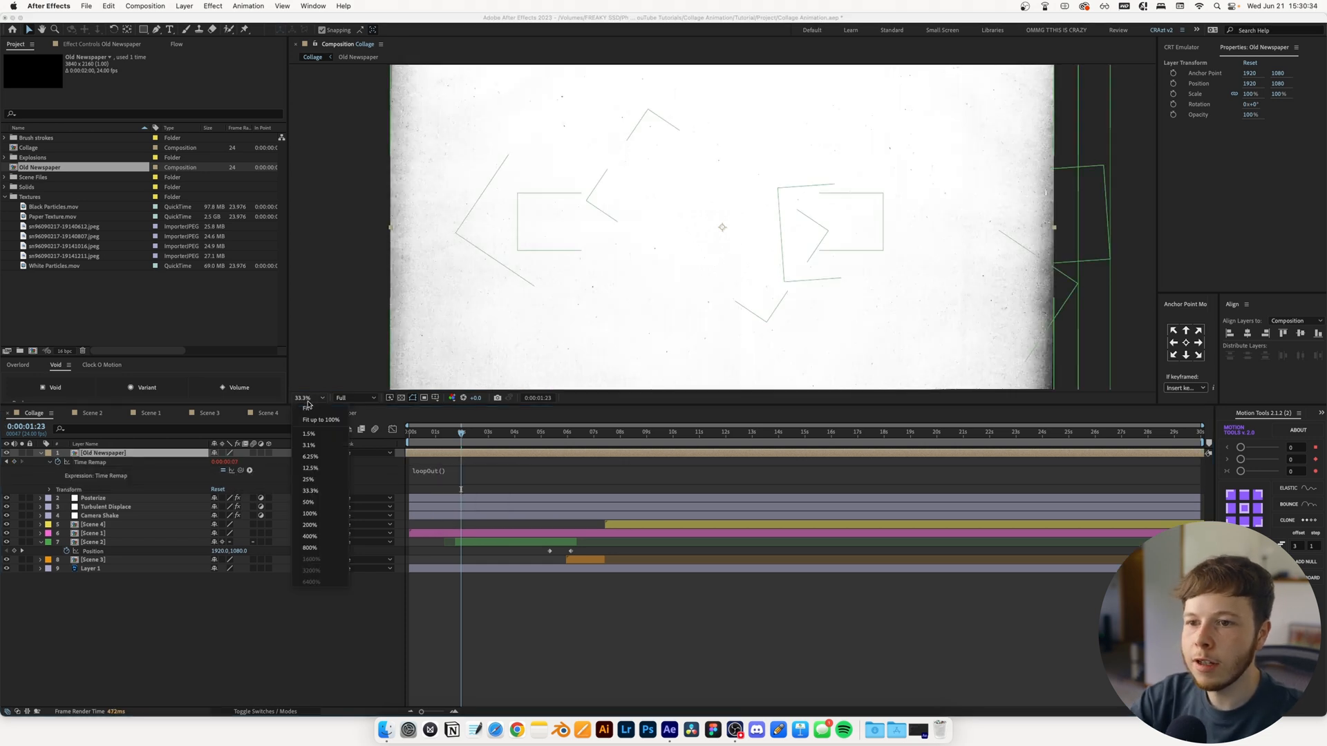
click(306, 407)
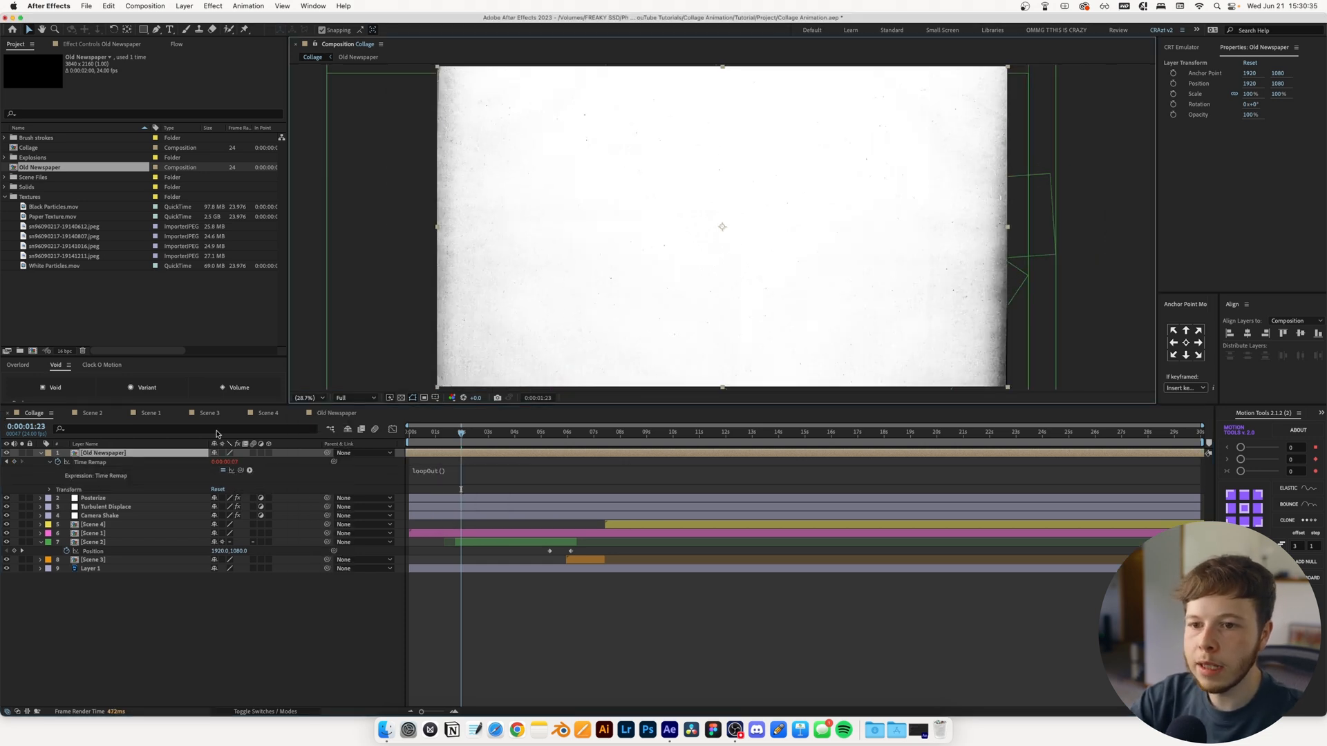
click(271, 711)
click(233, 453)
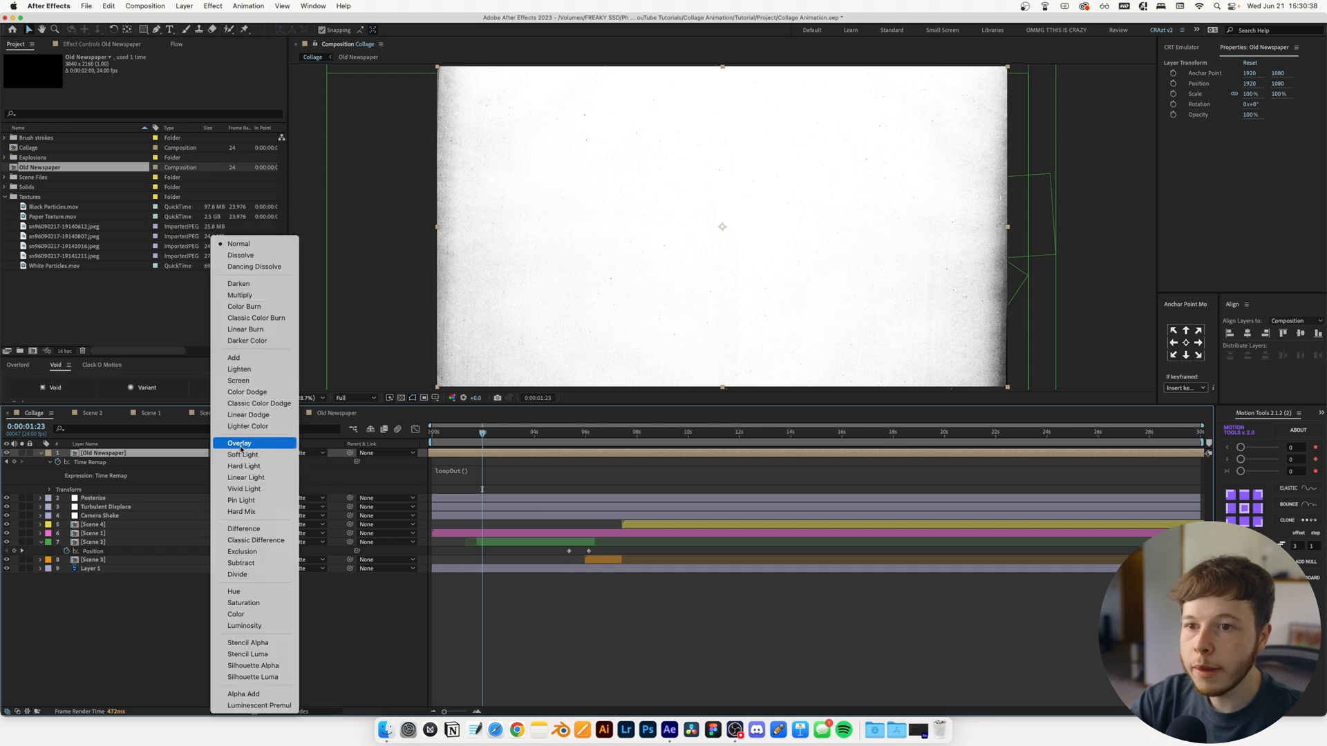
click(252, 302)
drag(511, 447, 589, 440)
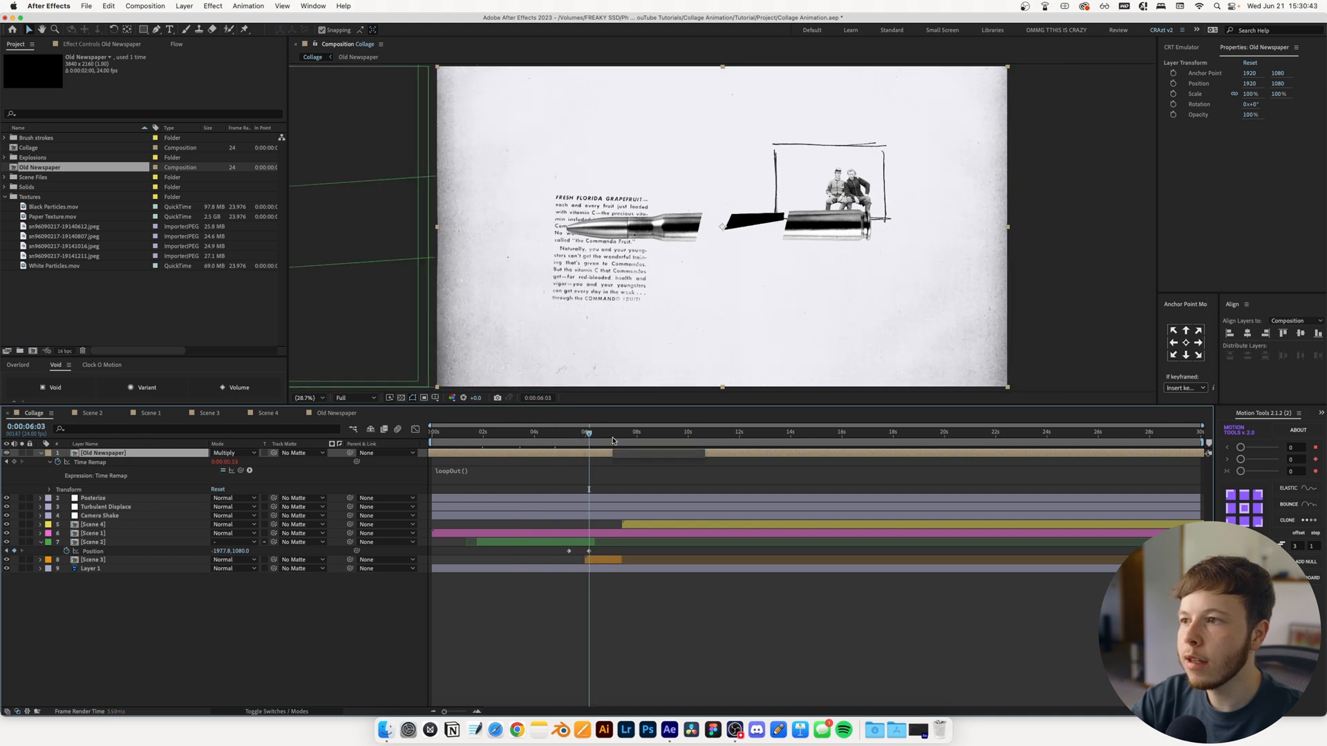
Add Black Particles.mov, Paper Texture.mov and White Particles.mov to the Collage composition above the Old Newspaper layer
click(228, 593)
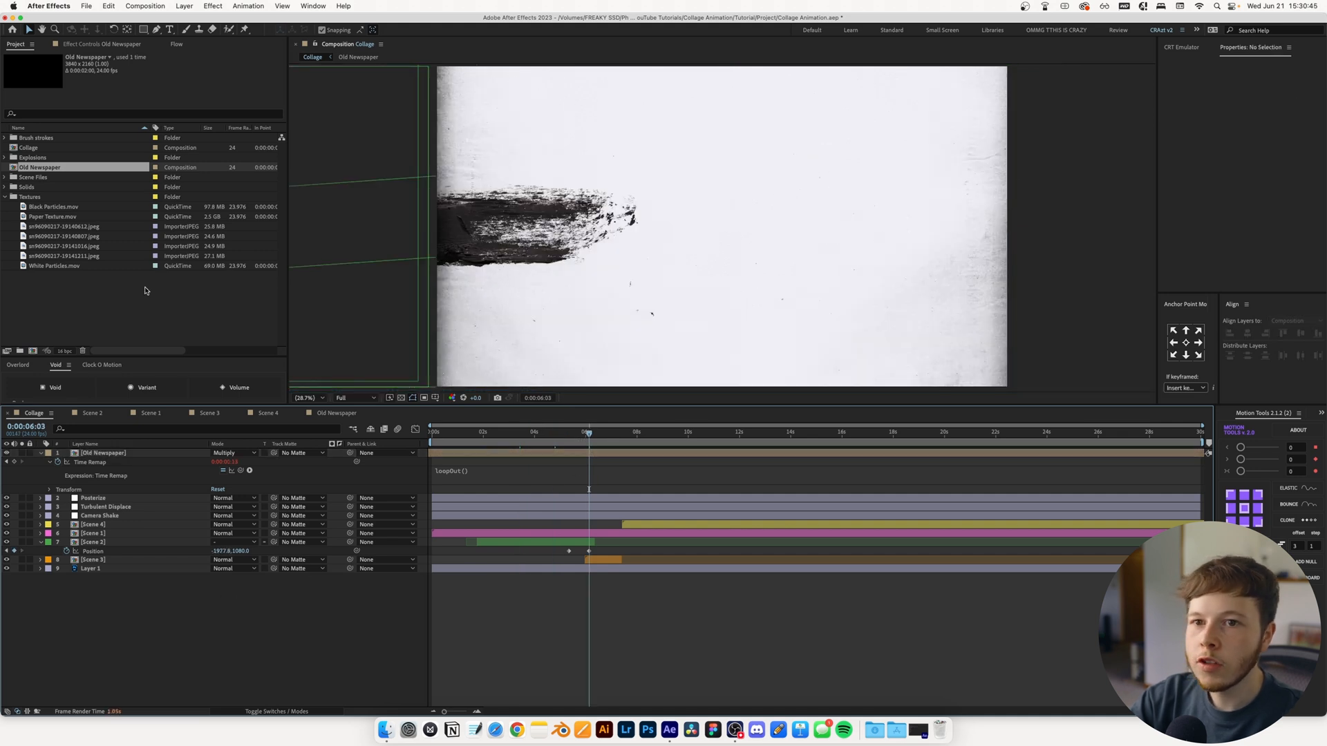
click(72, 206)
shift+click(69, 216)
super+click(63, 266)
drag(63, 267, 97, 458)
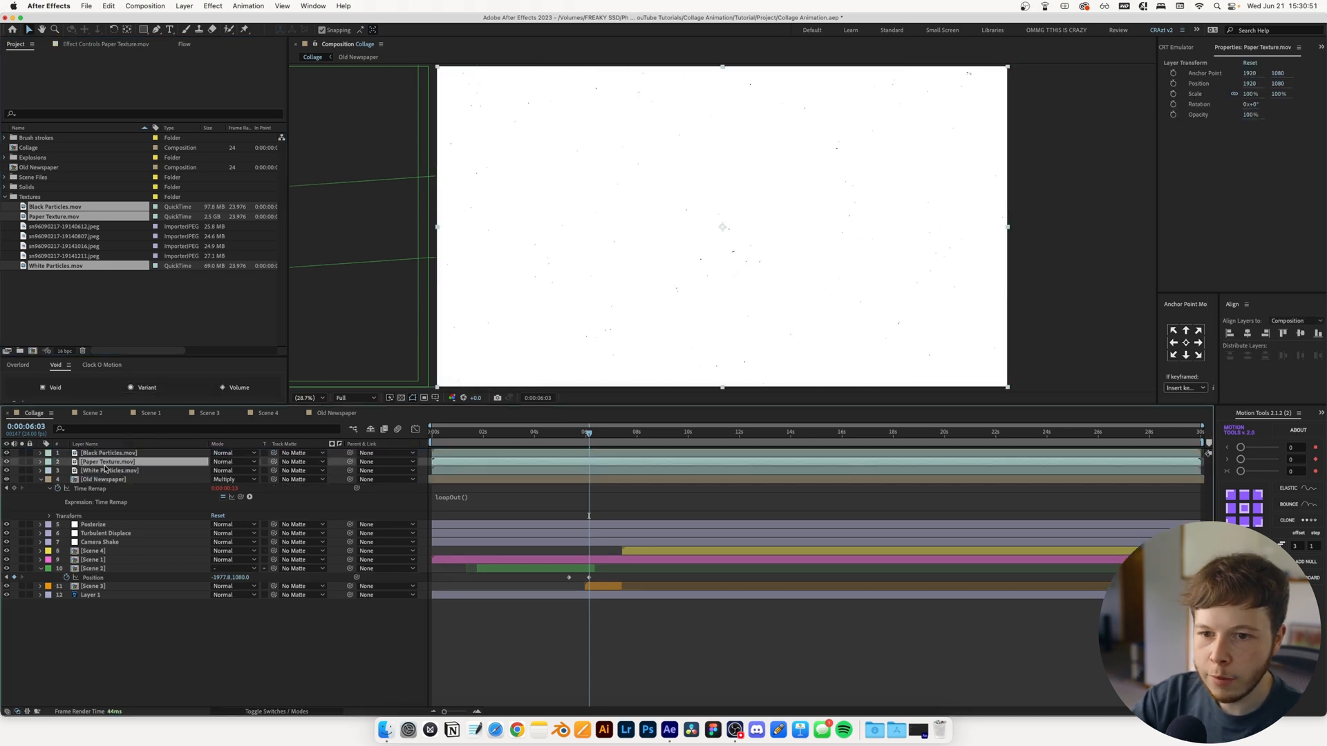
Move the White Particles layer above Paper Texture and flip it horizontally
click(103, 472)
drag(104, 472, 106, 462)
right_click(110, 463)
mouse_move(187, 444)
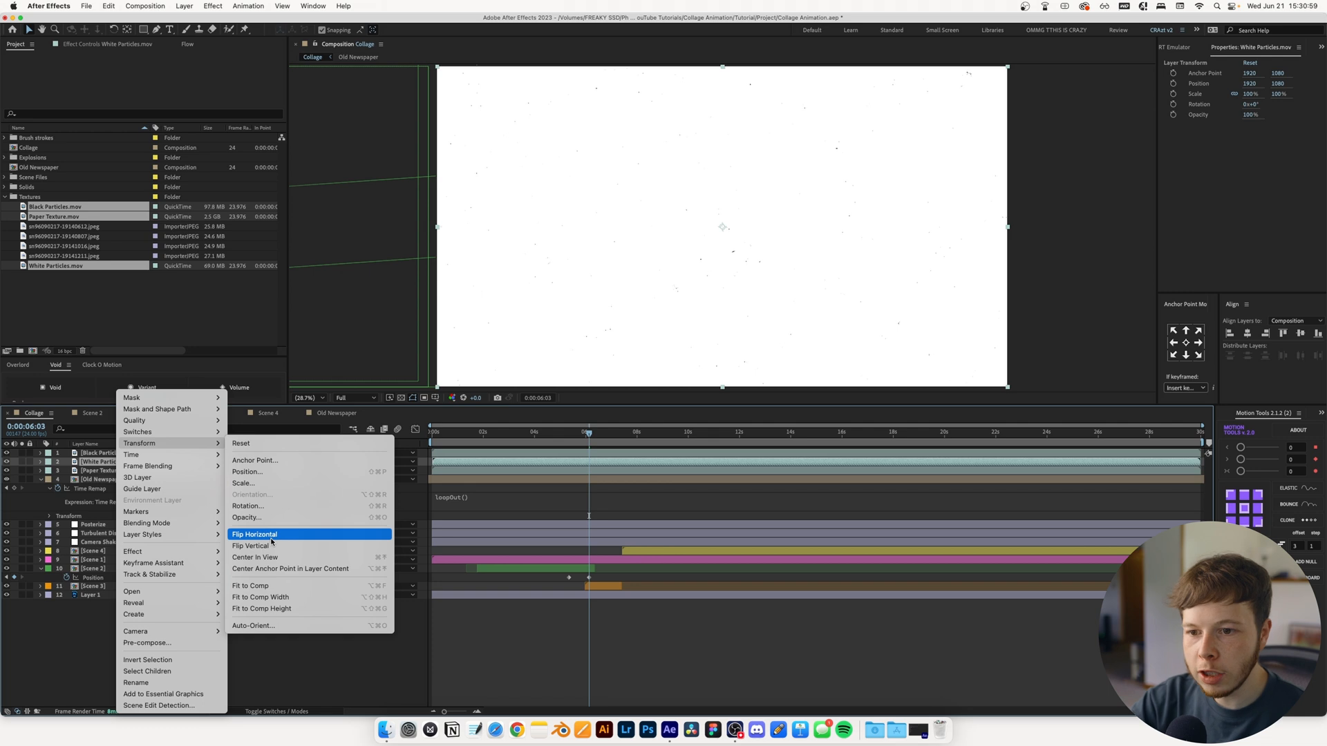
click(242, 586)
click(131, 648)
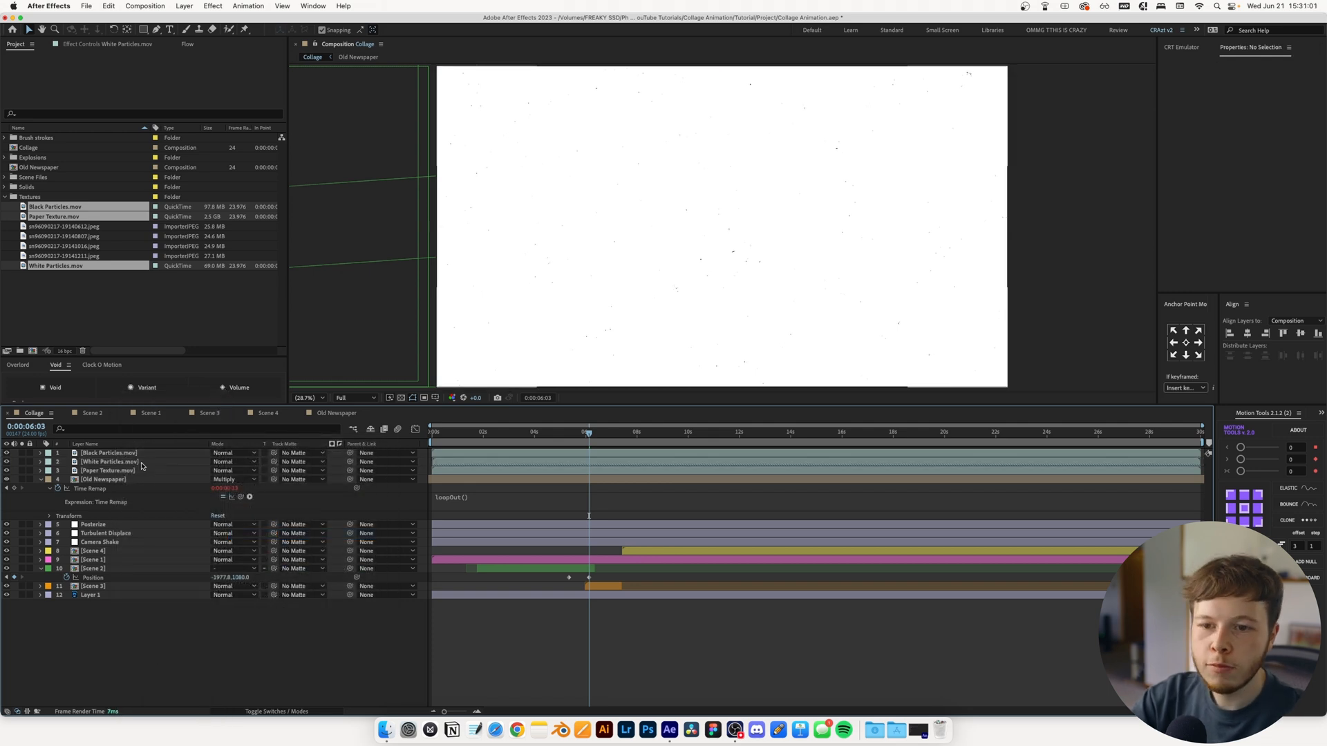
Set the Black Particles layer's blending mode to Multiply and the White Particles layer's to Add
click(108, 452)
click(234, 452)
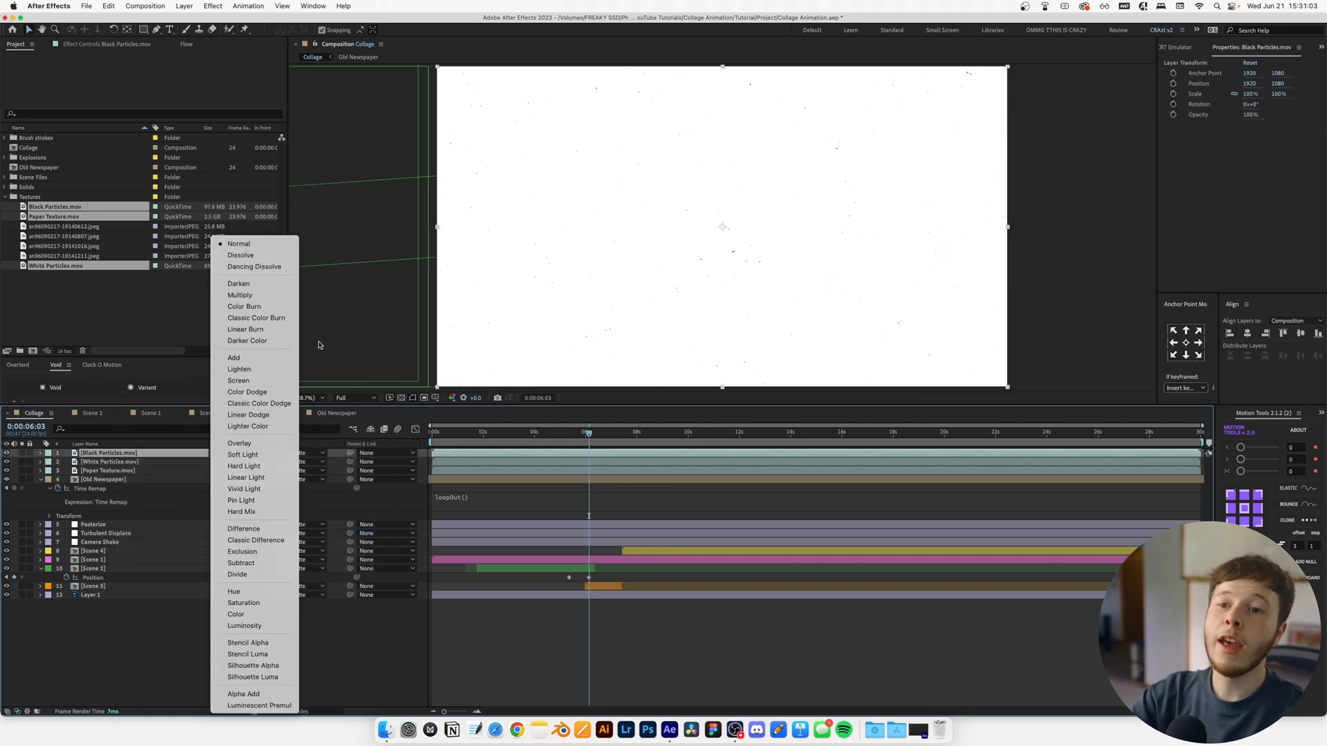
click(239, 295)
click(216, 463)
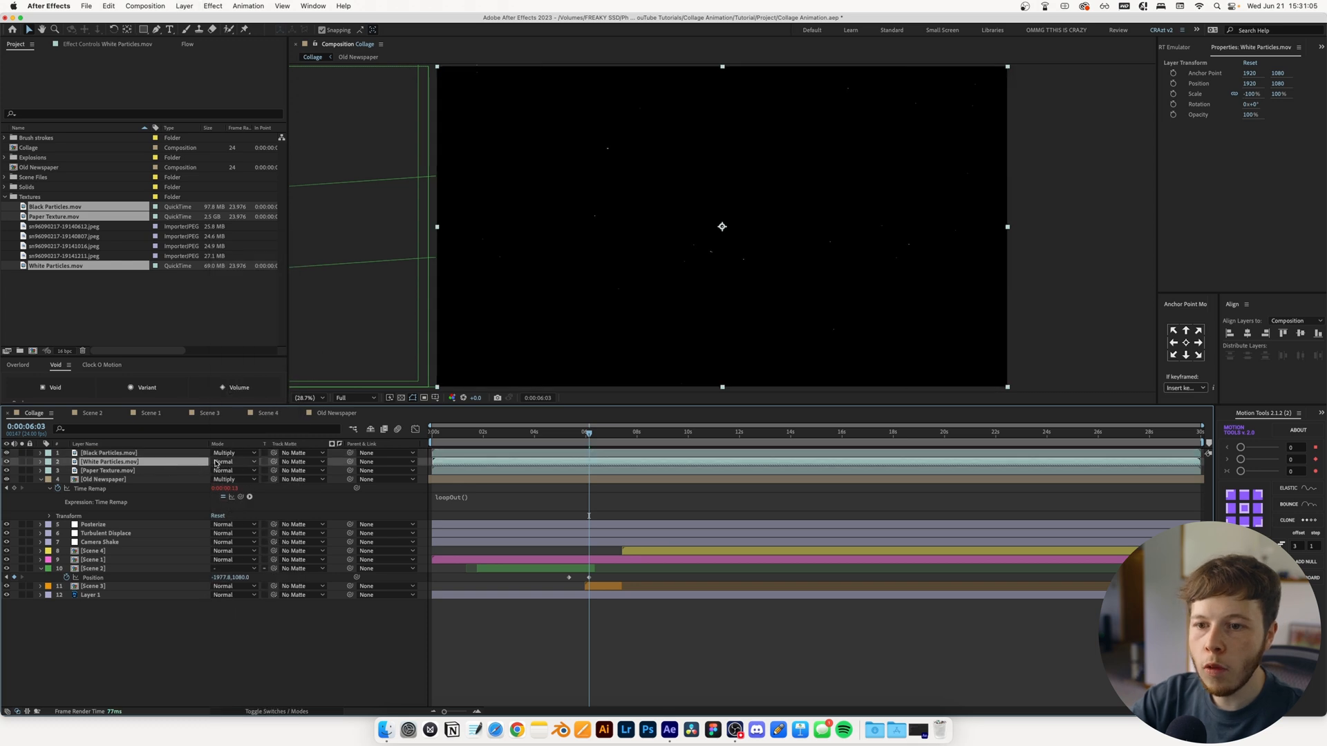
click(215, 463)
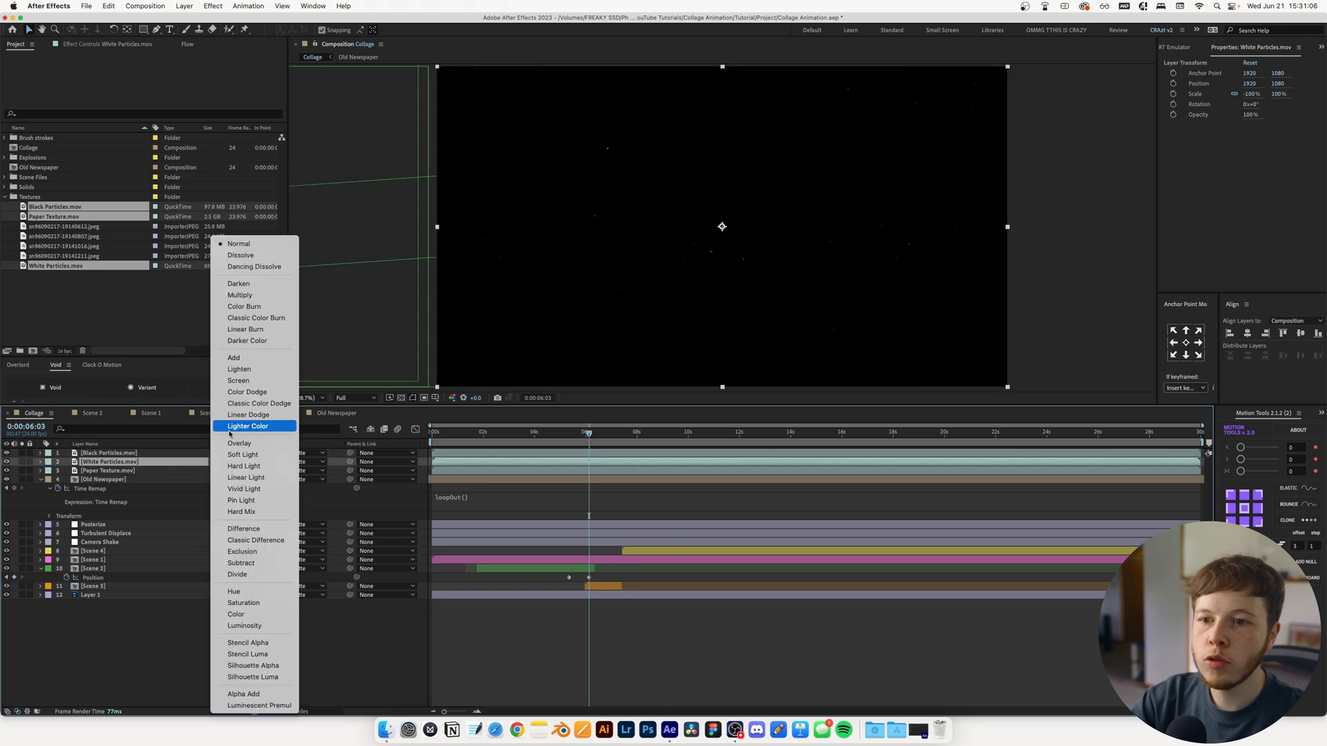
click(235, 358)
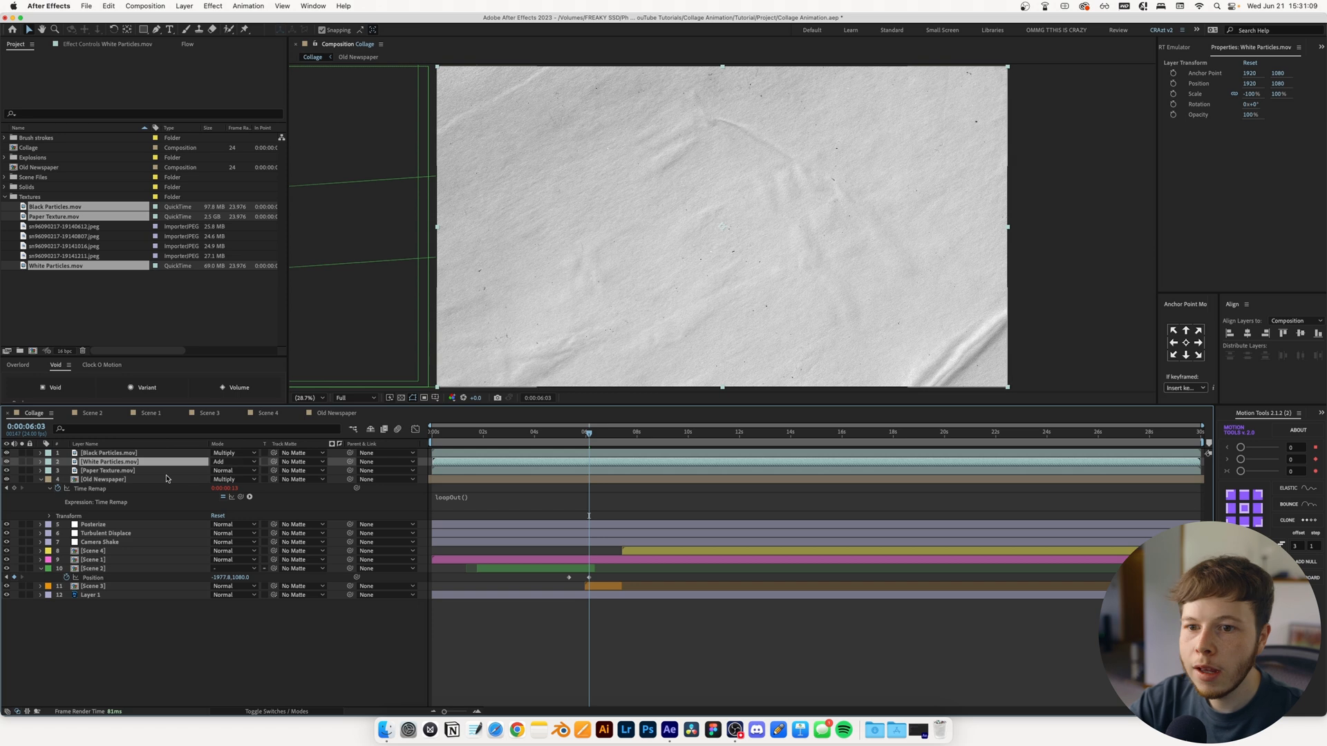
Set the Paper Texture layer's blending mode to Hard Light and its opacity to 30%
click(119, 472)
click(231, 471)
click(235, 446)
key(t)
click(220, 479)
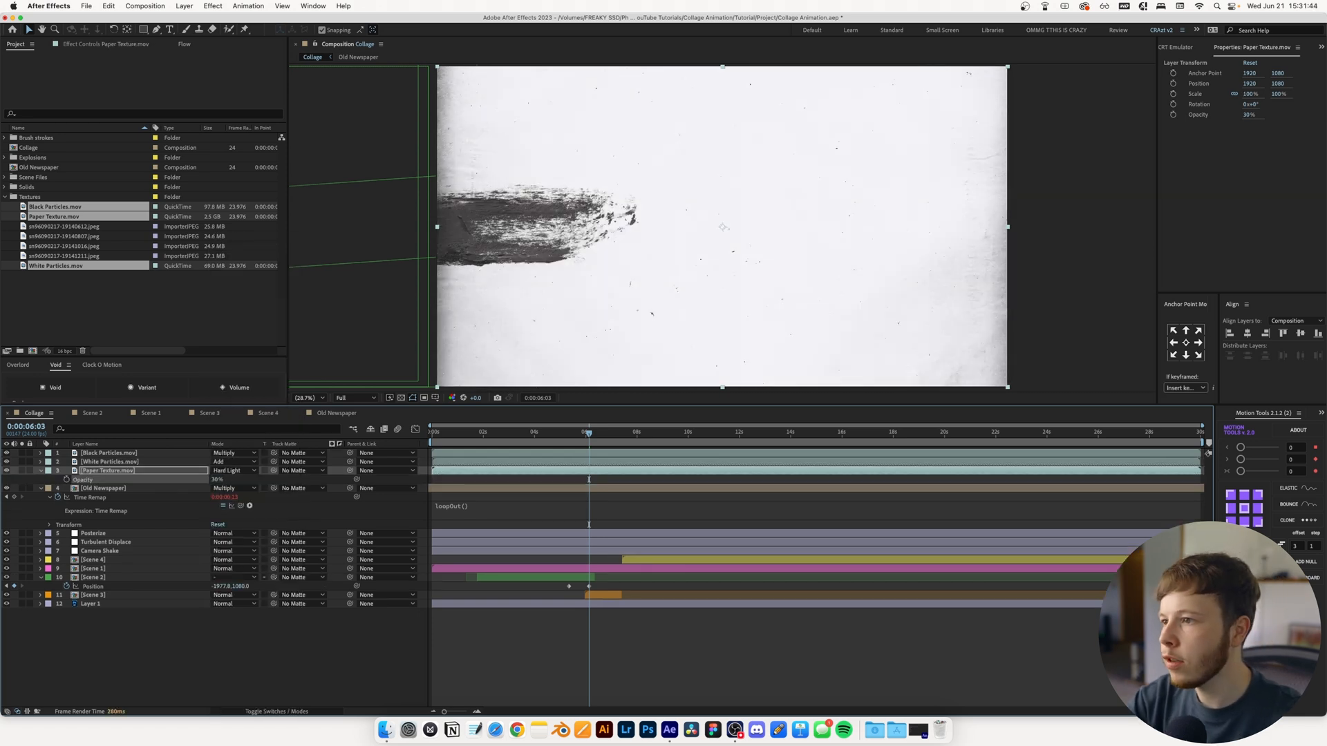
click(304, 636)
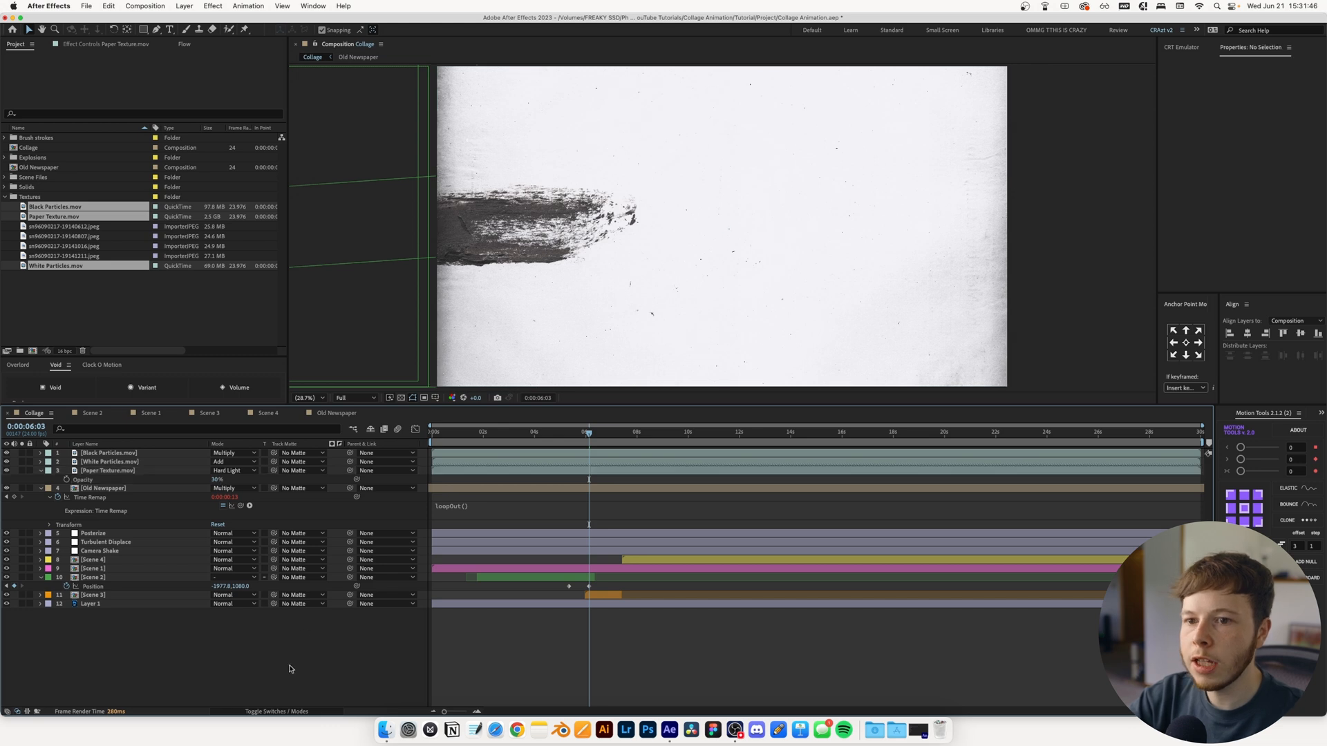
Create an adjustment layer at the top of the Collage composition and apply the Curves effect to it
key(super+alt+y)
key(ctrl+space)
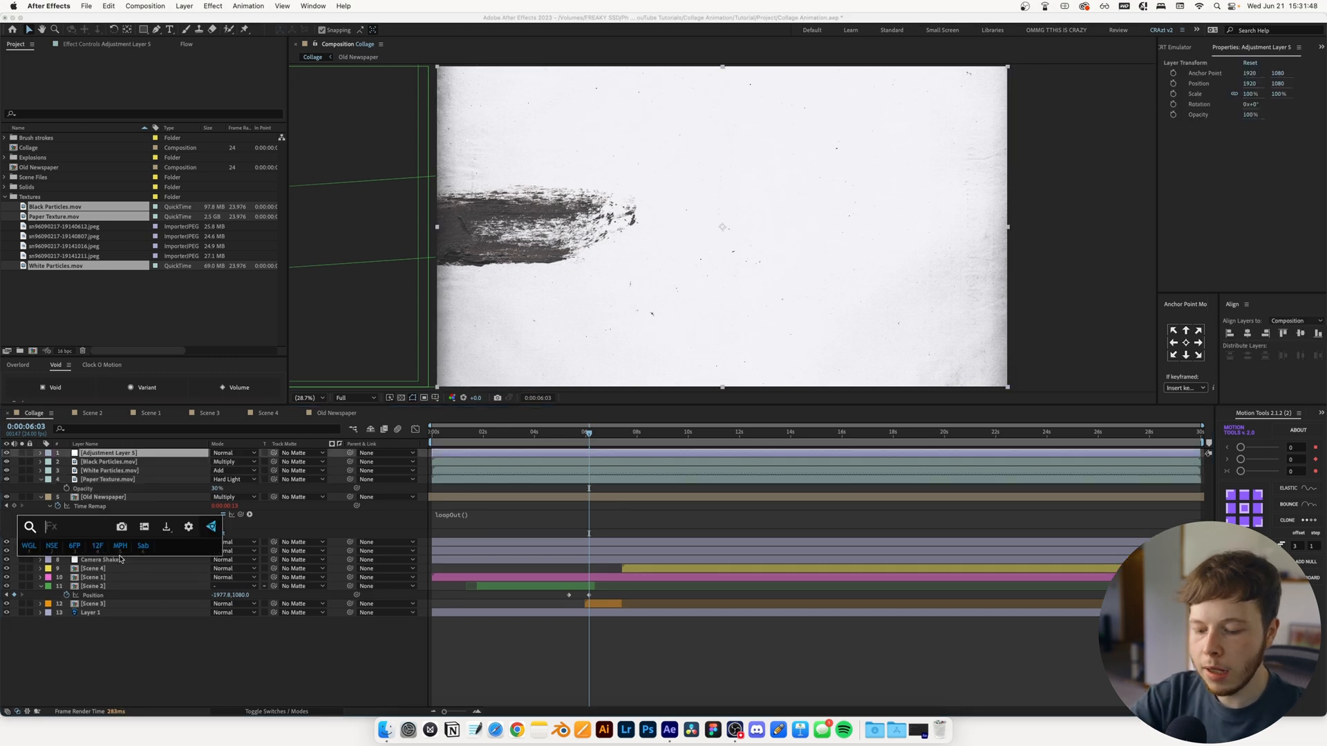
text(curv)
key(Return)
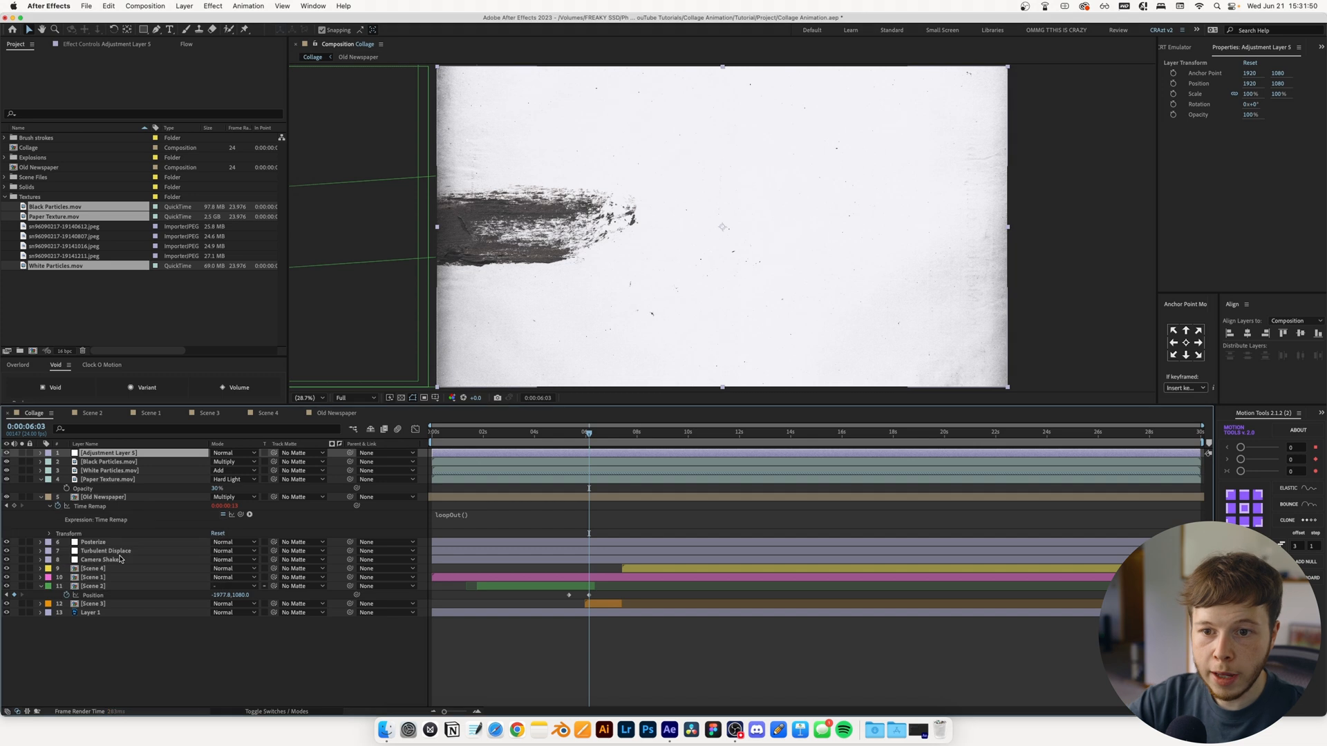
Move the two particle layers, Paper Texture and Old Newspaper together to just below the Posterize layer
click(107, 480)
click(101, 497)
shift+click(97, 461)
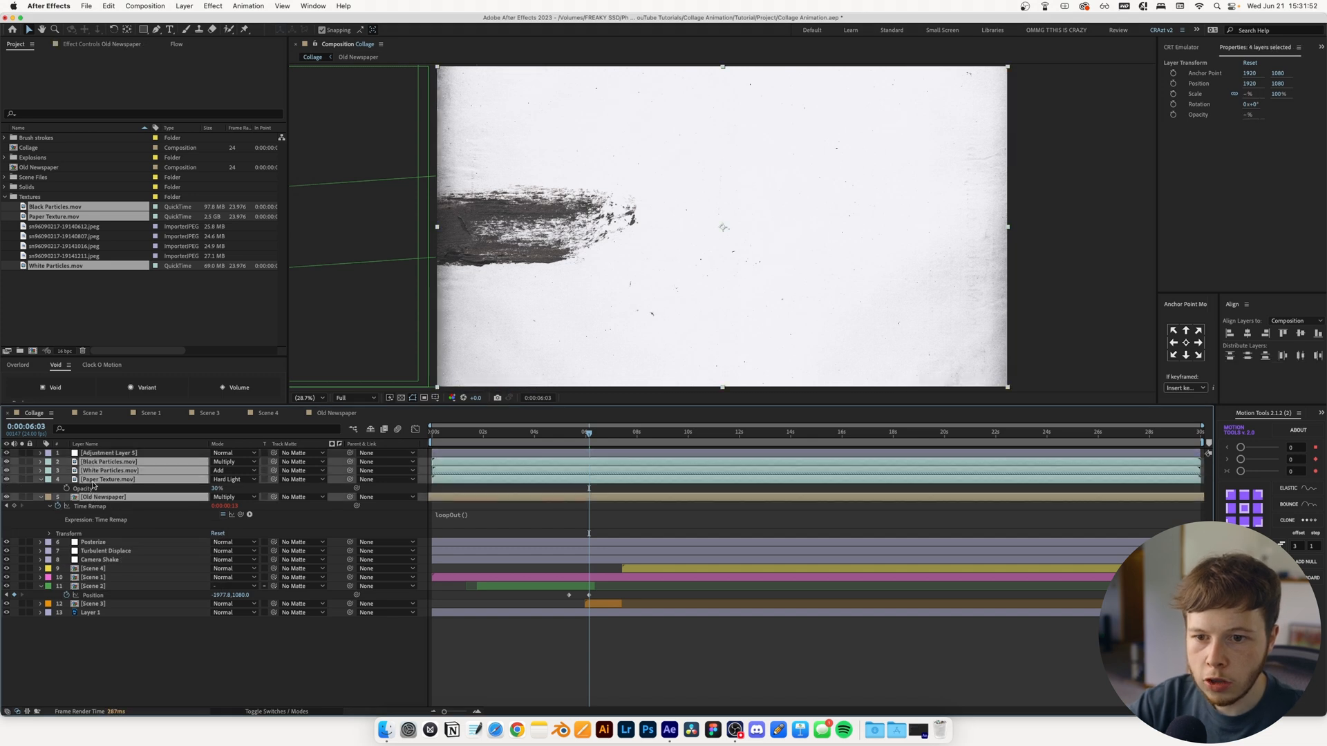
key(super+bracketleft)
Rename the topmost adjustment layer as Curves
click(102, 453)
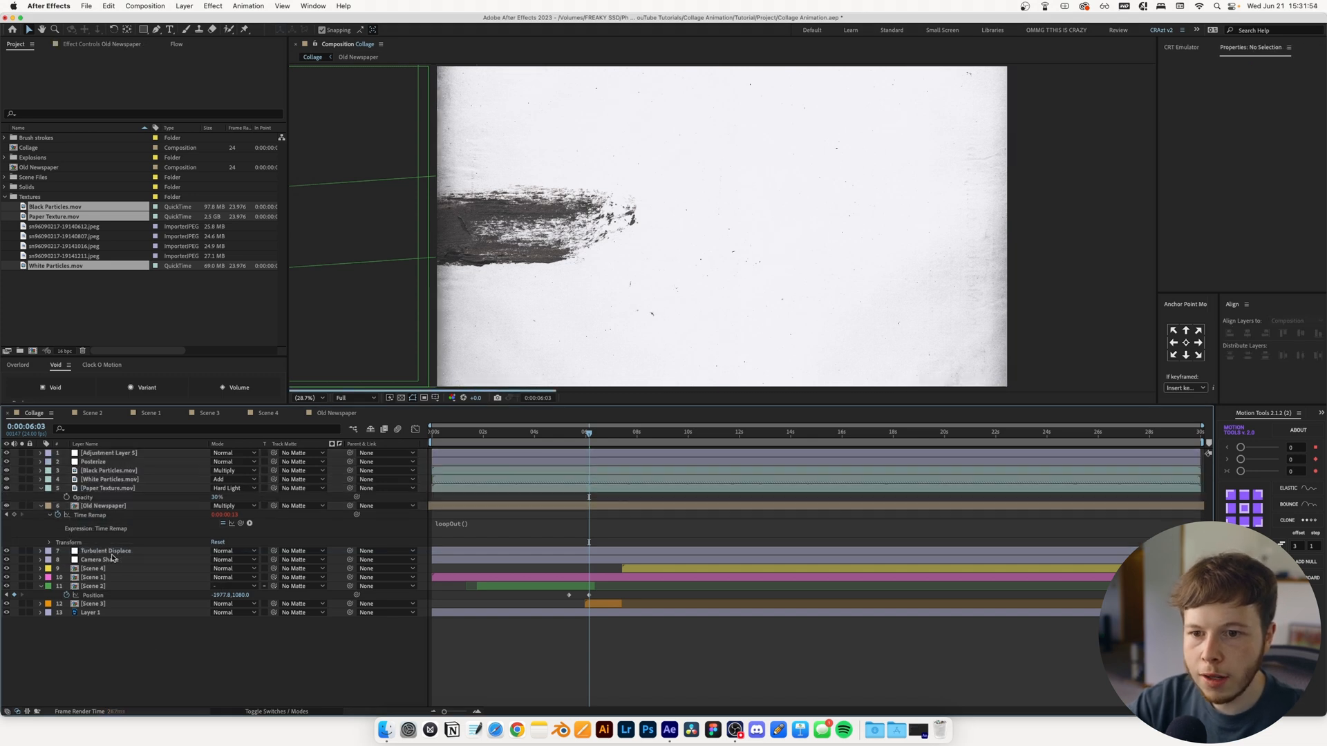
key(Return)
text(Curves)
key(Return)
Pull the lower part of the RGB curve slightly down to darken the image, and save the project
click(85, 45)
drag(54, 207, 58, 210)
click(491, 434)
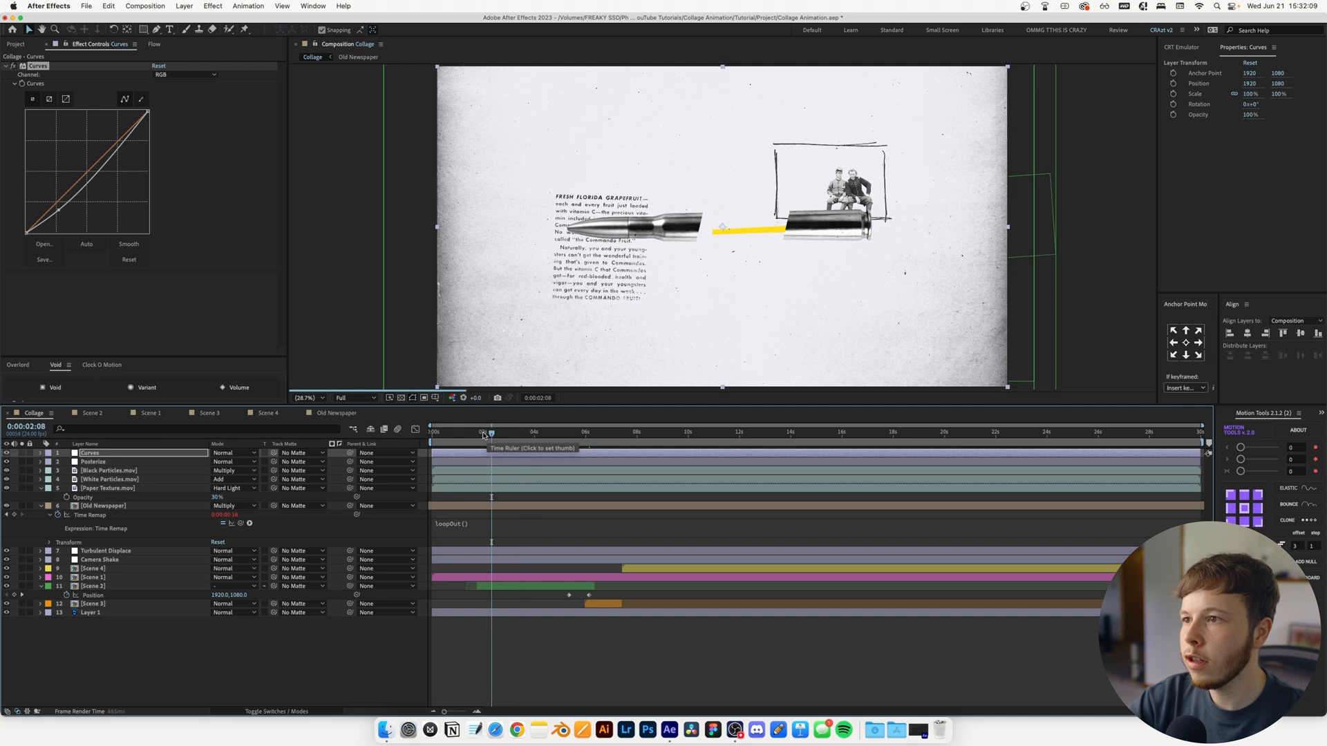
key(super+s)
Create another adjustment layer above Curves and name it Noise
click(189, 643)
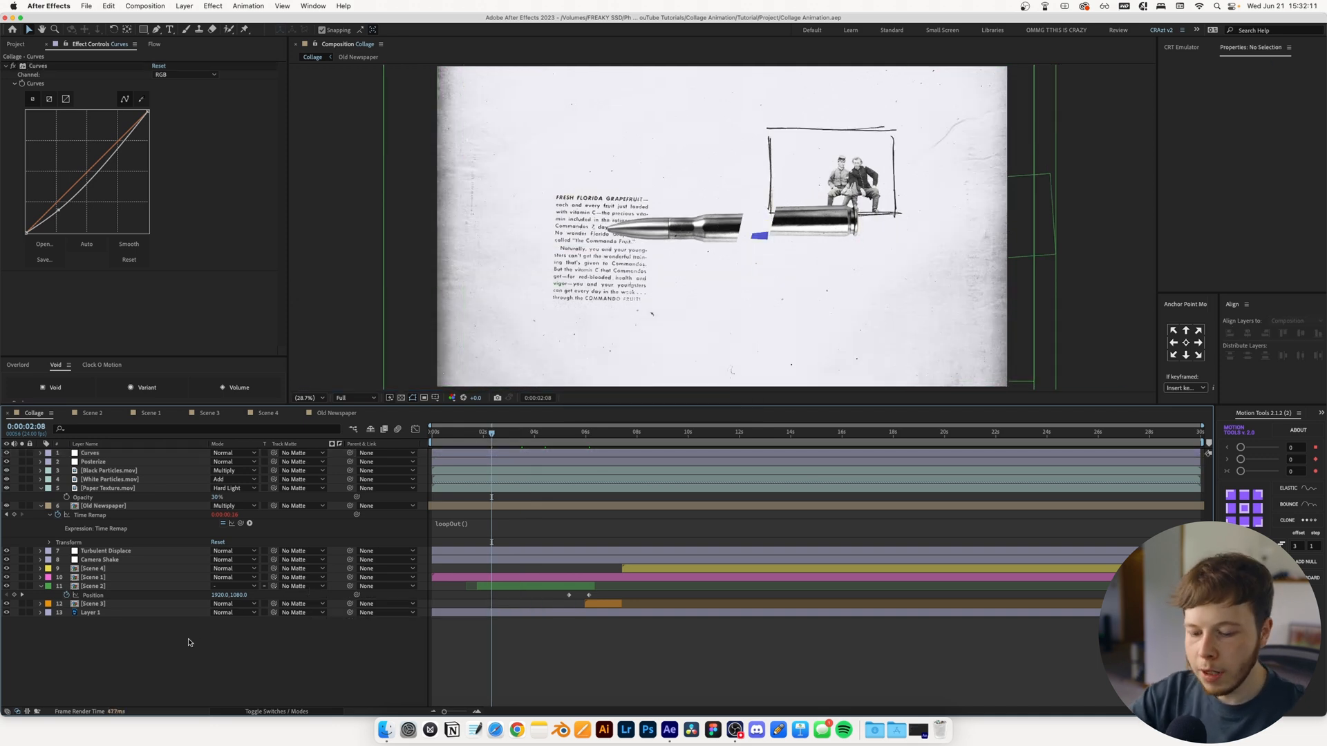
key(super+alt+y)
key(Return)
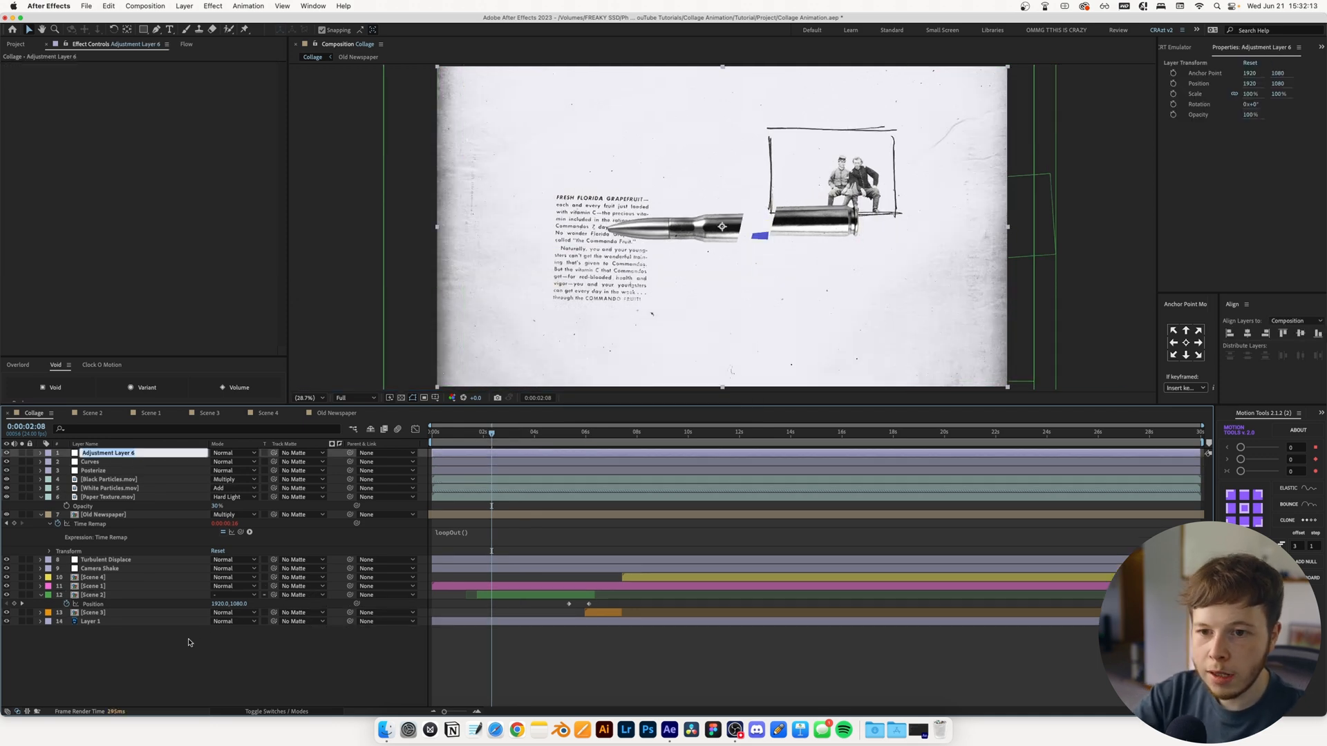
text(Noise)
key(Return)
Apply Noise HLS Auto to the Noise layer, with the noise type set to Grain and lightness to 7%
key(ctrl+space)
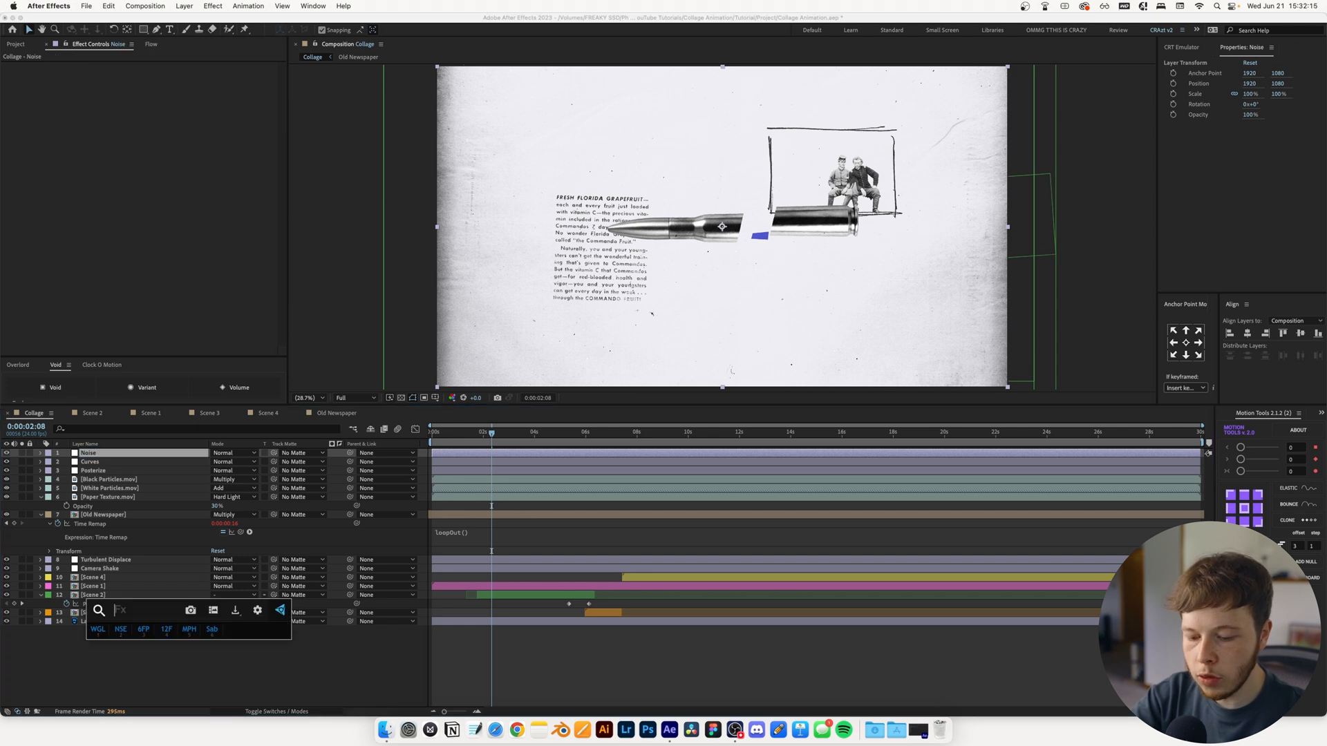
text(noise)
key(Down)
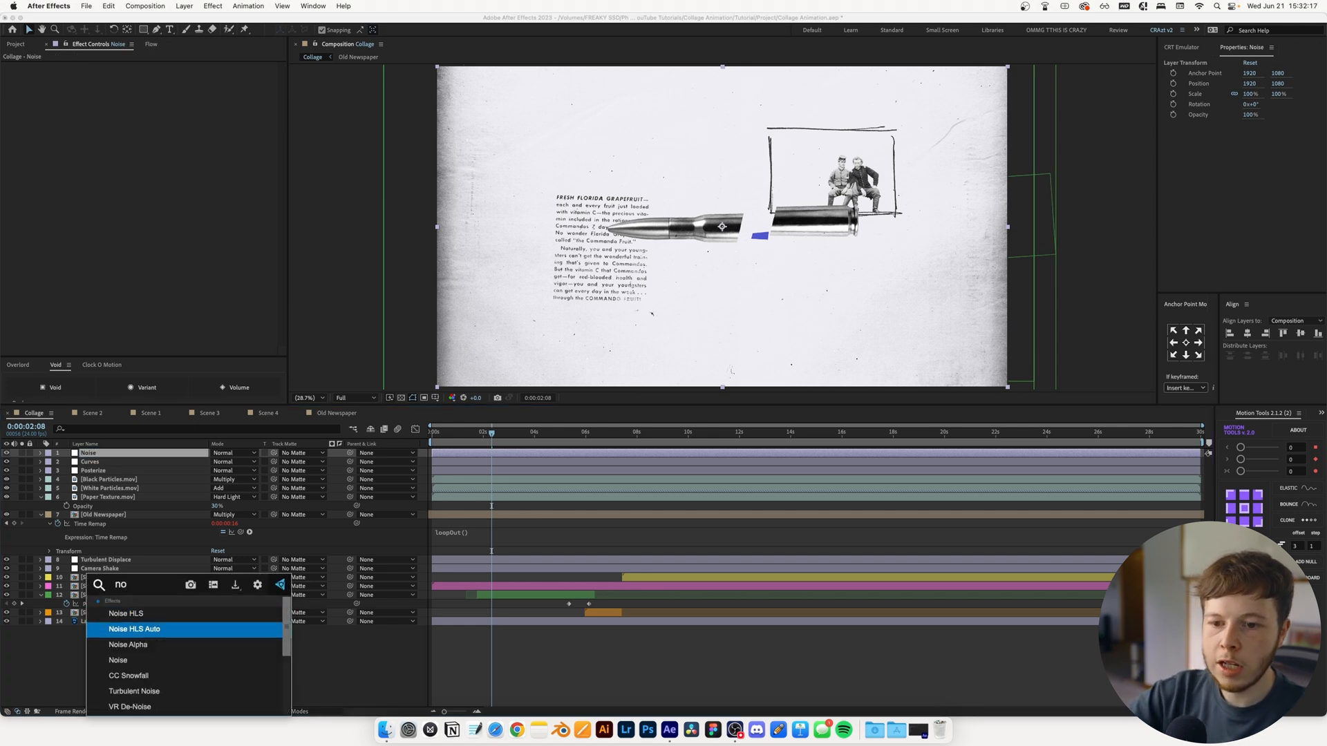
key(Return)
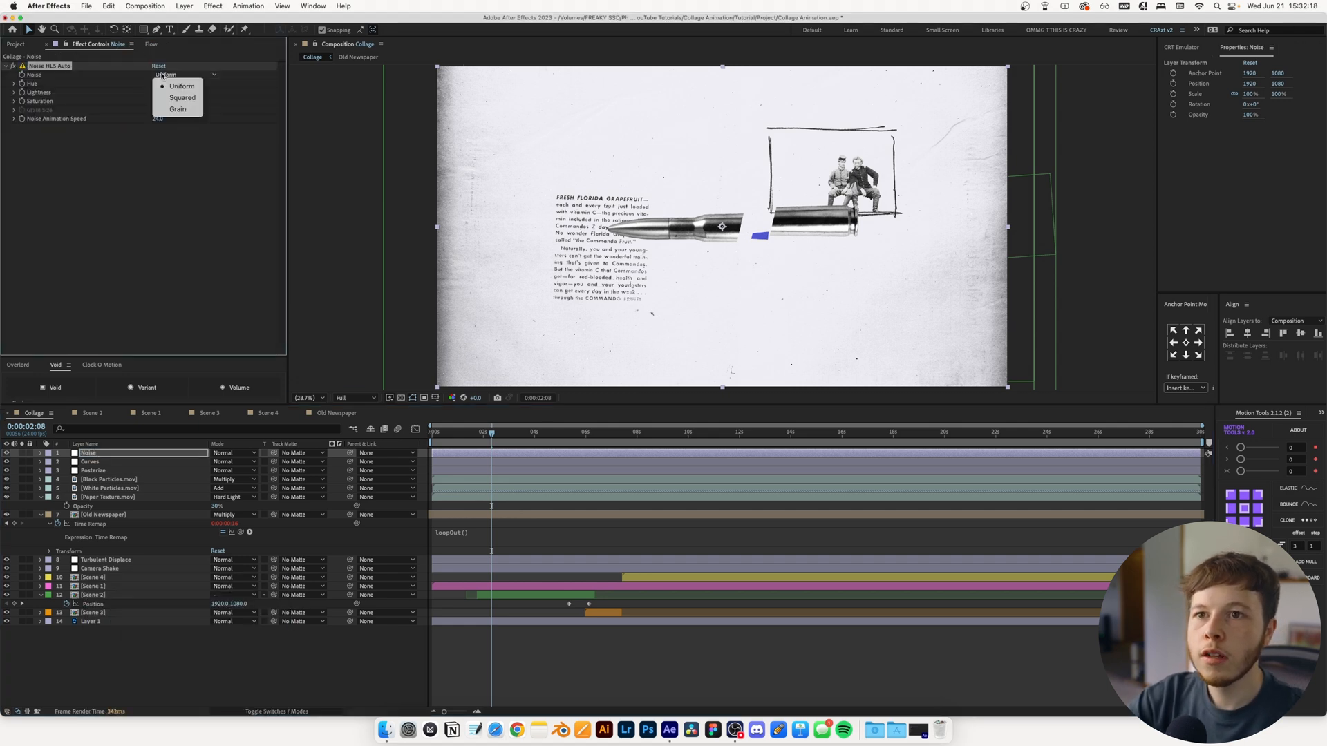
click(178, 110)
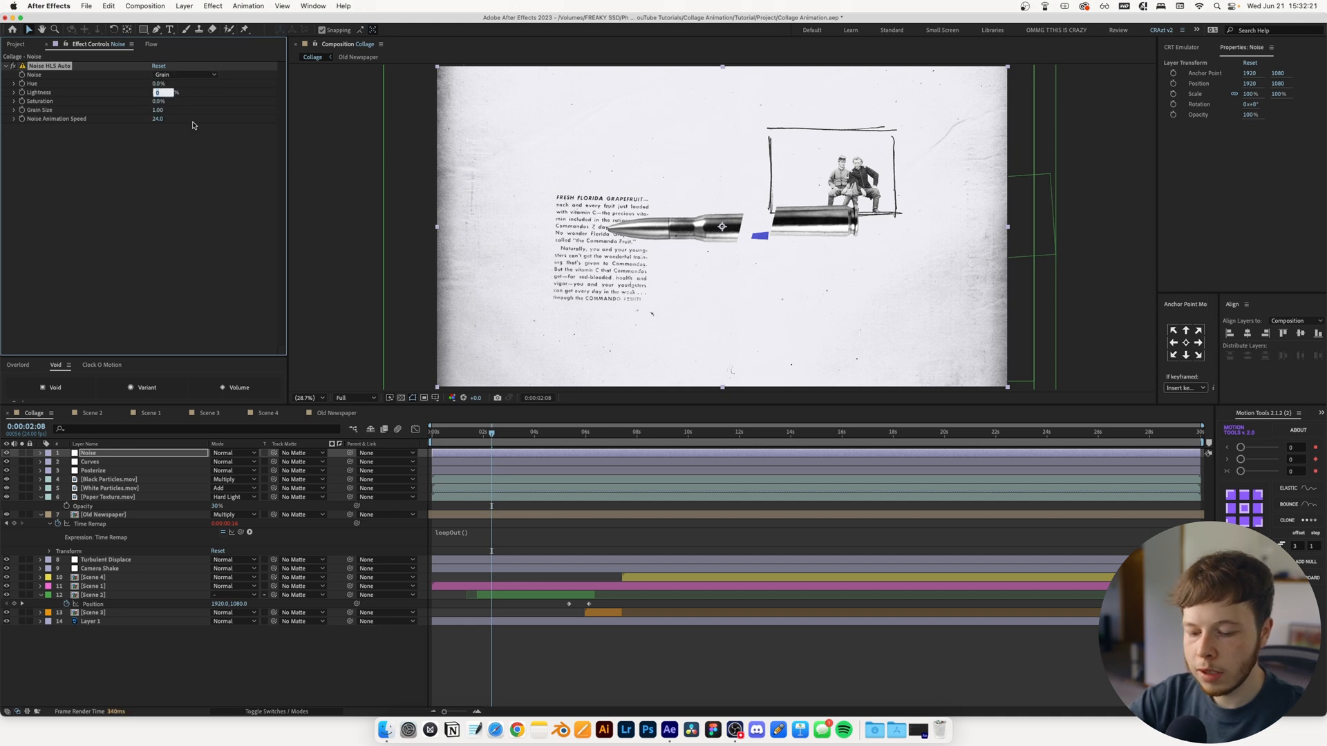
text(7)
key(Return)
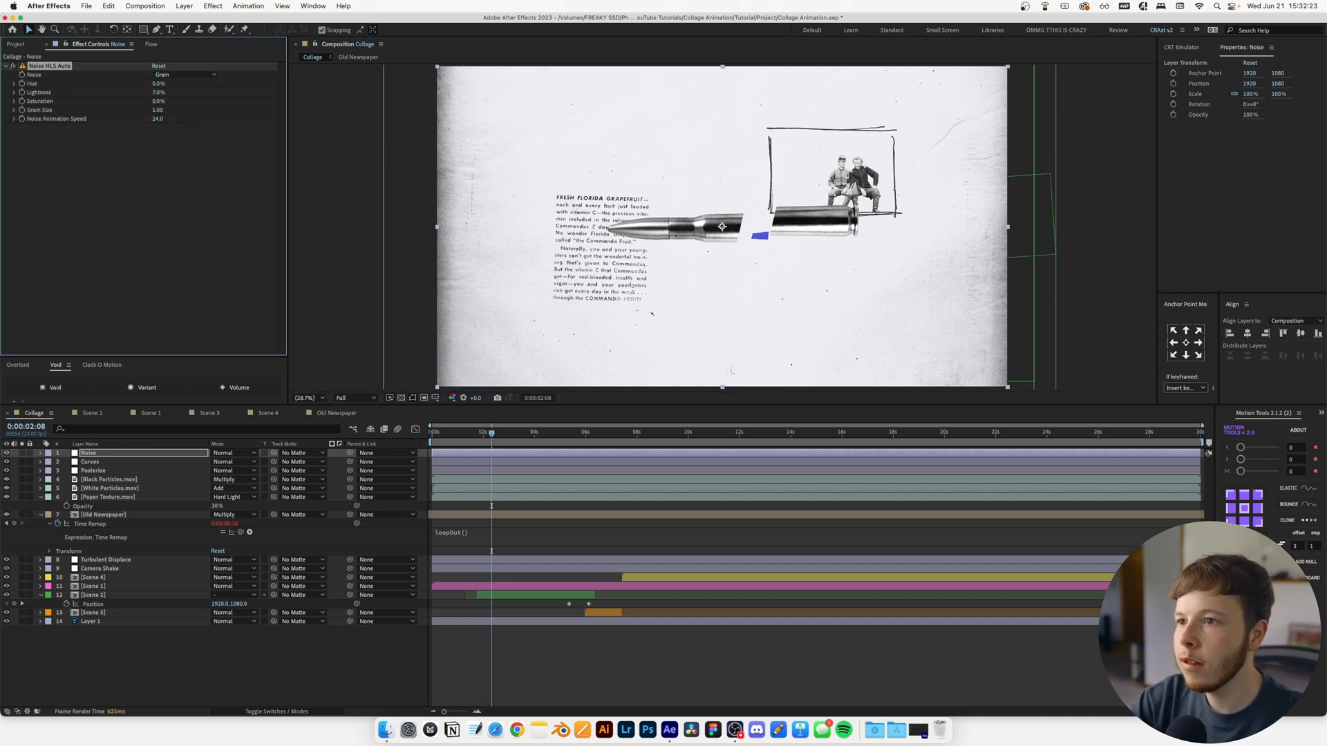
Duplicate the Noise HLS Auto effect and set the original effect's grain size to 0.30
key(super+d)
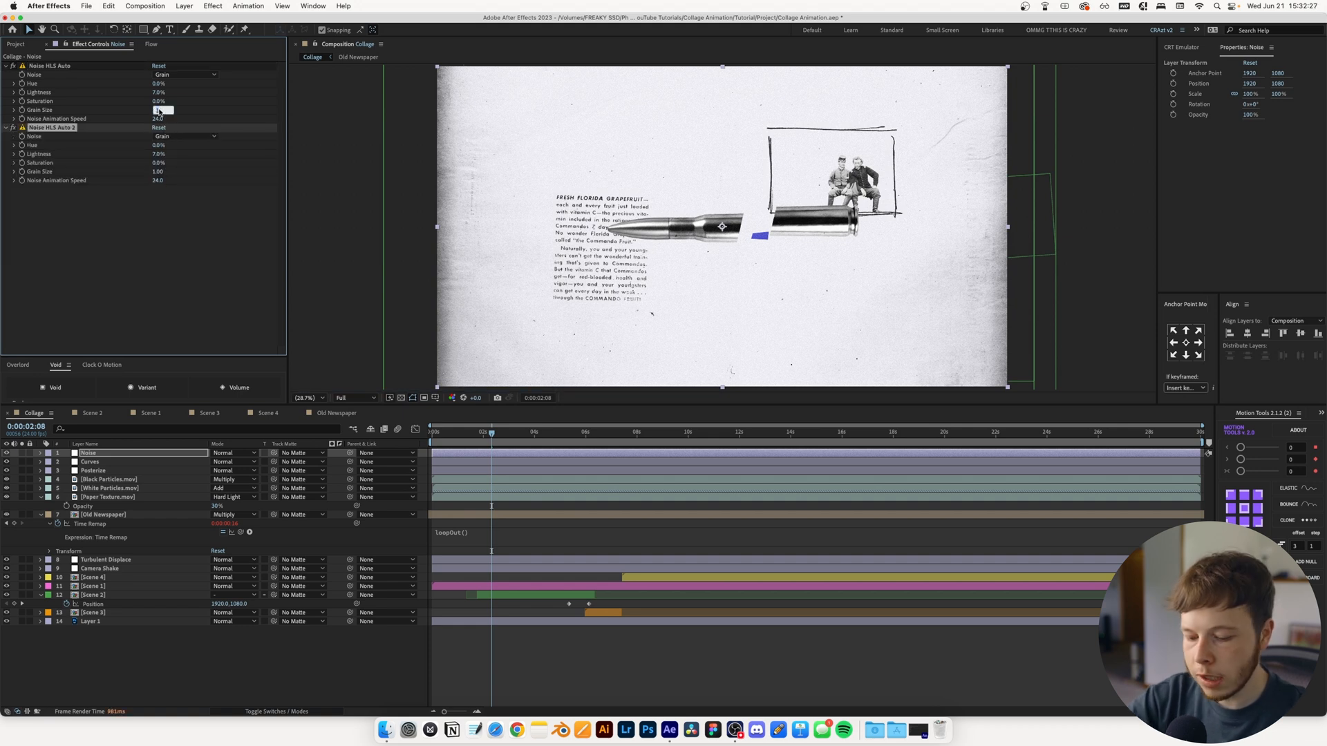
key(Return)
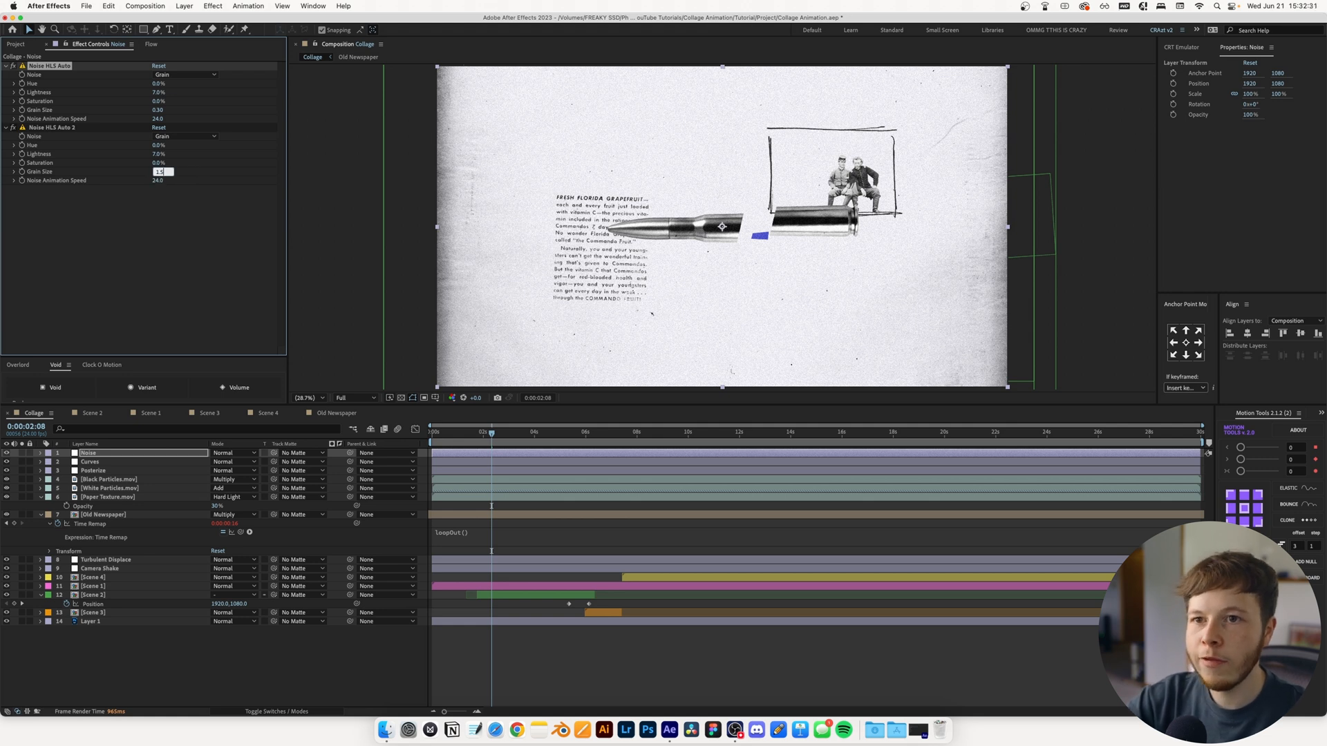
Set the duplicated Noise HLS Auto 2 effect's grain size to 1.50 and its noise animation speed to 12
text(1.5)
key(Return)
click(158, 180)
text(12)
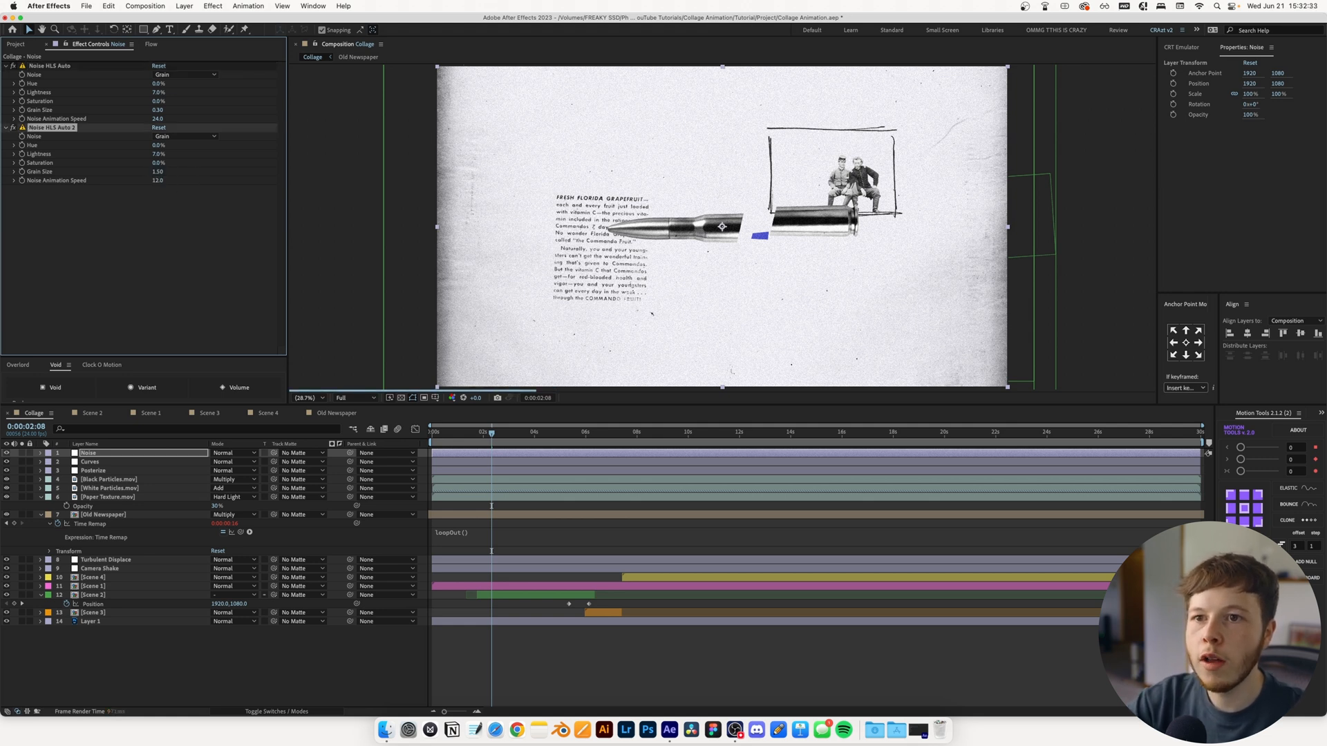
key(period)
key(period)
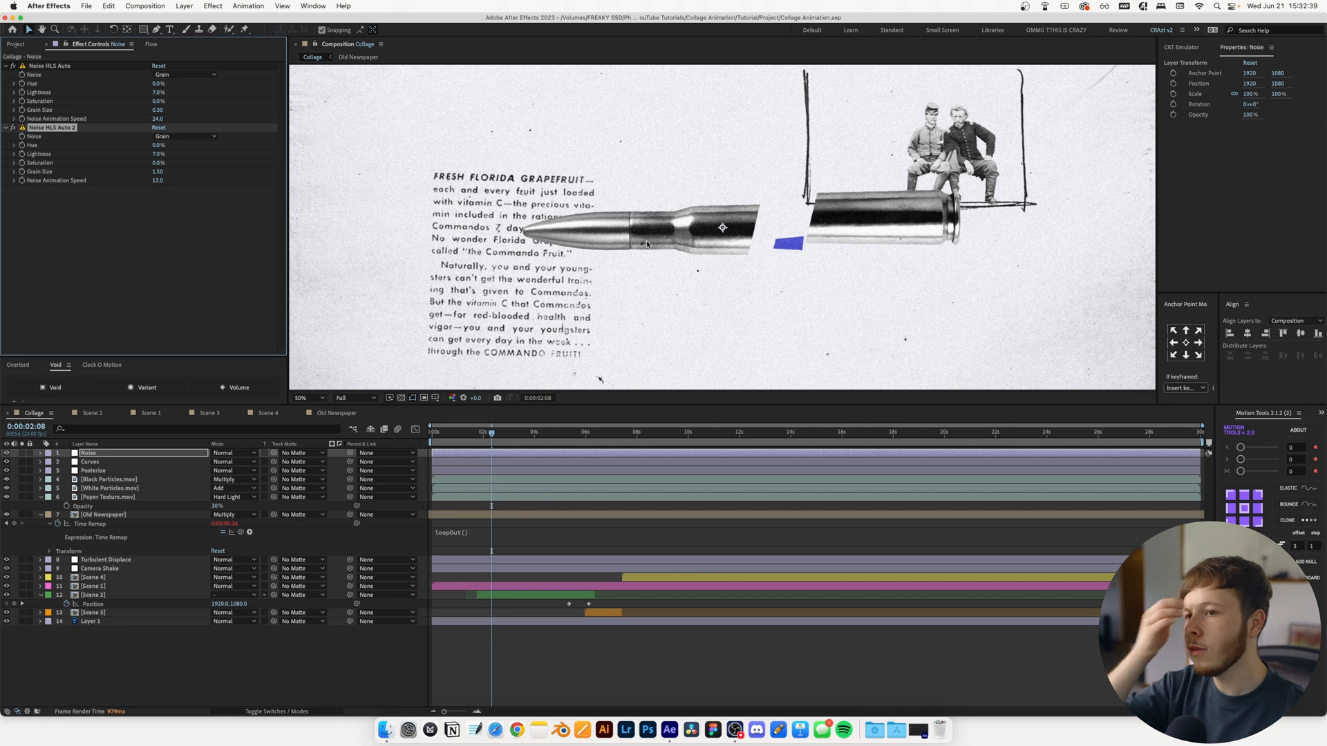
Switch to the Scene 2 composition and apply Noise HLS Auto to the 50CalV2 Back layer
click(93, 413)
key(period)
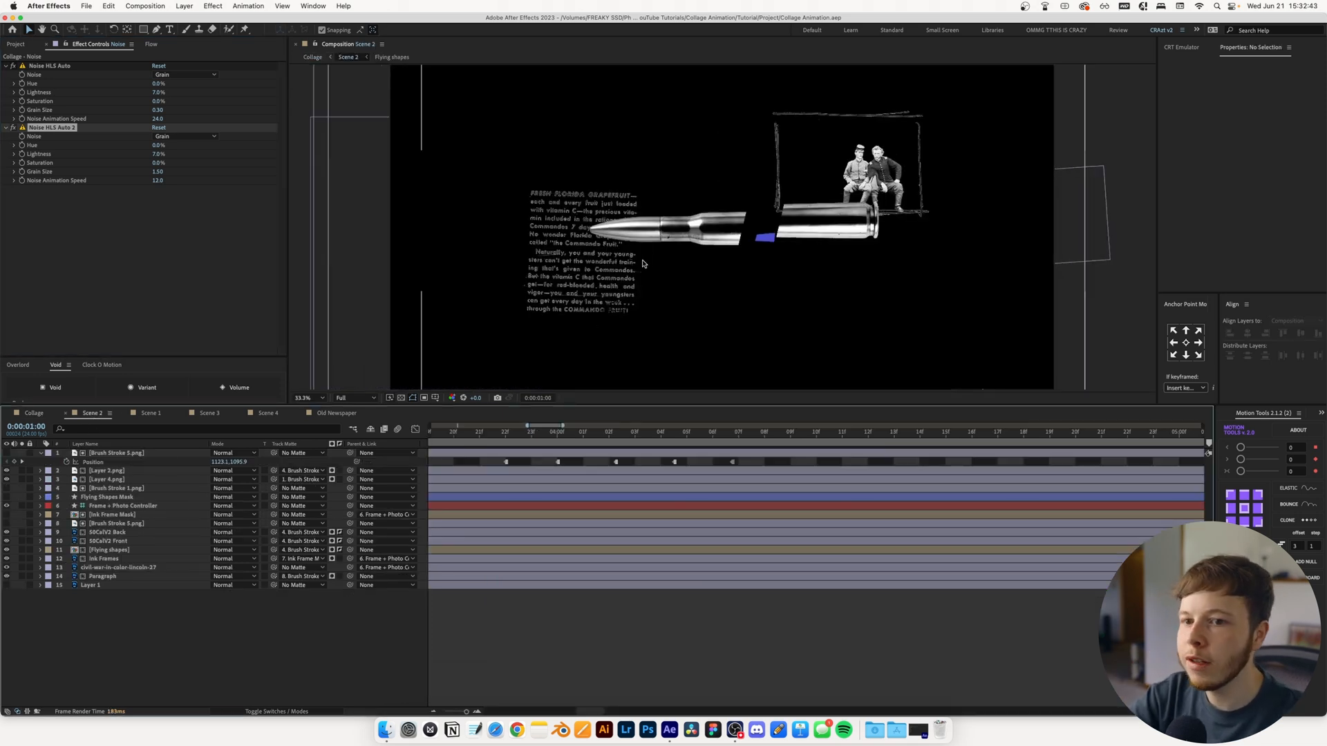
click(103, 533)
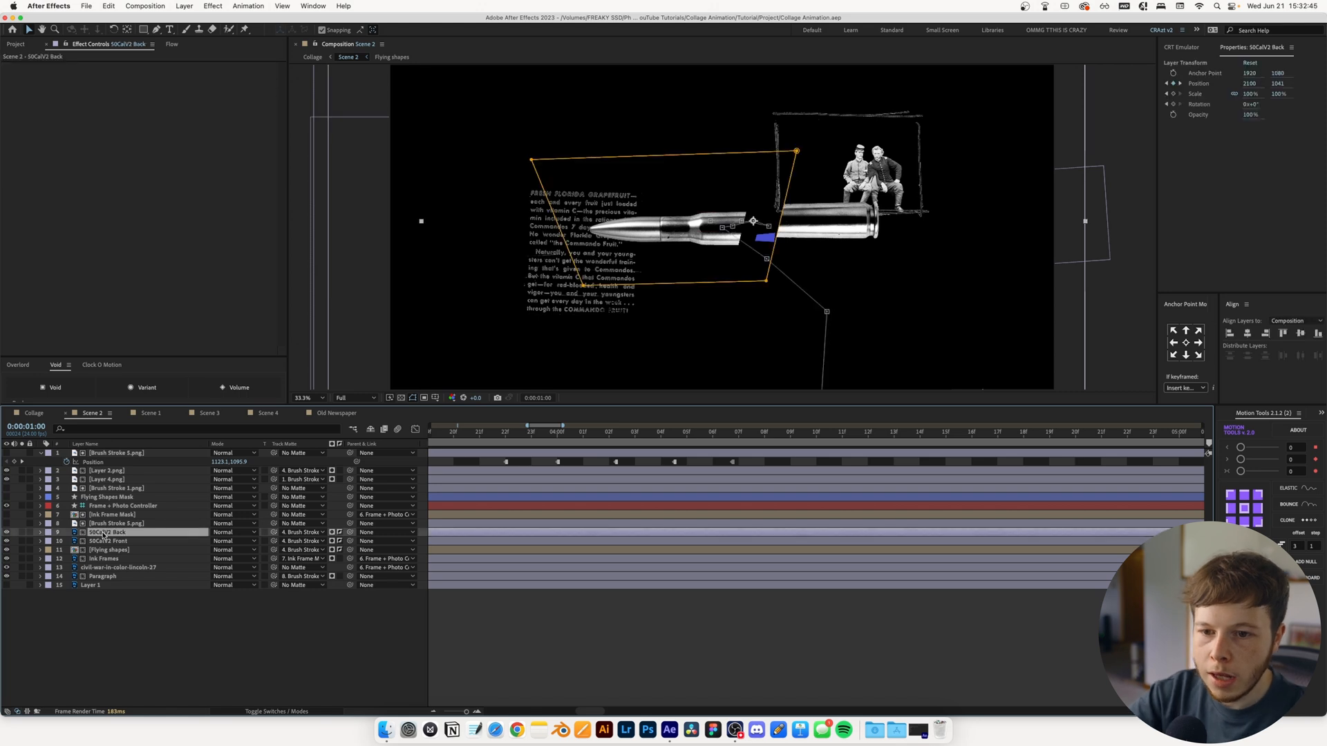
key(ctrl+space)
text(noise)
key(Down)
key(Down)
key(Up)
key(Return)
Set the bullet's noise to Grain with 47% lightness and 0.60 grain size, and copy the effect onto the 50CalV2 Front layer
click(184, 75)
click(173, 112)
scroll(714, 220, up, 3)
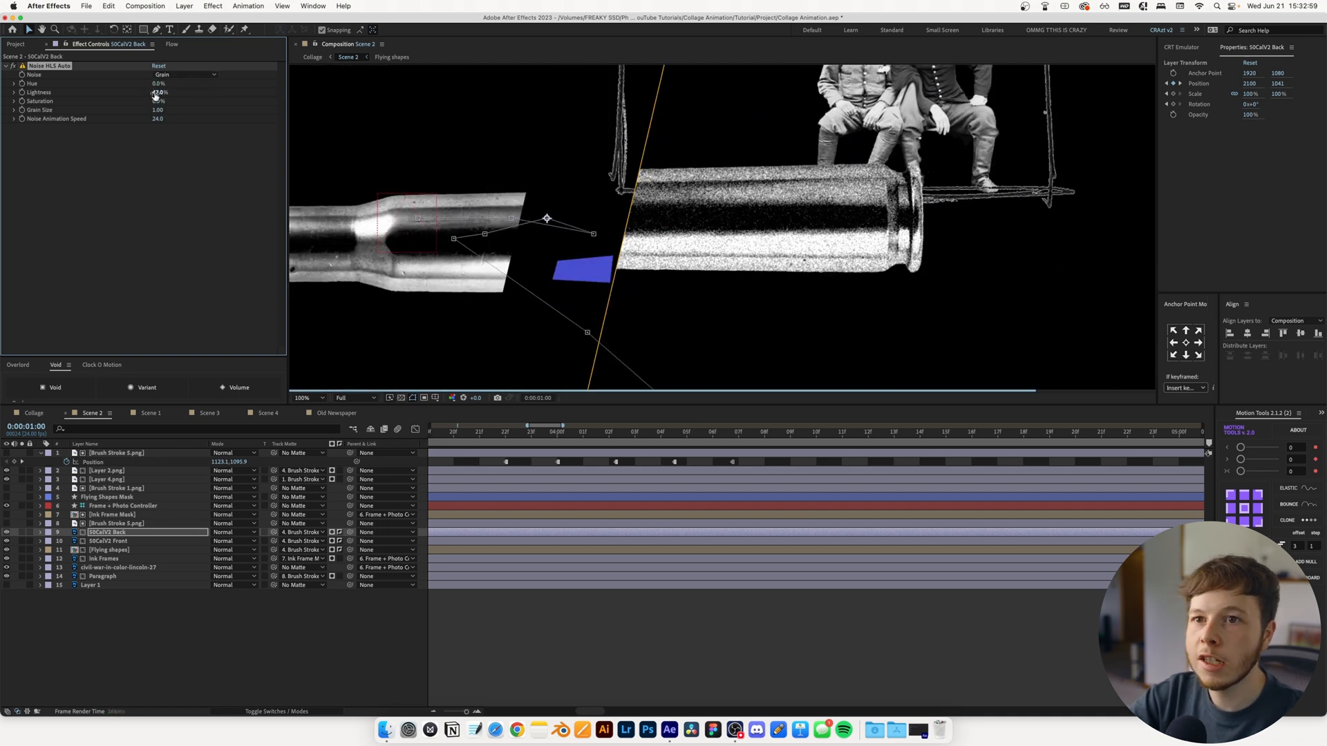
drag(158, 110, 157, 112)
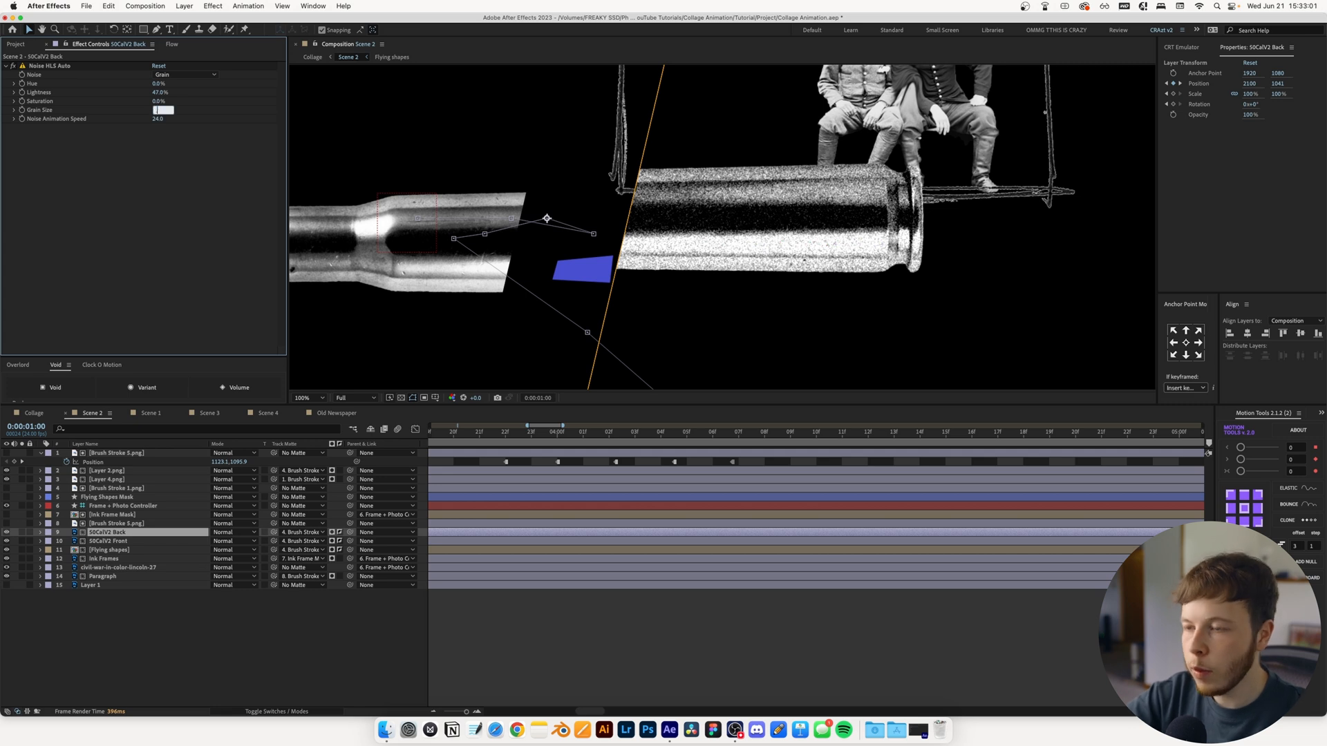
text(0.6)
key(Return)
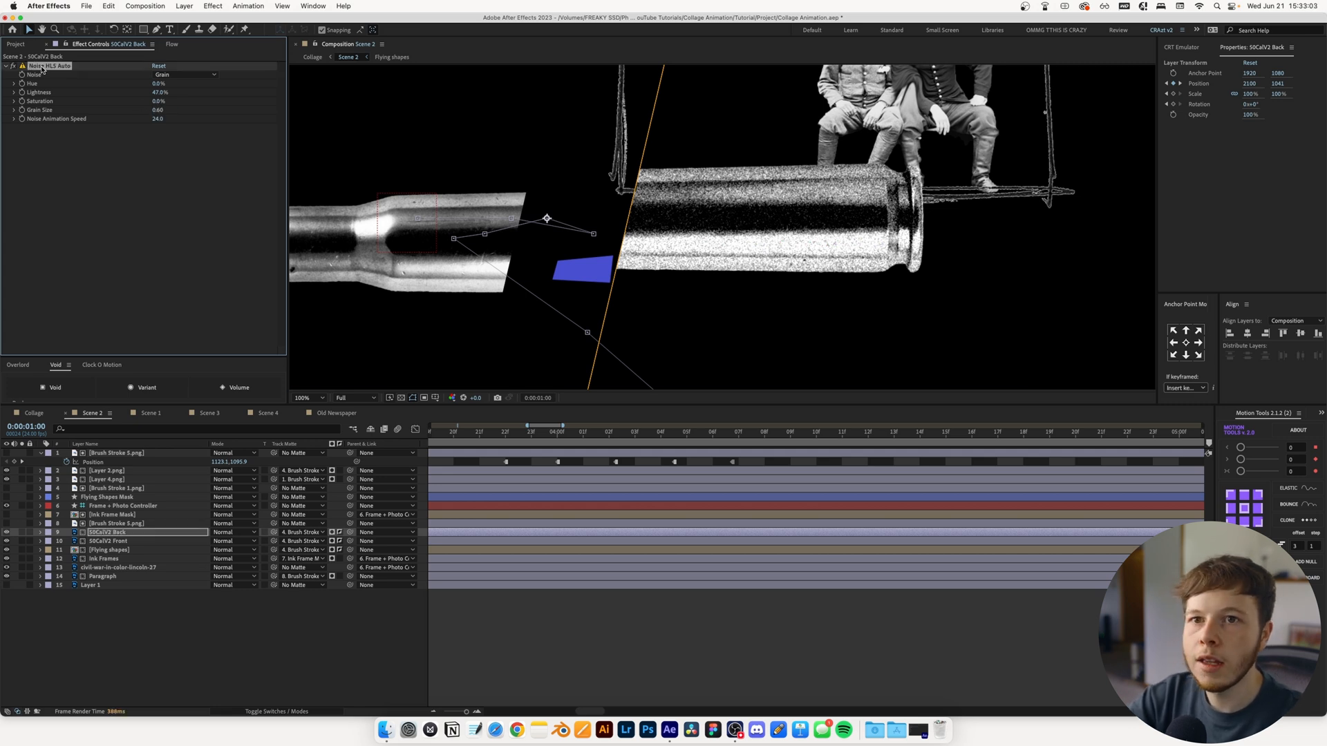
click(105, 543)
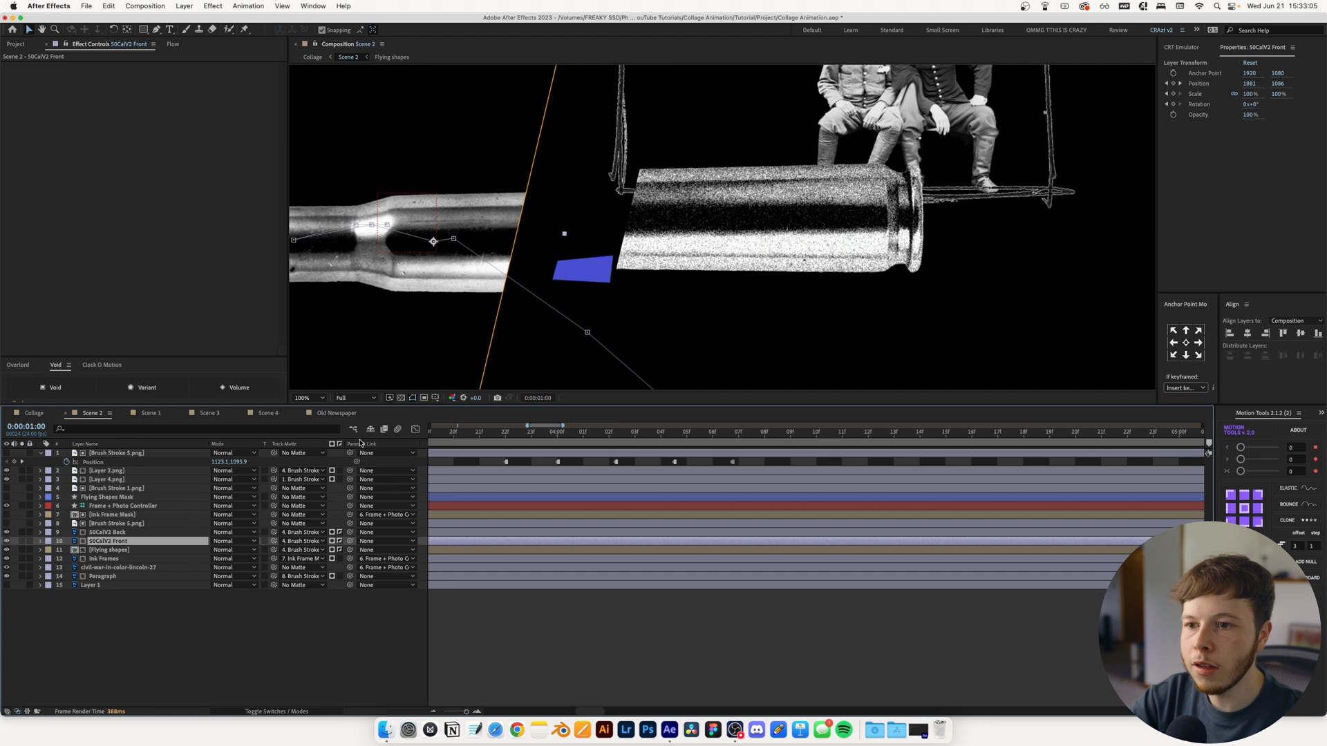
key(shift+slash)
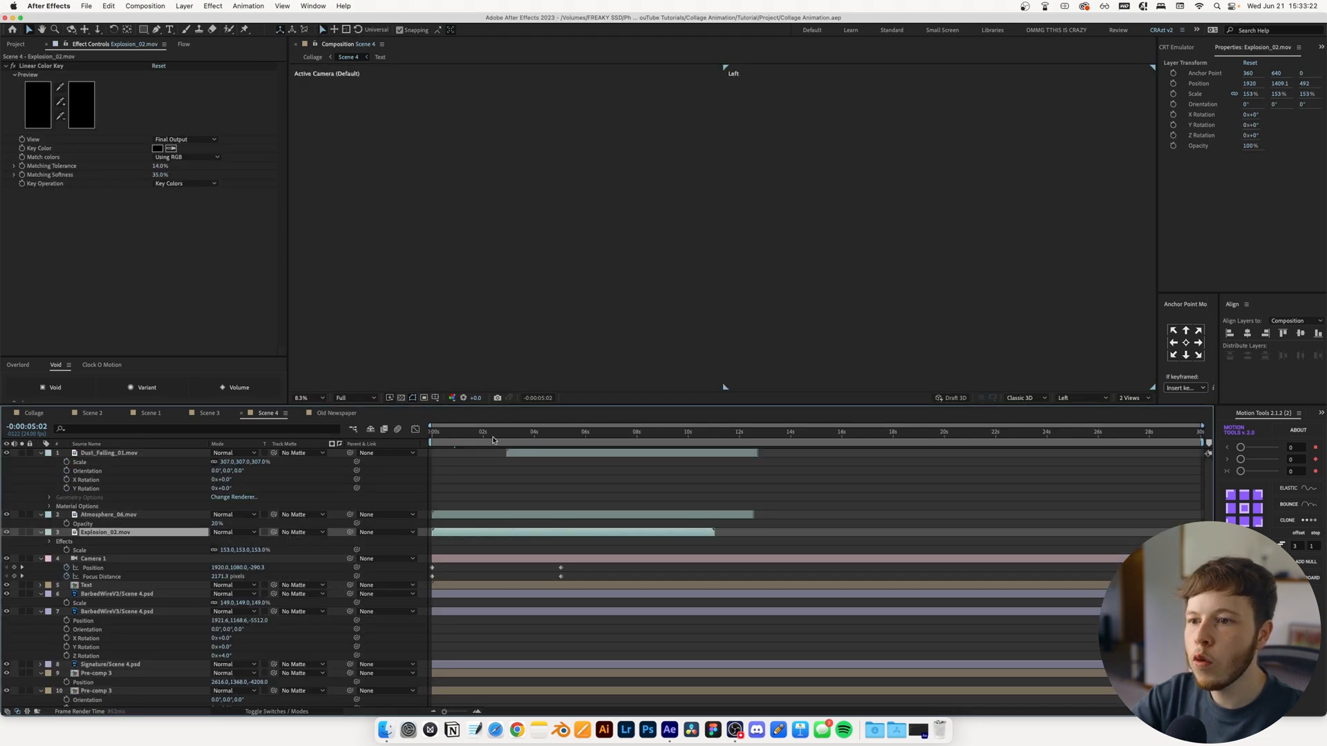
In Scene 4, paste the noise effect onto the Lavender layer and both leaf layers
click(471, 435)
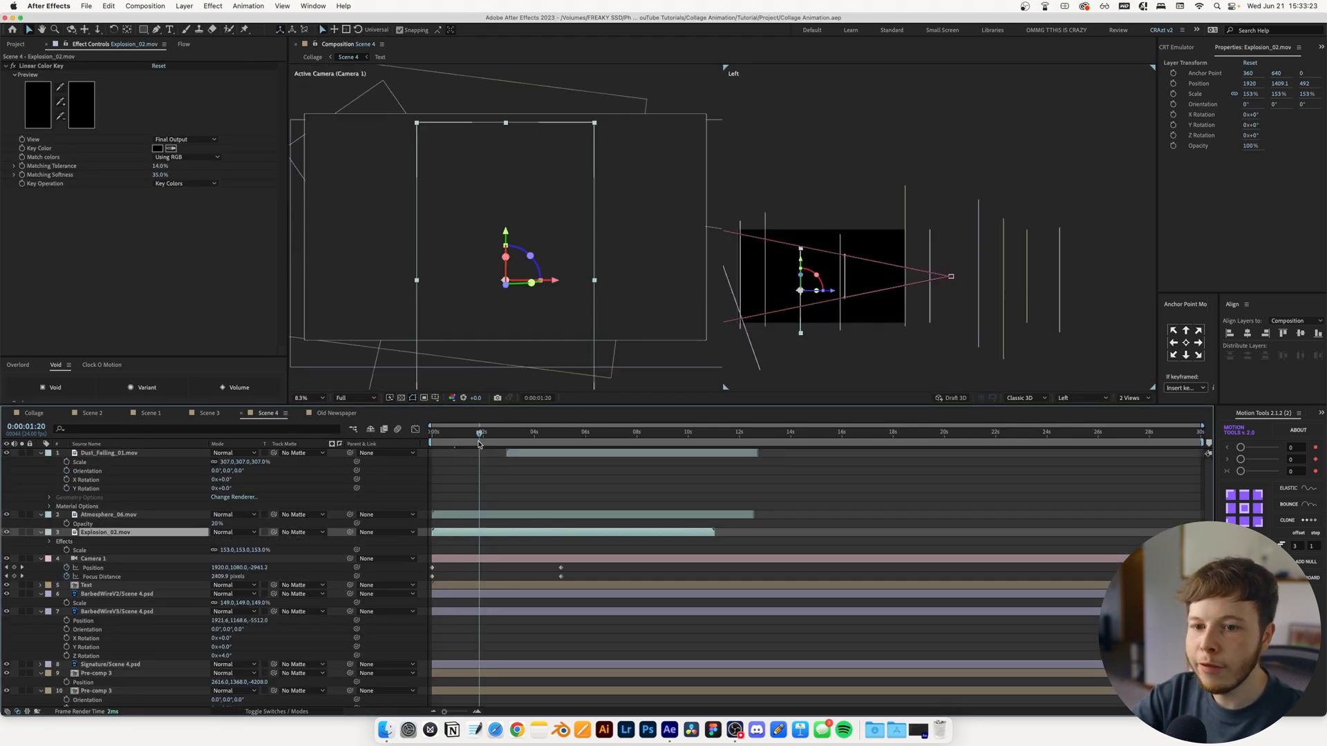
click(589, 494)
scroll(164, 579, down, 10)
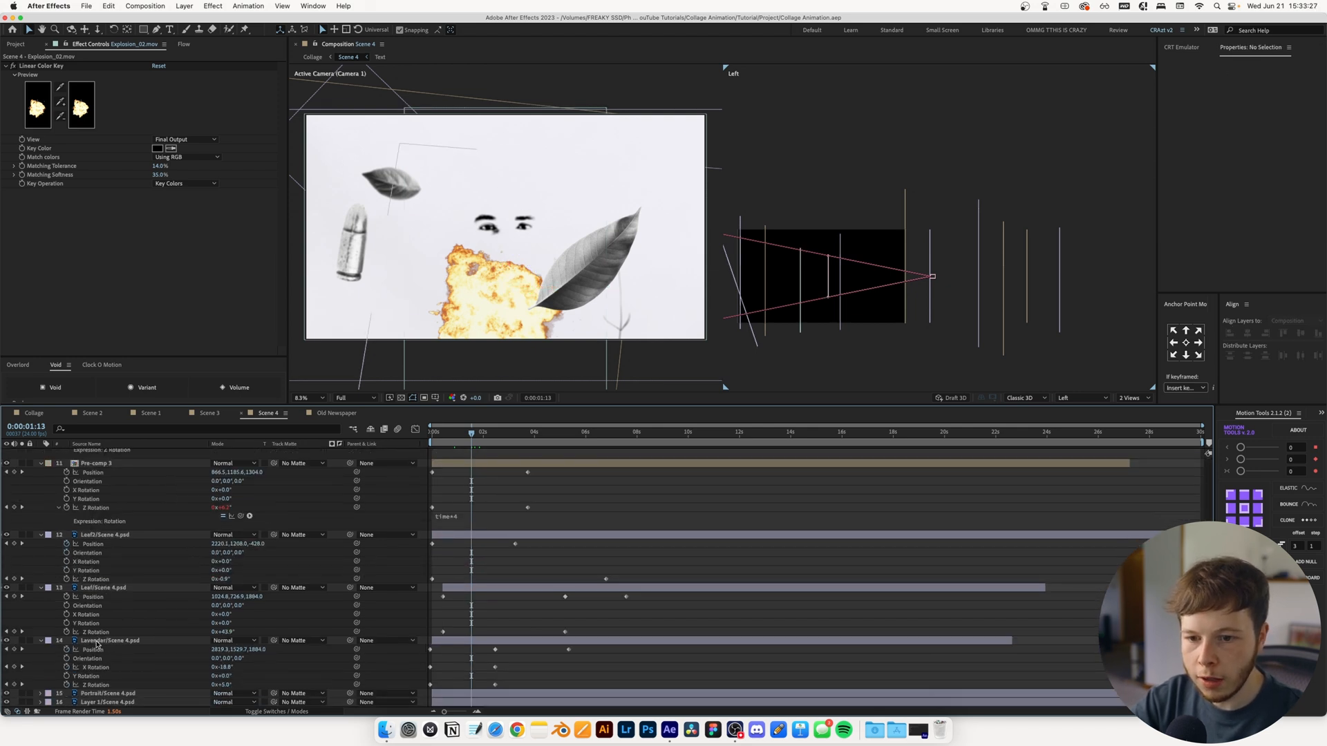
click(97, 642)
key(super+v)
click(106, 589)
key(super+v)
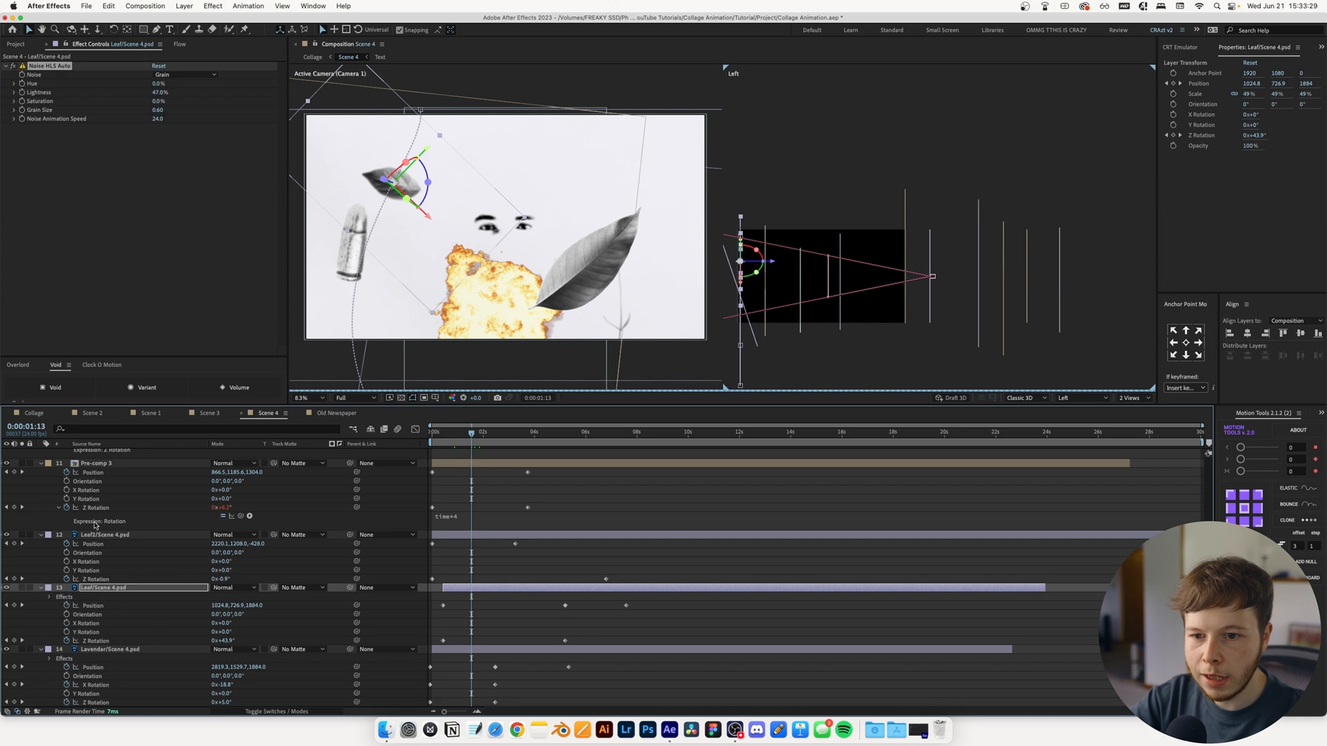
click(100, 535)
key(super+v)
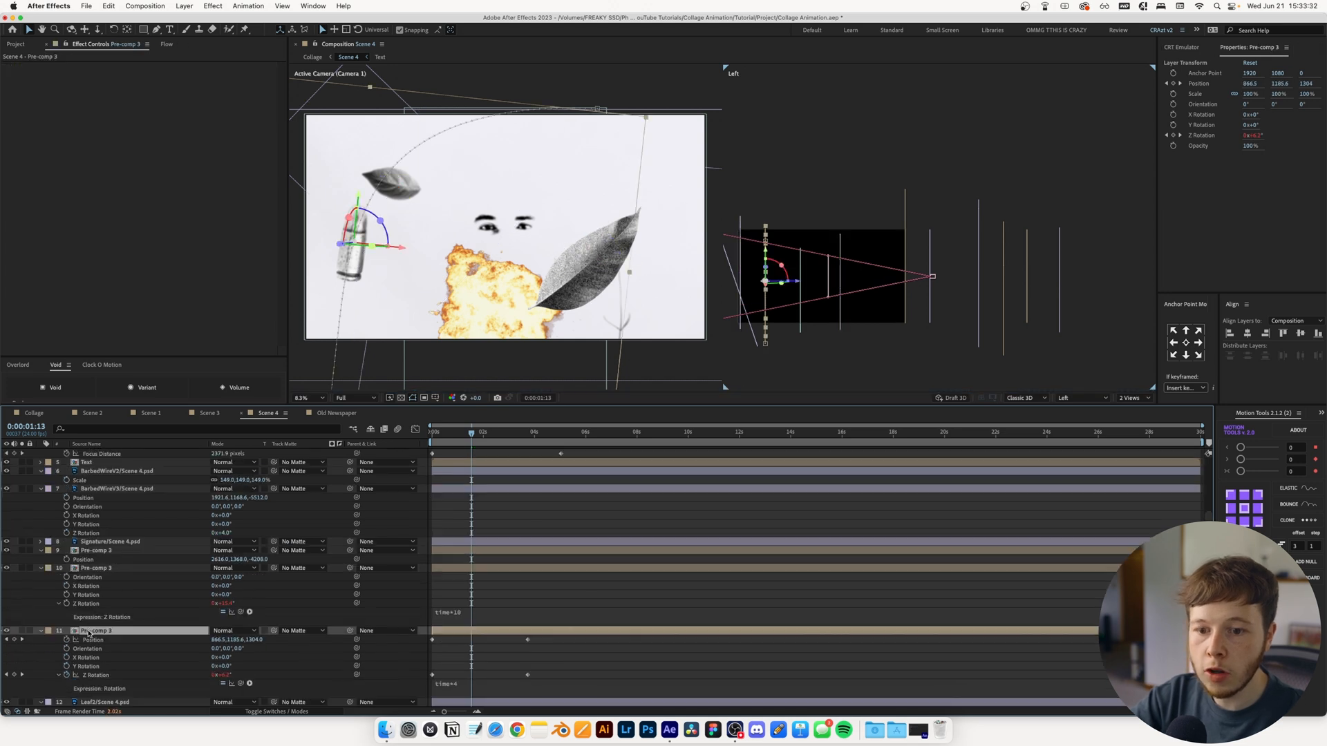
Open Pre-comp 3 and paste the same noise effect onto the remaining collage layers, including Scene 4's barbed wire layers
double_click(90, 629)
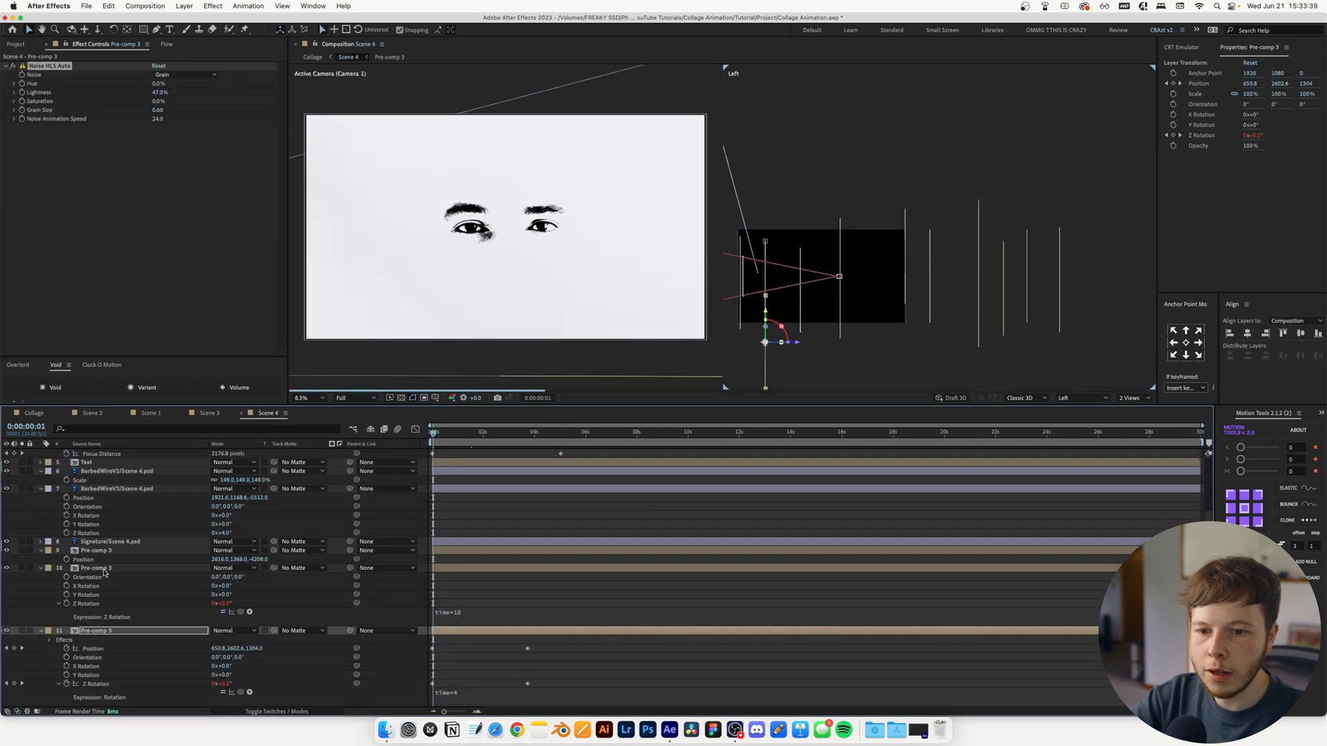
click(104, 568)
click(100, 551)
key(super+v)
click(104, 542)
click(106, 489)
key(super+v)
click(109, 472)
key(super+v)
scroll(114, 514, up, 2)
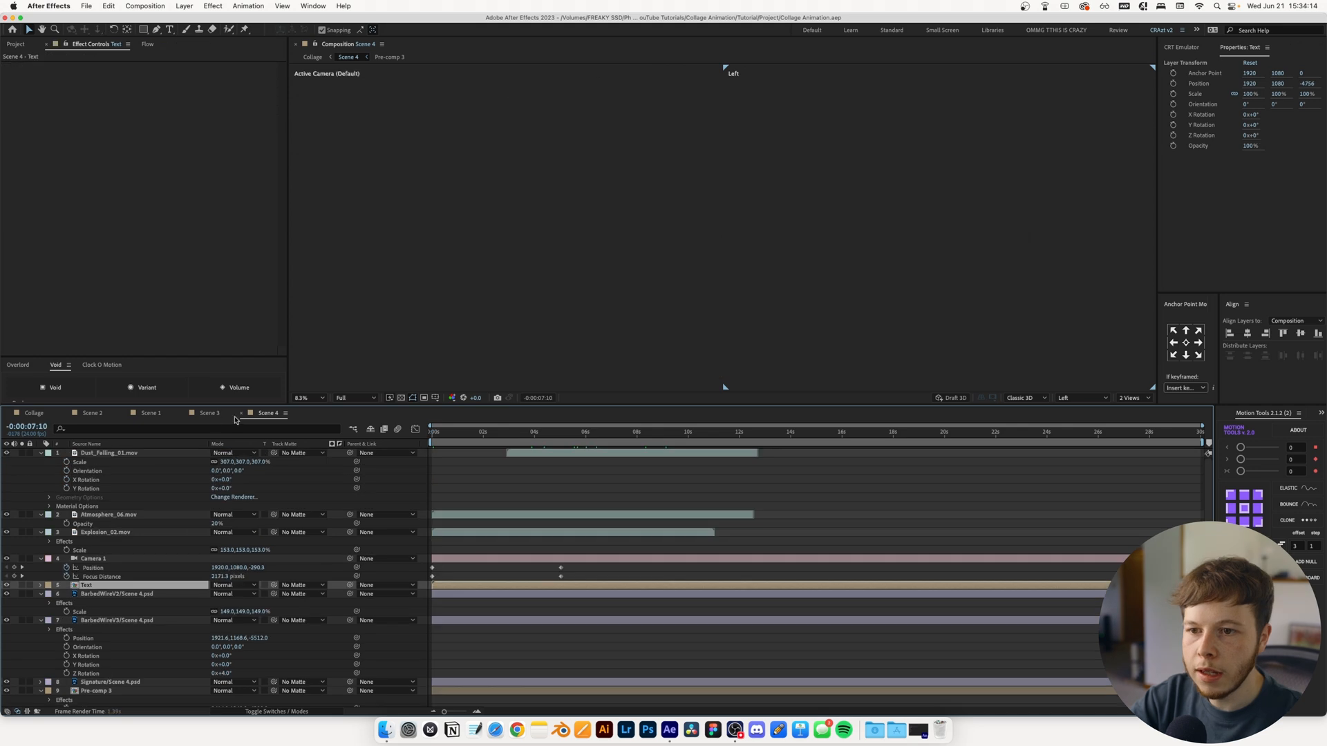
Apply Hue/Saturation to Dust_Falling_01.mov in Scene 4, desaturate the dust footage, and save the project
click(95, 455)
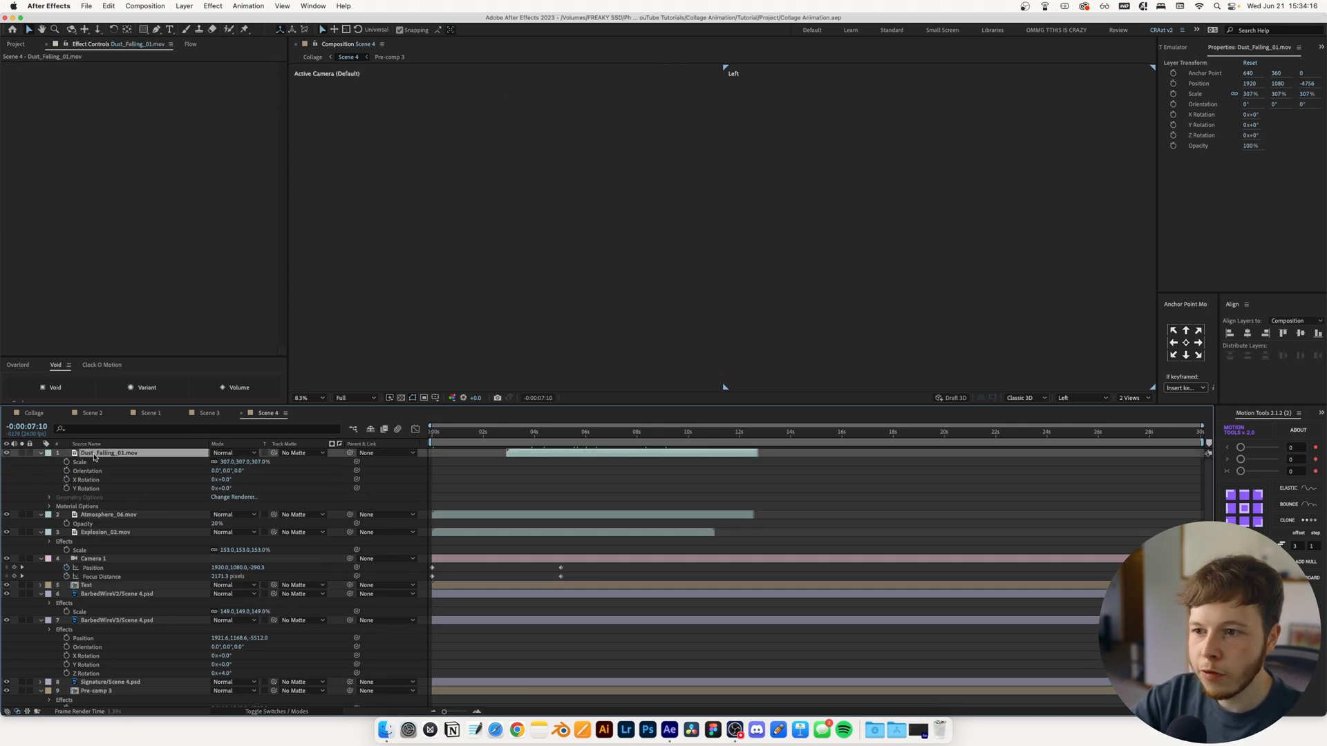
click(587, 434)
key(ctrl+space)
text(hue)
key(Return)
drag(118, 165, 25, 165)
key(super+s)
Raise the opacity of the Atmosphere_06.mov layer and save the project
click(181, 524)
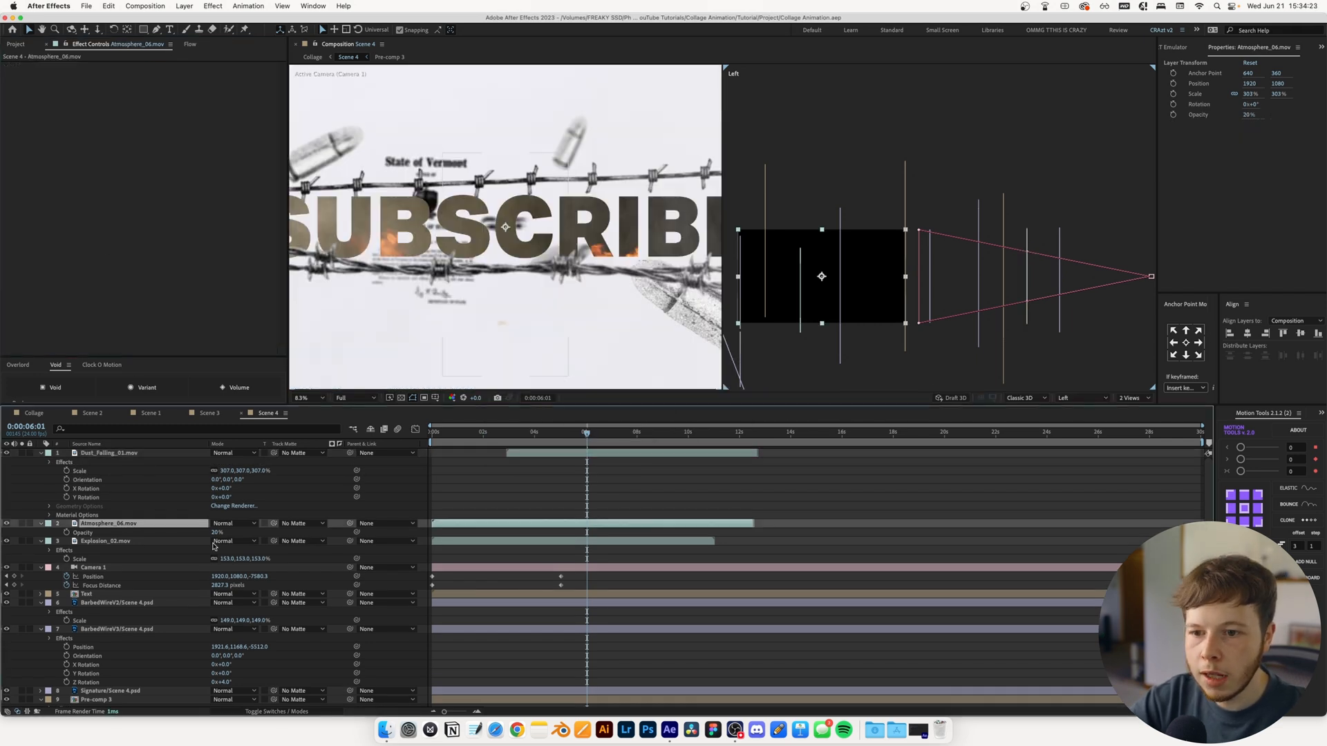
drag(213, 535, 261, 542)
key(super+s)
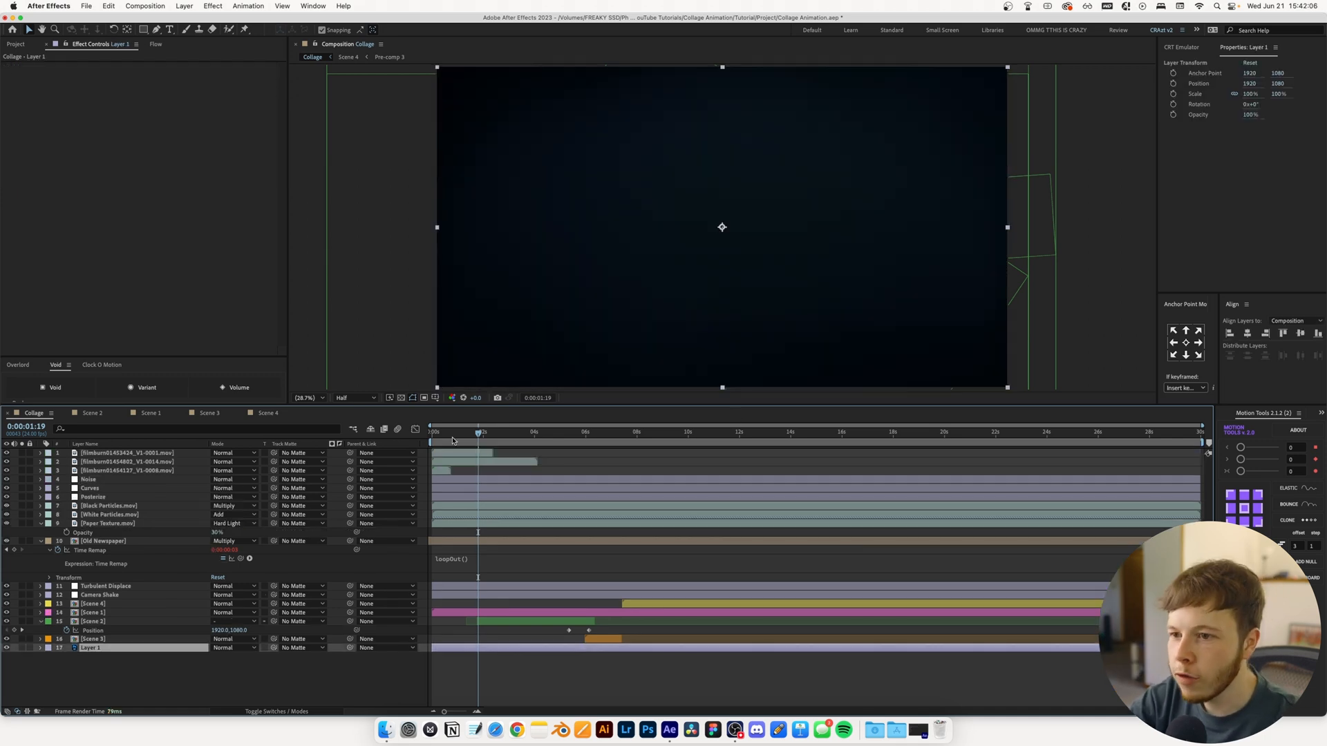
In Collage, shift filmburn01454802_V1-0014.mov to start at about 1 second and apply a black-to-white Tint to it
drag(473, 462, 505, 465)
drag(478, 435, 493, 435)
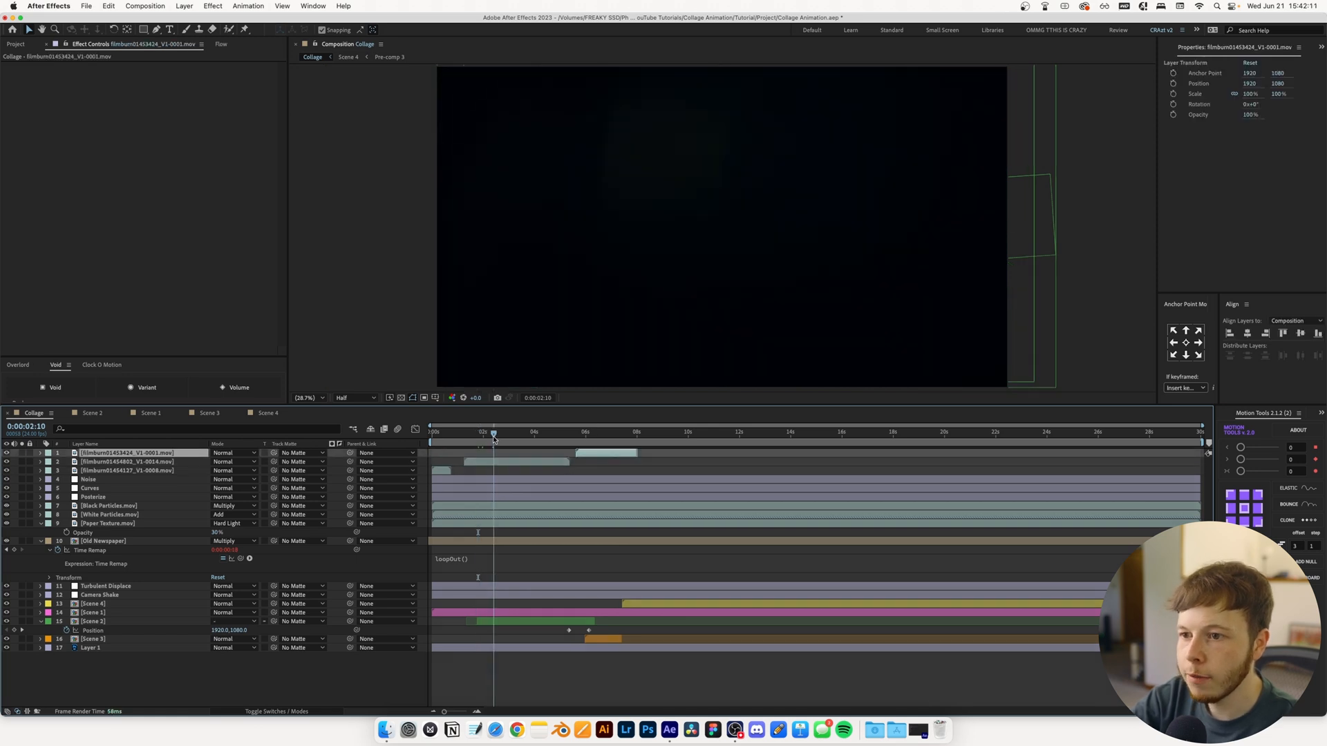
click(482, 465)
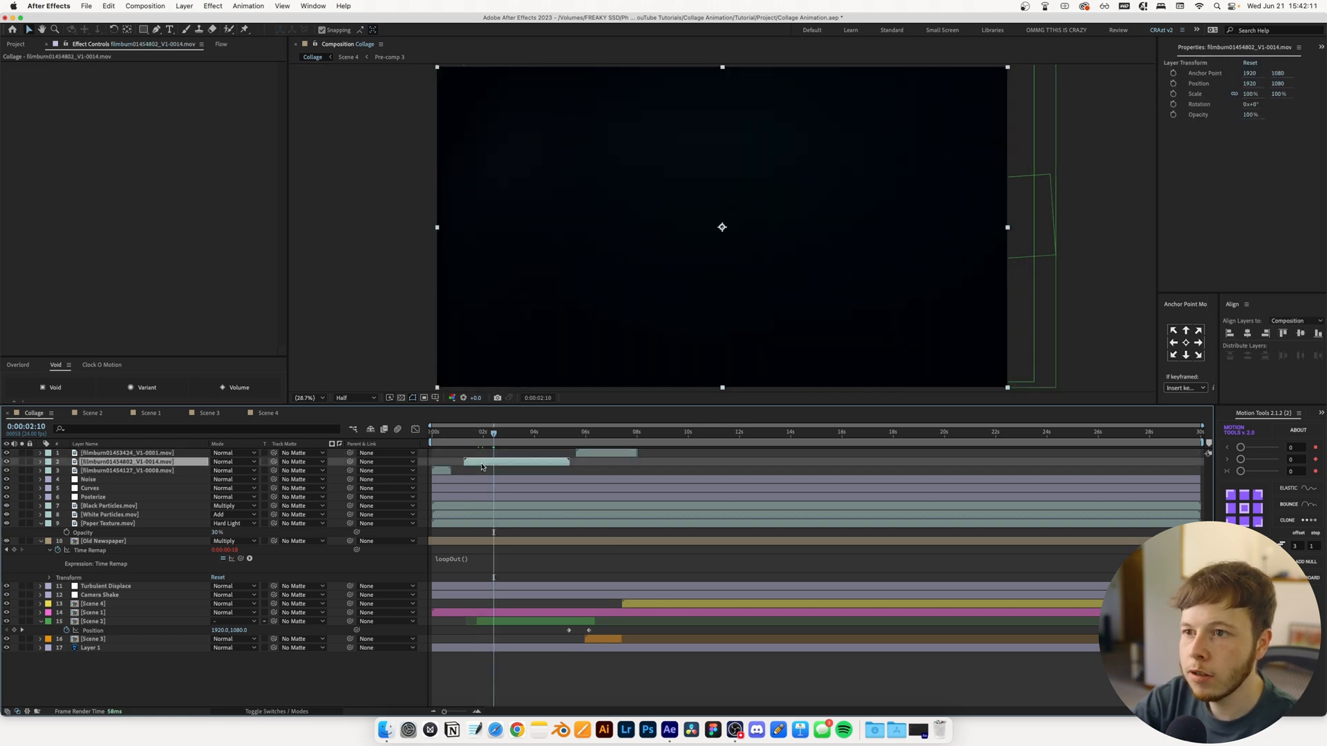
key(ctrl+space)
text(tint)
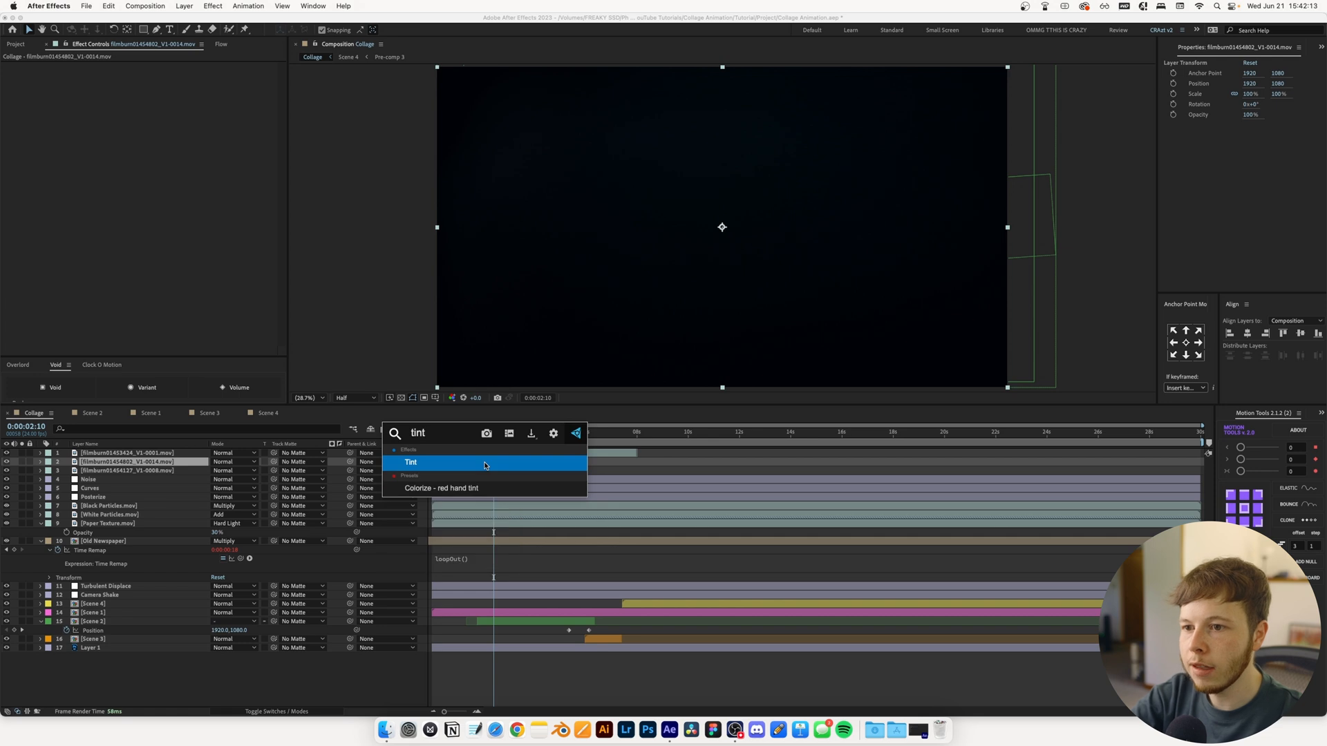
key(Return)
click(495, 437)
drag(495, 437, 502, 437)
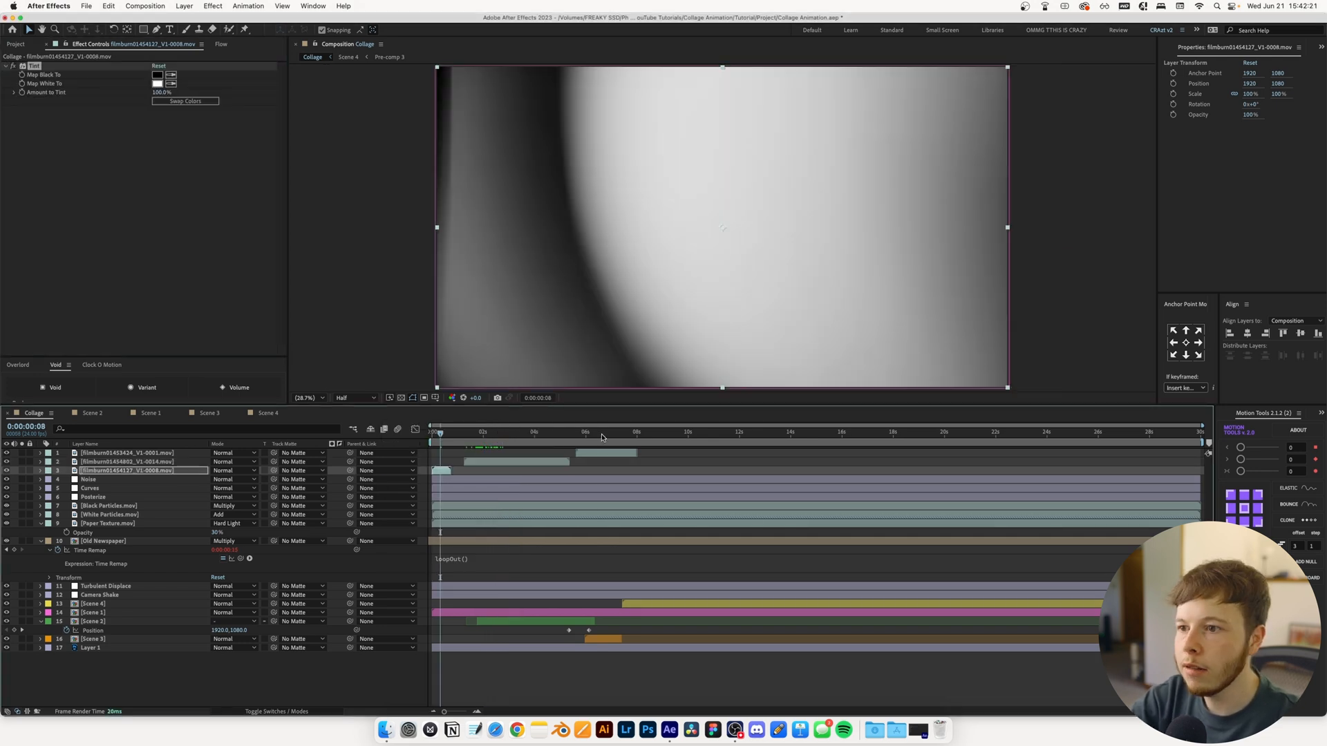
Set filmburn01453424_V1-0001.mov to the Lighten blend mode and shift the clip to start just before 7 seconds
click(604, 435)
click(605, 452)
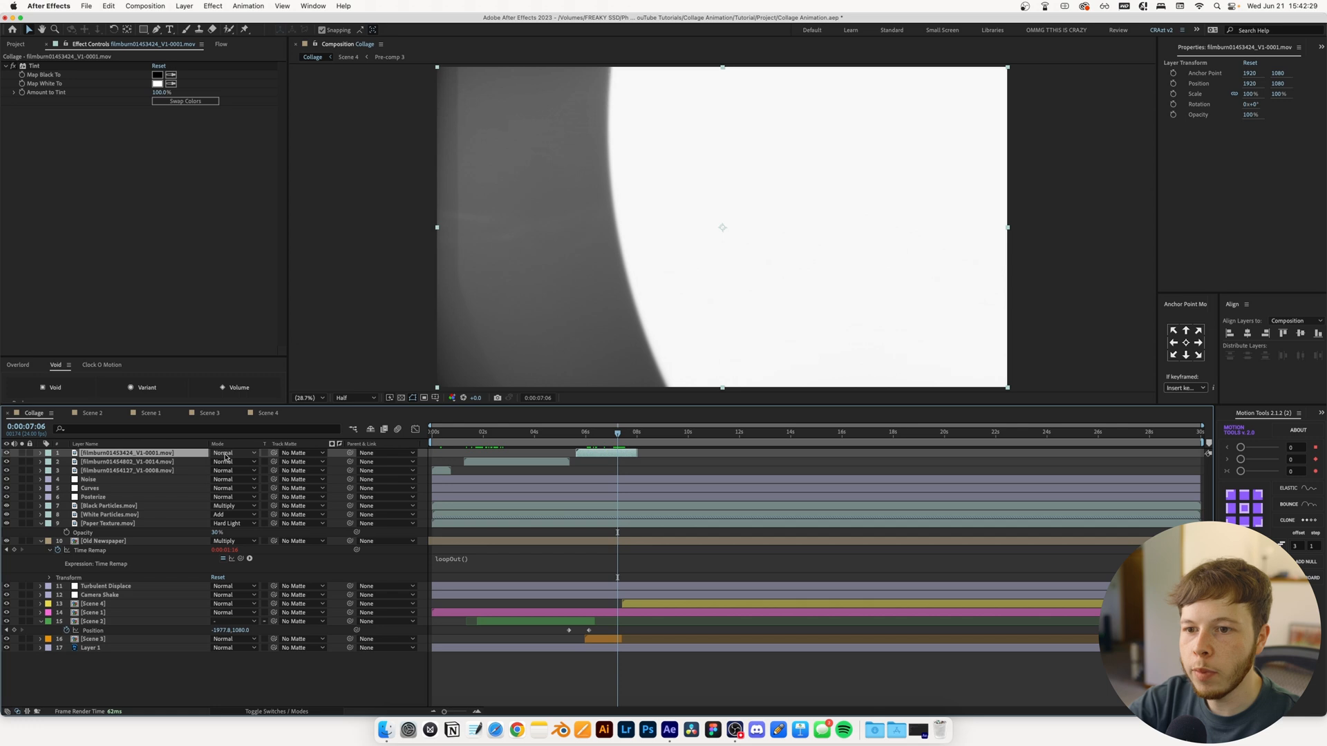
click(226, 453)
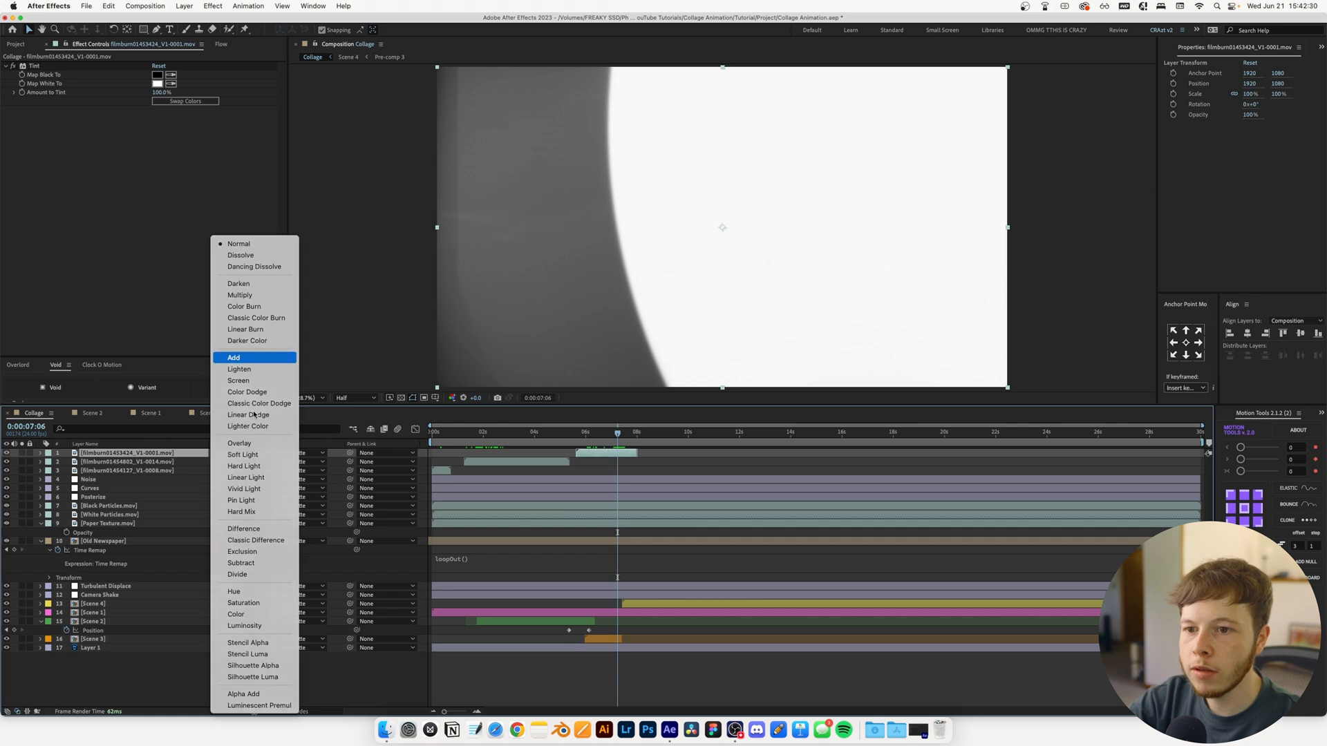
click(251, 357)
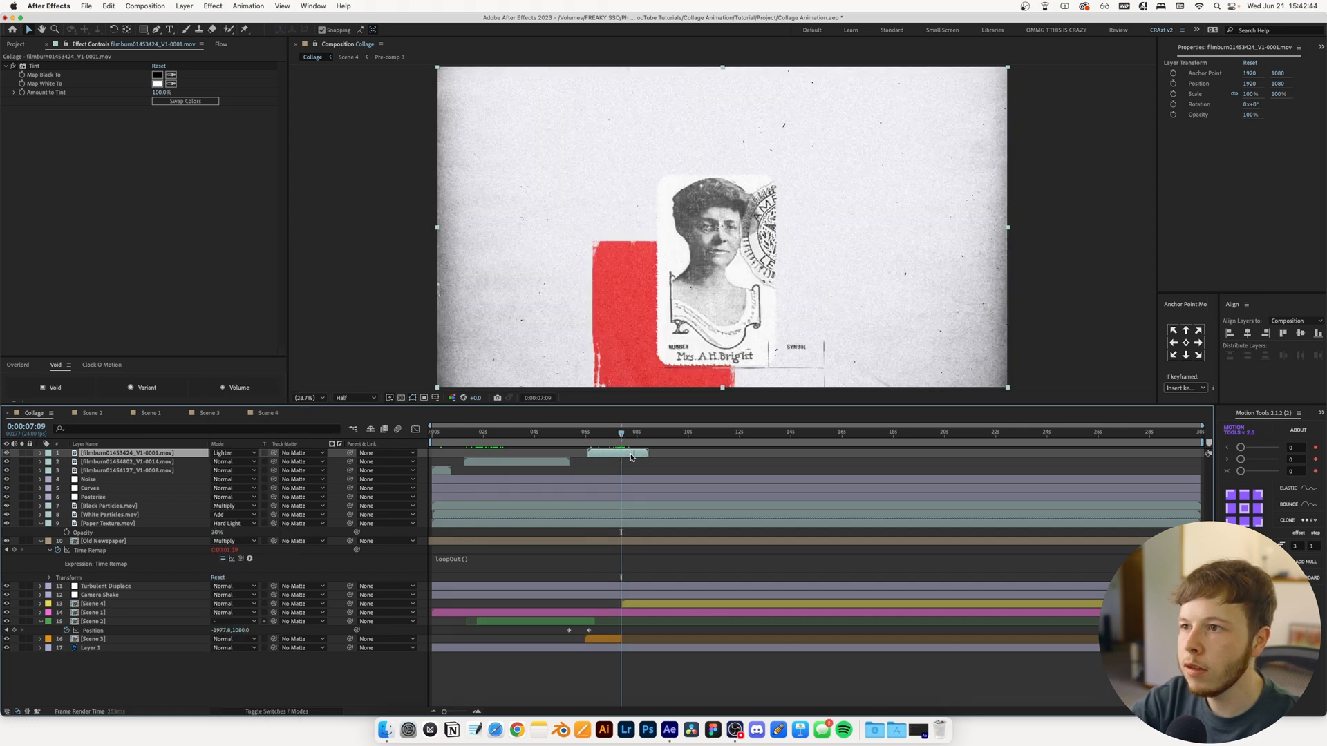
drag(631, 456, 649, 458)
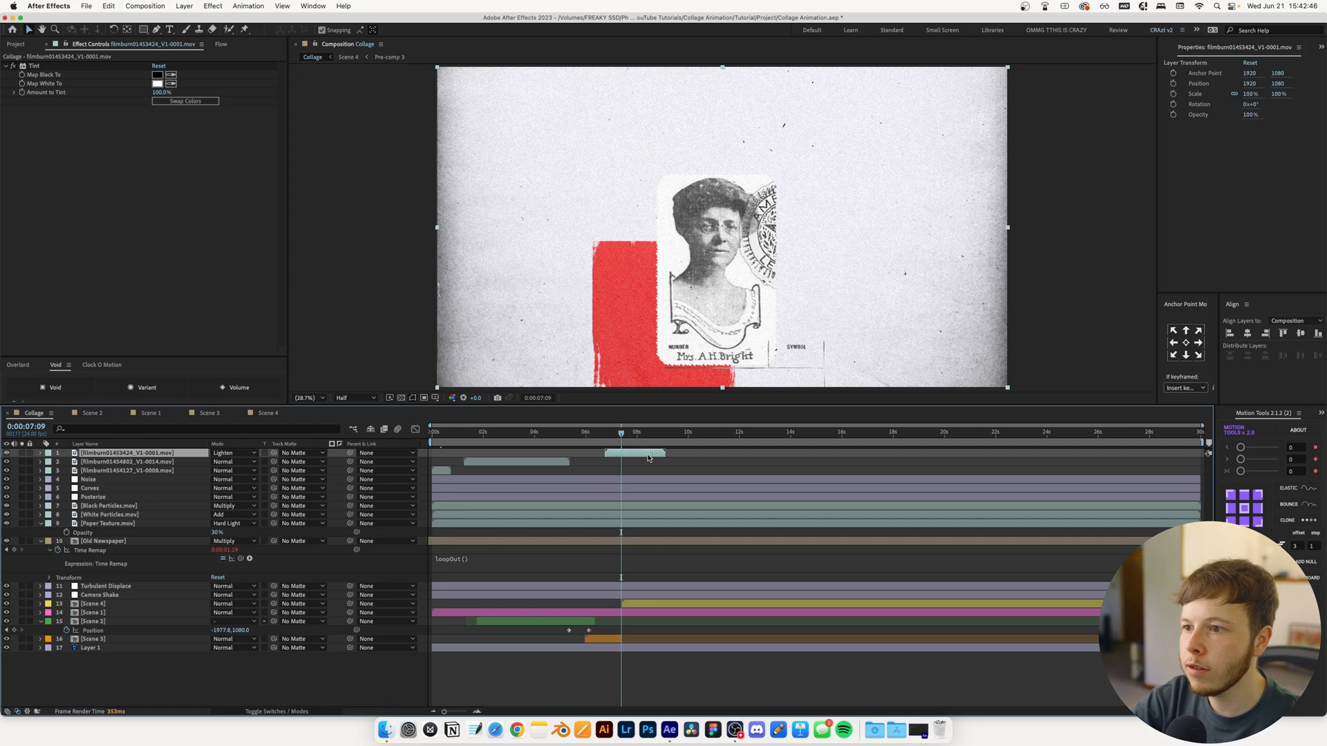